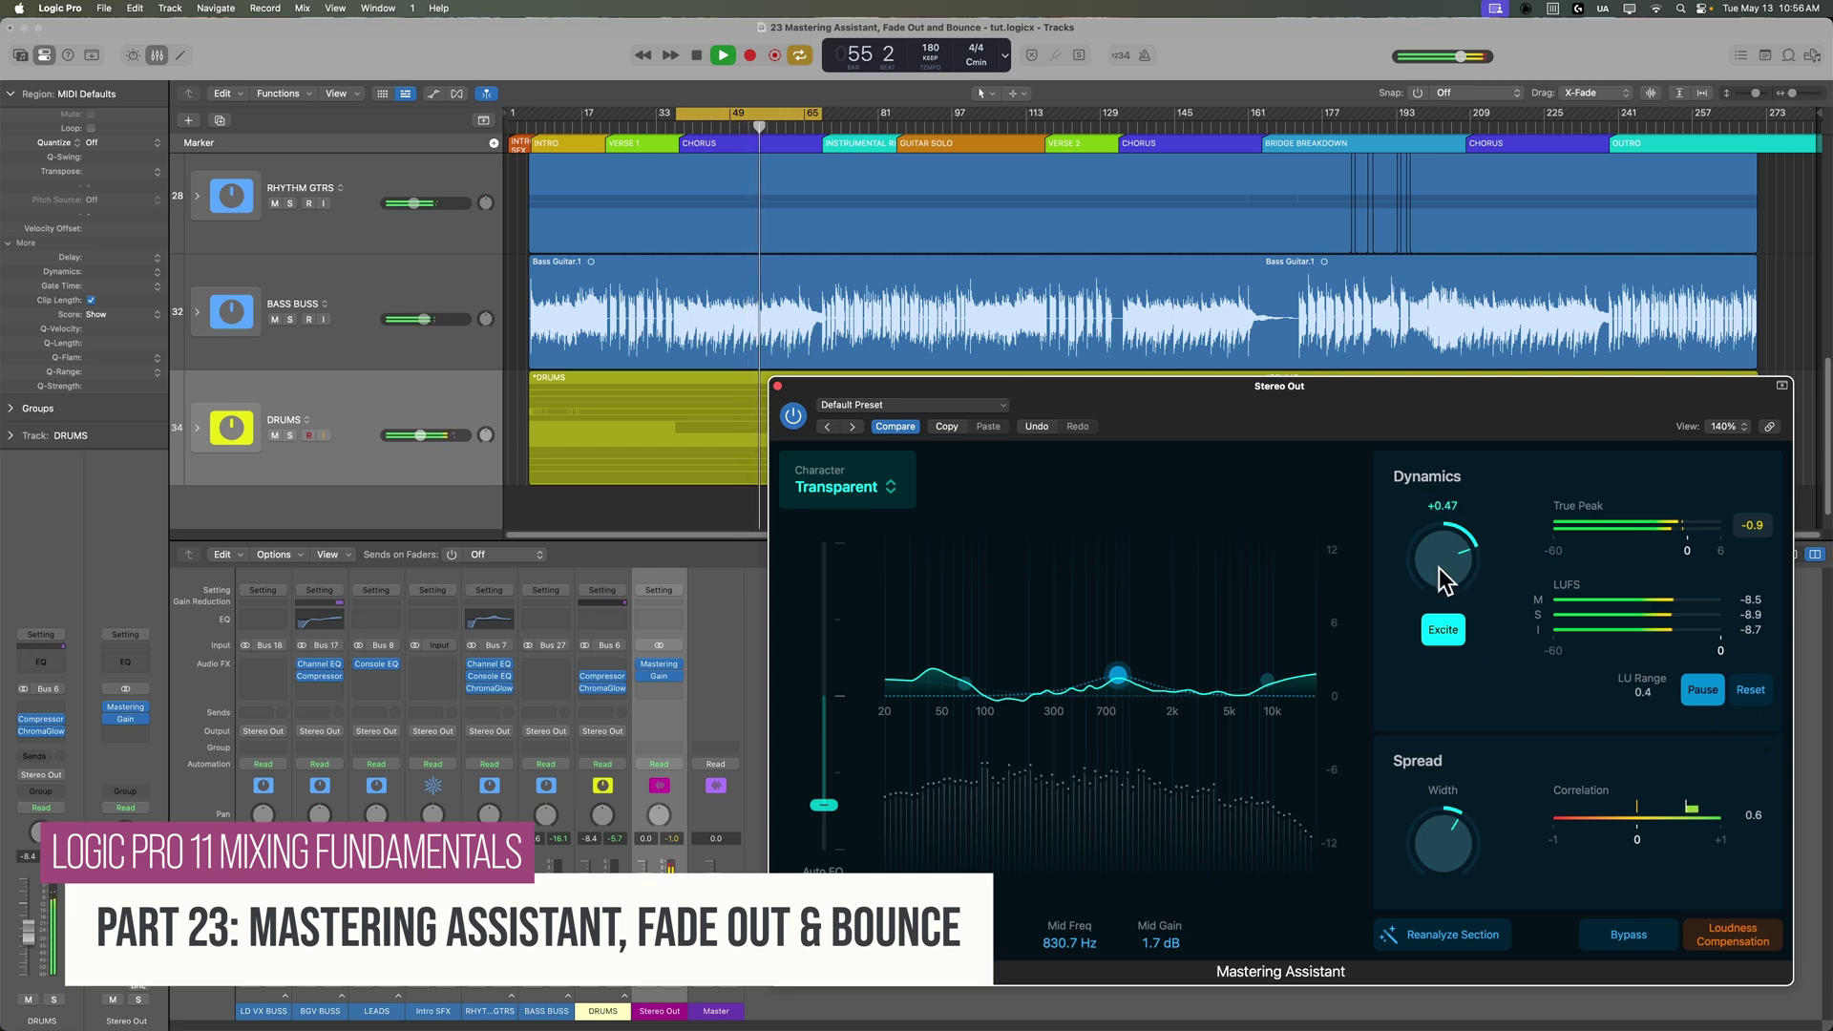
Step: Fine-tune the Mastering Assistant's loudness during playback and turn off the cycle range
left_click_drag(1439, 567, 1437, 573)
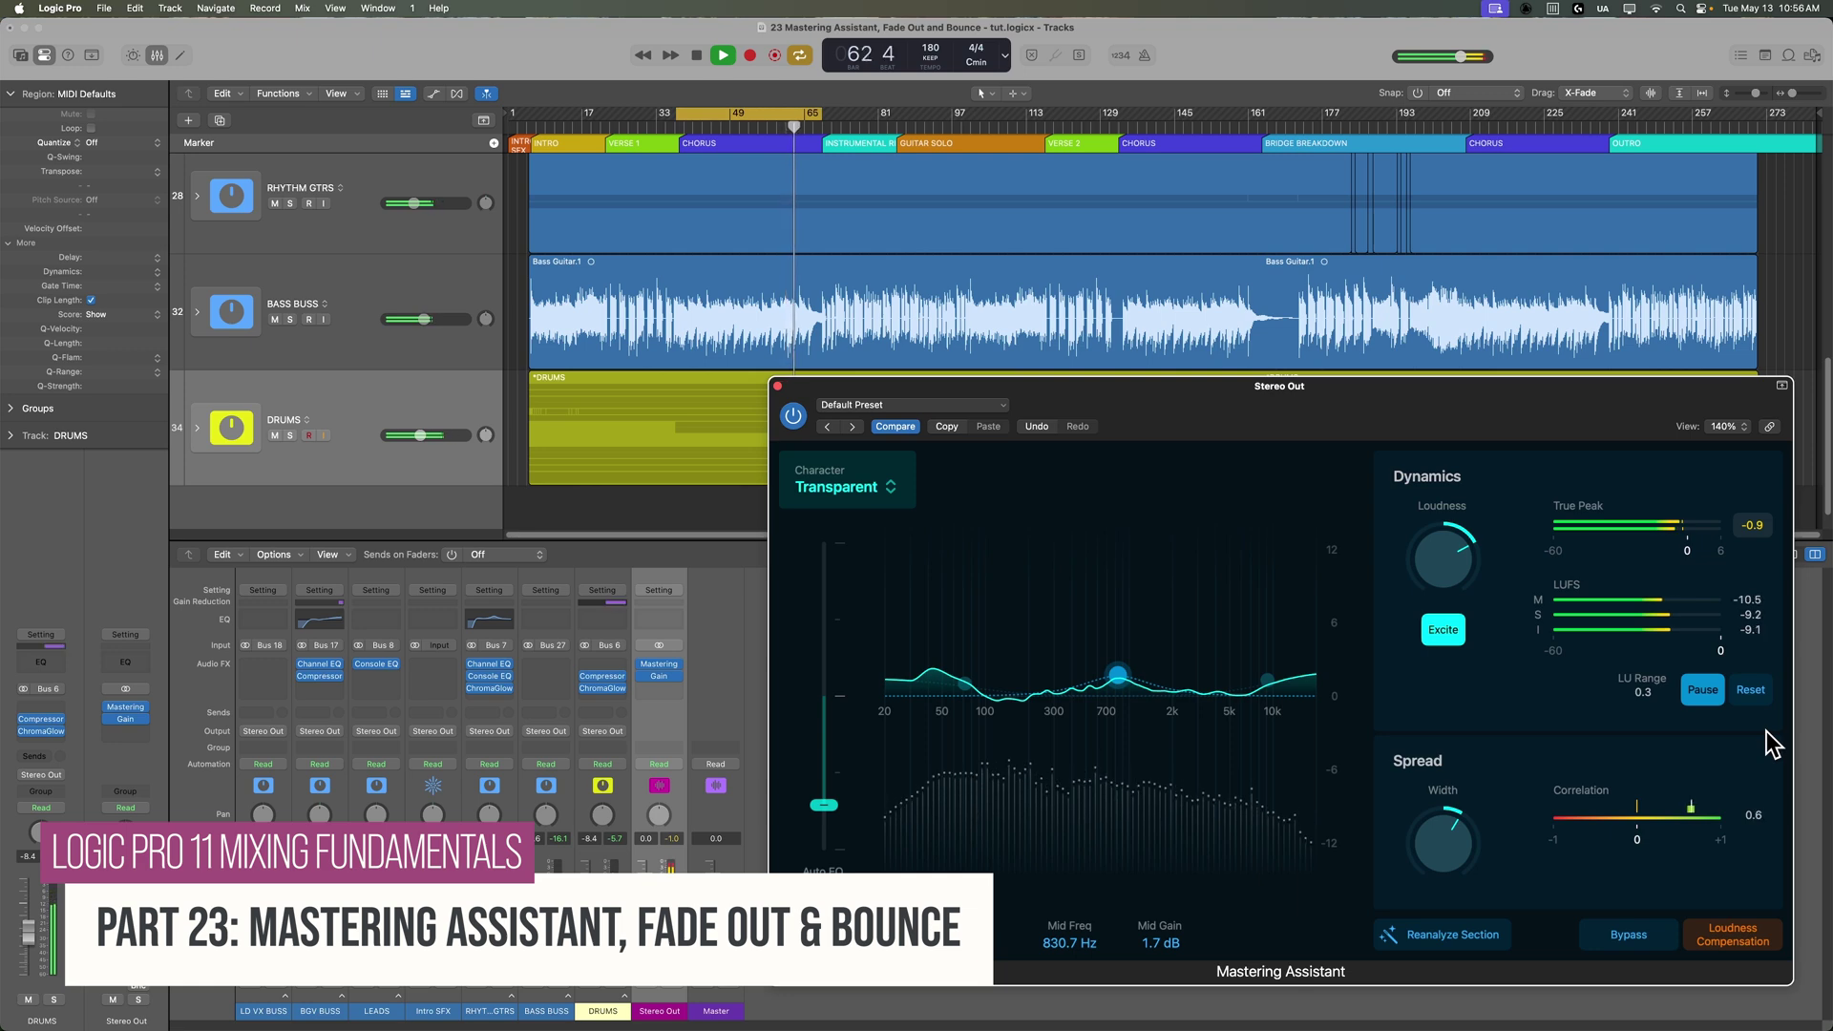
key("c")
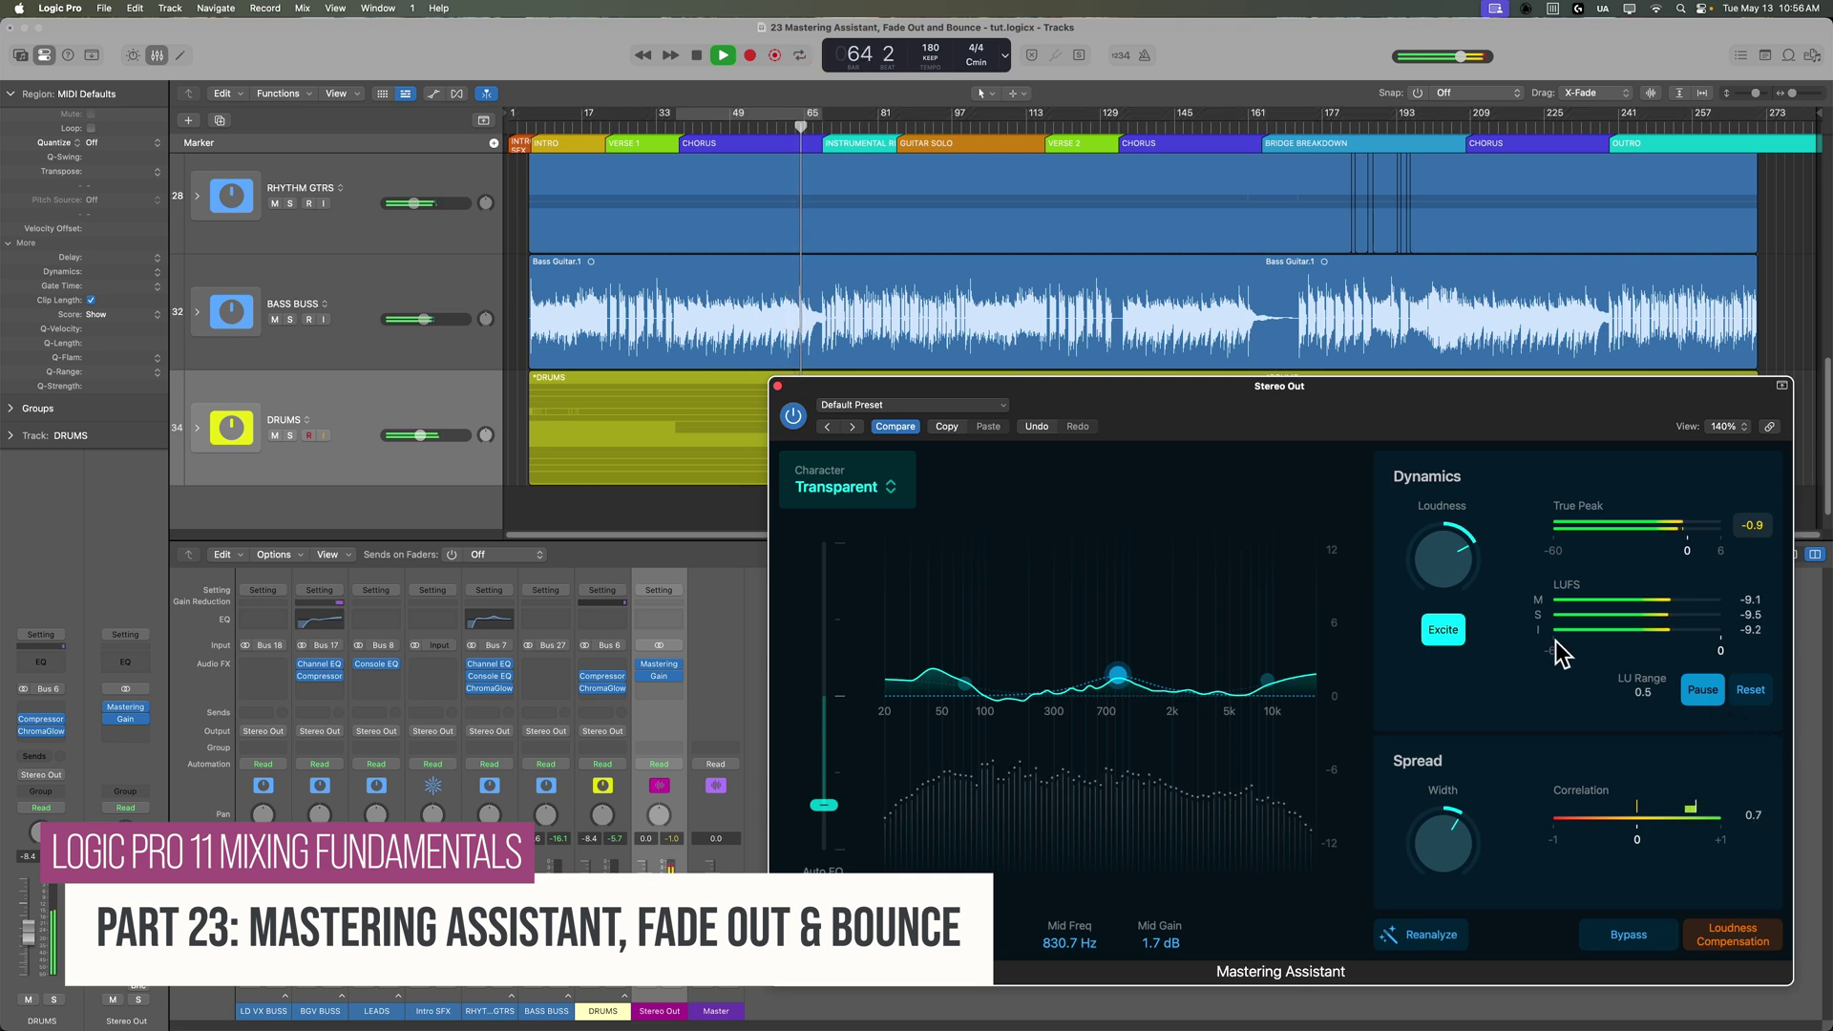
left_click_drag(819, 117, 856, 117)
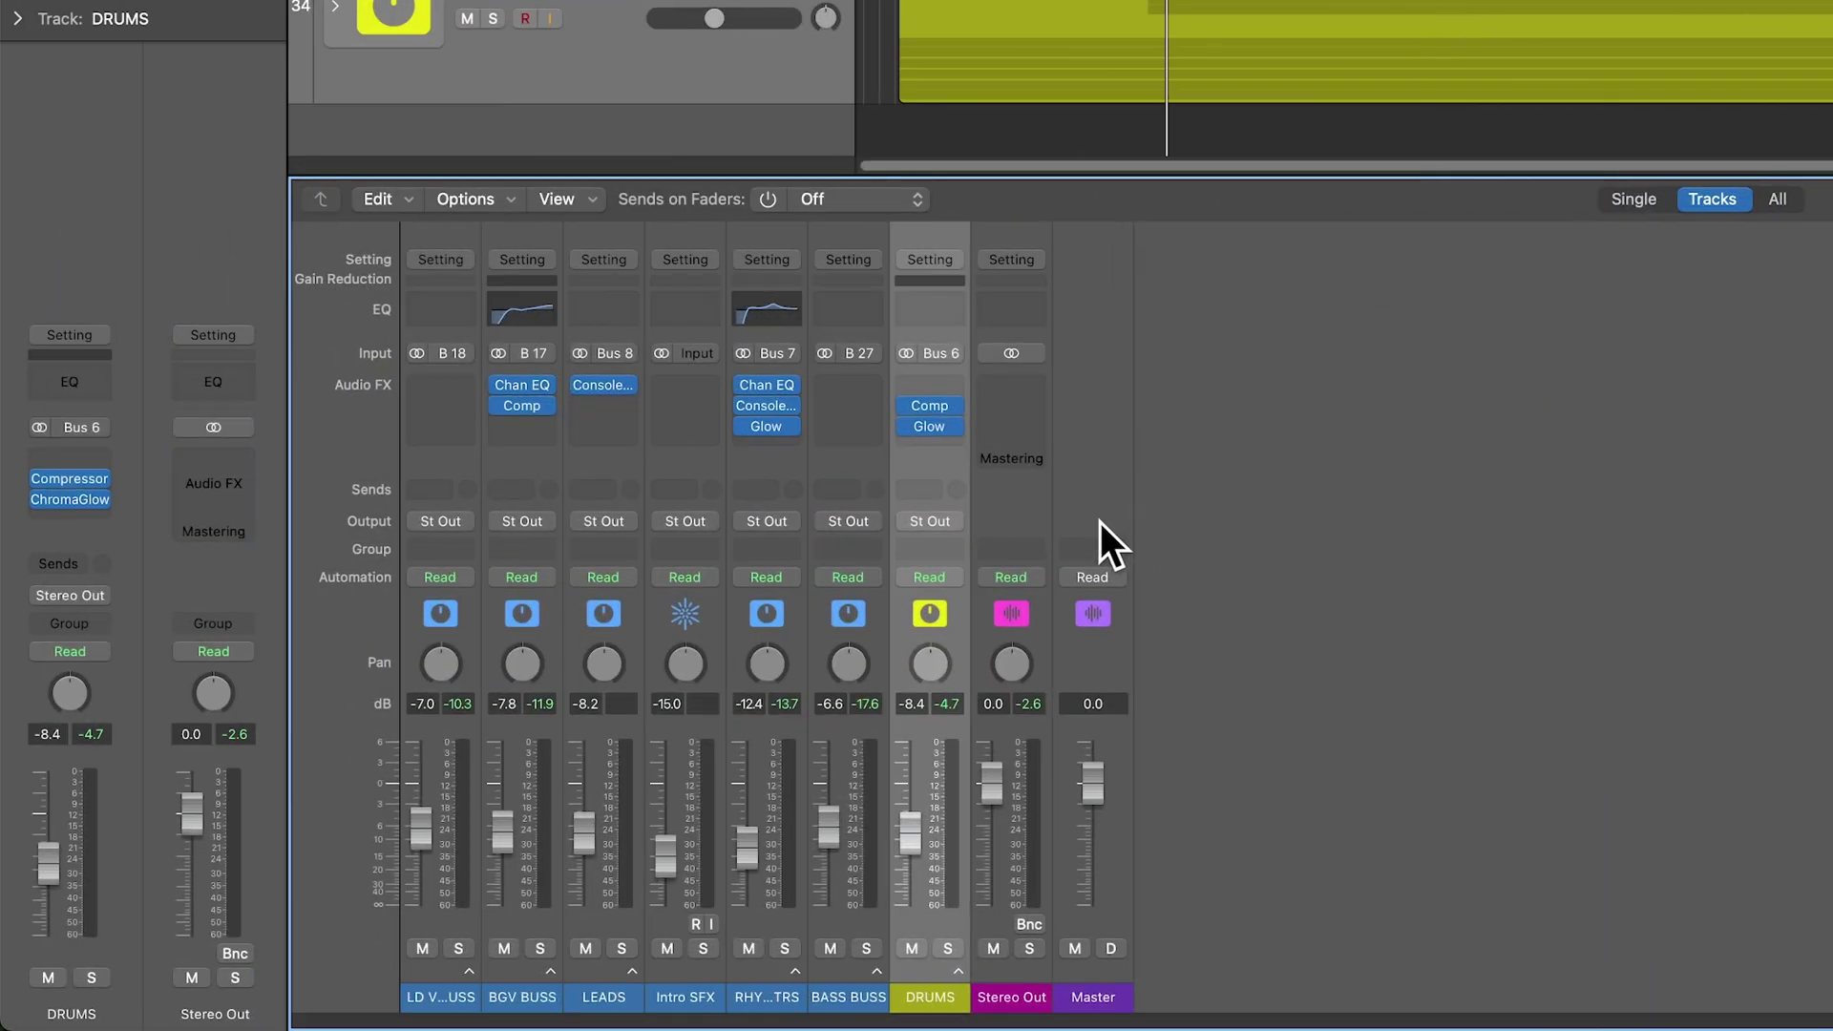
Step: Turn off the cycle range and load the Mastering Assistant on the Stereo Out channel to analyze the song
left_click(1006, 498)
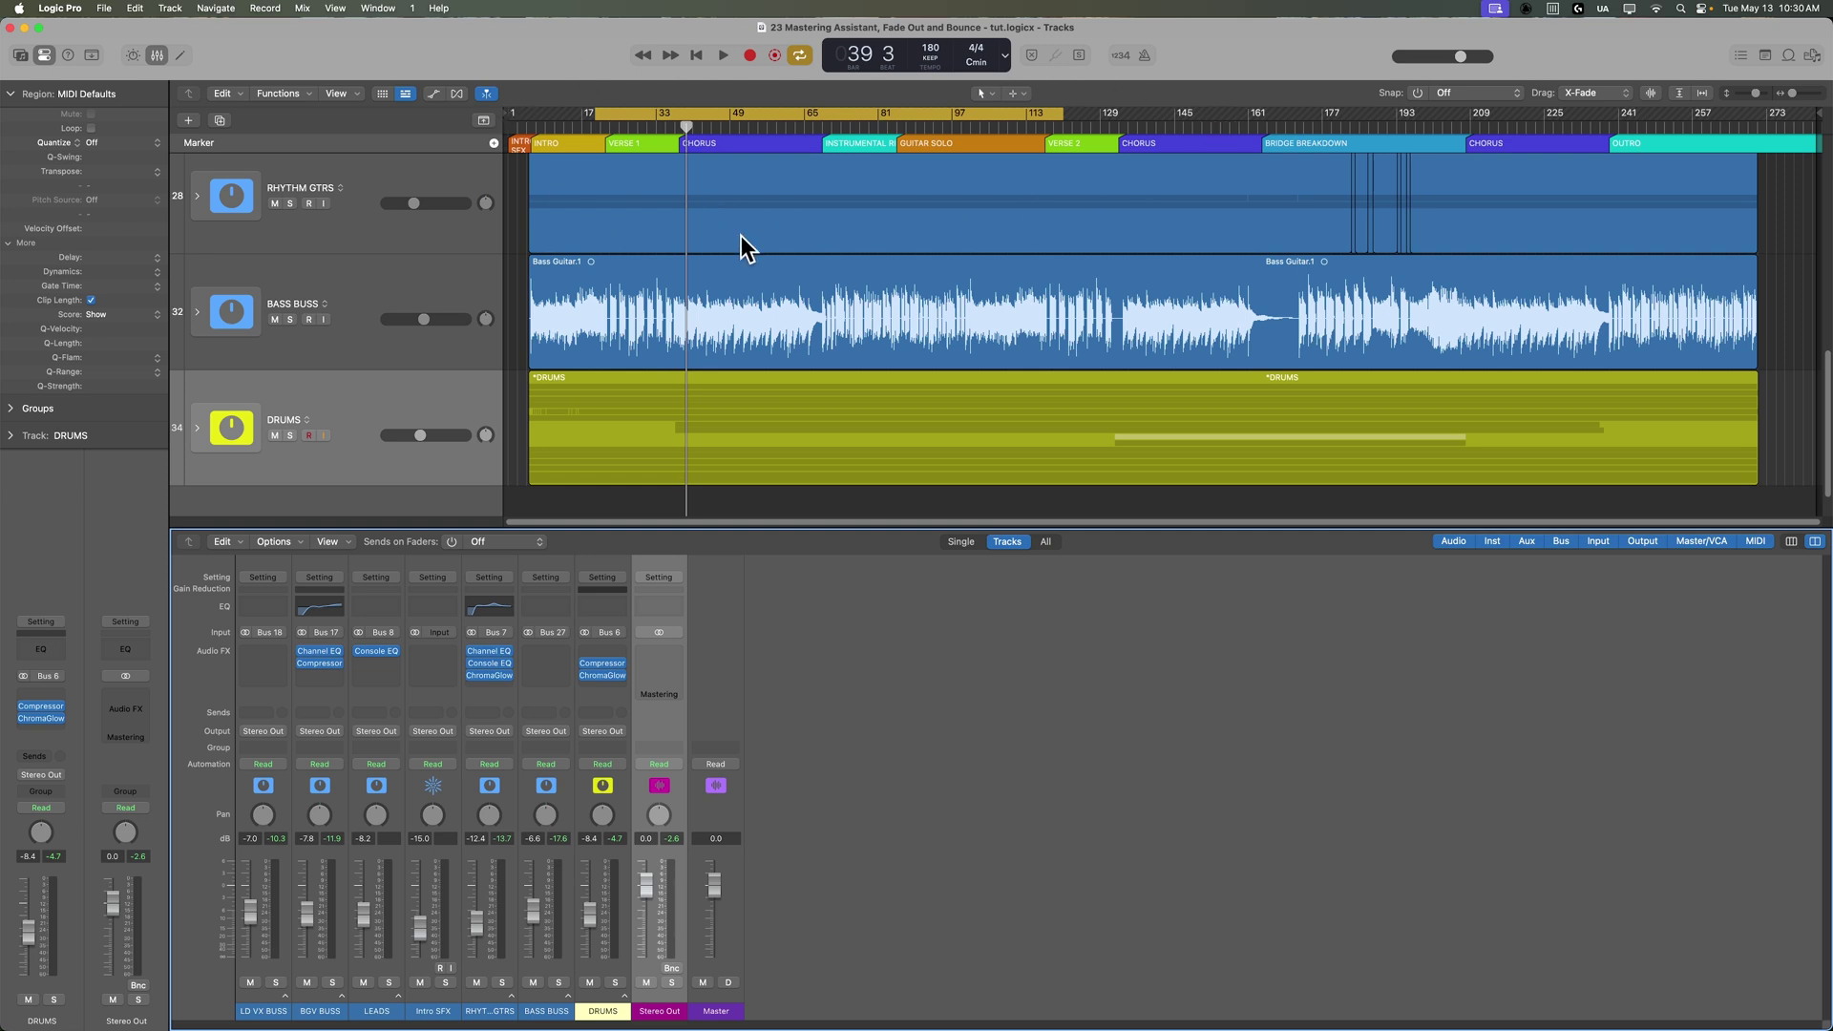
key("c")
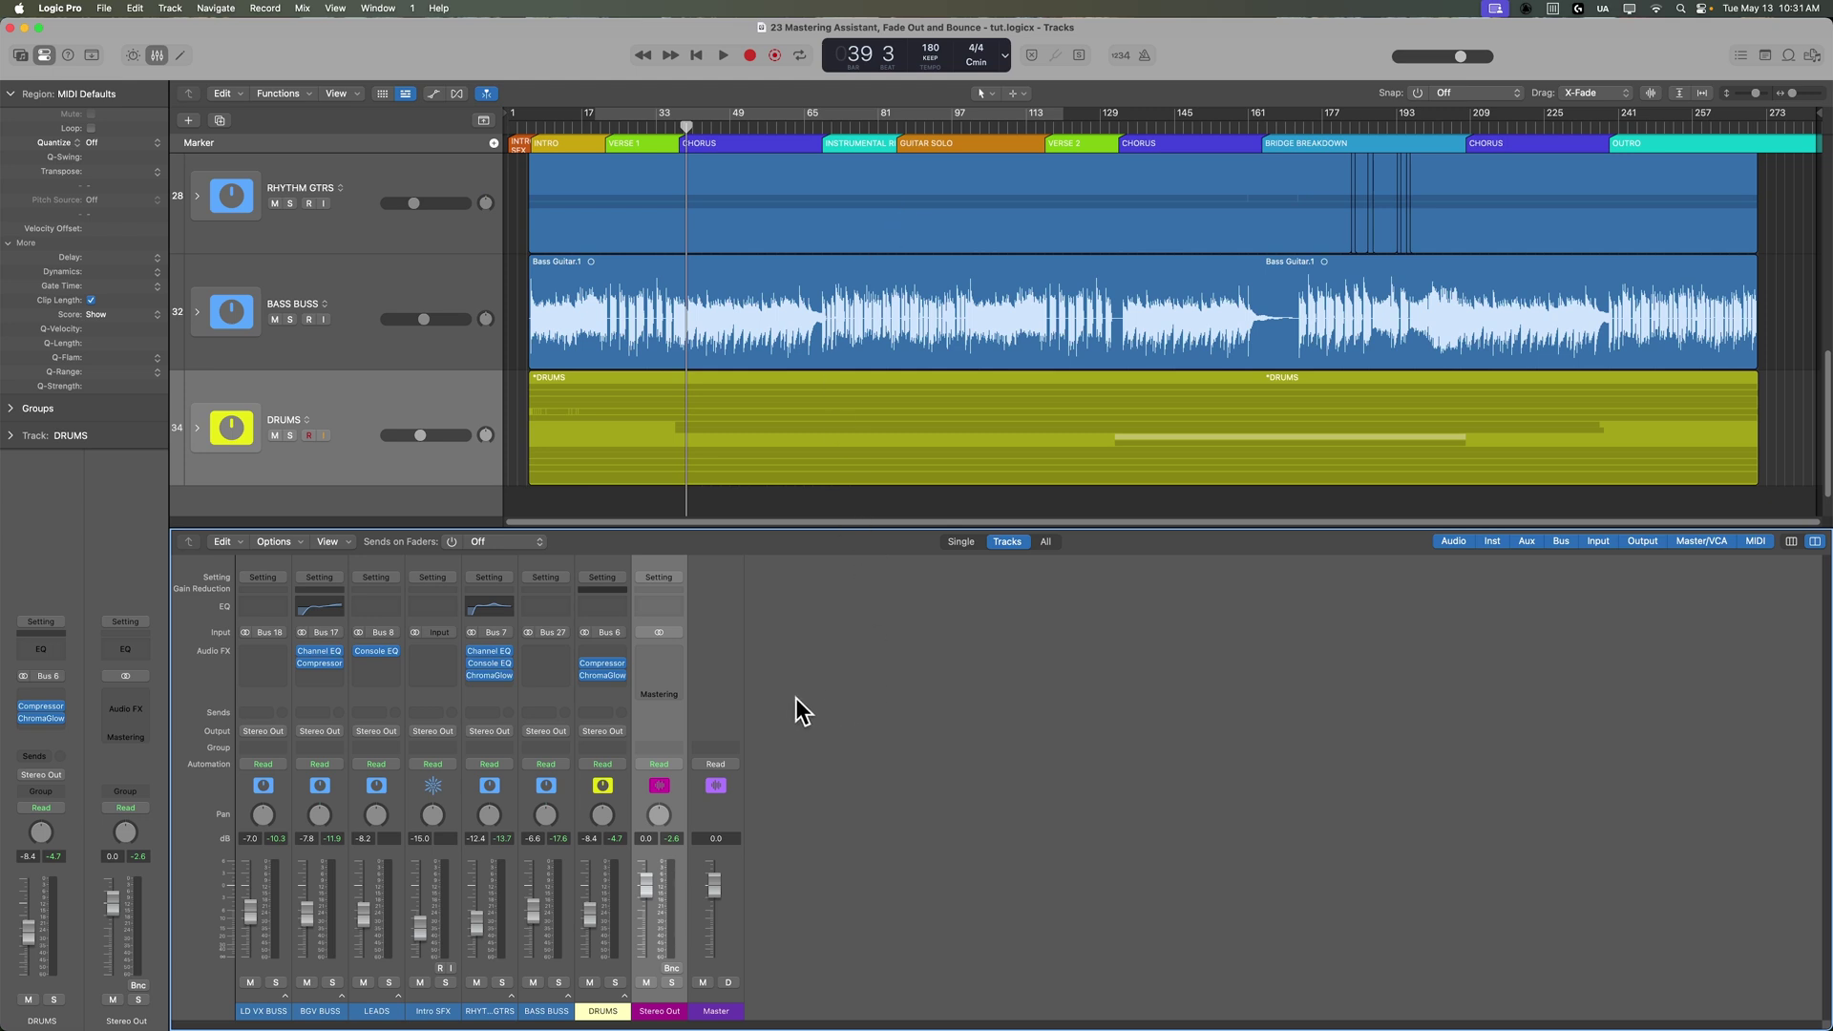
left_click(673, 695)
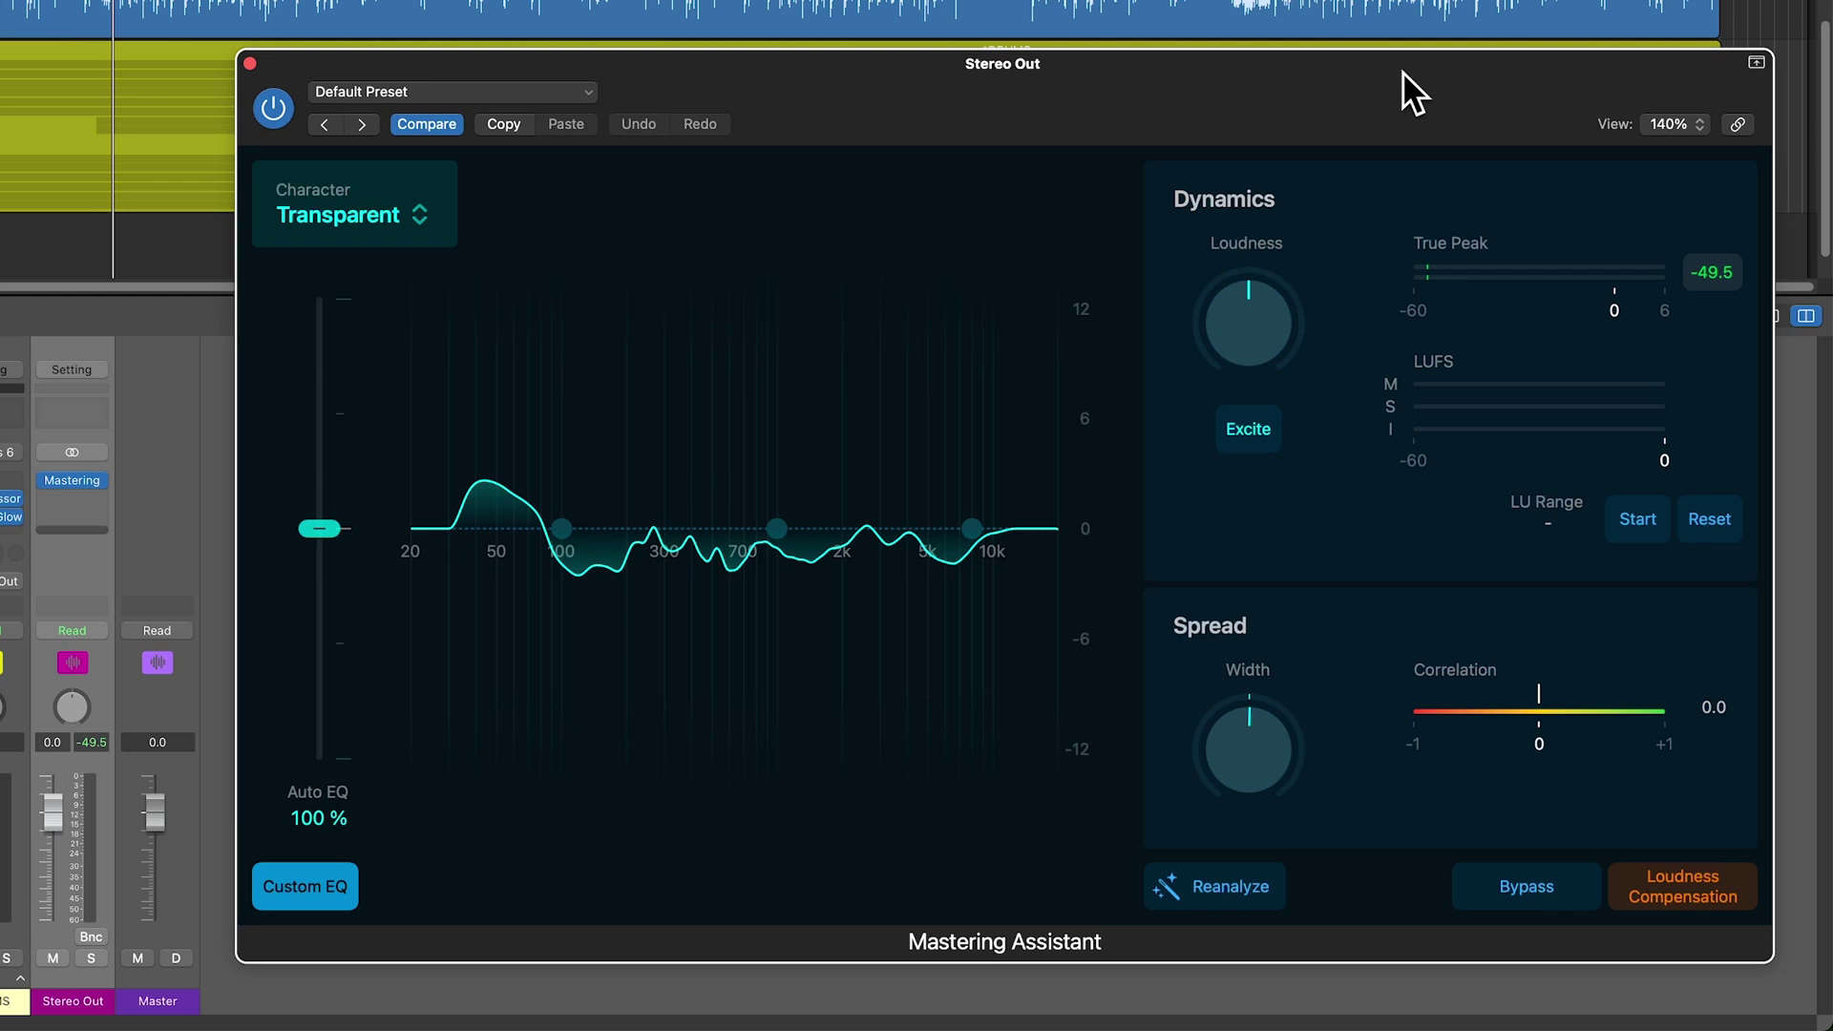
Step: Lower the Mastering Assistant's Auto EQ amount to 27%
mouse_move(318, 523)
left_mouse_down()
mouse_move(329, 689)
mouse_move(304, 512)
left_mouse_up()
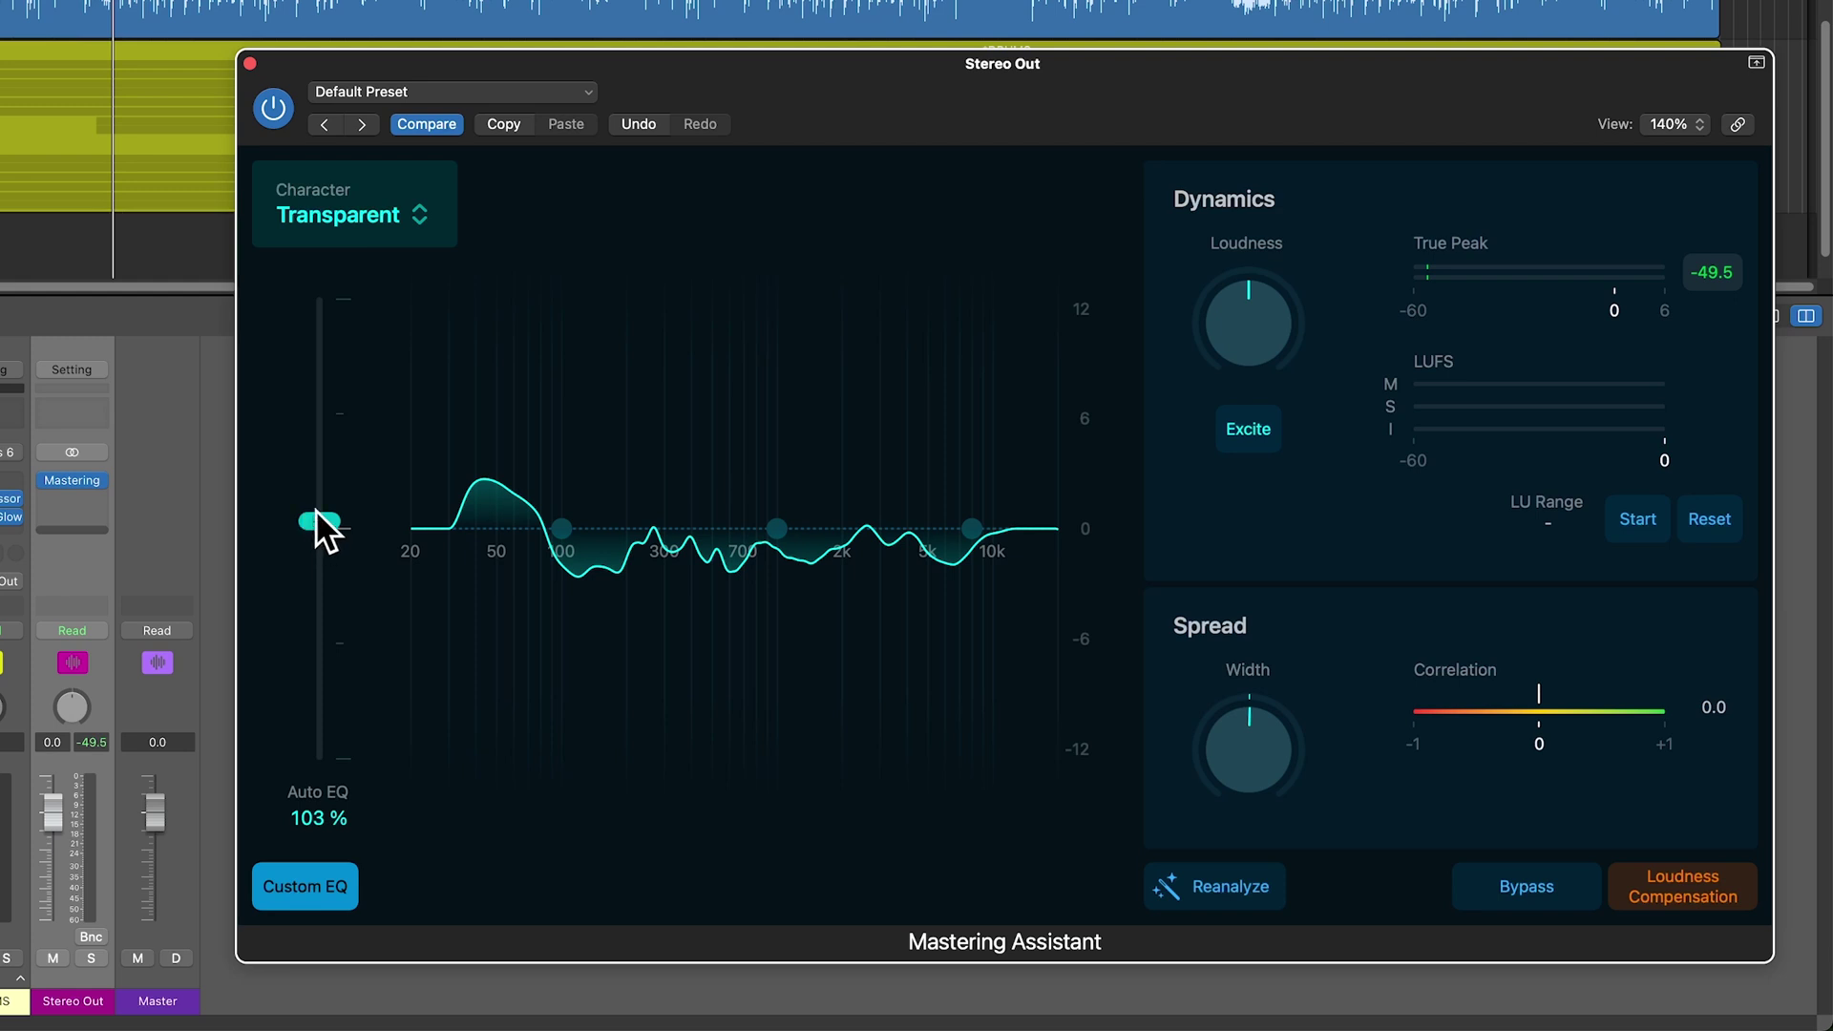
left_click_drag(318, 520, 338, 694)
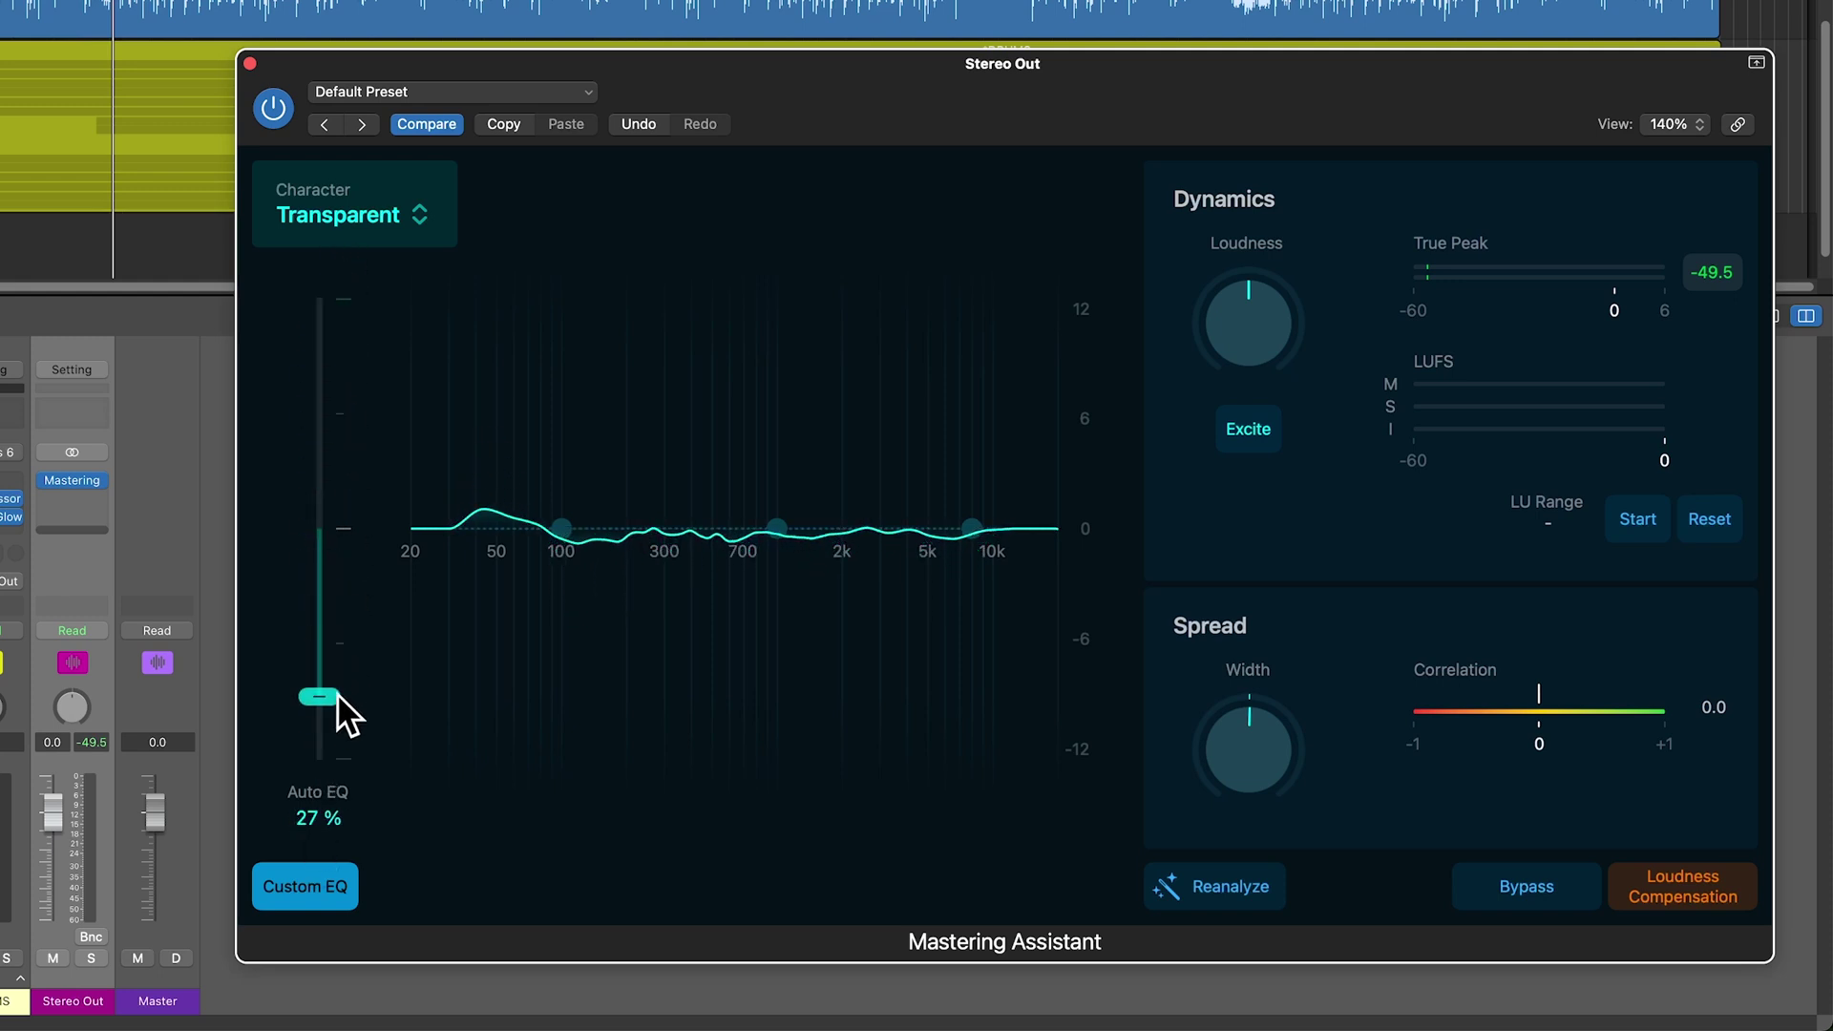
Step: Try boosting the low, mid and high Custom EQ bands, the high one by 6.0 dB, and reset all three gains to 0 dB
left_click_drag(564, 530, 560, 458)
left_click_drag(760, 524, 751, 425)
left_click_drag(975, 511, 942, 420)
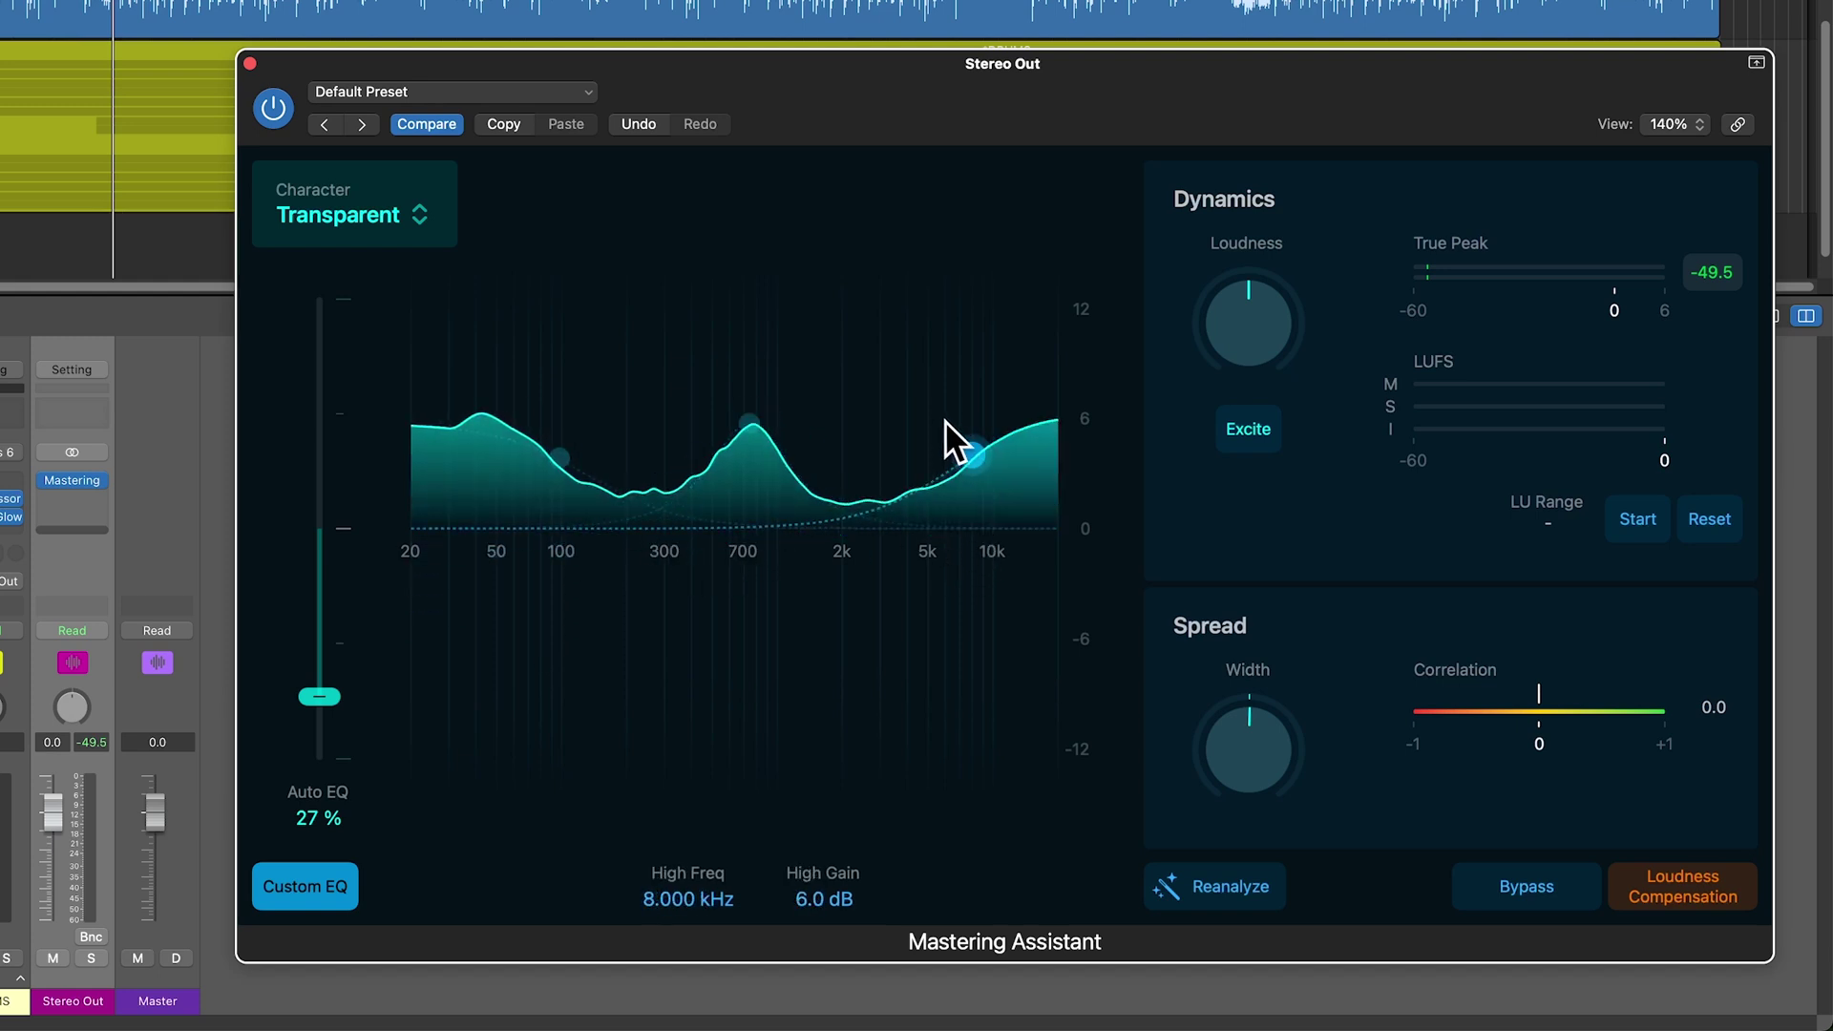
left_click(971, 460, "alt")
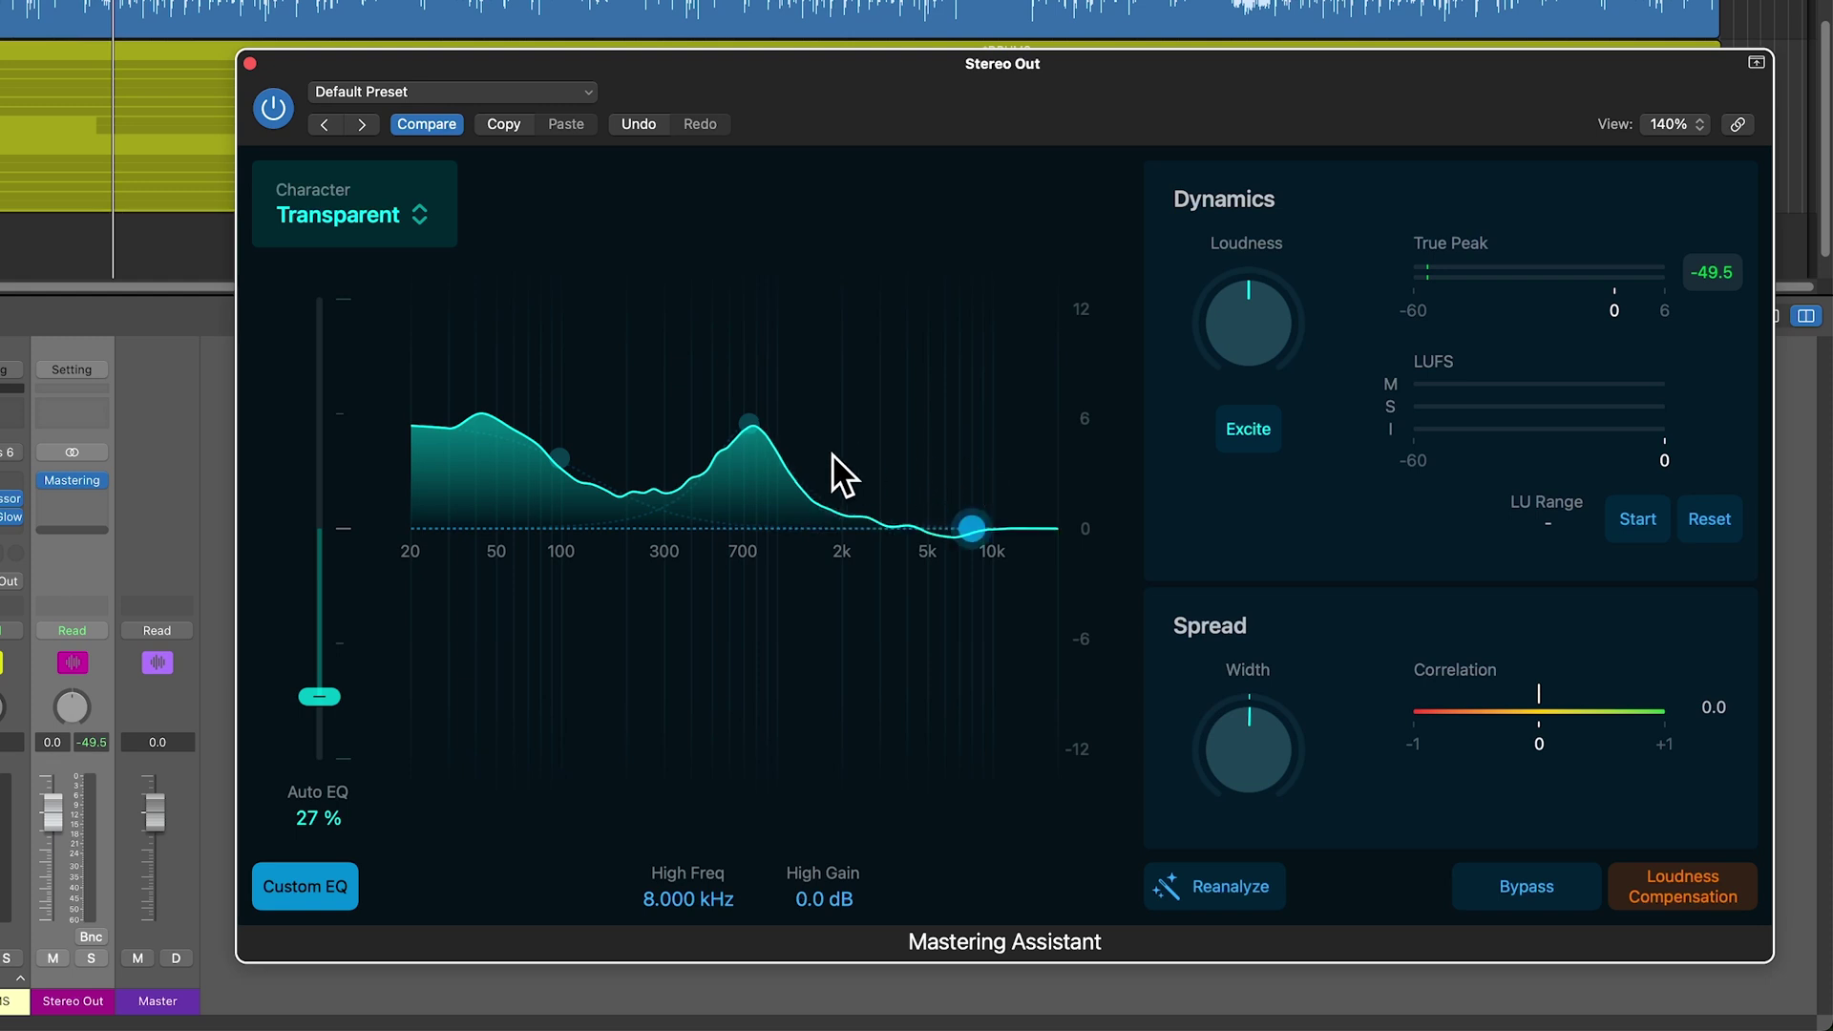
left_click(748, 422, "alt")
left_click_drag(554, 456, 548, 514)
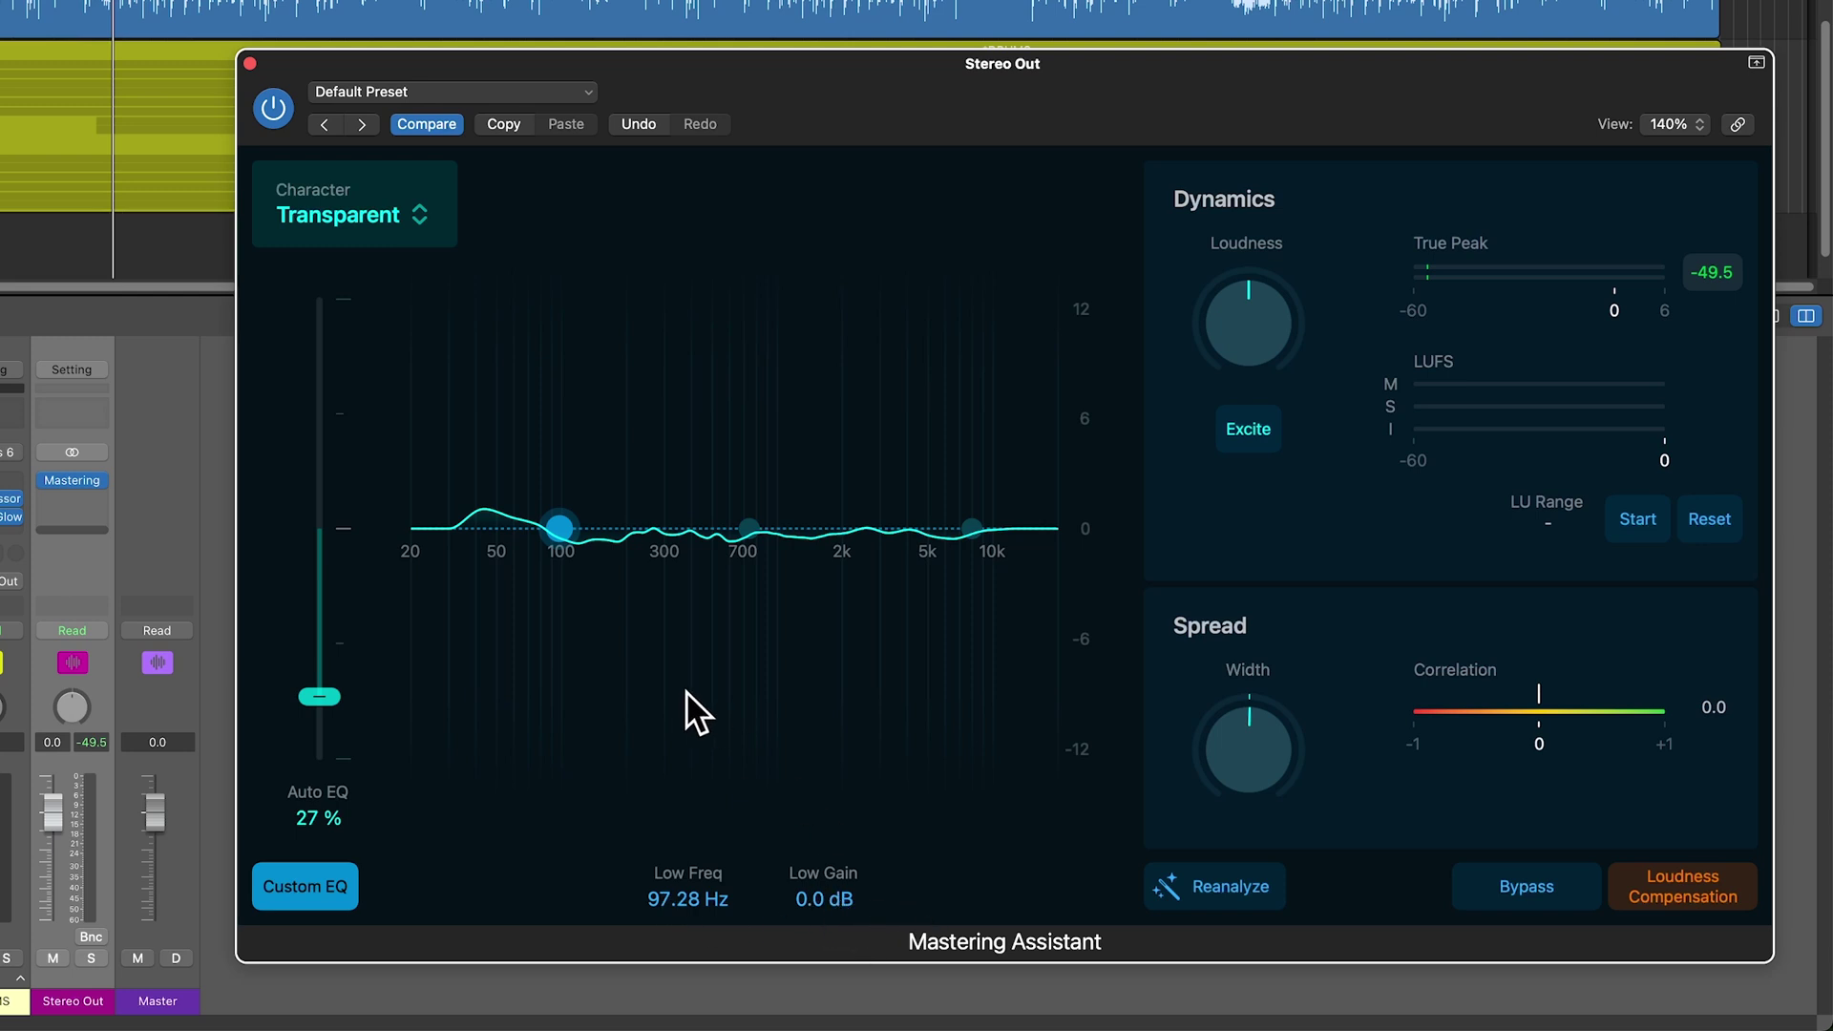
Step: Try boosting the low band 3.6 dB at 104.2 Hz, the mid band 3.4 dB at 701.0 Hz and the high band, and reset their gains
left_click_drag(561, 527, 577, 487)
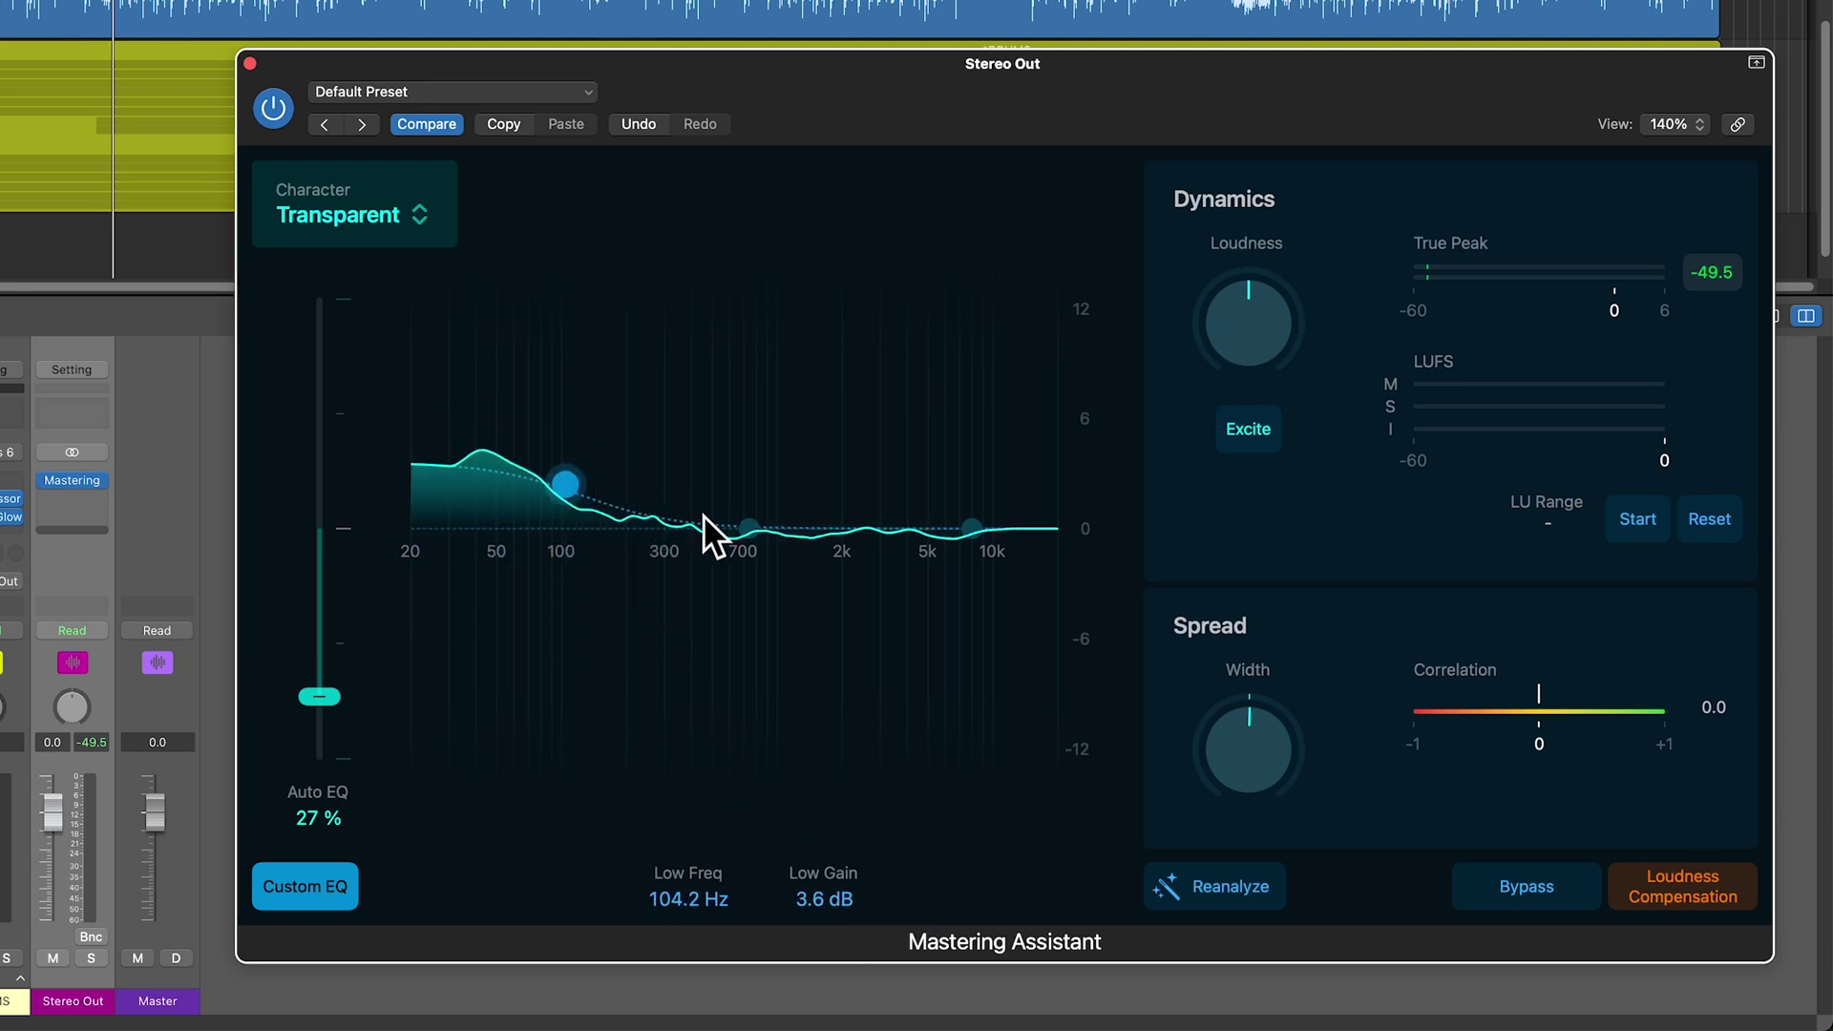
left_click_drag(750, 528, 749, 460)
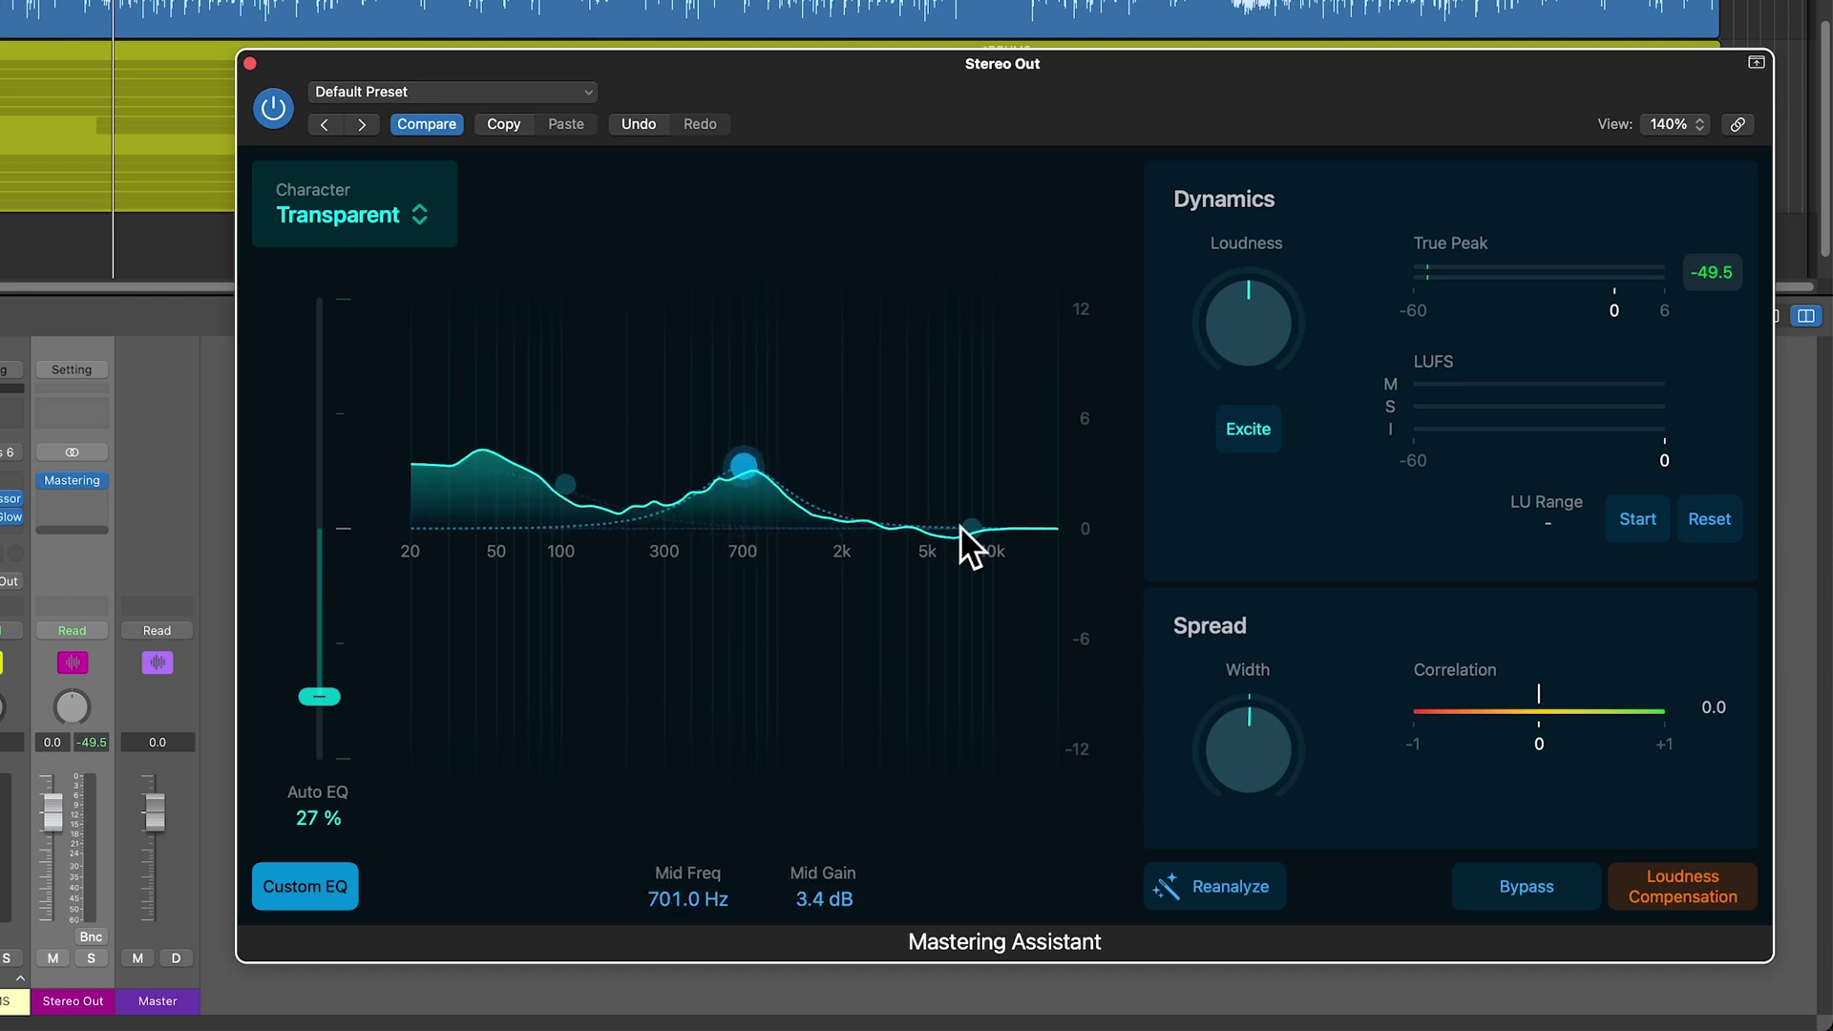
left_click_drag(960, 525, 951, 441)
left_click(950, 441, "alt")
left_click(747, 462, "alt")
left_click(572, 483, "alt")
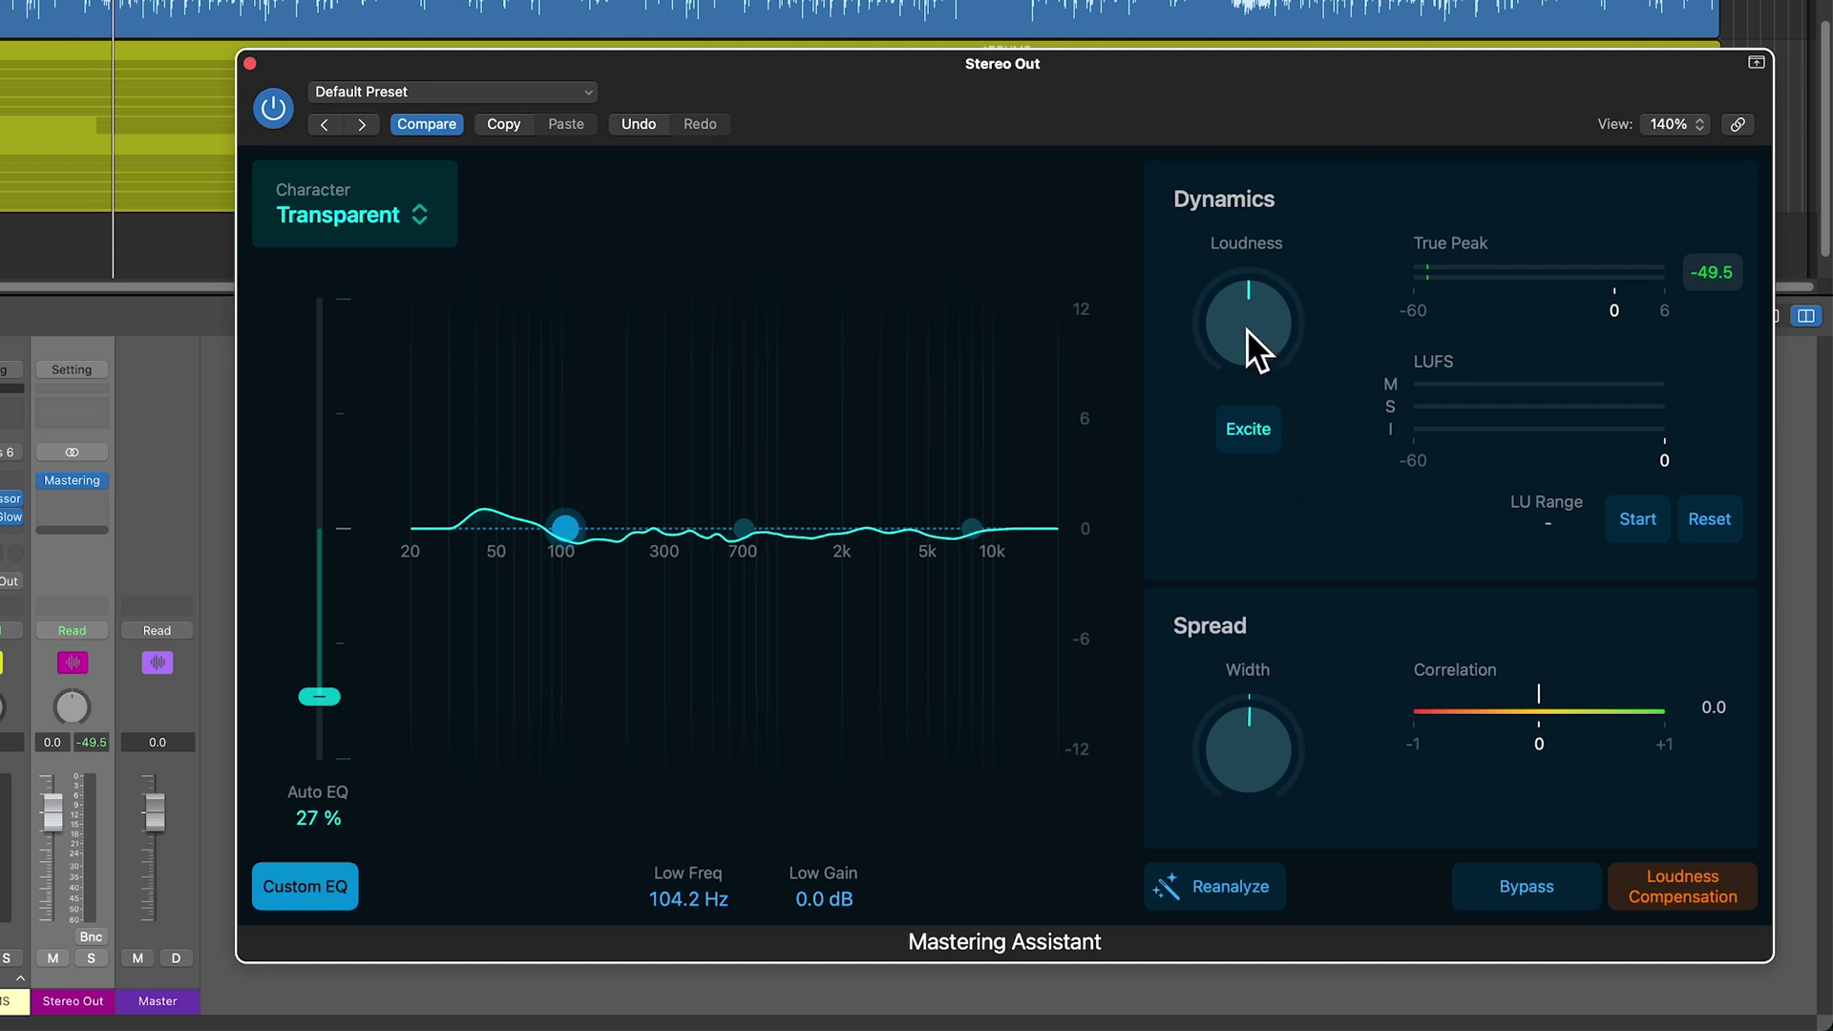
Step: Try a louder setting and reset it, turn on Excite, and raise the loudness slightly
mouse_move(1246, 328)
left_mouse_down()
mouse_move(1262, 260)
mouse_move(1264, 305)
left_mouse_up()
left_click_drag(1271, 226, 1273, 204)
left_click(1264, 323, "alt")
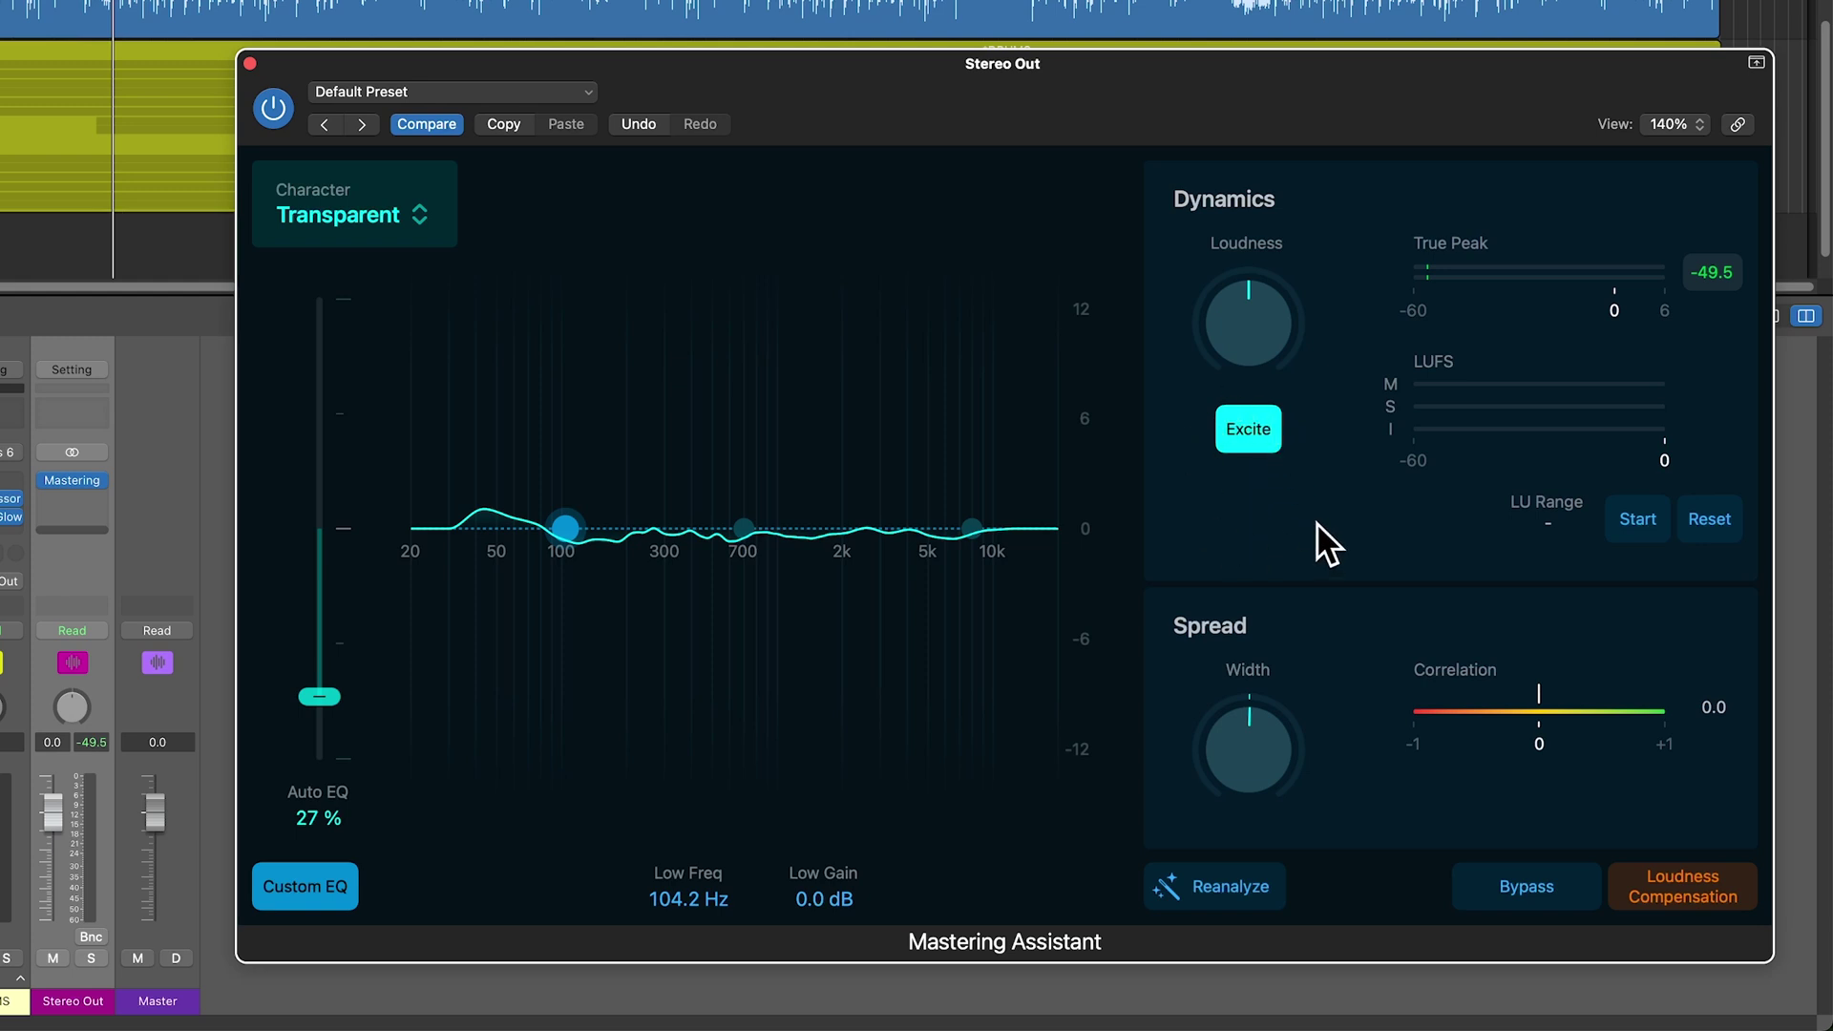
left_click_drag(1257, 347, 1279, 311)
Step: Widen the stereo spread, and narrow it to slightly below the neutral width
left_click_drag(1258, 756, 1303, 631)
left_click_drag(1258, 846, 1268, 899)
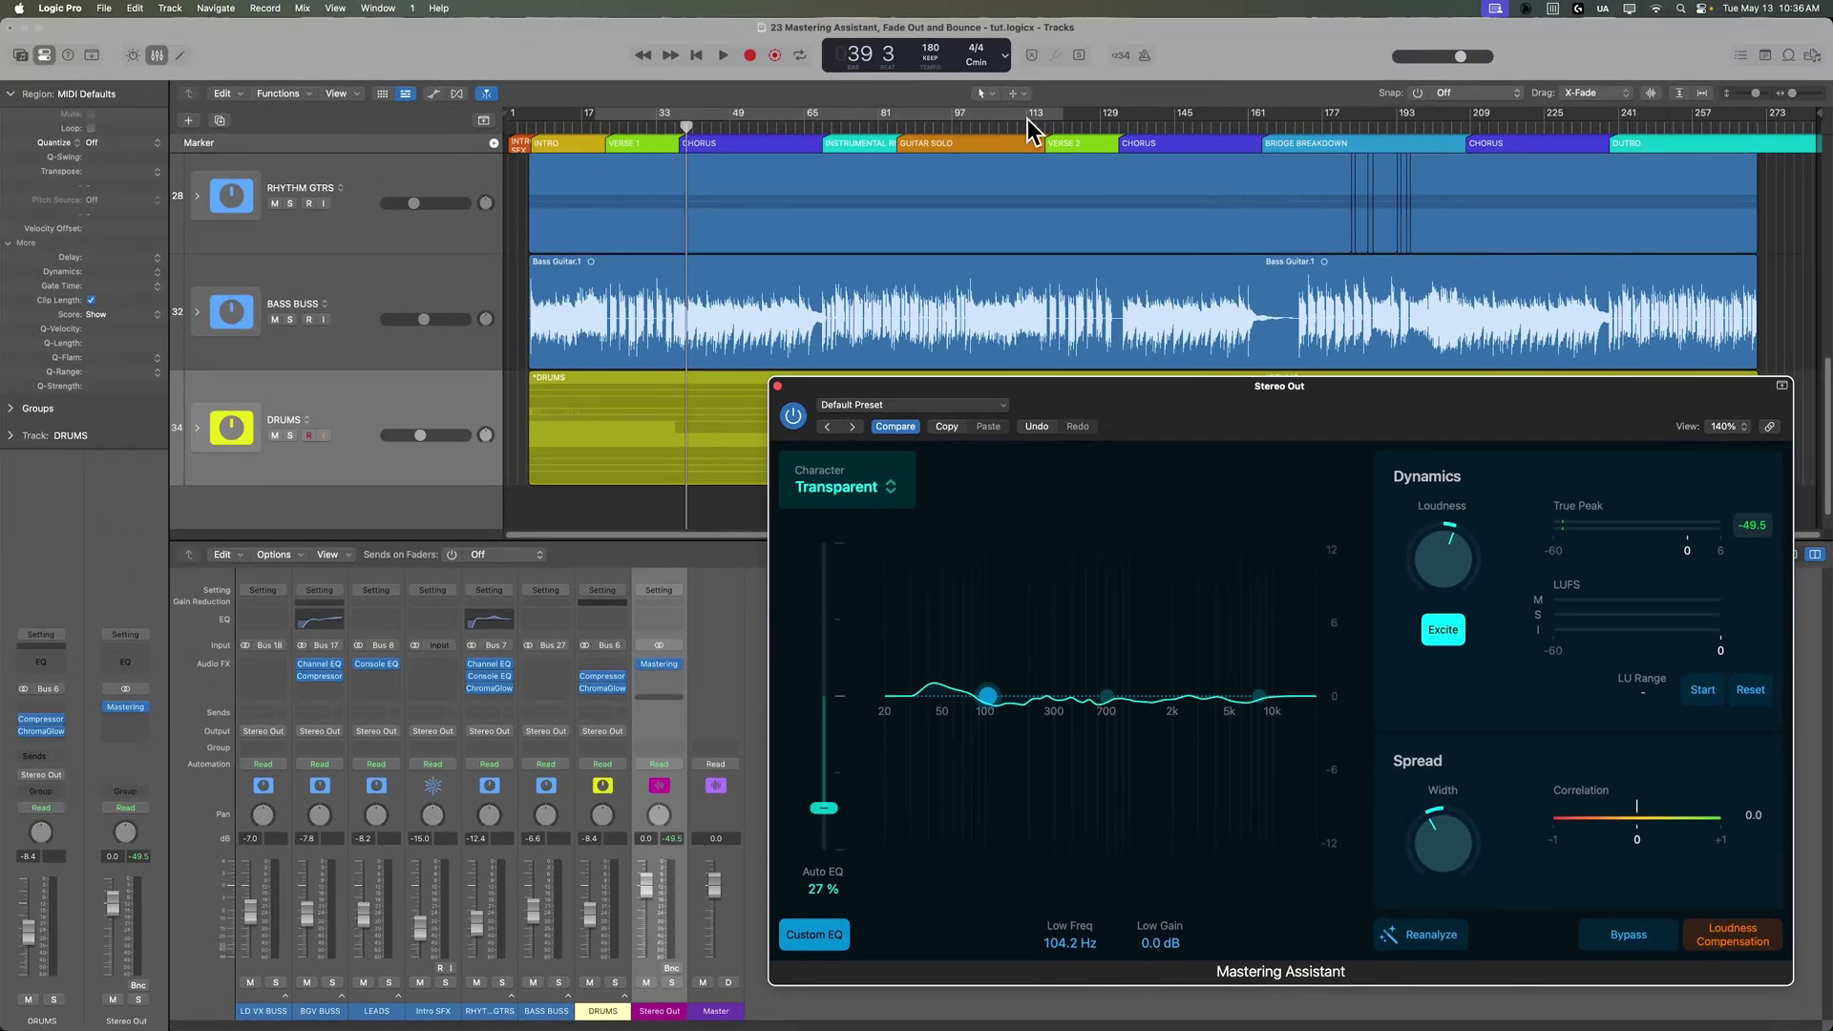
Step: Set a cycle range over the second half of the guitar solo for reanalyzing only that section
left_click_drag(983, 111, 1046, 112)
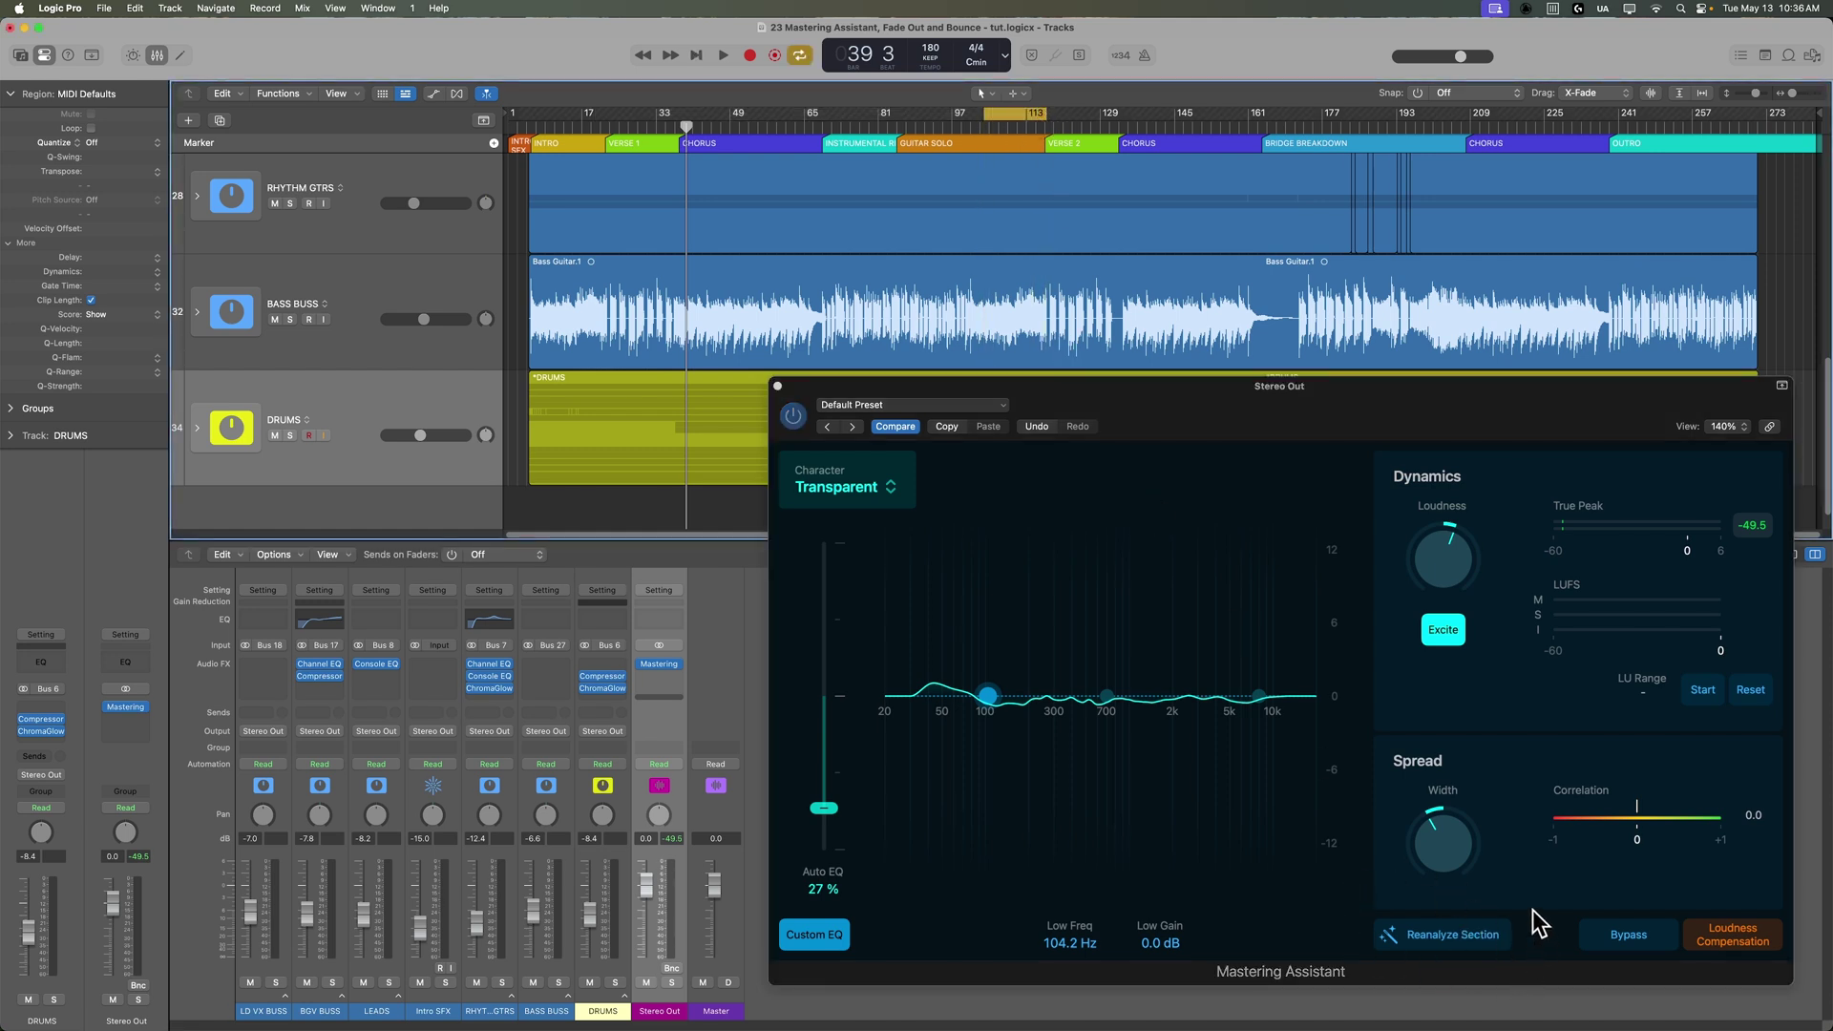
key("c")
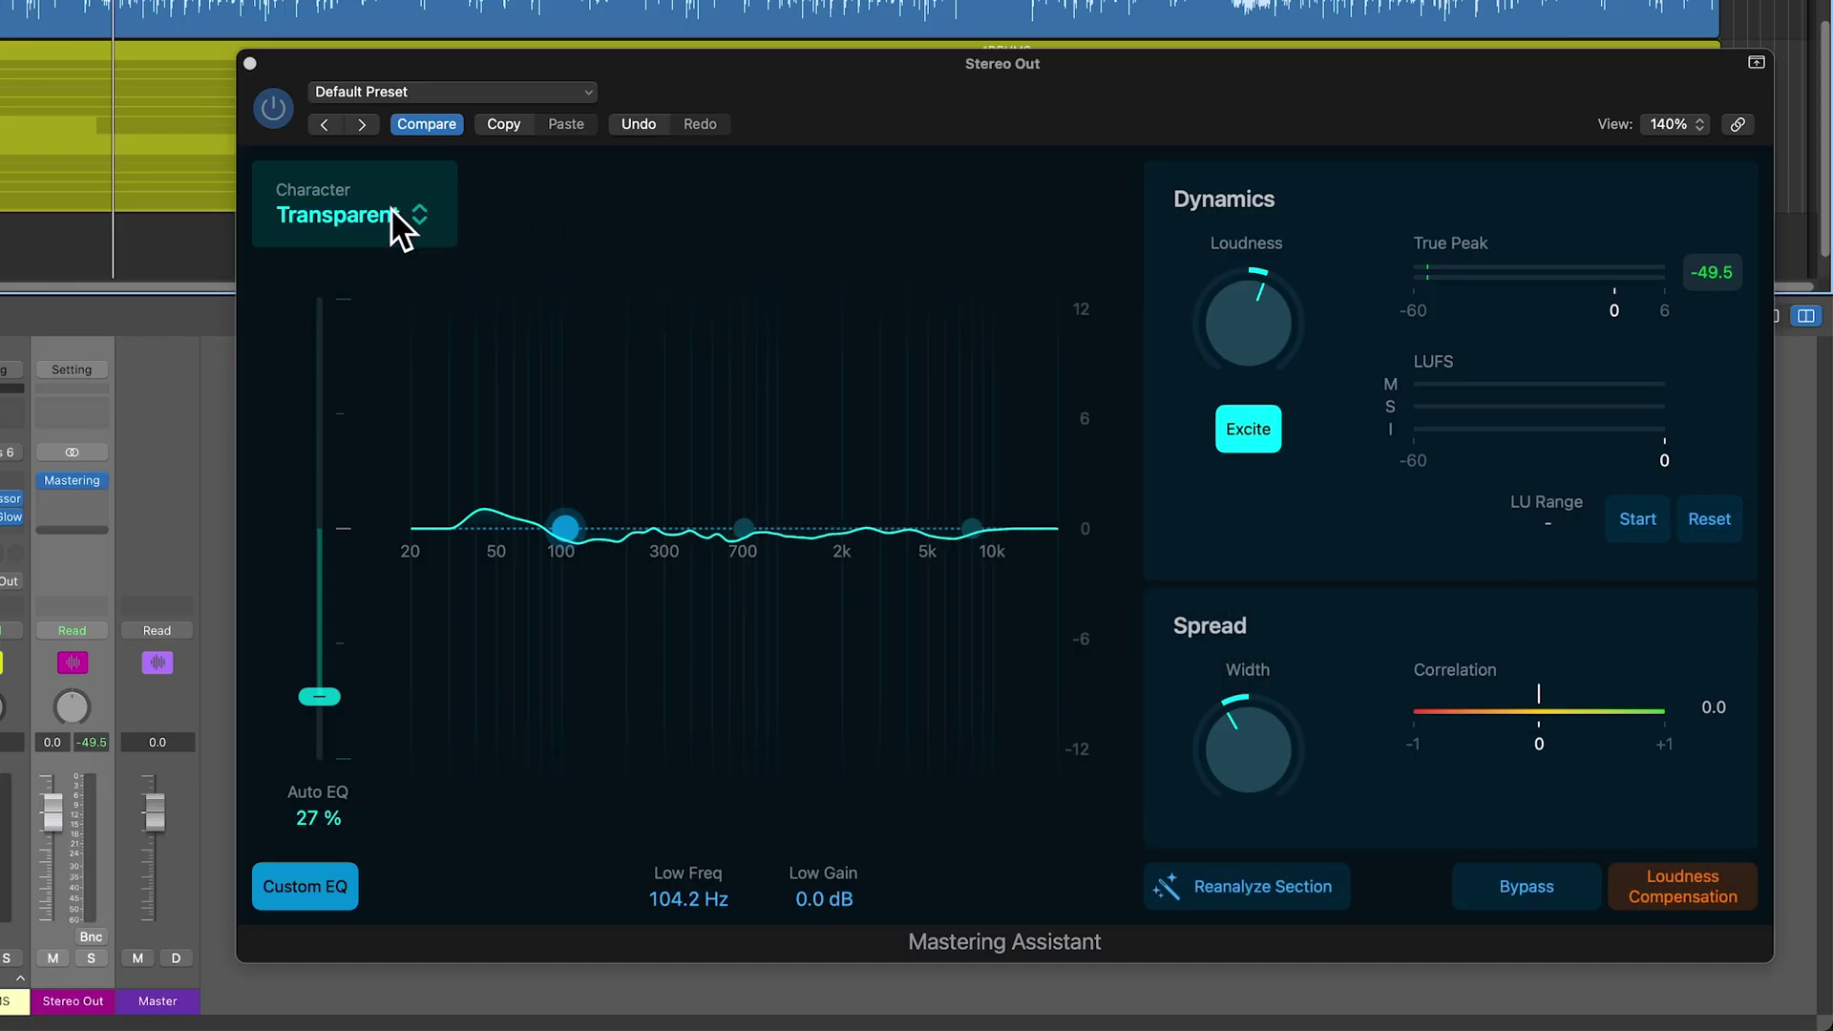
Step: Try the Clean, Valve and Punch characters in the Mastering Assistant, and return to Transparent
left_click(391, 208)
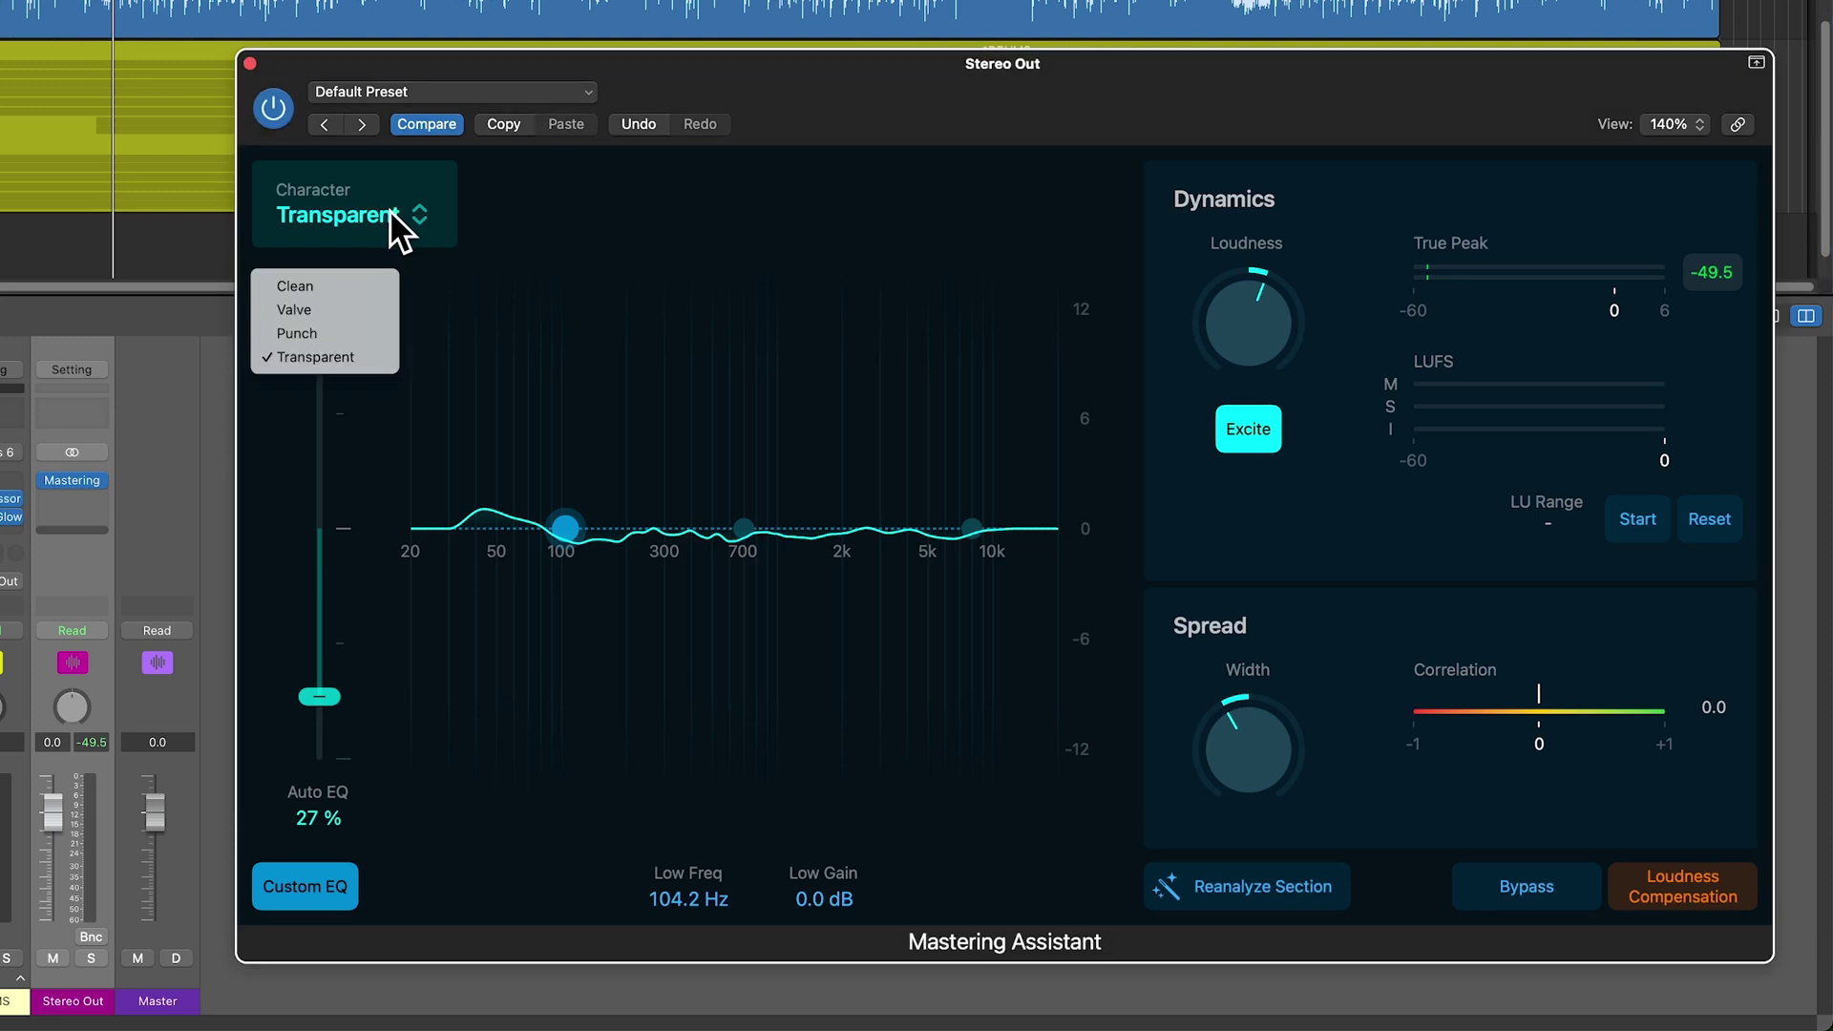
left_click(364, 290)
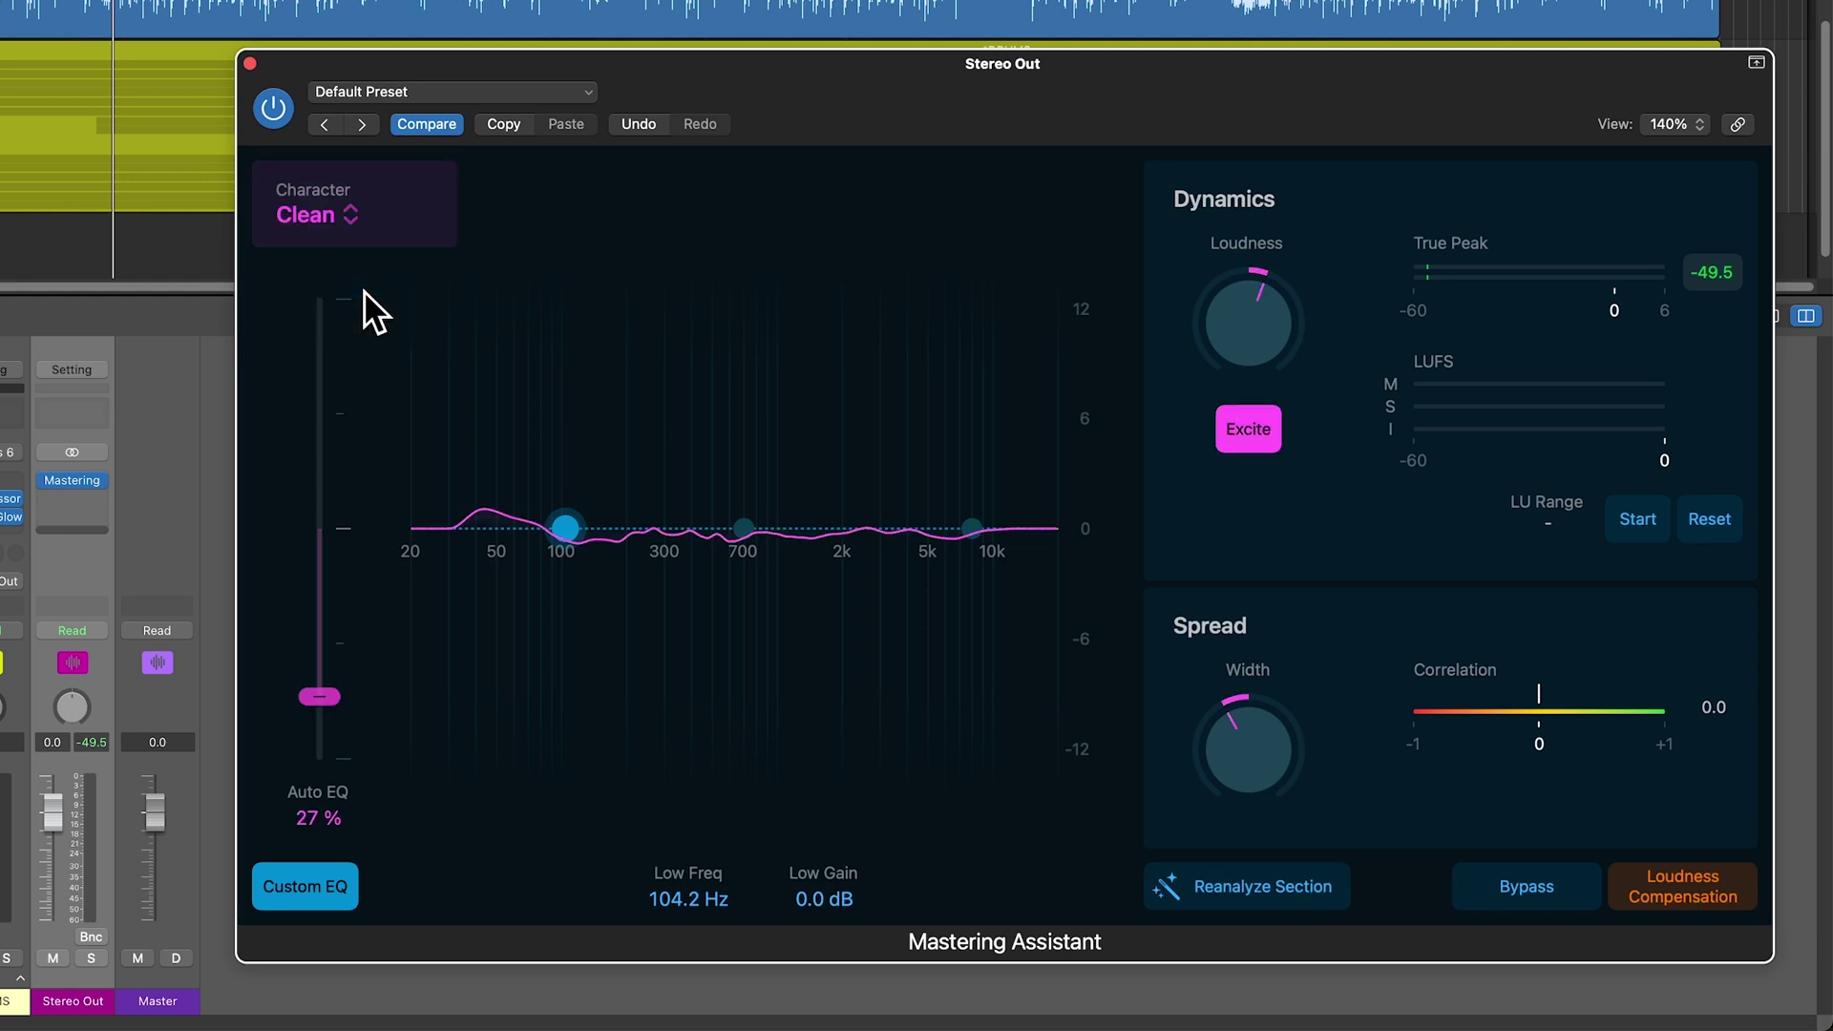
left_click(351, 206)
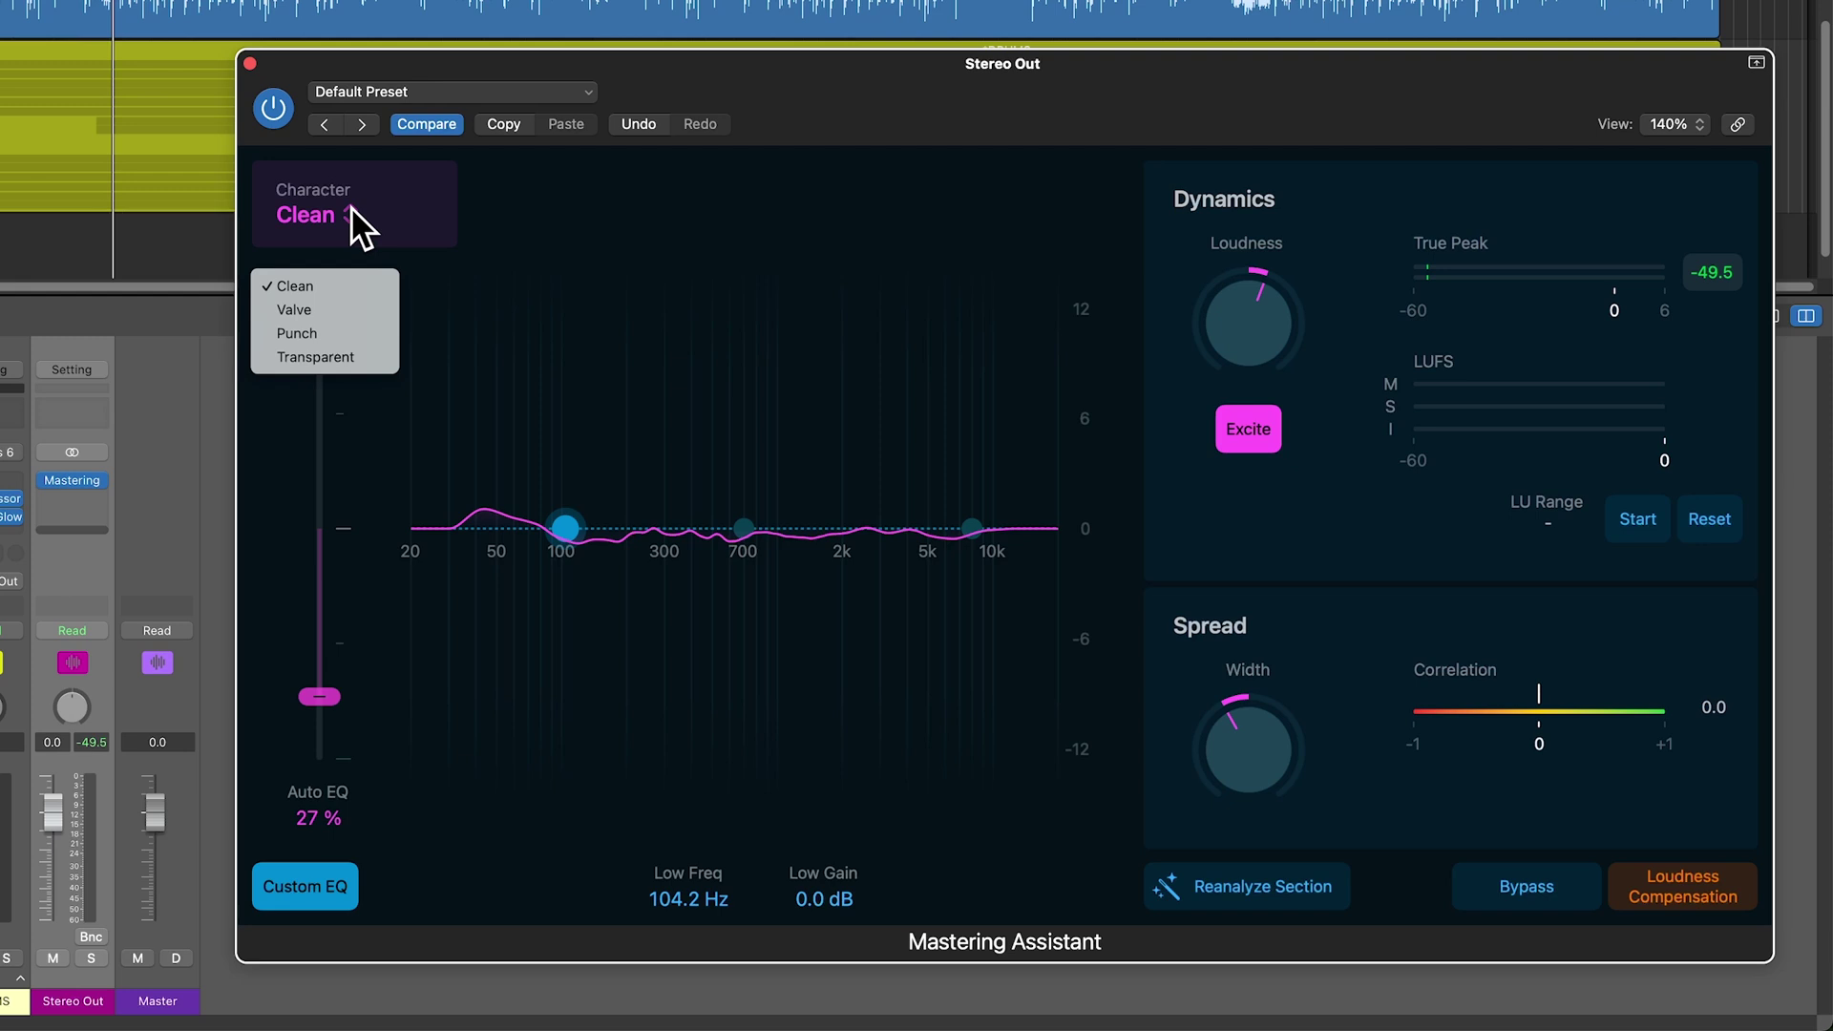
left_click(349, 307)
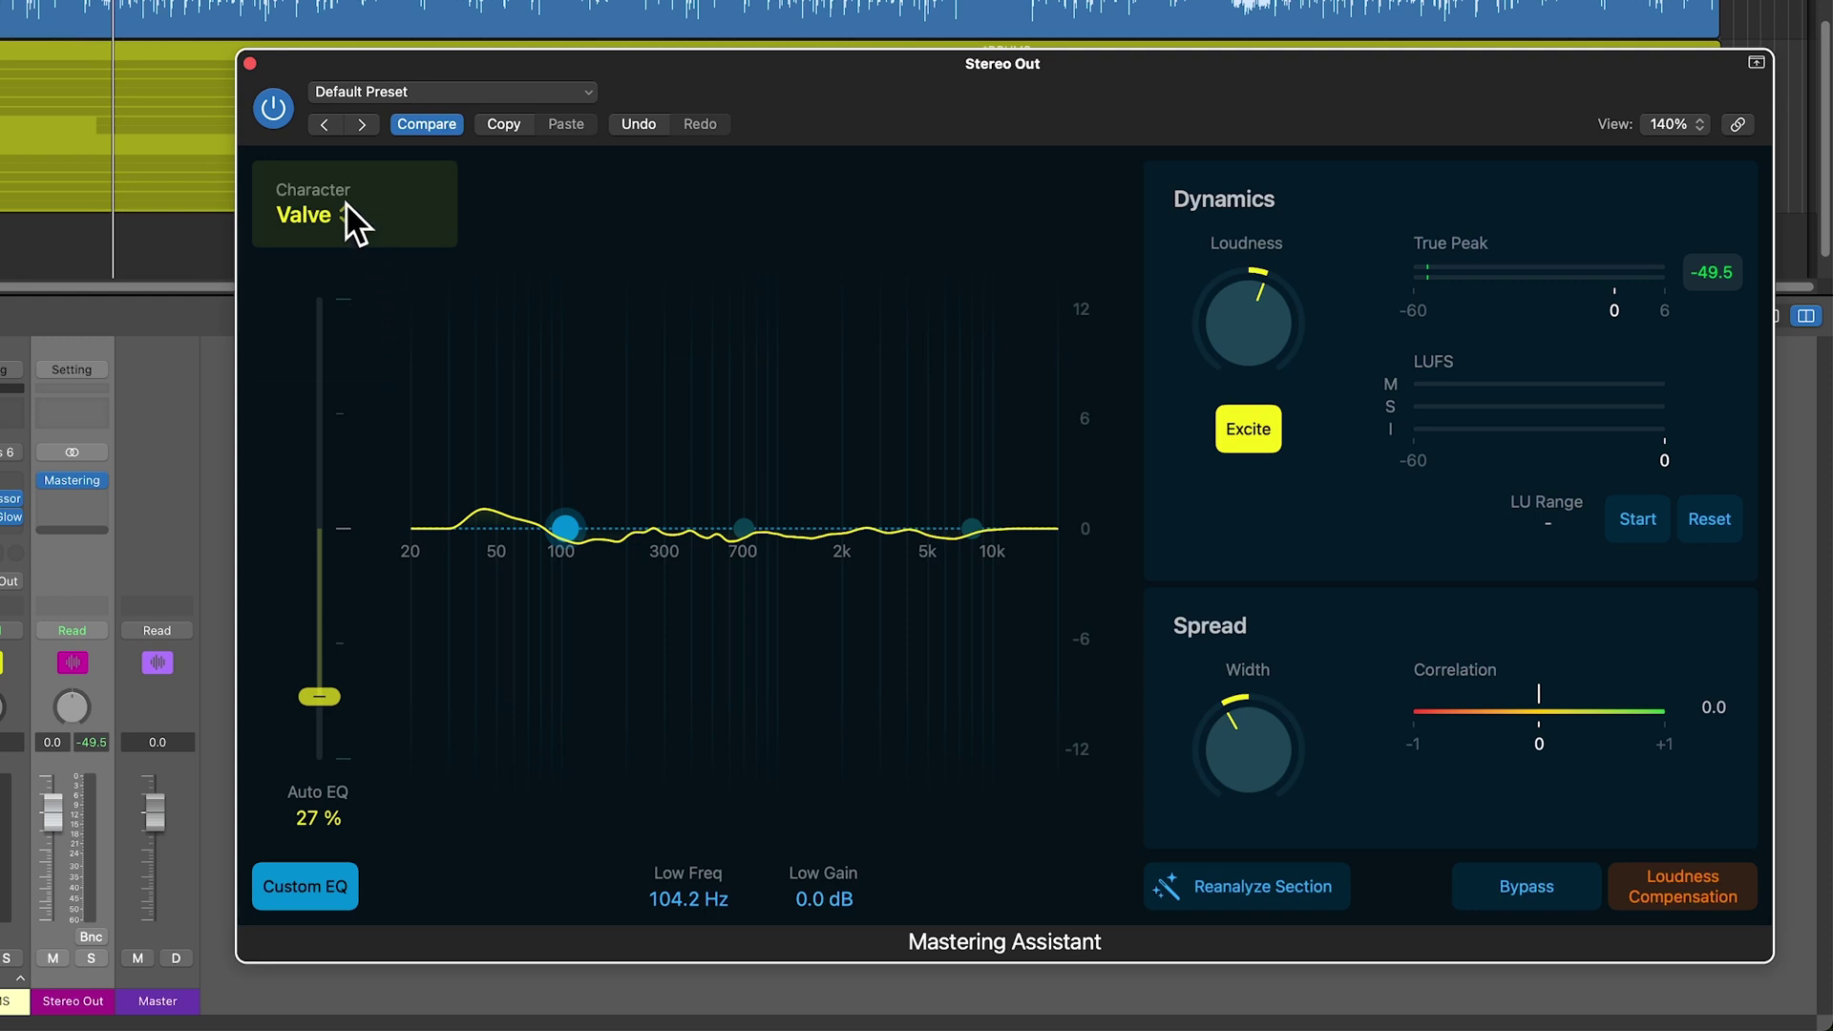
left_click(345, 203)
left_click(342, 328)
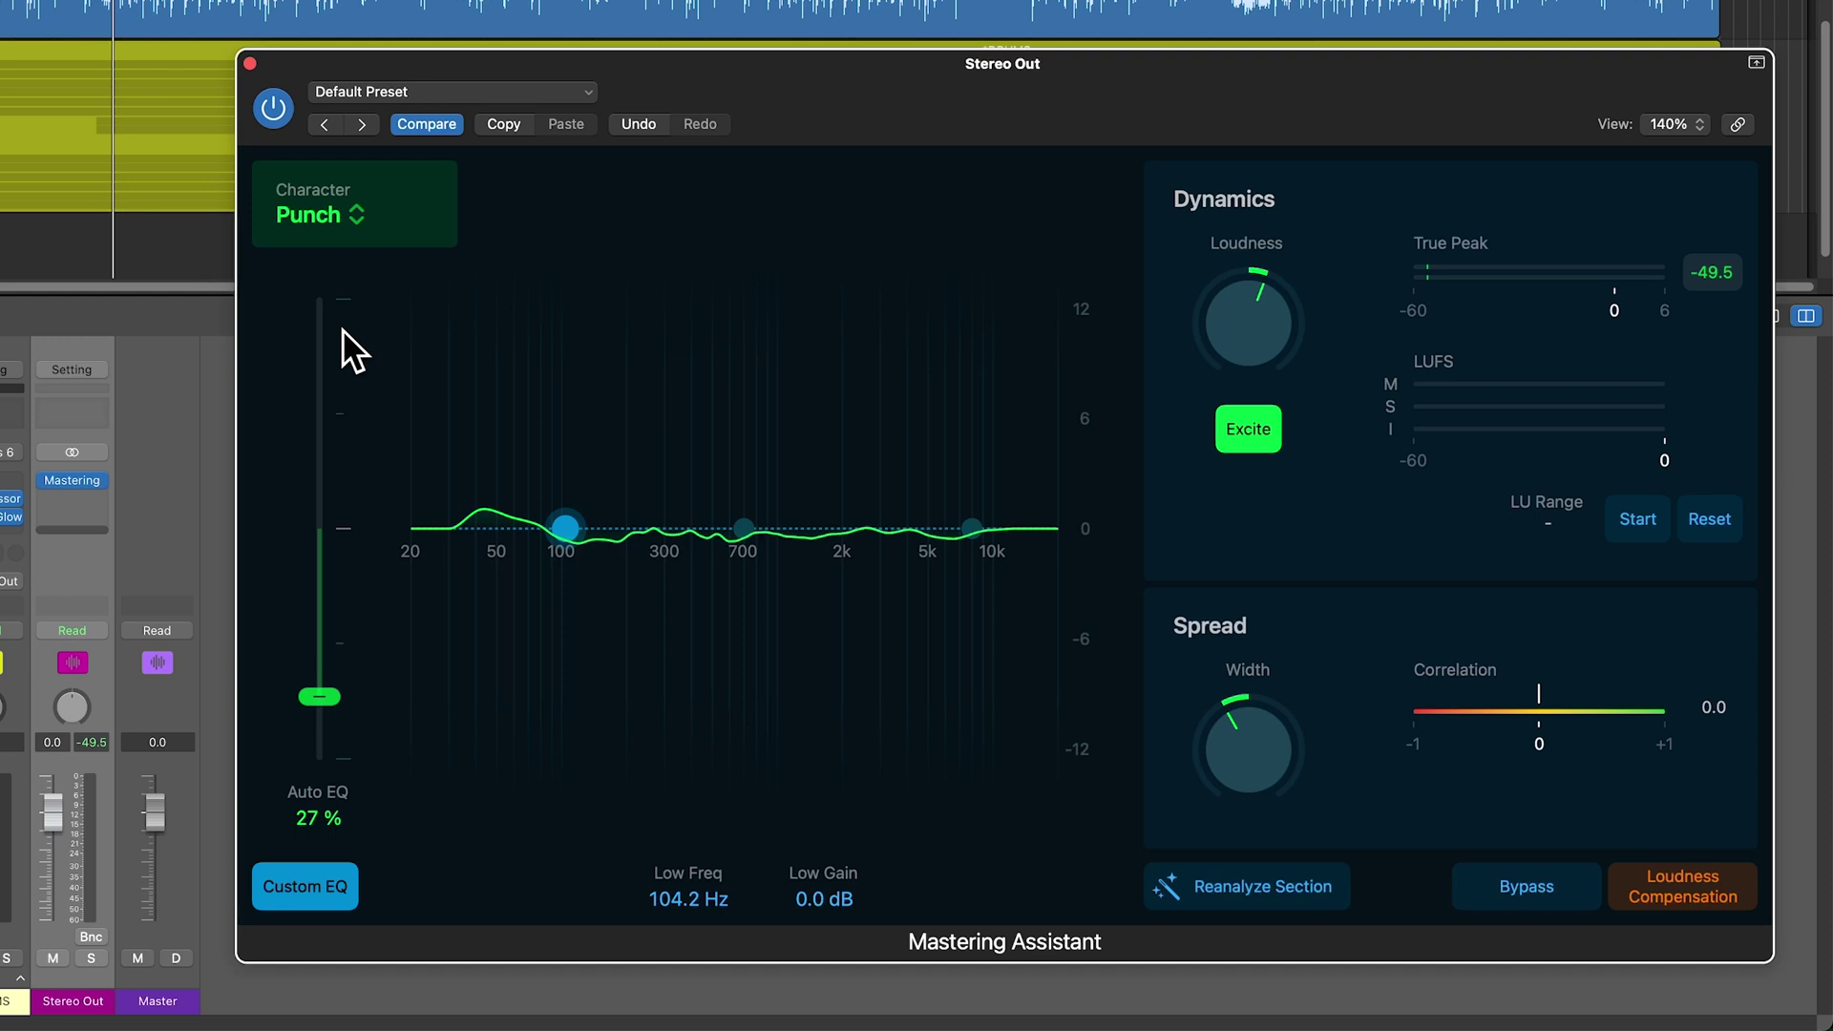
left_click(351, 214)
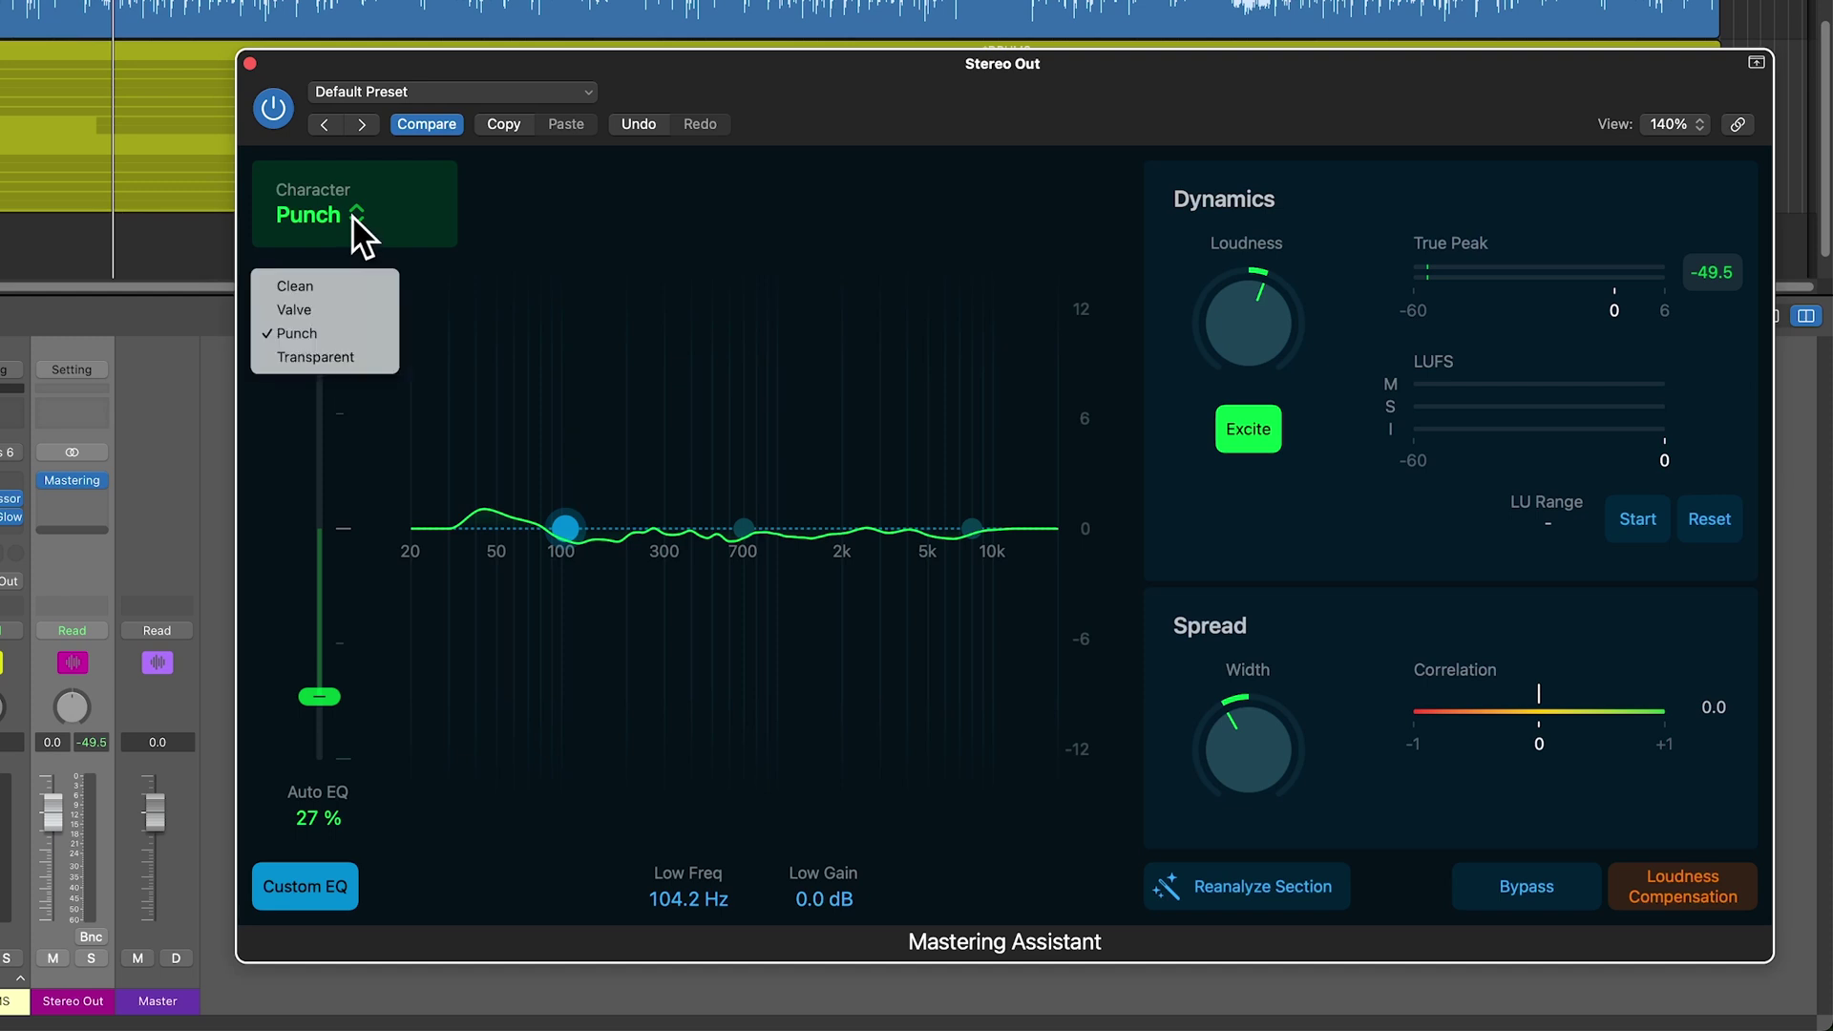
left_click(359, 351)
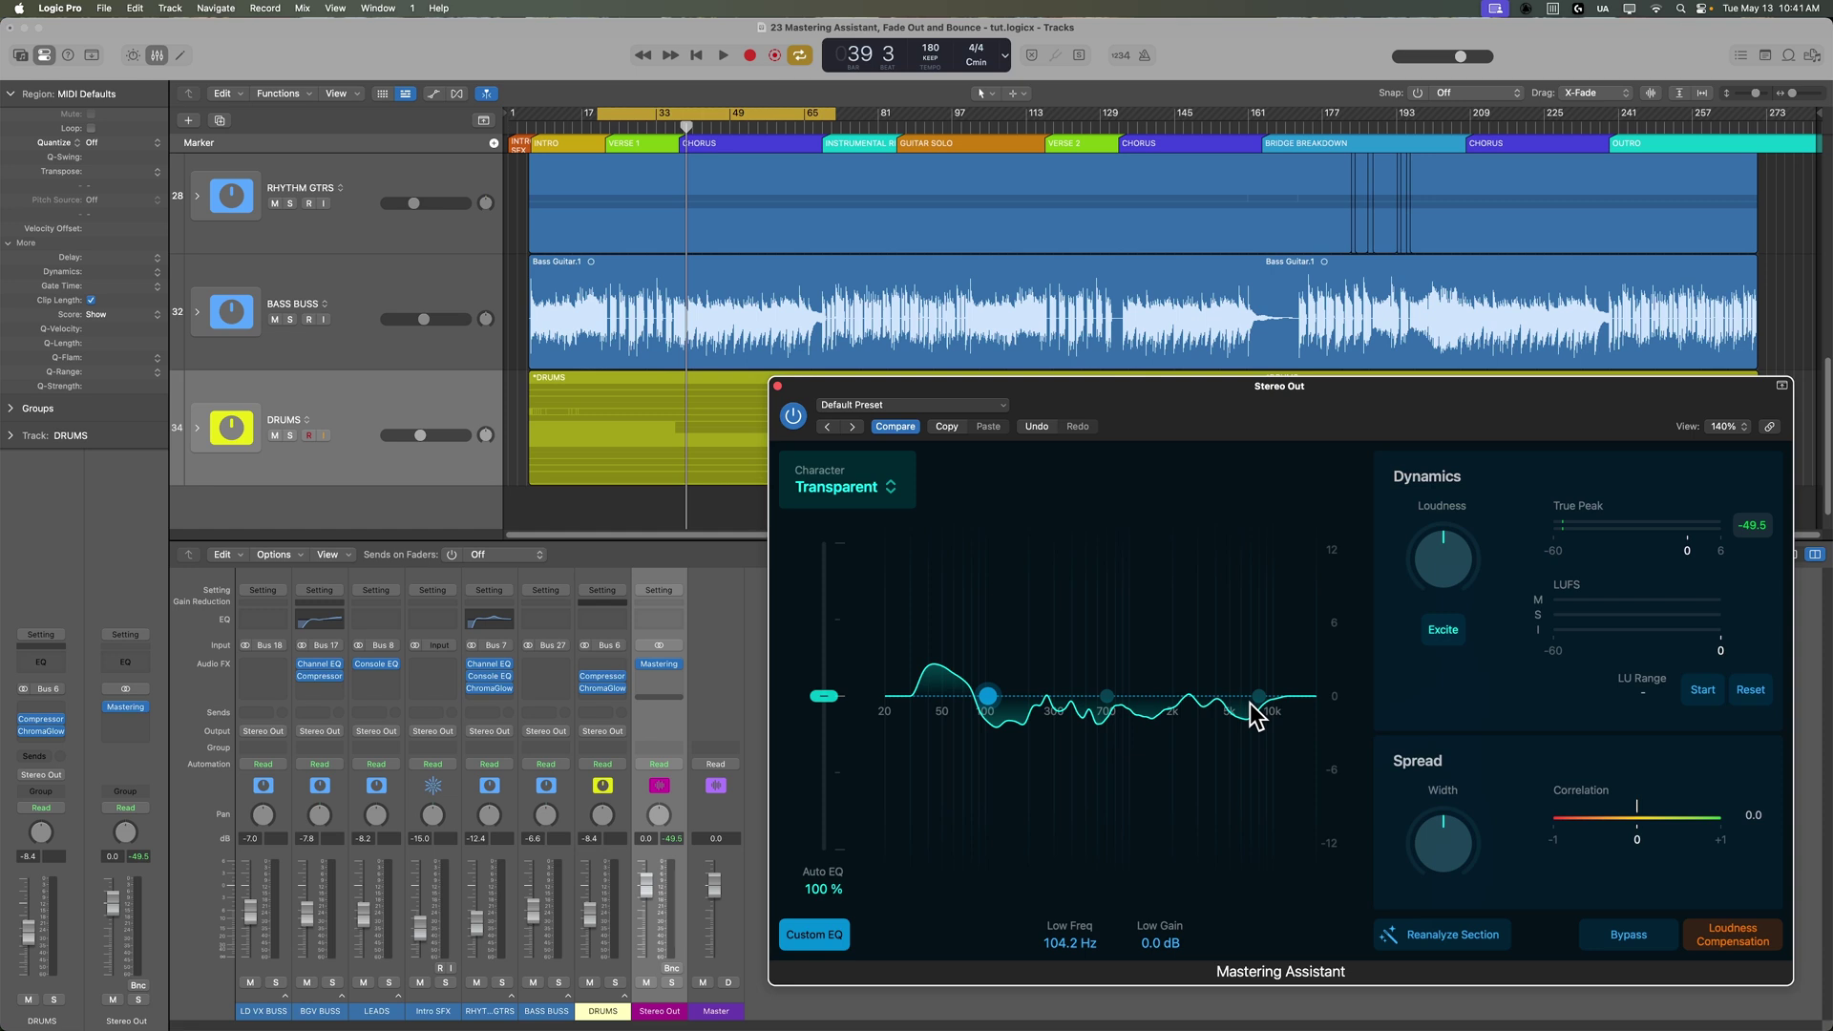
Step: Start playback of the cycled section and lower the Auto EQ amount to 32%
key("space")
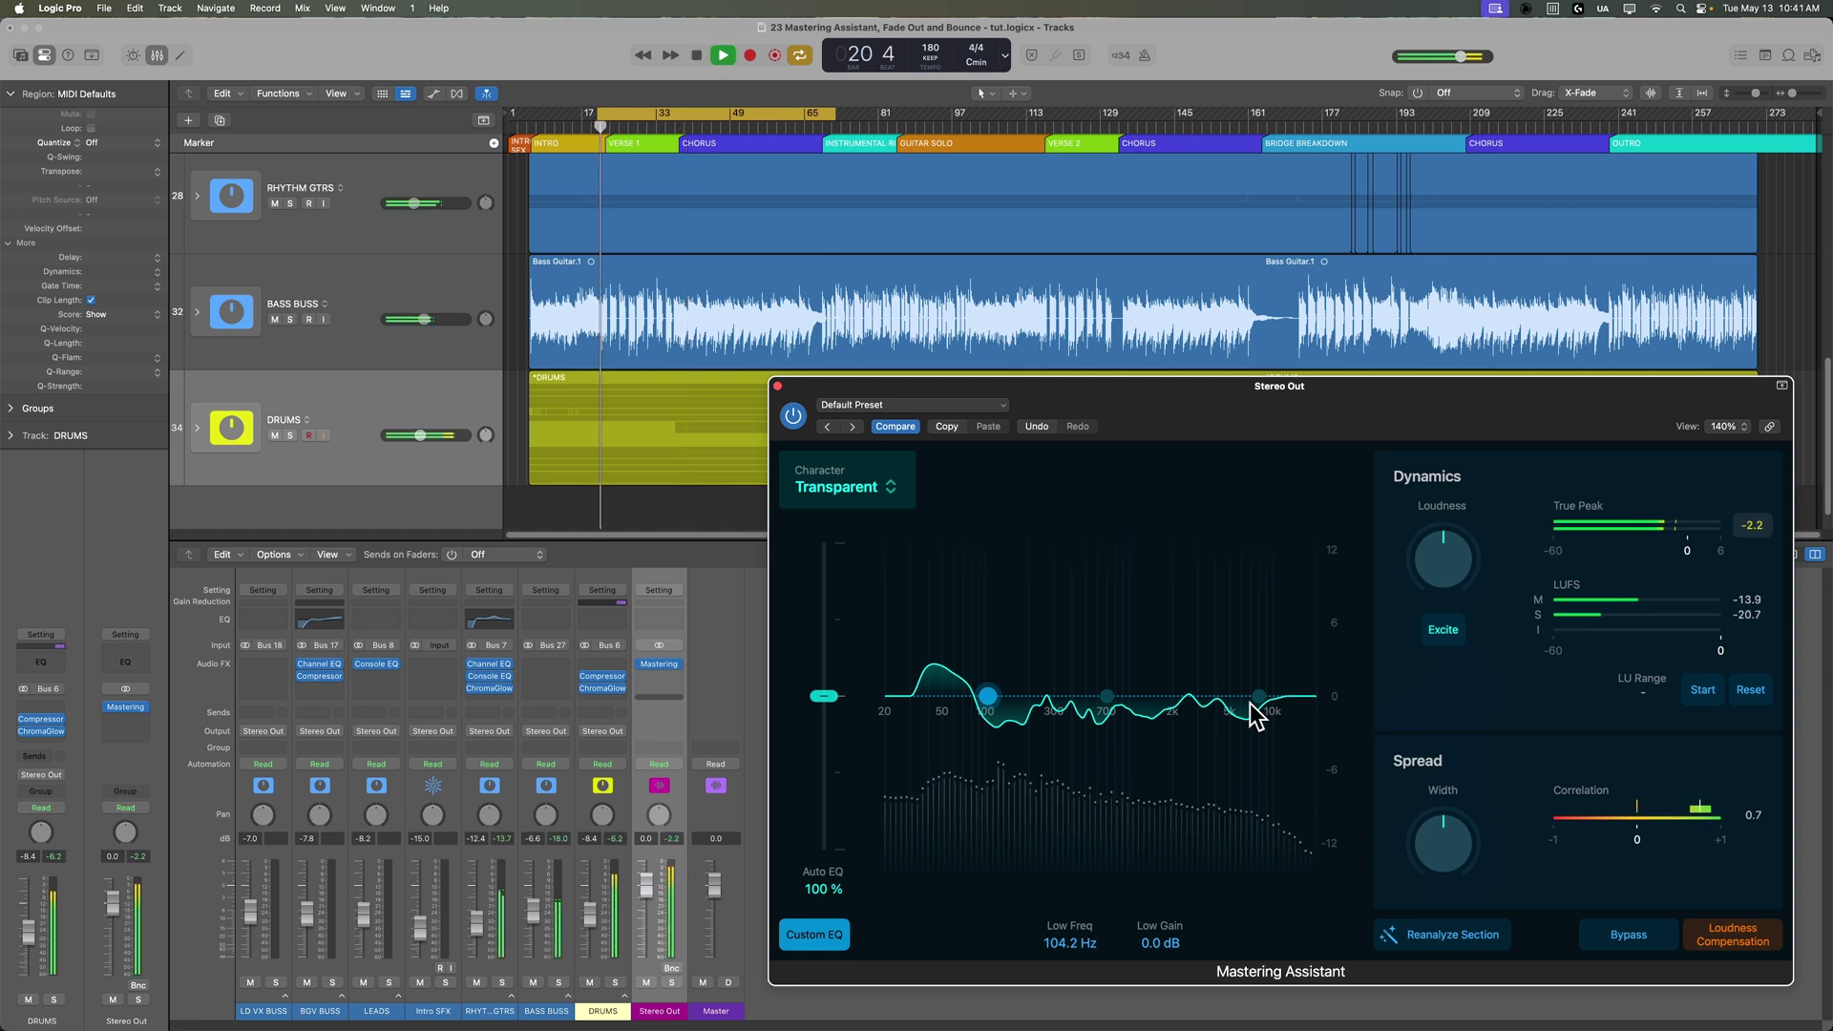
left_click_drag(823, 696, 829, 800)
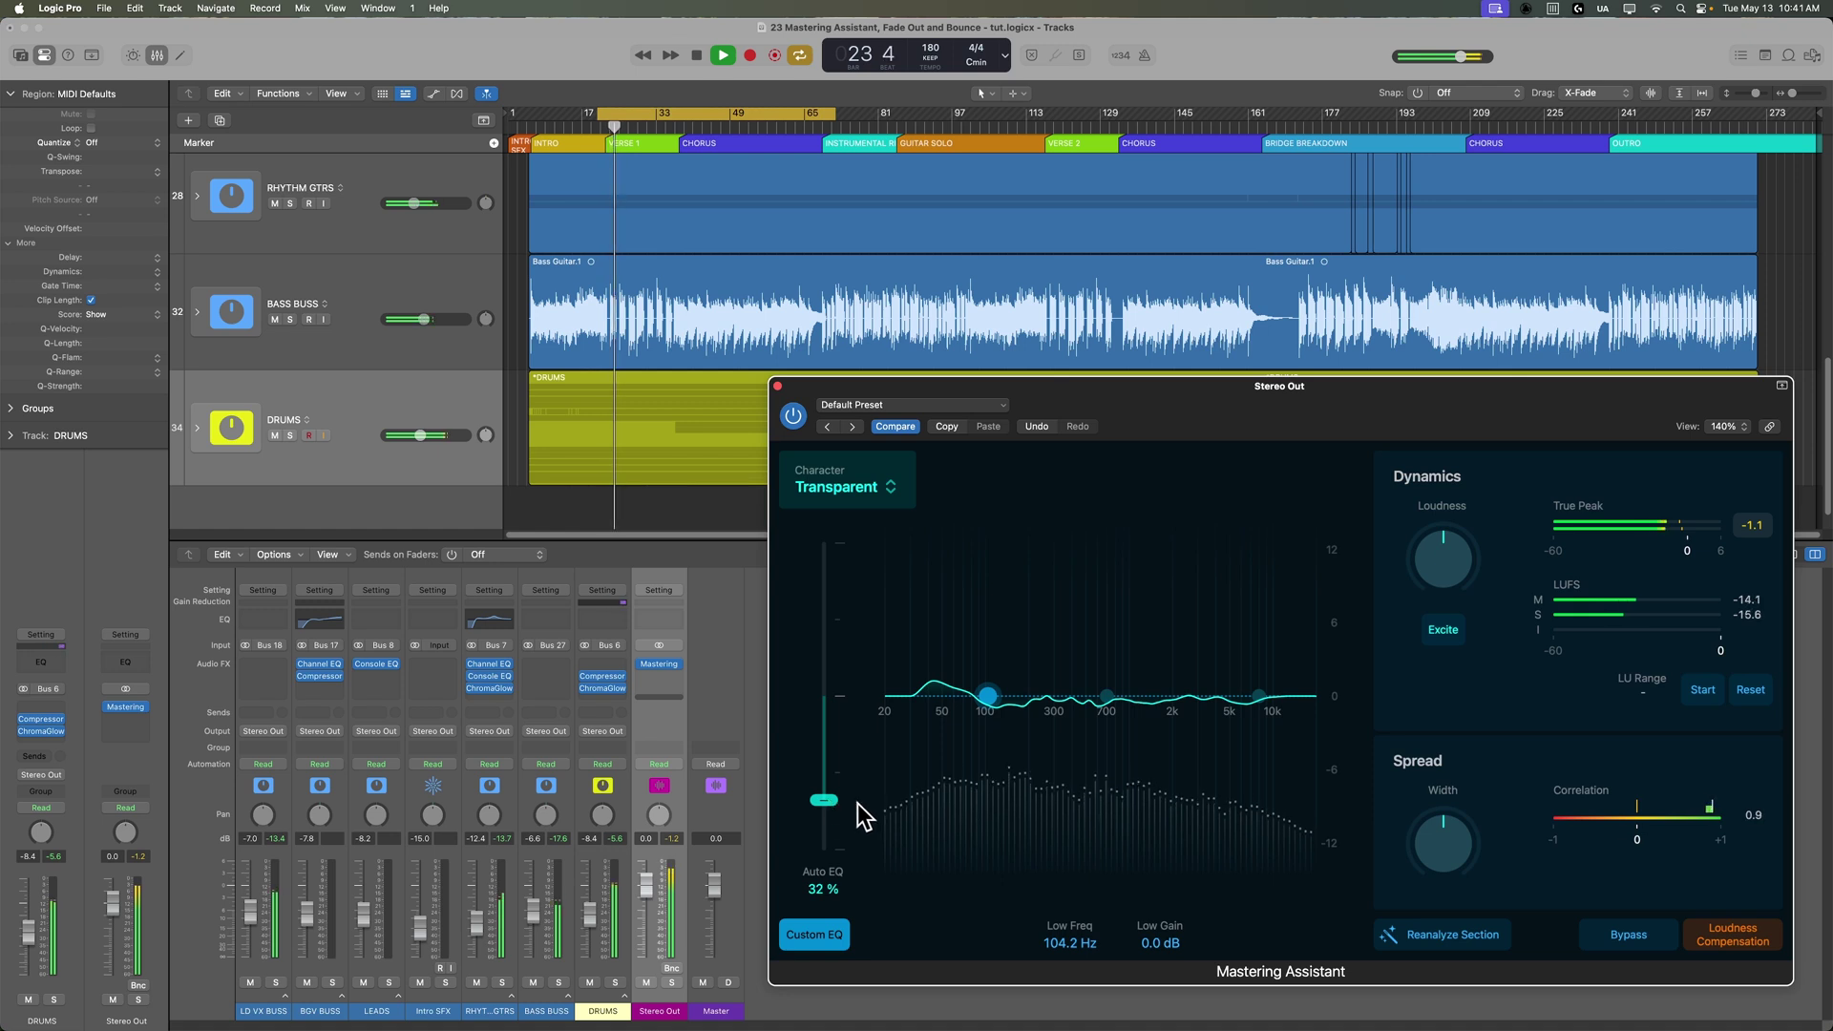
Step: Boost the Custom EQ high band 2.7 dB at 10.41 kHz, low band 1.7 dB at 72.28 Hz and mid band 1.7 dB at 980.7 Hz
mouse_move(1256, 694)
left_mouse_down()
mouse_move(1208, 603)
mouse_move(1288, 653)
mouse_move(1277, 679)
left_mouse_up()
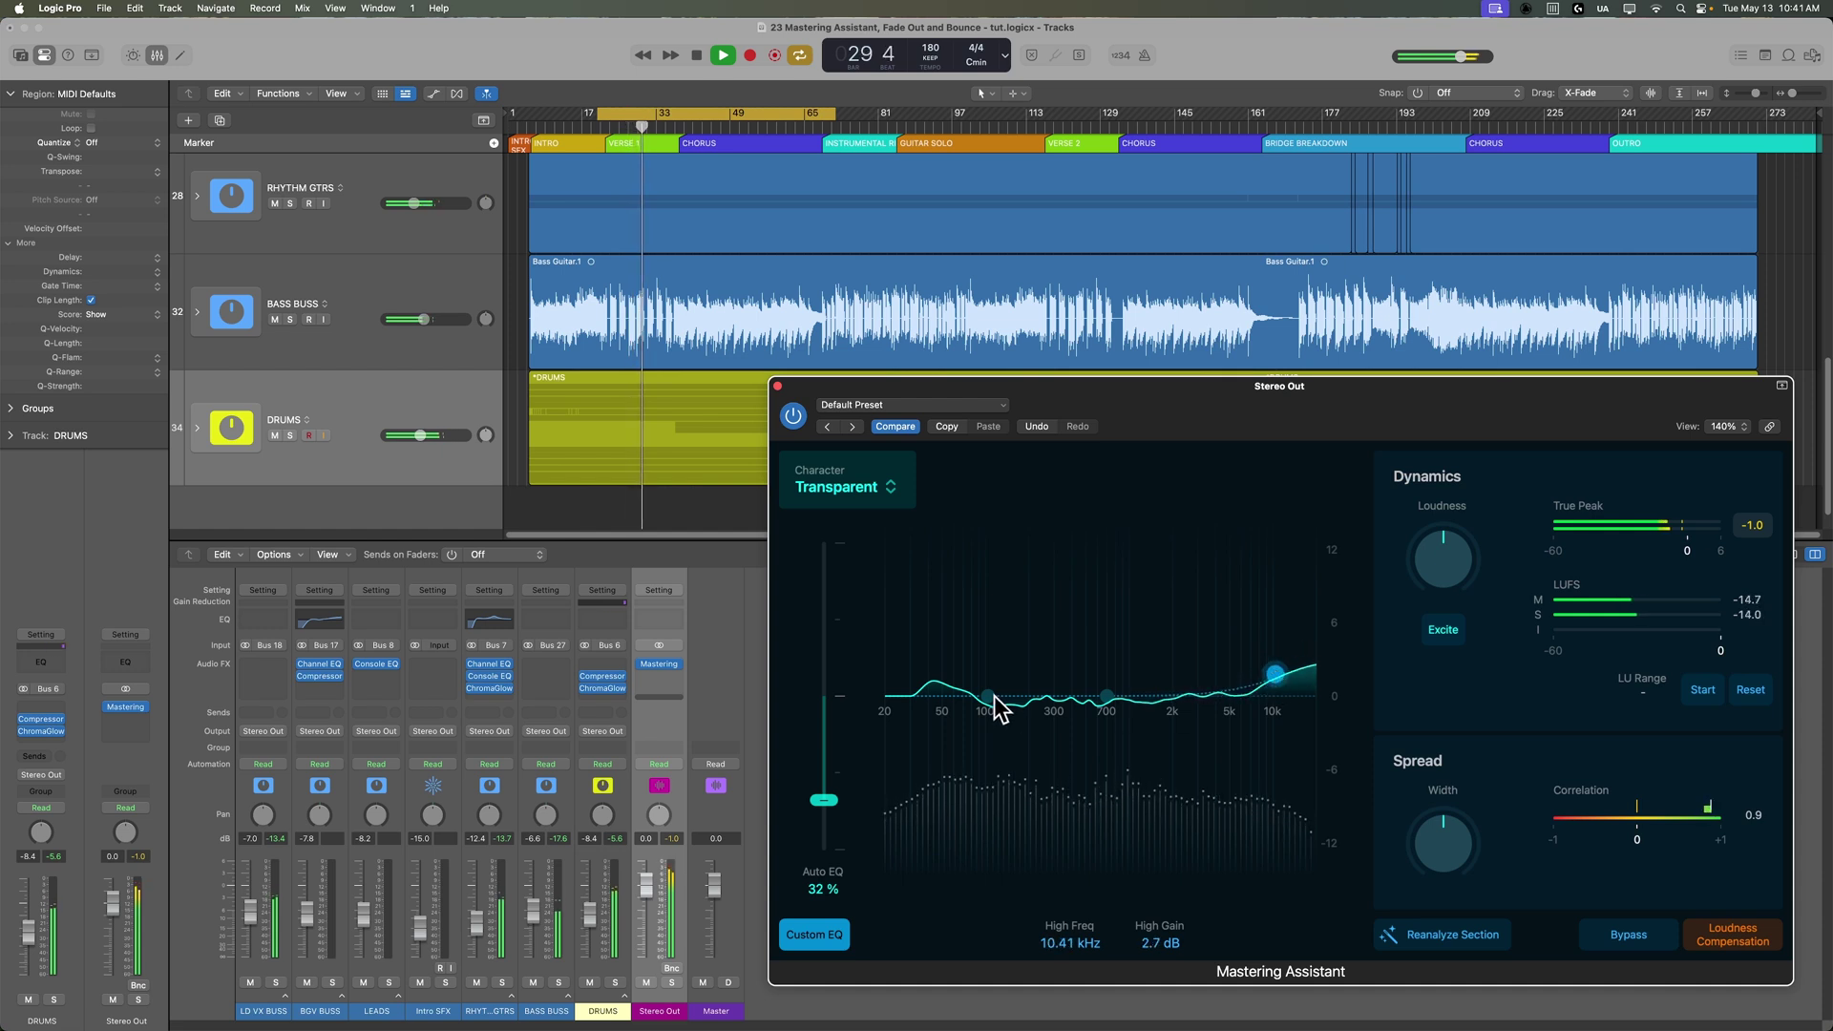
mouse_move(987, 695)
left_mouse_down()
mouse_move(929, 692)
mouse_move(972, 634)
mouse_move(965, 684)
left_mouse_up()
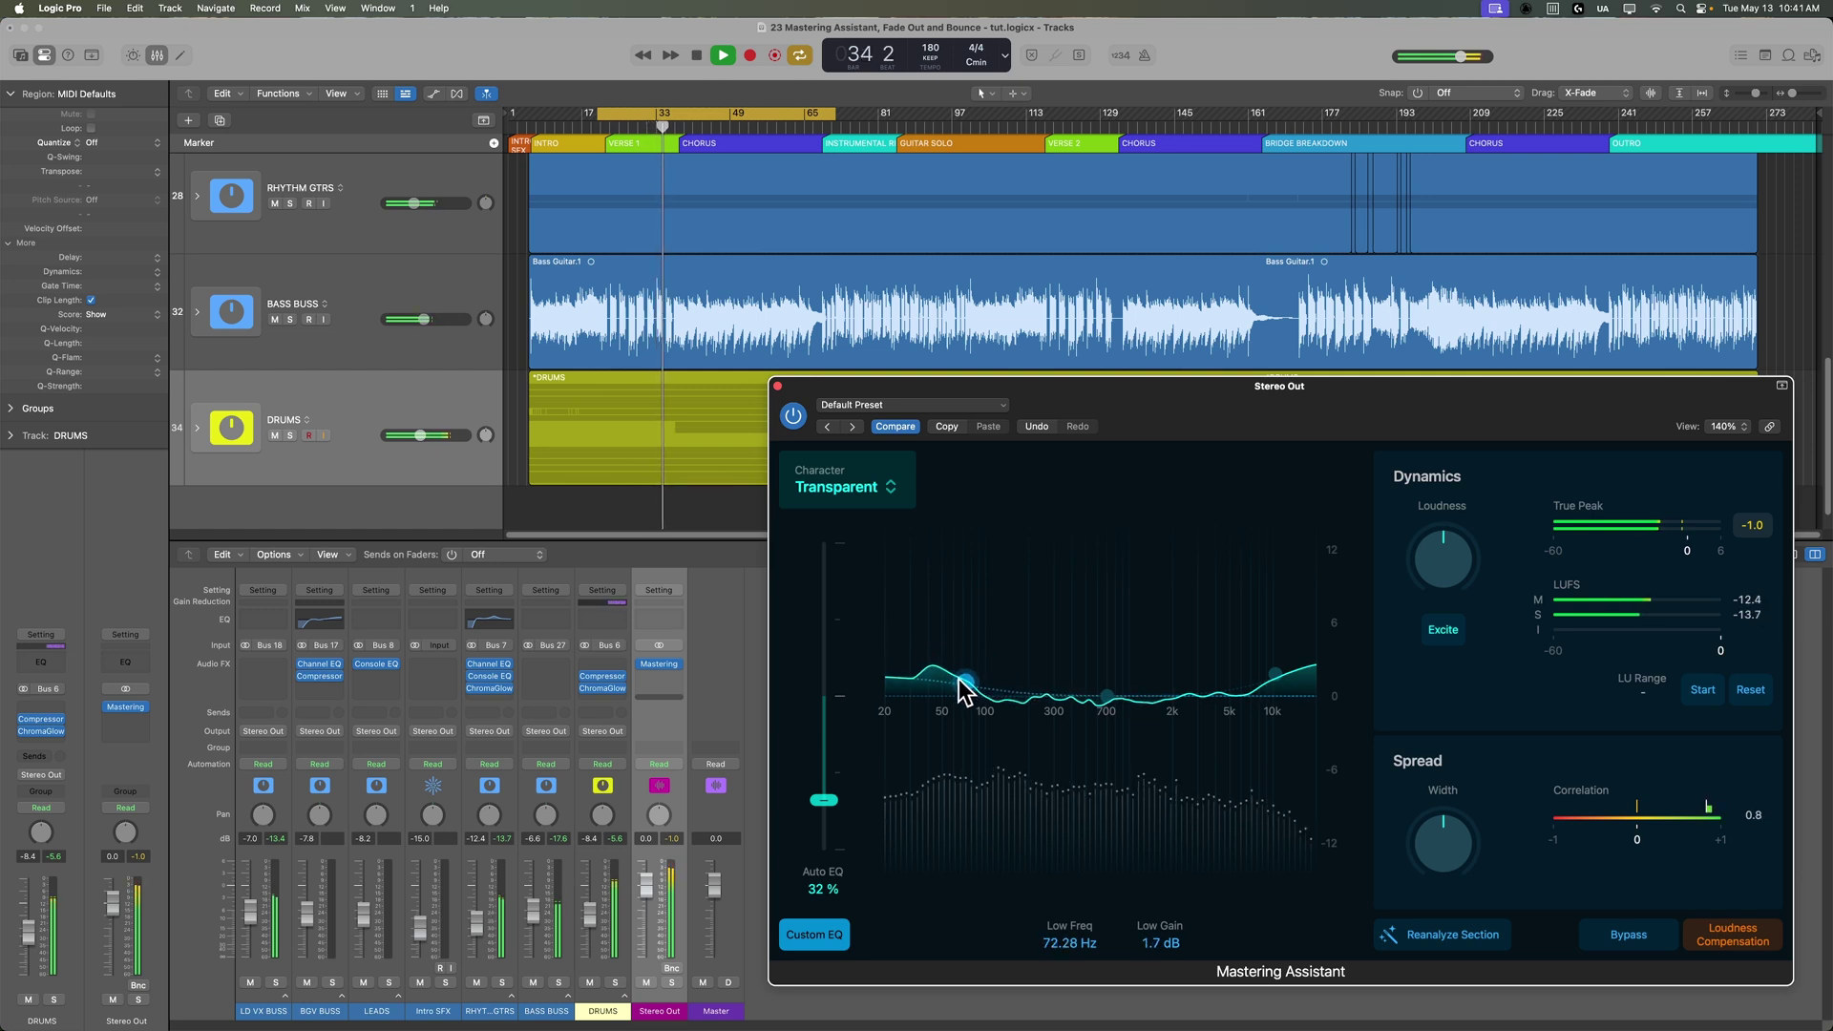
left_click_drag(1106, 708, 1129, 675)
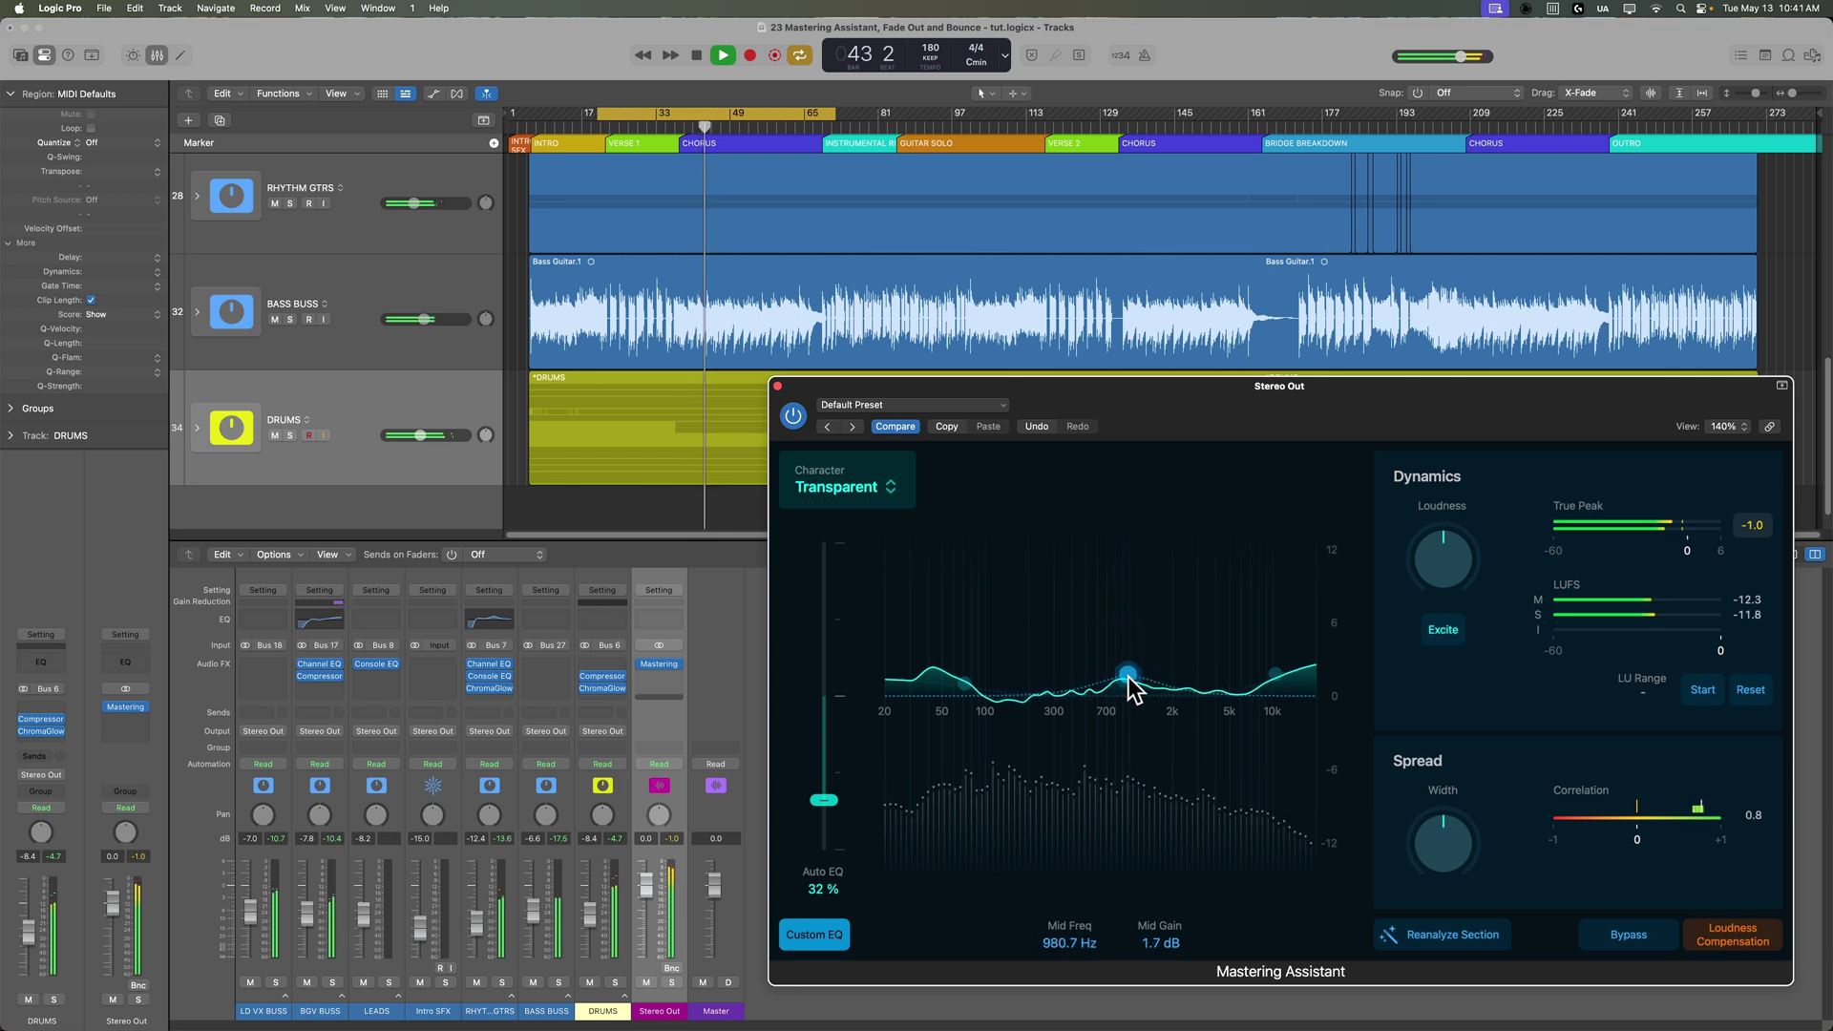
Step: Lower the Auto EQ amount to 0% to hear the difference, and set it to 33%
left_click_drag(823, 802, 829, 869)
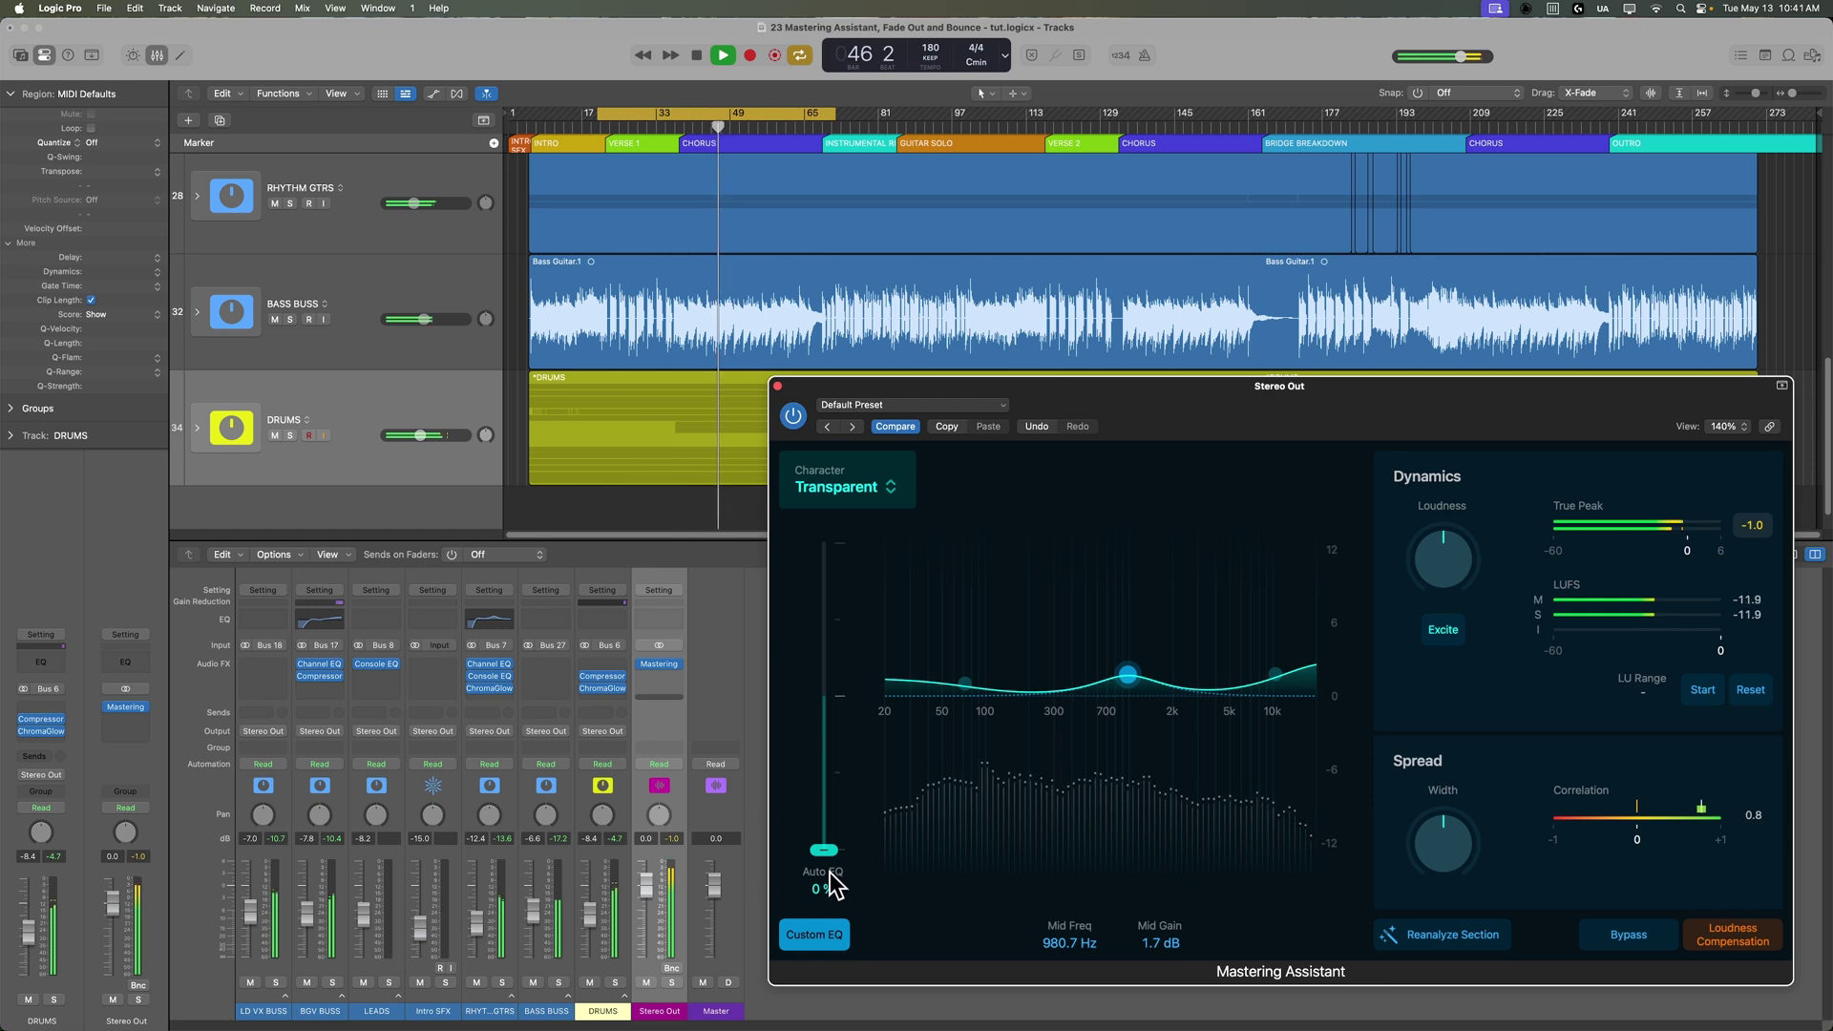
left_click_drag(824, 850, 868, 799)
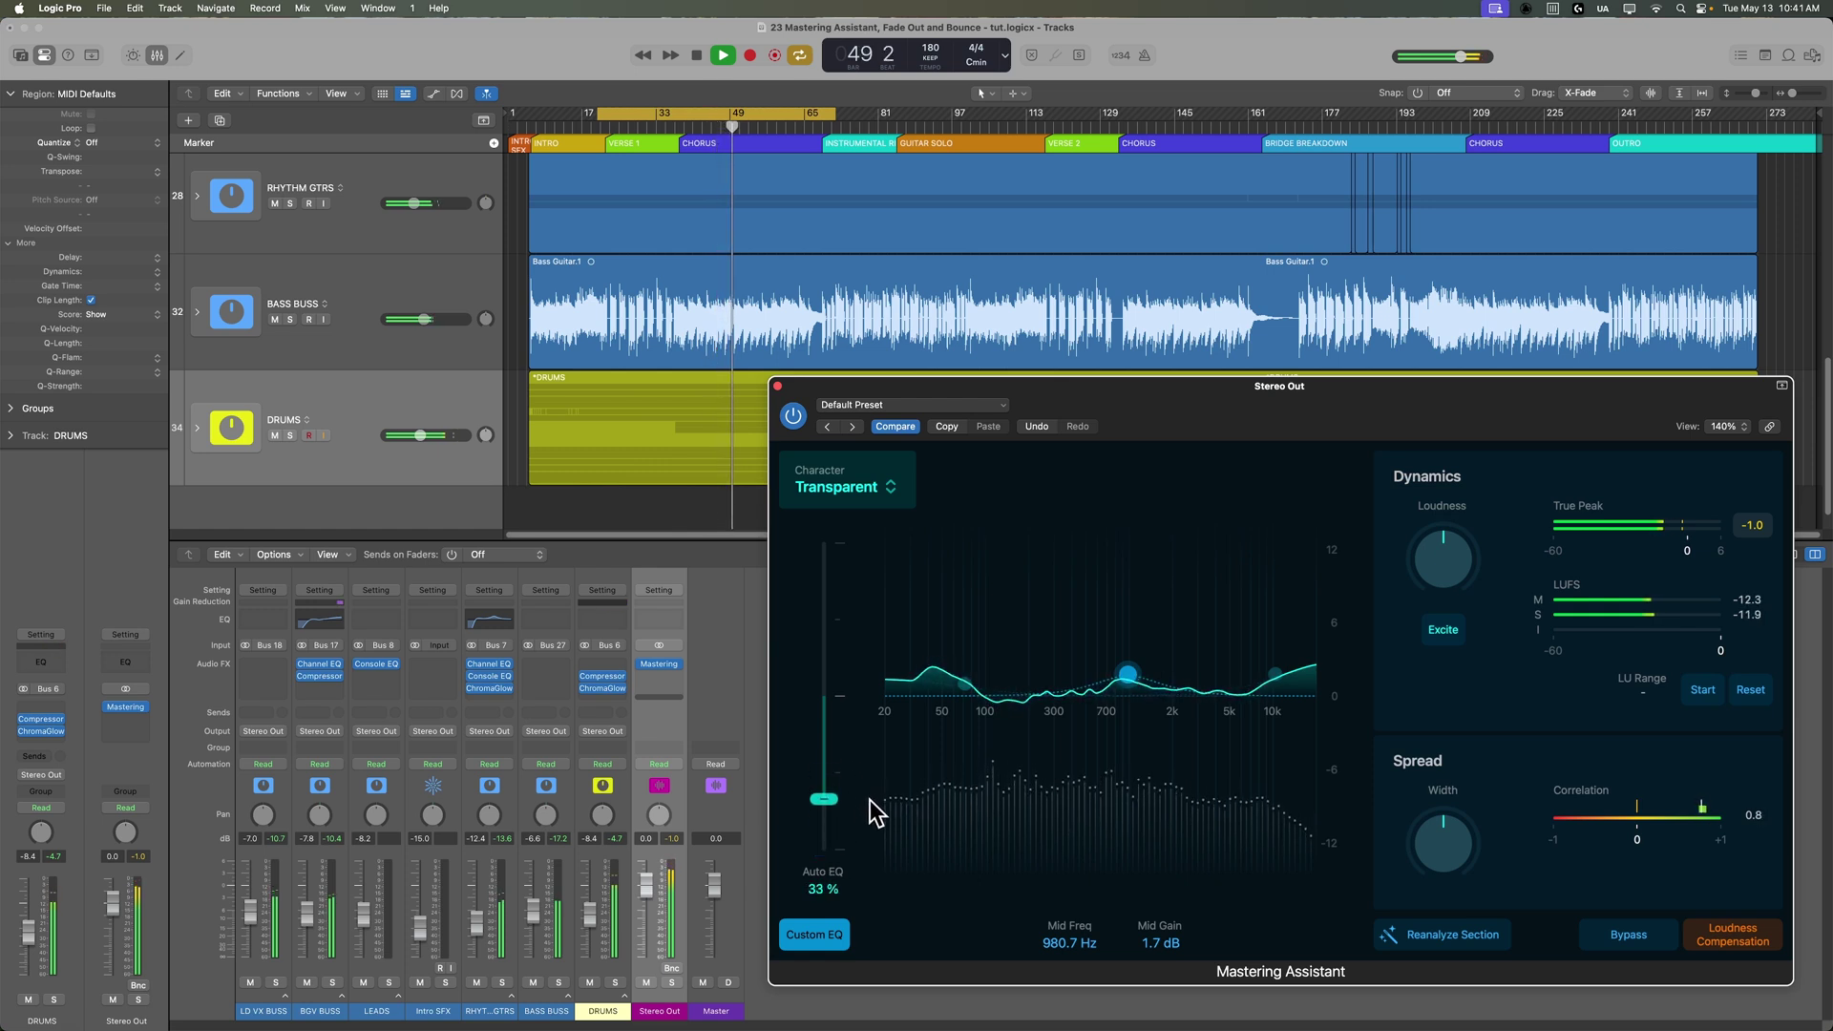
Step: Compare the master with the Custom EQ switched off and on again, and stop playback
left_click(819, 934)
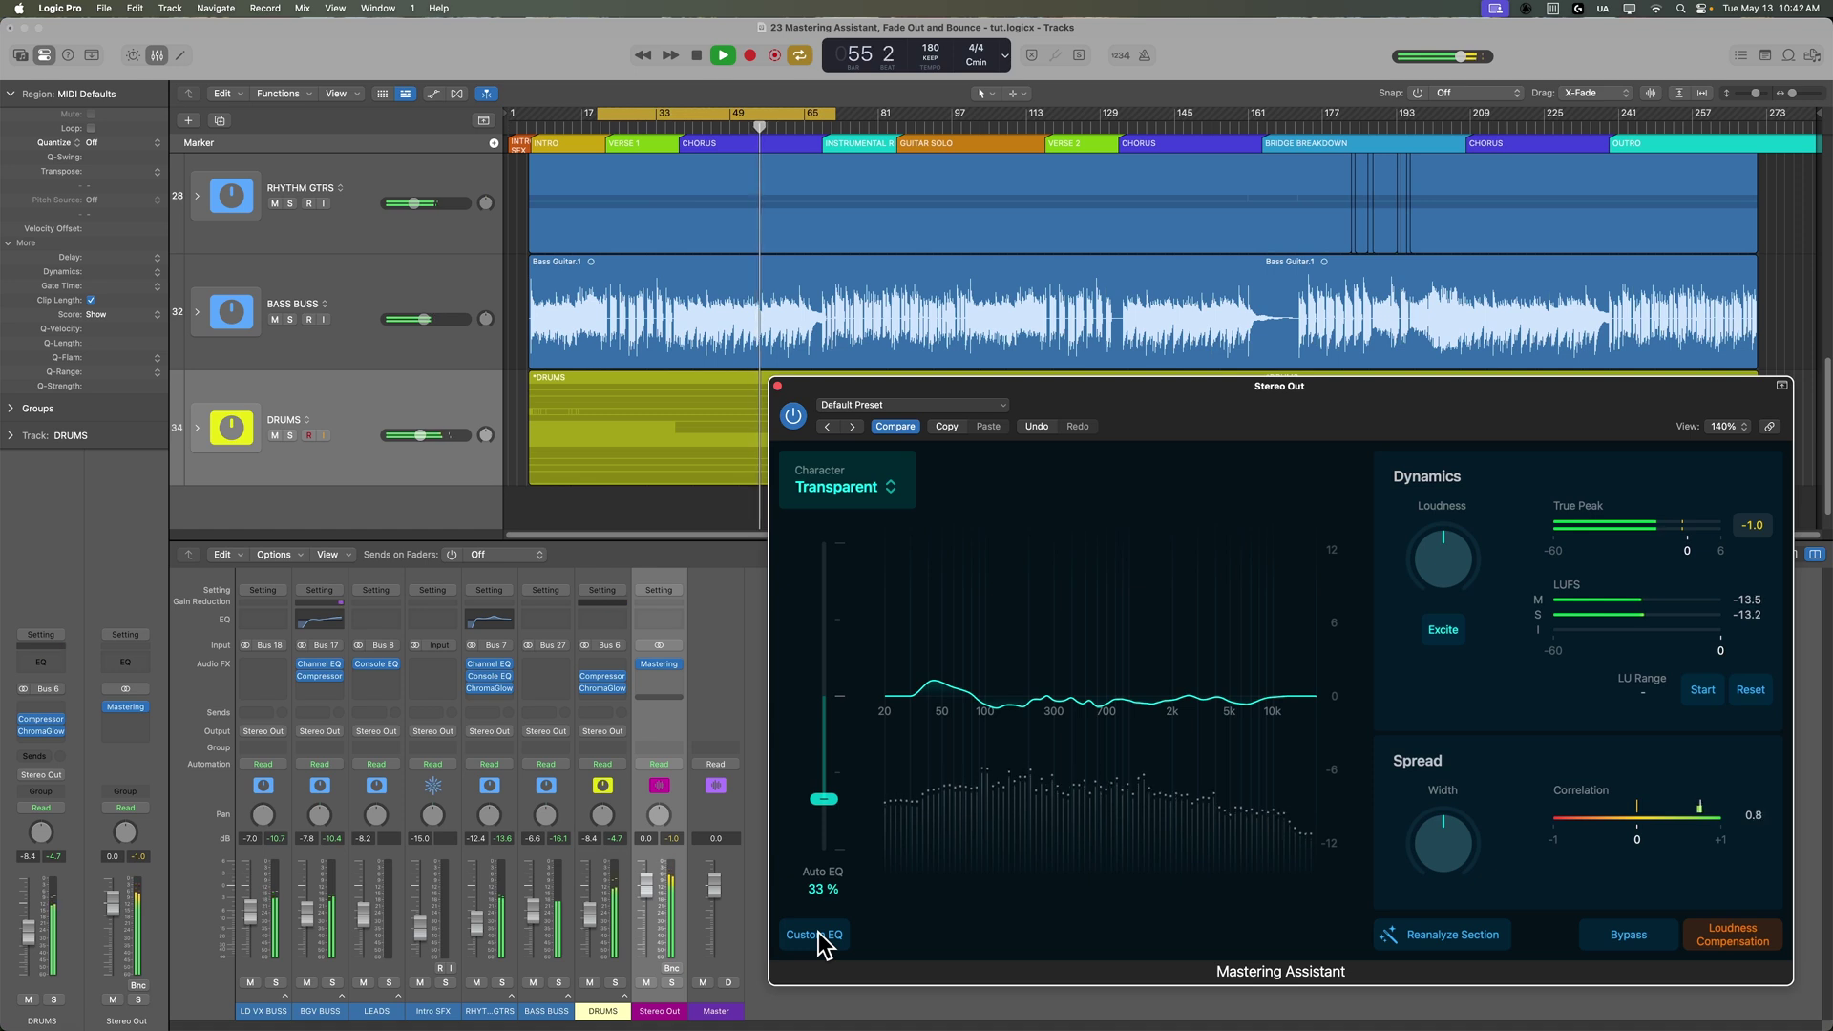
left_click(819, 935)
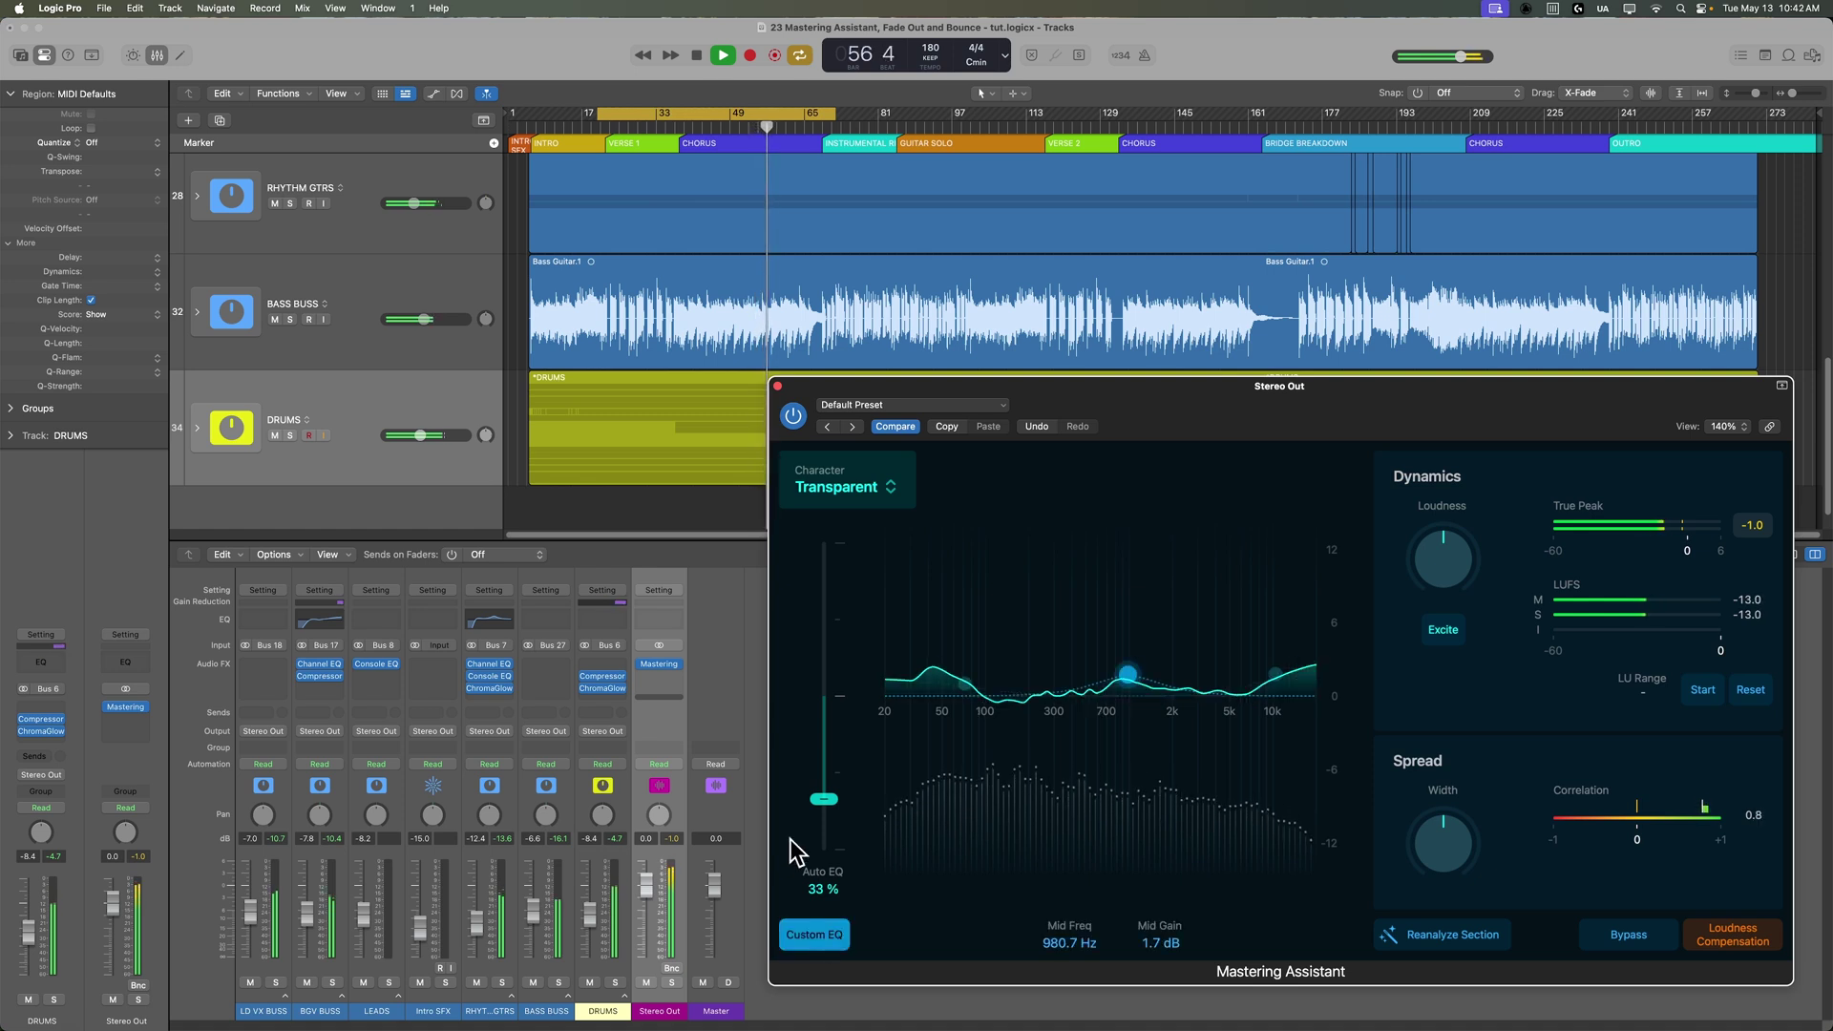
key("space")
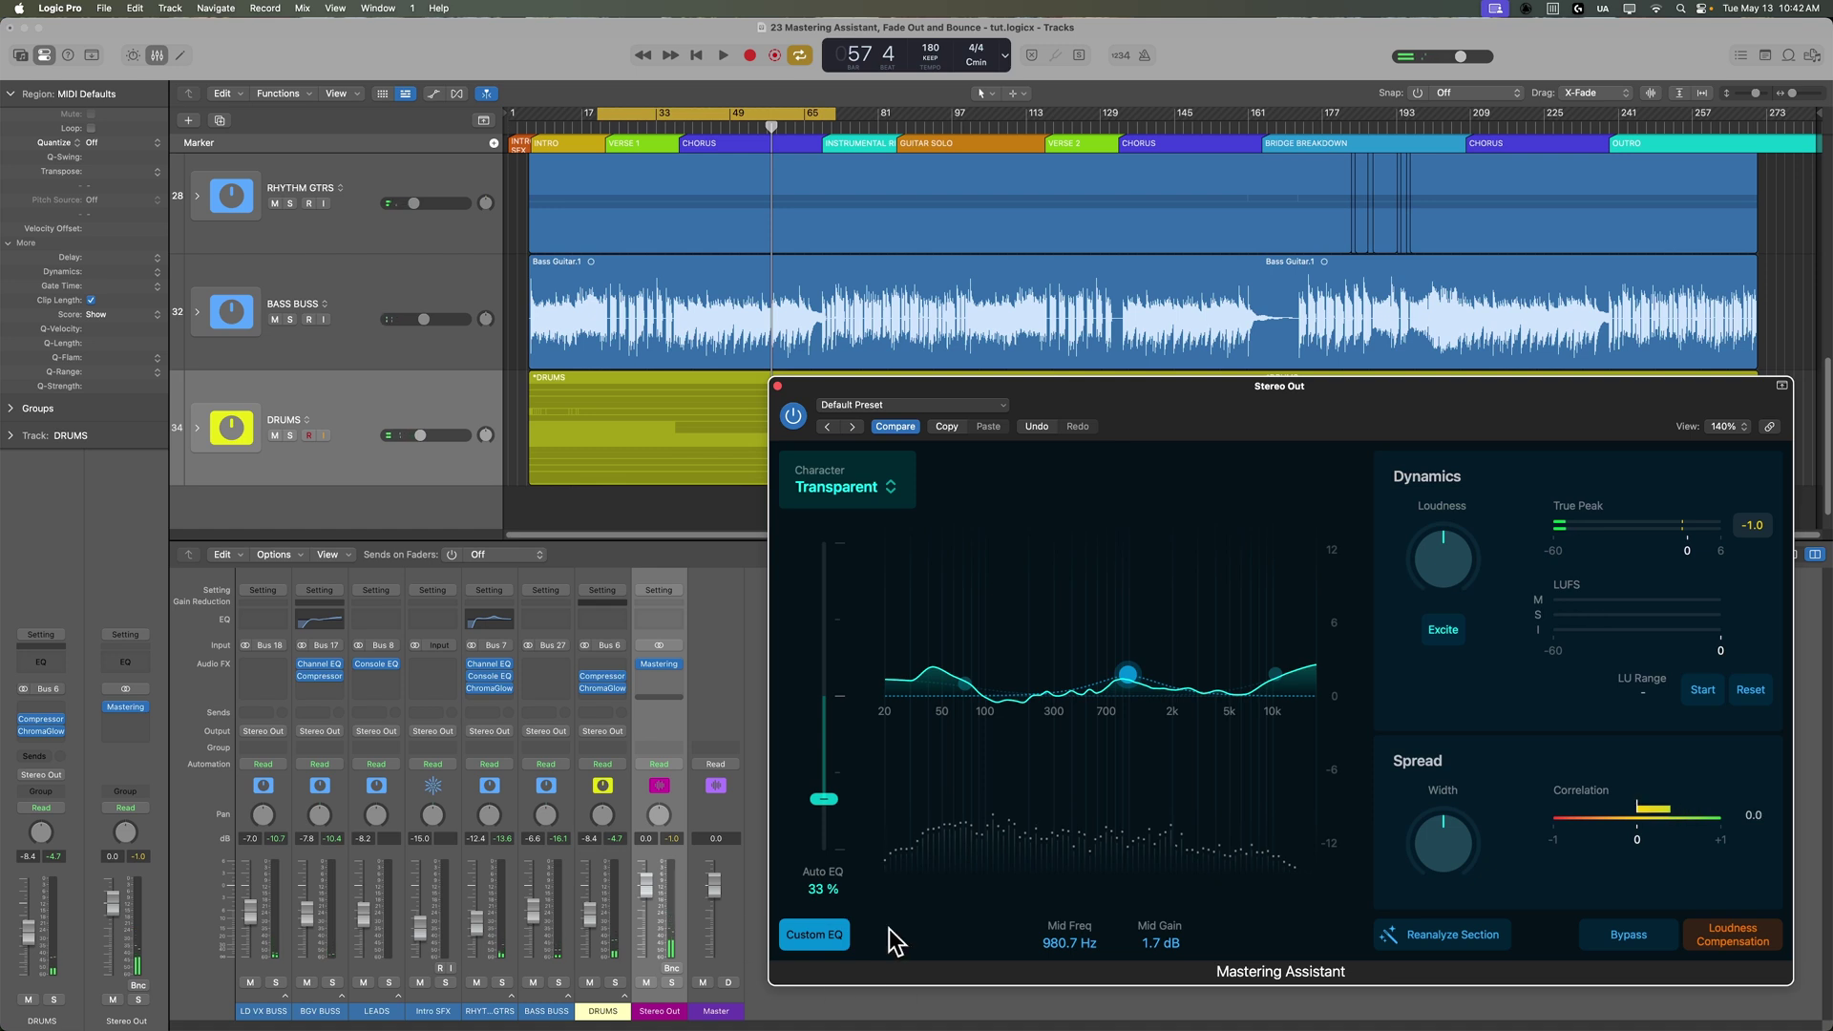
Step: Toggle the Custom EQ off and on, and lower the Auto EQ amount to 29%
left_click(831, 931)
left_click(830, 930)
mouse_move(822, 798)
left_mouse_down()
mouse_move(842, 512)
mouse_move(828, 836)
mouse_move(842, 787)
mouse_move(840, 808)
left_mouse_up()
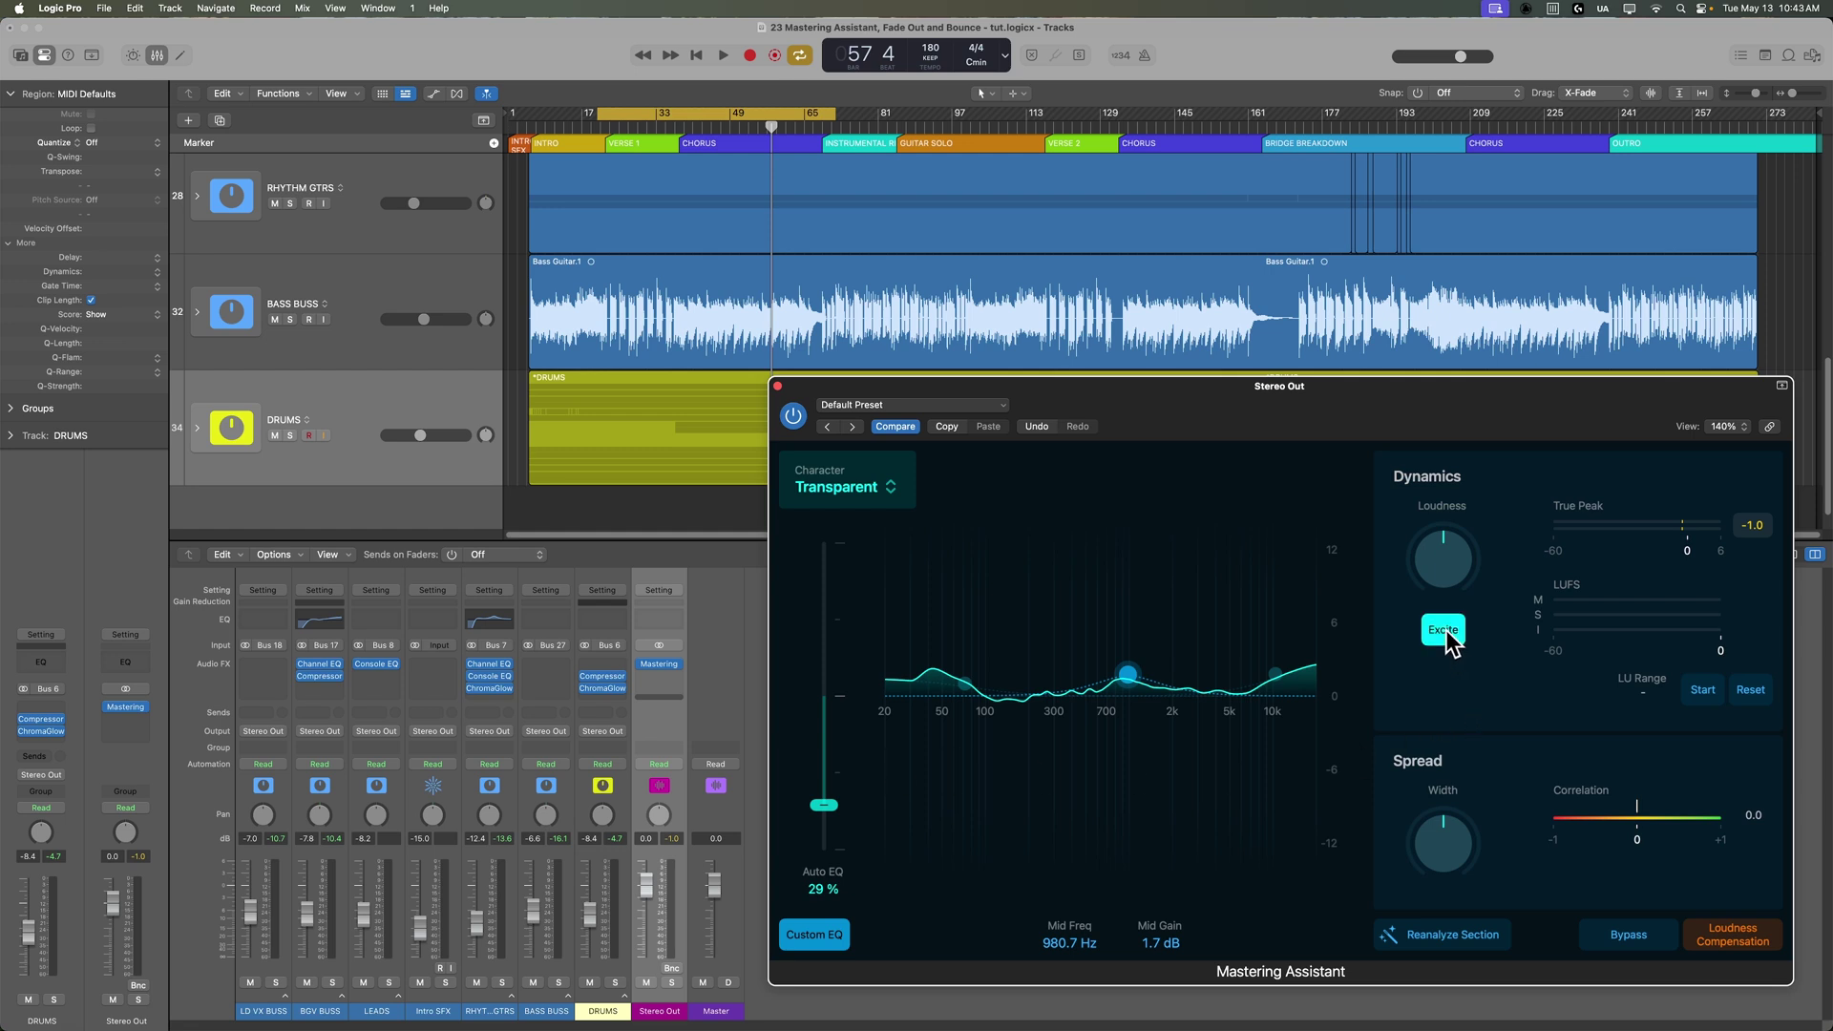
Step: Play the cycled section, turn Excite on, and shift the Custom EQ mid band to 830.7 Hz
key("space")
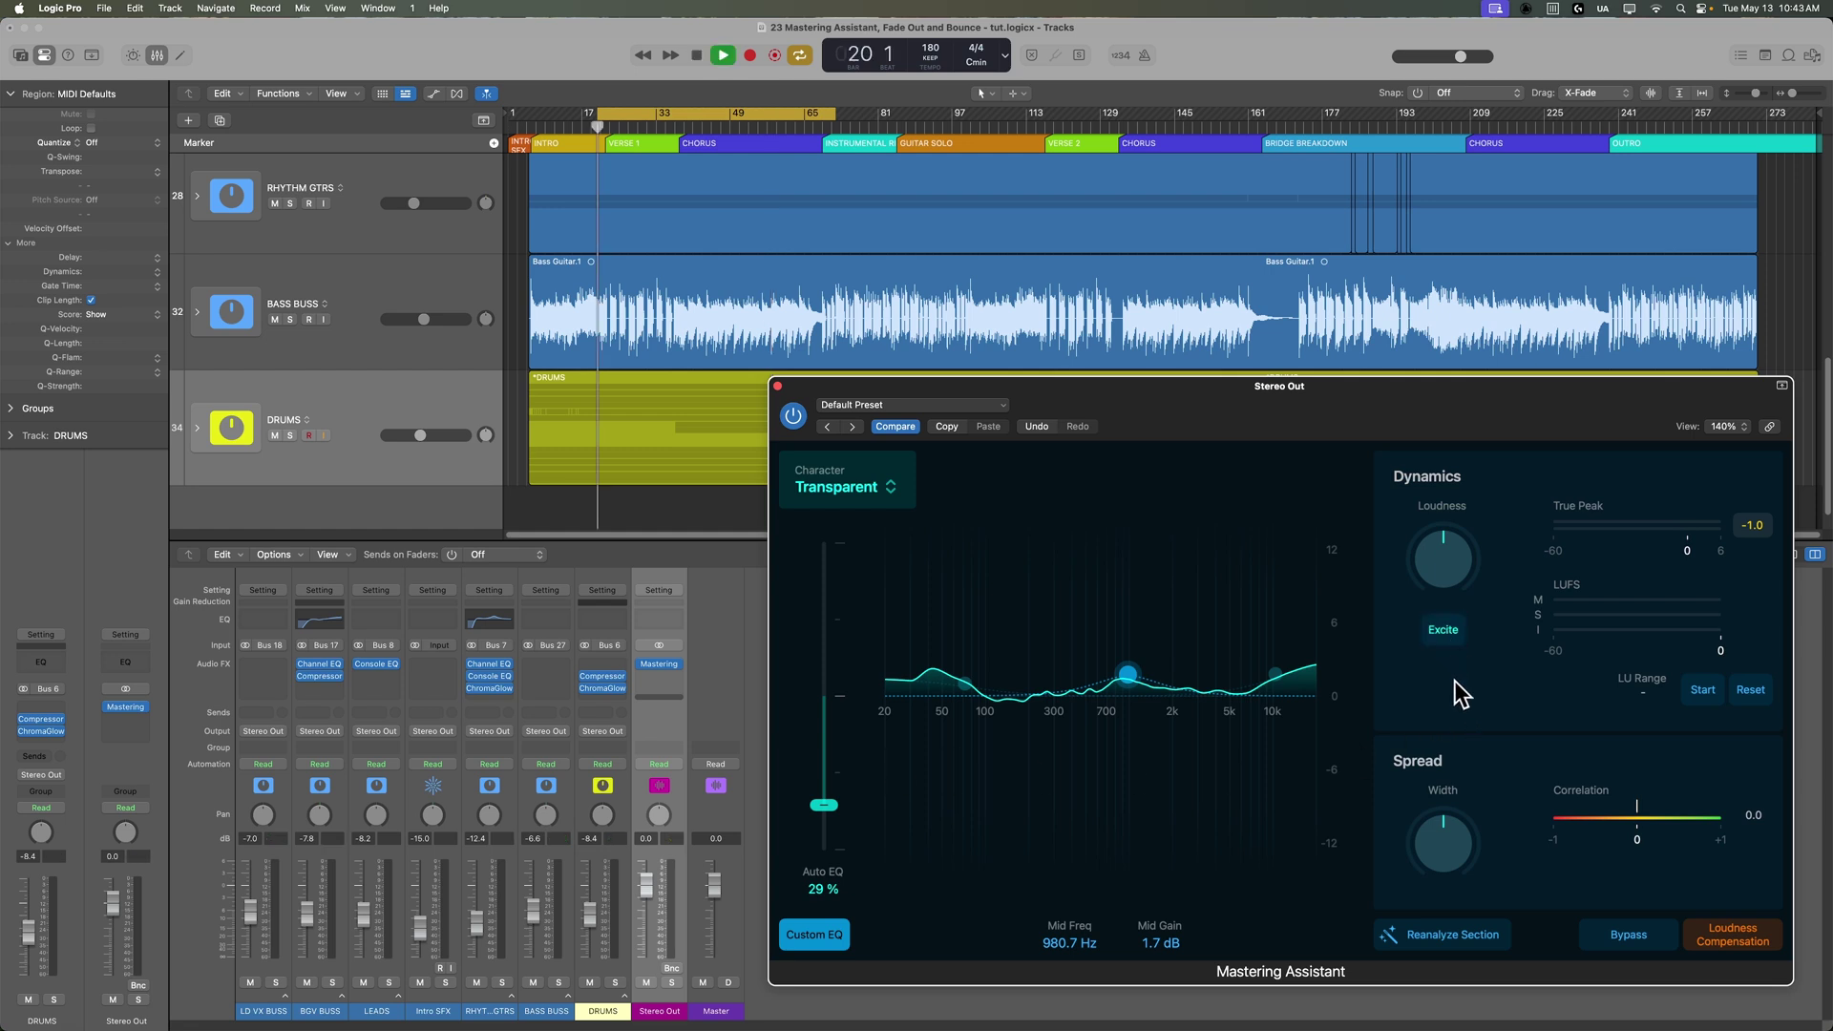
left_click(1443, 632)
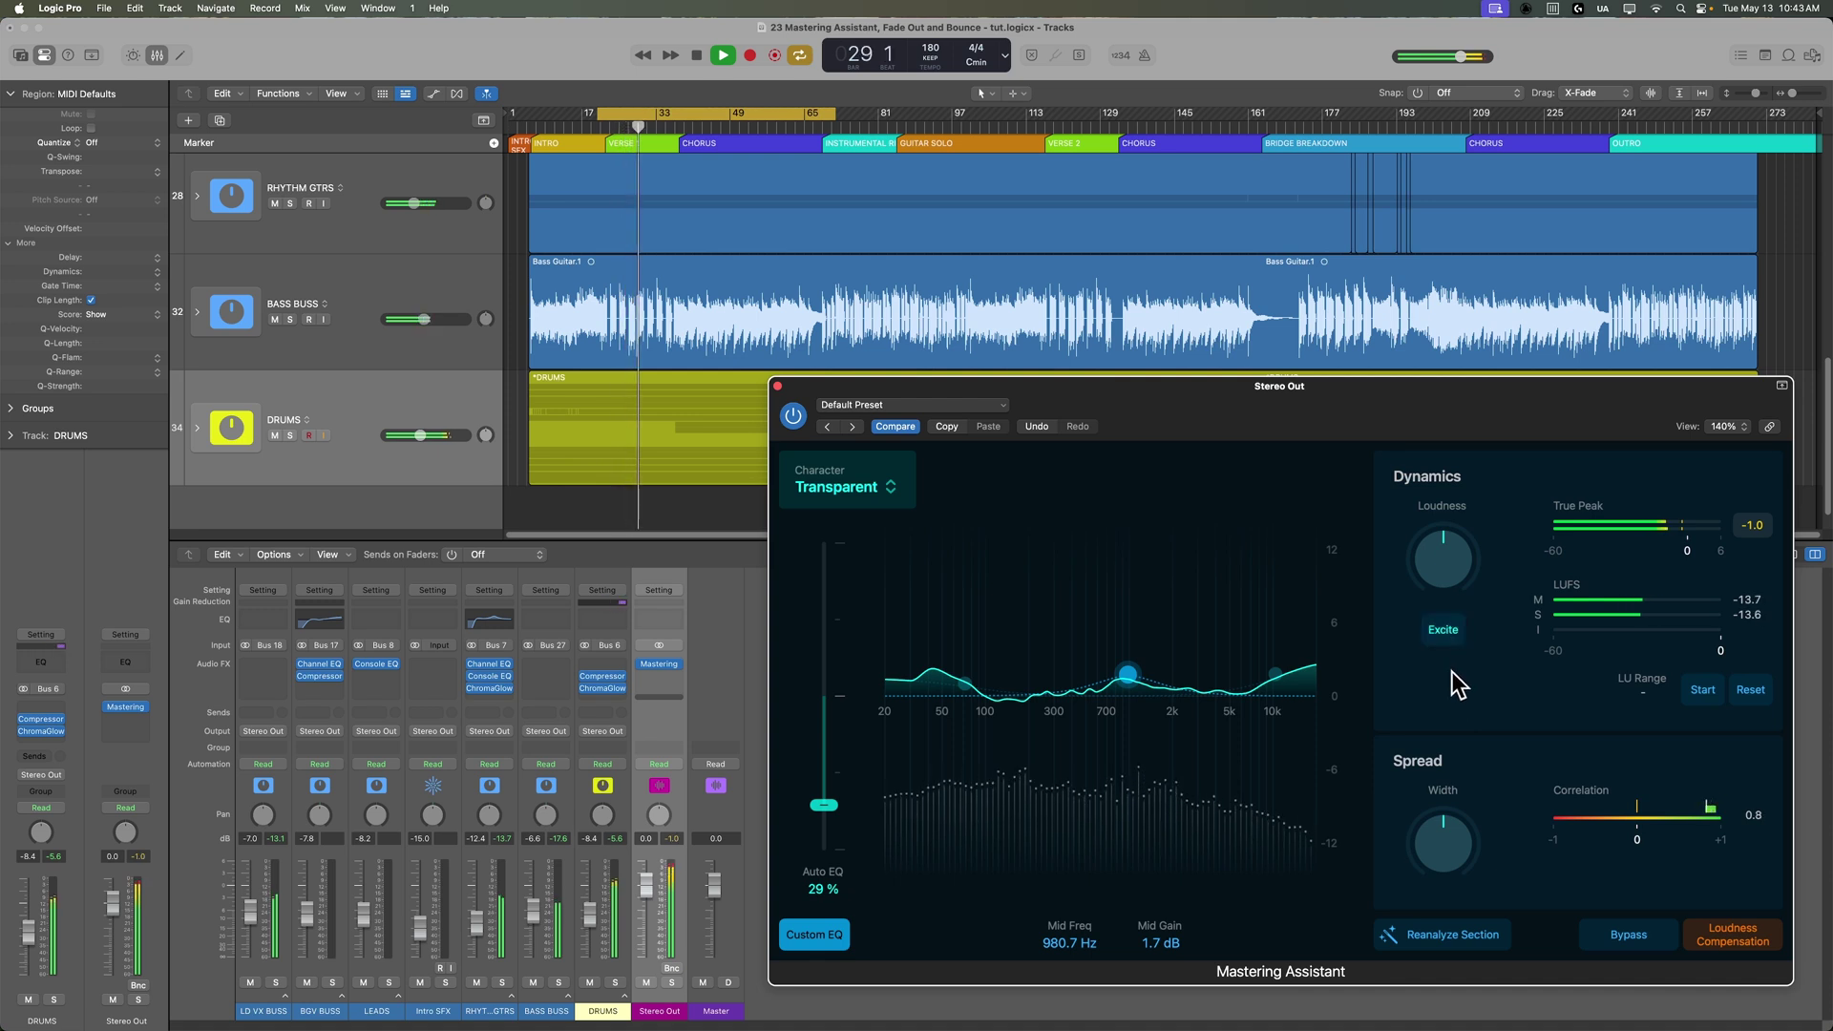
left_click(1443, 629)
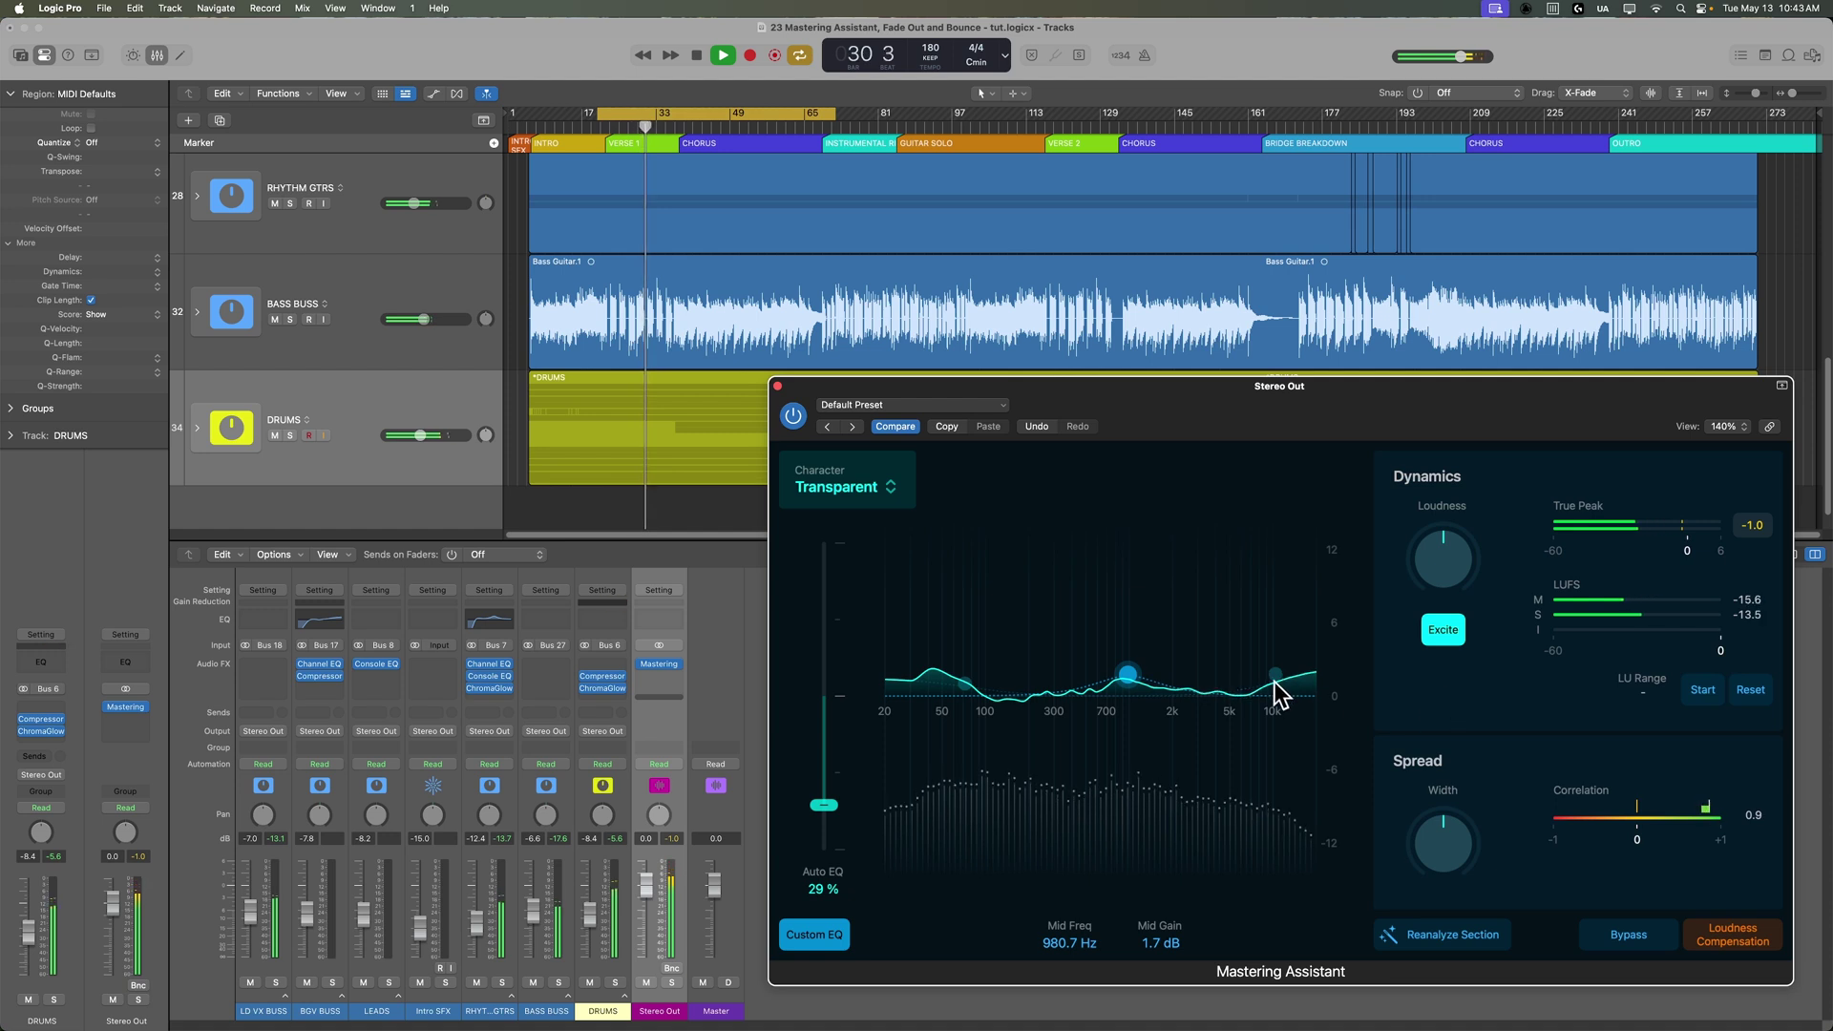
left_click_drag(1276, 674, 1269, 680)
left_click_drag(1132, 674, 1118, 674)
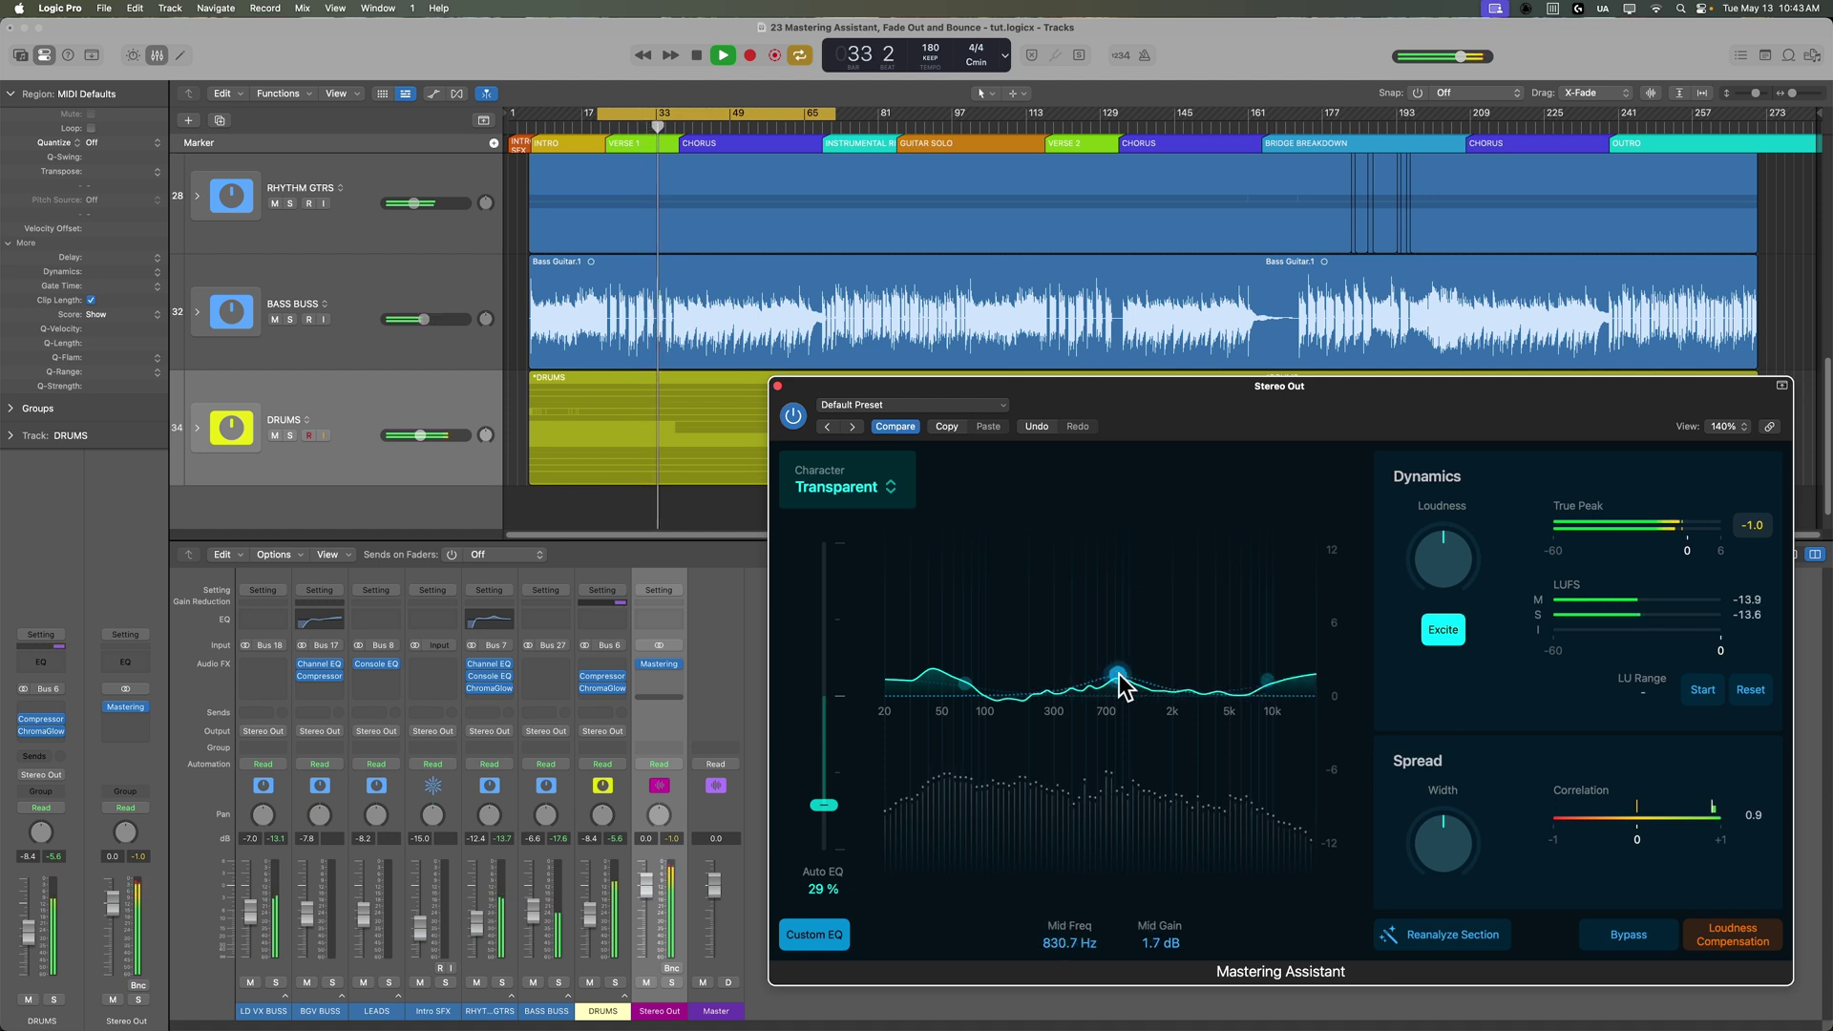
Step: Compare the master with Excite switched off and on again, and stop playback
left_click(1446, 634)
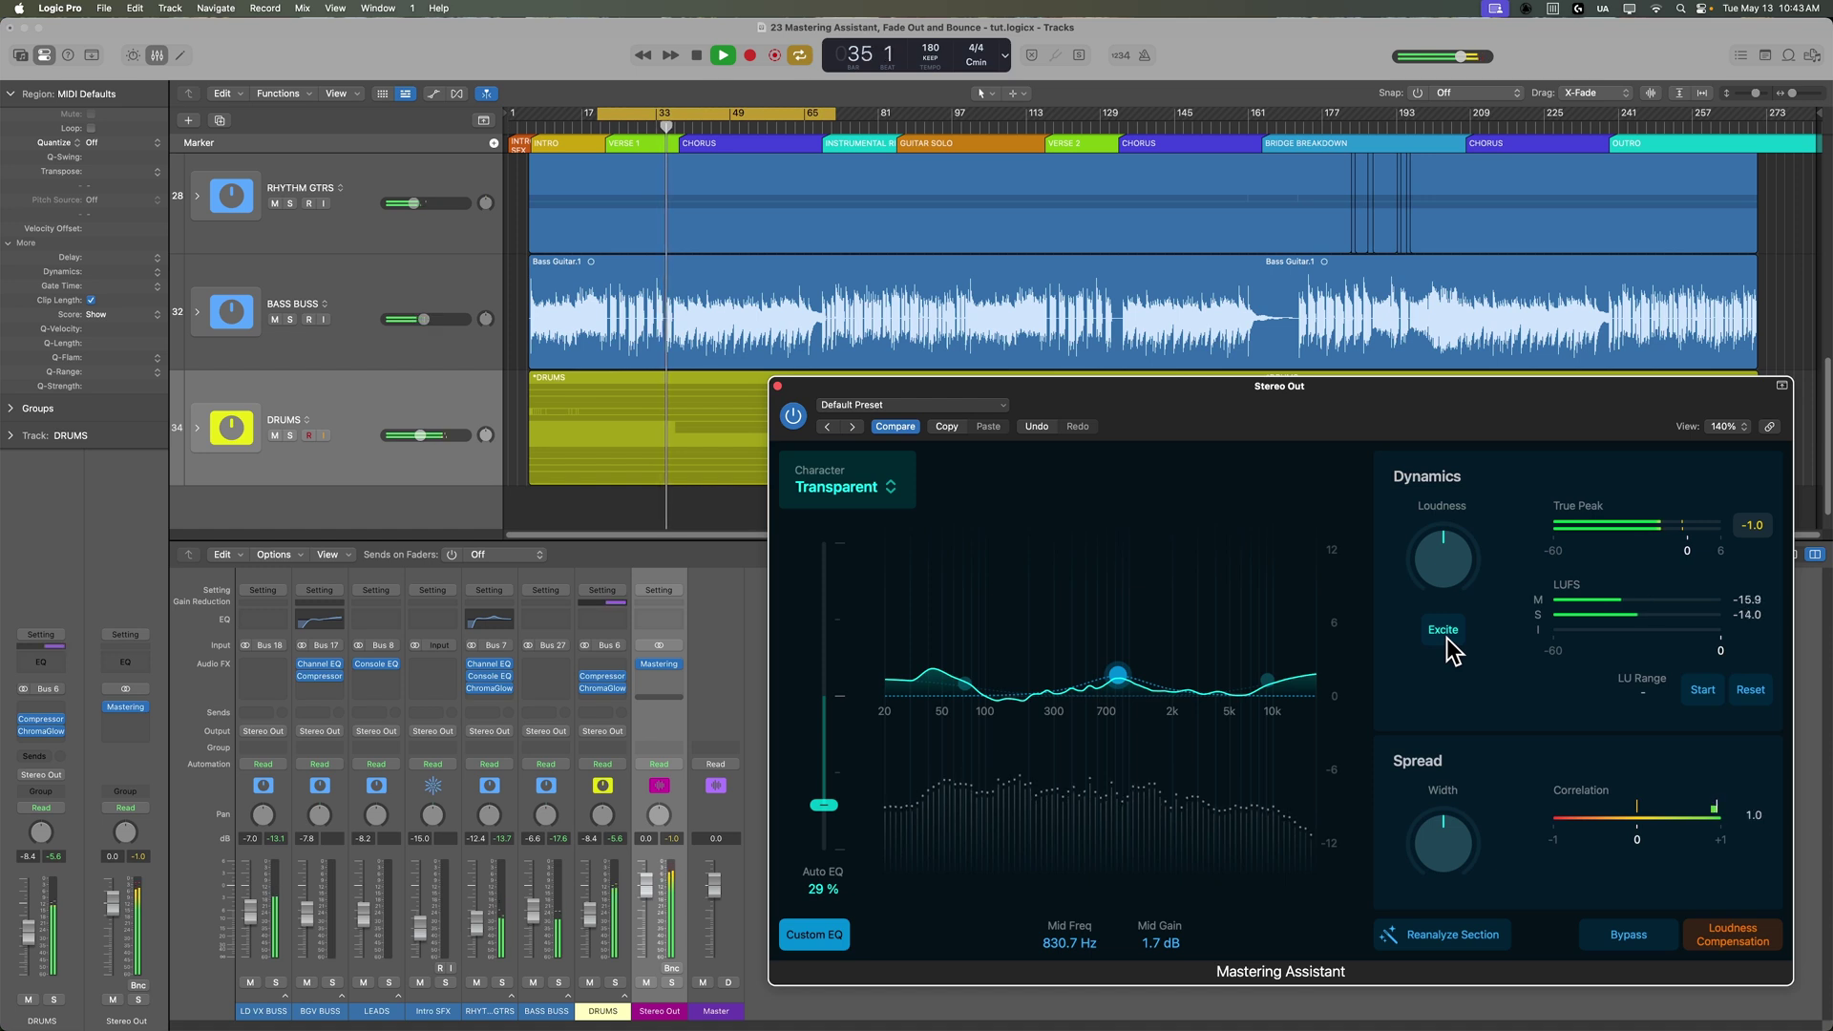
left_click(1447, 637)
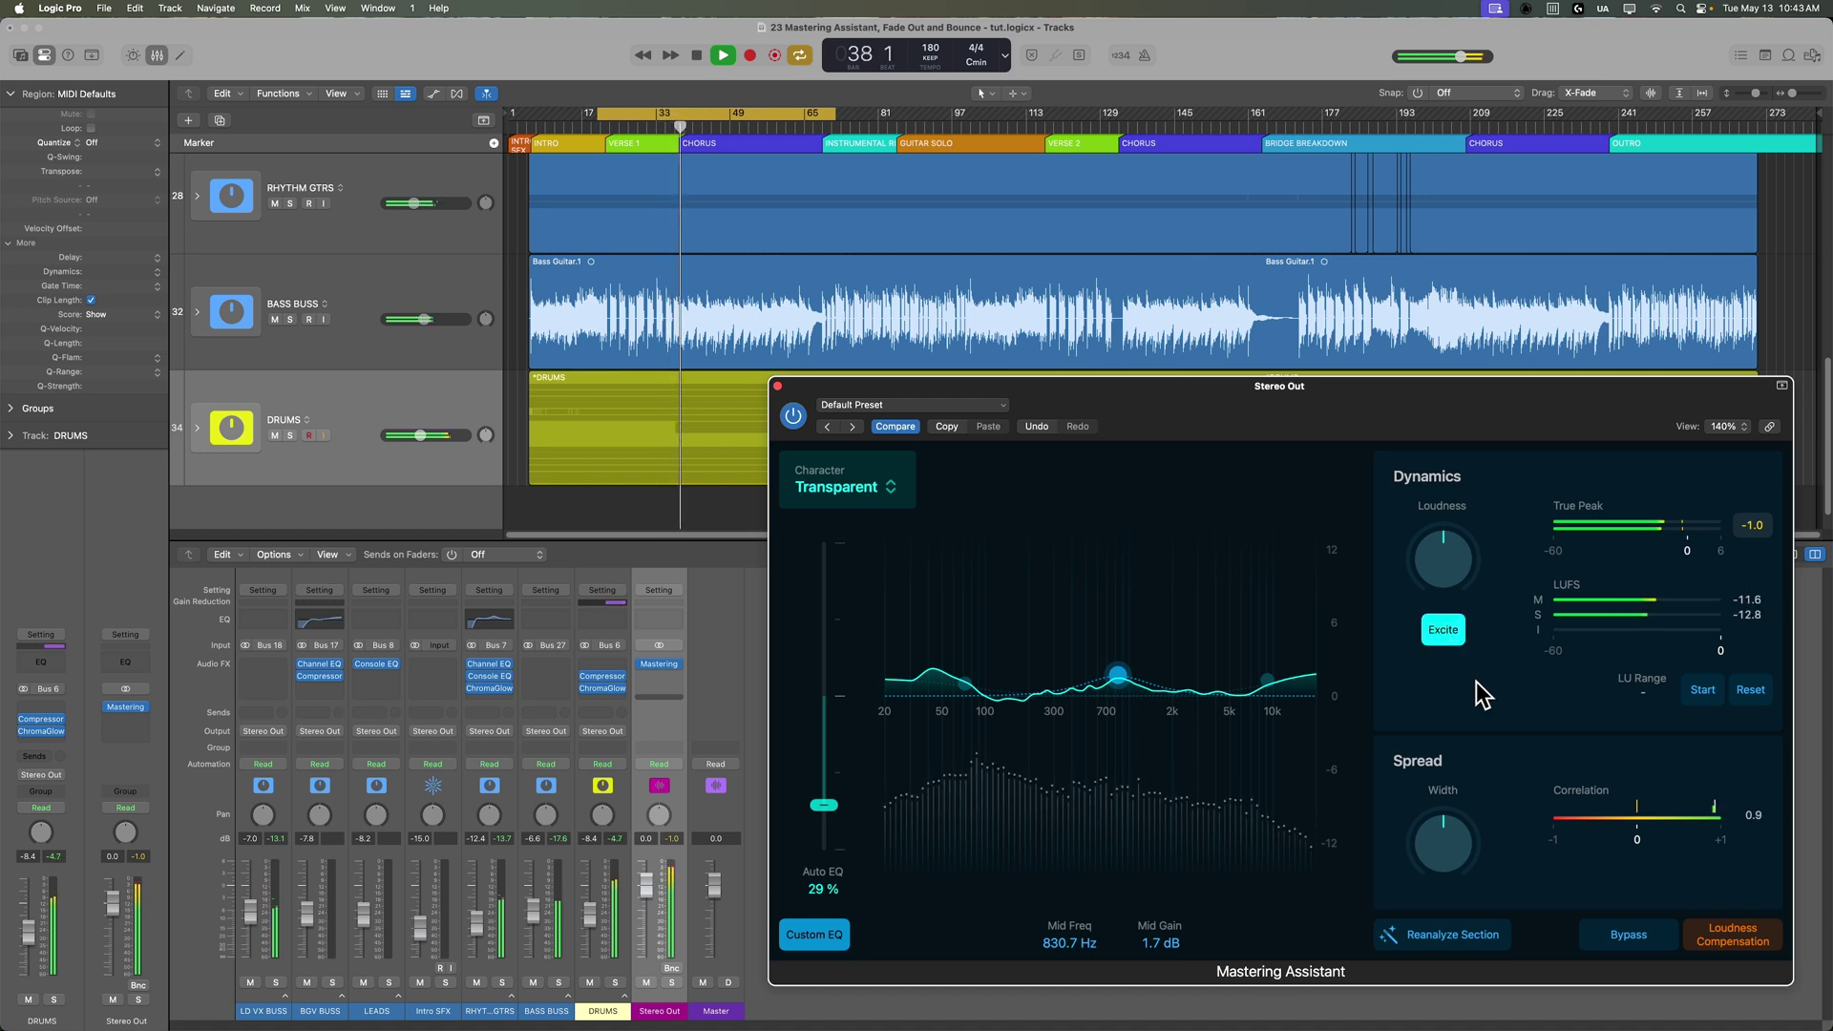
key("space")
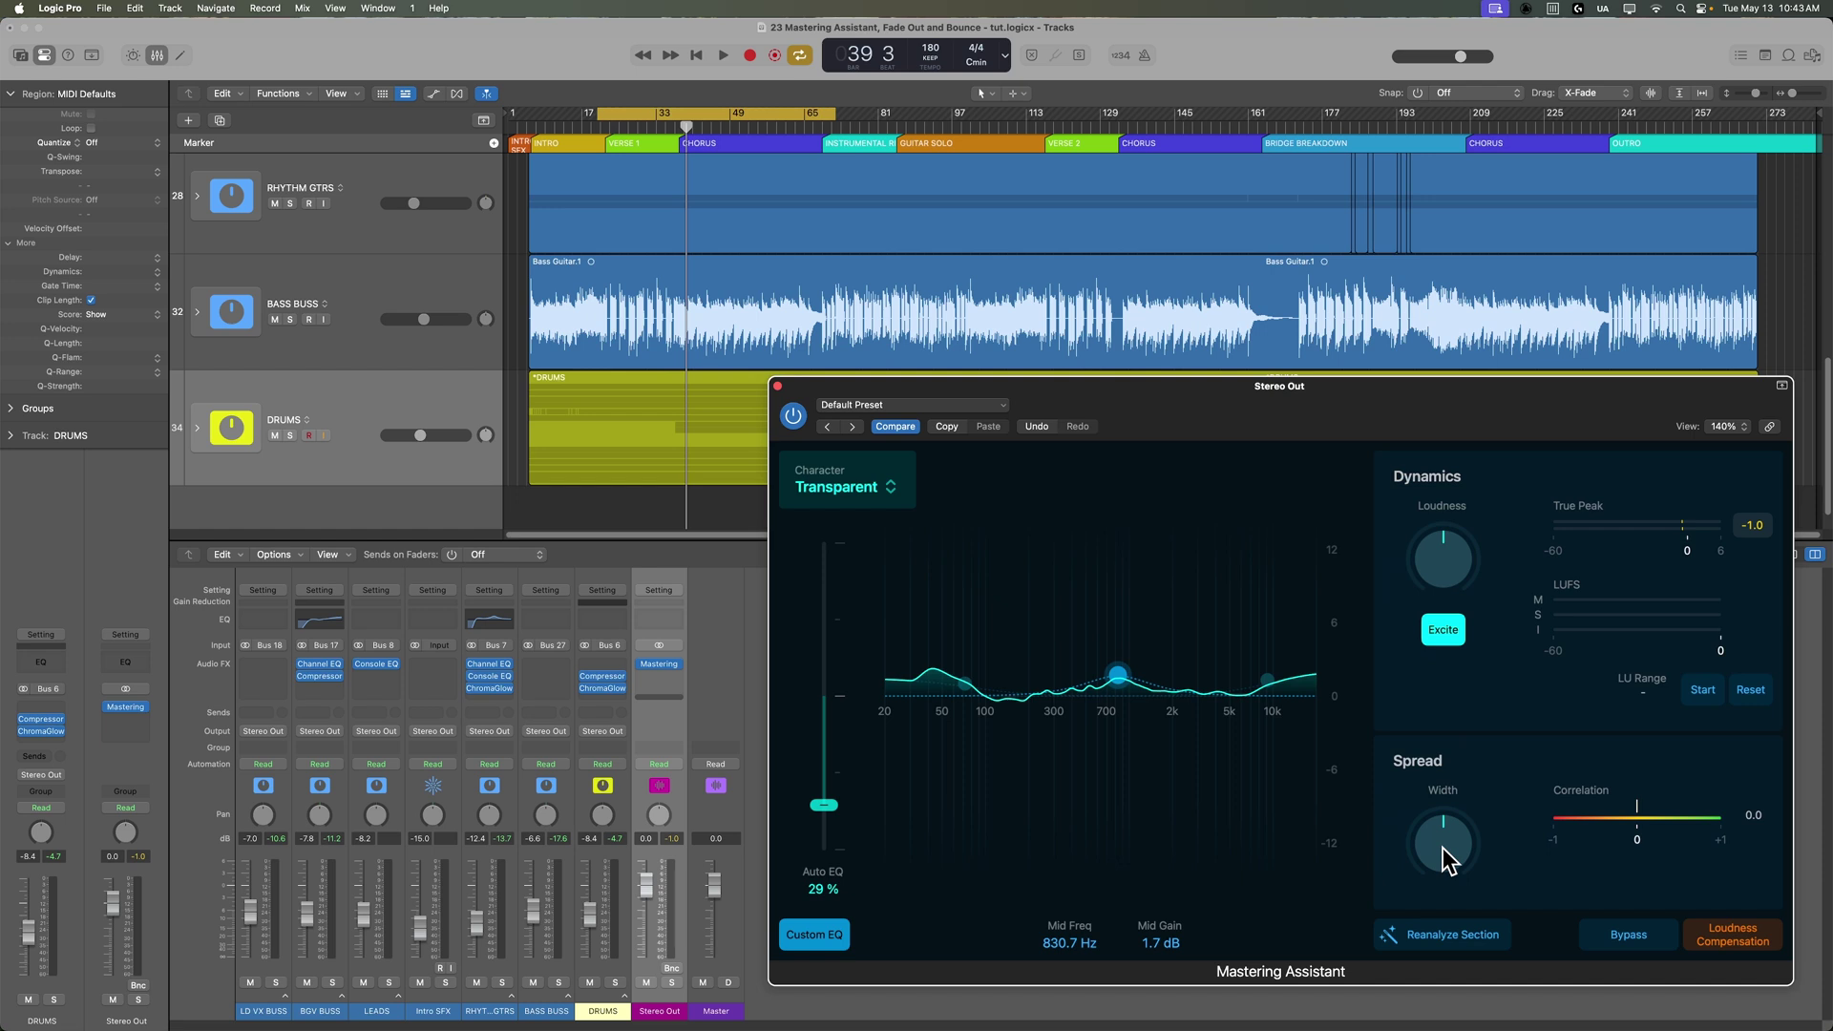
Step: Try different Spread width settings, both wider and narrower, and return the width to its centre position
left_click_drag(1441, 848, 1457, 726)
mouse_move(1441, 859)
left_mouse_down()
mouse_move(1455, 1000)
mouse_move(1454, 873)
left_mouse_up()
left_click(1455, 847, "alt")
left_click_drag(1504, 729, 1502, 750)
left_click_drag(1441, 838, 1457, 813)
Step: Play the cycled section while raising the Spread width moderately above centre, and stop playback
key("space")
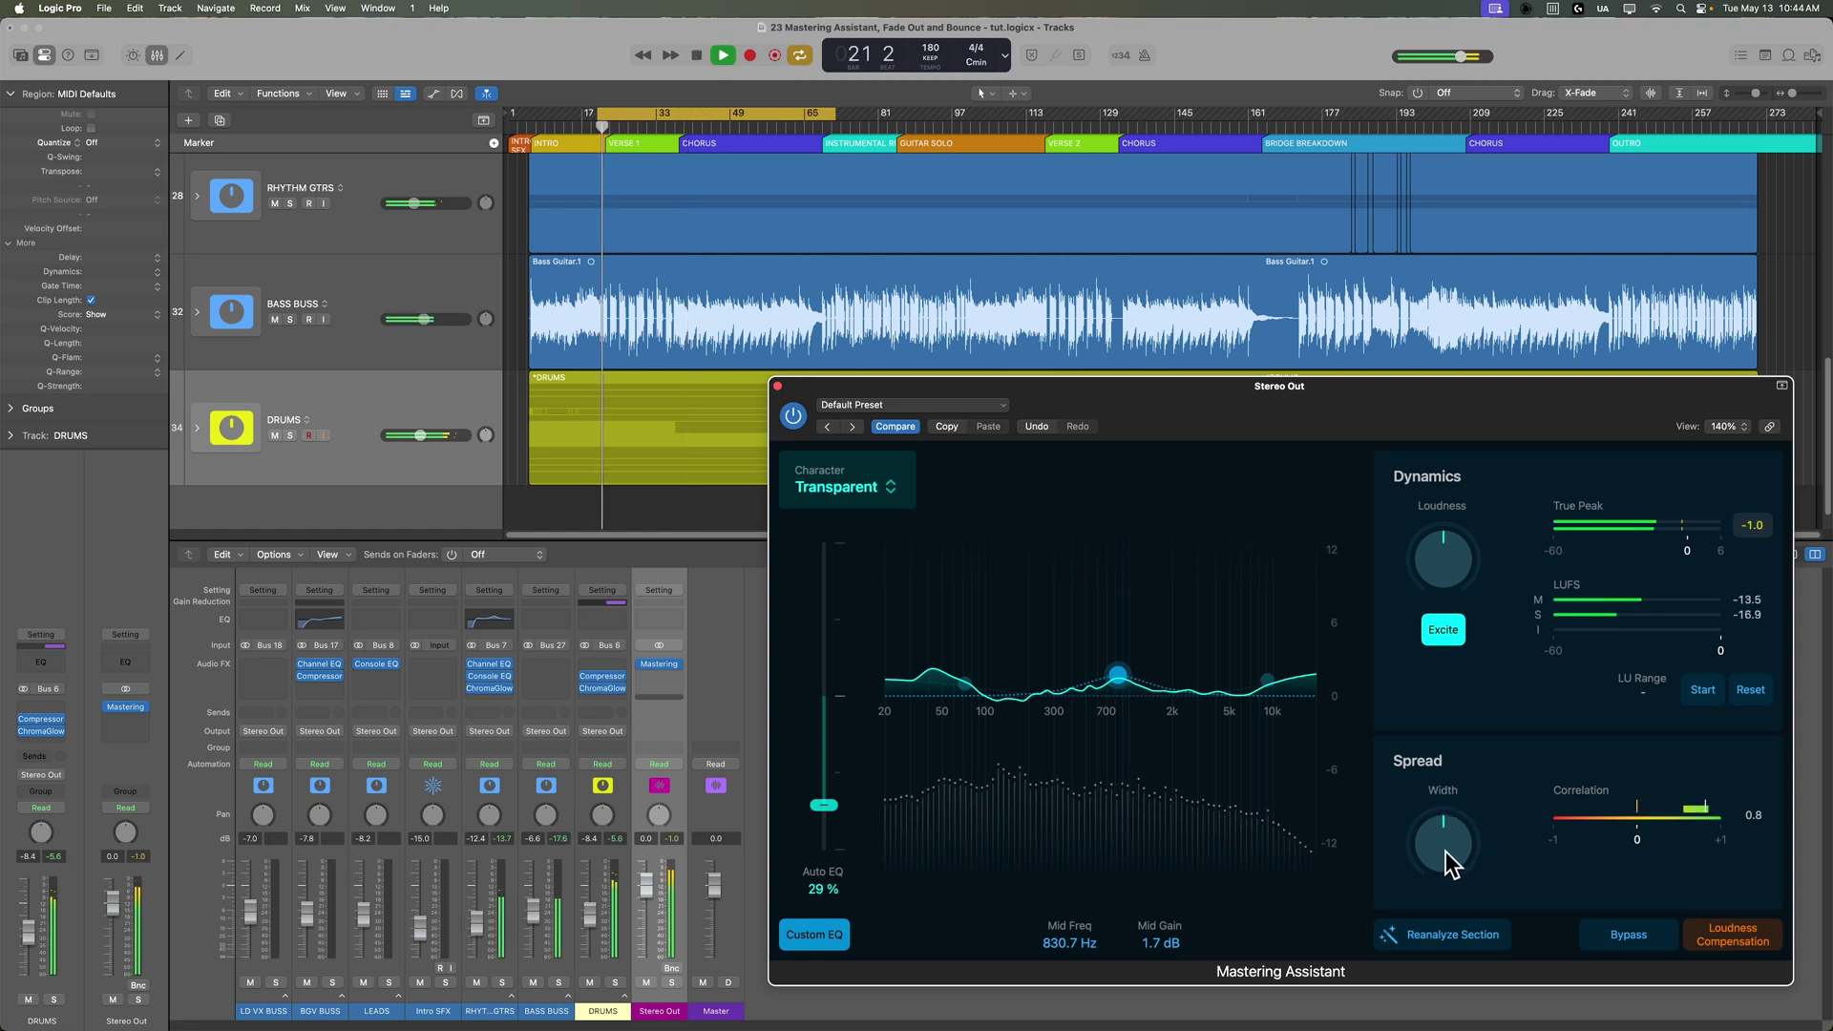
mouse_move(1445, 851)
left_mouse_down()
mouse_move(1464, 691)
mouse_move(1473, 950)
mouse_move(1508, 783)
mouse_move(1505, 803)
left_mouse_up()
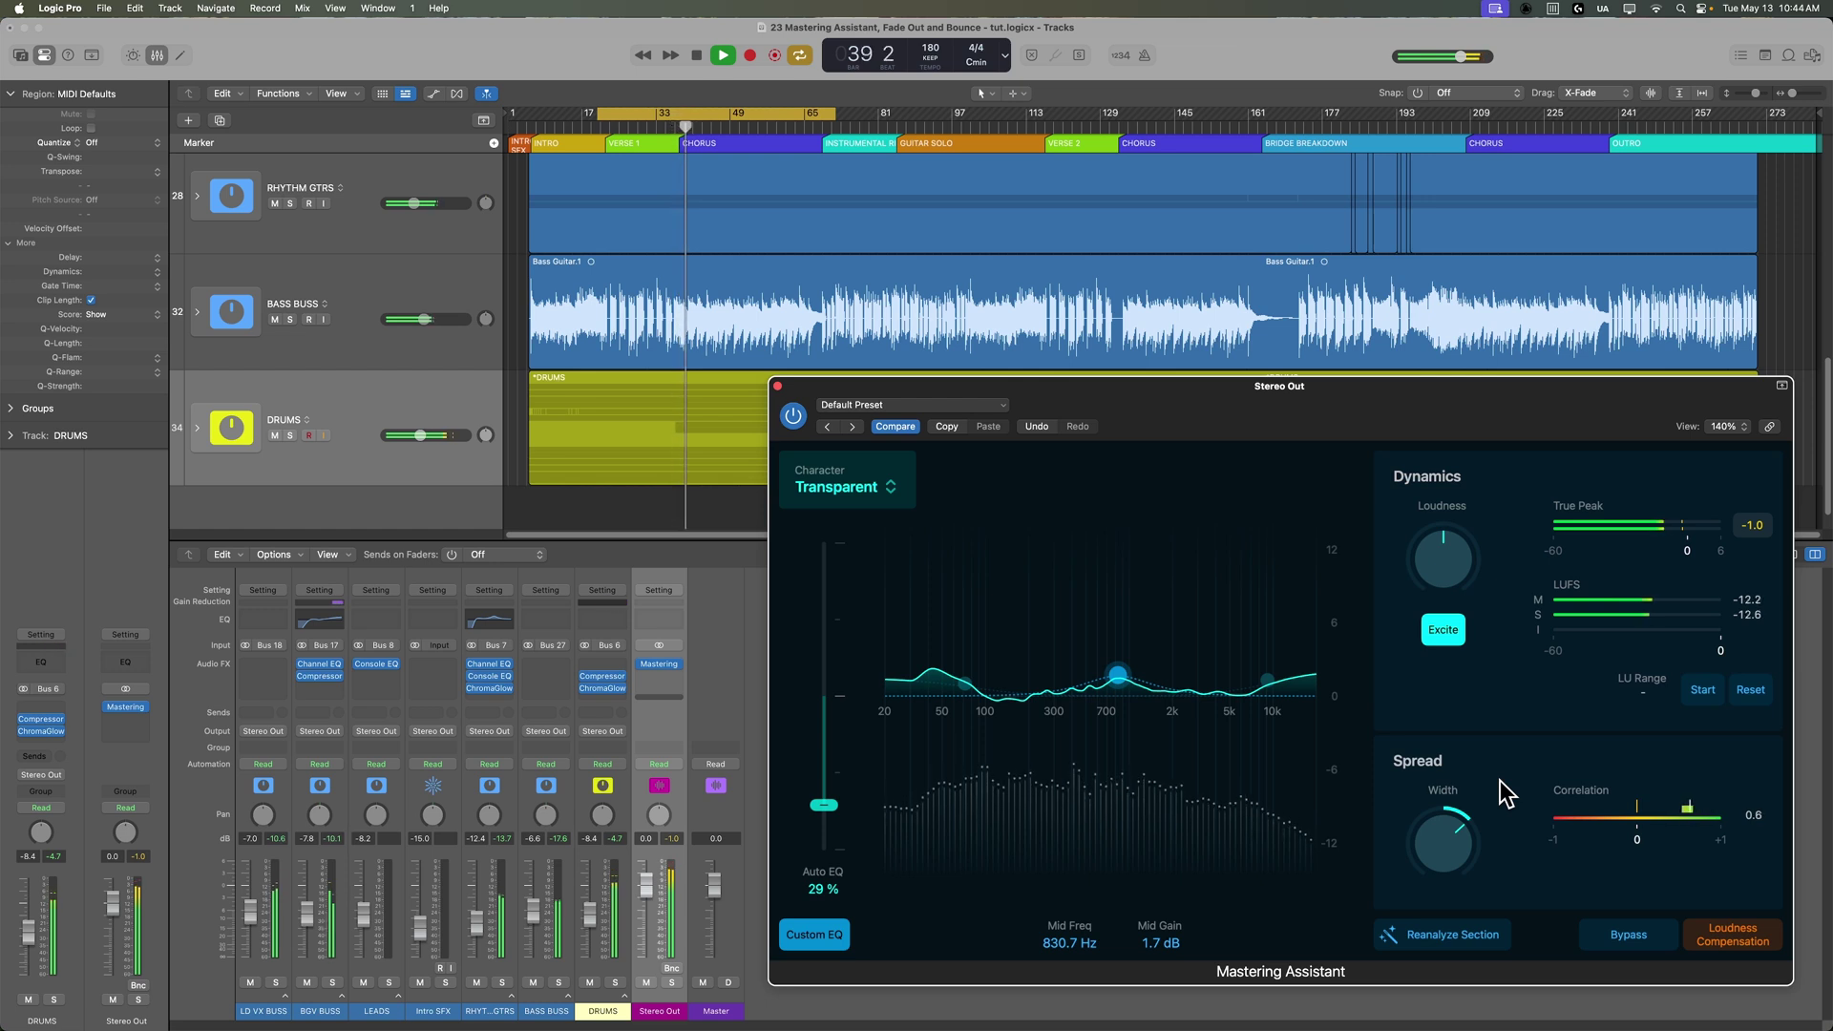
key("space")
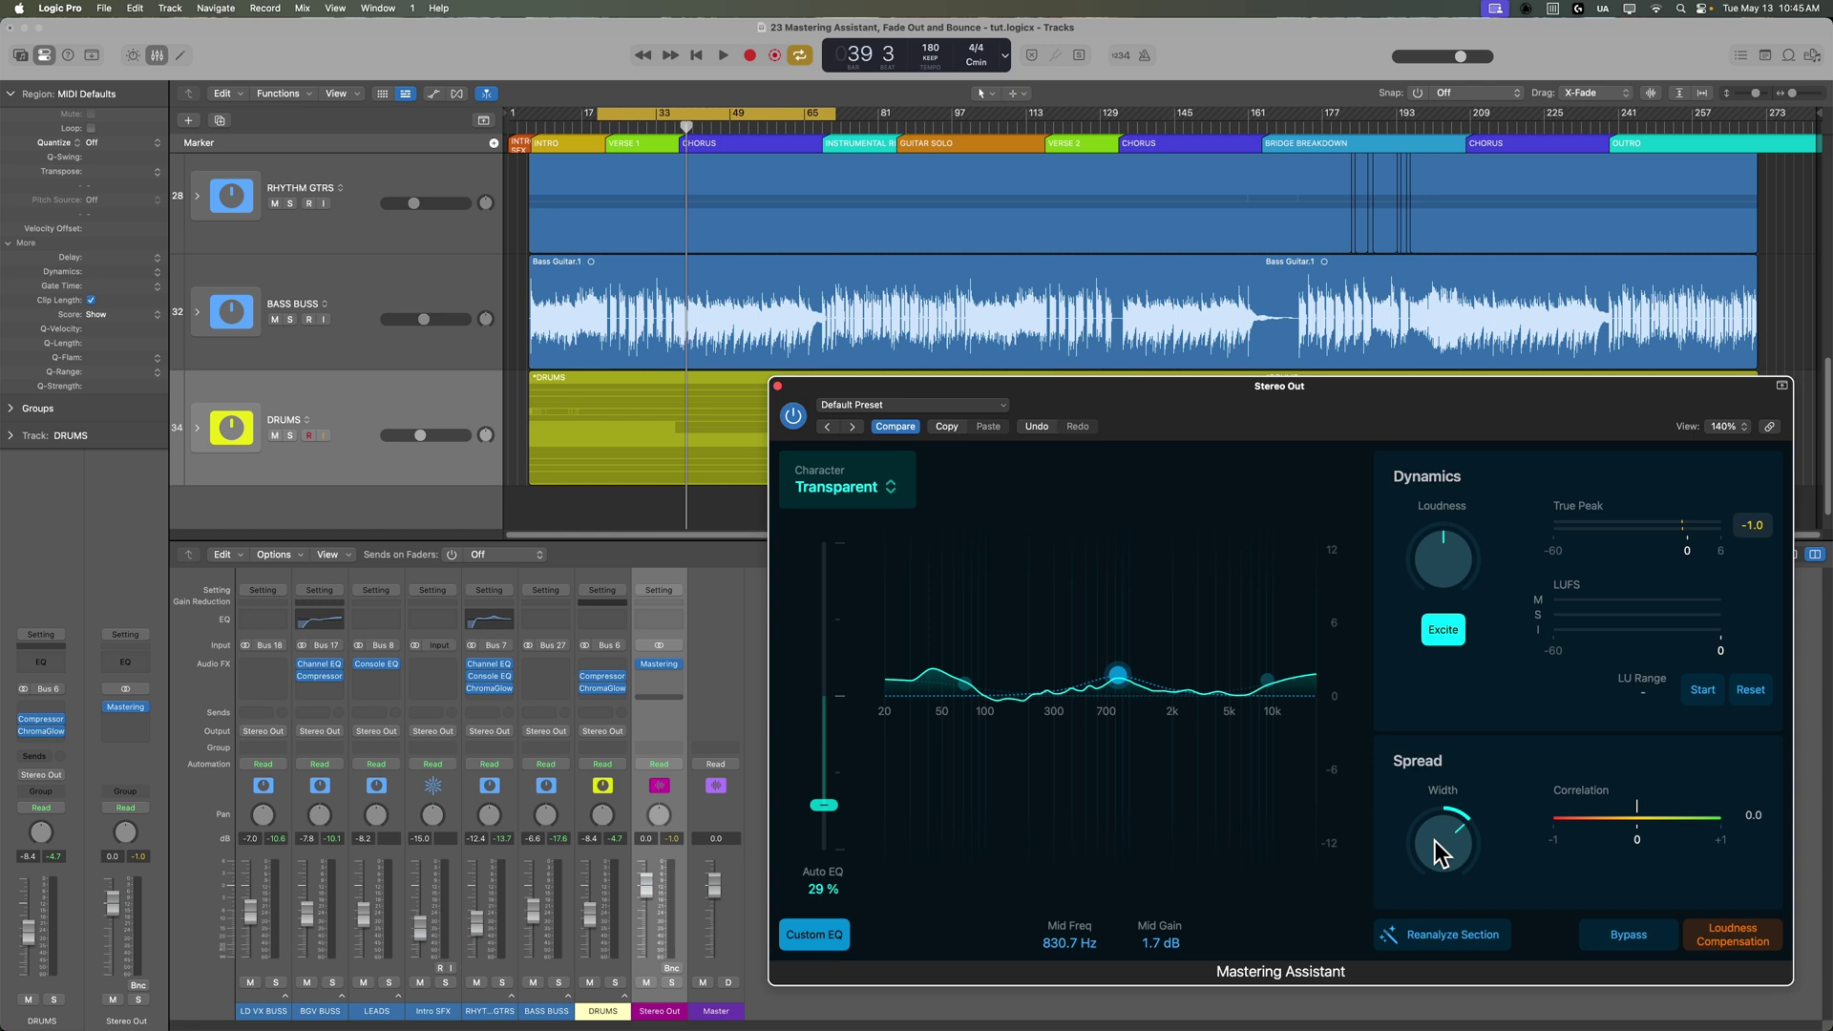
Step: Insert a stereo Gain utility plug-in after the Mastering Assistant on the Stereo Out and place its window beside the assistant
left_click(664, 676)
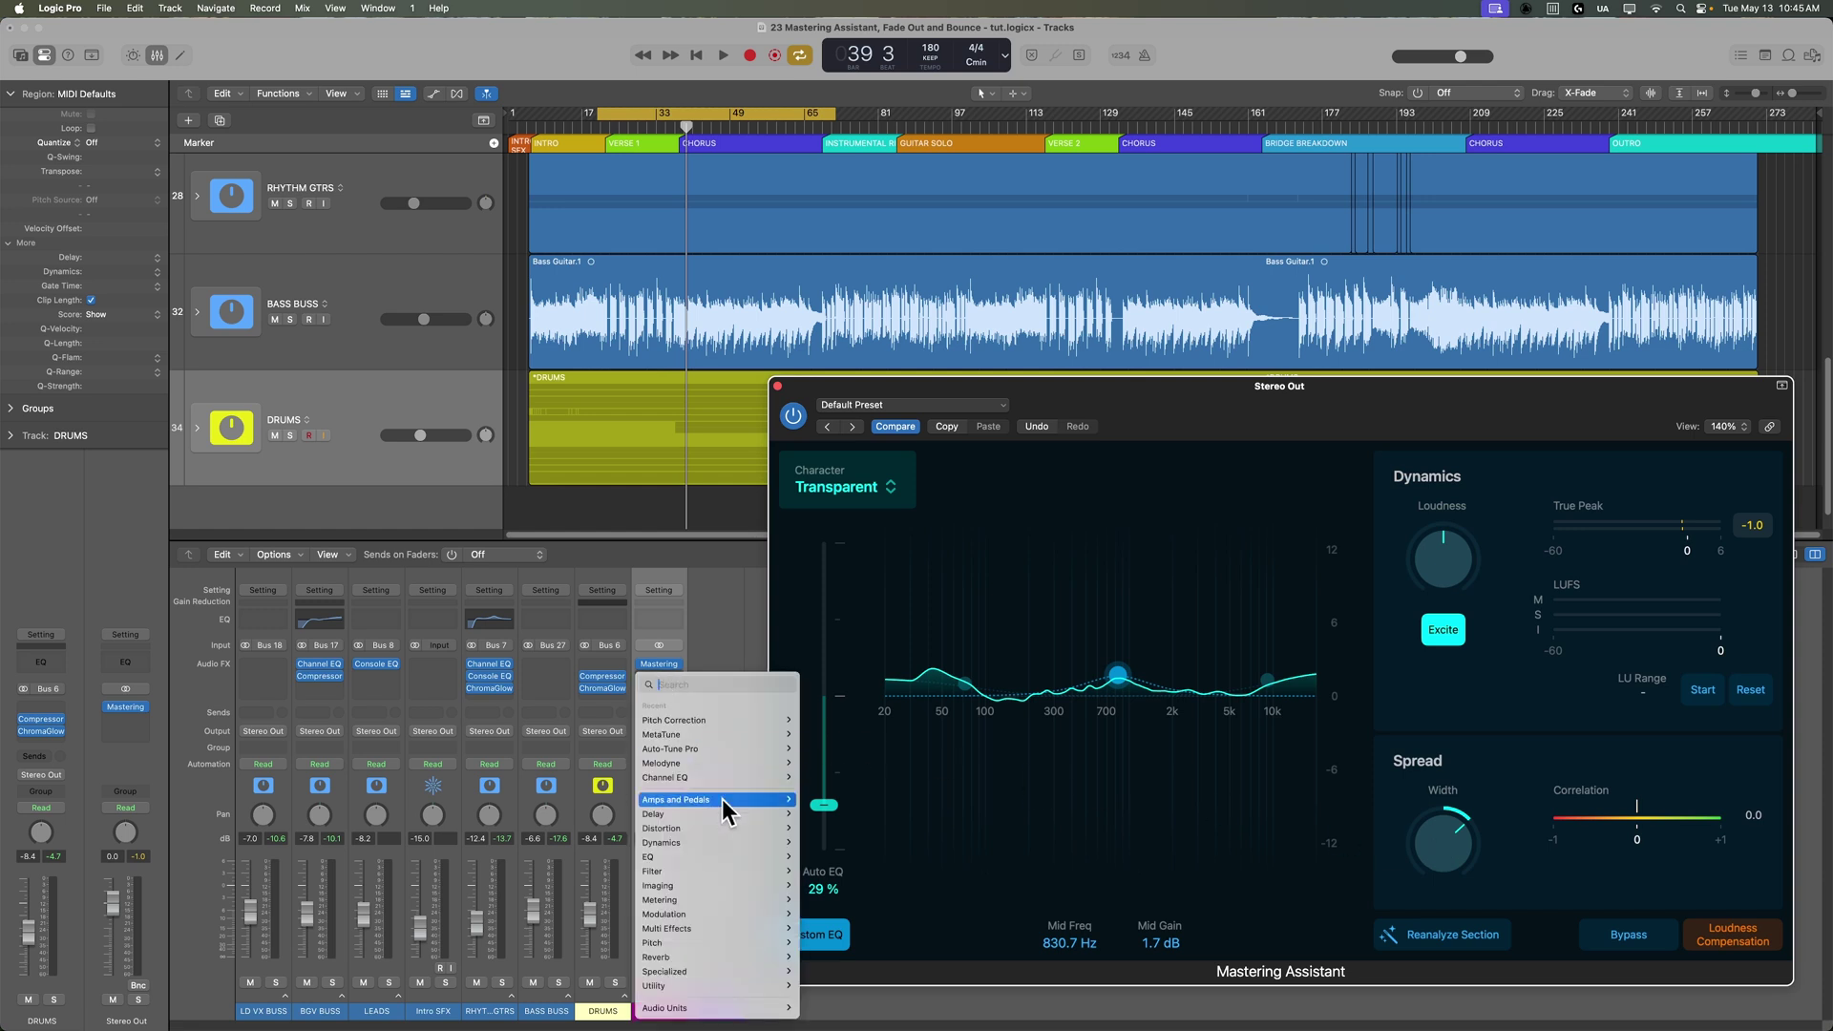
mouse_move(725, 987)
mouse_move(824, 988)
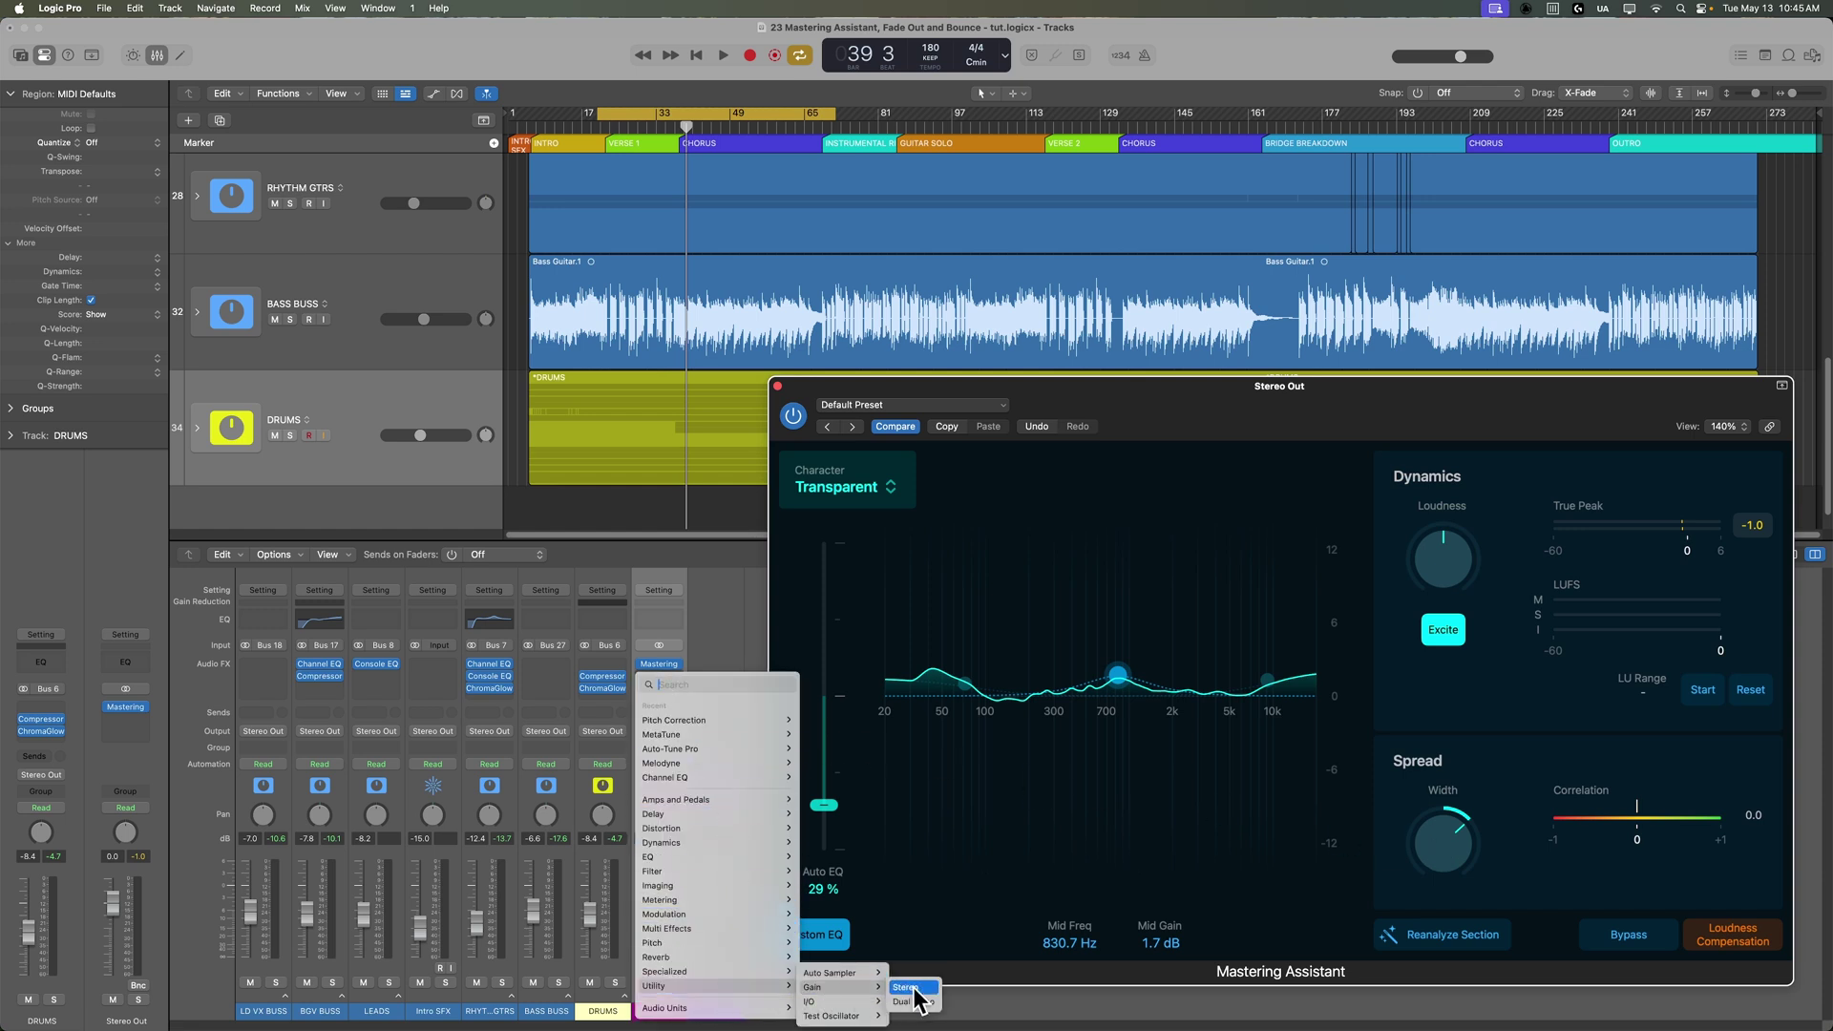
left_click(913, 988)
left_click_drag(793, 208, 683, 719)
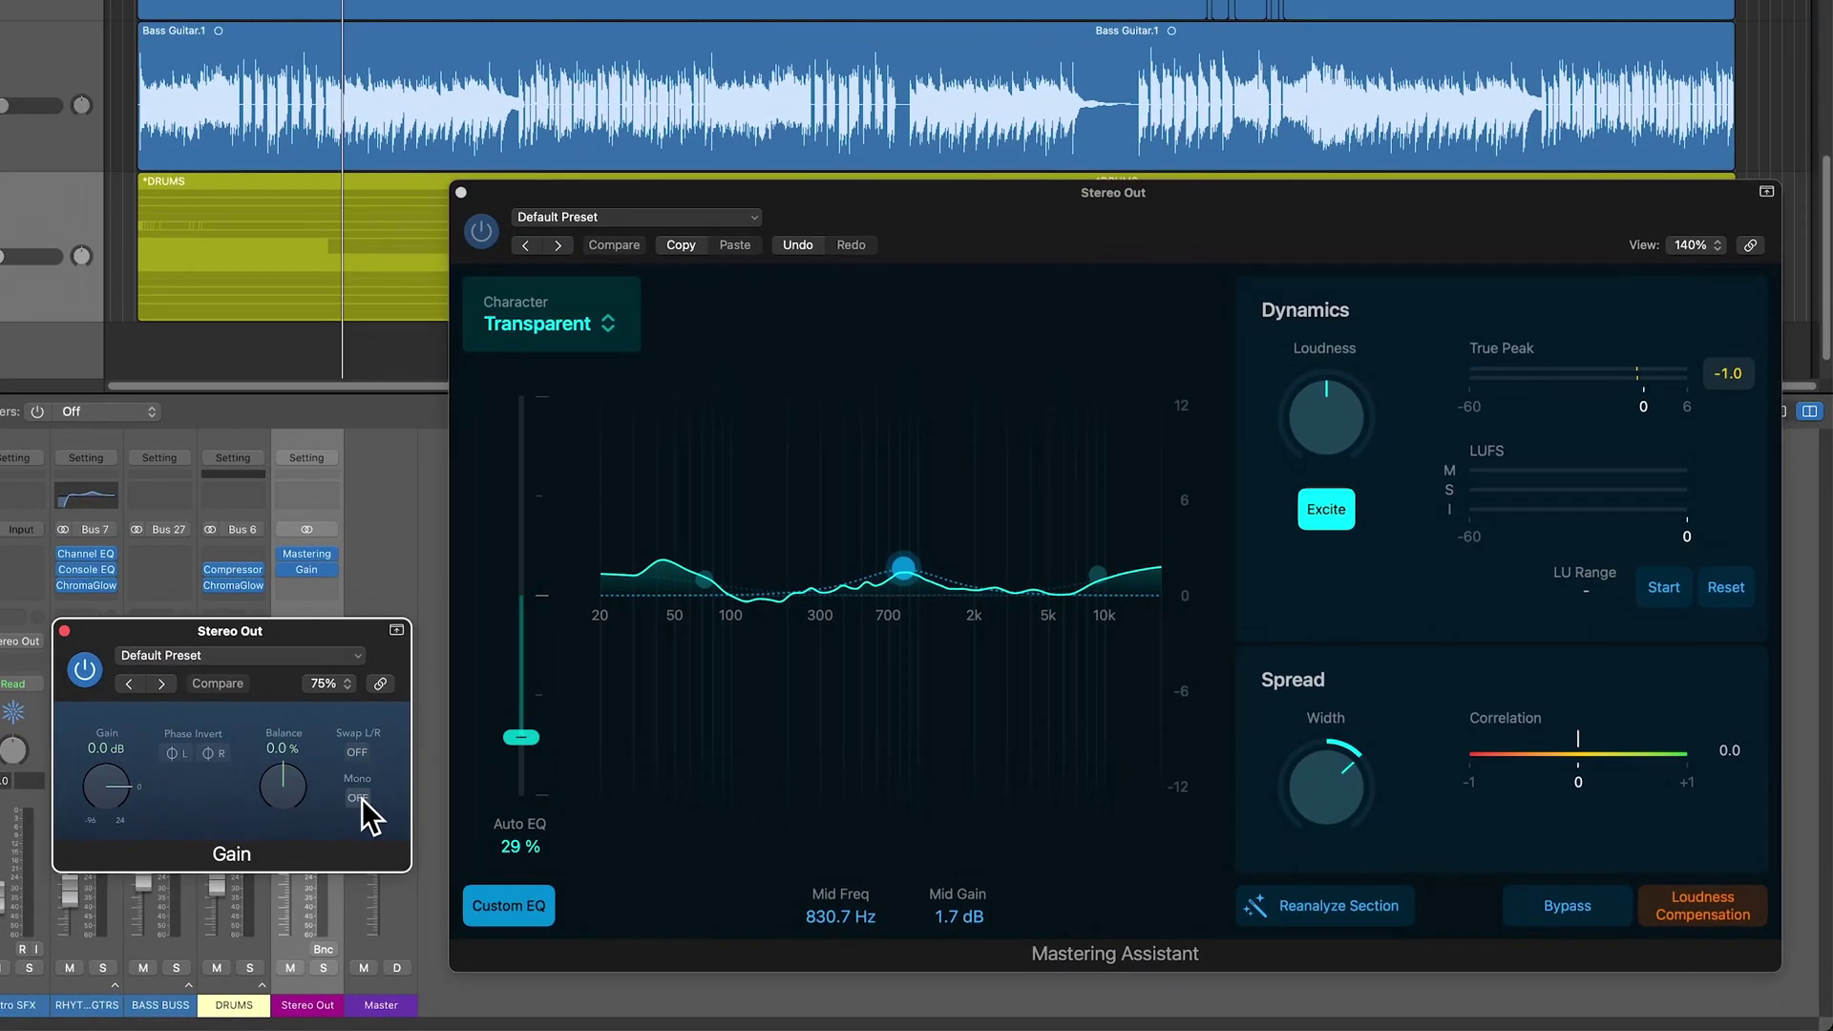
Step: Play the section and compare it in mono and stereo using the Gain plug-in's Mono switch
left_click(358, 798)
key("space")
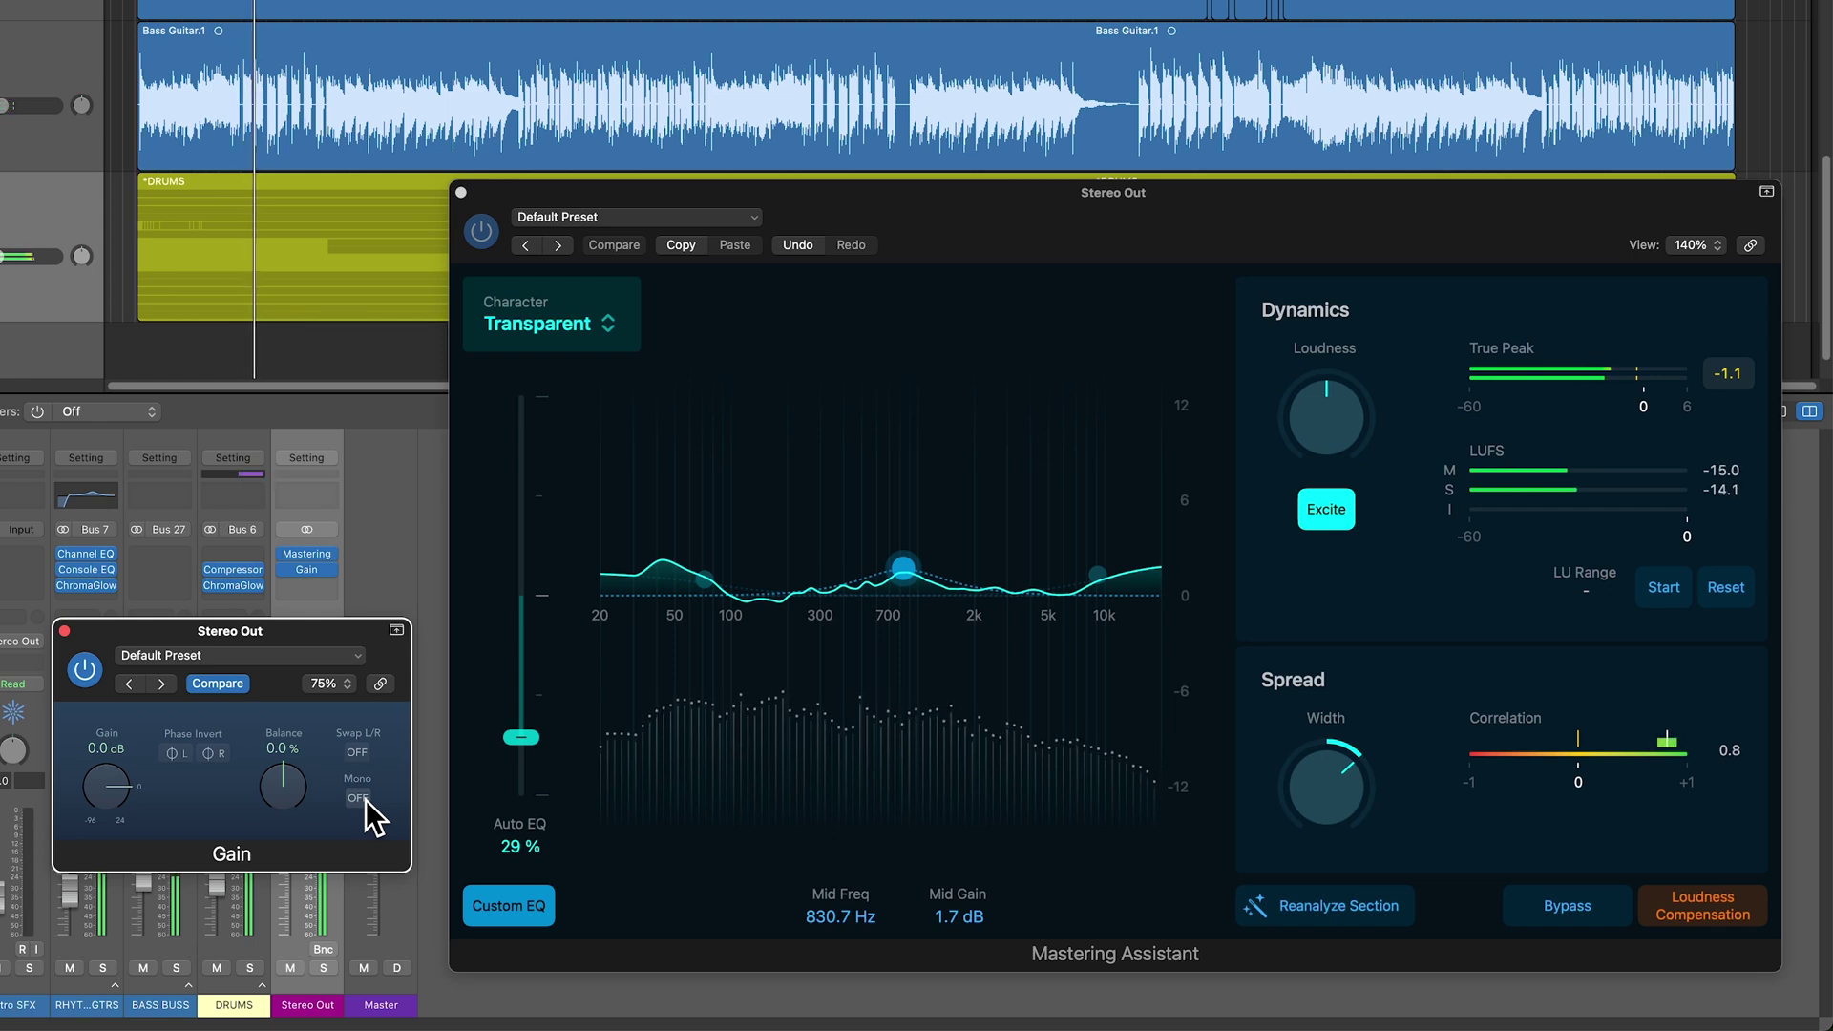
left_click(359, 798)
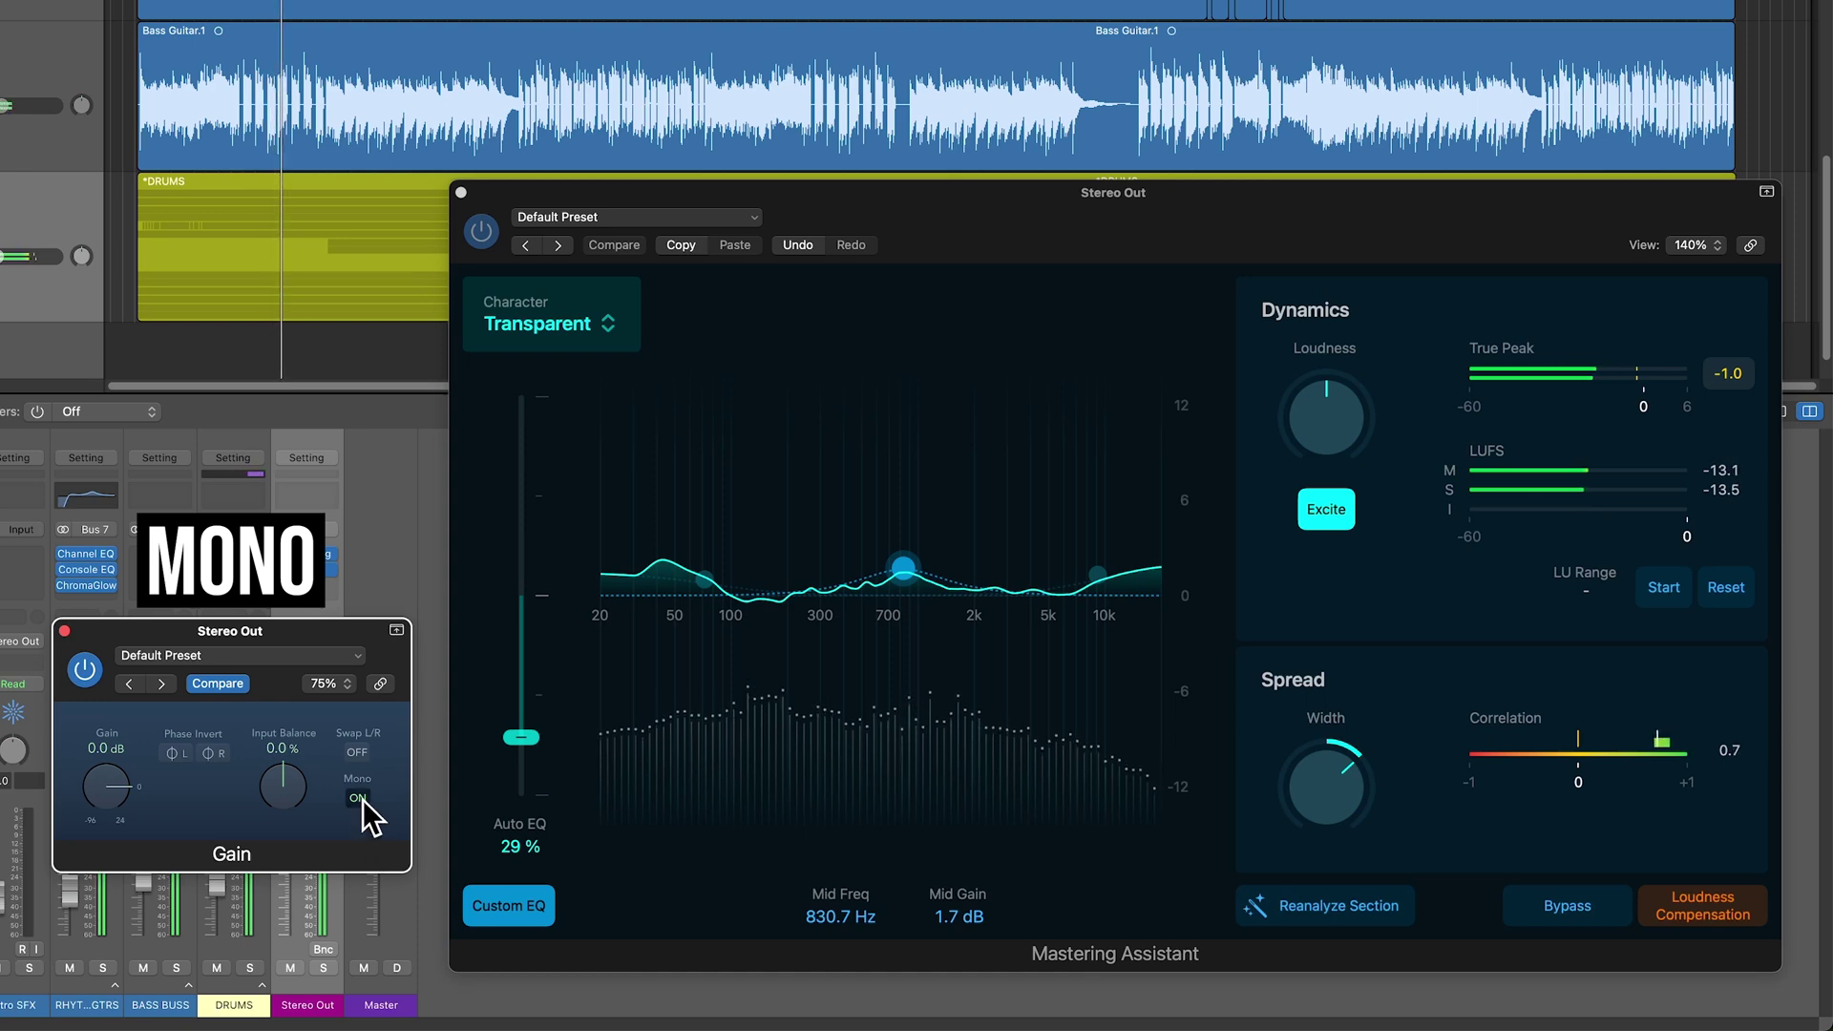
left_click(359, 798)
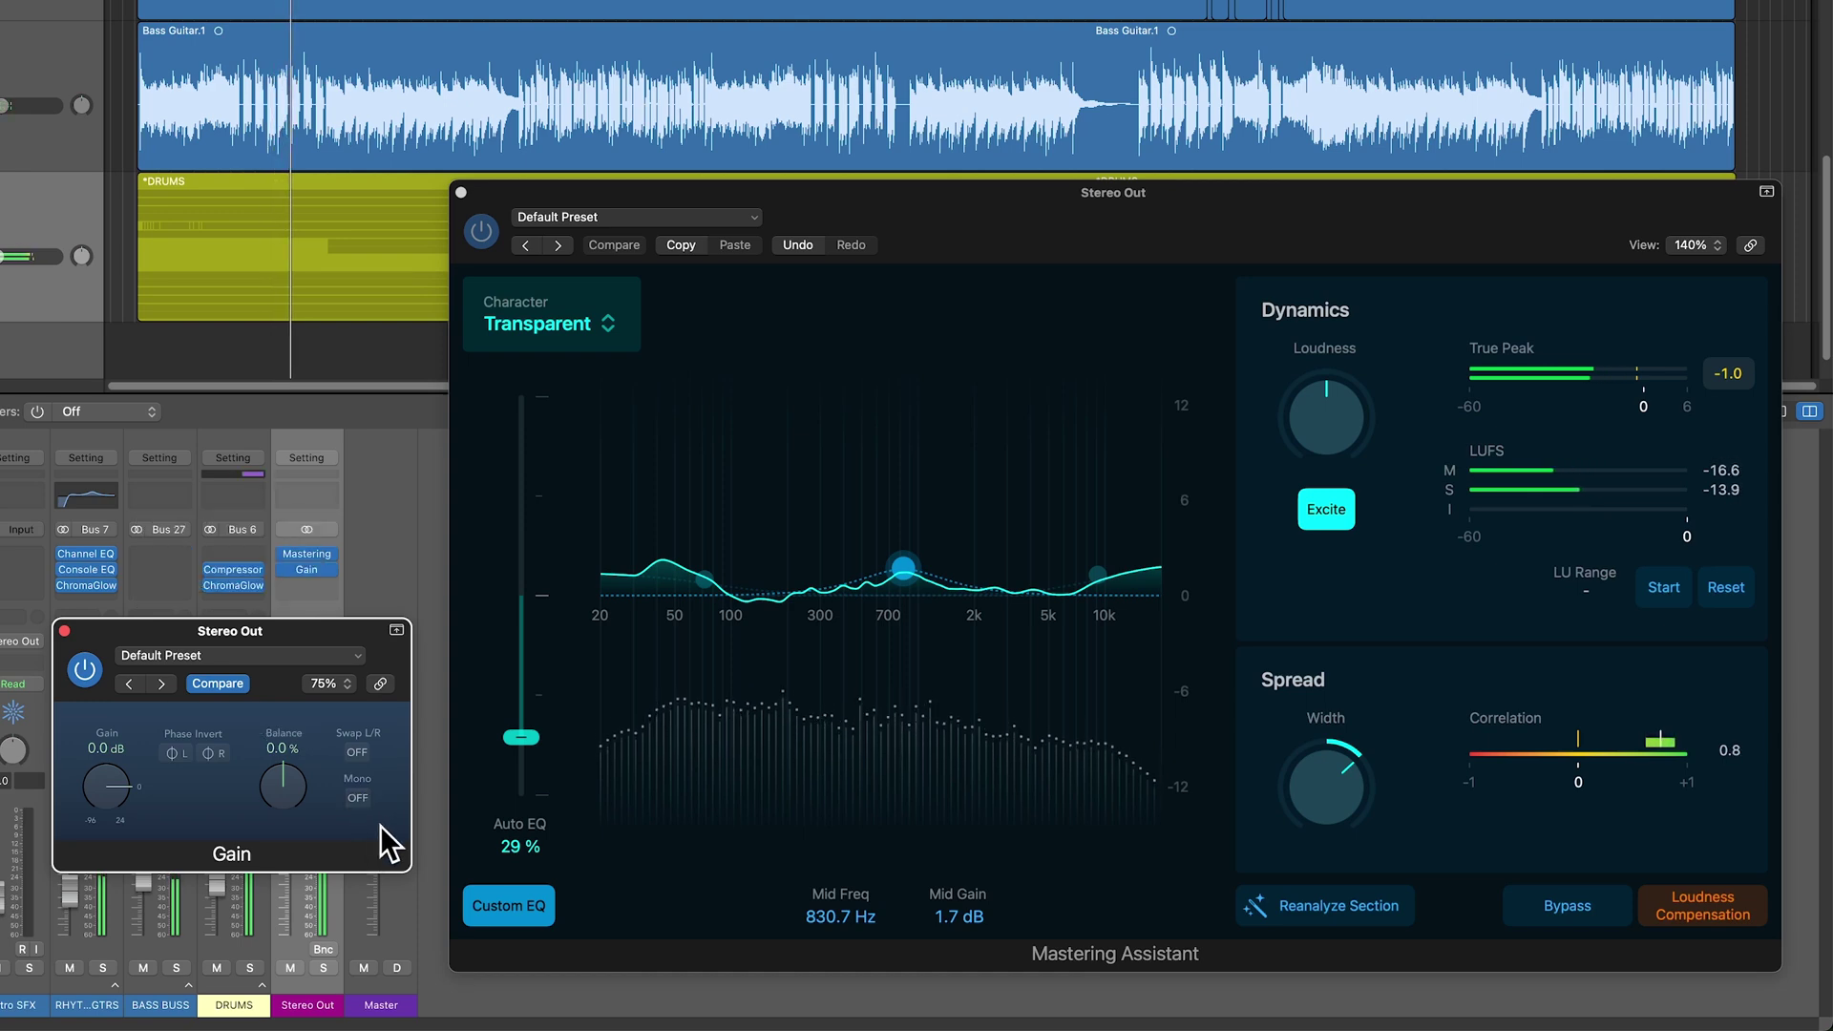
Step: Raise the Spread width to +1.00 and compare playback with the Gain plug-in's Mono on and off
left_click_drag(1338, 815, 1342, 677)
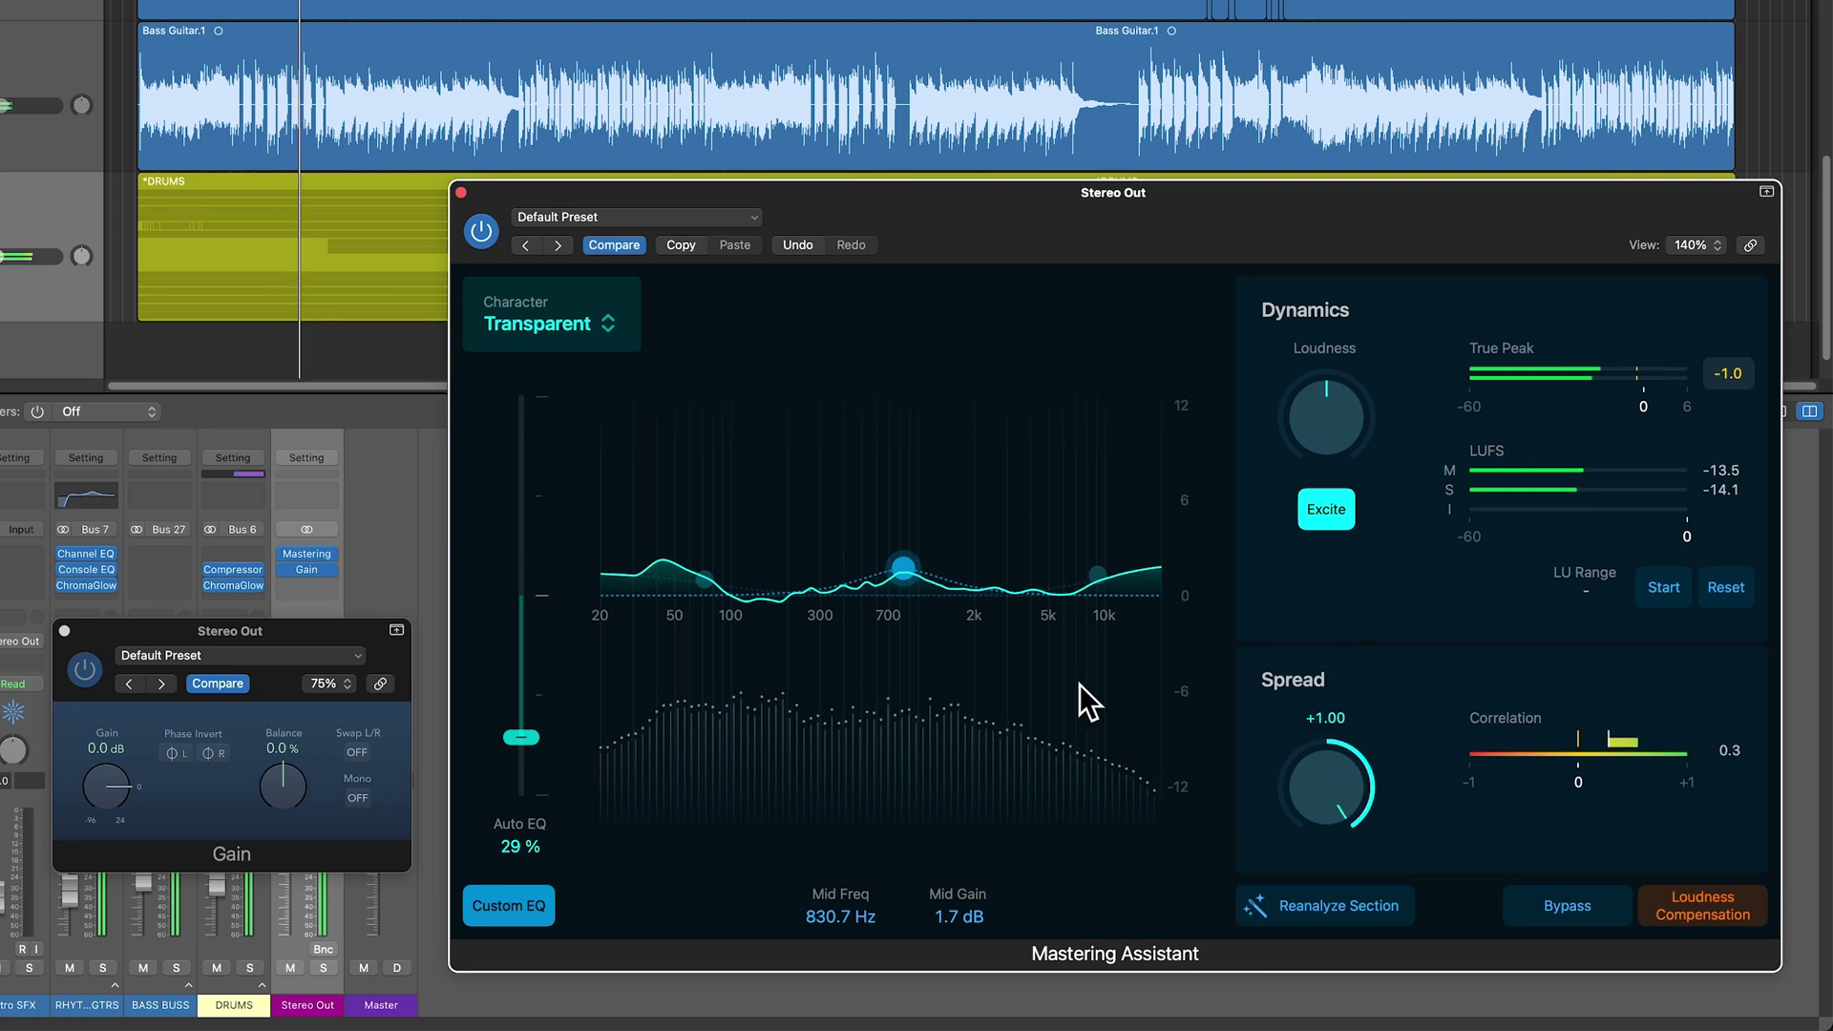
left_click(359, 798)
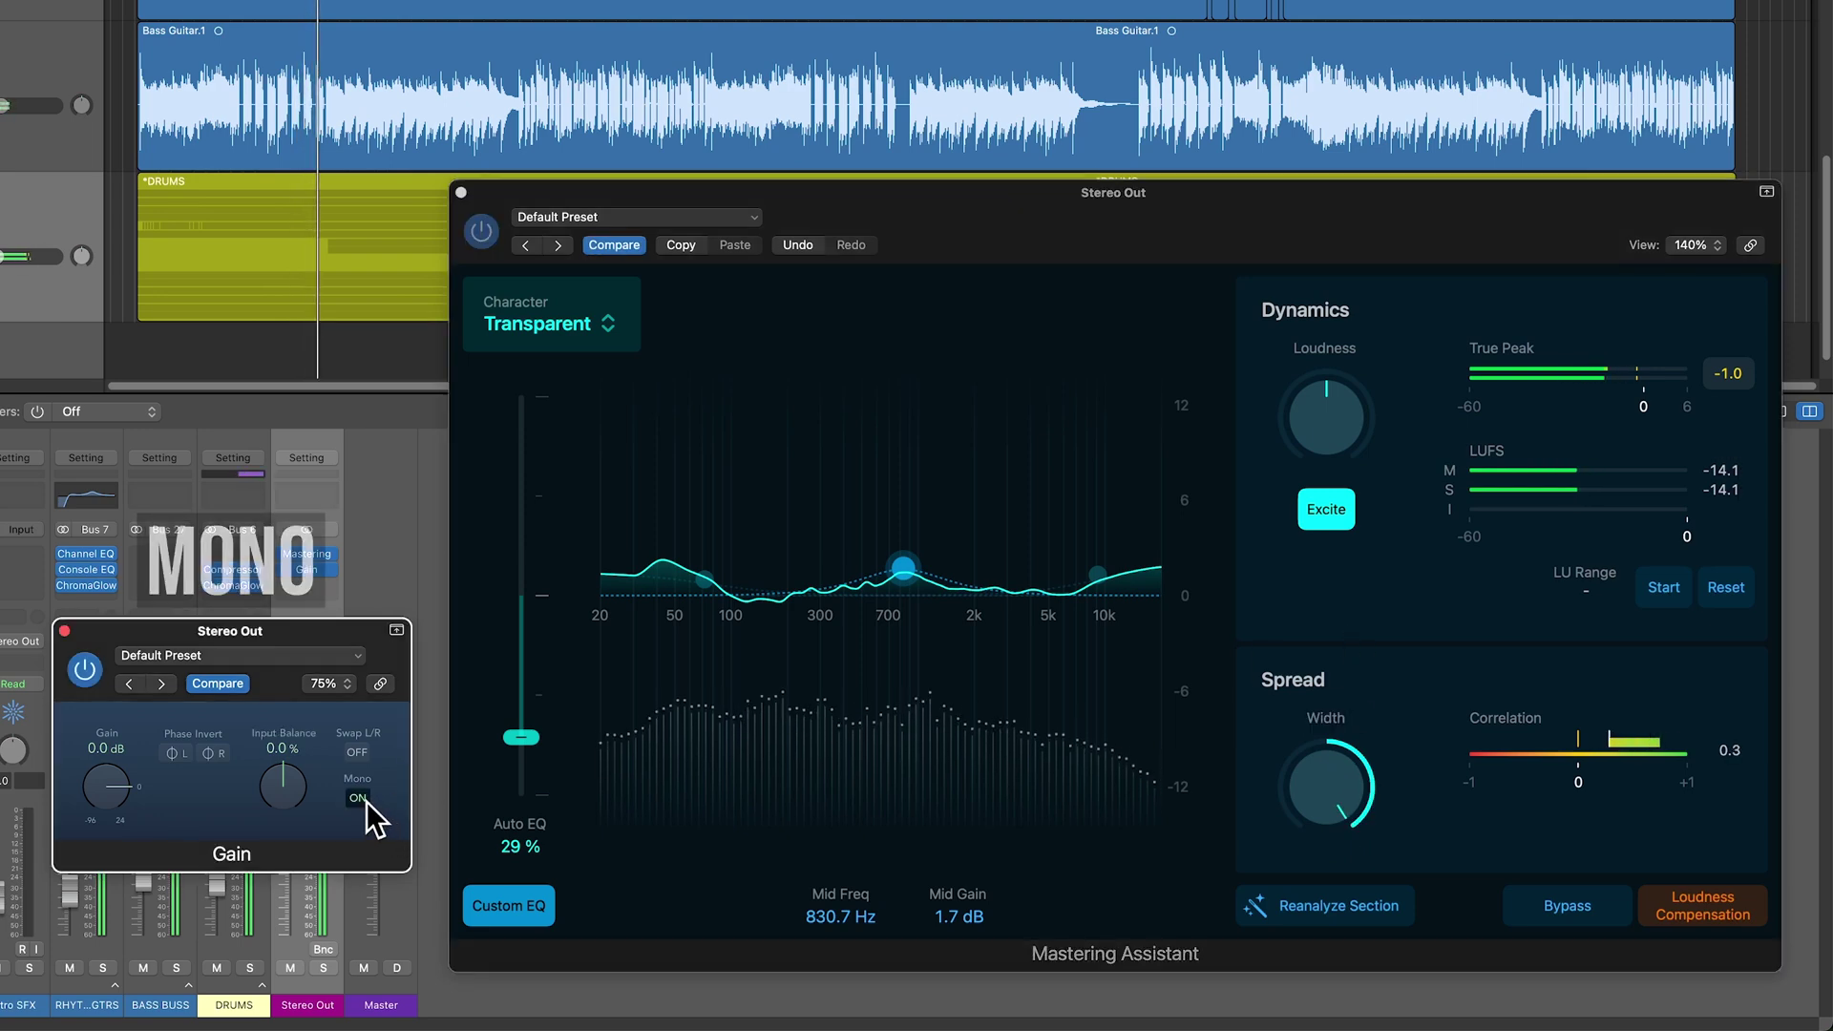
left_click(363, 799)
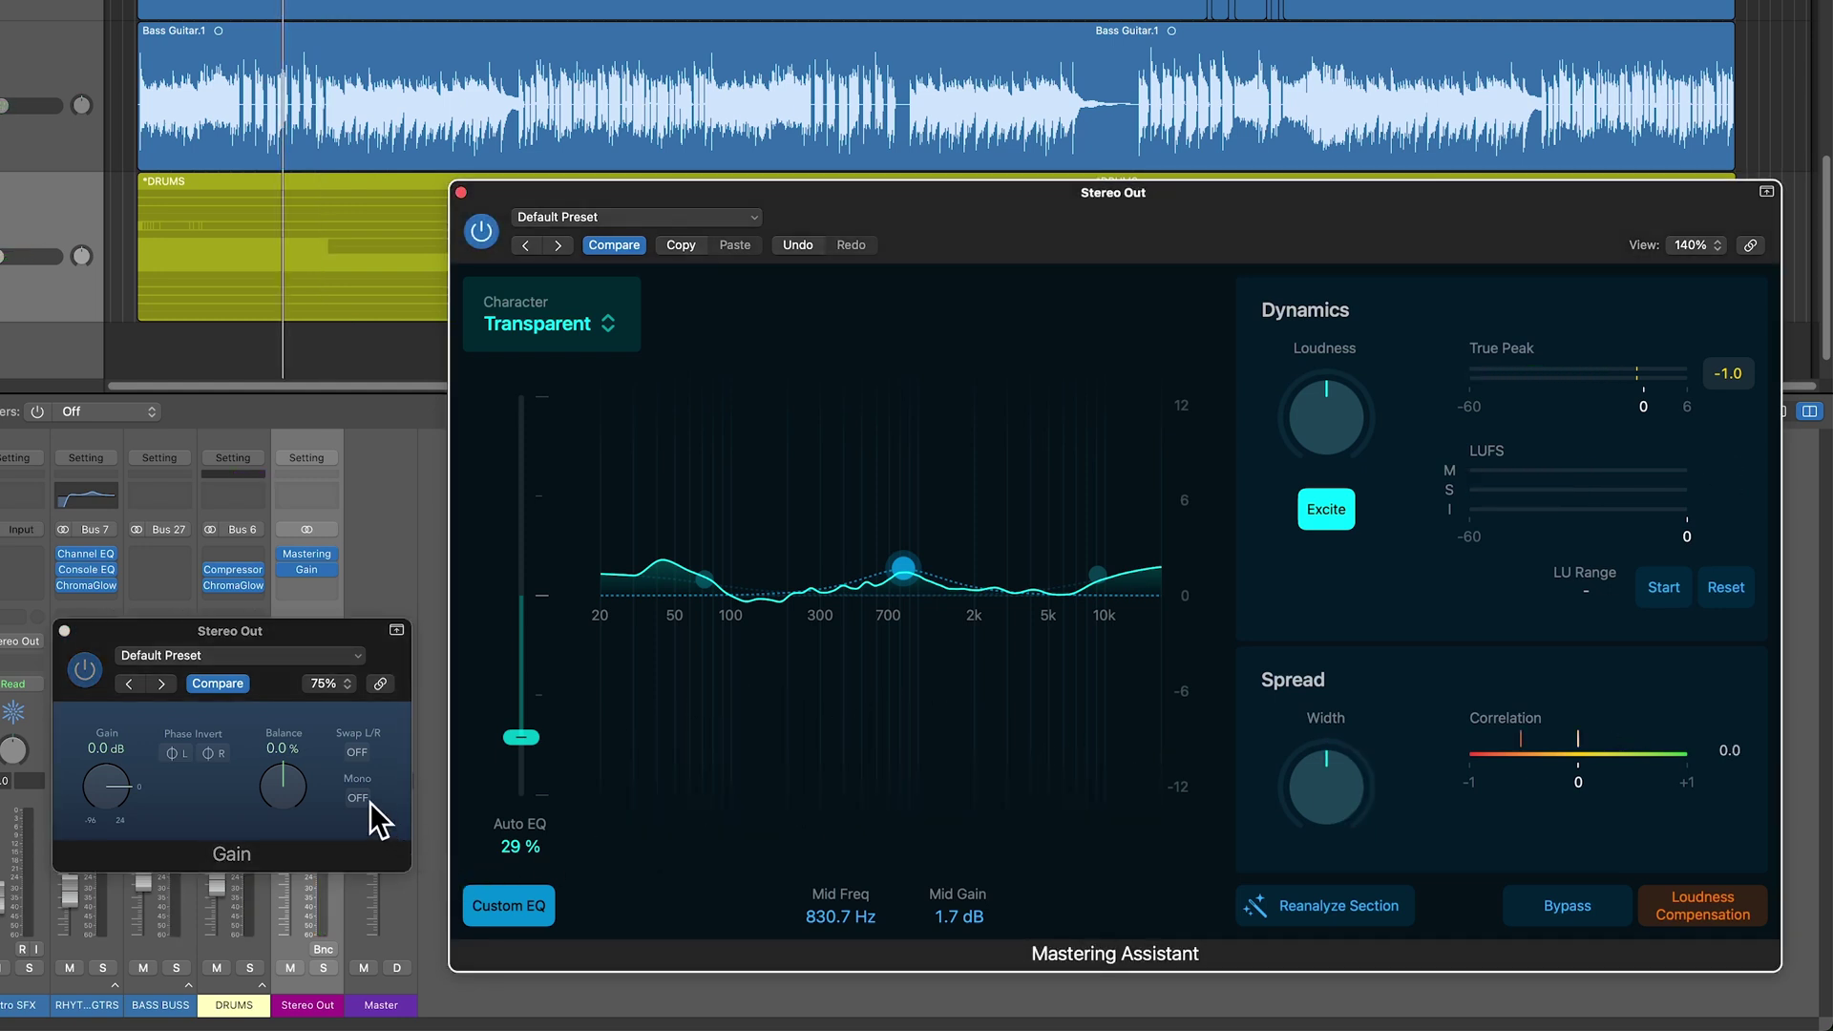
Step: Turn Mono on, try the Spread width at +1.00, reduce it to a moderate setting, and turn Mono off
left_click(364, 800)
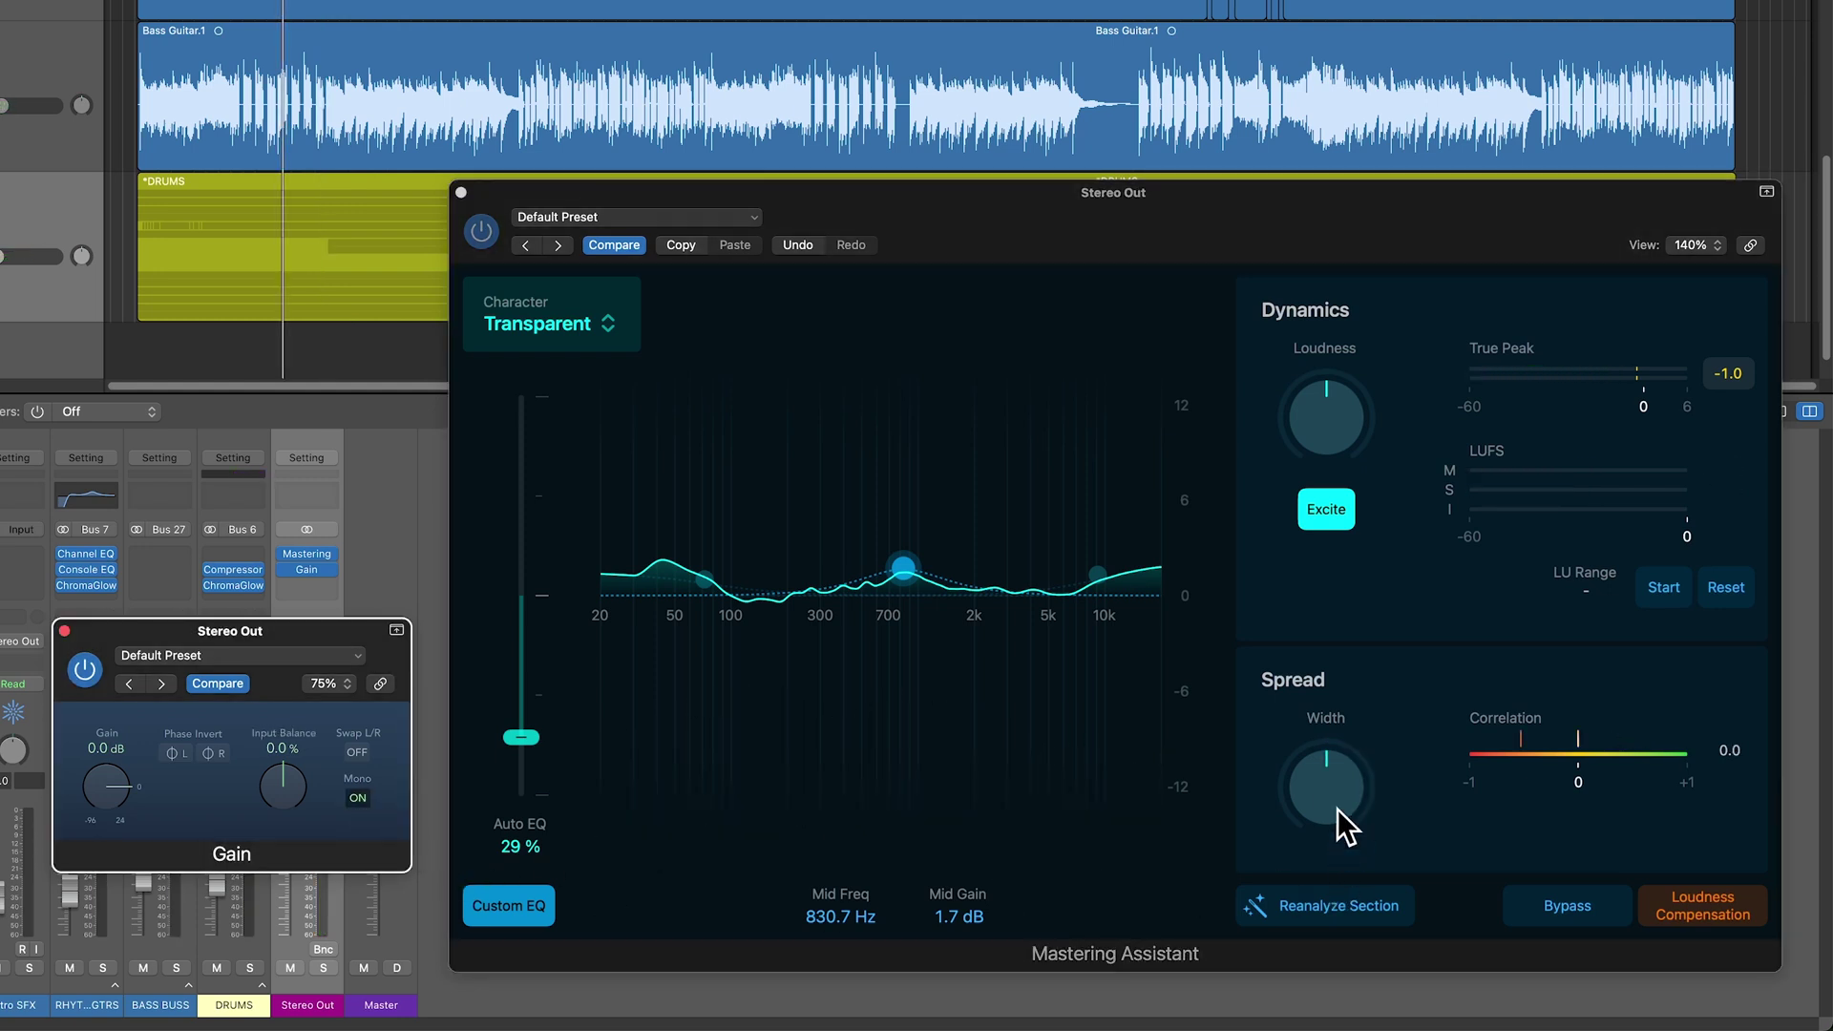
left_click_drag(1337, 809, 1377, 691)
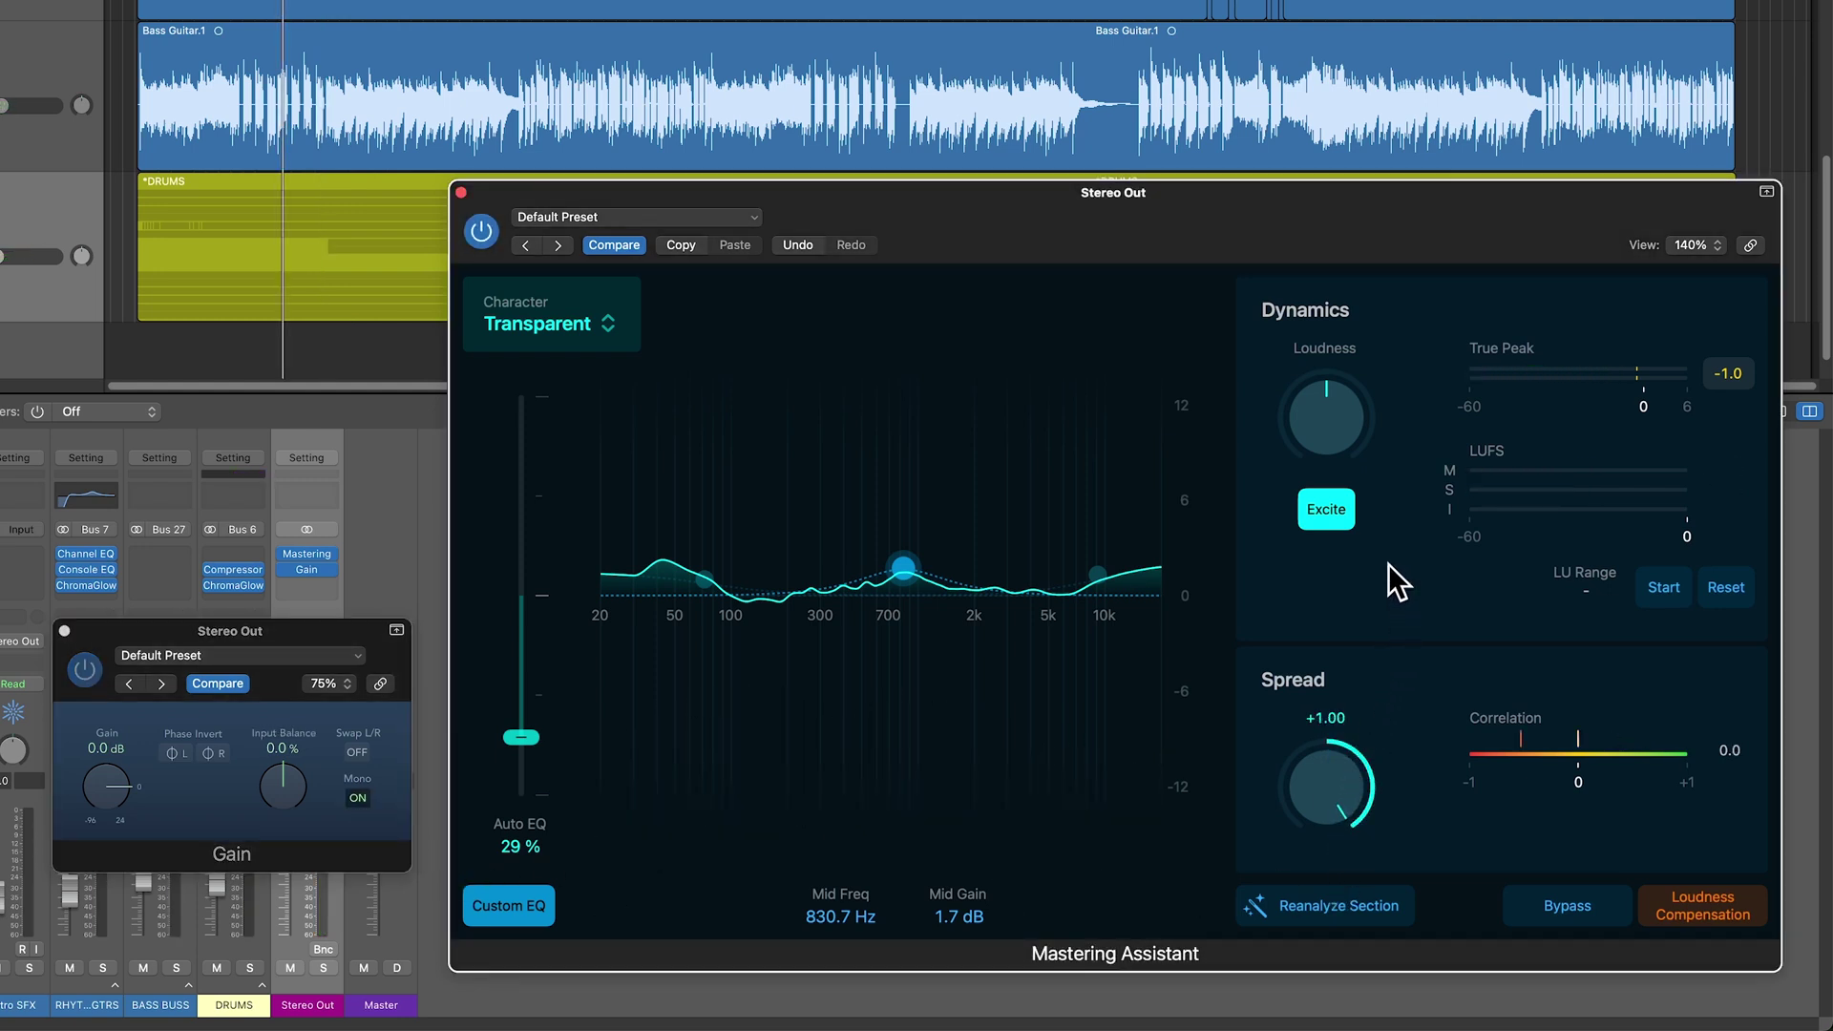
left_click_drag(1346, 792, 1355, 828)
left_click_drag(1340, 775, 1339, 914)
left_click_drag(1328, 872, 1331, 912)
left_click(353, 796)
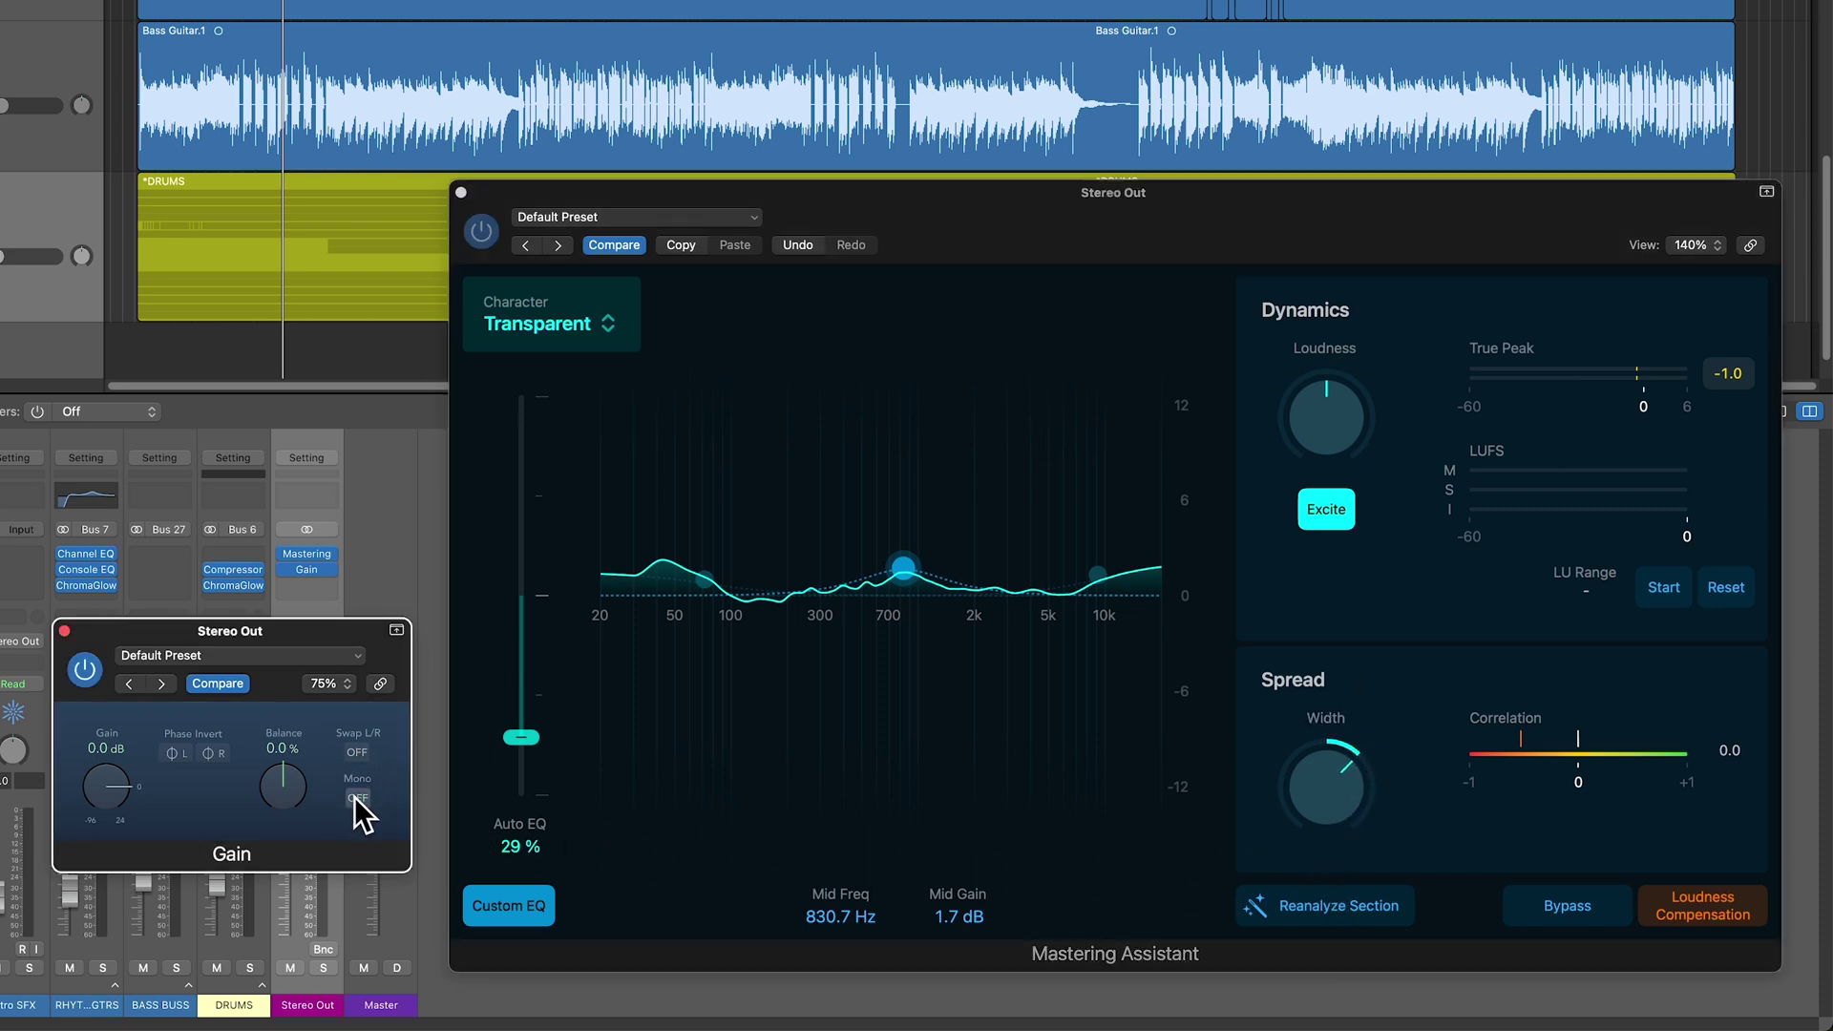
Step: Reset the Spread width to 0.00 and play in mono while trying wider settings up to +0.94, ending at a moderate width
left_click(1331, 792)
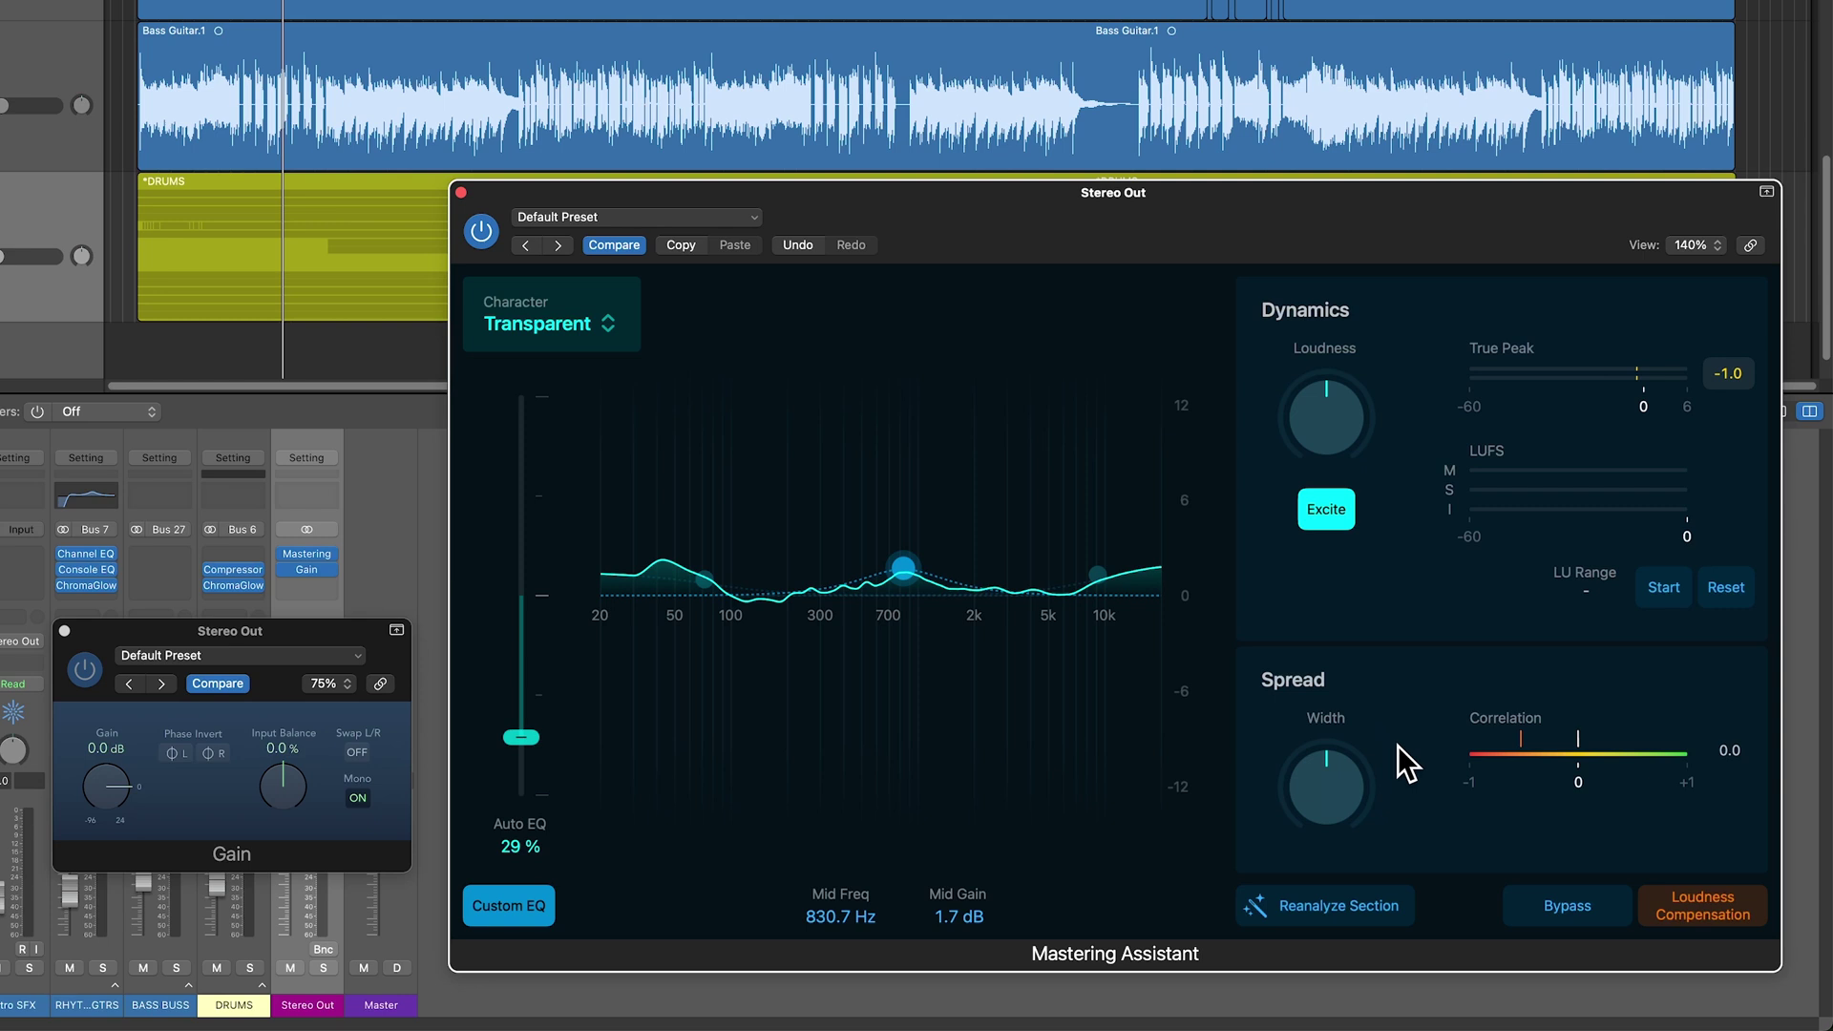
key("space")
left_click(1332, 787)
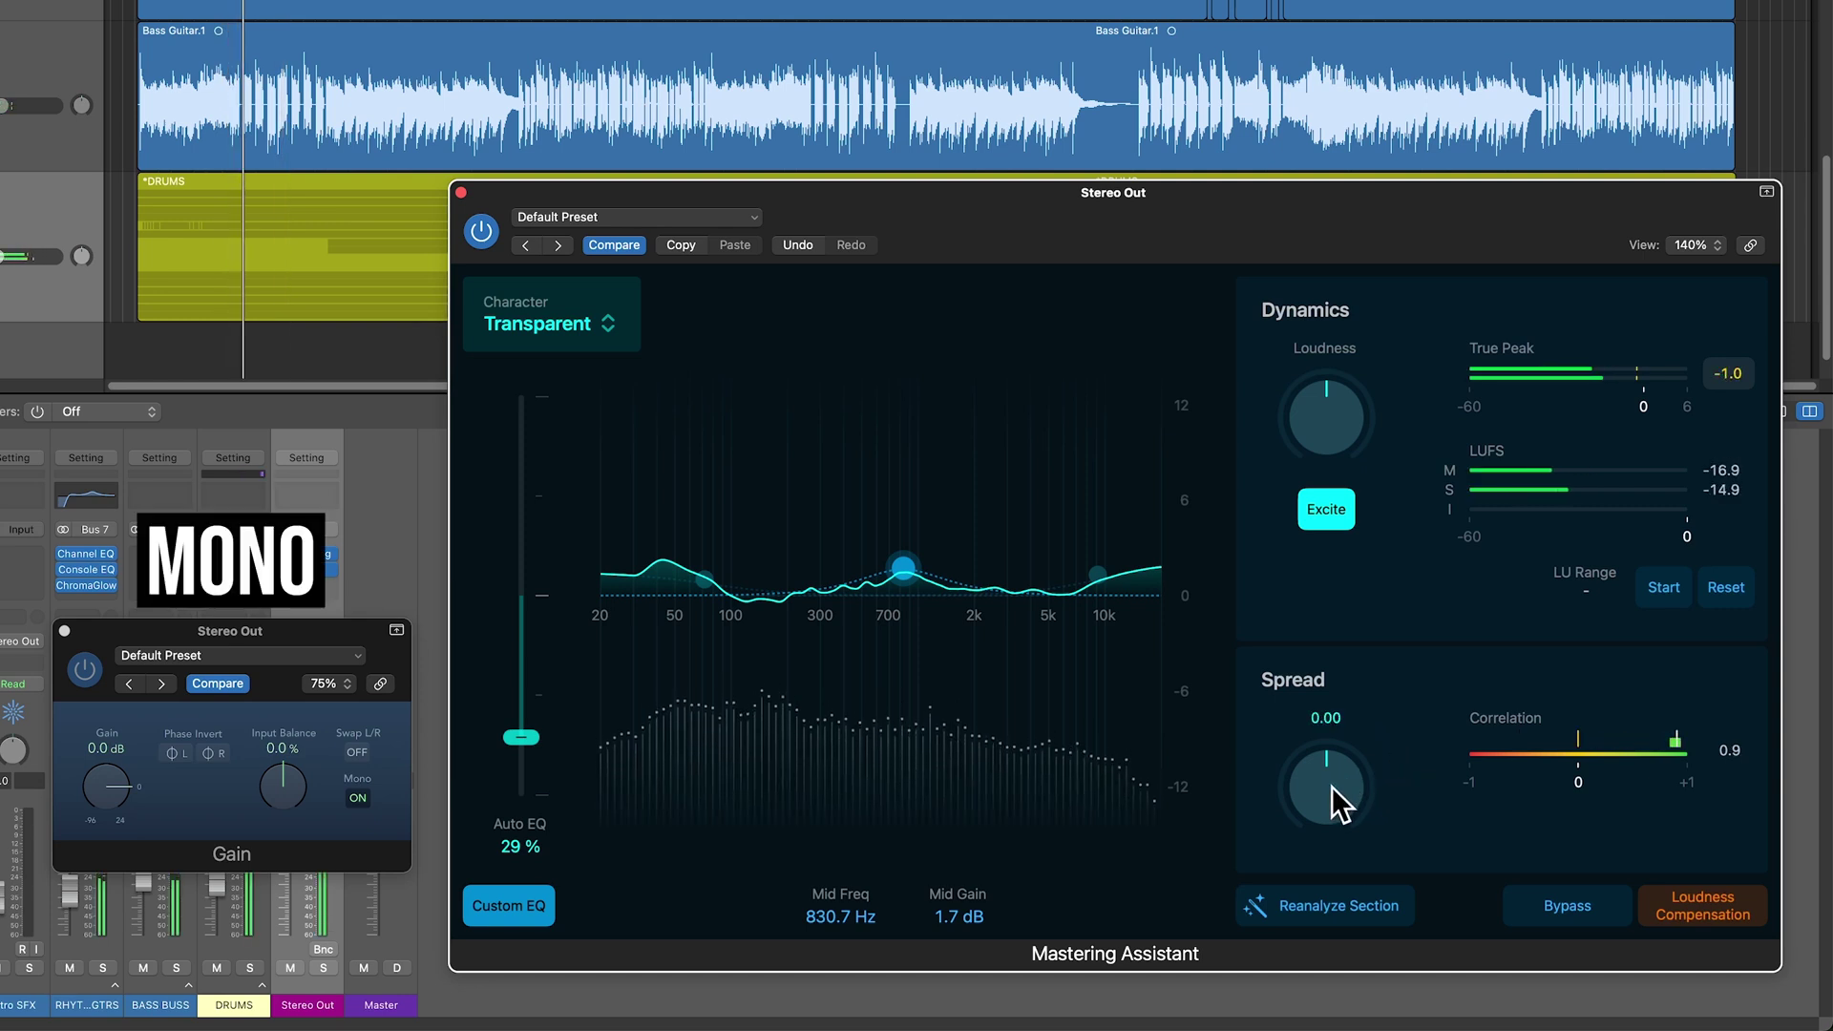
left_click_drag(1331, 787, 1343, 550)
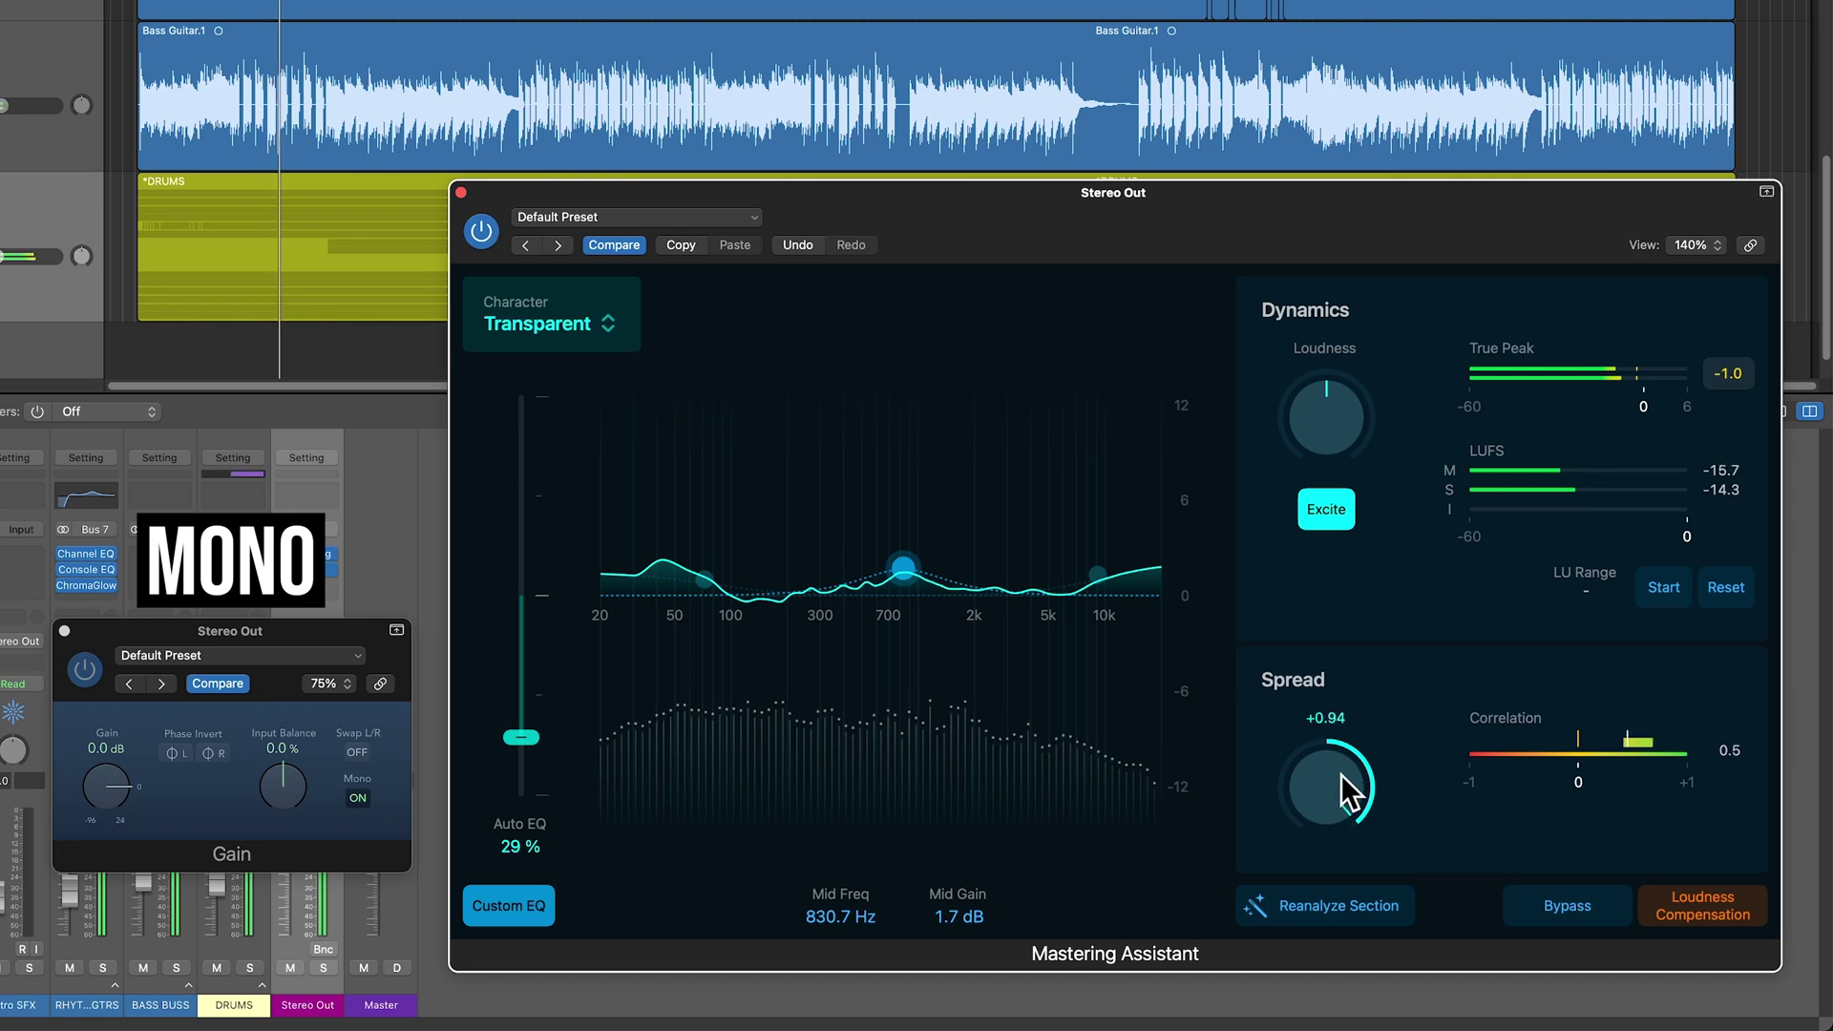
left_click_drag(1340, 775, 1369, 661)
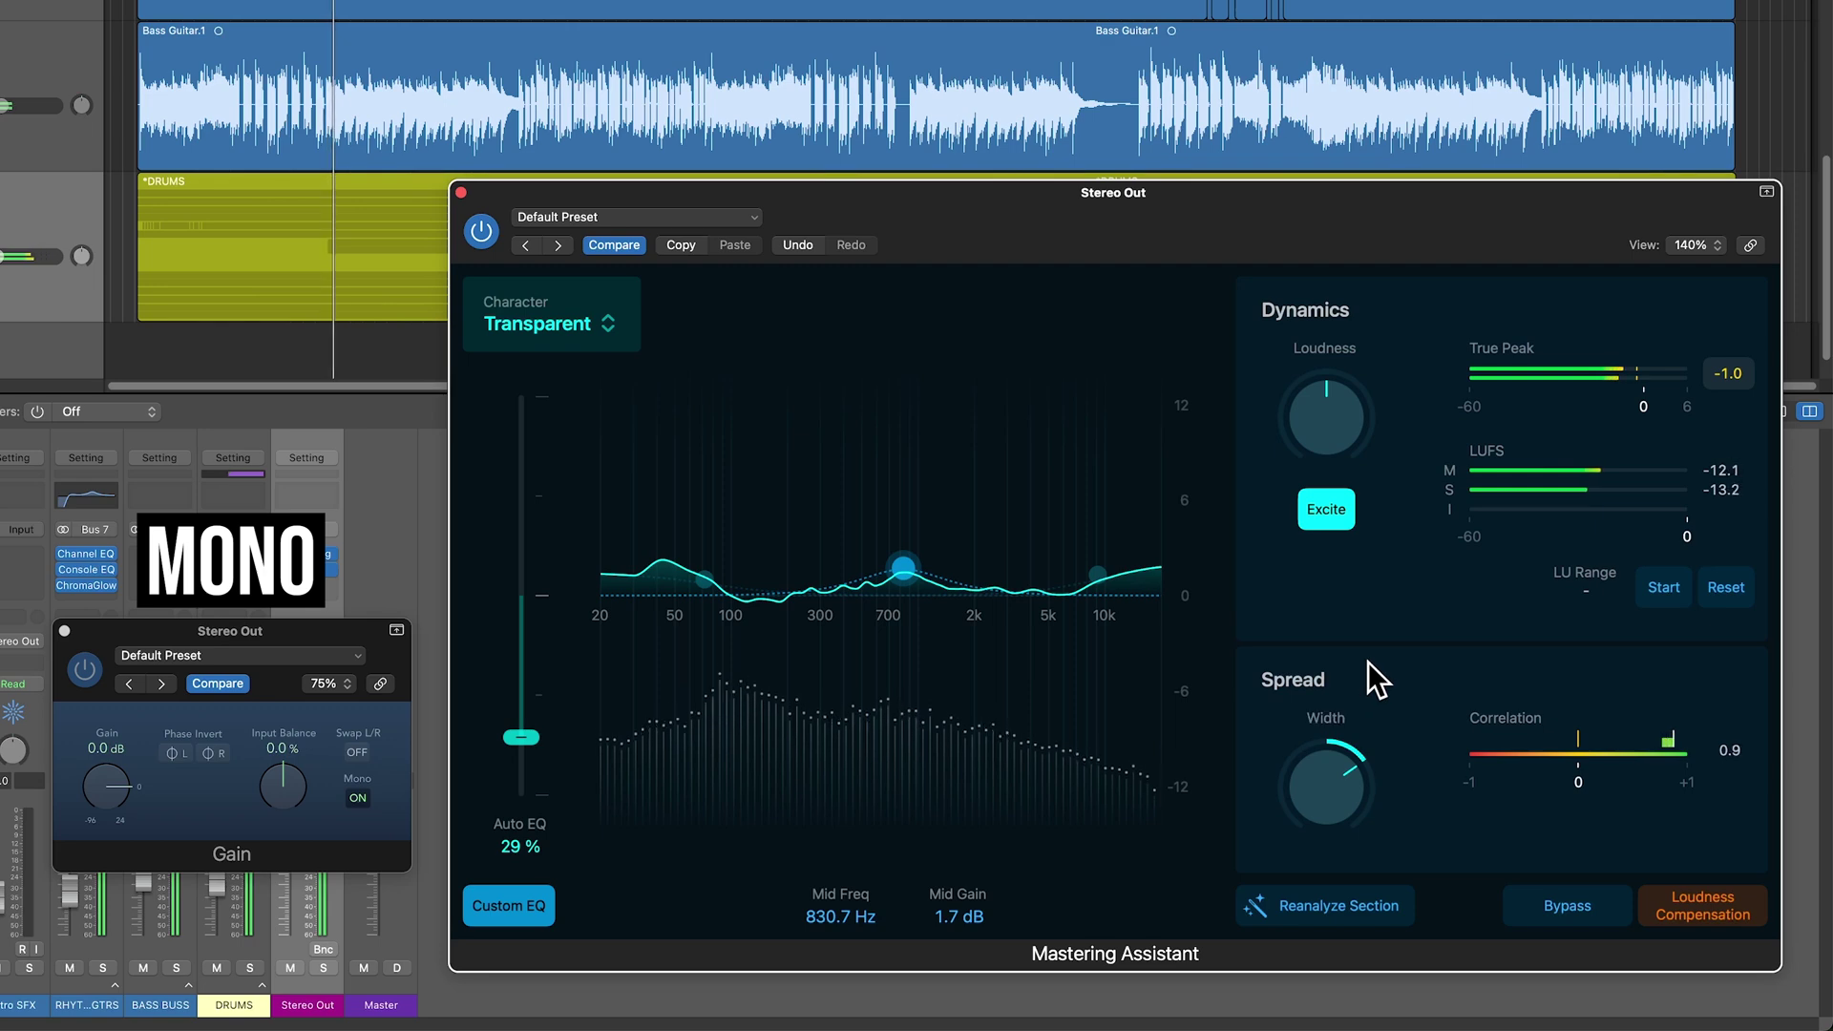
key("space")
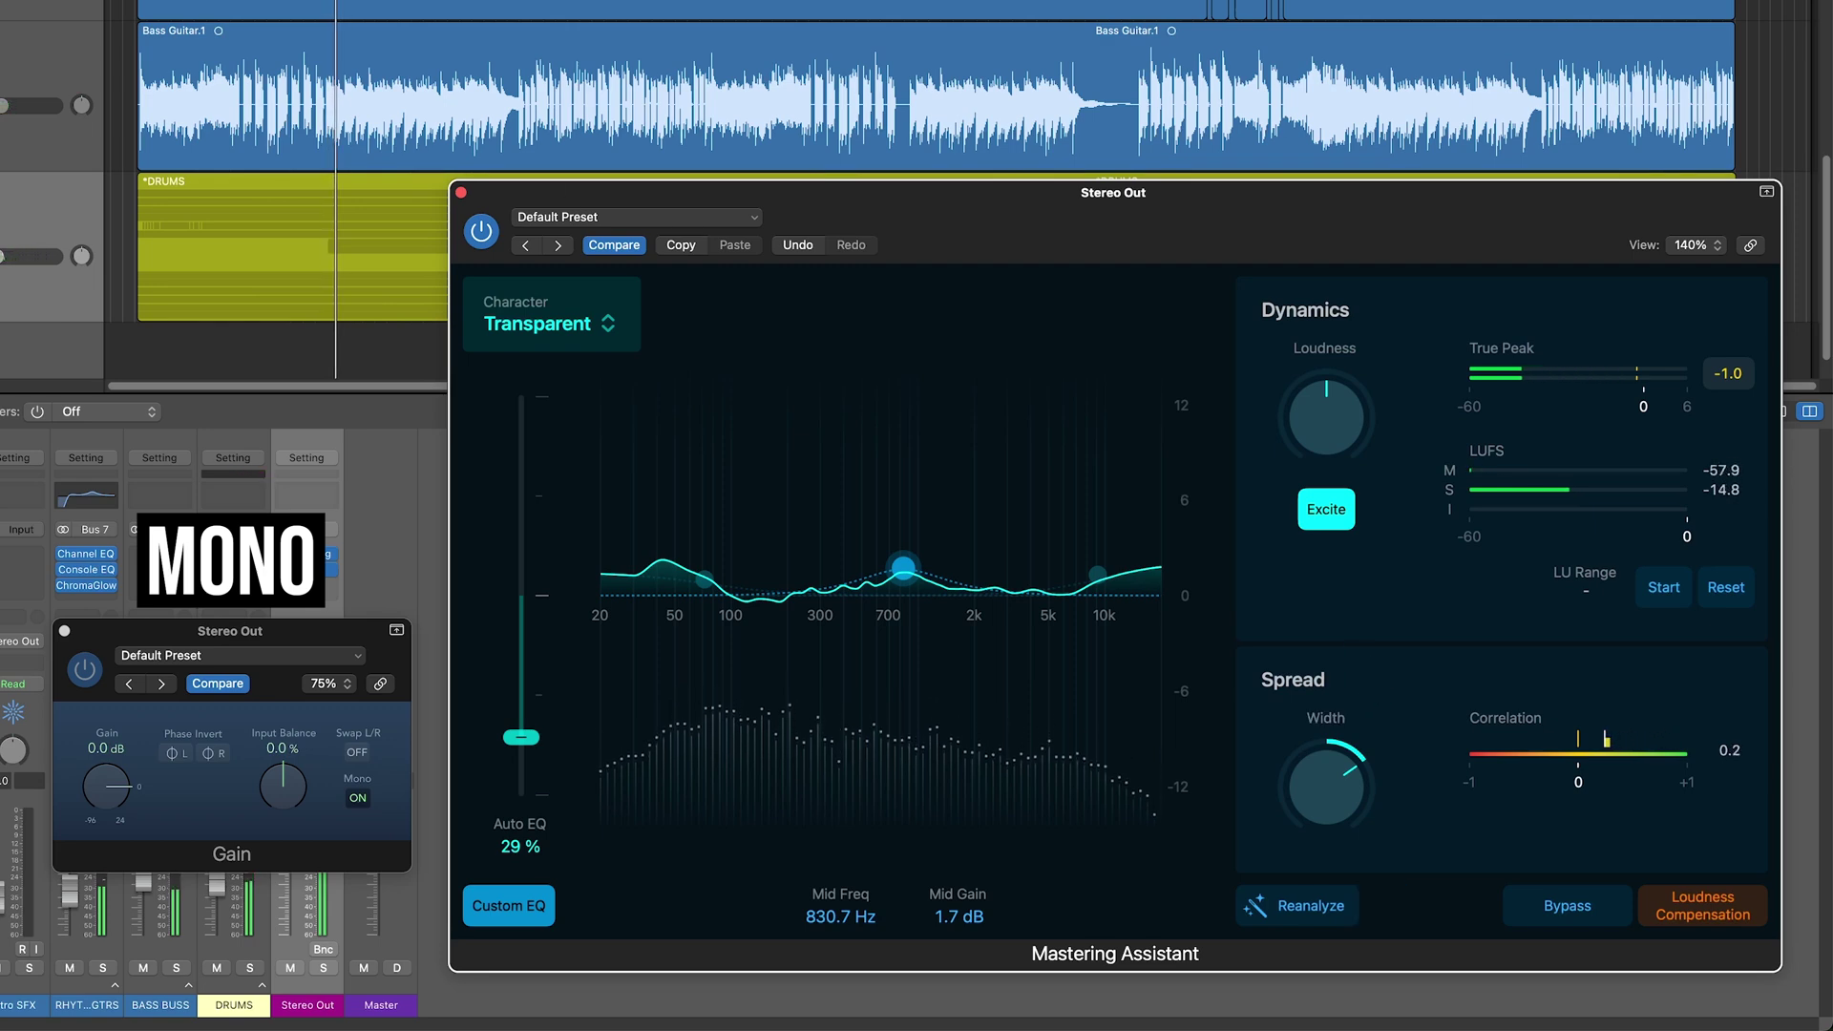
Step: Set the Spread width to +0.43 and play the section in mono while pushing the width to its maximum
key("space")
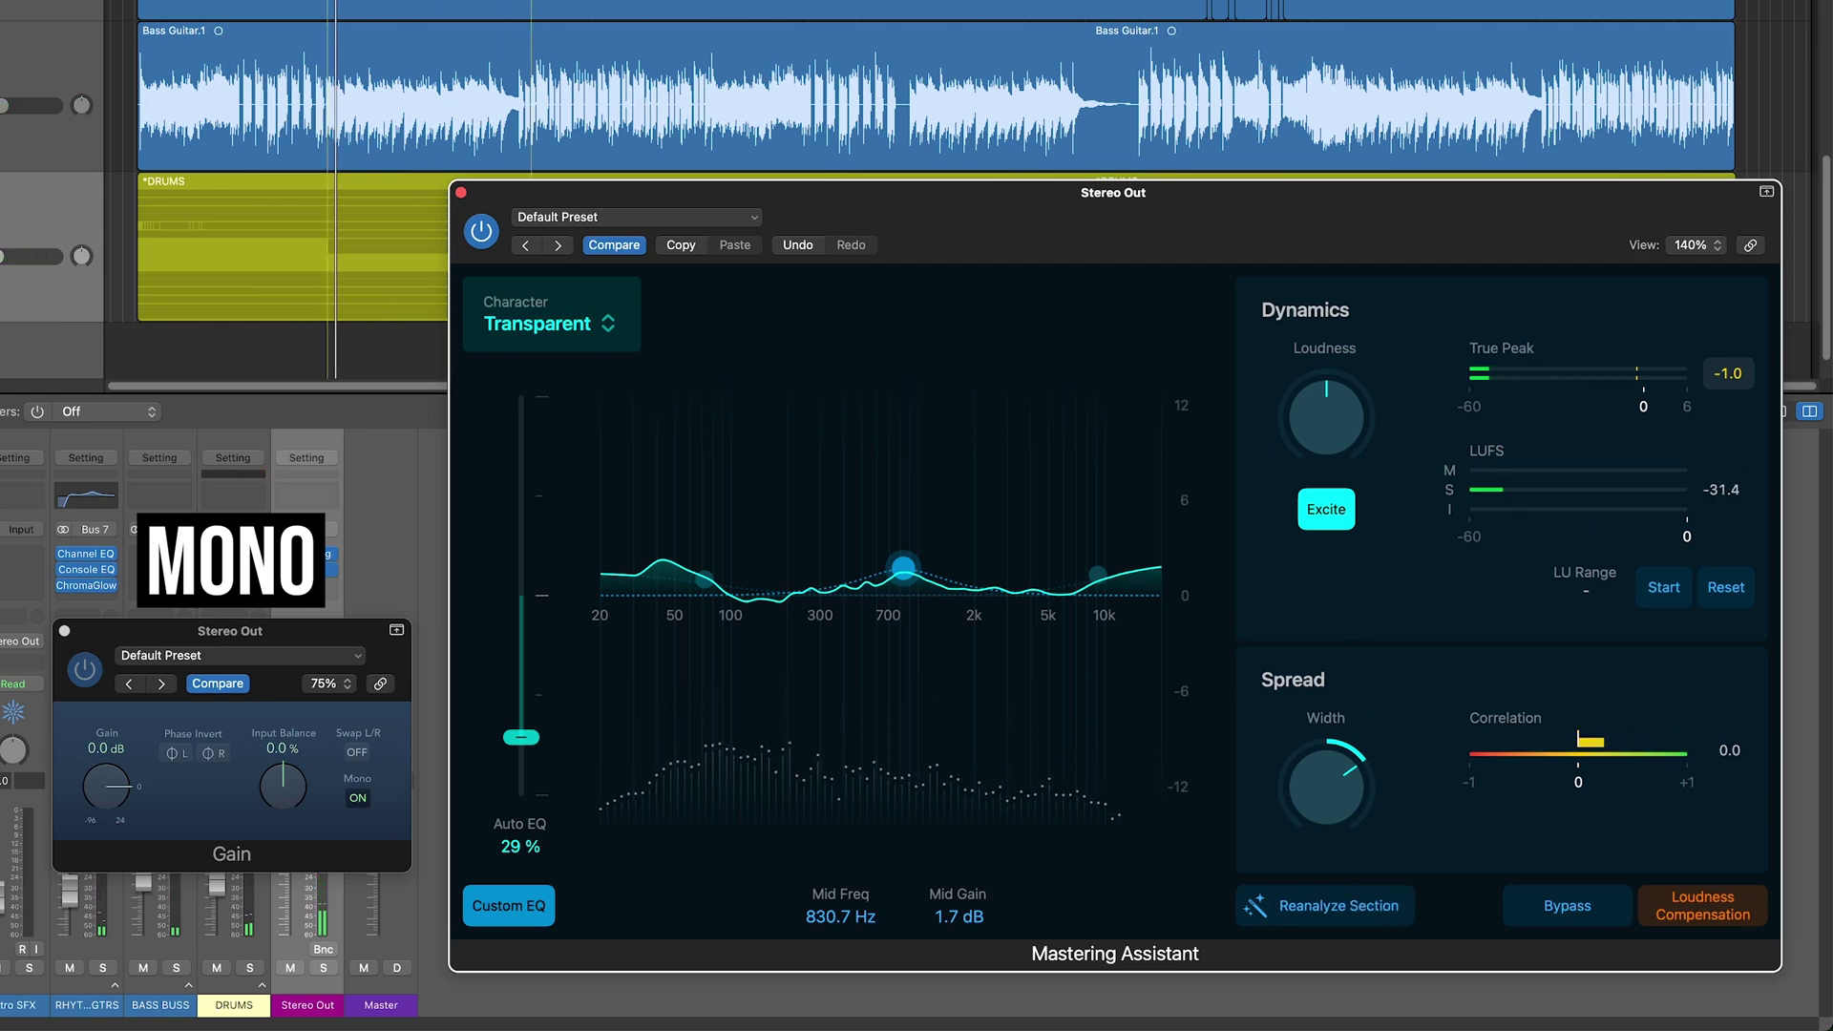
key("space")
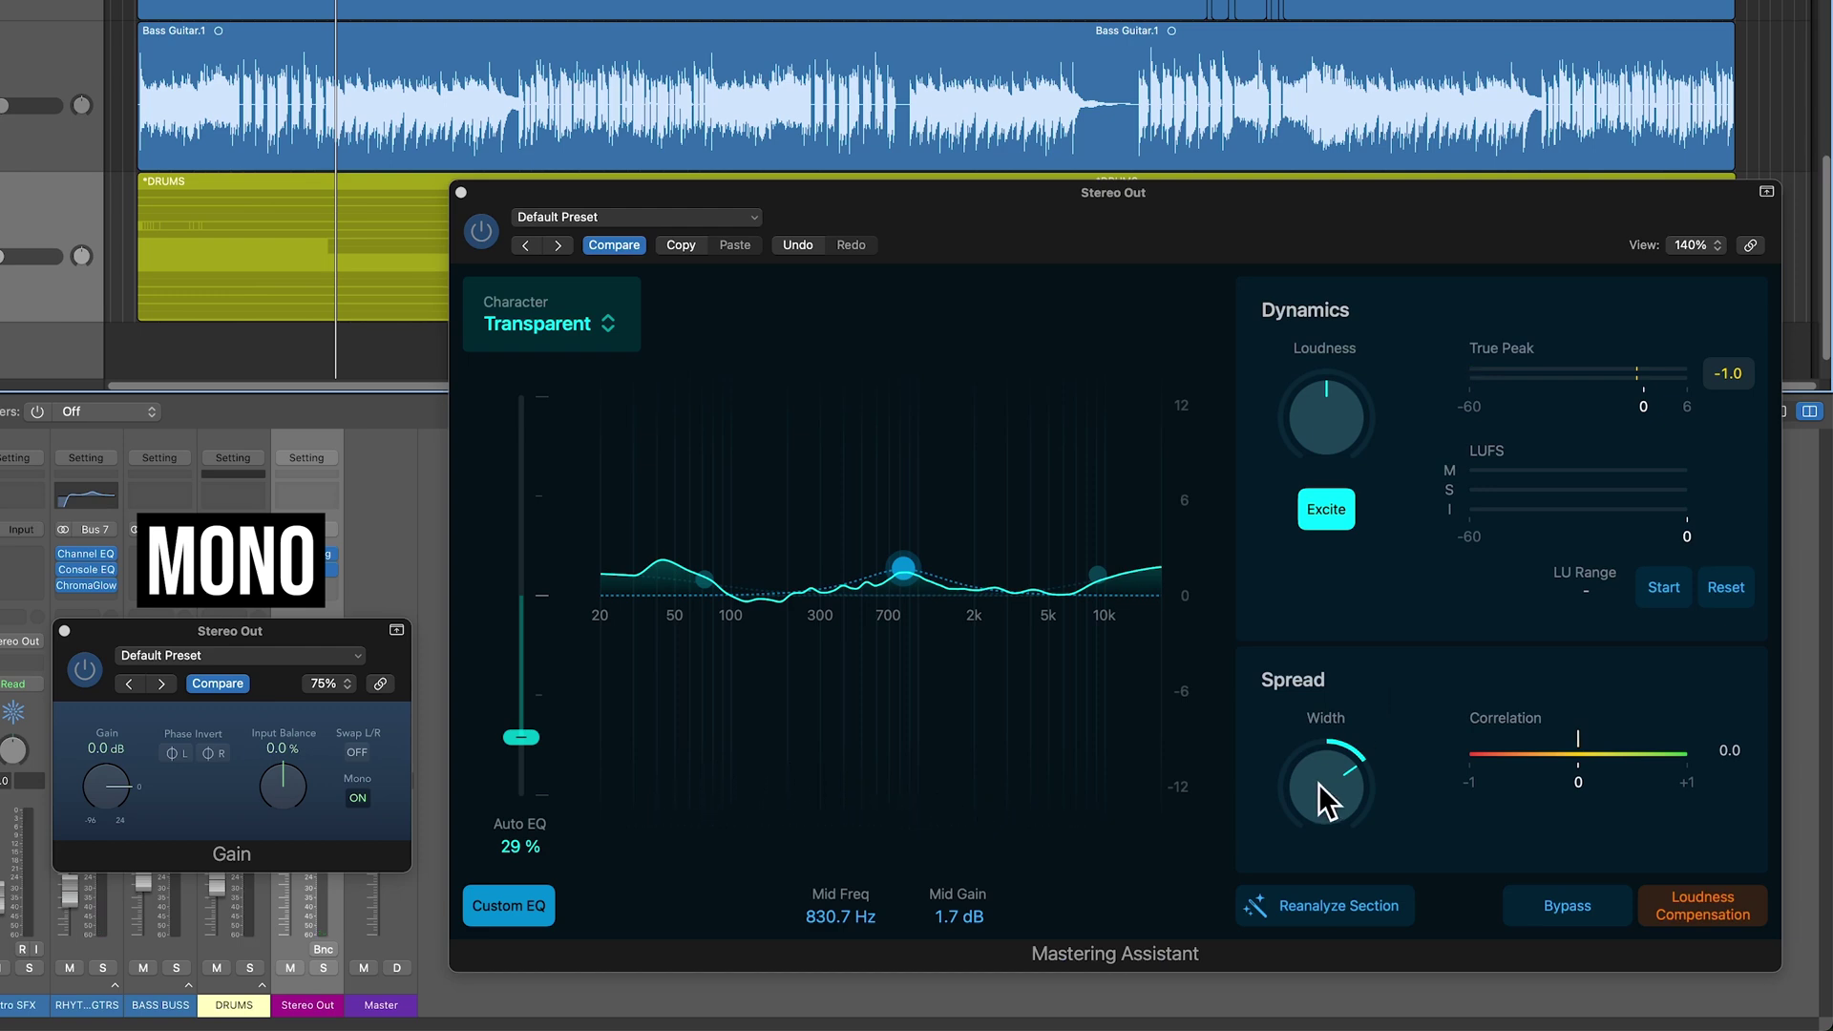
left_click_drag(1319, 783, 1327, 788)
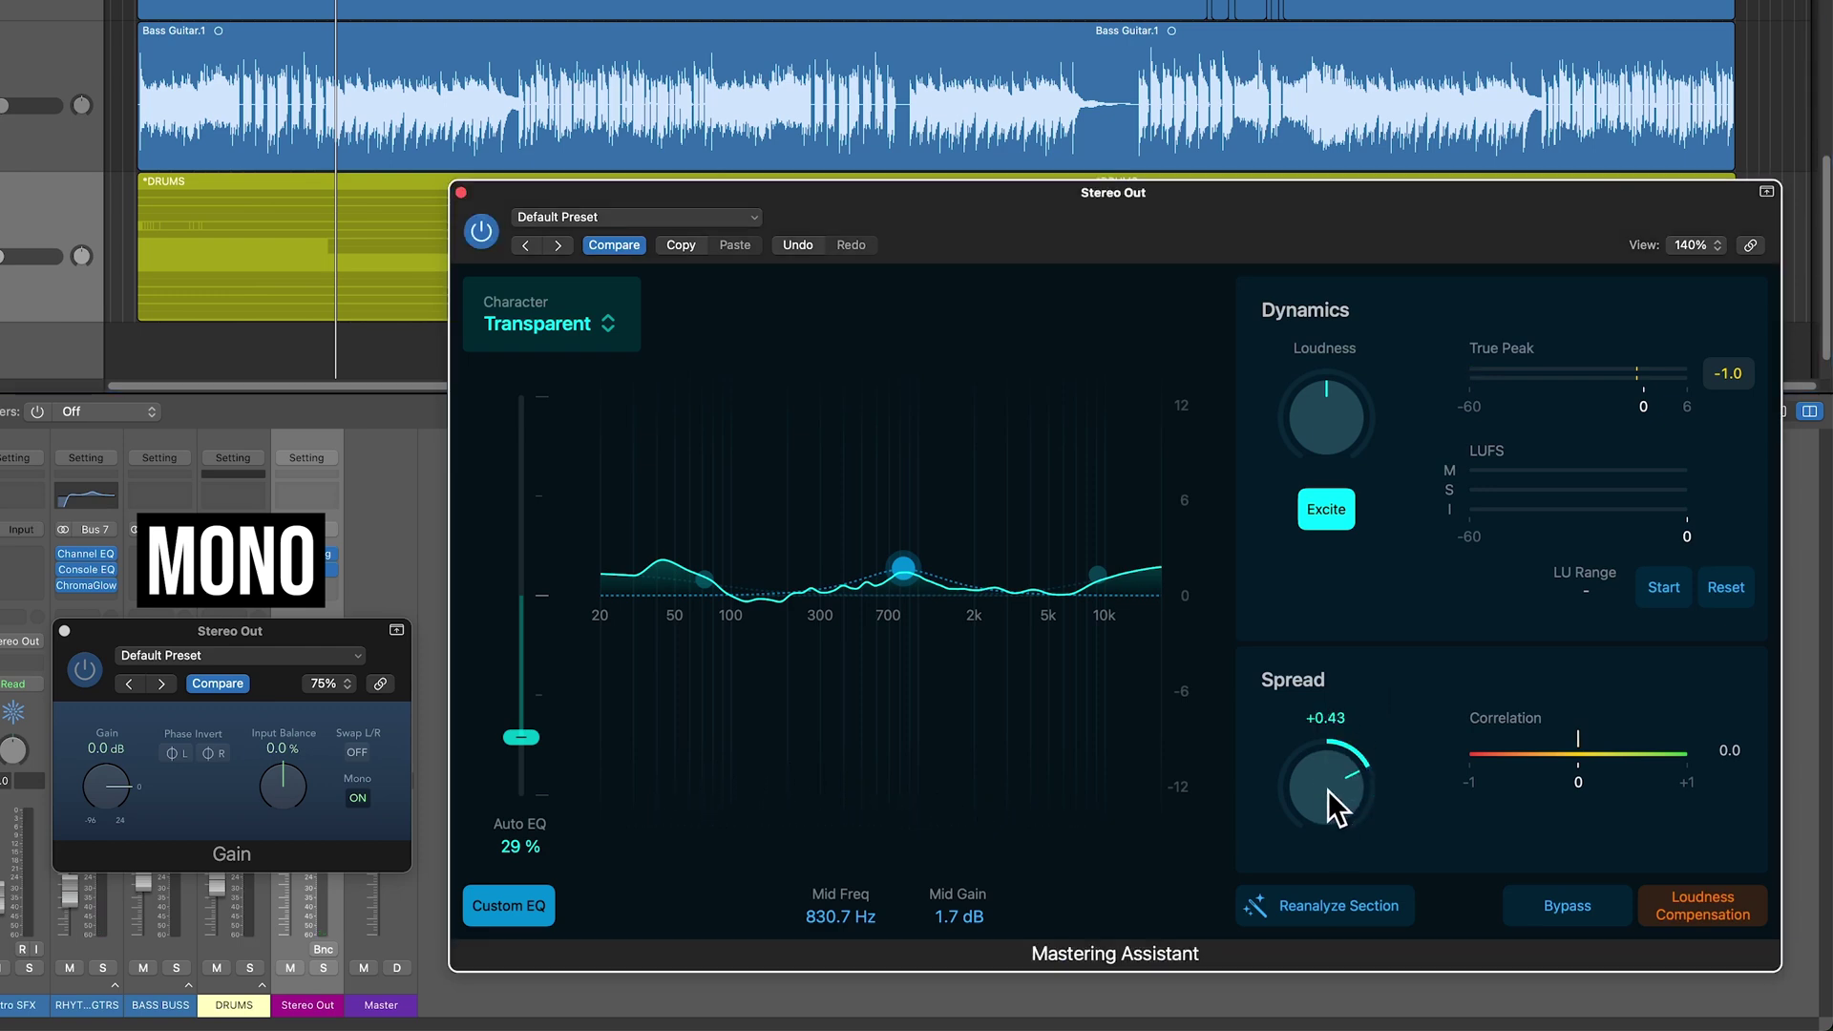
key("space")
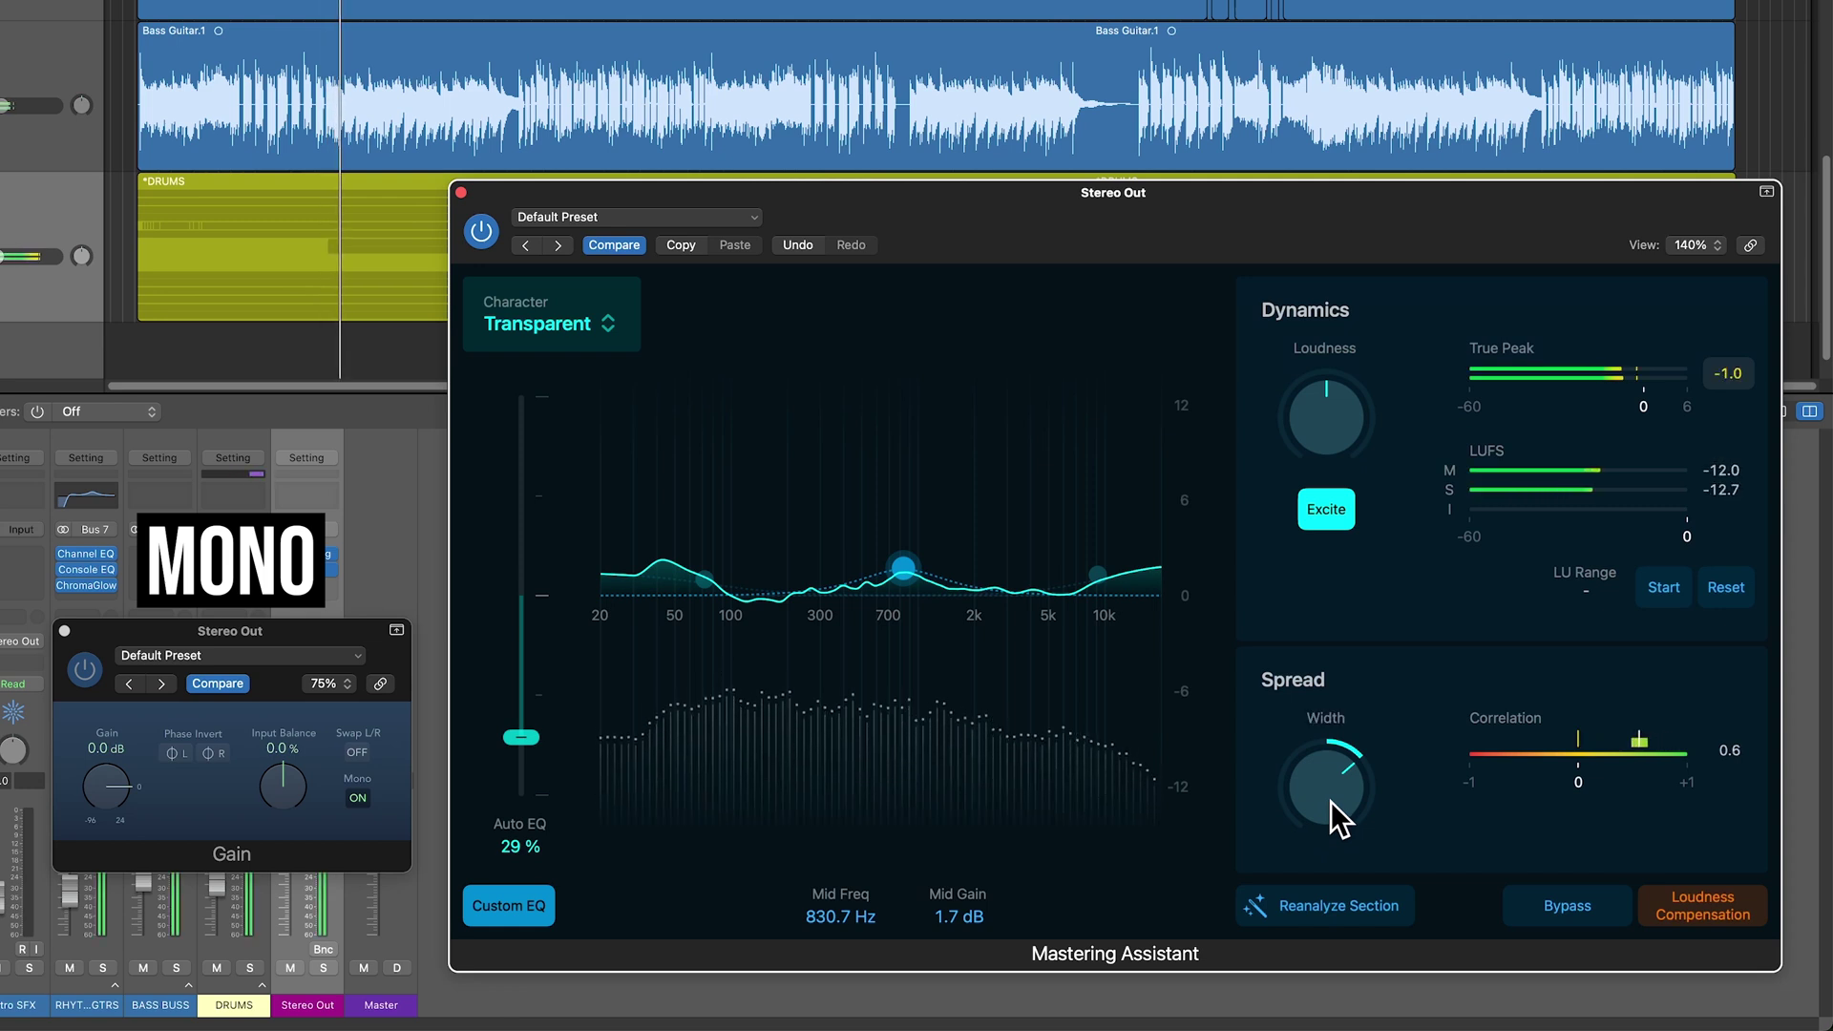
left_click_drag(1330, 800, 1327, 615)
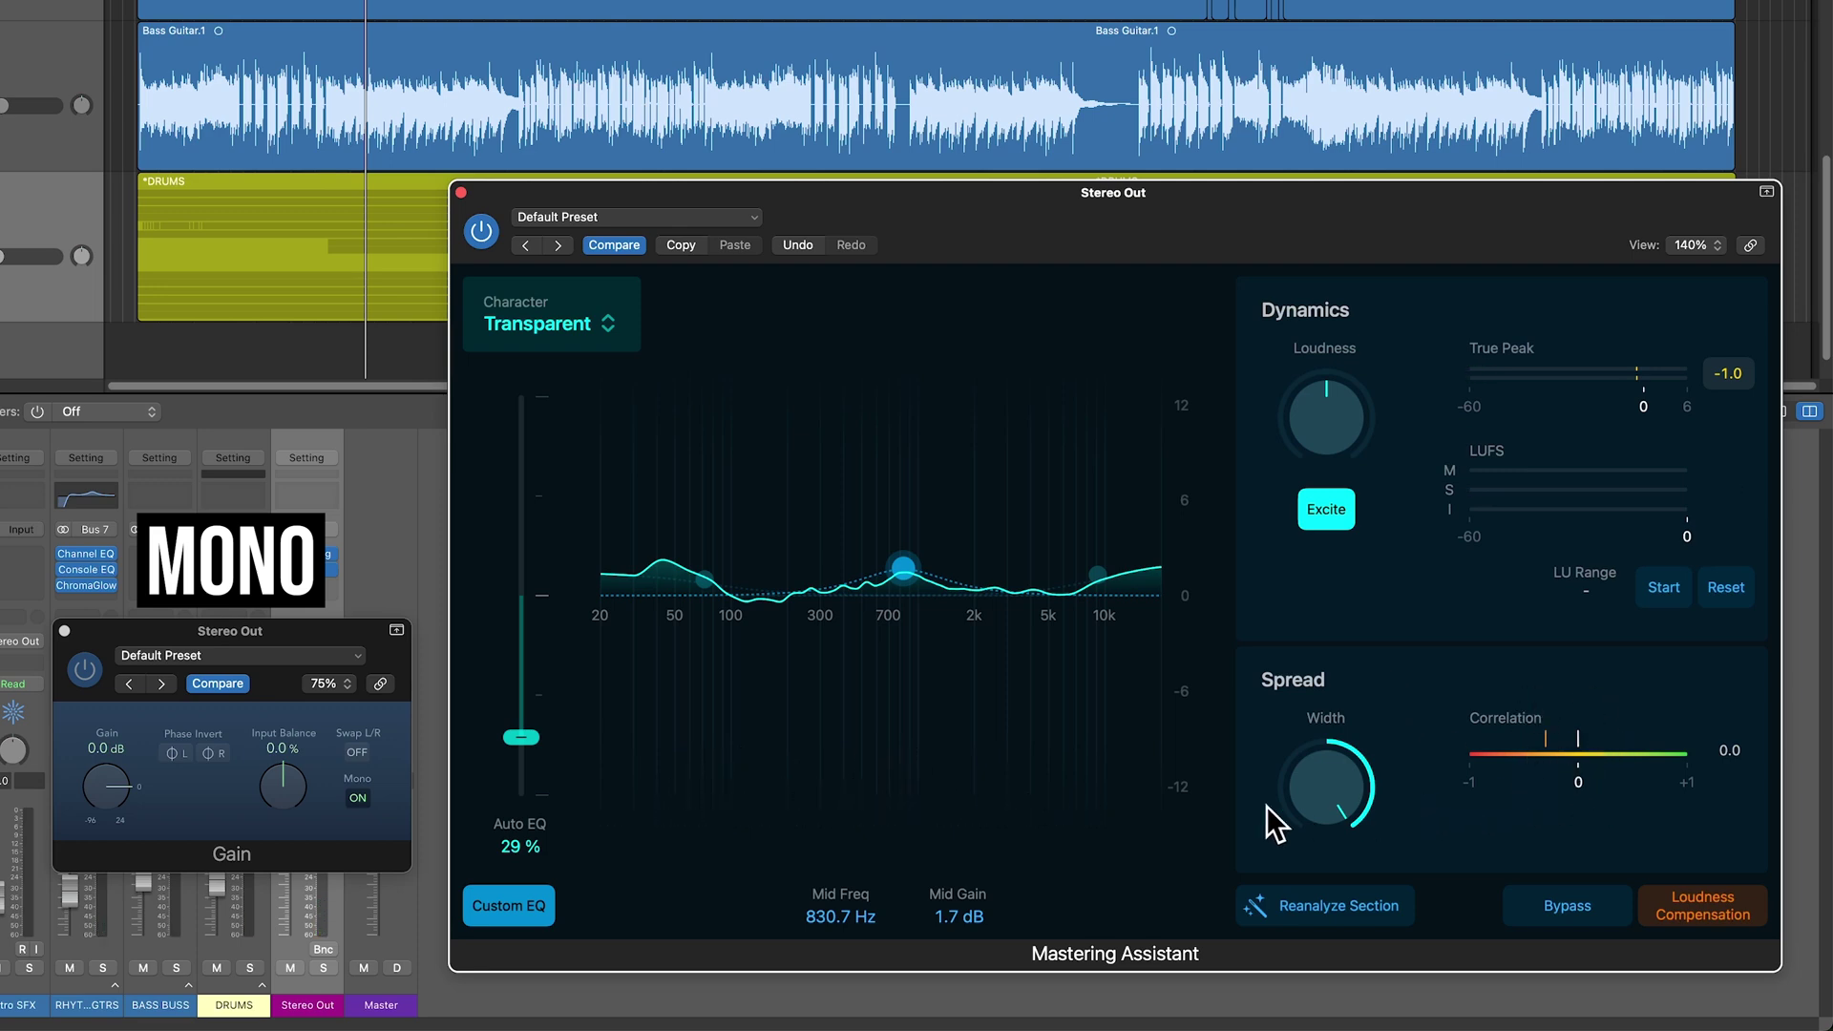
Step: Turn the Gain plug-in's Mono off and lower the Spread width to +0.54
left_click(355, 800)
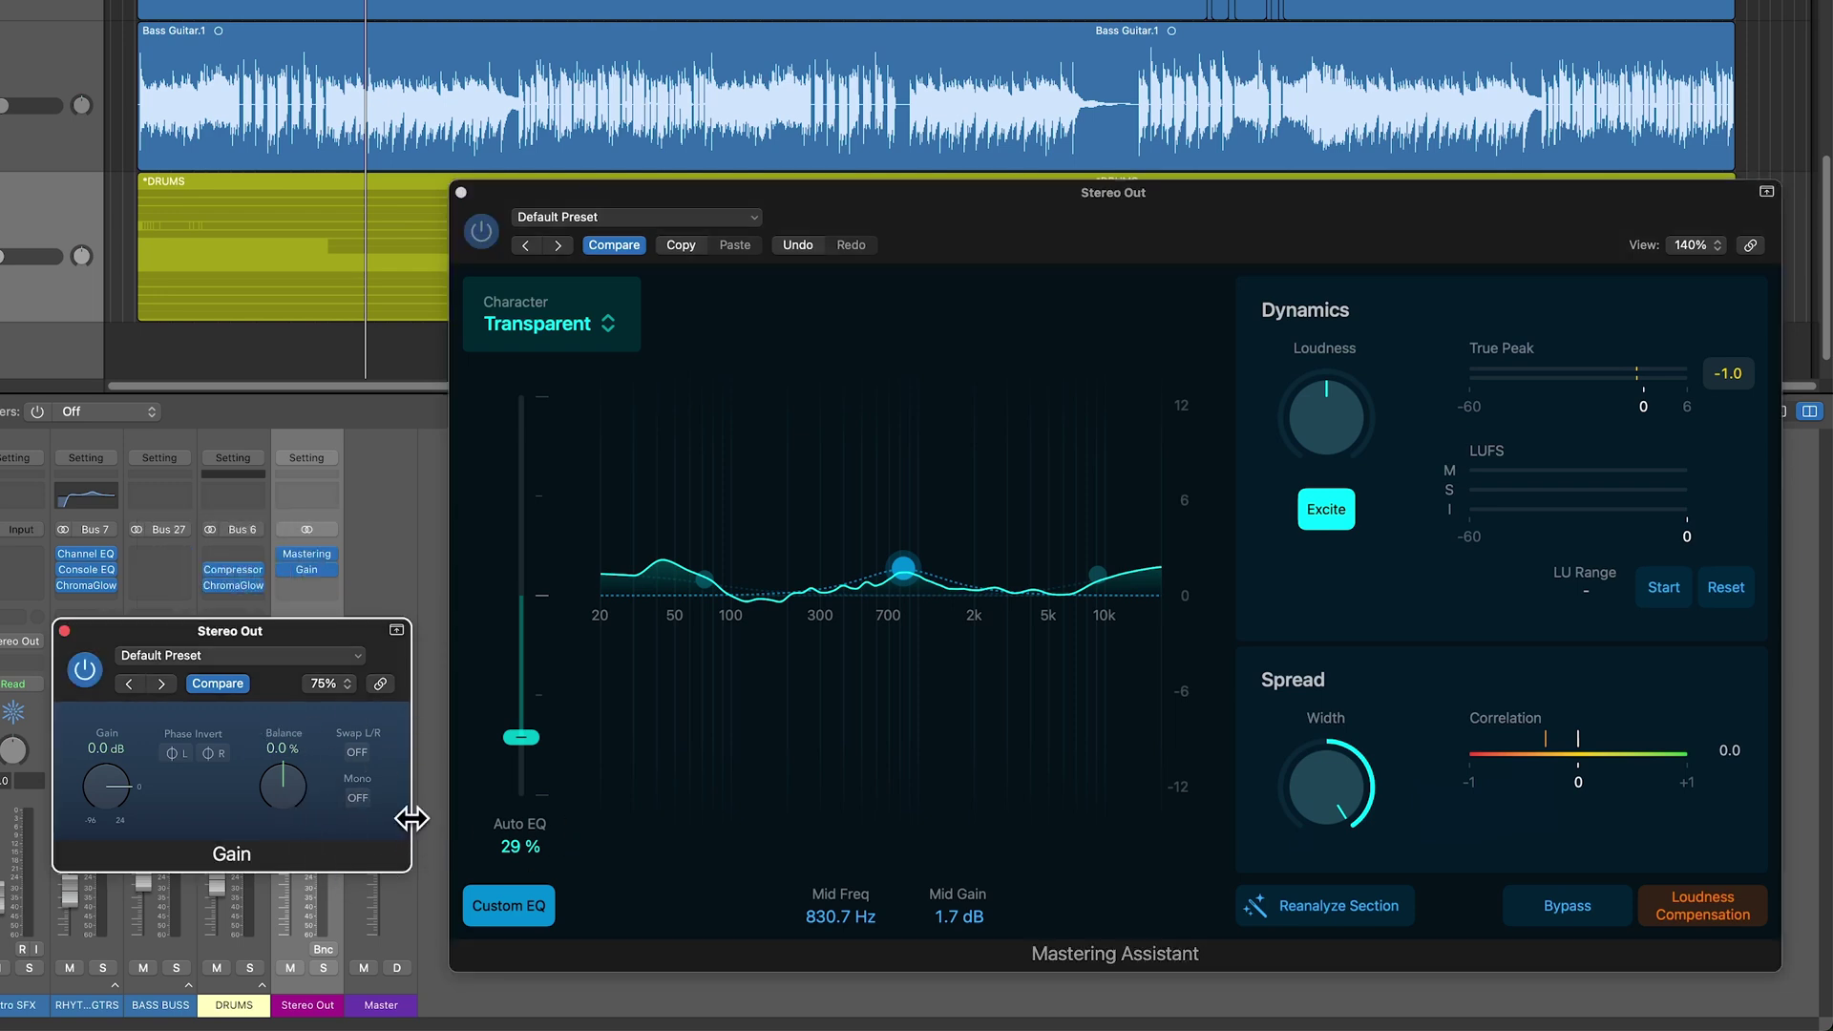
left_click_drag(1279, 805, 1308, 876)
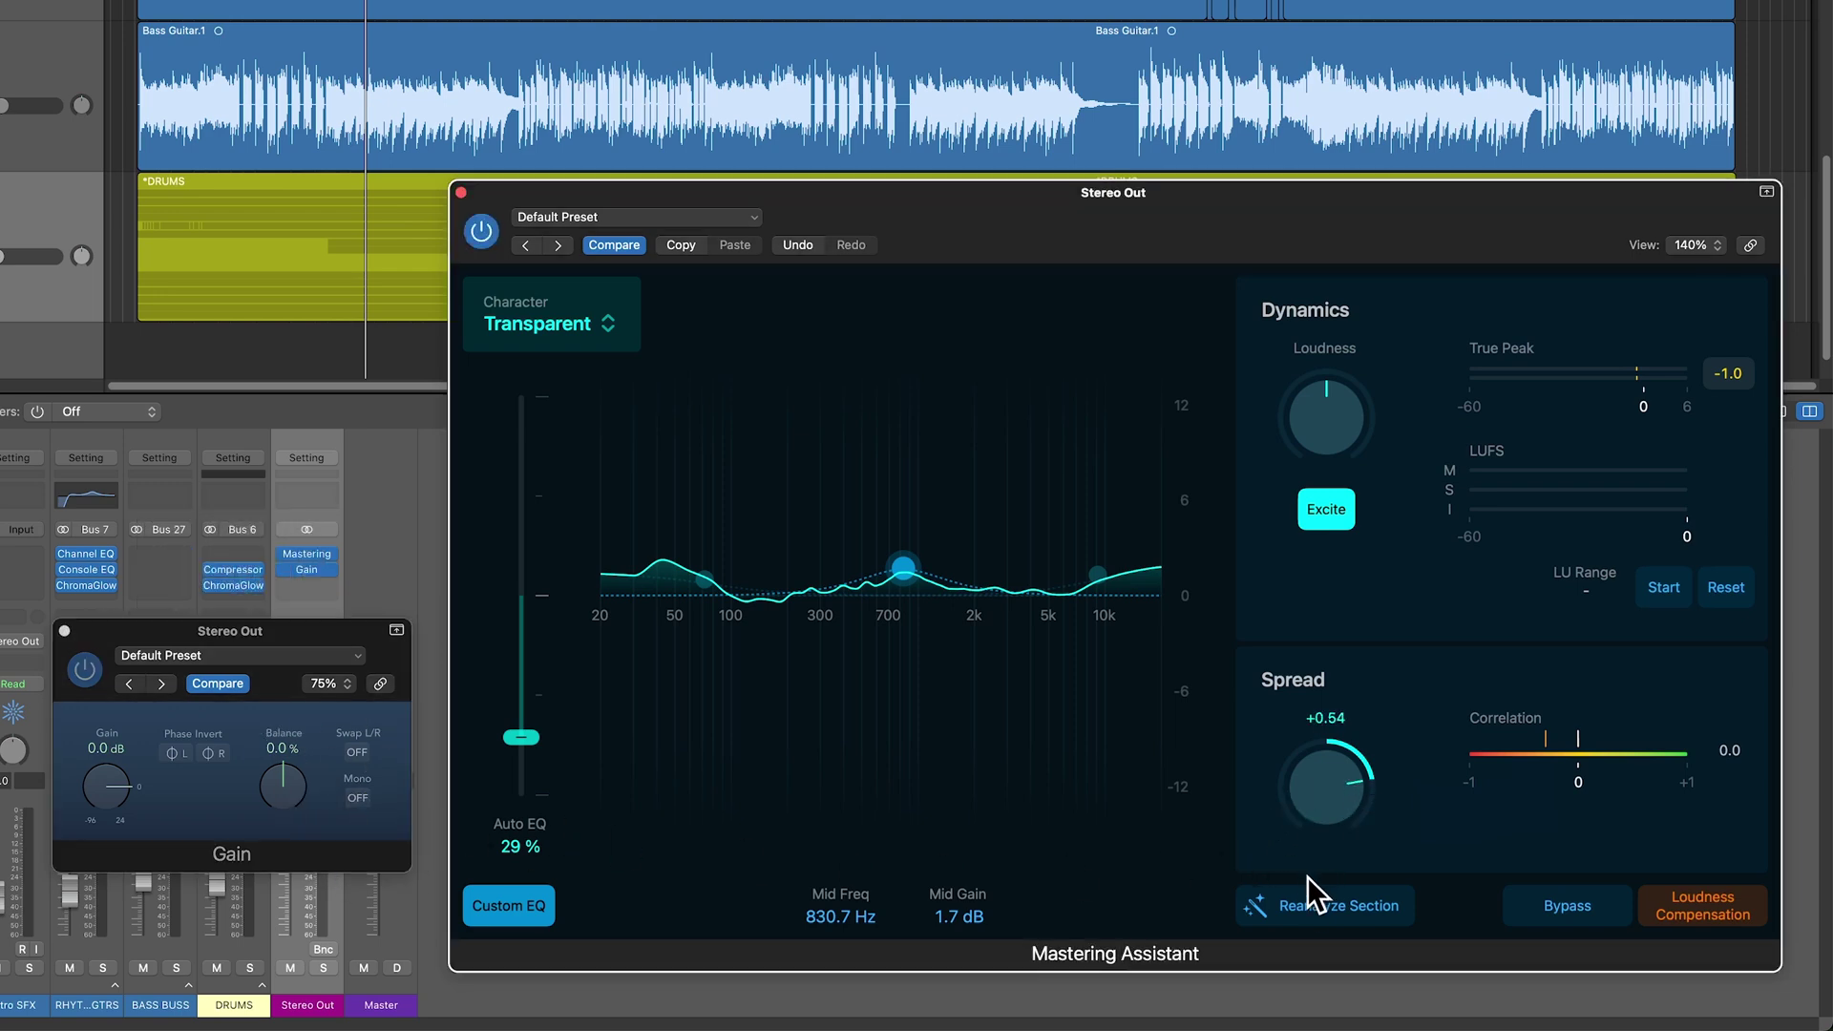
Step: Play the section, lower the Spread width to +0.40, and reduce it to +0.26 with the Gain plug-in's Mono on
key("space")
left_click_drag(1328, 812, 1348, 735)
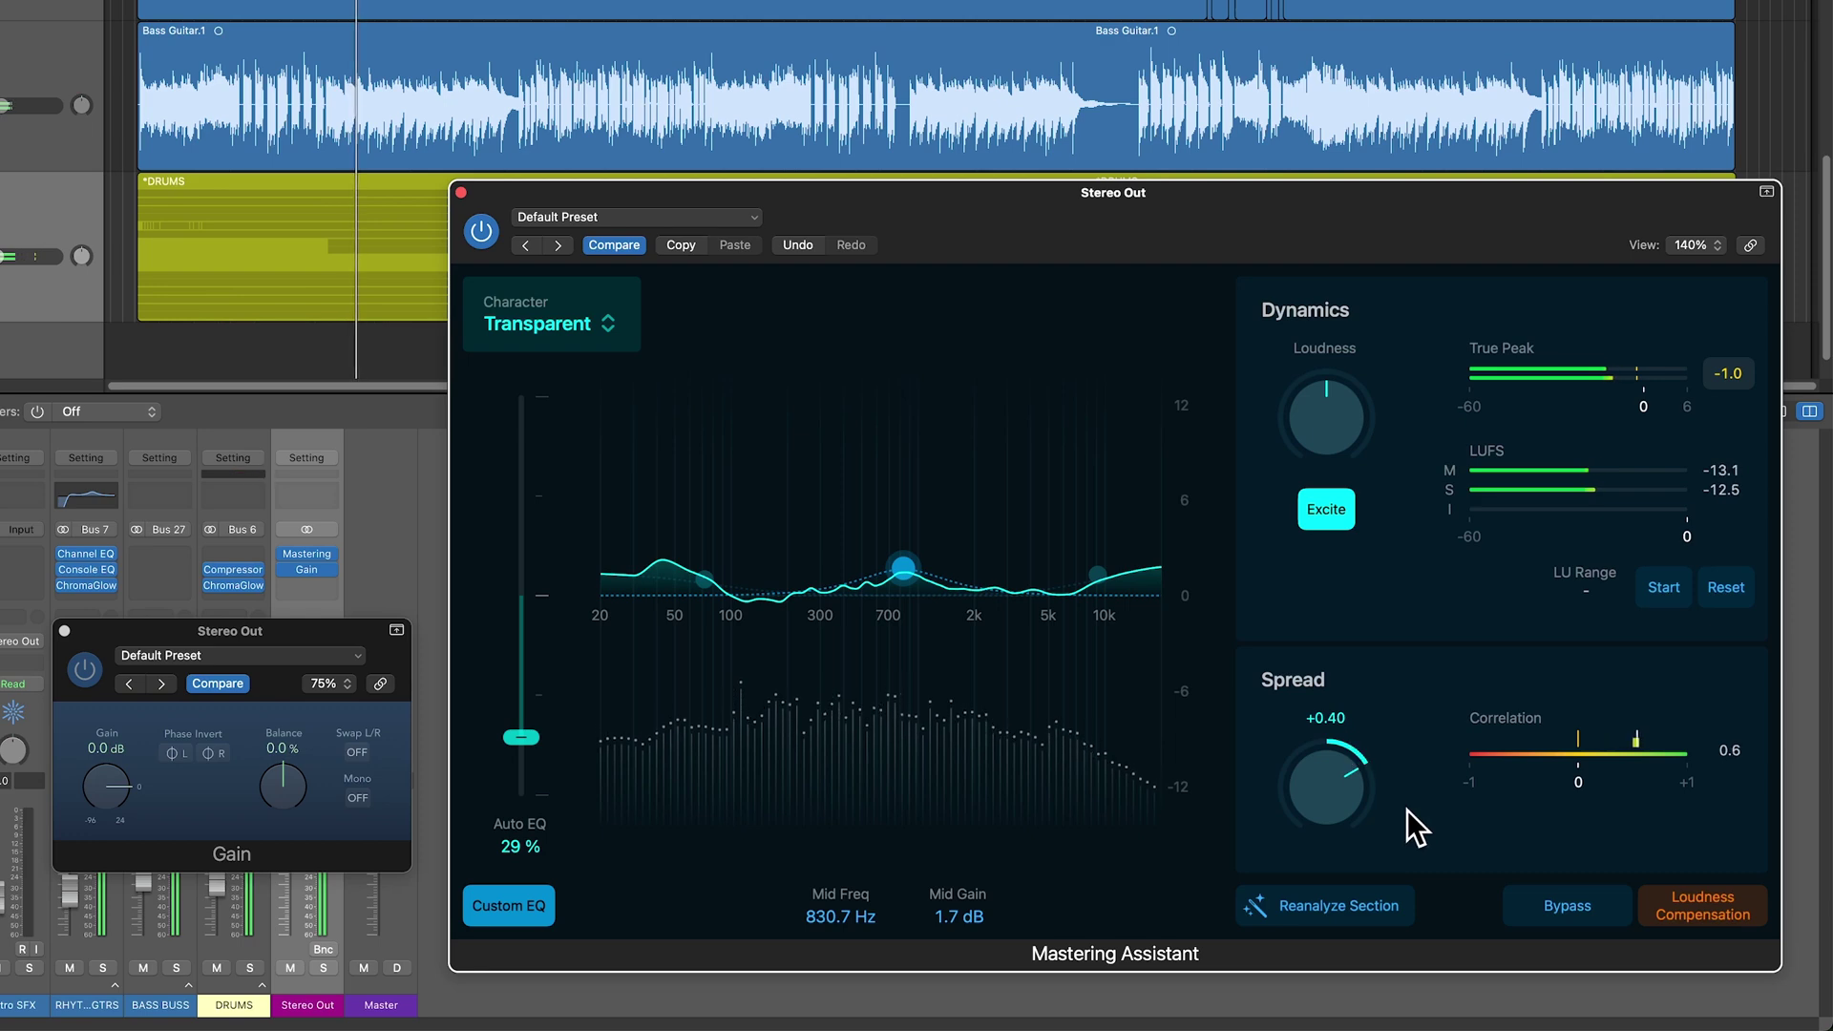
left_click(364, 792)
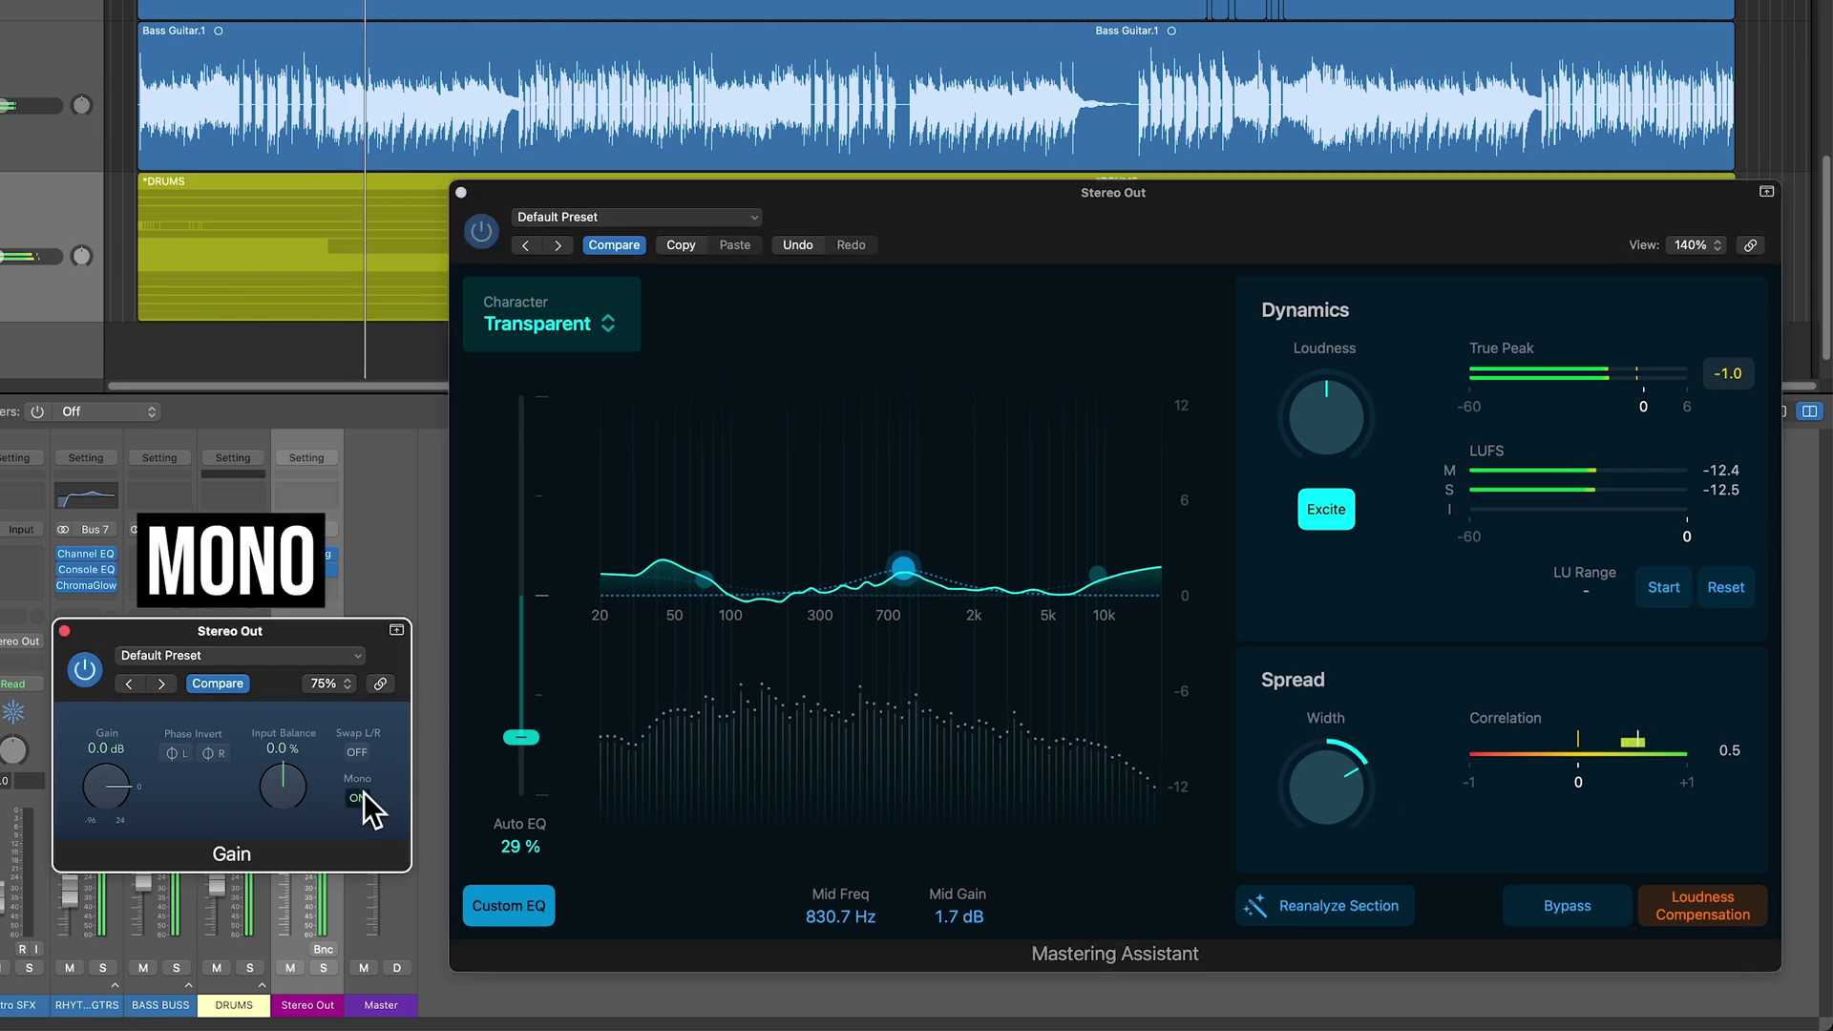
left_click(1337, 788)
left_click_drag(1337, 788, 1333, 805)
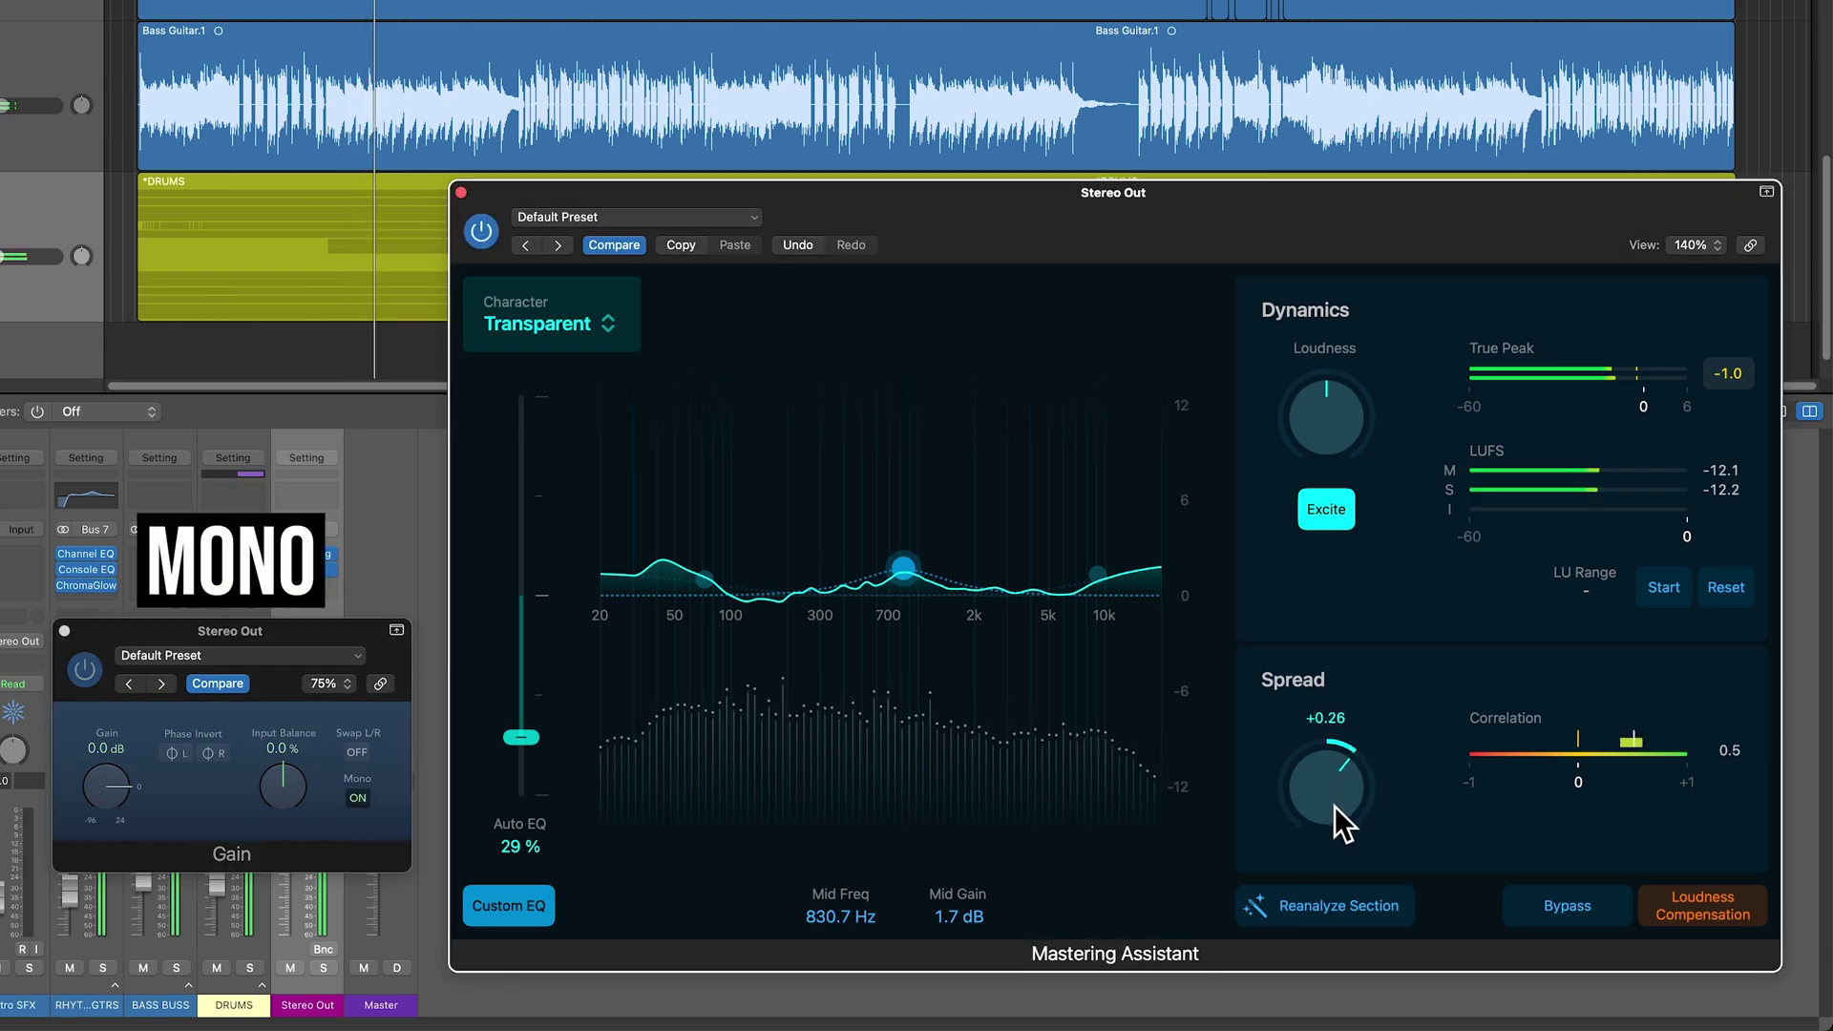
Step: Turn the Gain plug-in's Mono off and lower the Spread width to about +0.20
left_click(358, 797)
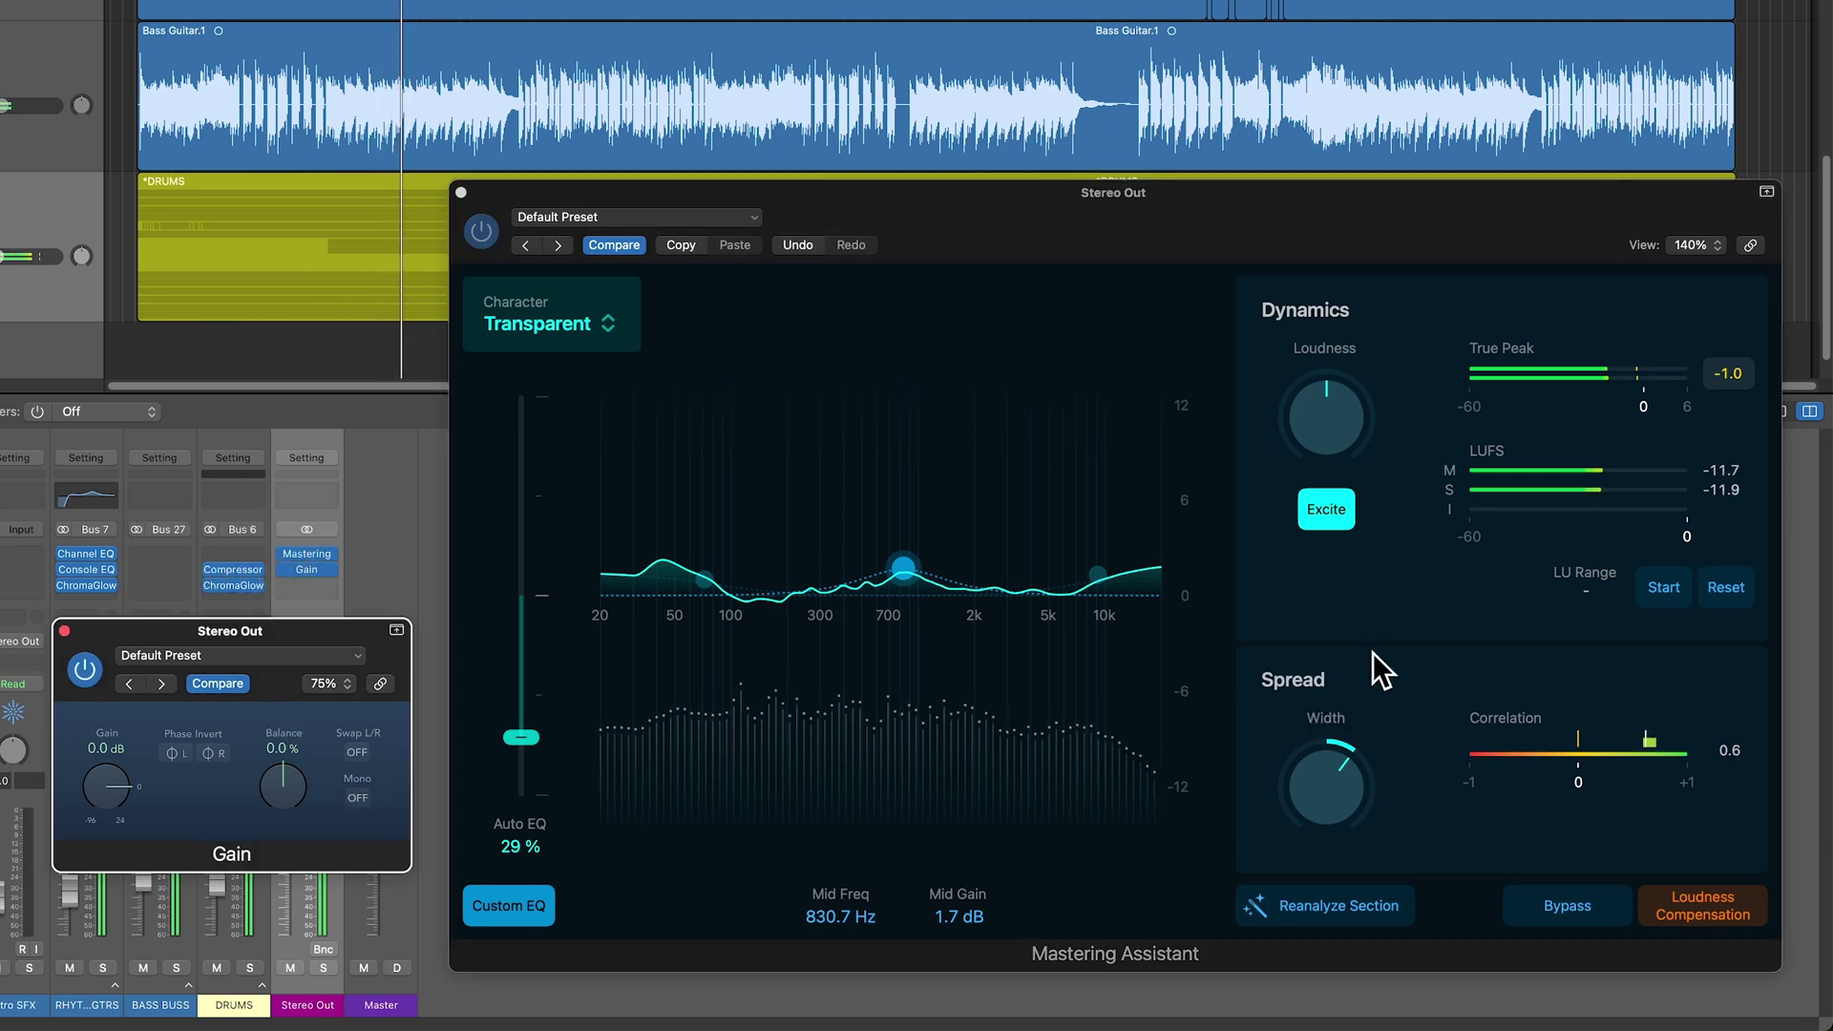
left_click(1344, 821)
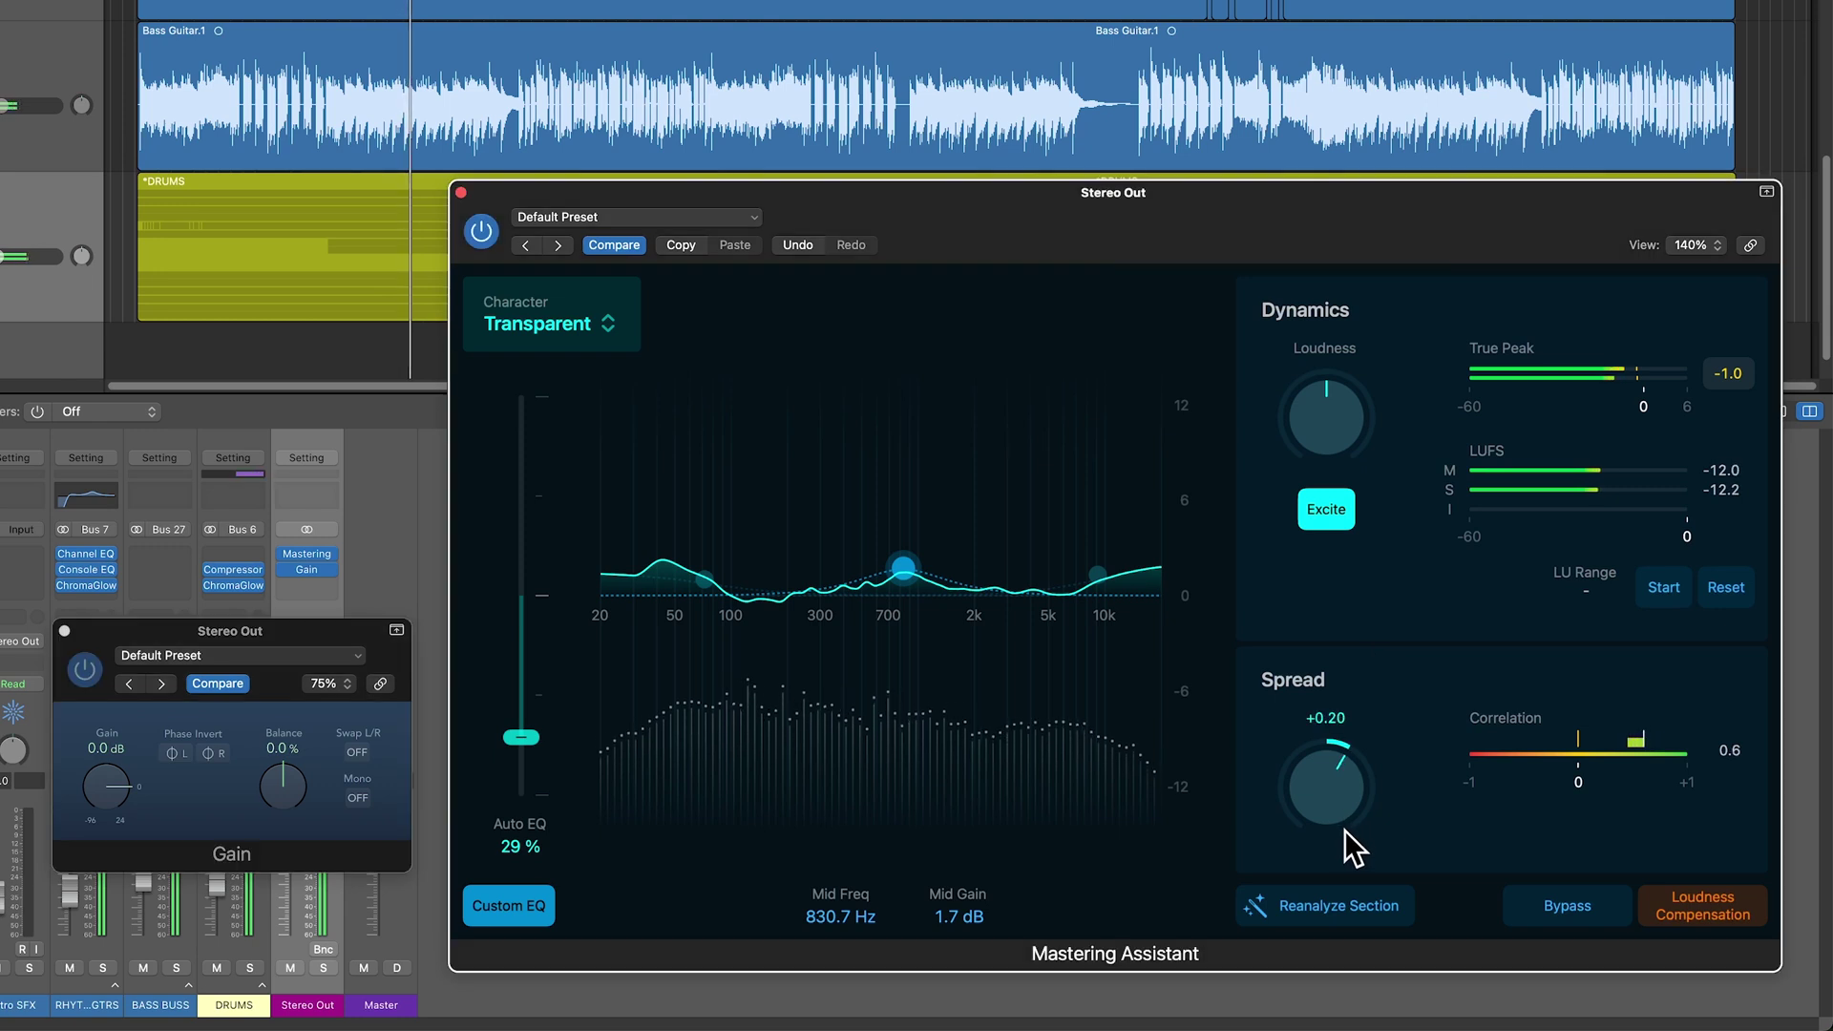
left_click_drag(1331, 789, 1330, 784)
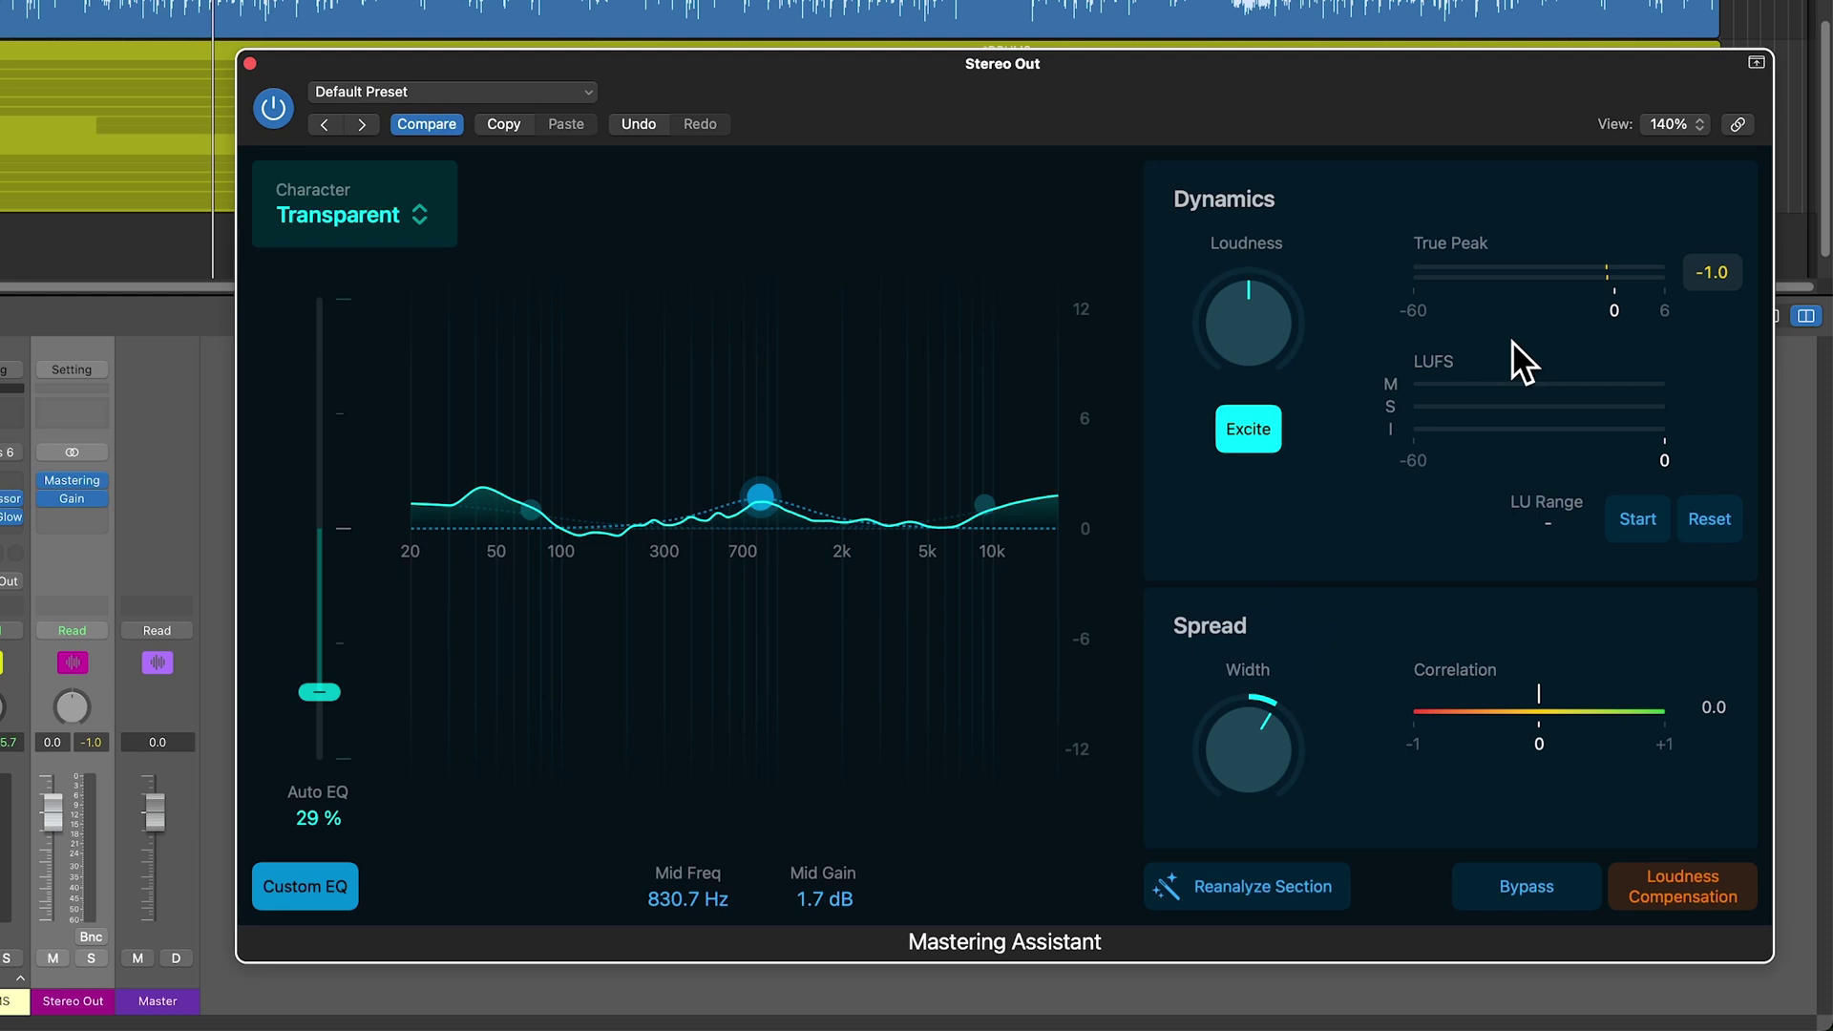
mouse_move(1269, 319)
left_click_drag(1269, 193, 1268, 179)
left_click_drag(1263, 322, 1277, 359)
left_click_drag(1248, 302, 1257, 365)
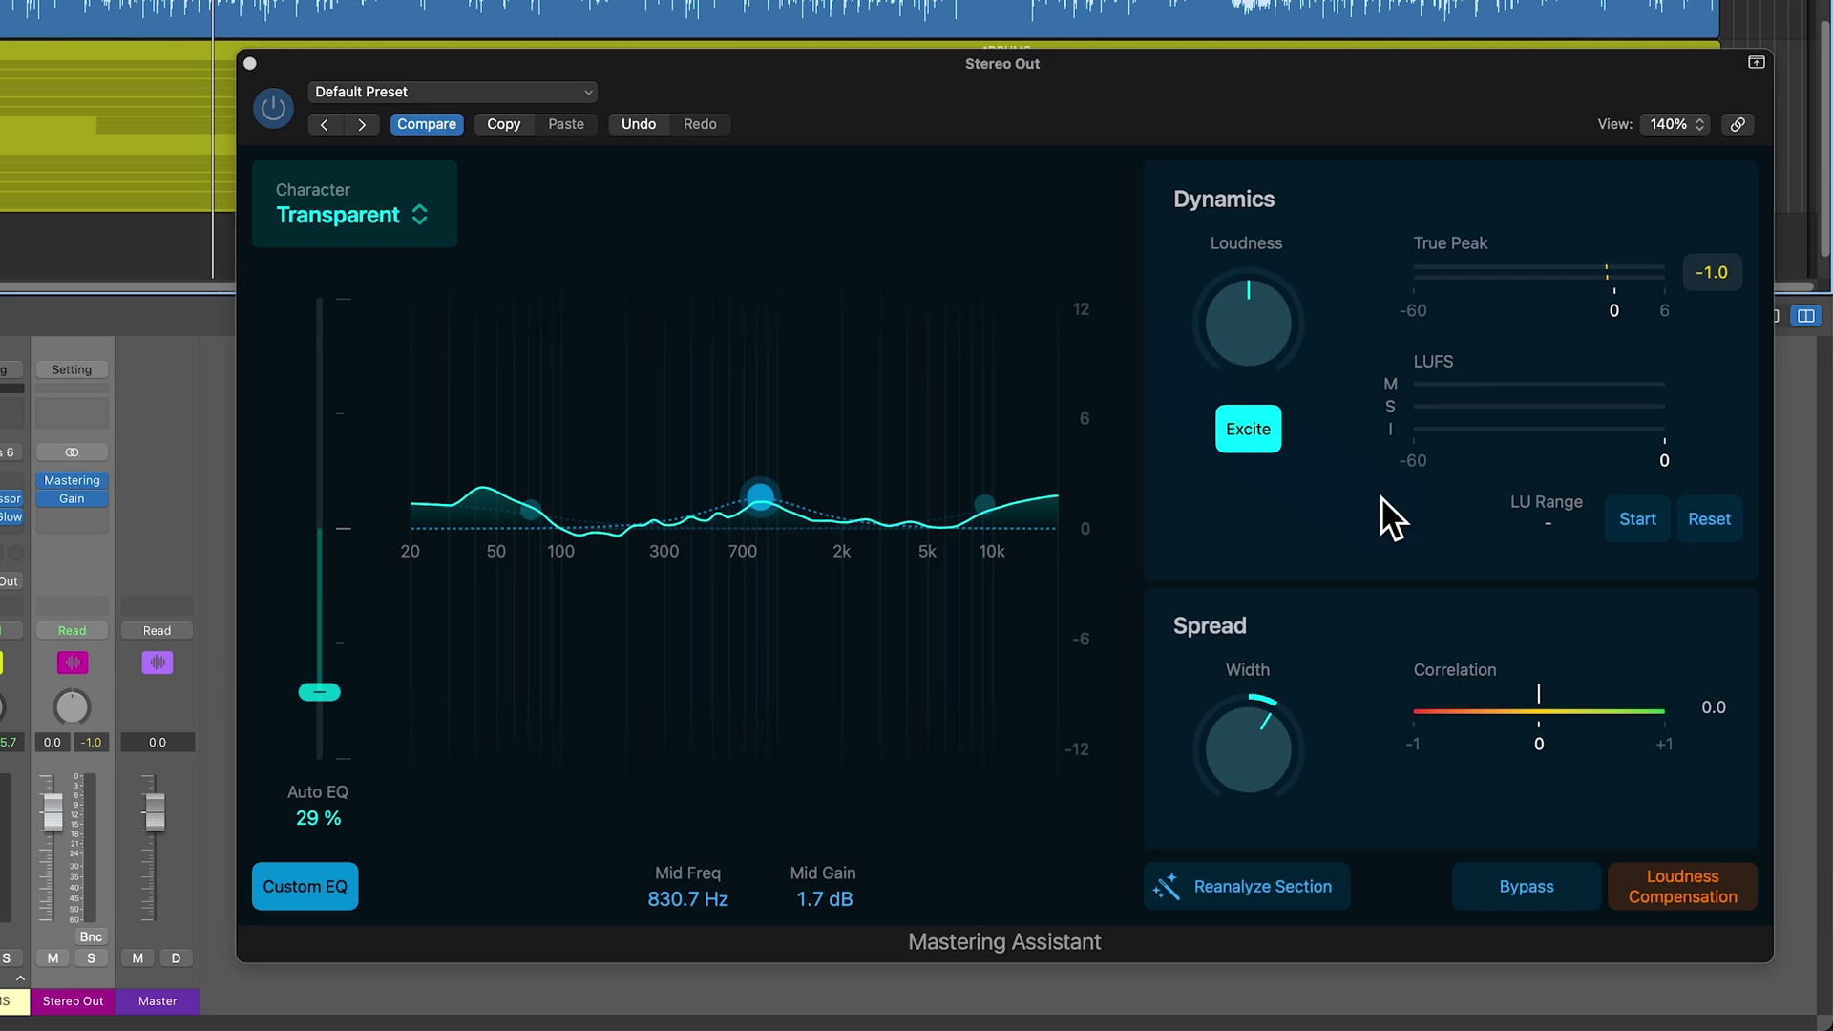
Step: Start the loudness metering, play the section while raising Loudness to +0.59, and reset the LUFS reading
left_click(1623, 540)
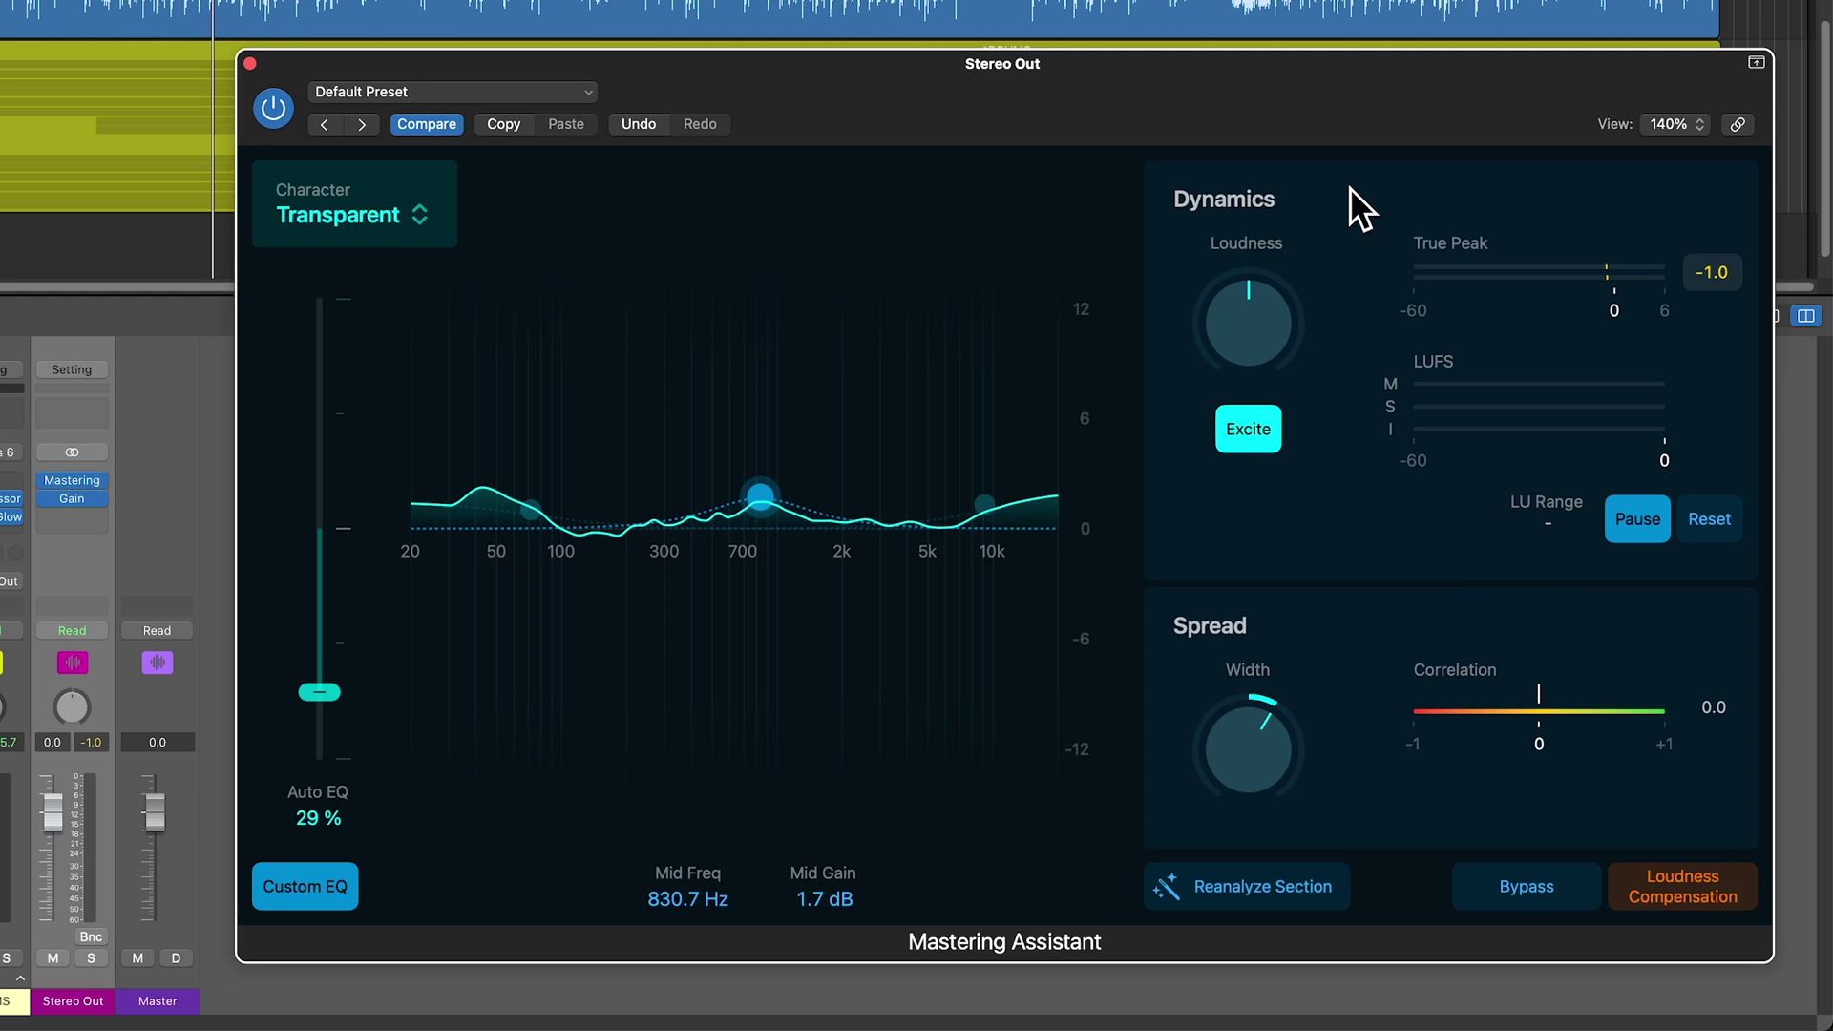
key("space")
left_click_drag(1252, 334, 1303, 214)
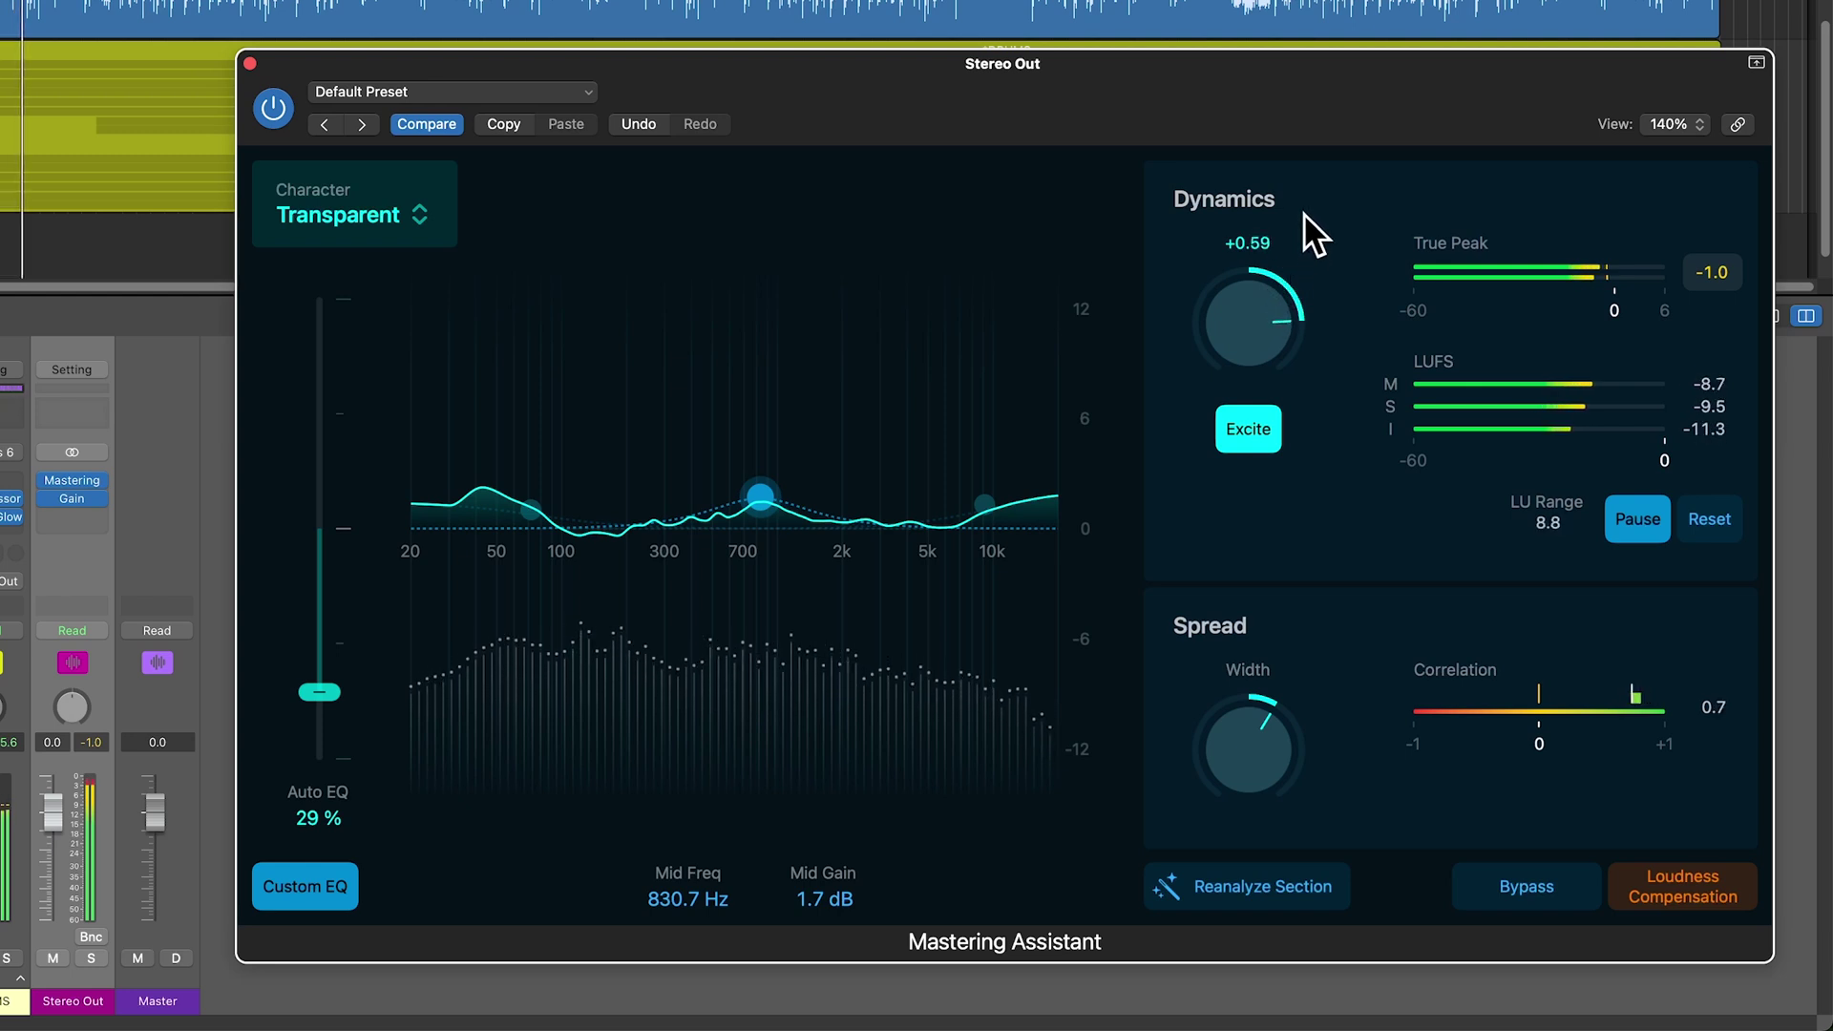
left_click(1707, 517)
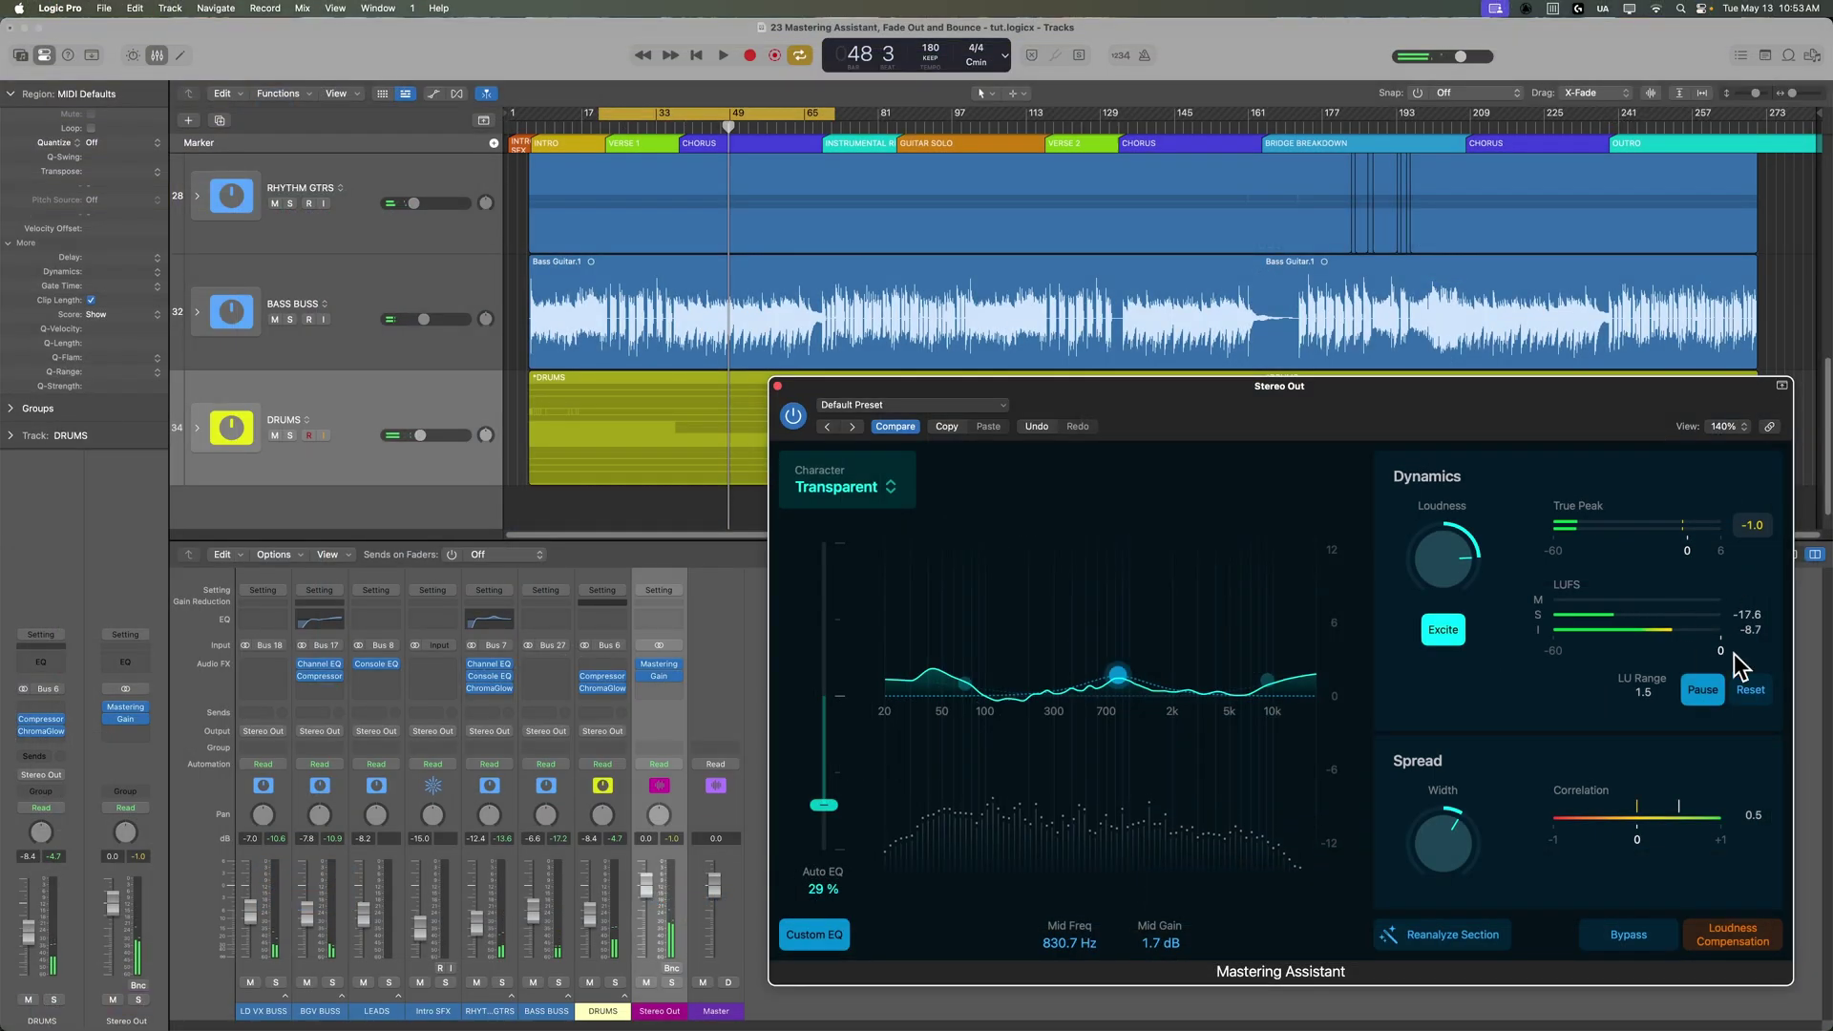
left_click(1750, 689)
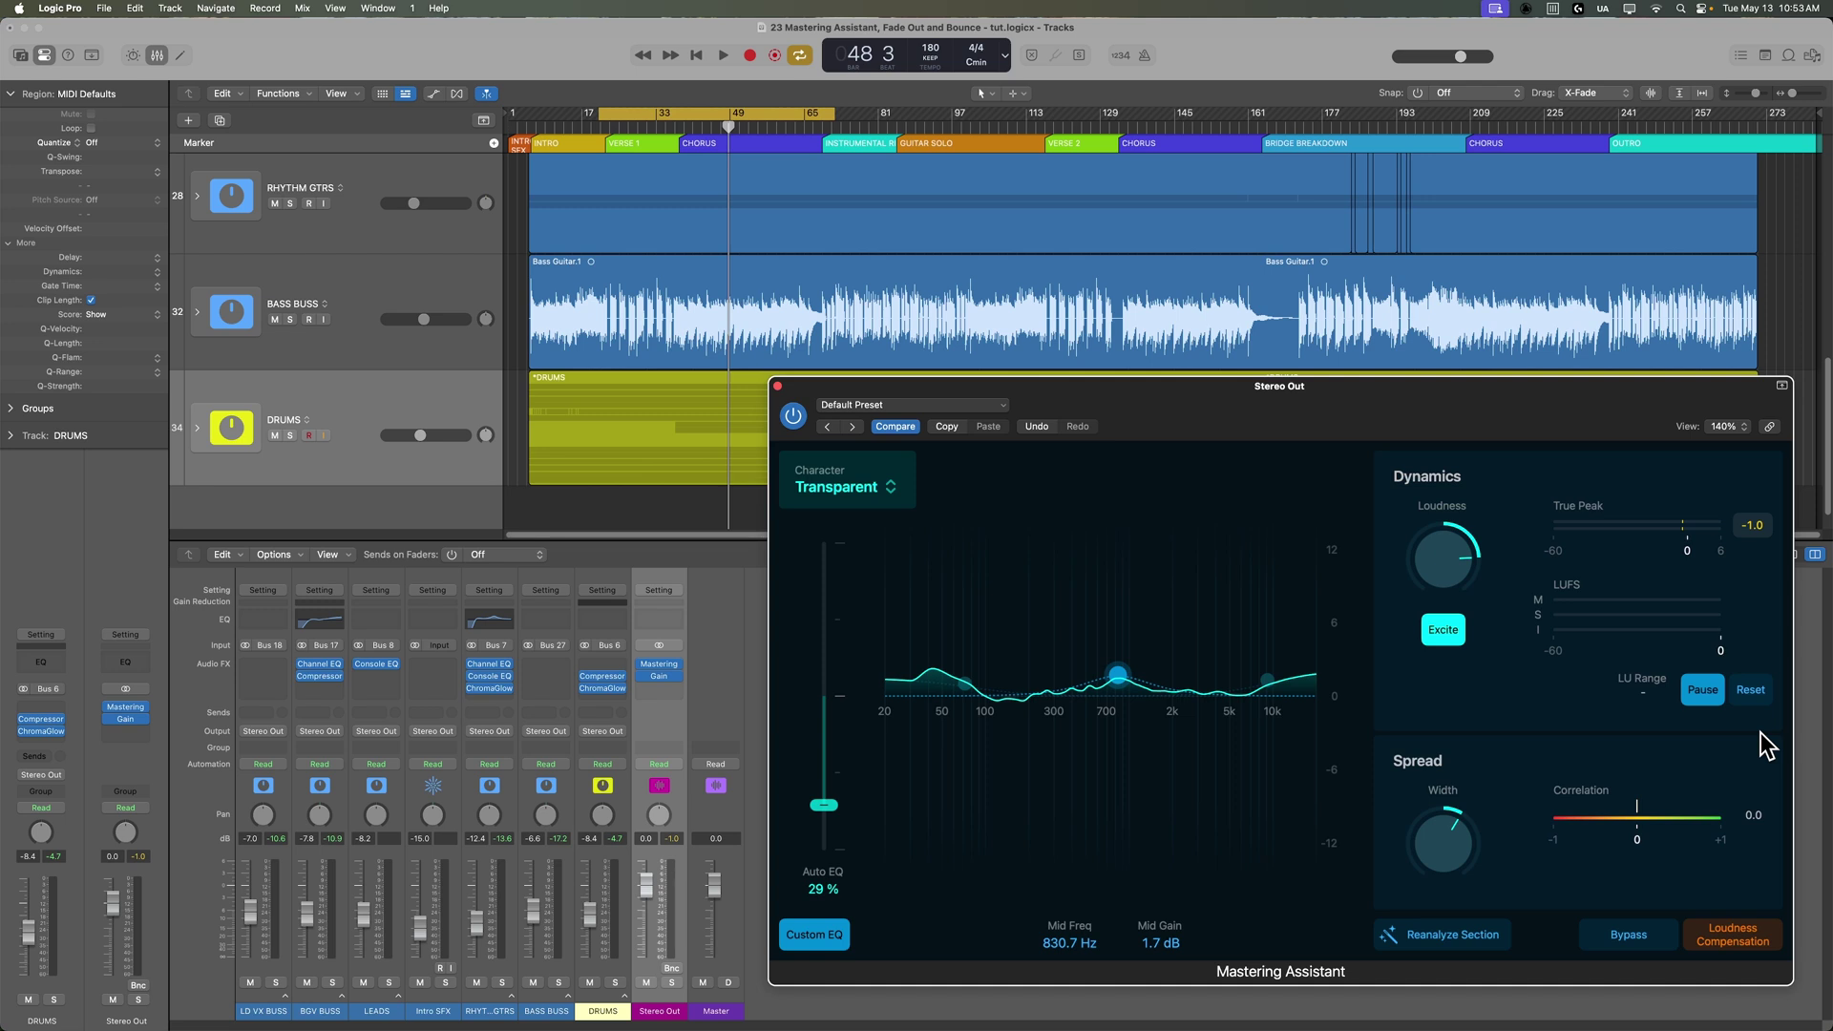
Step: Move the cycle range to the end of the Bridge Breakdown and restart the loudness measurement during playback
left_click_drag(758, 107, 962, 135)
left_click_drag(1281, 157, 1499, 170)
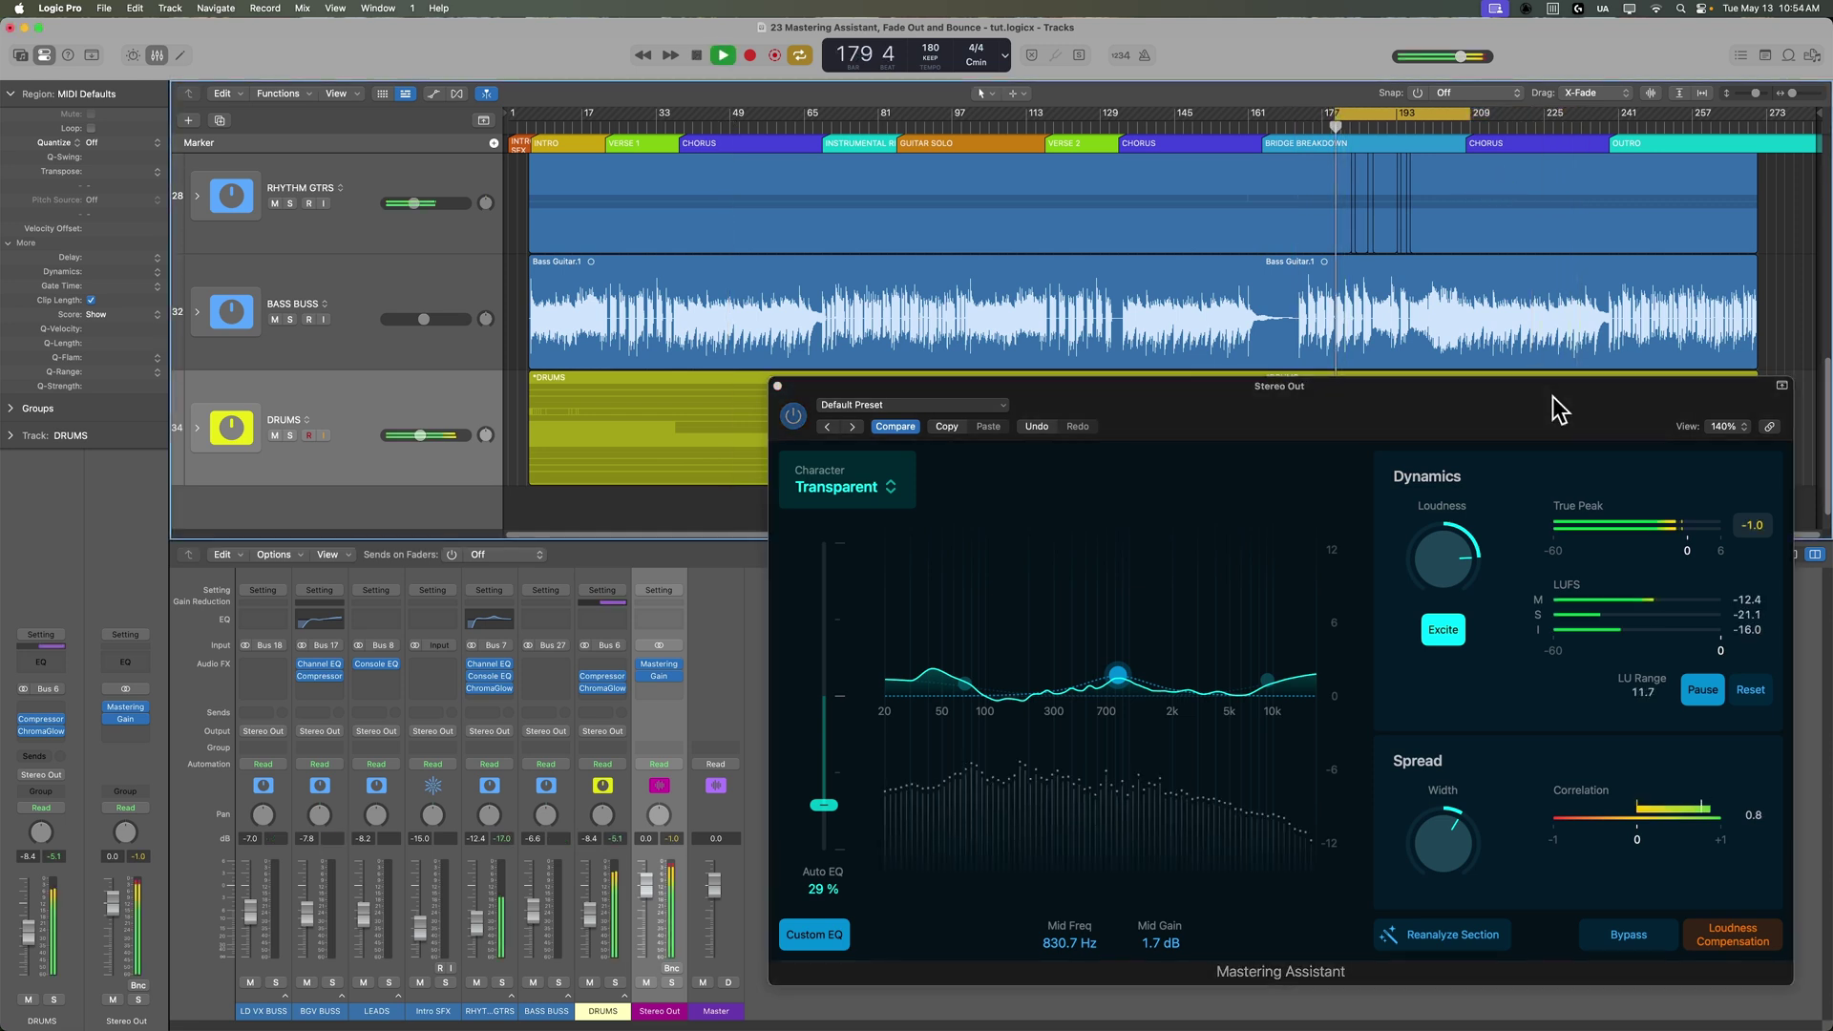
left_click(1750, 689)
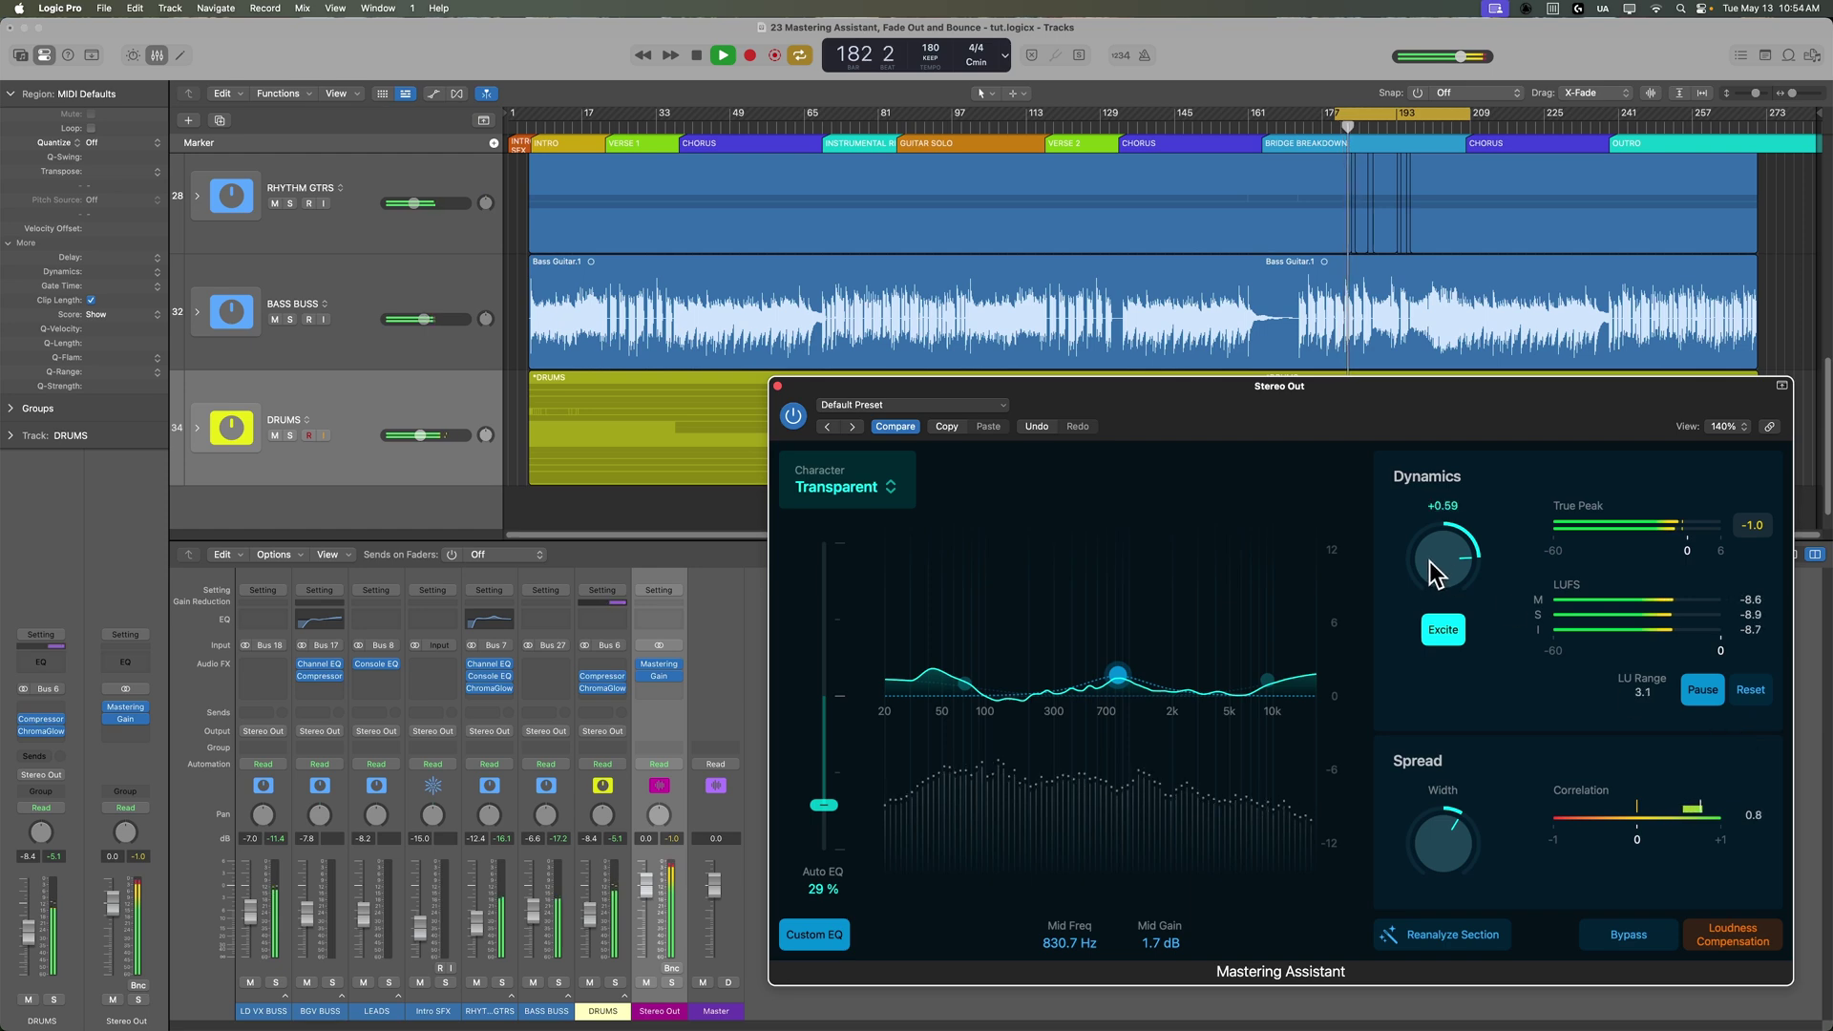
Step: Fine-tune Loudness to +0.54 on the Bridge Breakdown, resetting the LUFS reading after each change, and stop playback
left_click_drag(1429, 560, 1432, 591)
left_click(1754, 695)
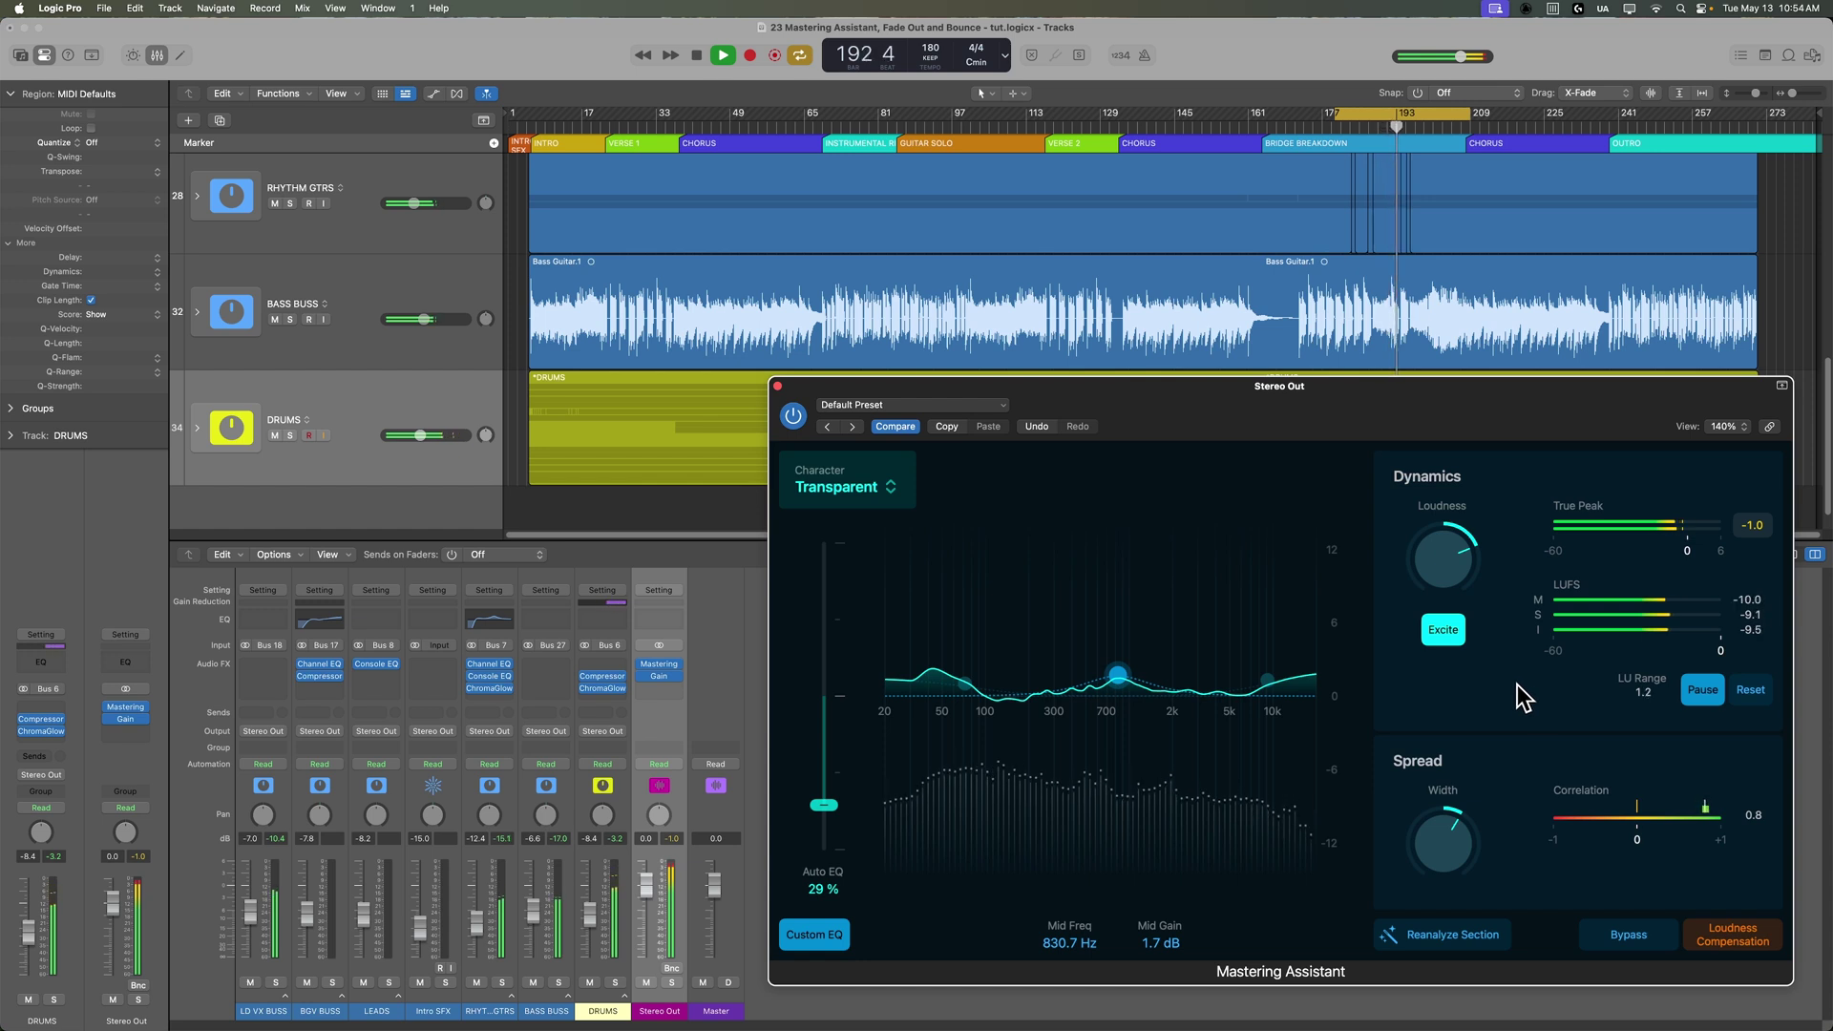
mouse_move(1456, 569)
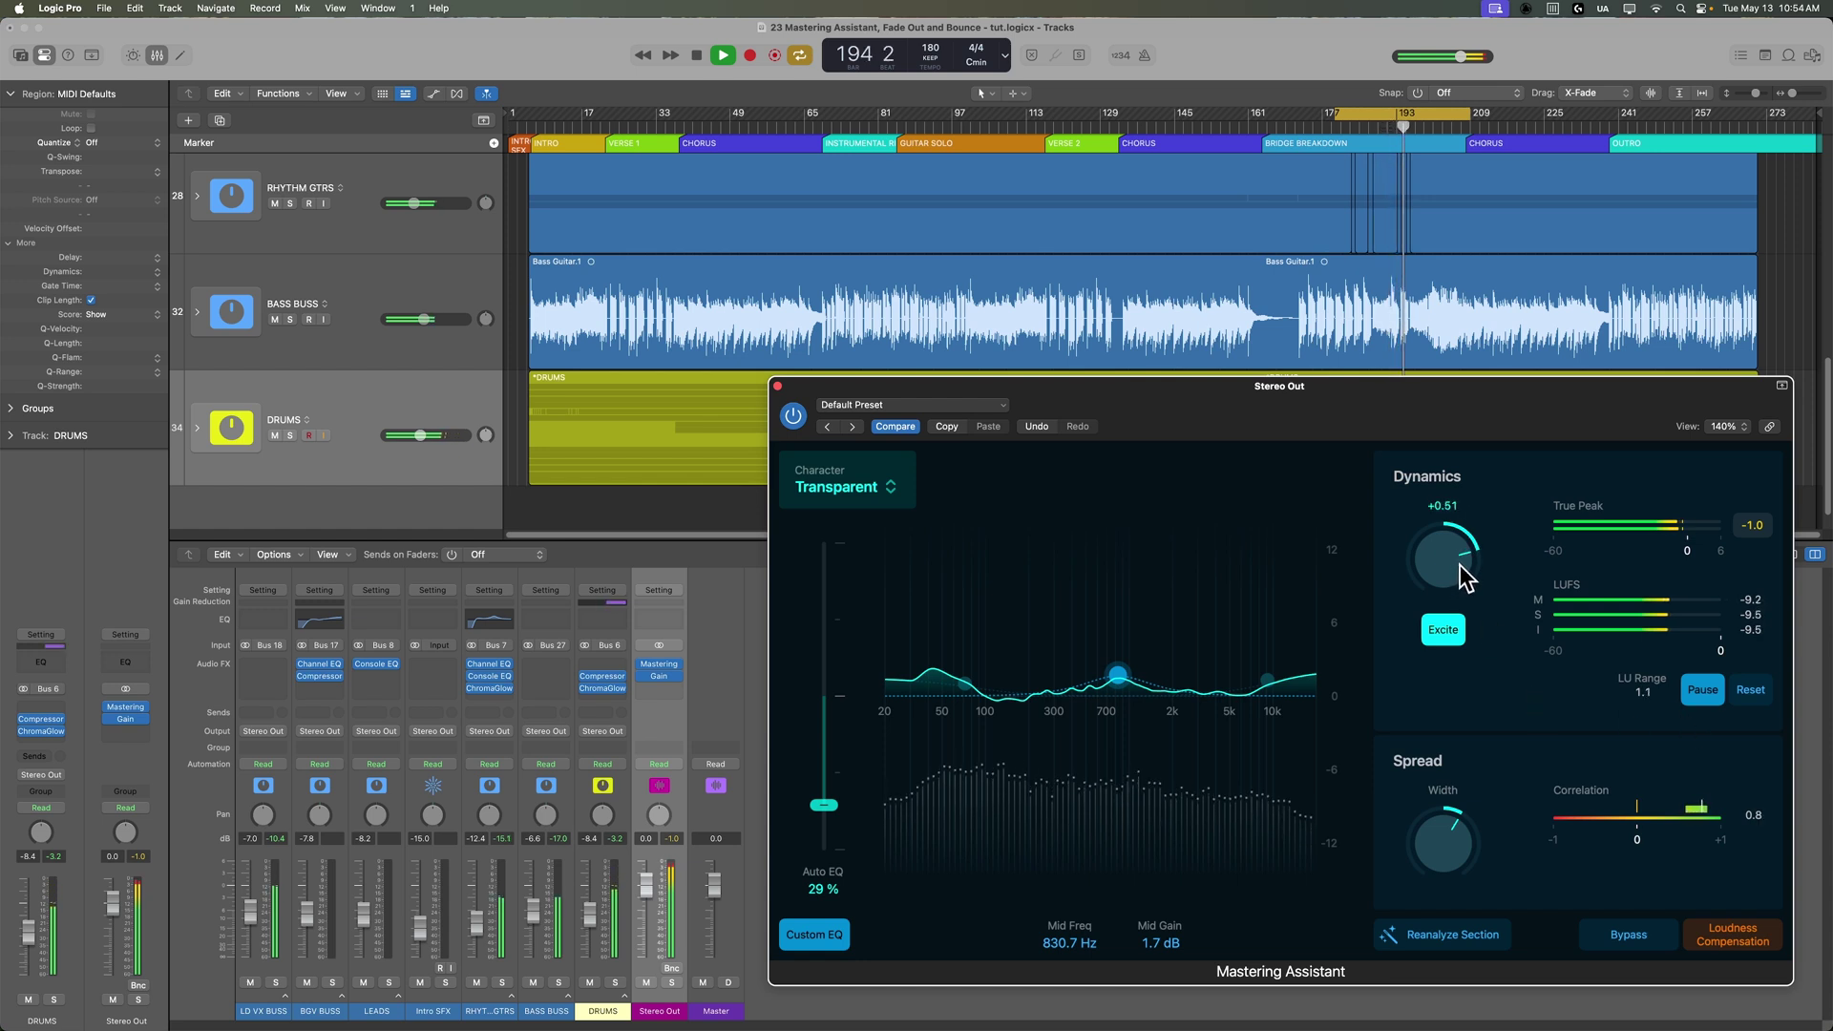
left_click_drag(1459, 565, 1461, 559)
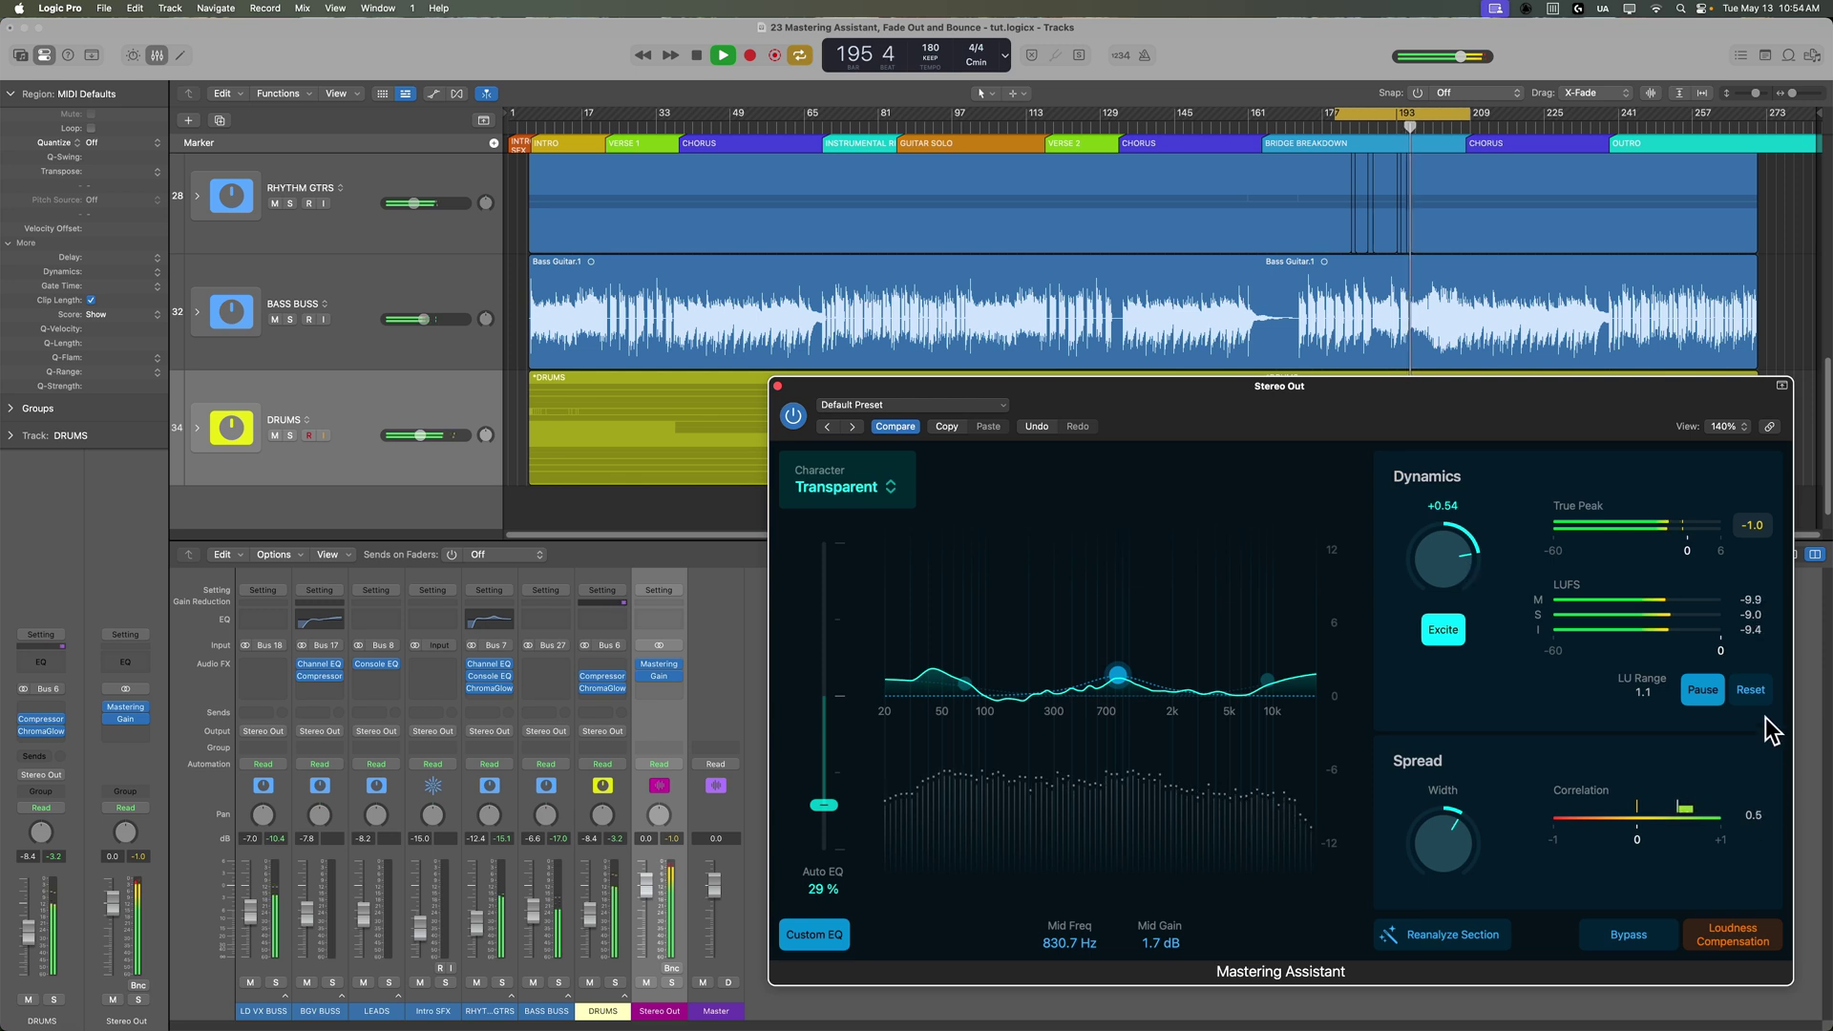
left_click(1750, 689)
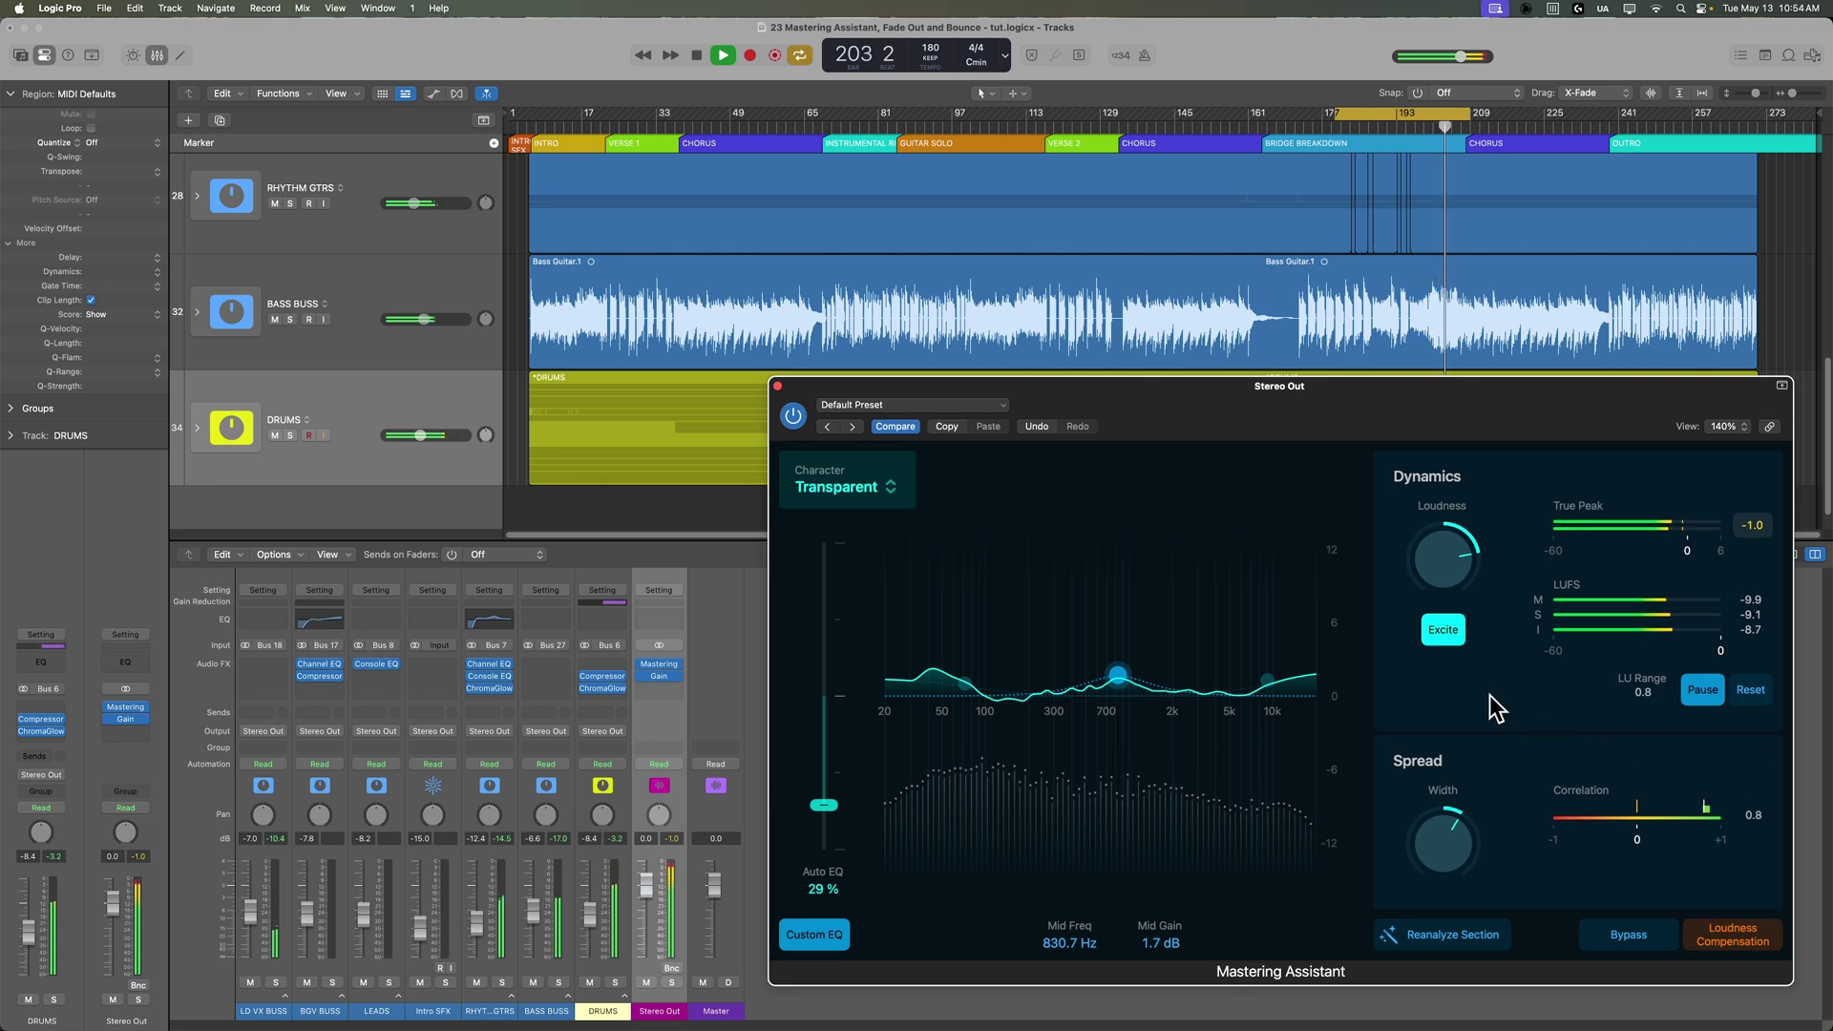
key("space")
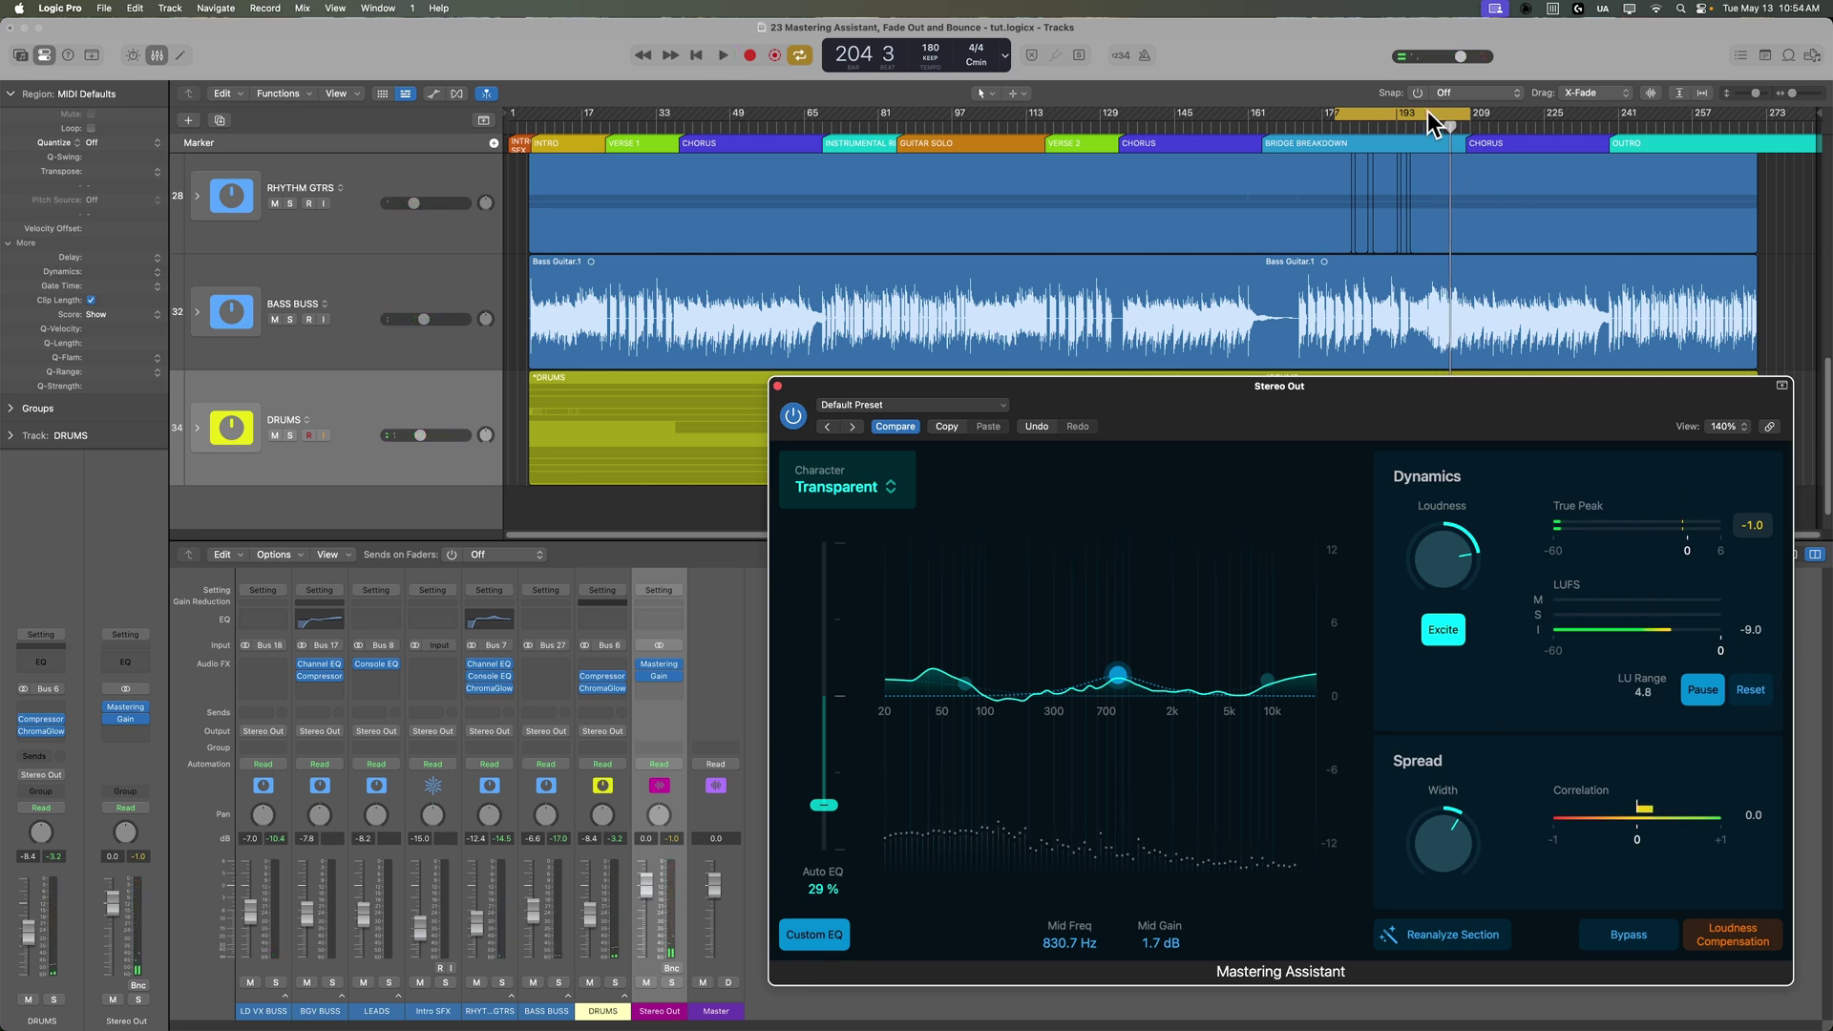
Step: Cycle the Guitar Solo and measure its loudness during playback, resetting the LUFS reading for fresh measurements
left_click_drag(1432, 122, 1048, 120)
key("space")
left_click(1752, 691)
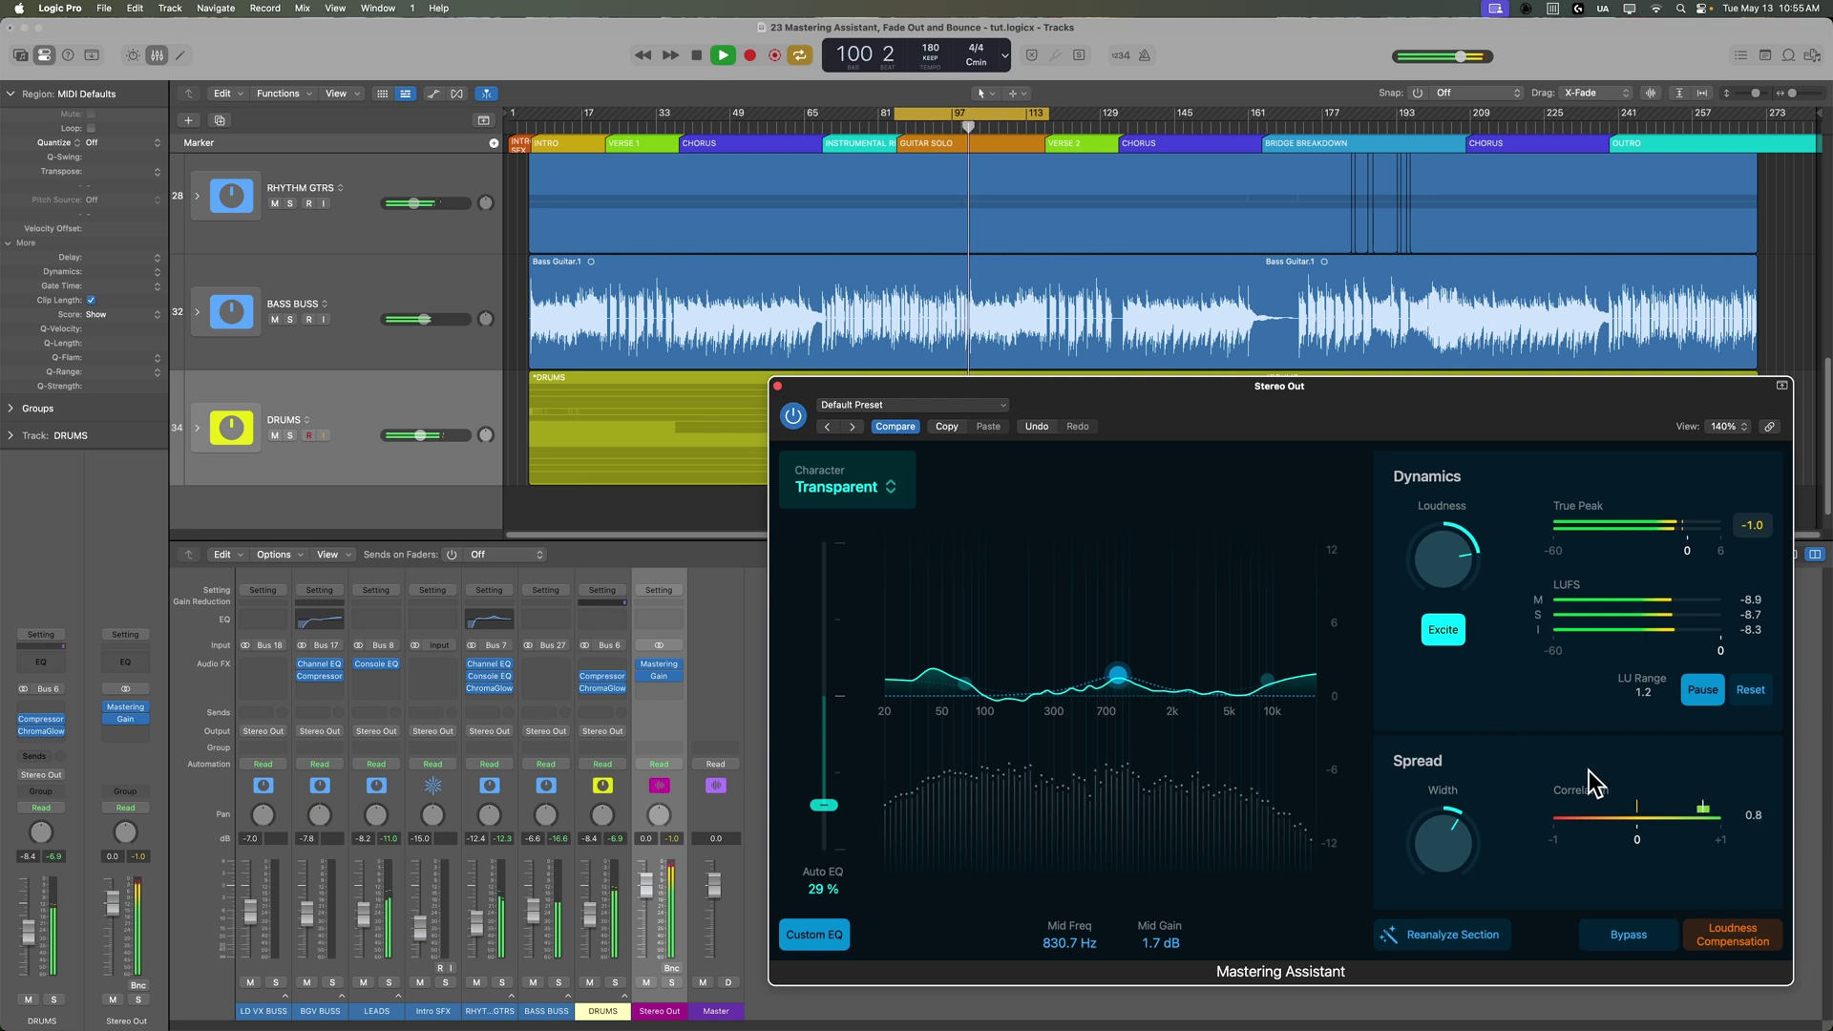
left_click(1757, 693)
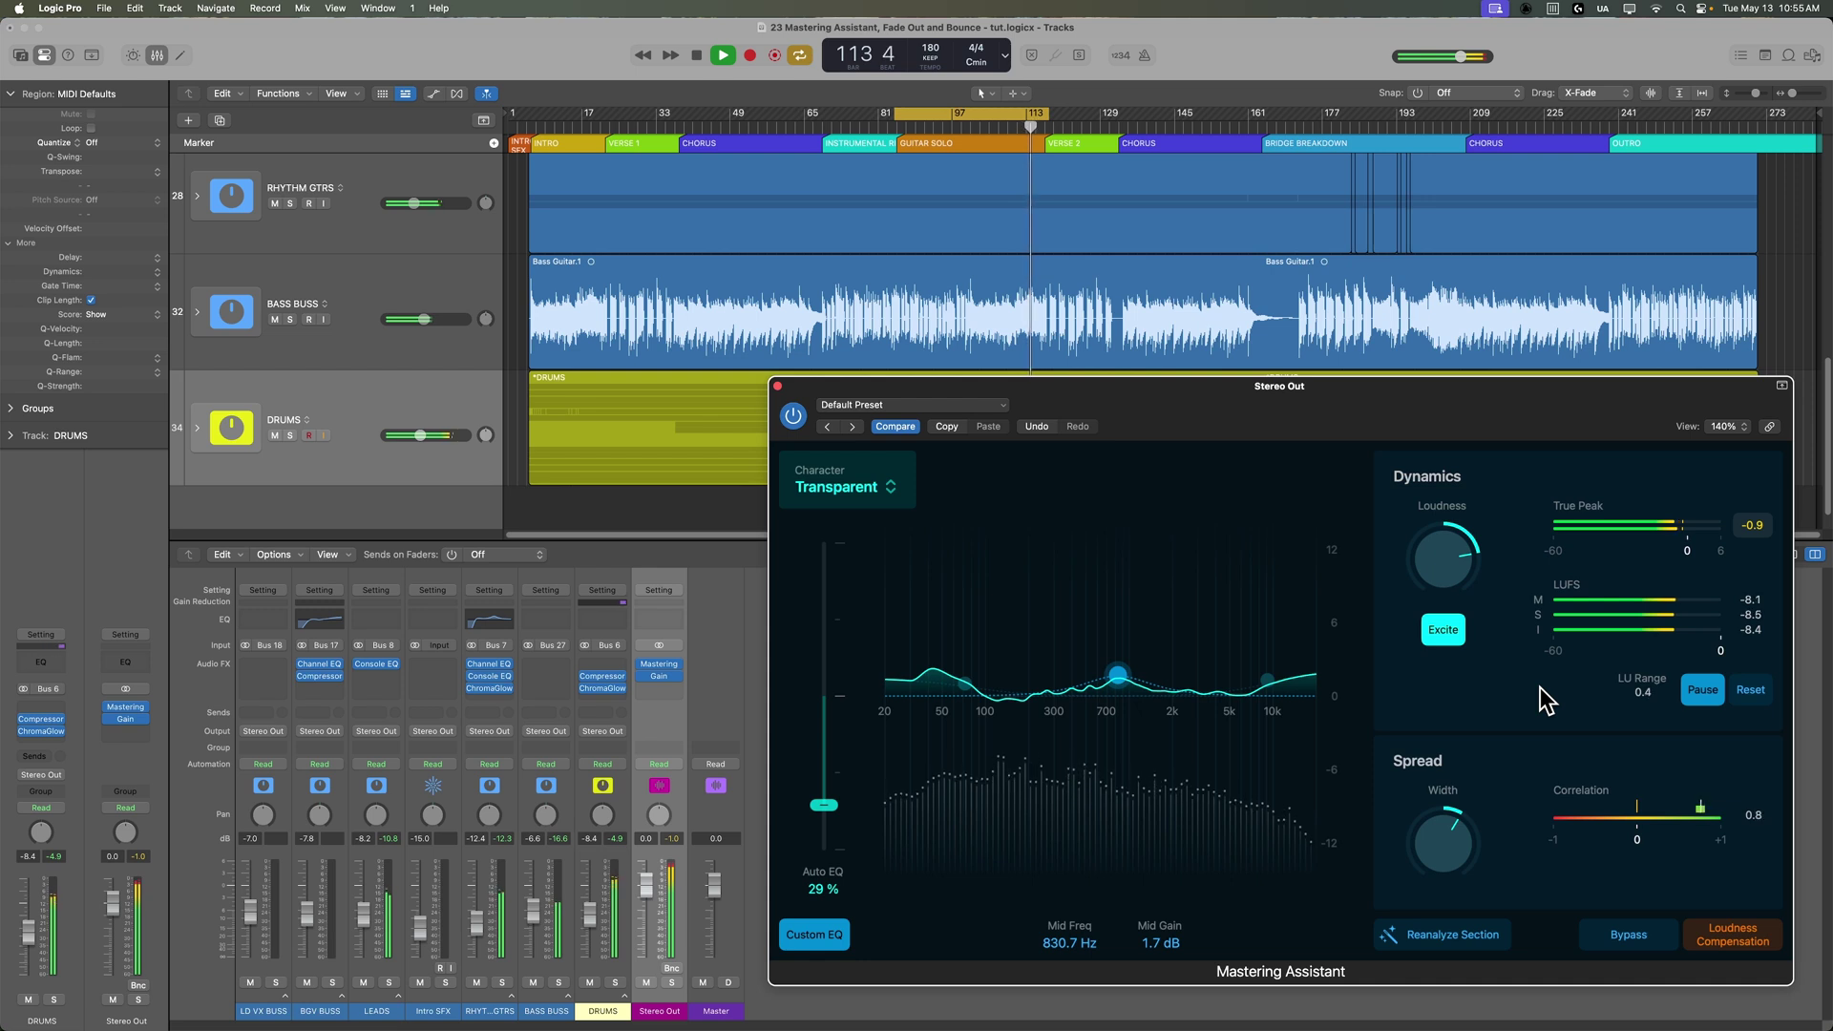
key("space")
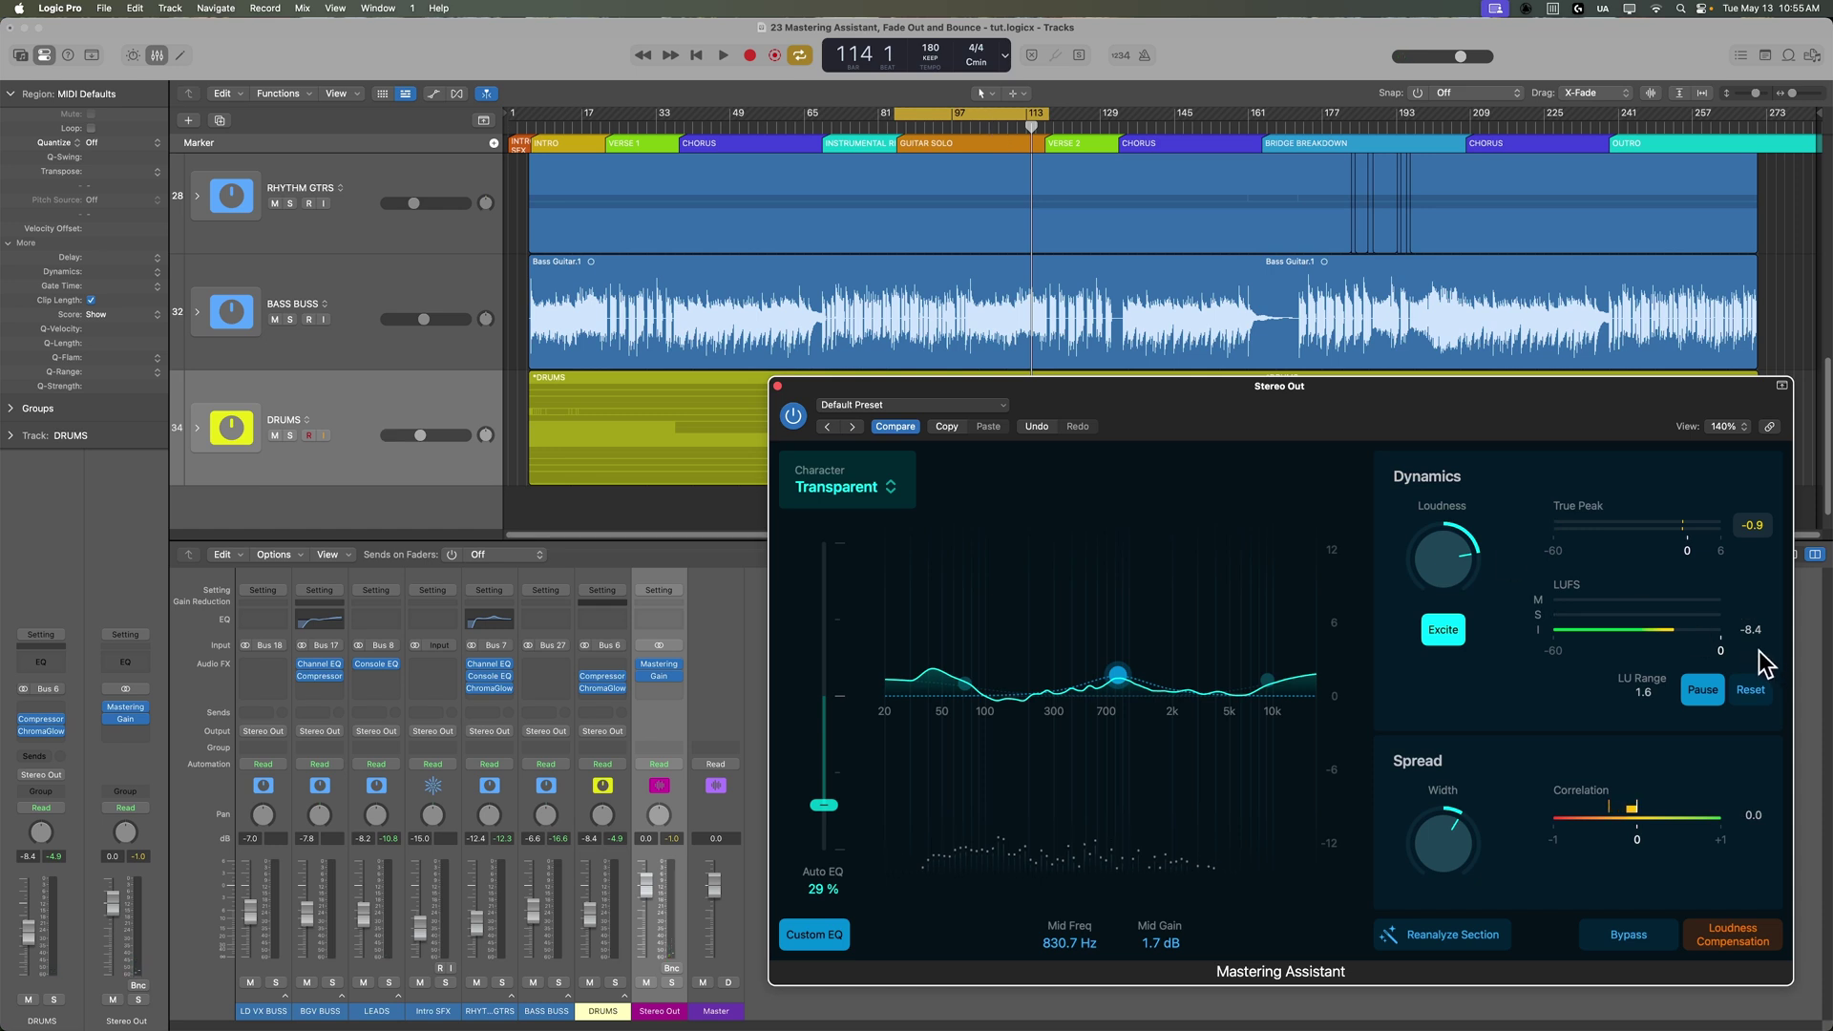
Step: Cycle the first Chorus, lower Loudness to +0.42 during playback, and reset the LUFS reading to measure it again
left_click_drag(983, 116, 767, 107)
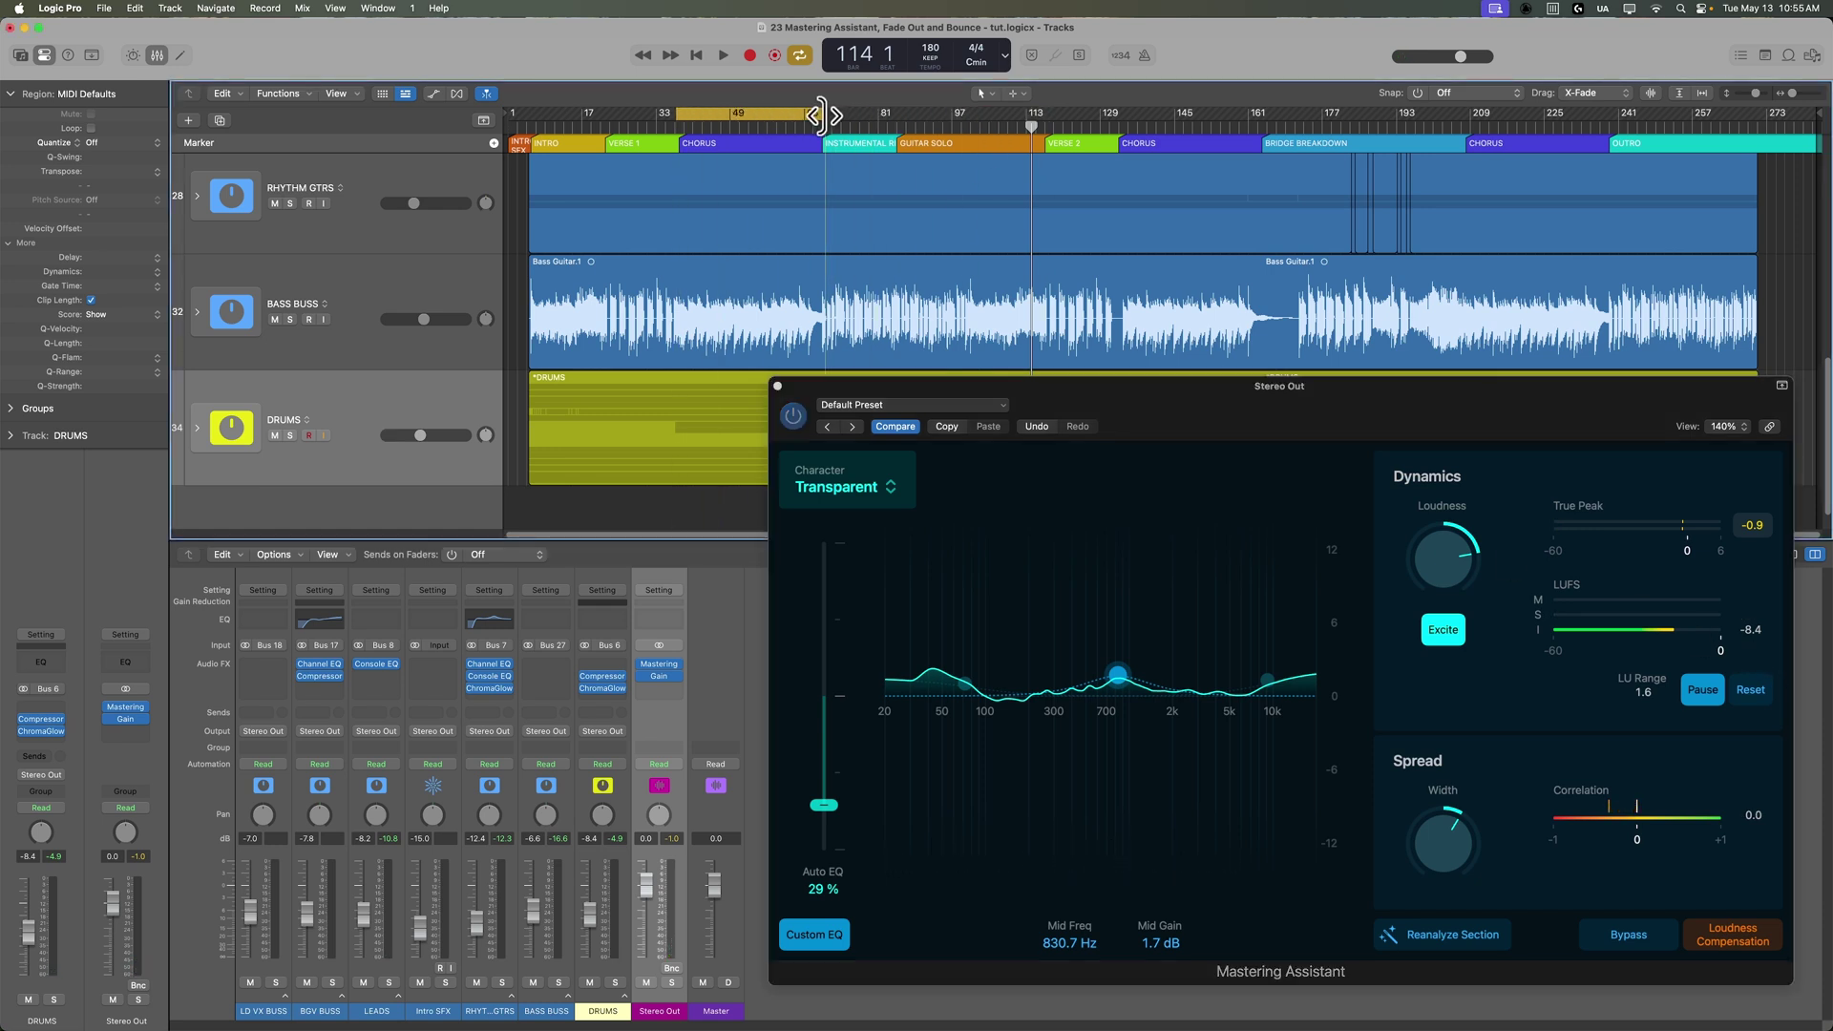
left_click(1502, 683)
key("space")
left_click(1749, 689)
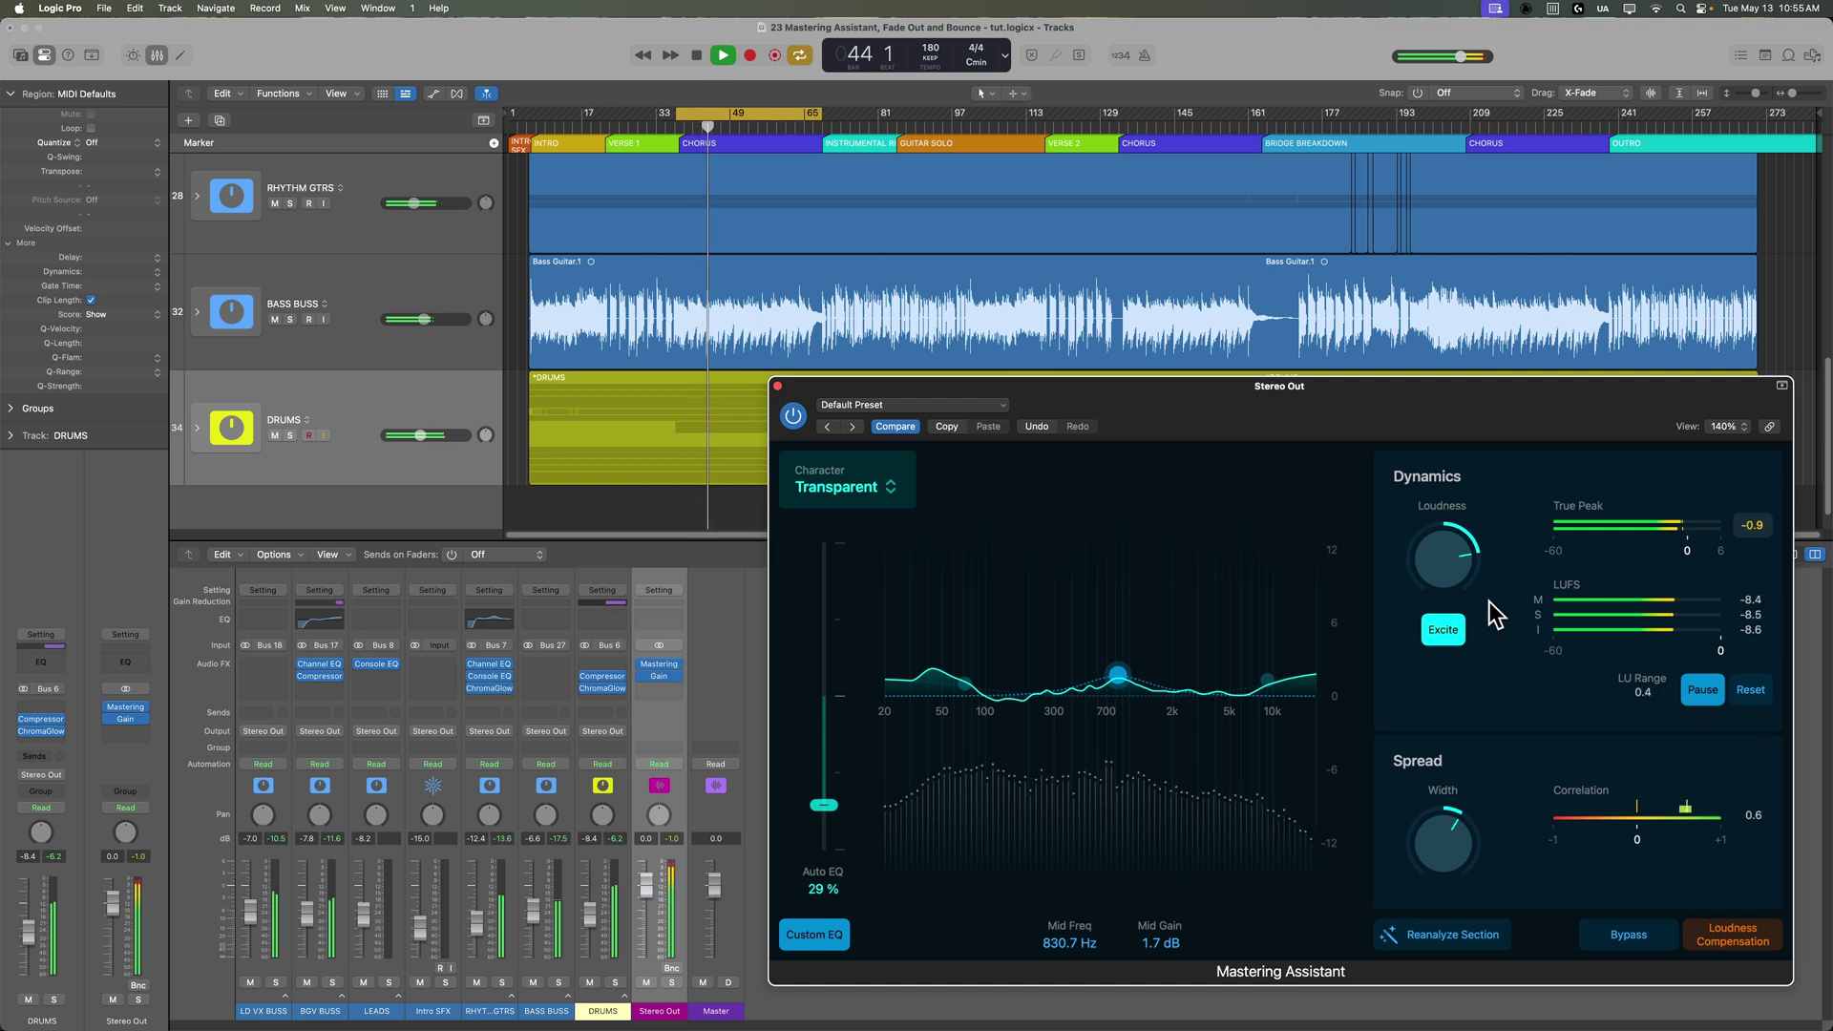
mouse_move(1452, 569)
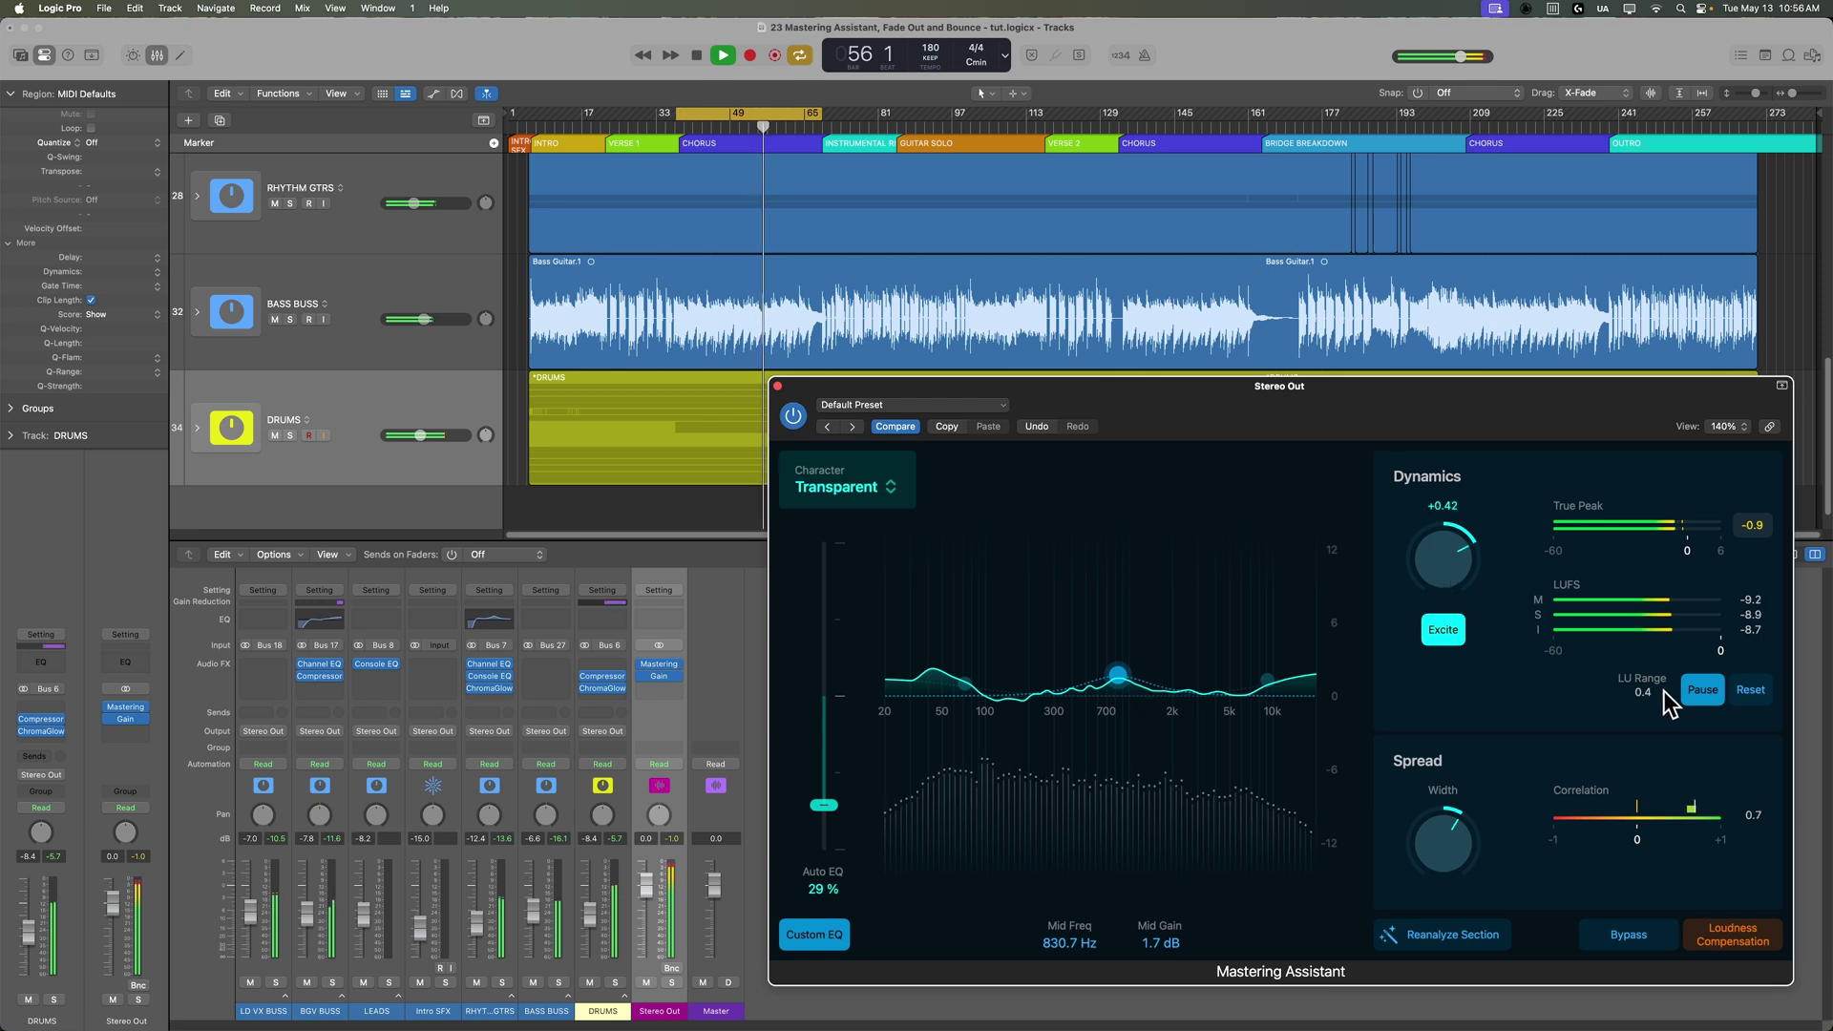
left_click(1742, 688)
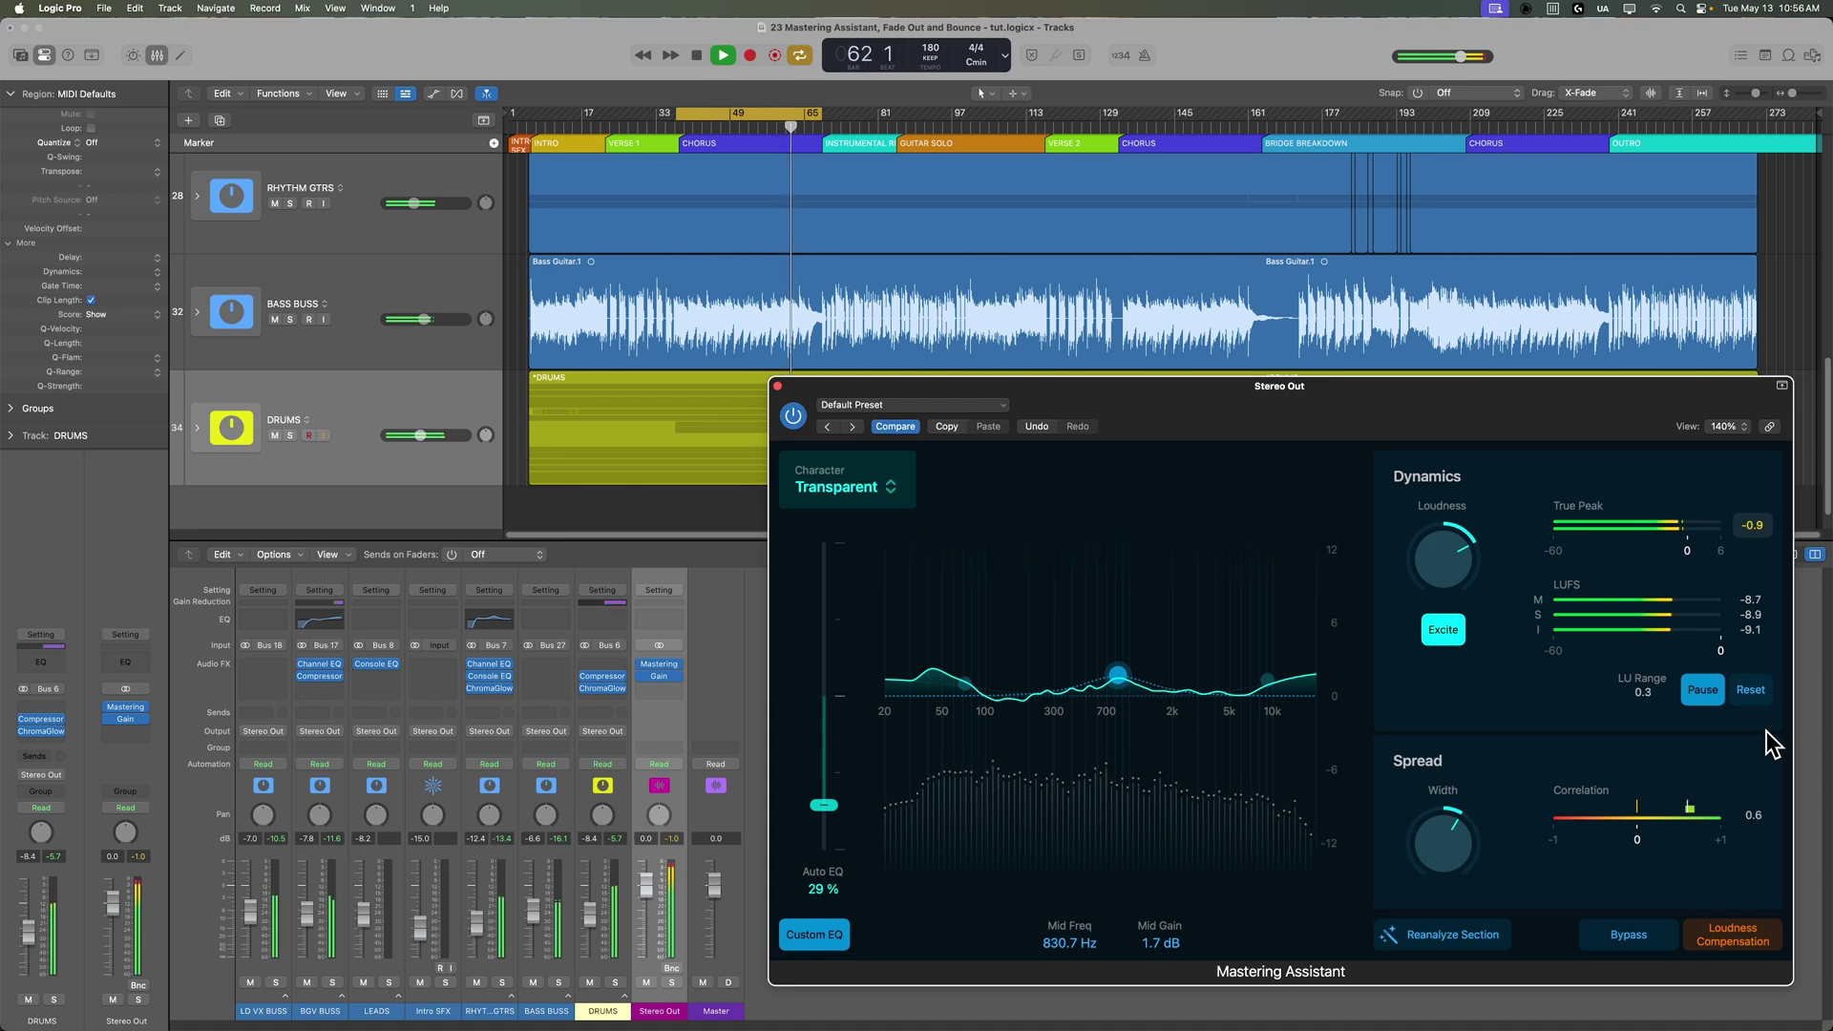
Step: Set a new cycle range over the Instrumental section and raise Loudness to +0.47 while it plays
key("c")
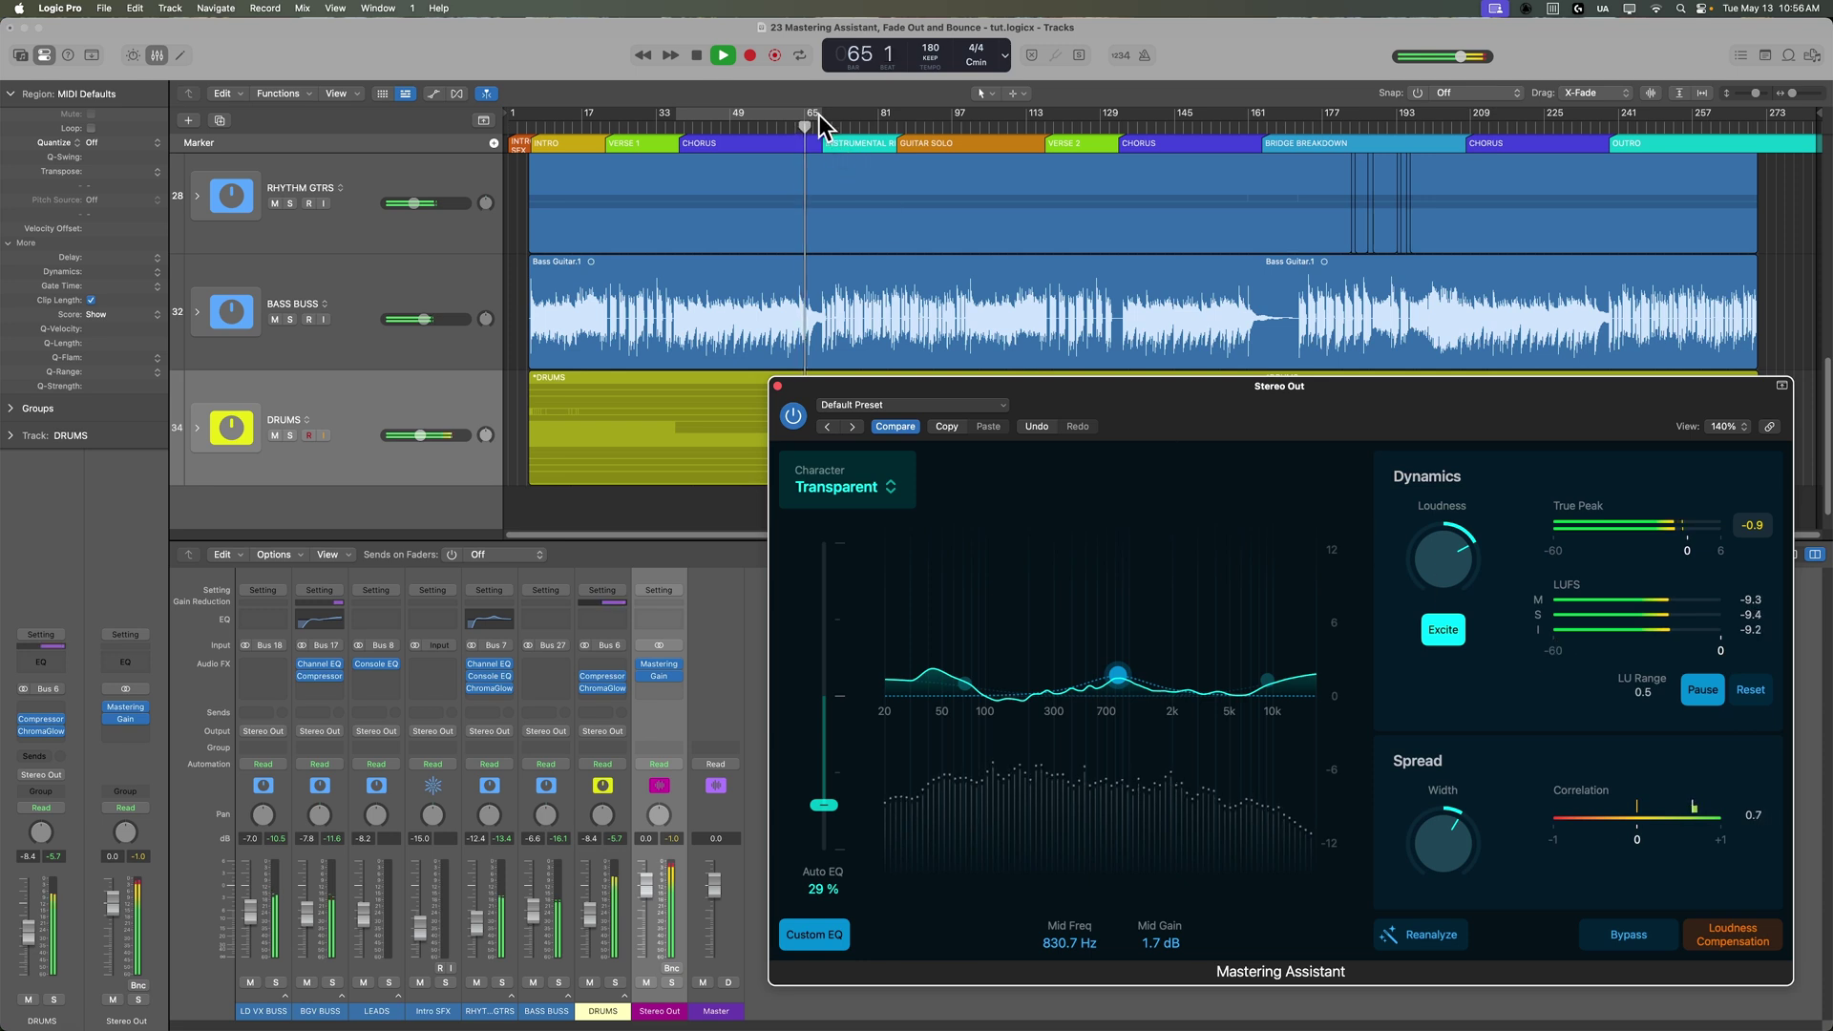
left_click_drag(819, 115, 905, 119)
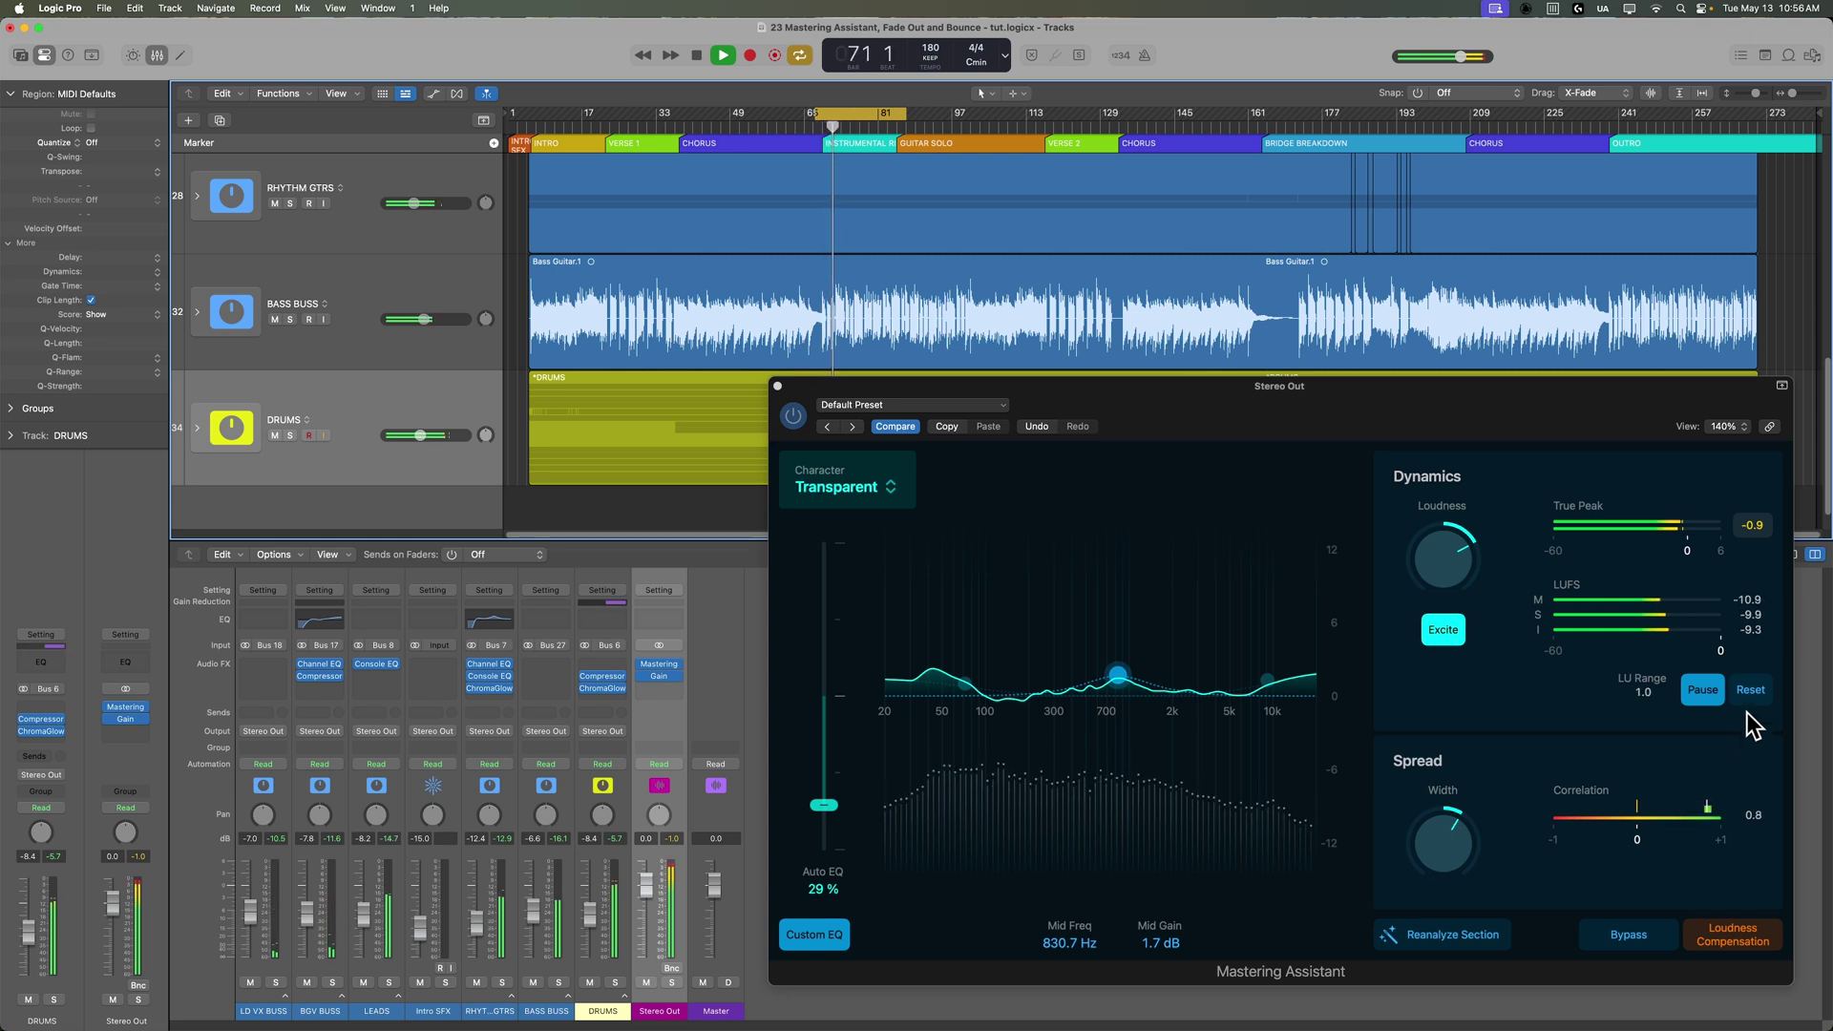
left_click(1450, 564)
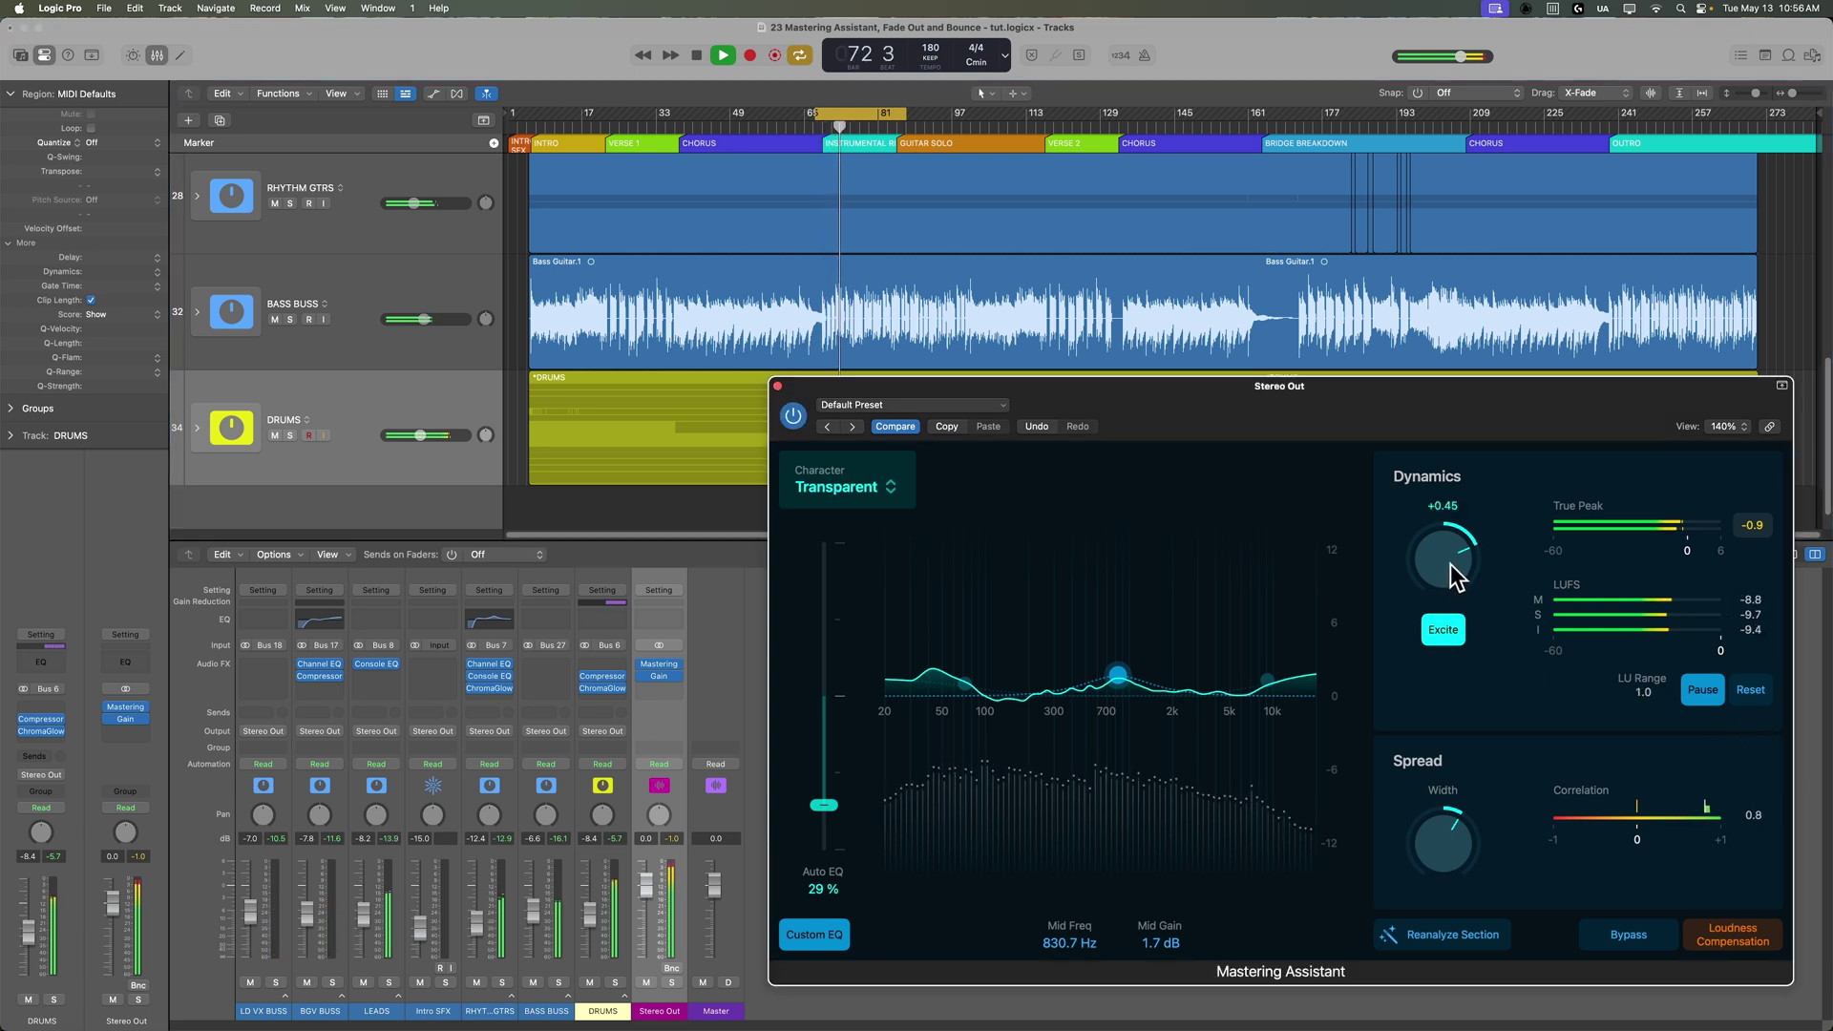
left_click_drag(1451, 564, 1450, 561)
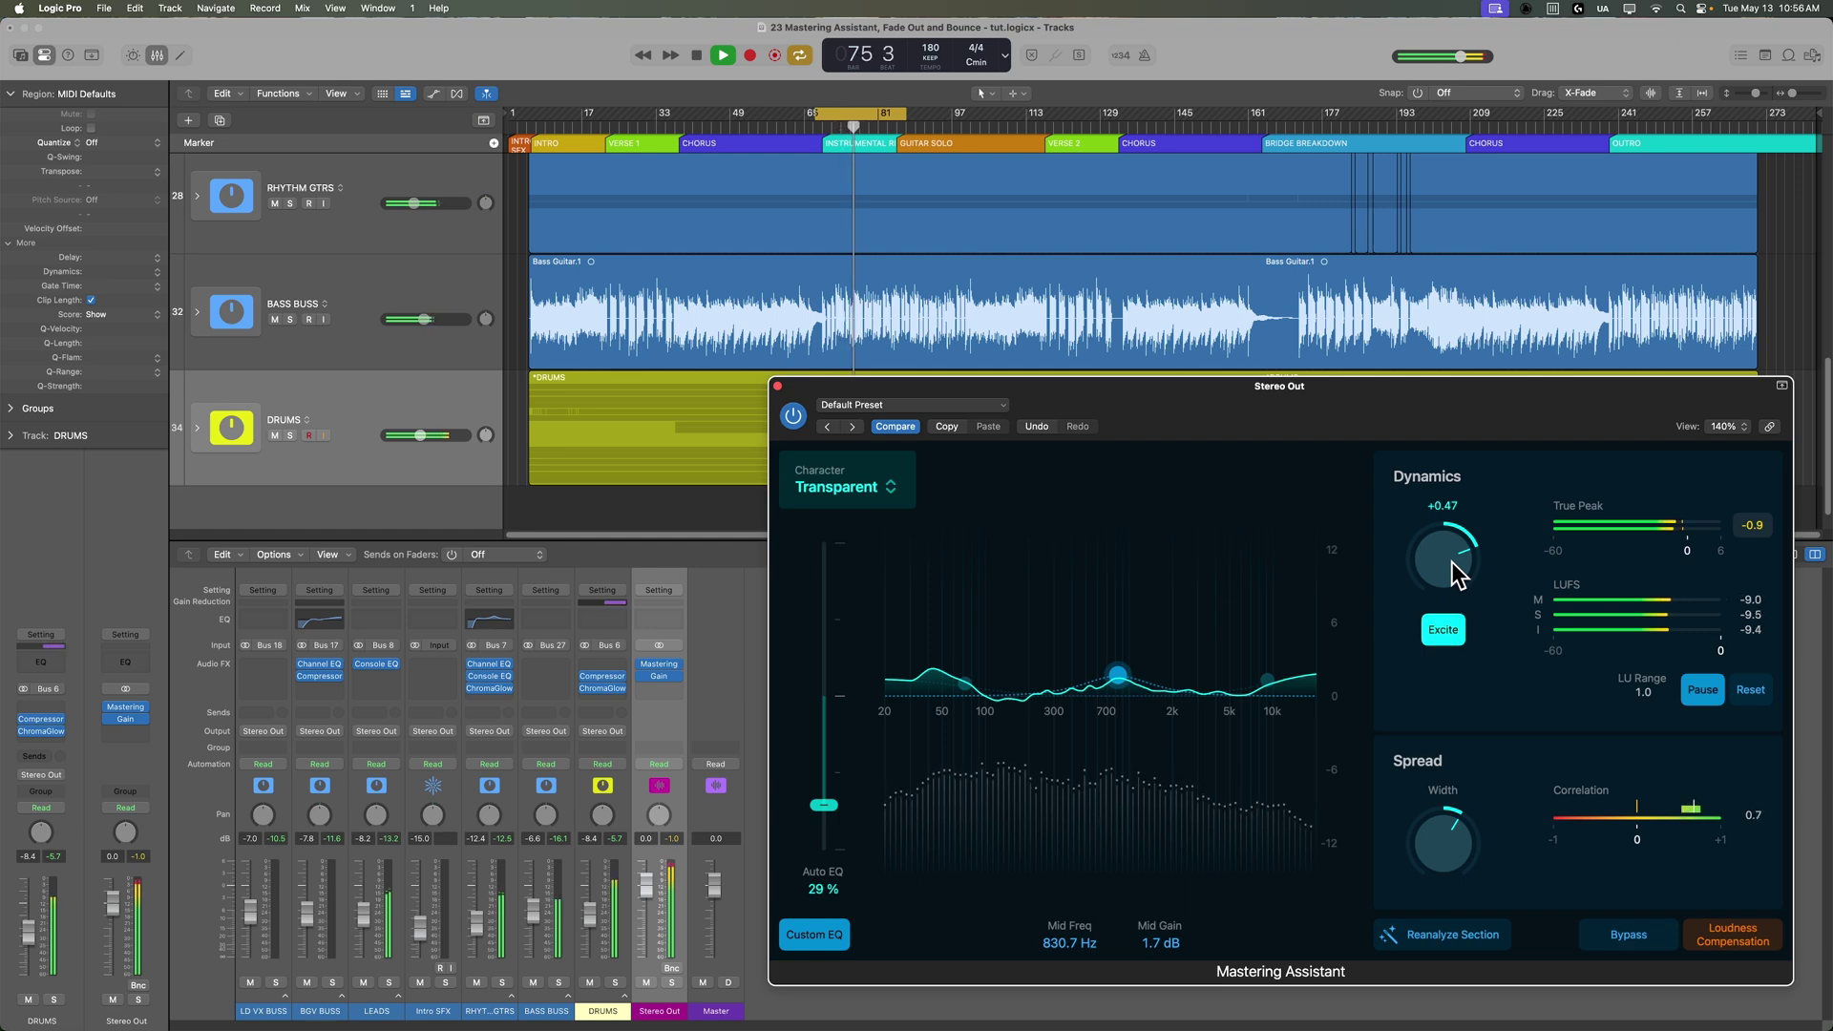
Step: Move the custom EQ's mid band to 969.9 Hz with 1.9 dB gain and reset the LUFS reading
mouse_move(1117, 675)
left_mouse_down()
mouse_move(1121, 623)
mouse_move(1088, 630)
mouse_move(1126, 635)
mouse_move(1130, 668)
left_mouse_up()
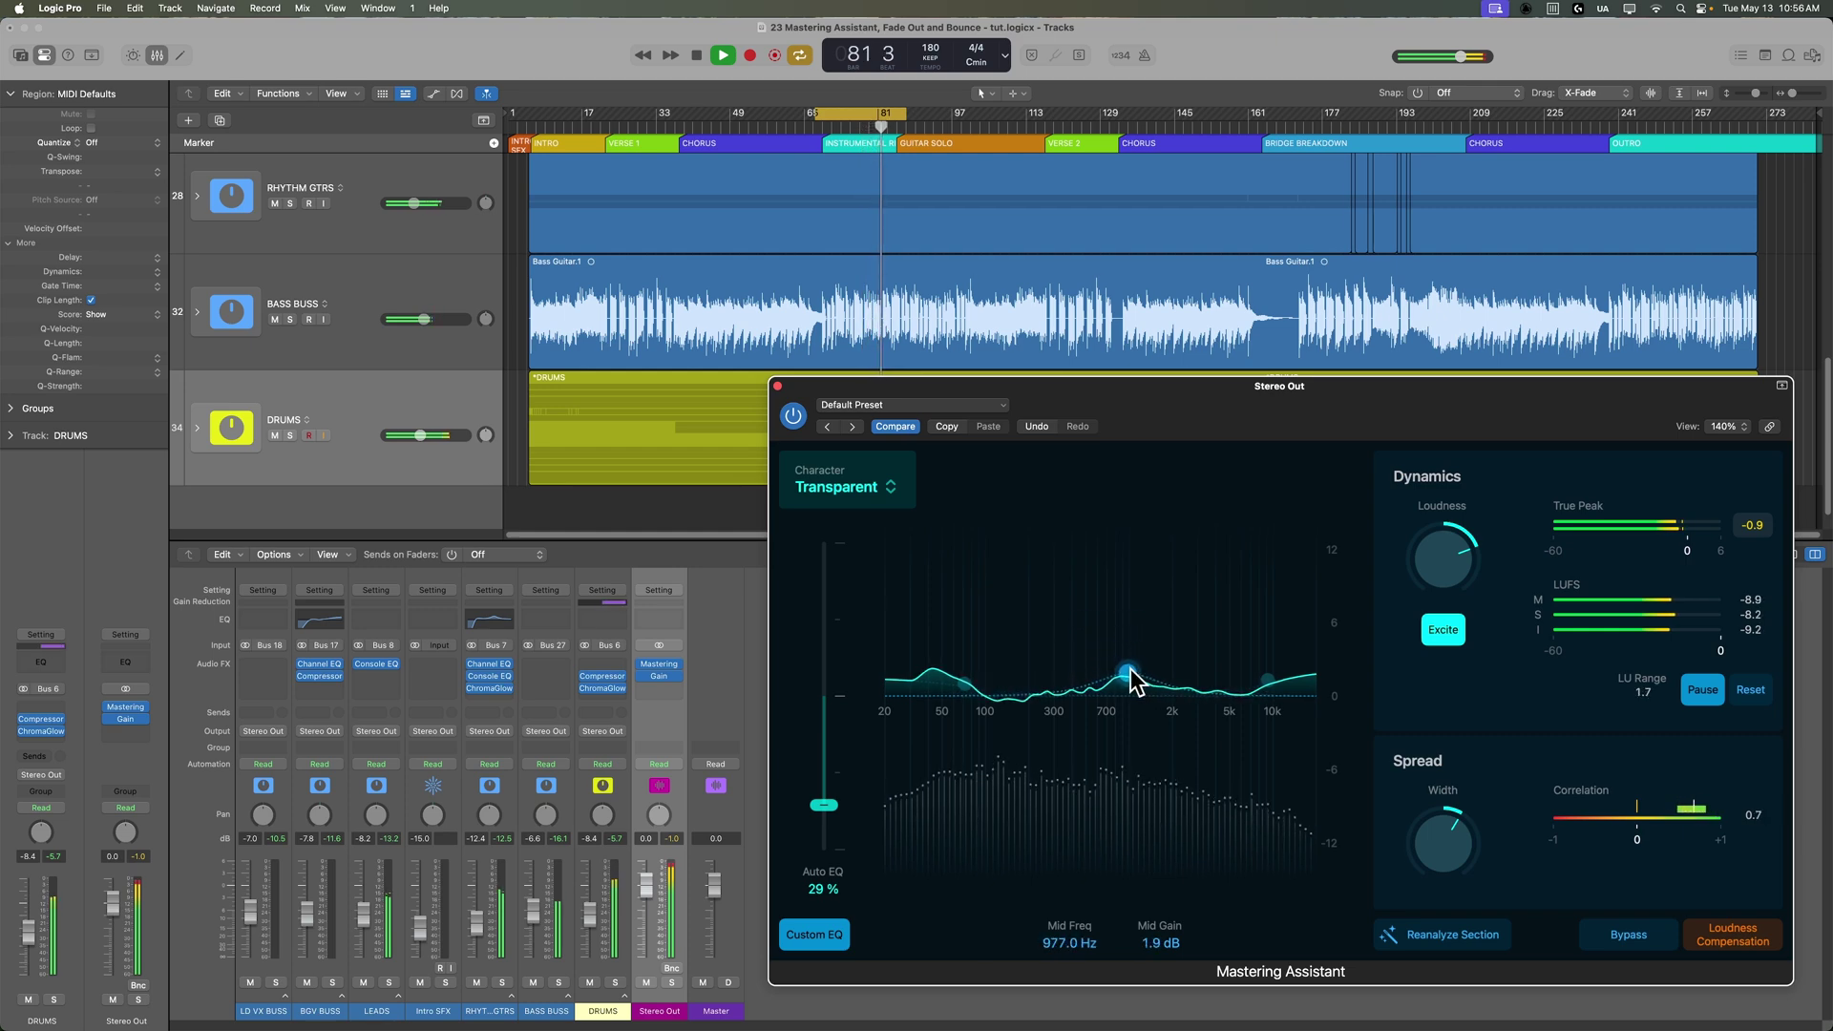
left_click(1749, 689)
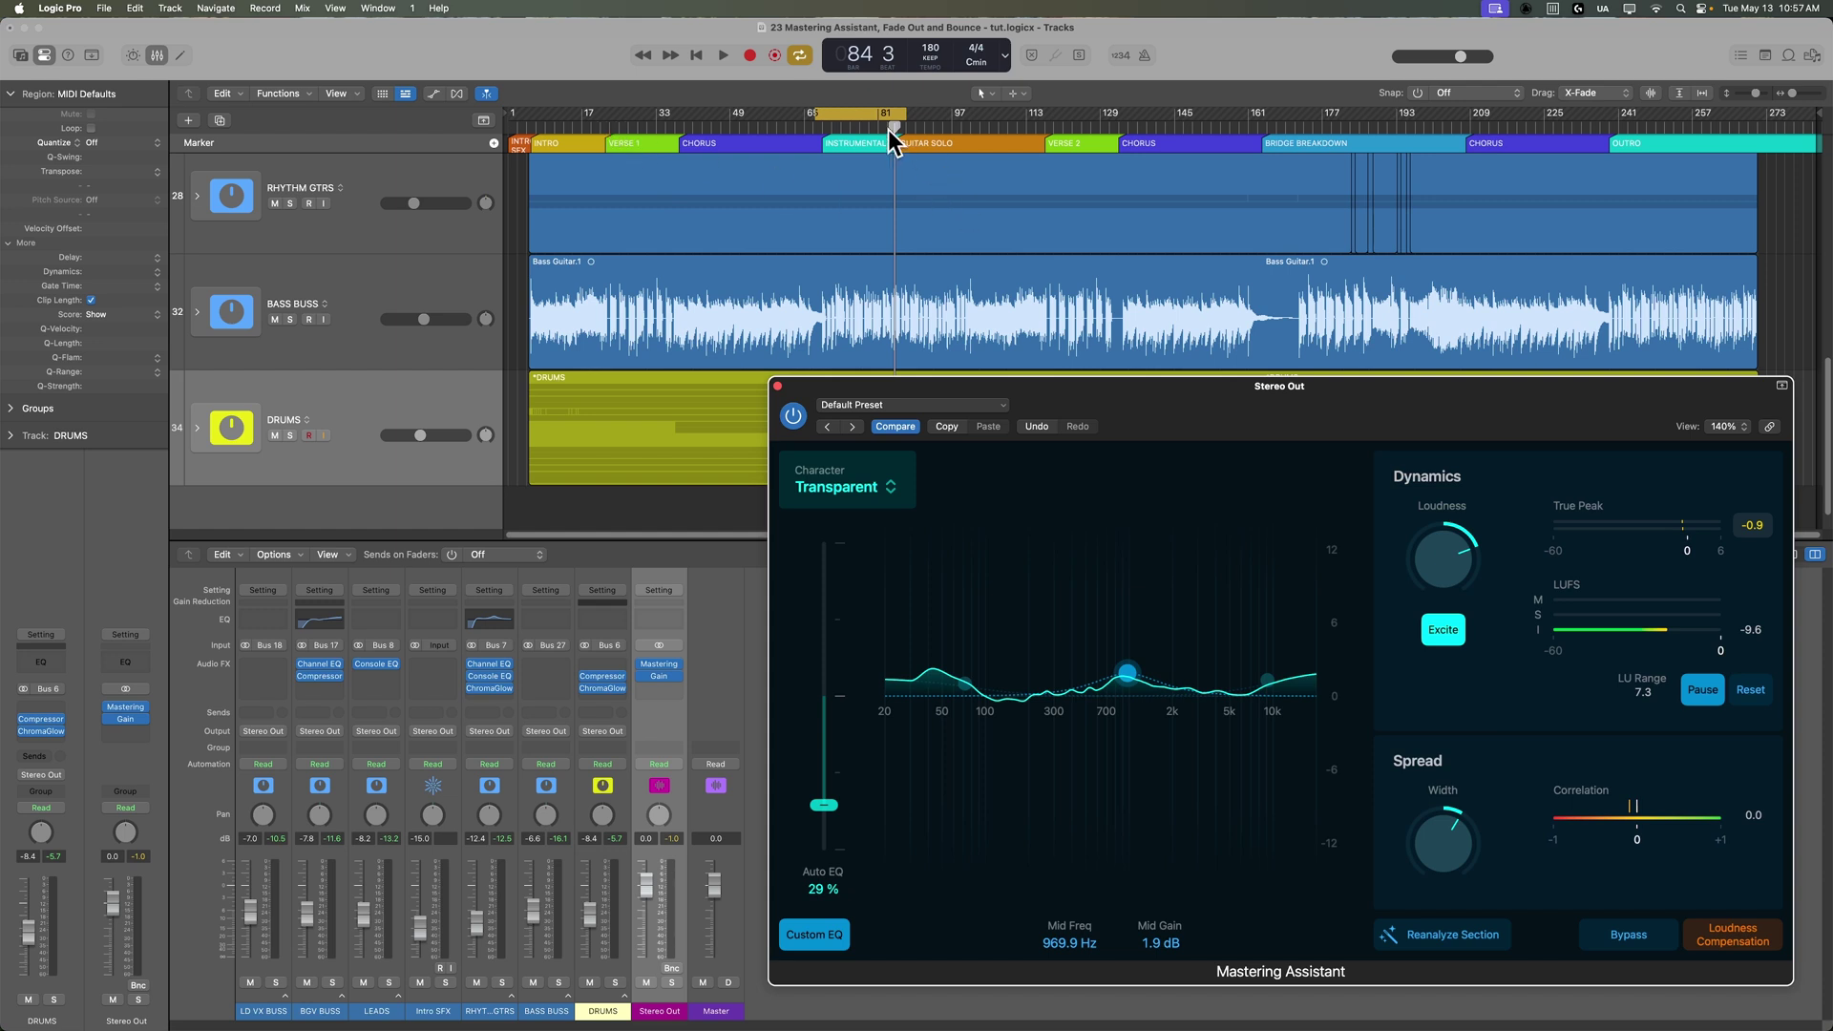
Step: Move the cycle range over Verse 2 and the following Chorus, set the Character to Clean, and start playback
left_click_drag(919, 111, 1262, 148)
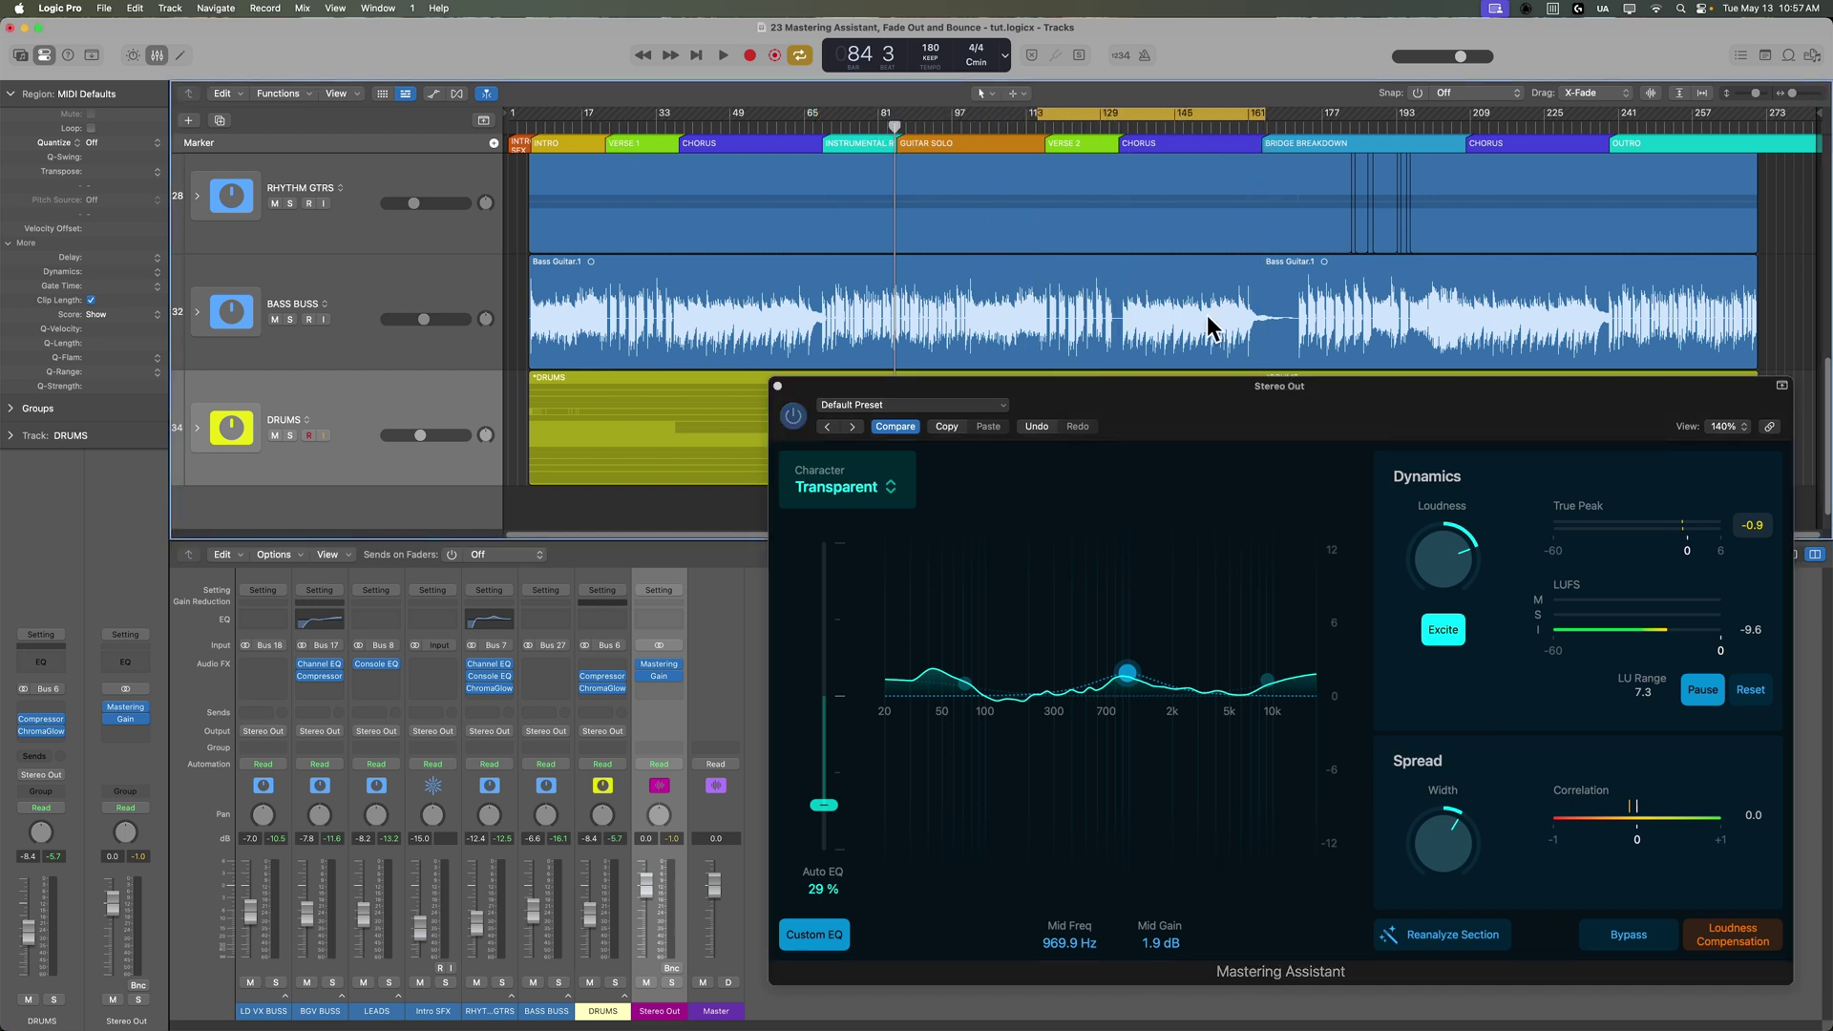
left_click(828, 479)
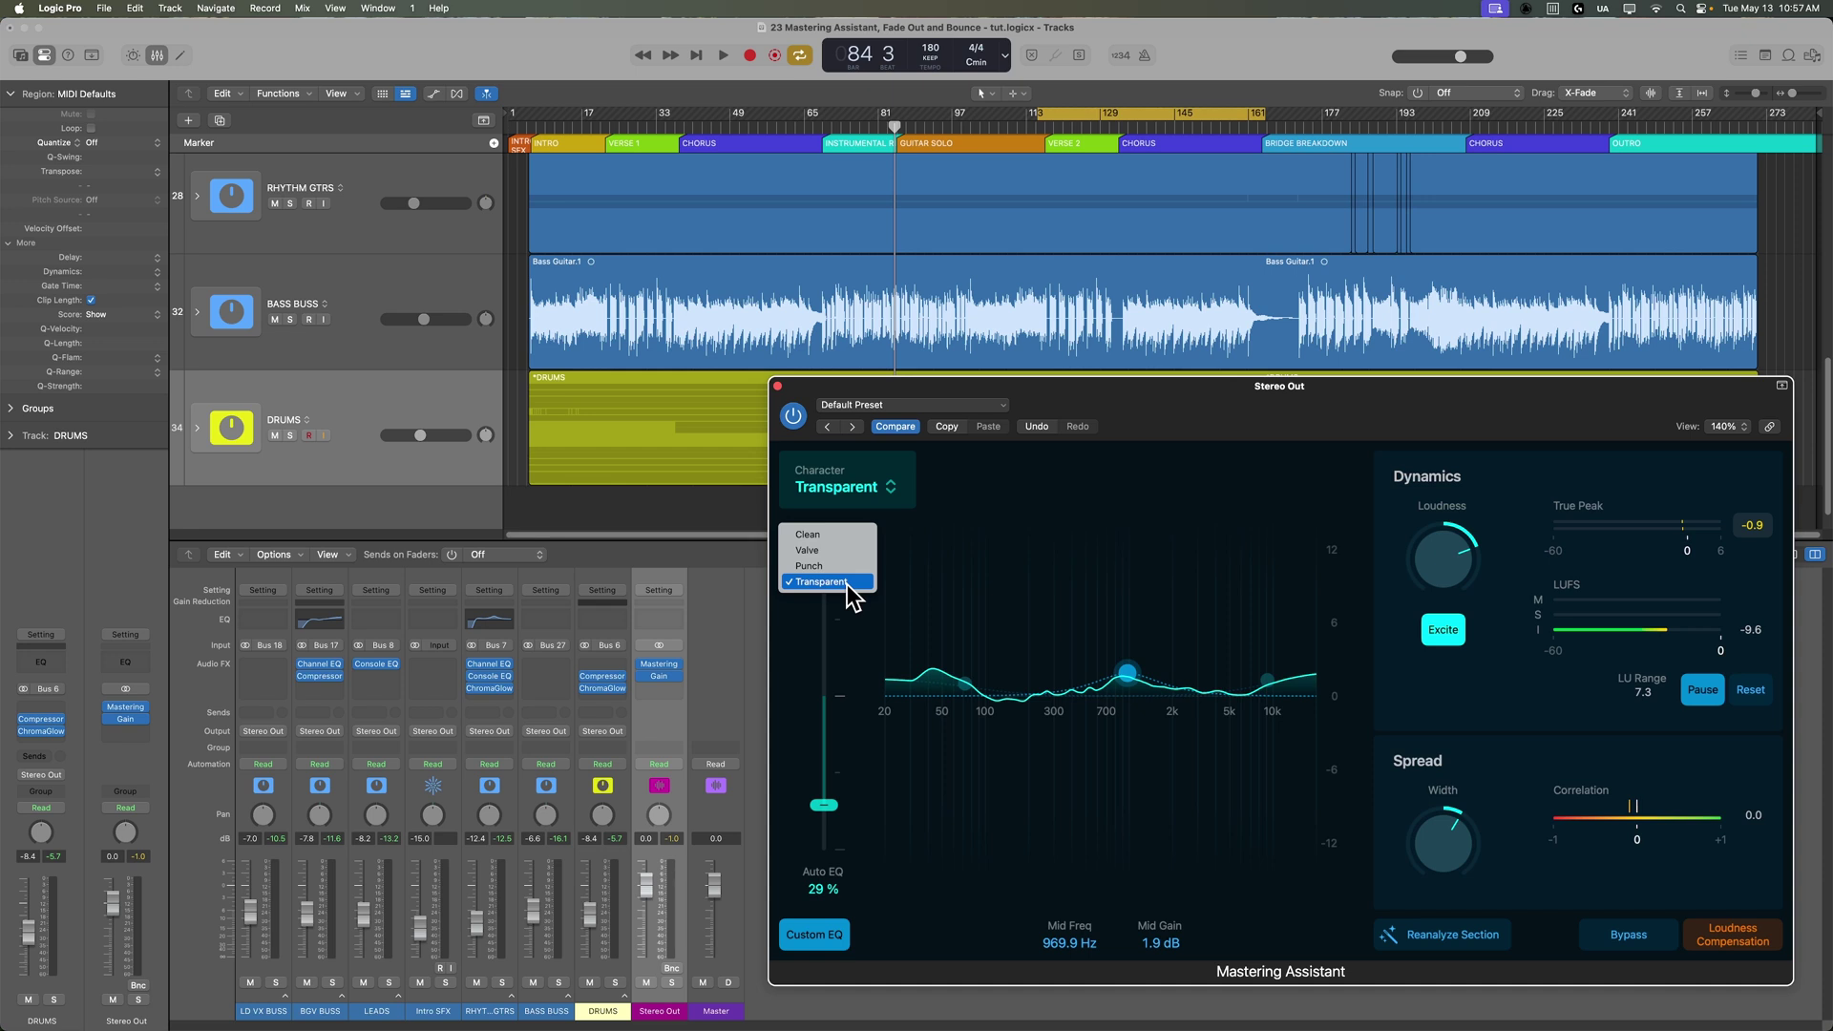
left_click(828, 533)
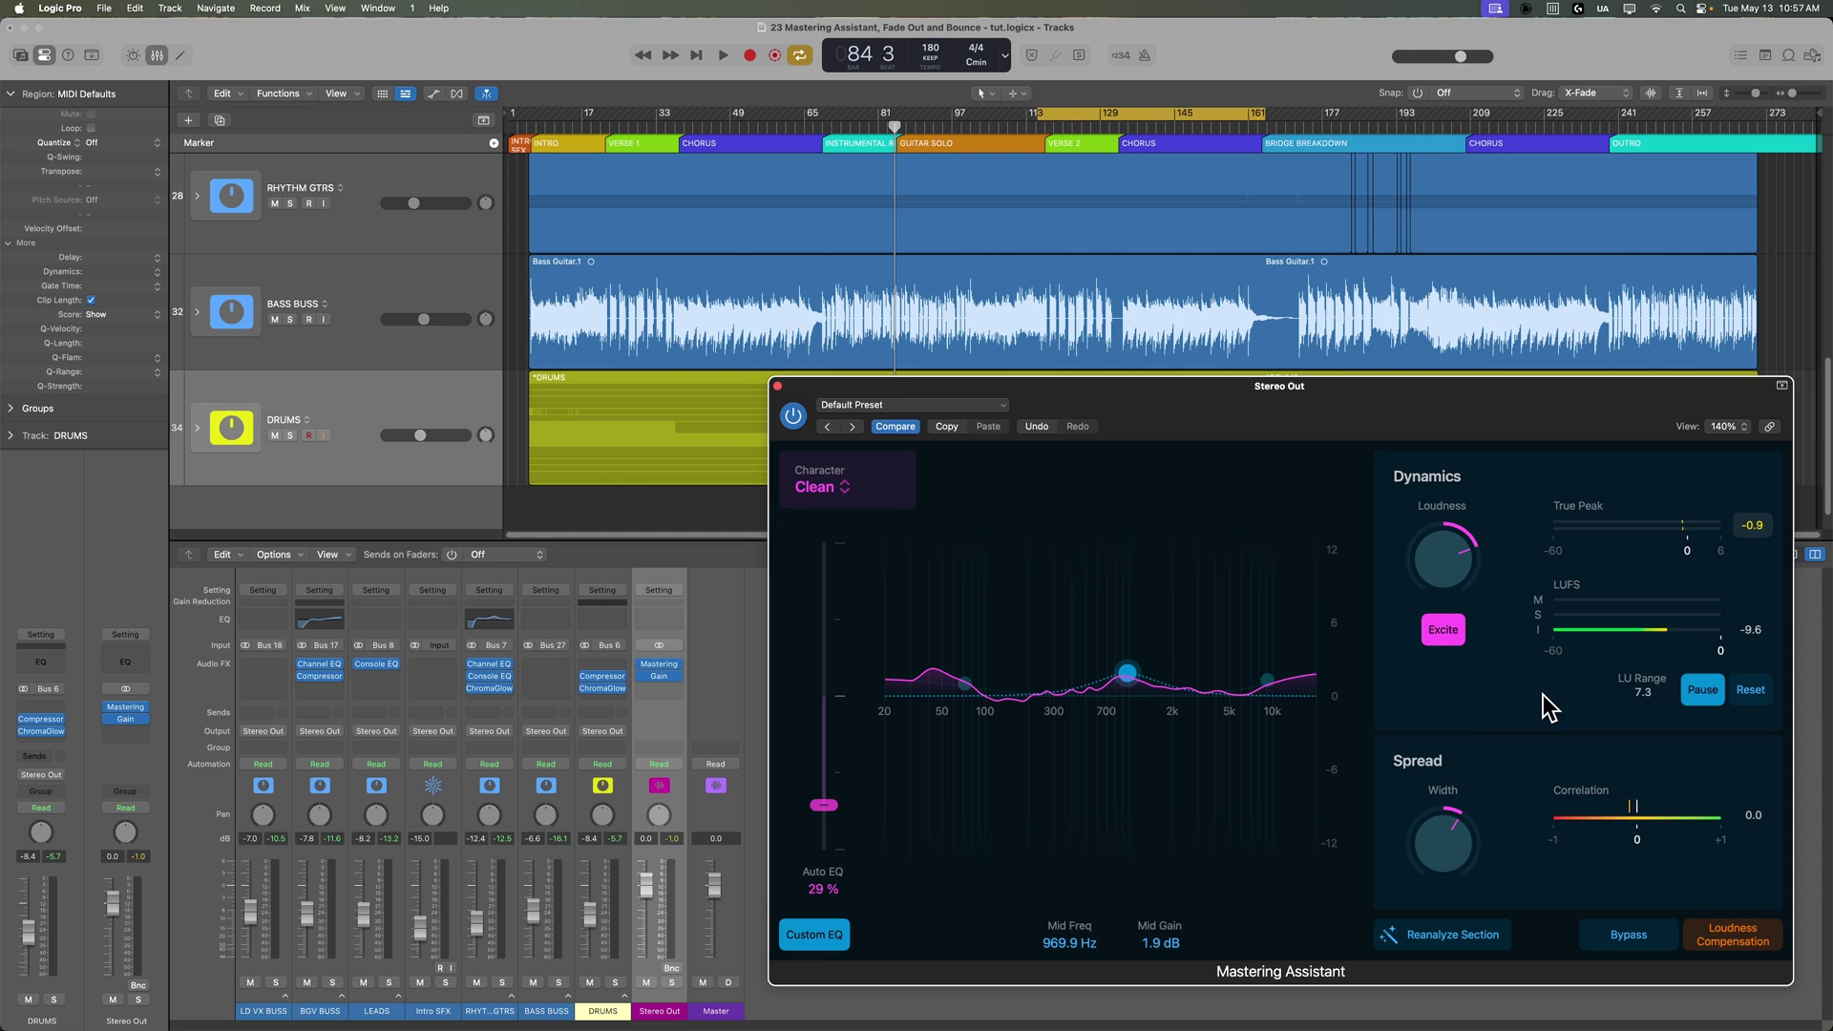
key("space")
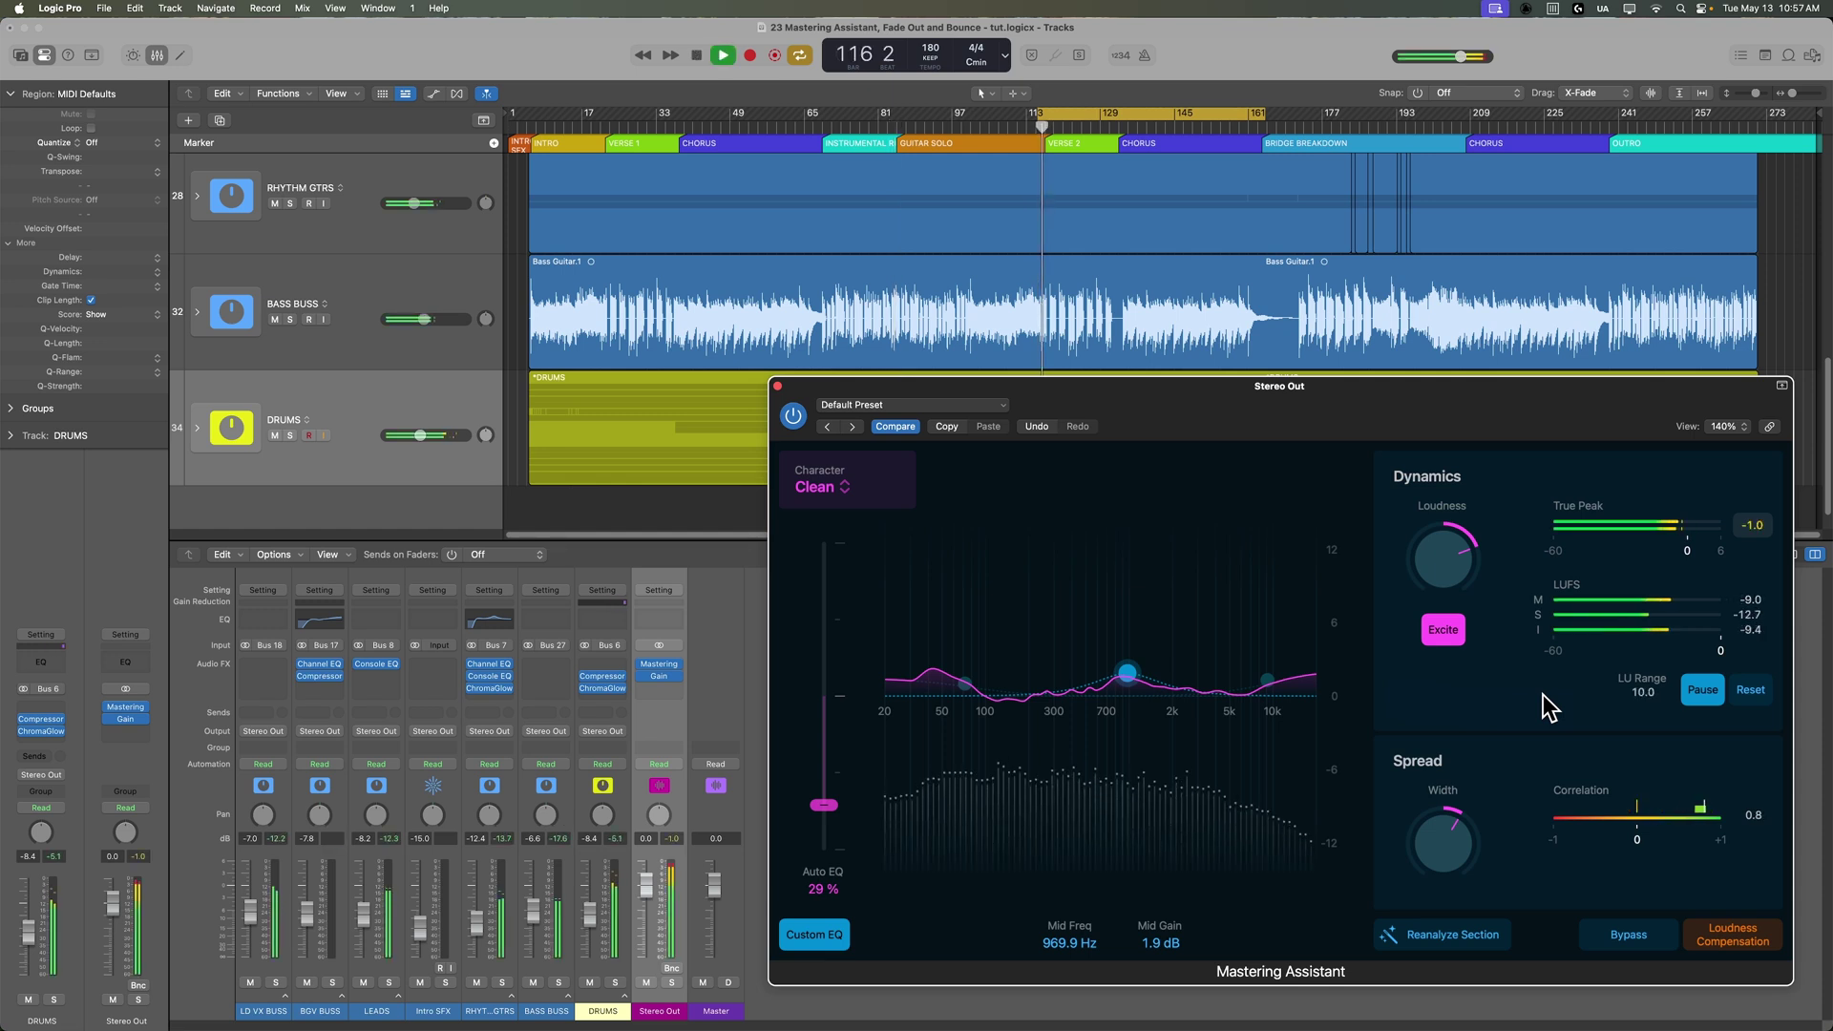
Step: Audition the Transparent character during playback, return the Character to Clean, and stop playback
left_click(844, 489)
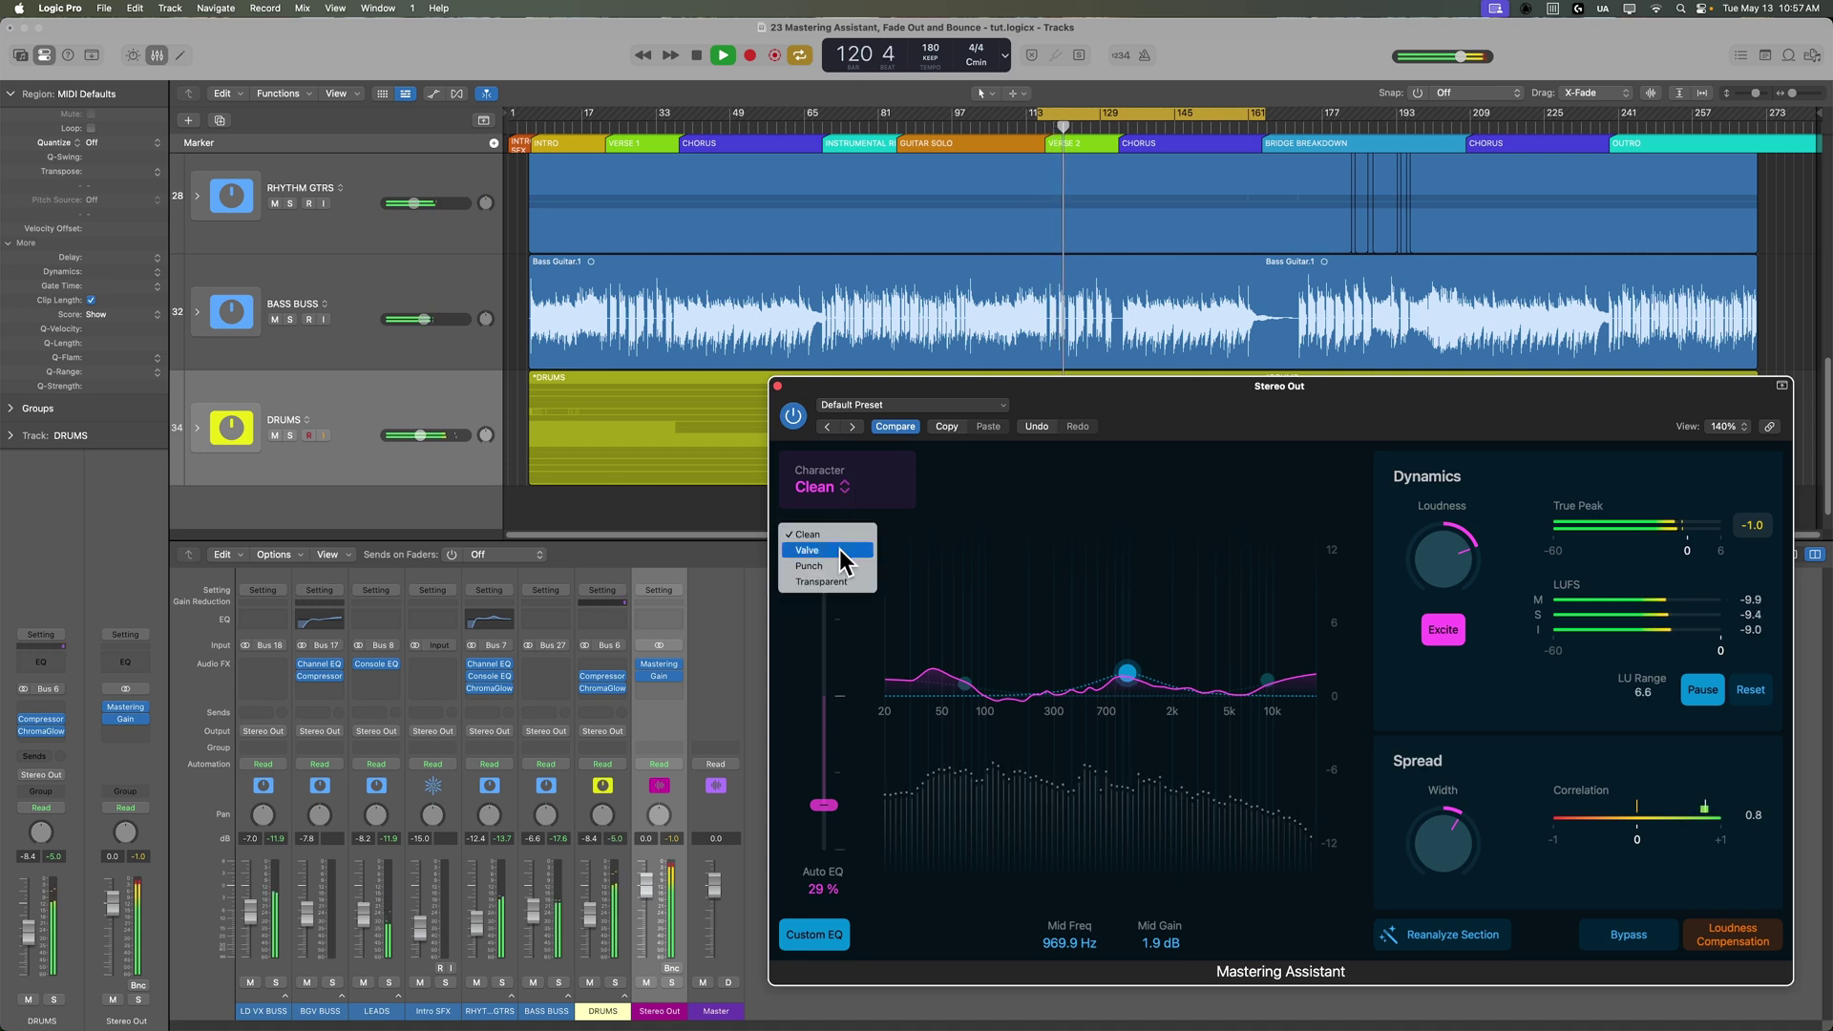
left_click(839, 582)
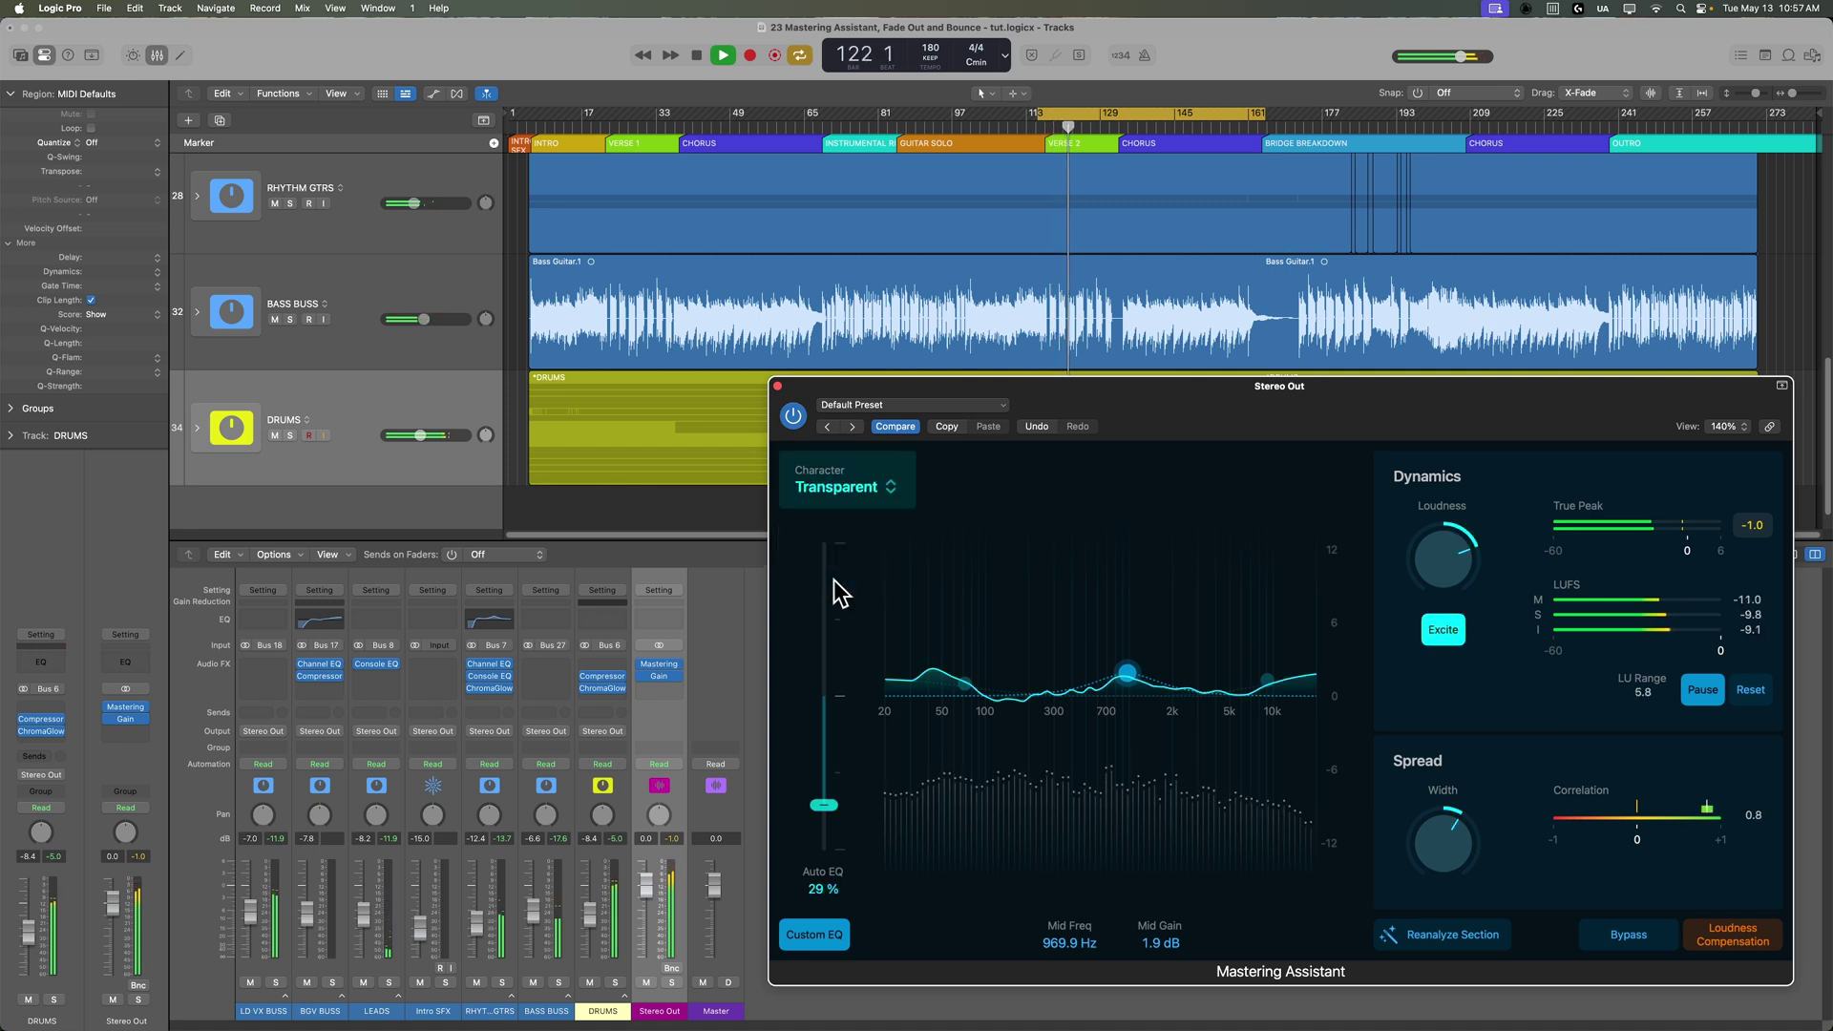
left_click(863, 493)
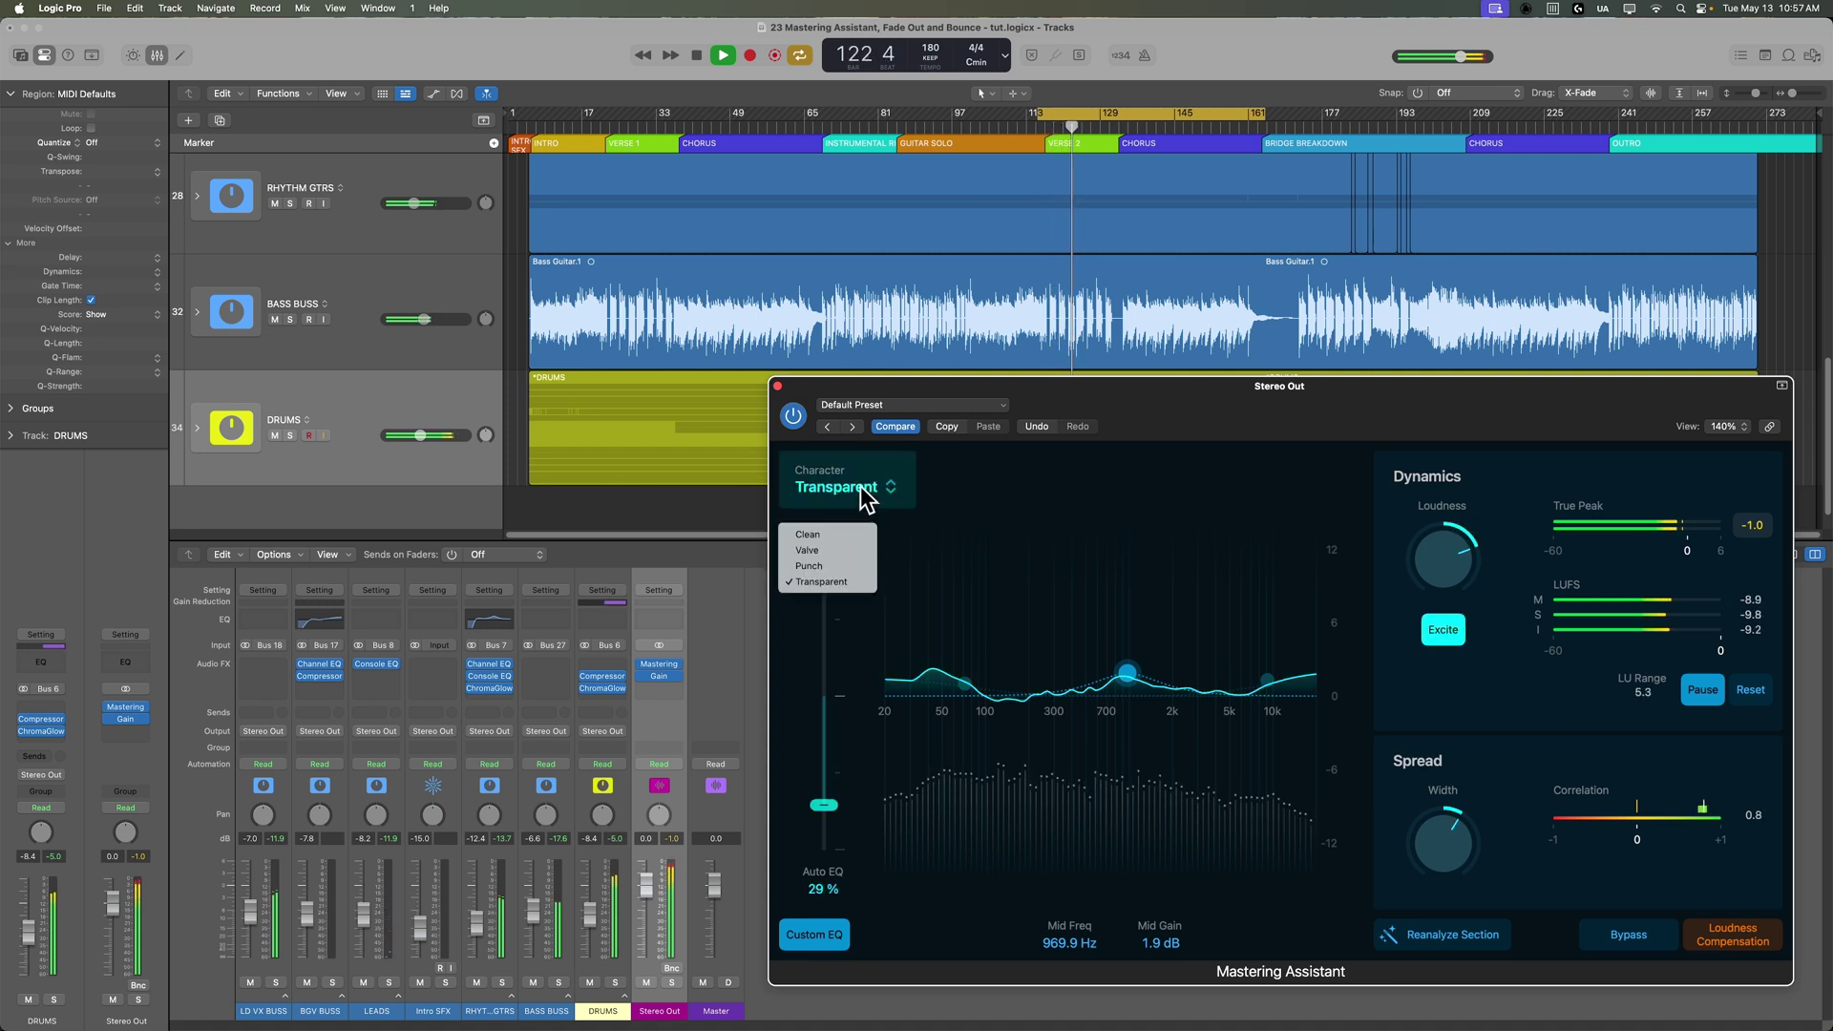
left_click(839, 533)
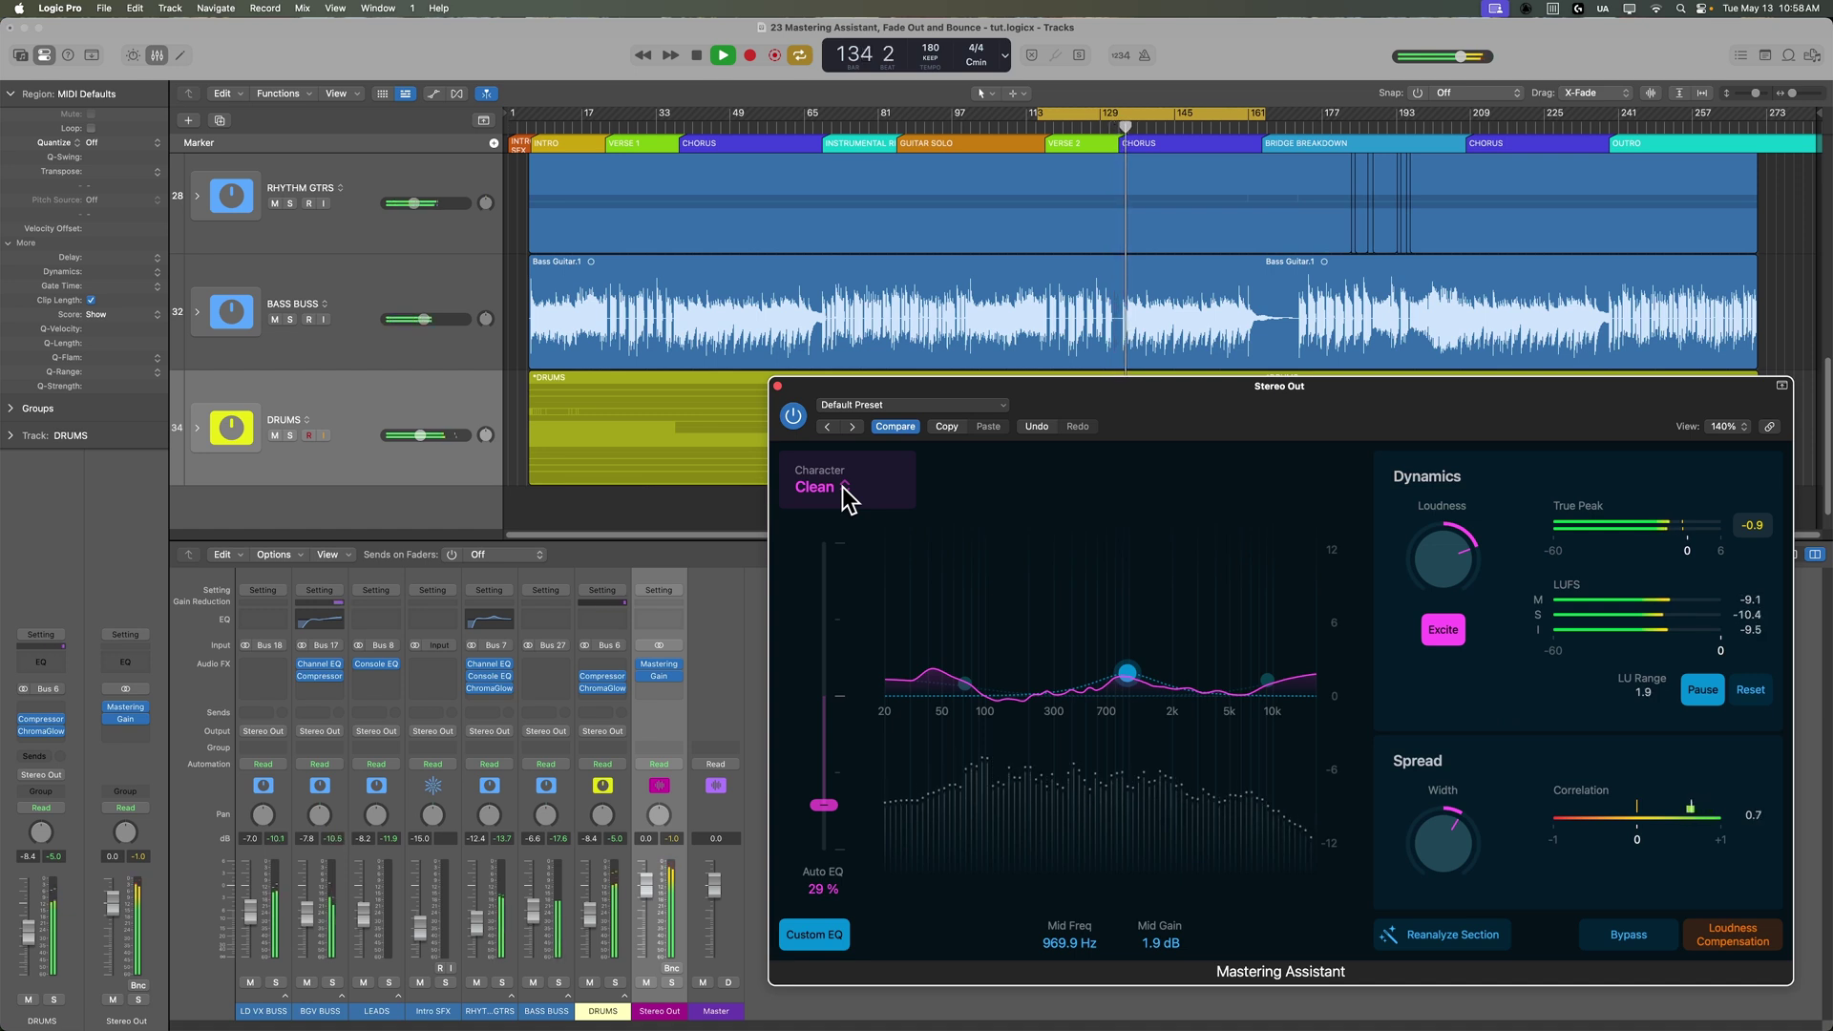
key("space")
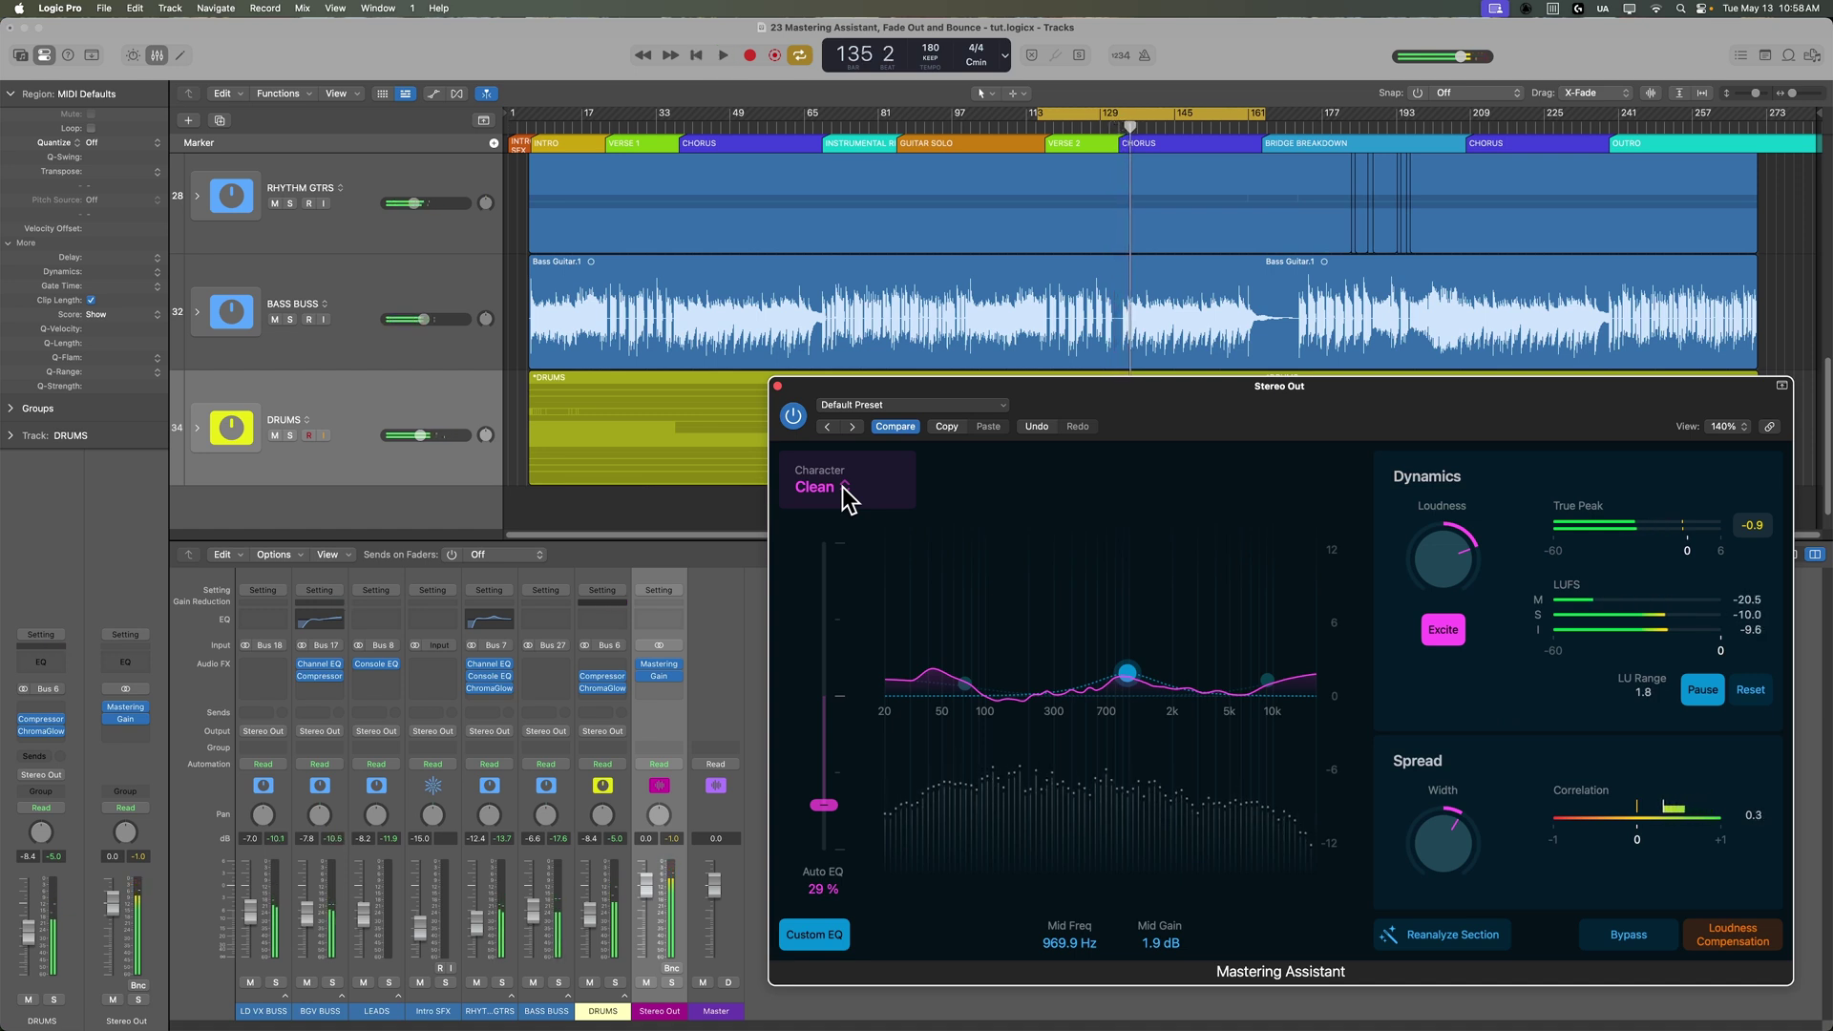
Step: Set the Character to Valve and play the cycled section, switching Excite off and back on before stopping
left_click(842, 486)
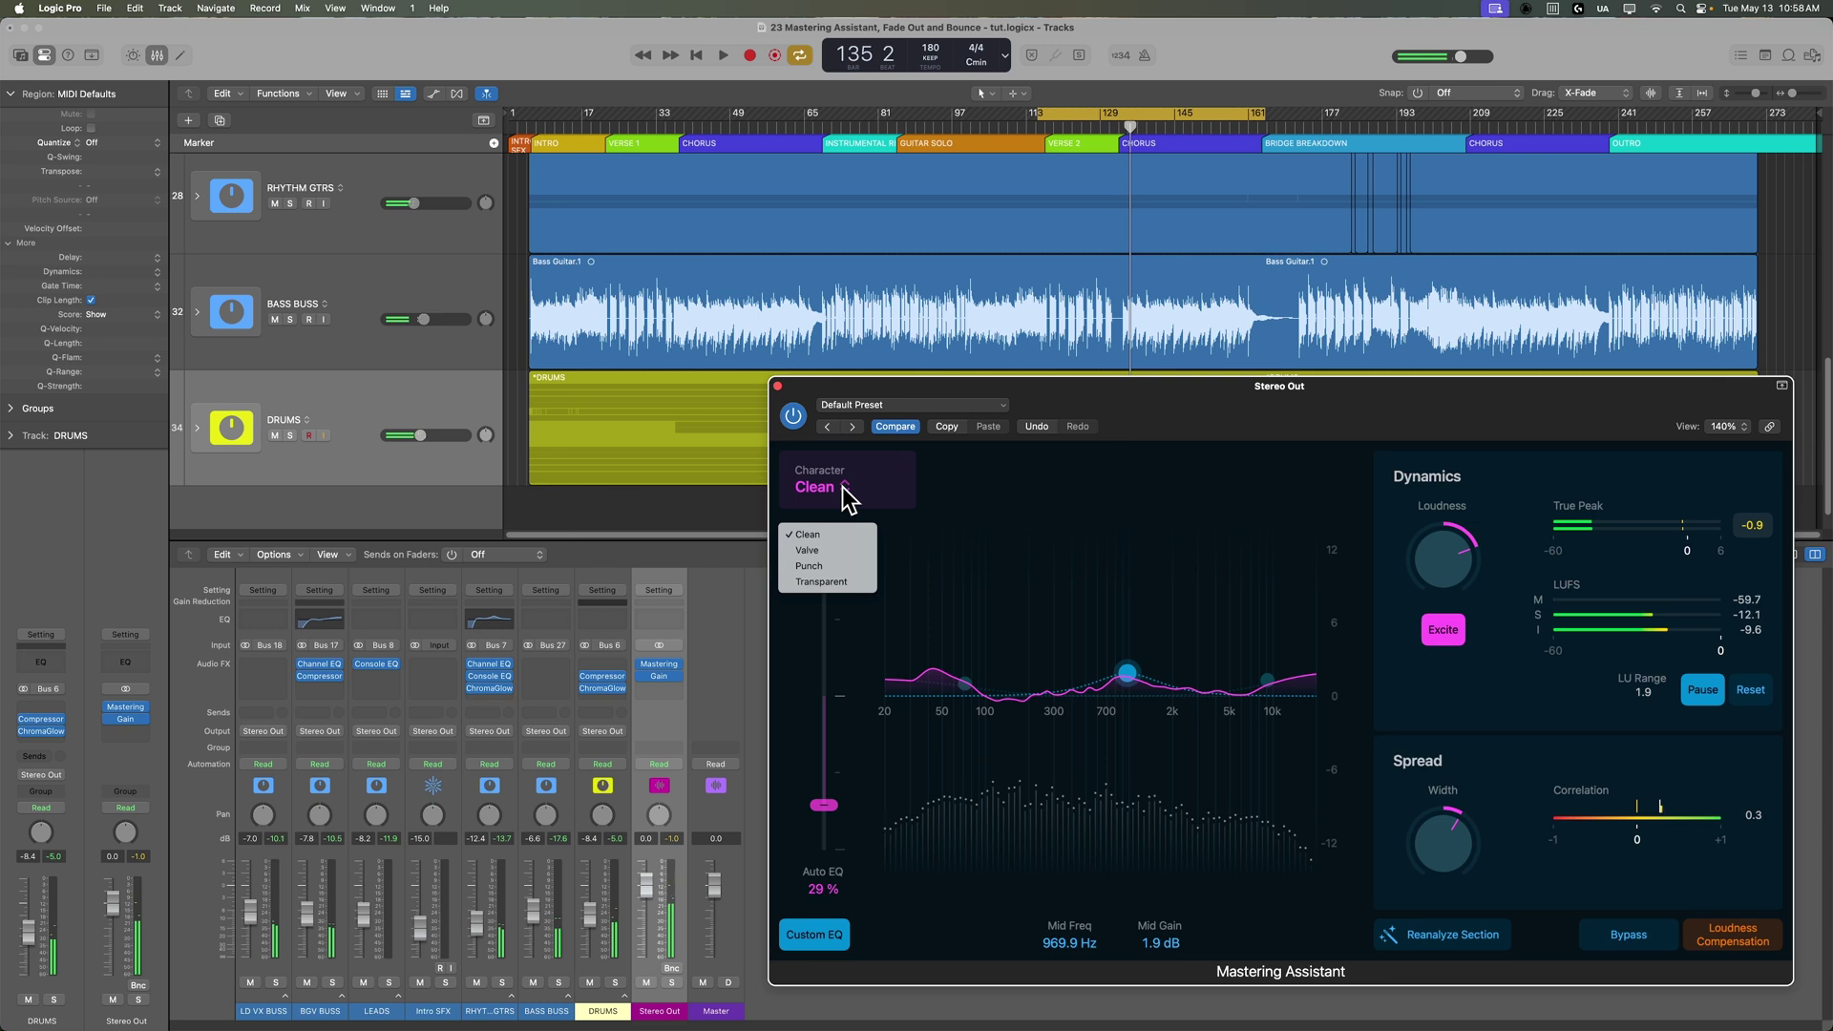
left_click(848, 551)
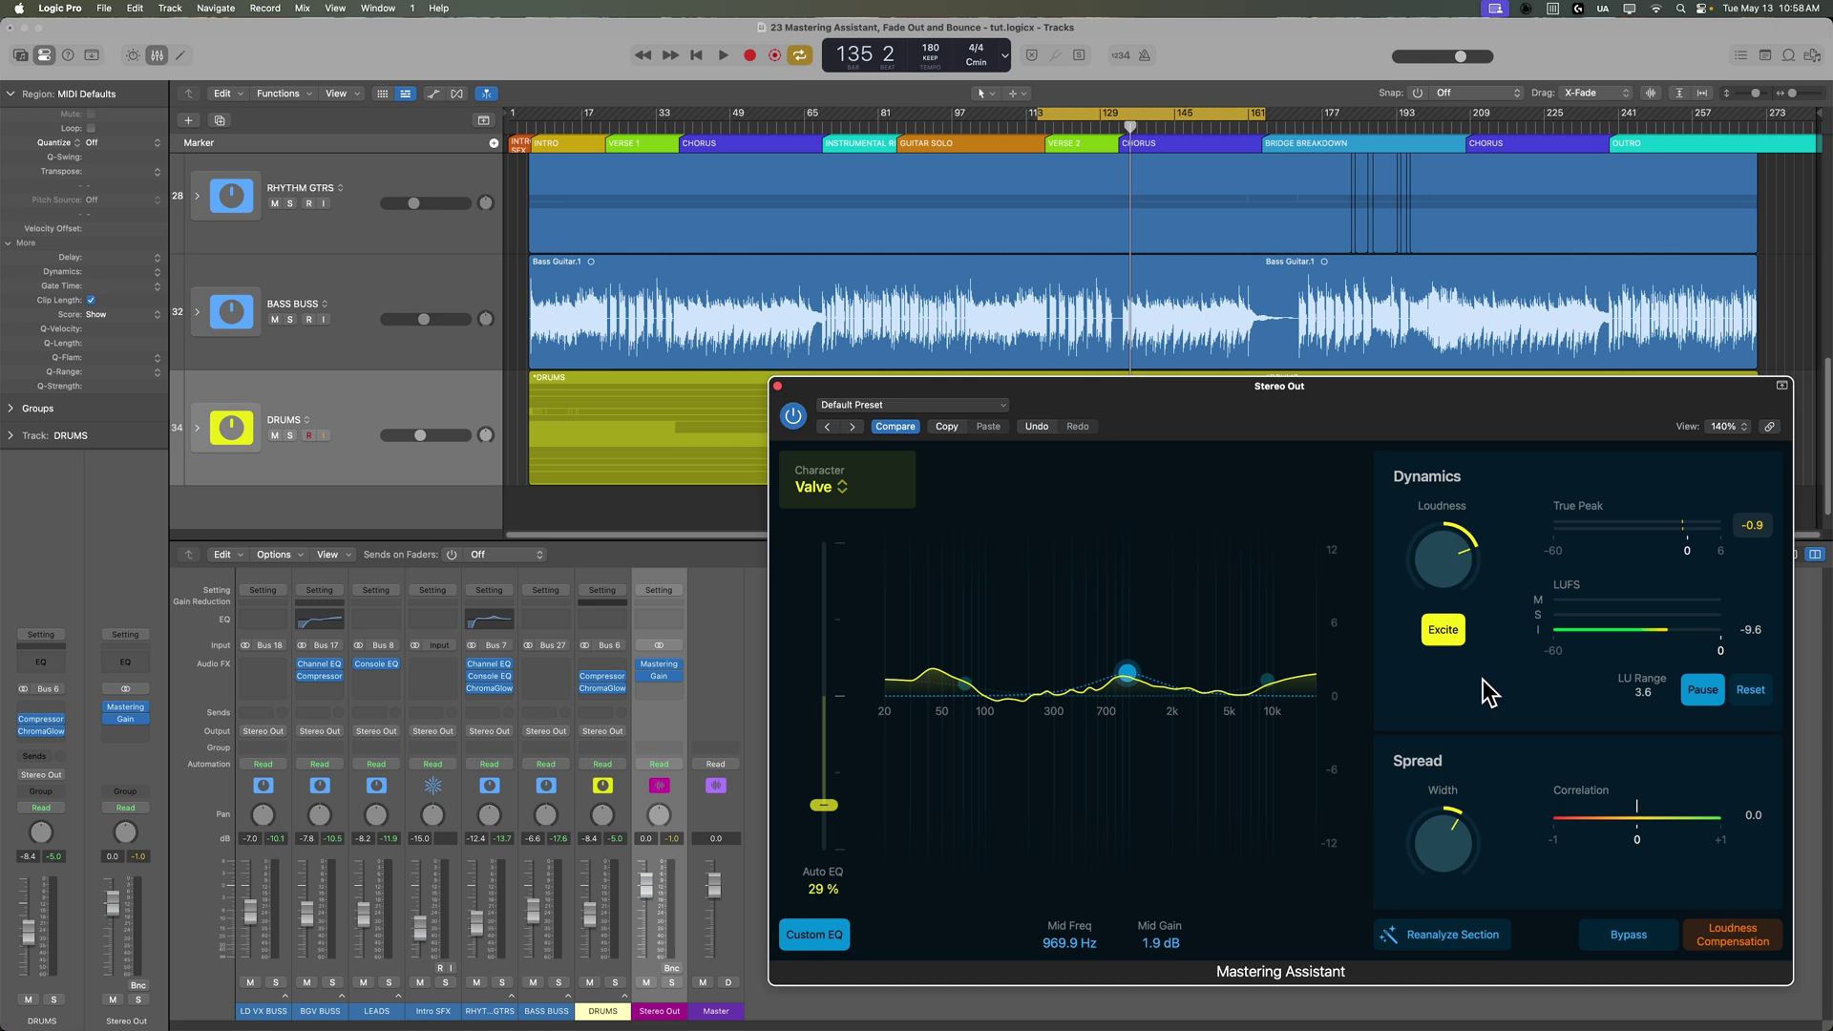
key("space")
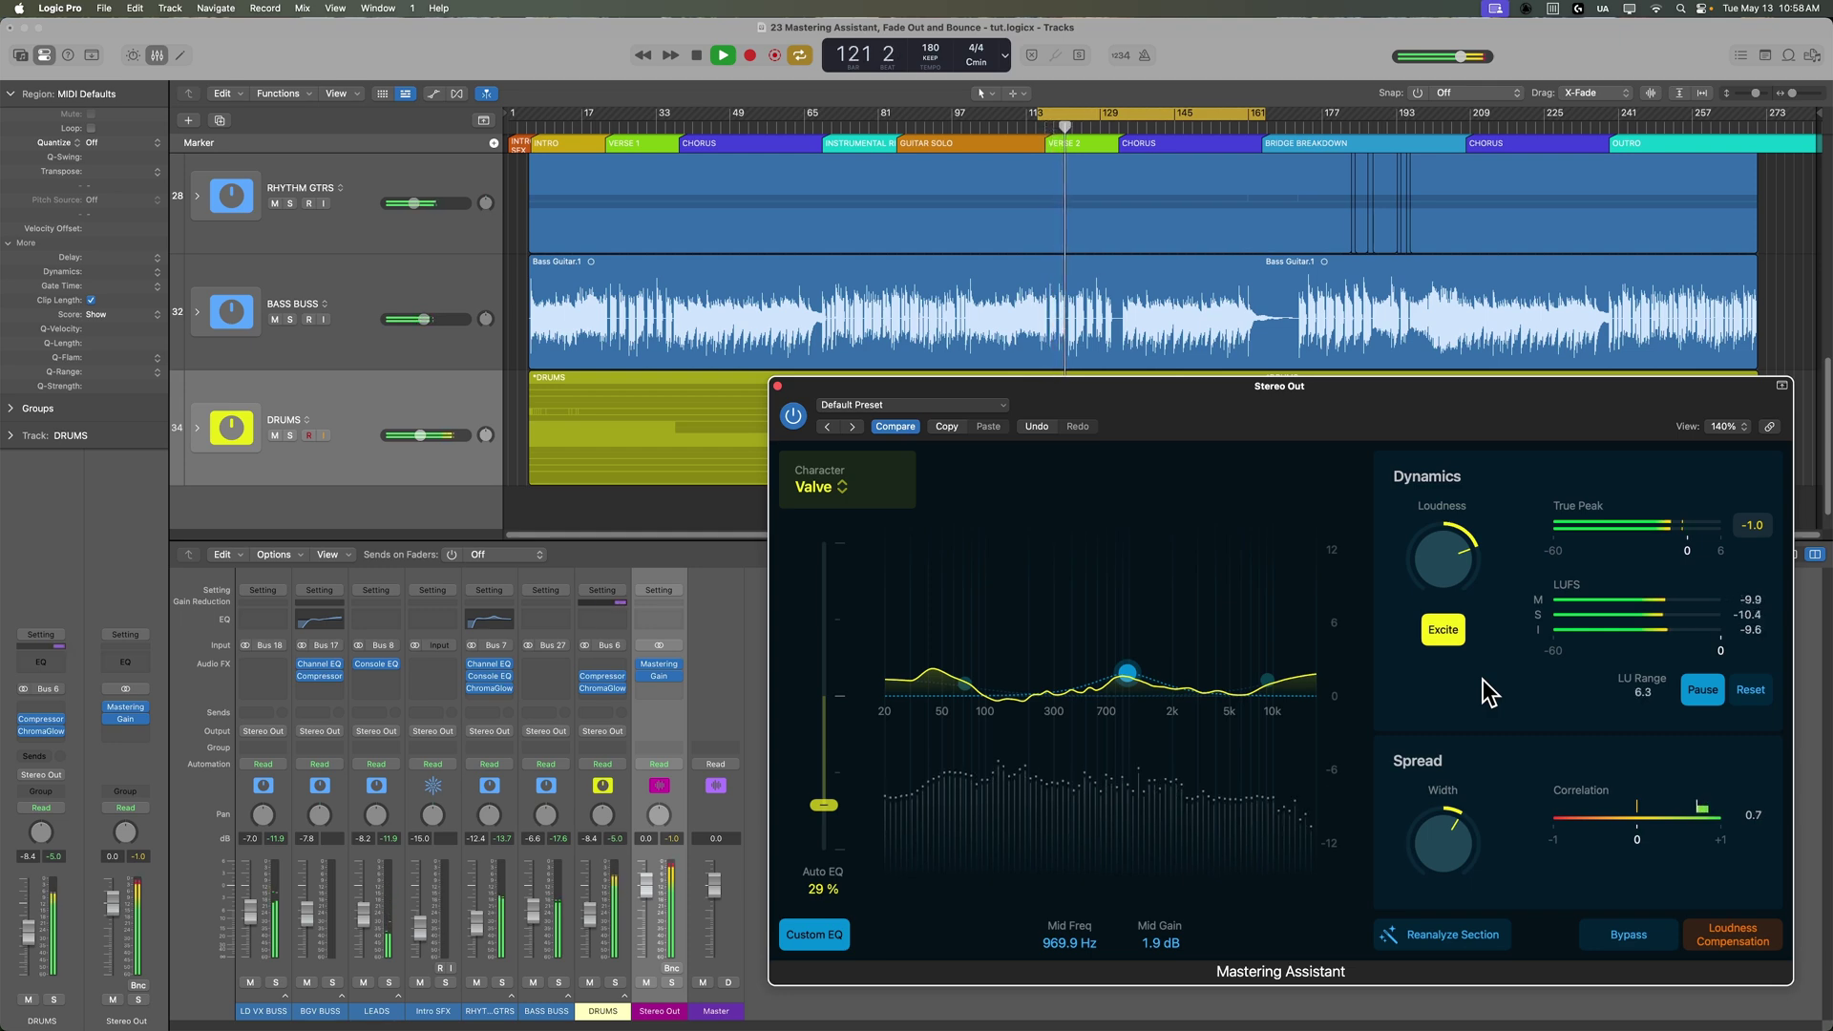
left_click_drag(824, 805, 833, 814)
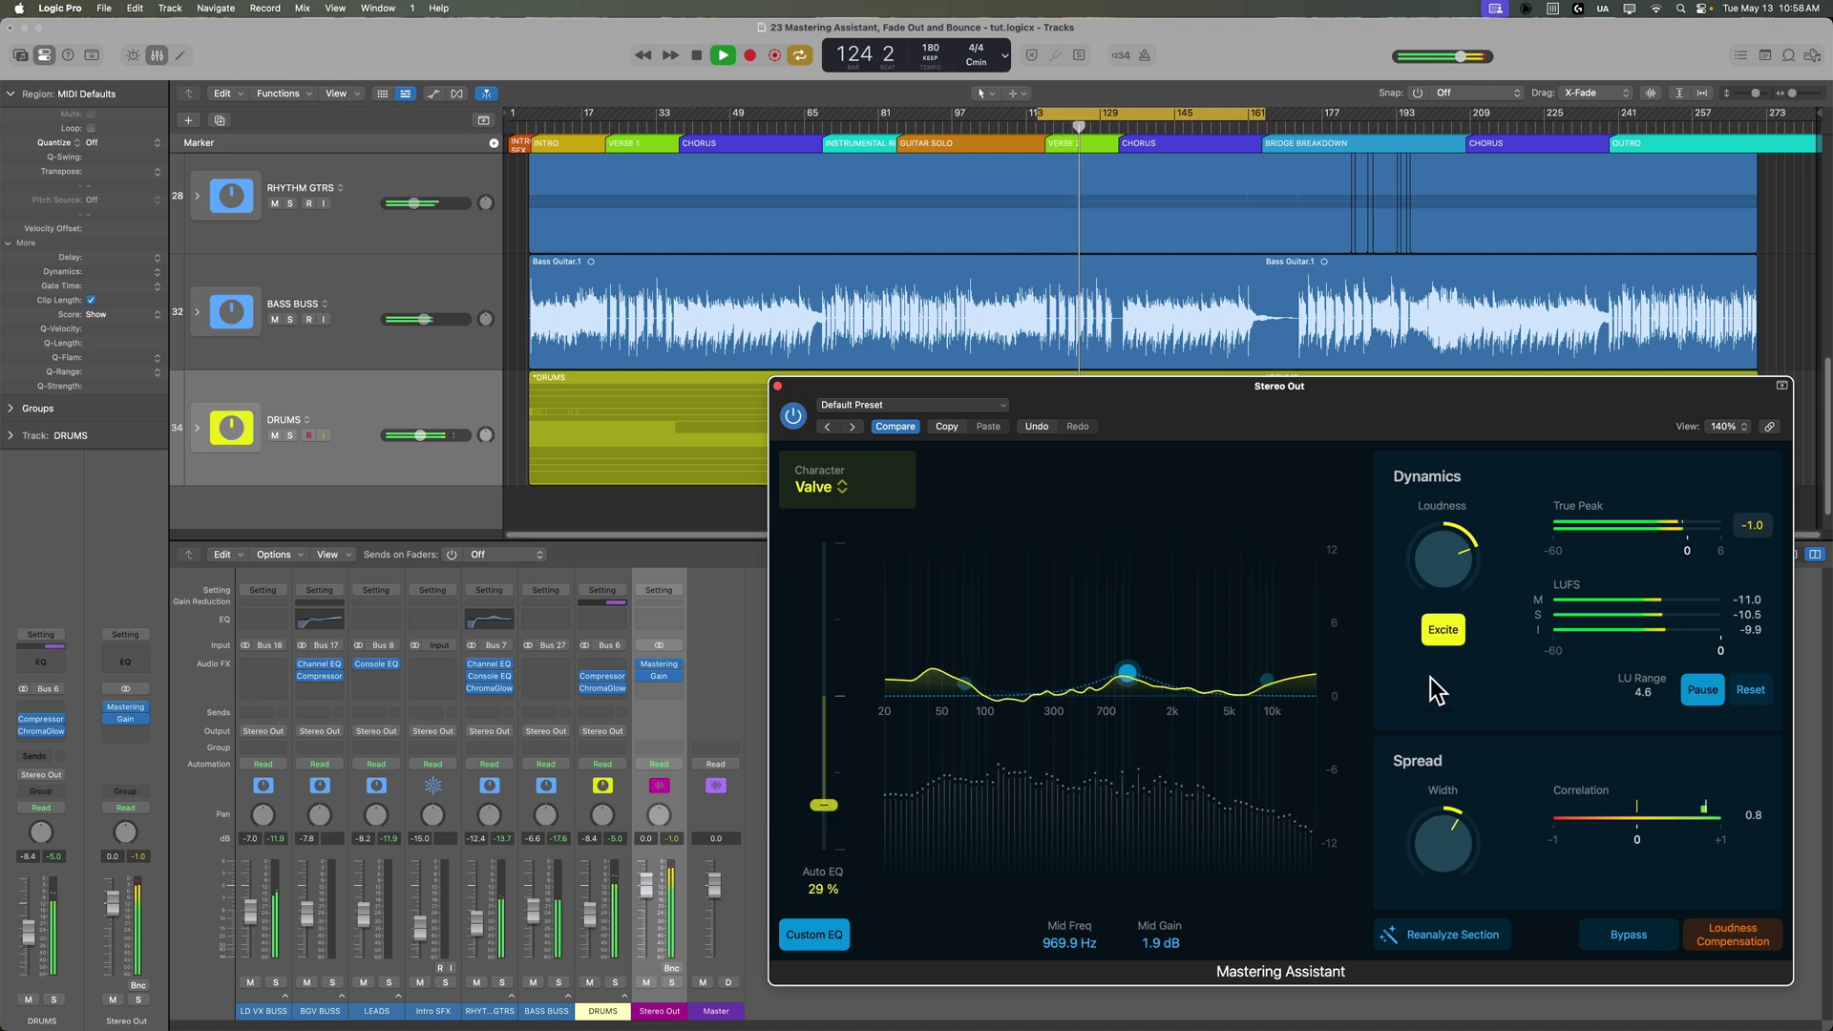
left_click(1442, 630)
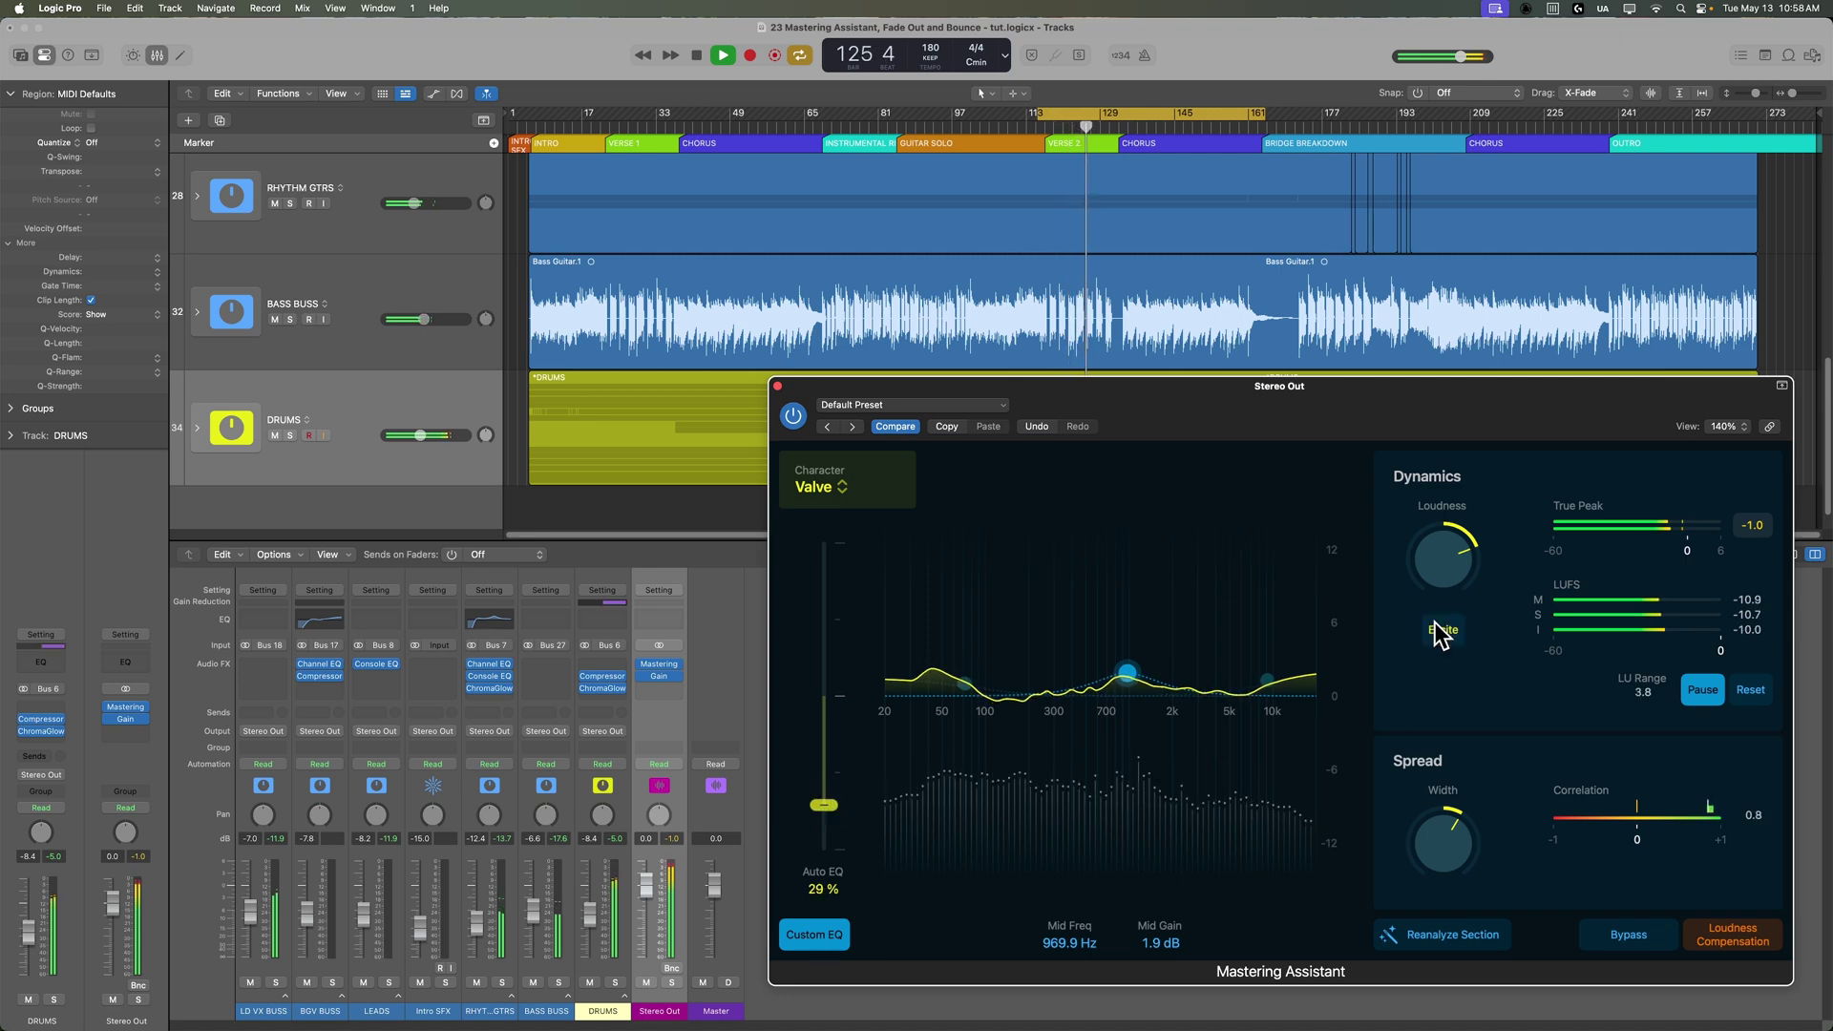
left_click(1441, 630)
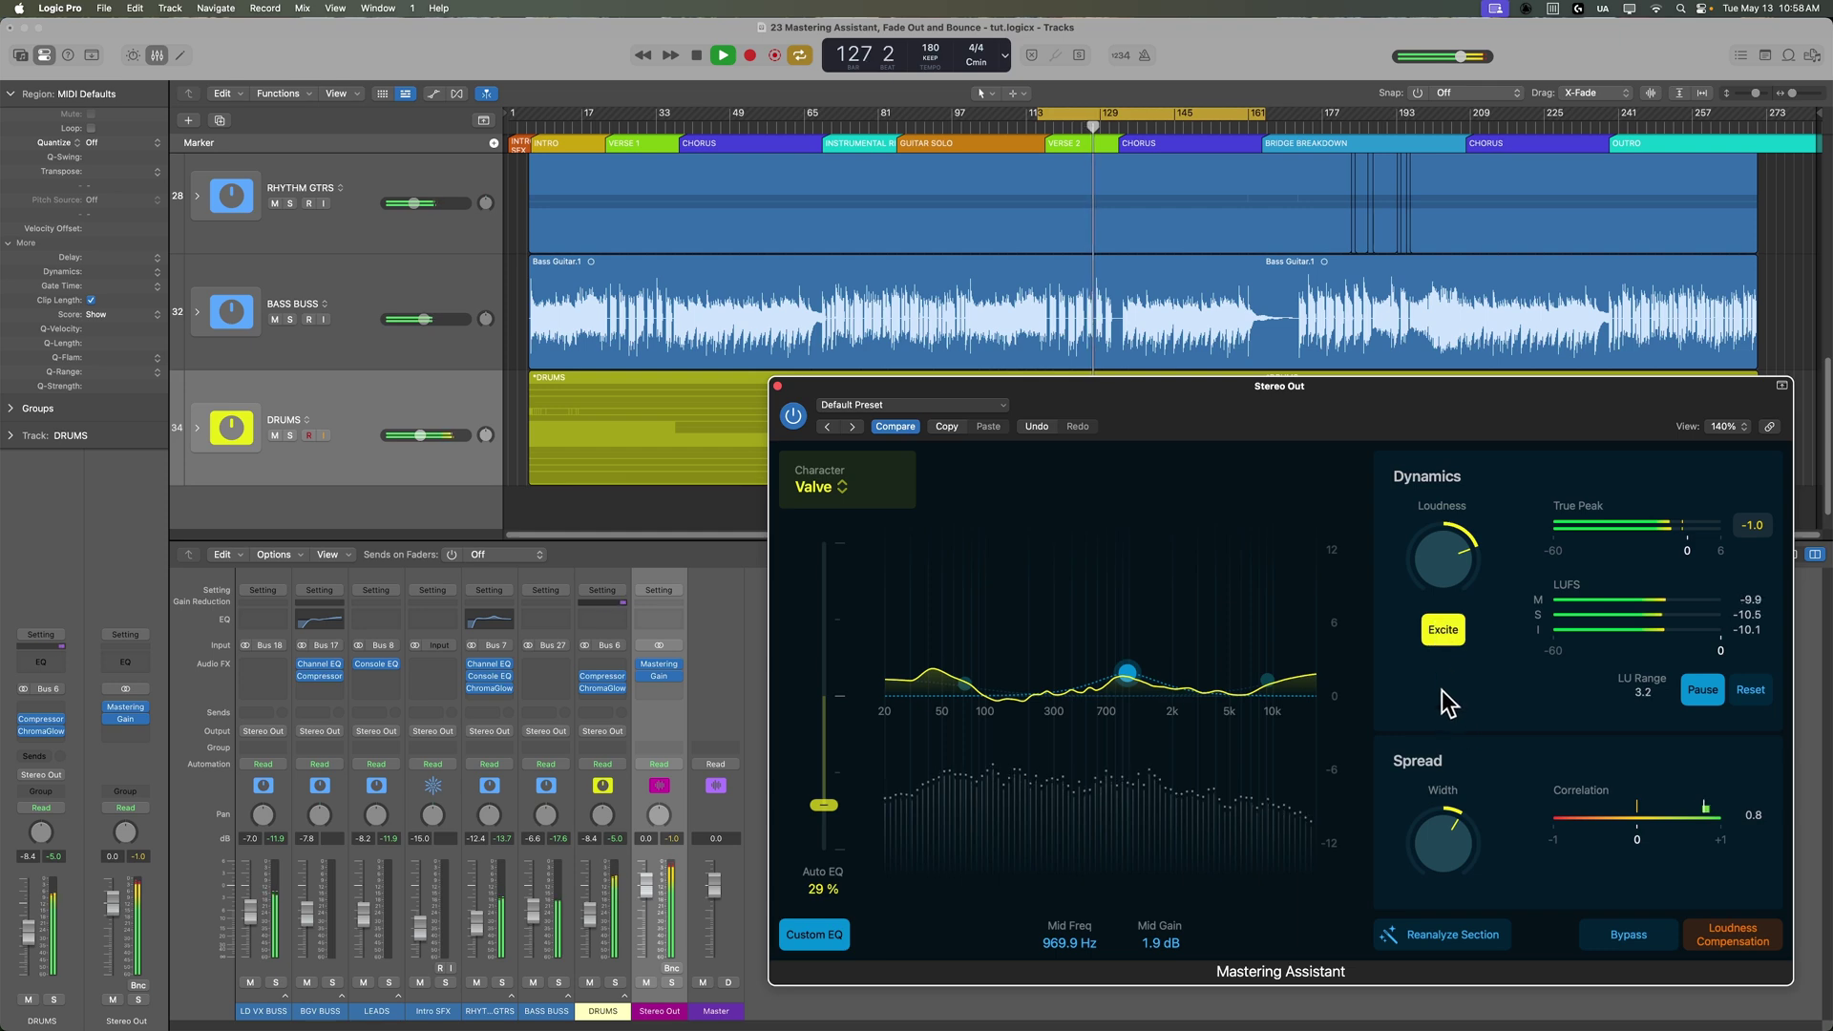
key("space")
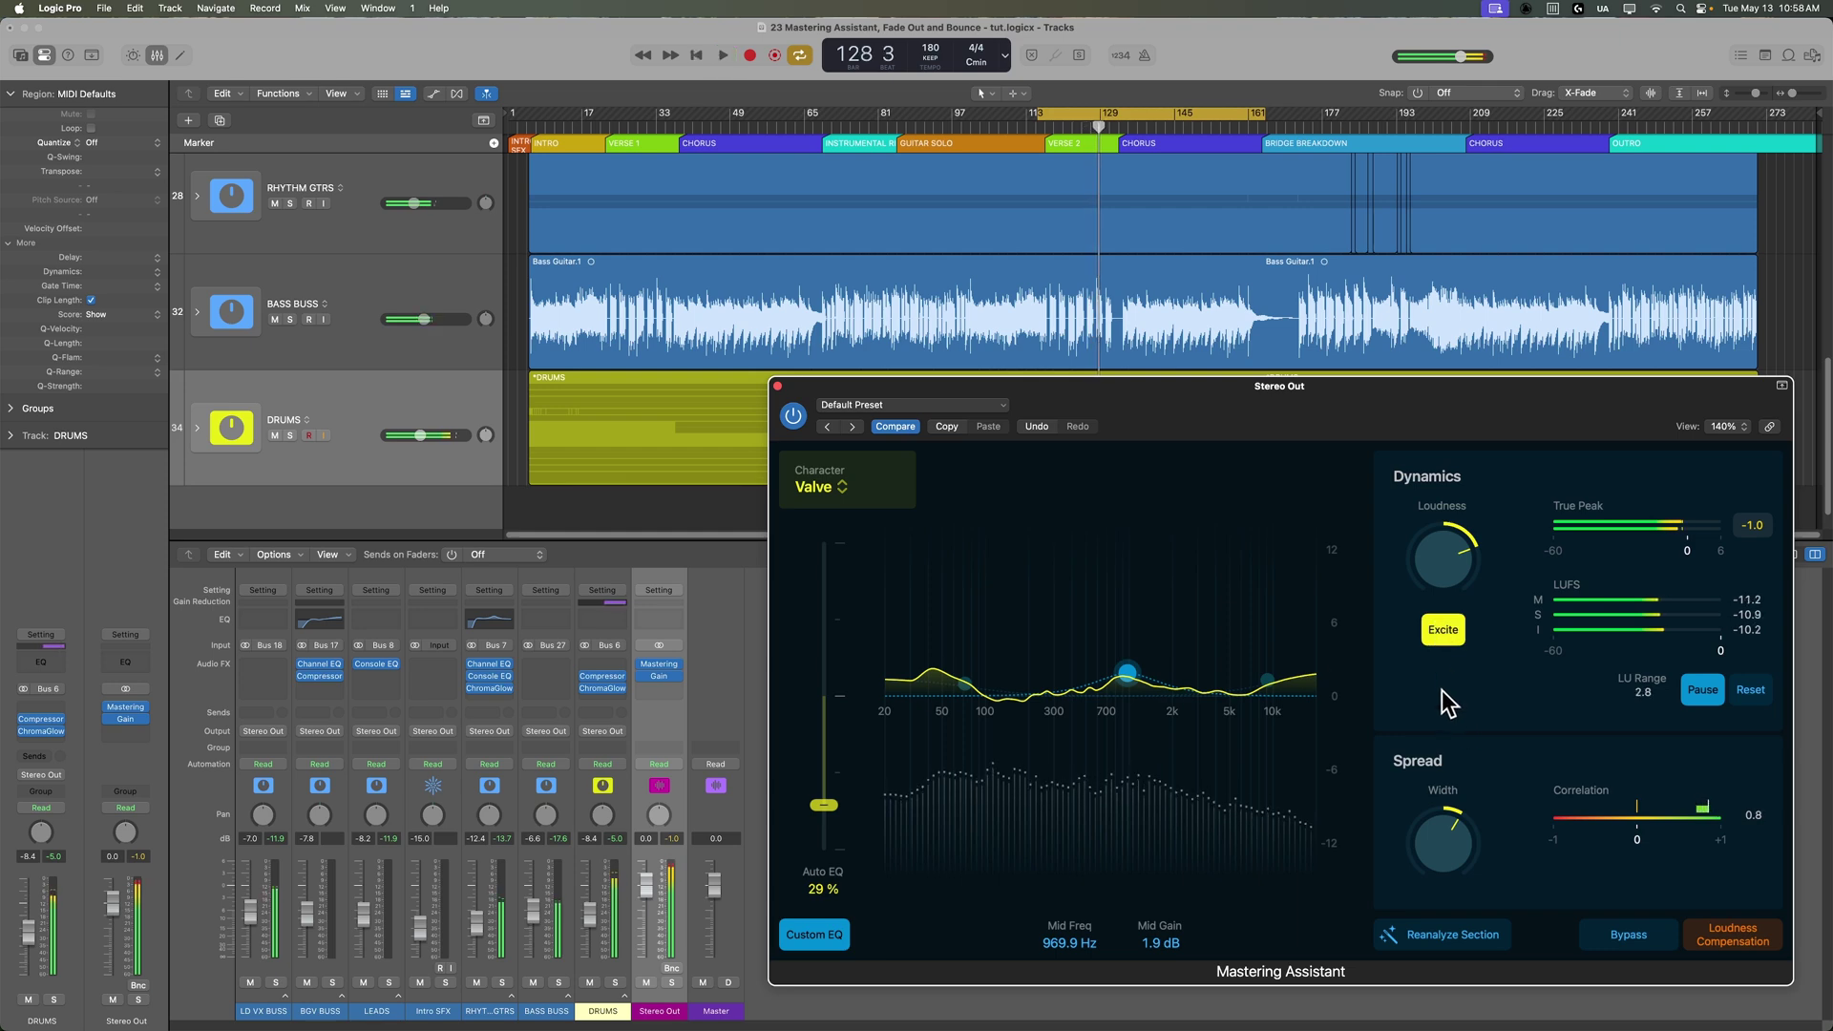
Step: Set the Character to Punch, play the cycled section, and reset the LUFS reading during playback
left_click(840, 488)
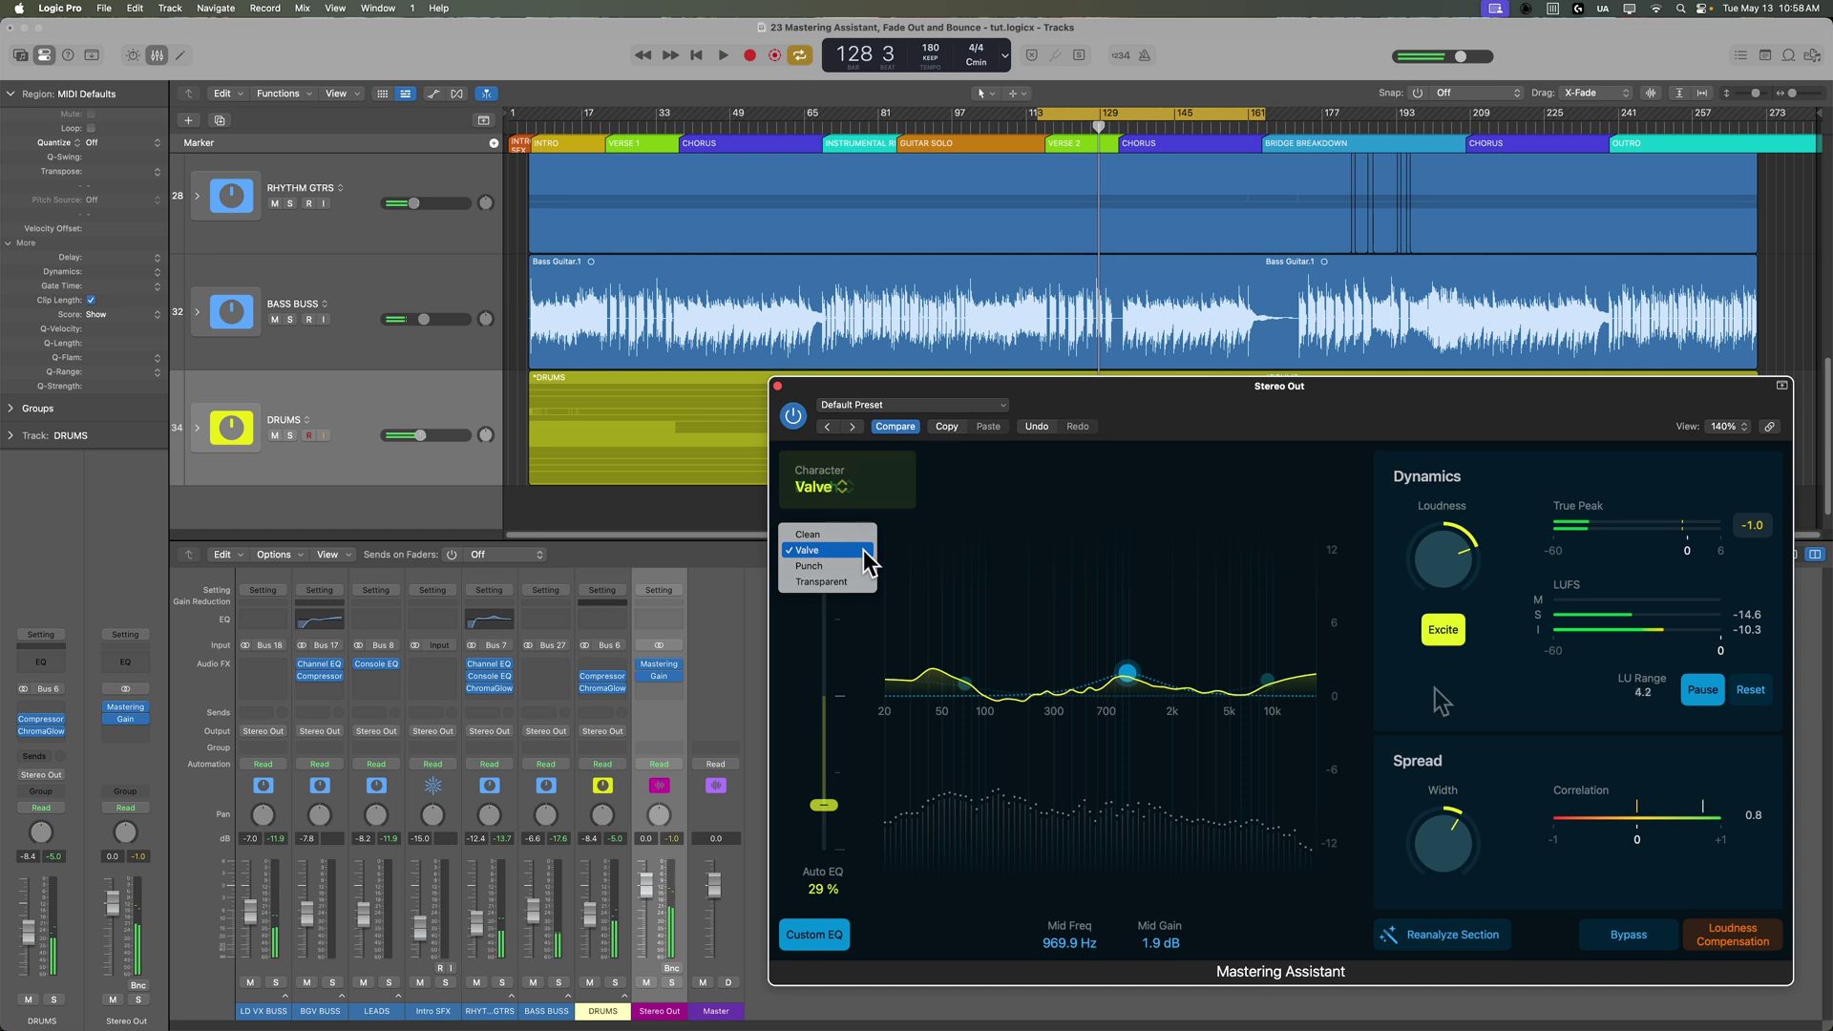
left_click(840, 566)
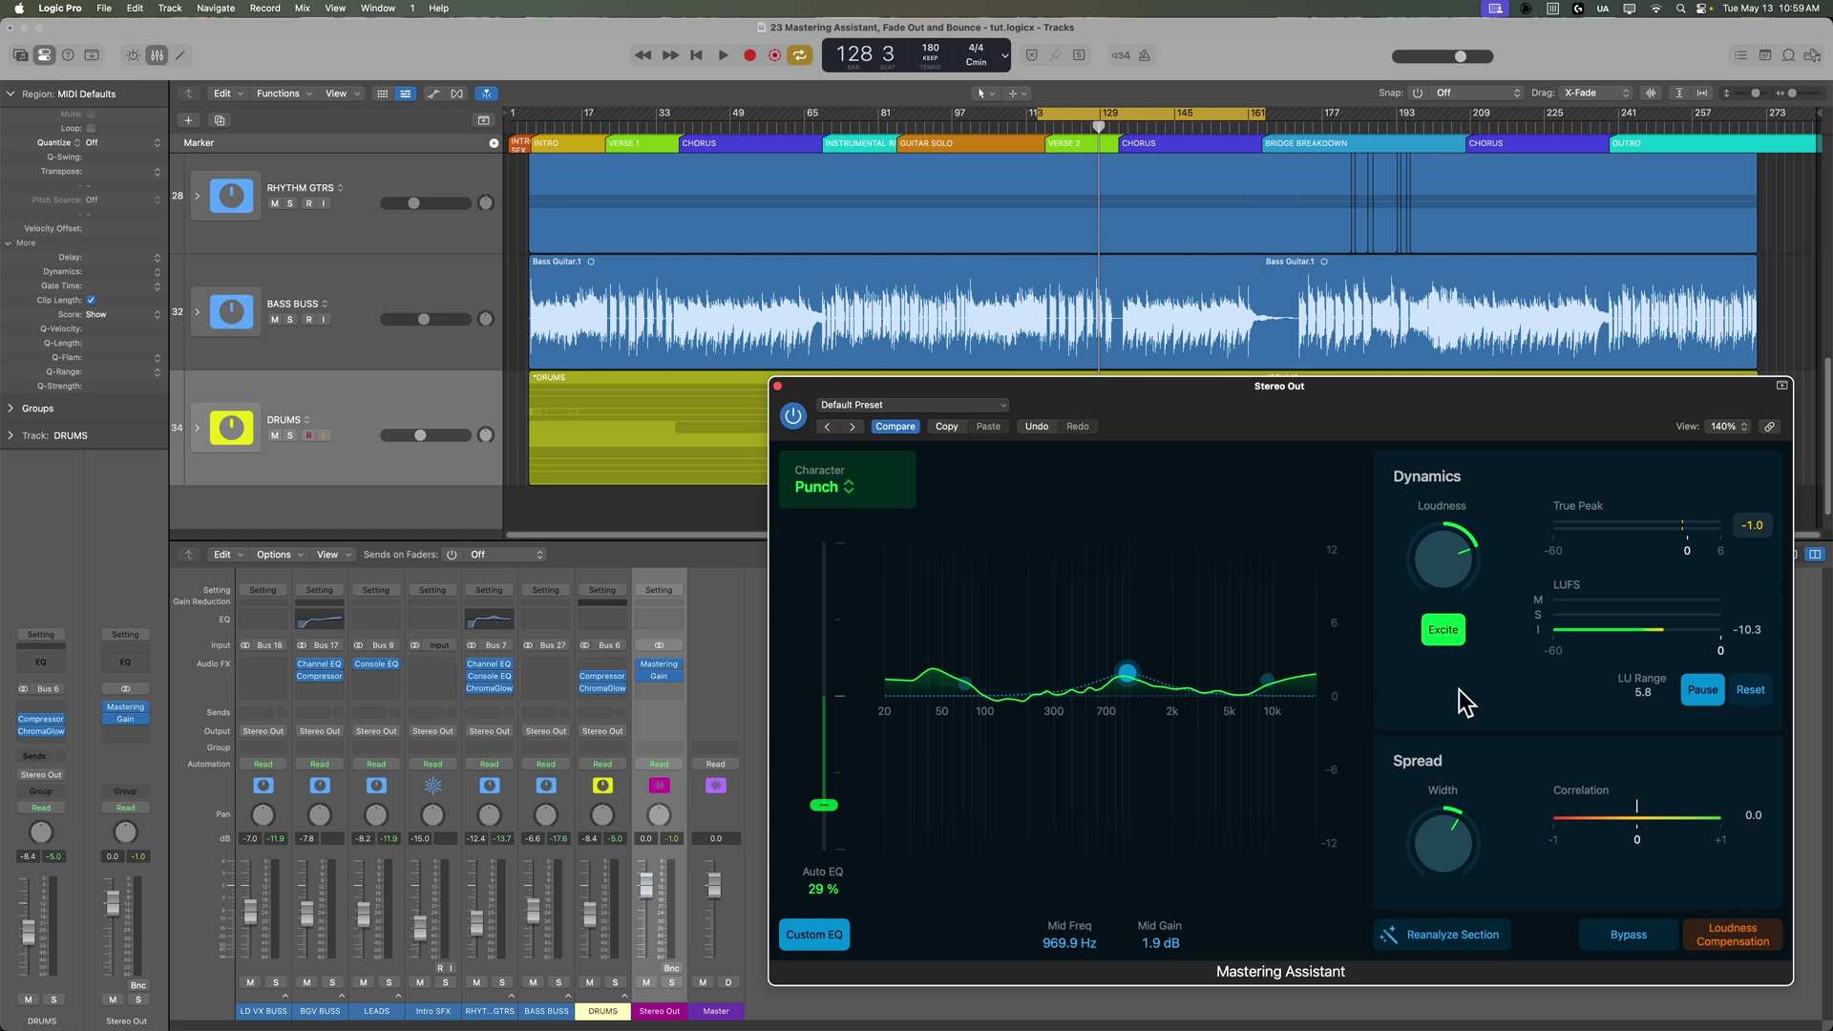
key("space")
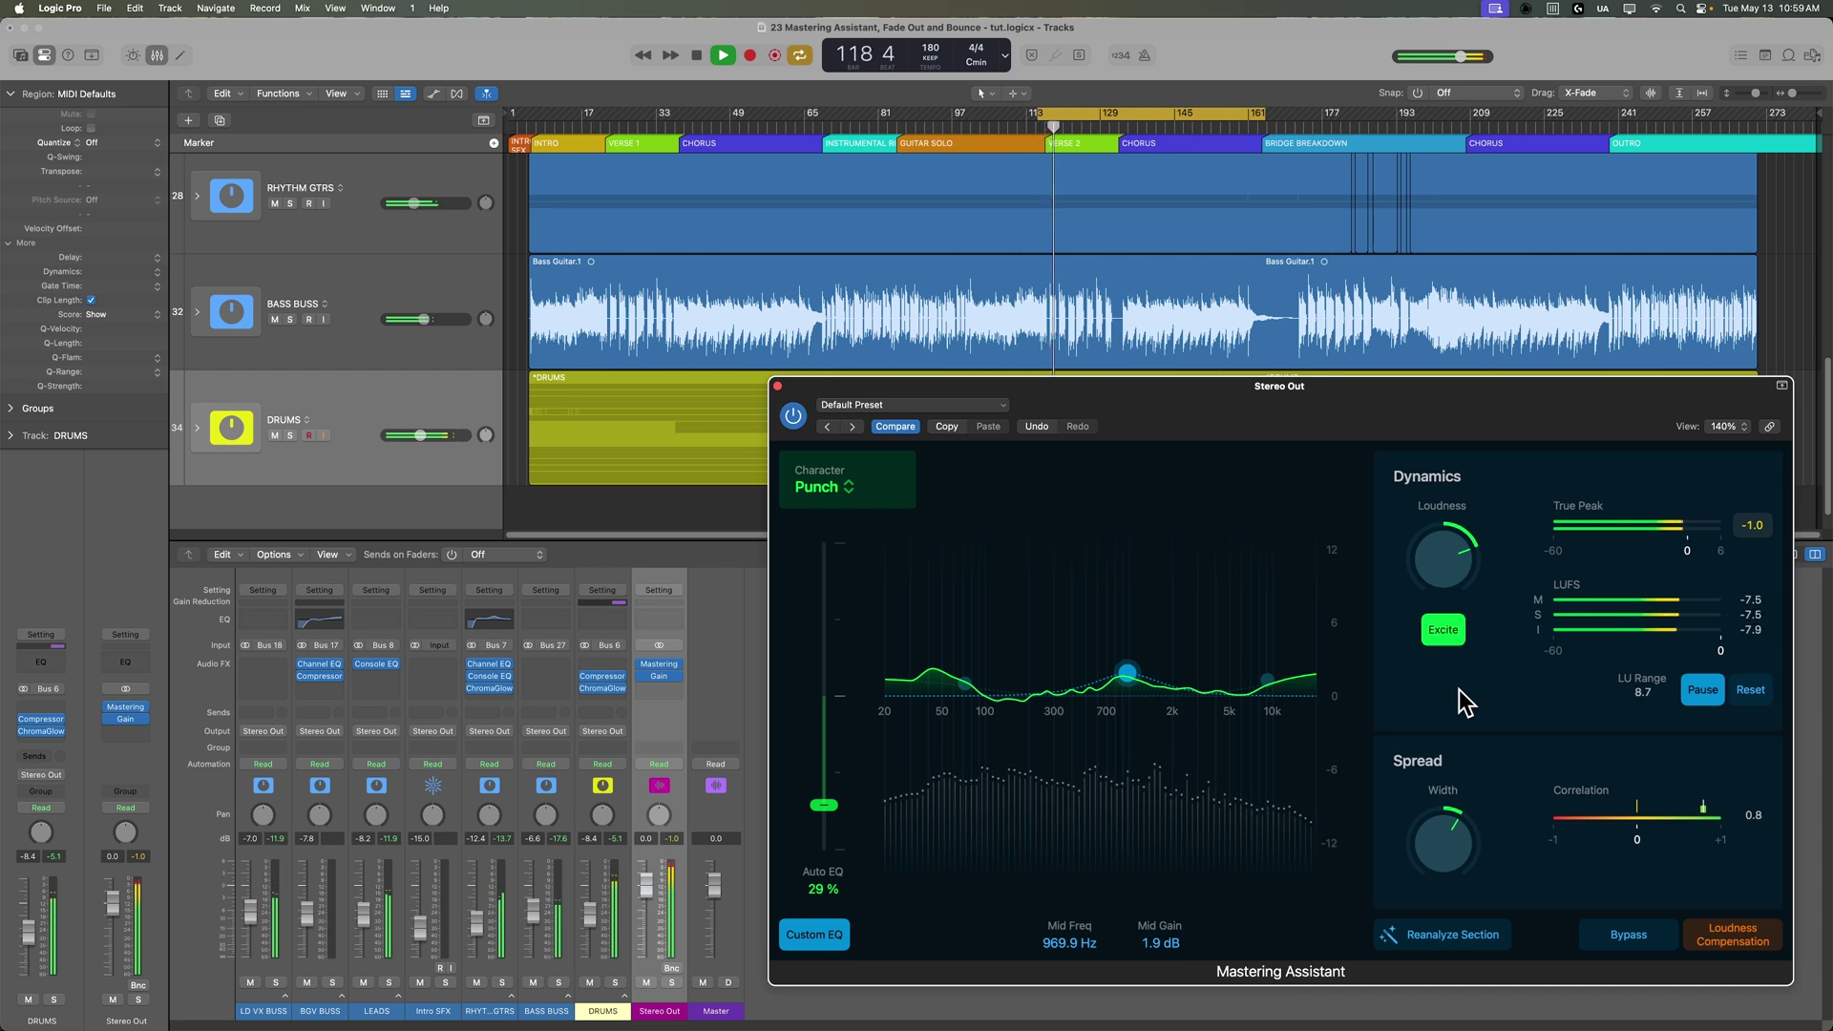
left_click(1752, 690)
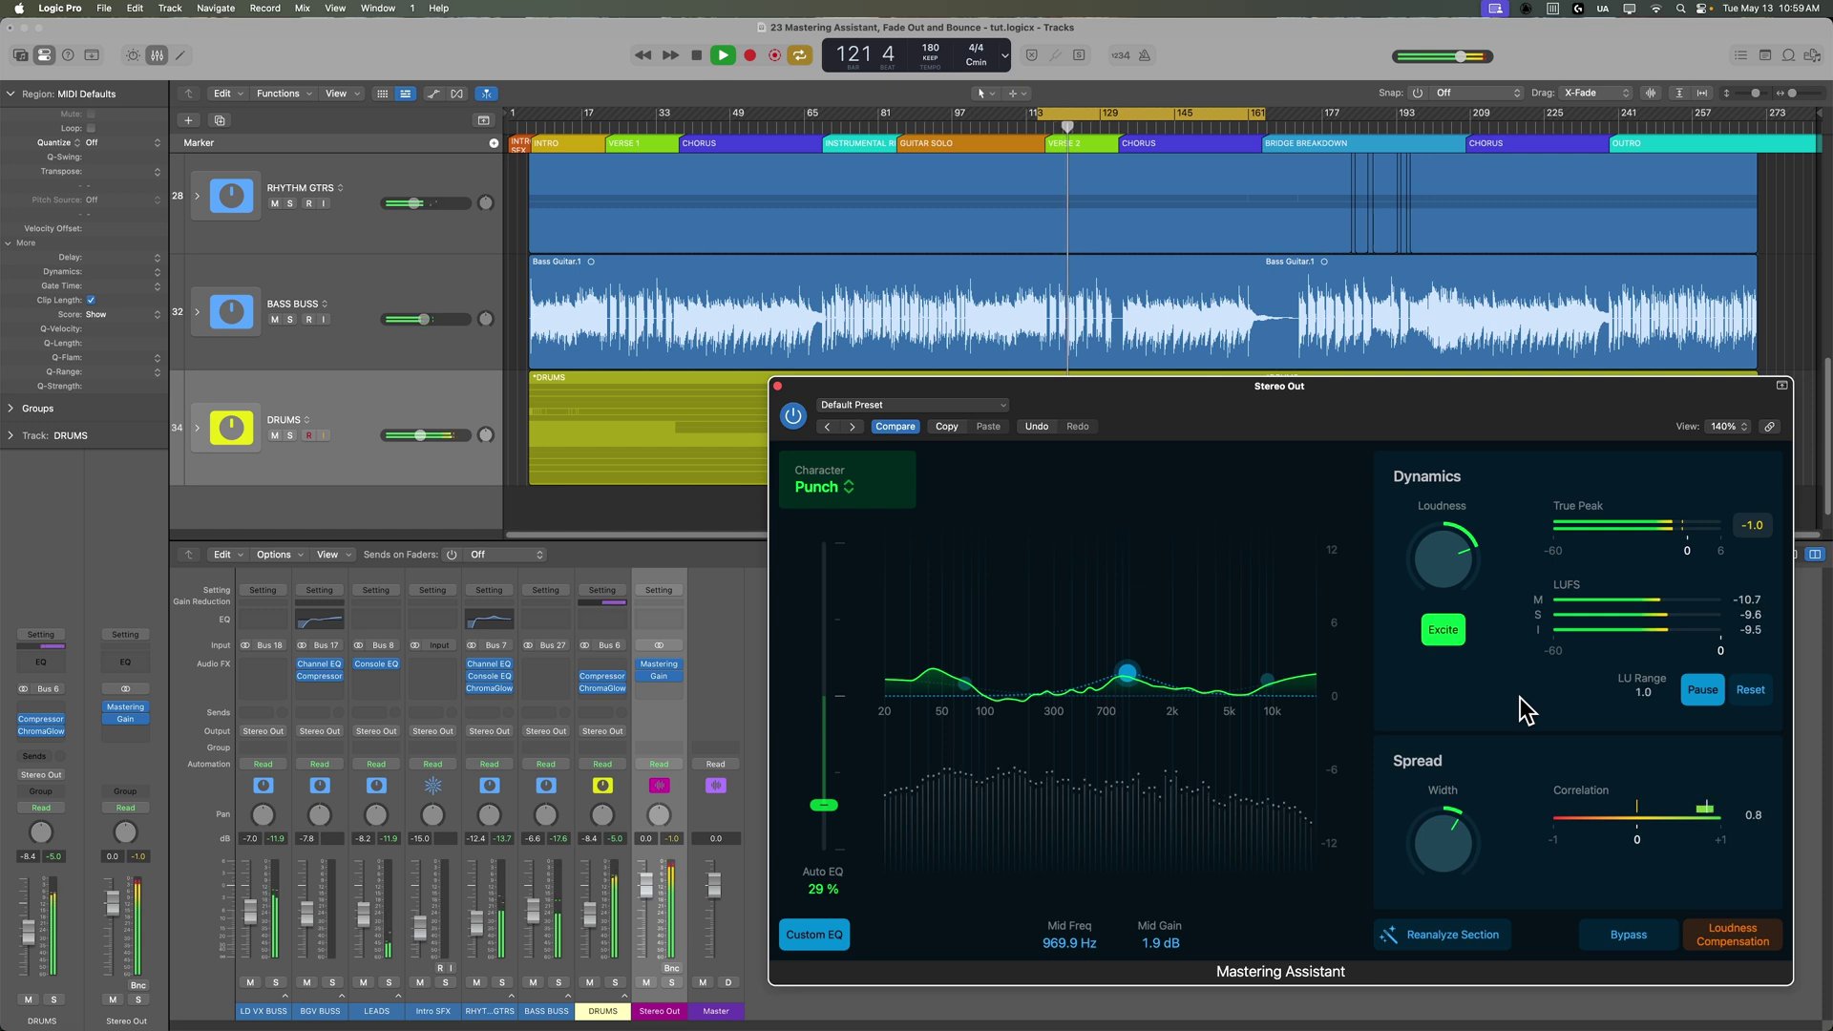
mouse_move(1451, 573)
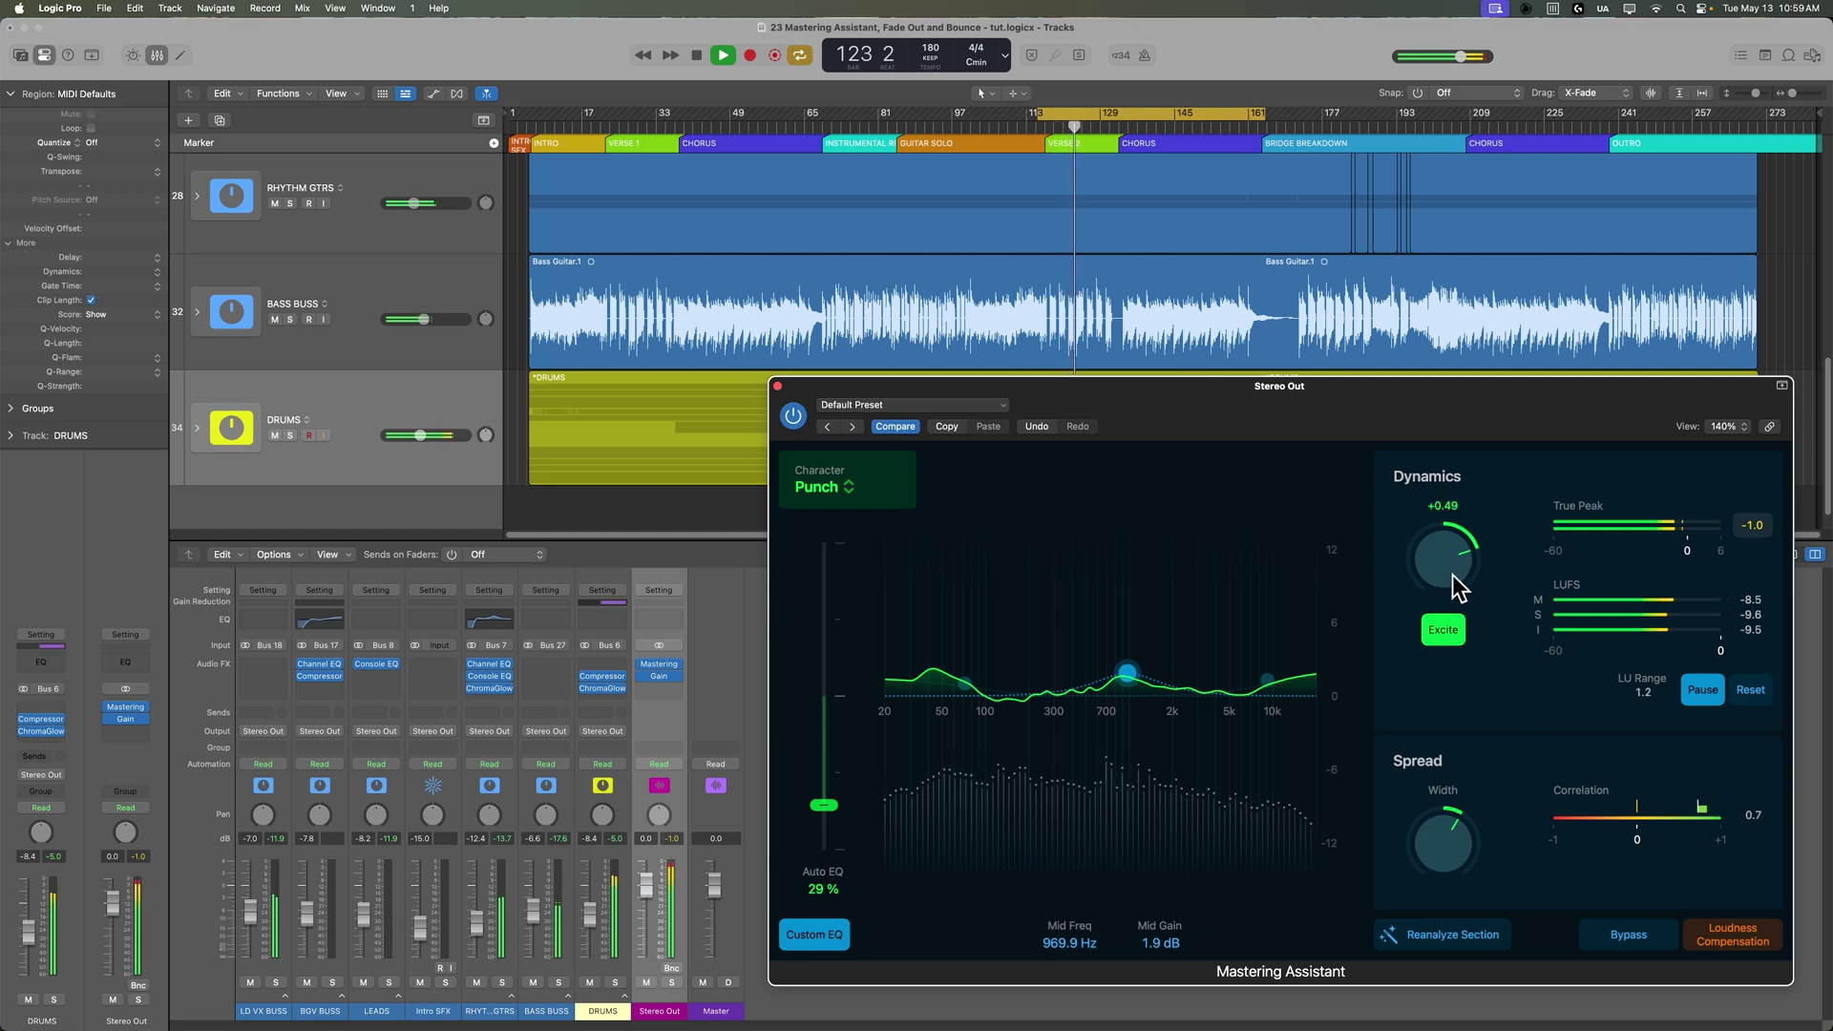
mouse_move(1458, 853)
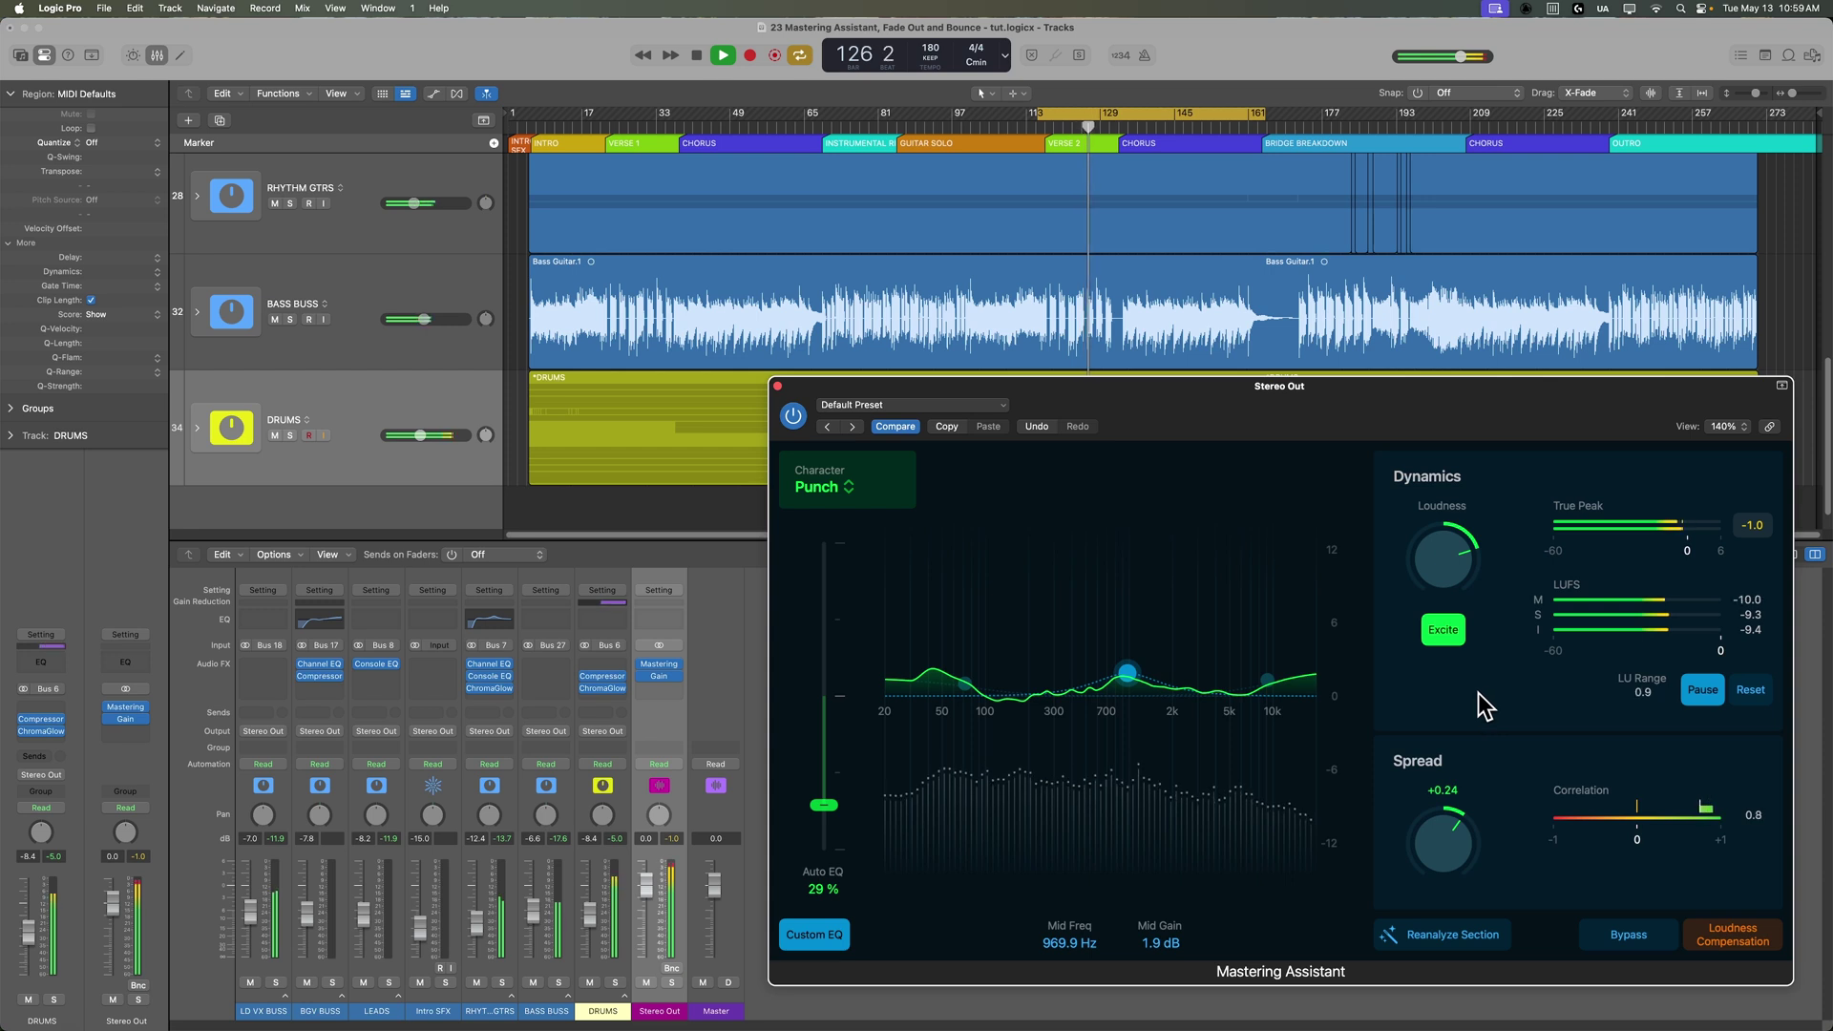
Step: Compare characters during playback by switching to Clean, Punch, Transparent and back to Clean
left_click(840, 487)
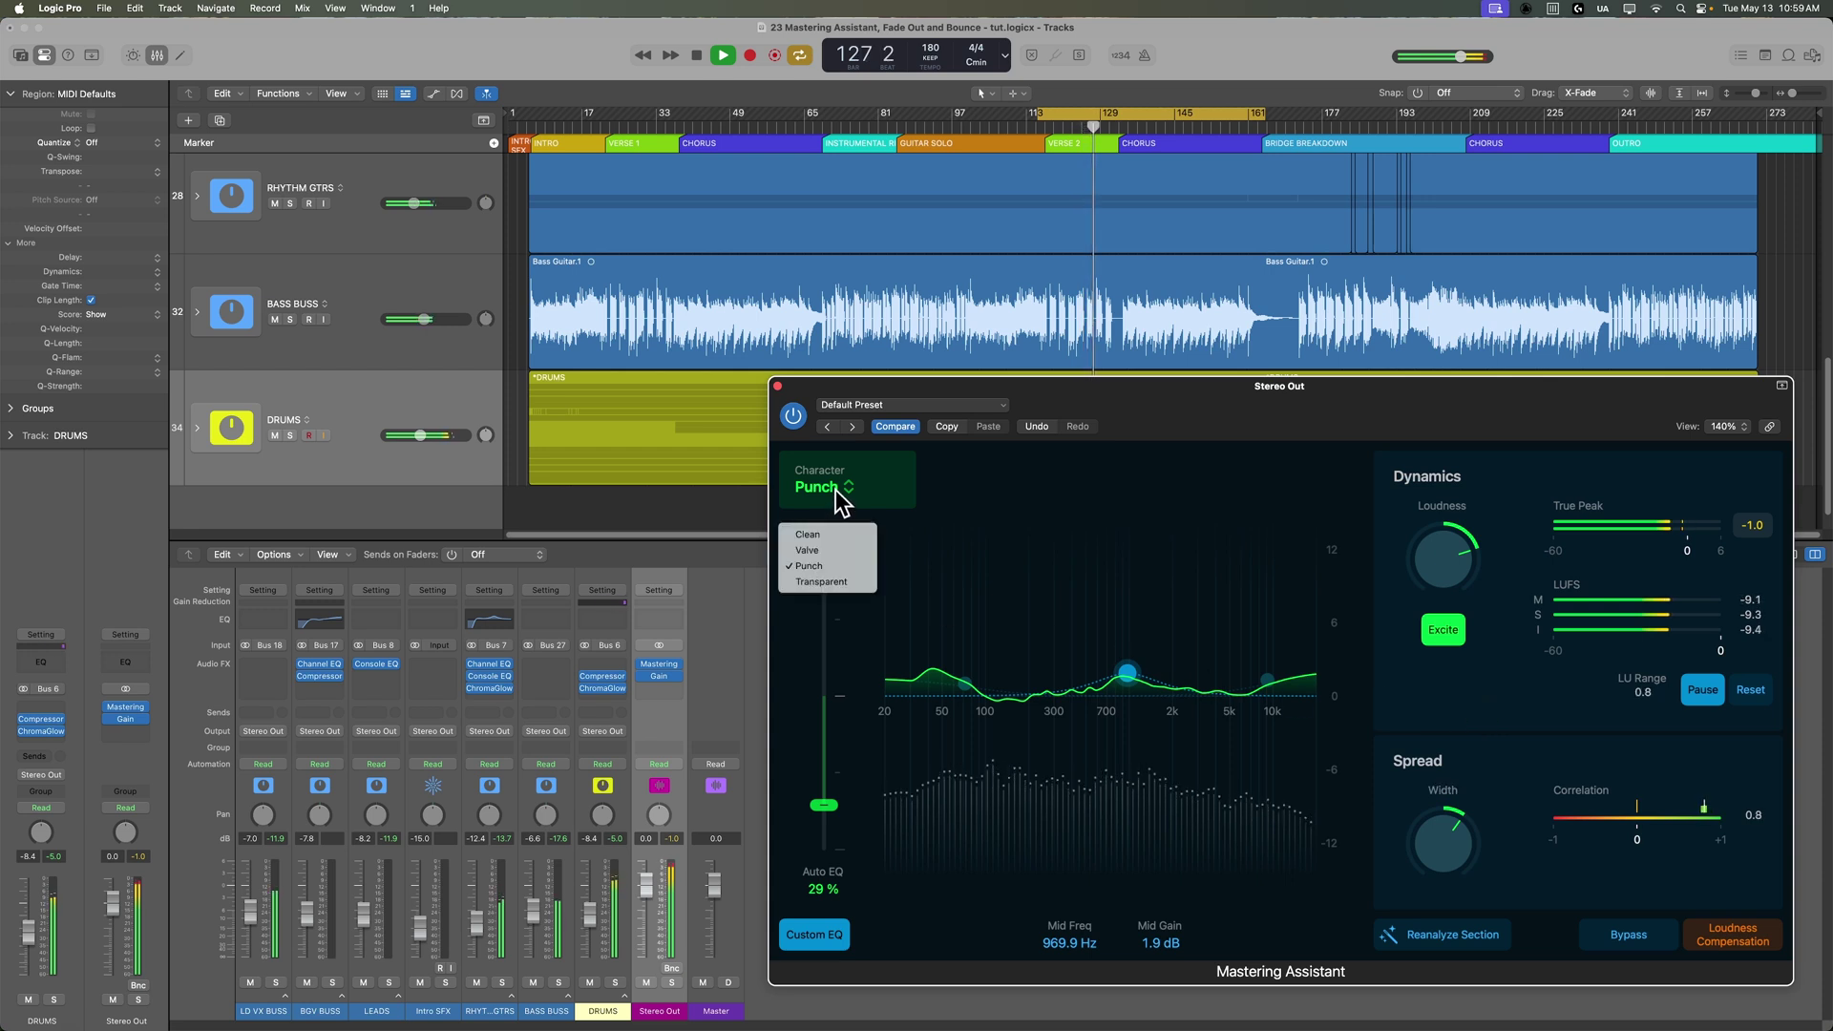
left_click(854, 542)
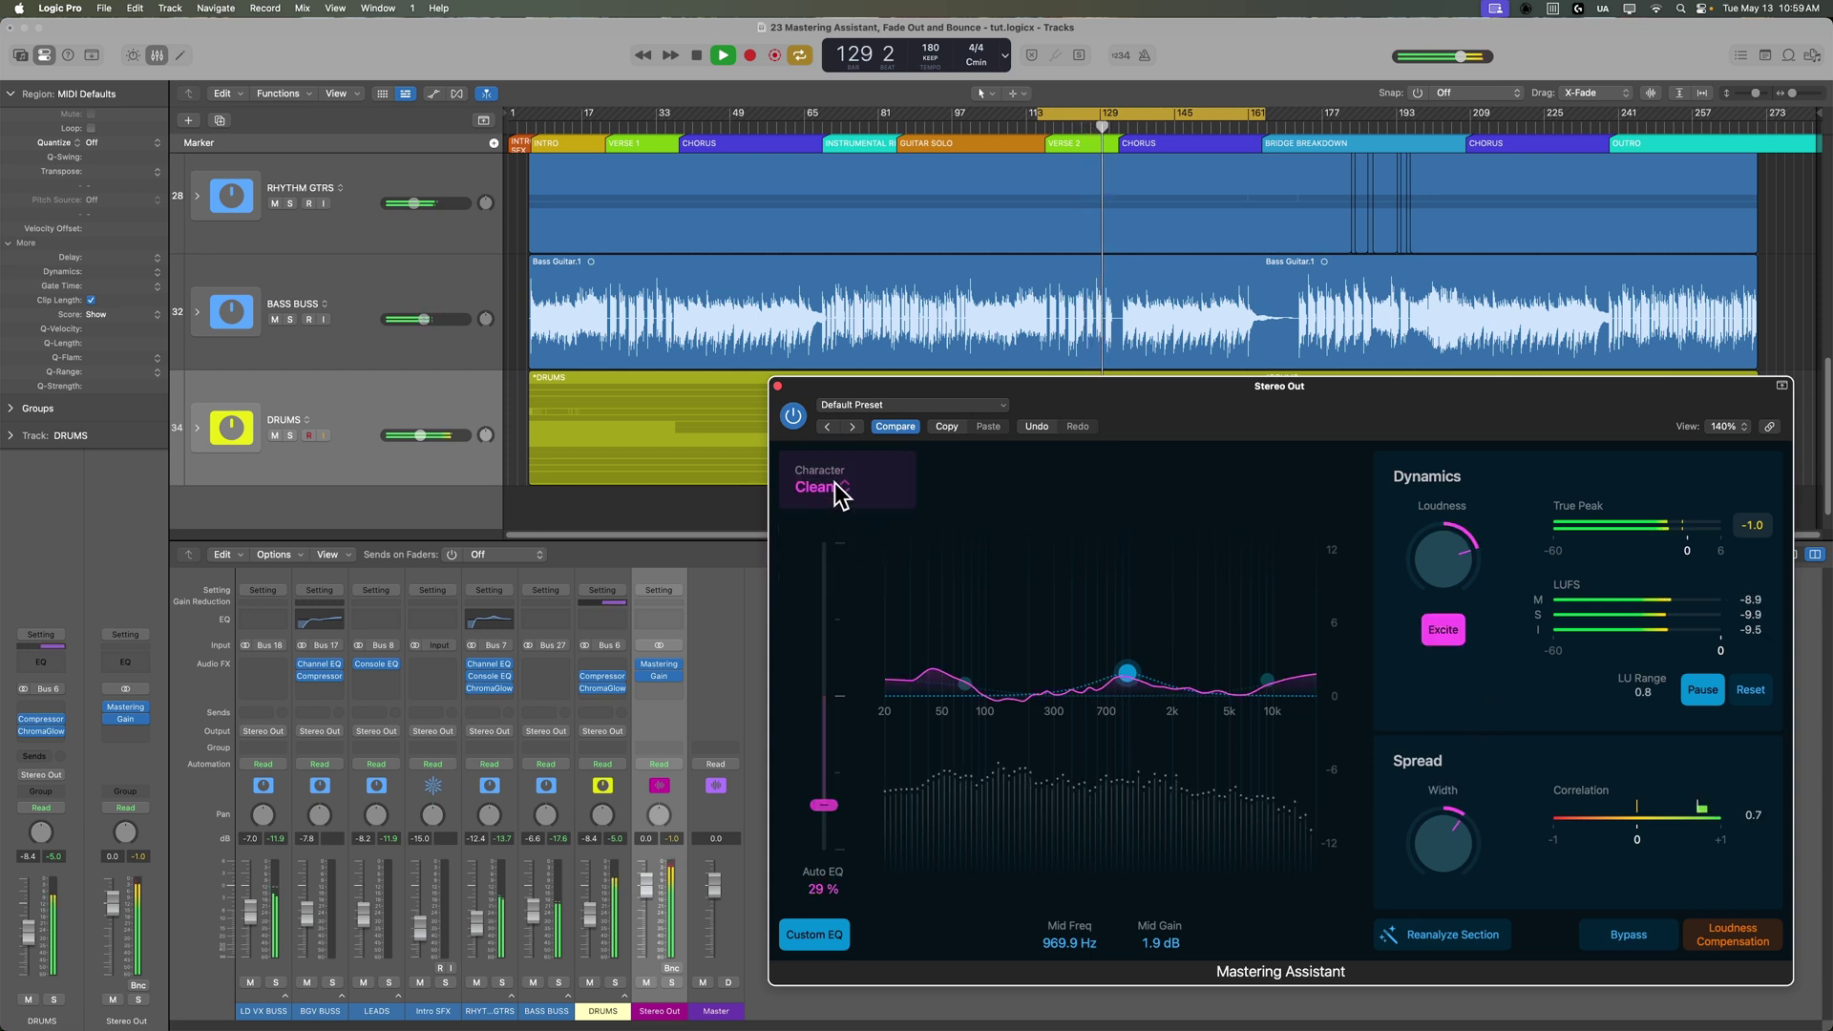
left_click(840, 493)
left_click(839, 566)
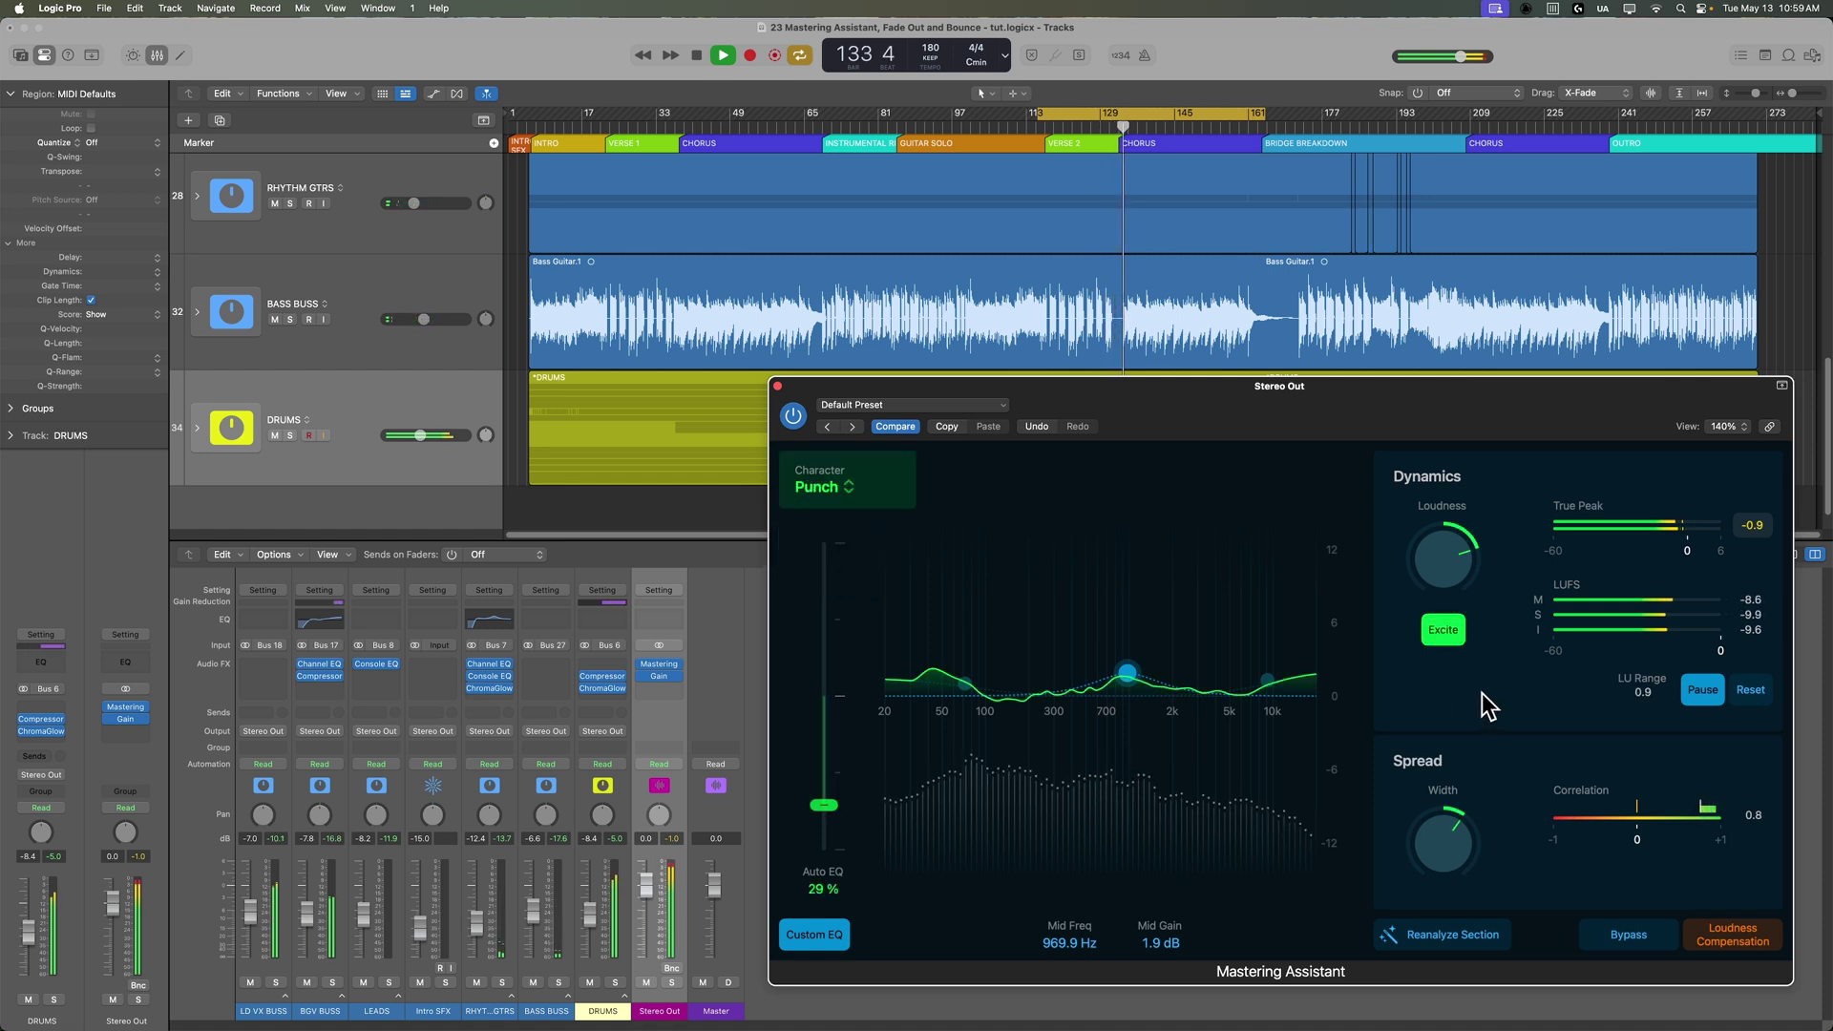
left_click(847, 487)
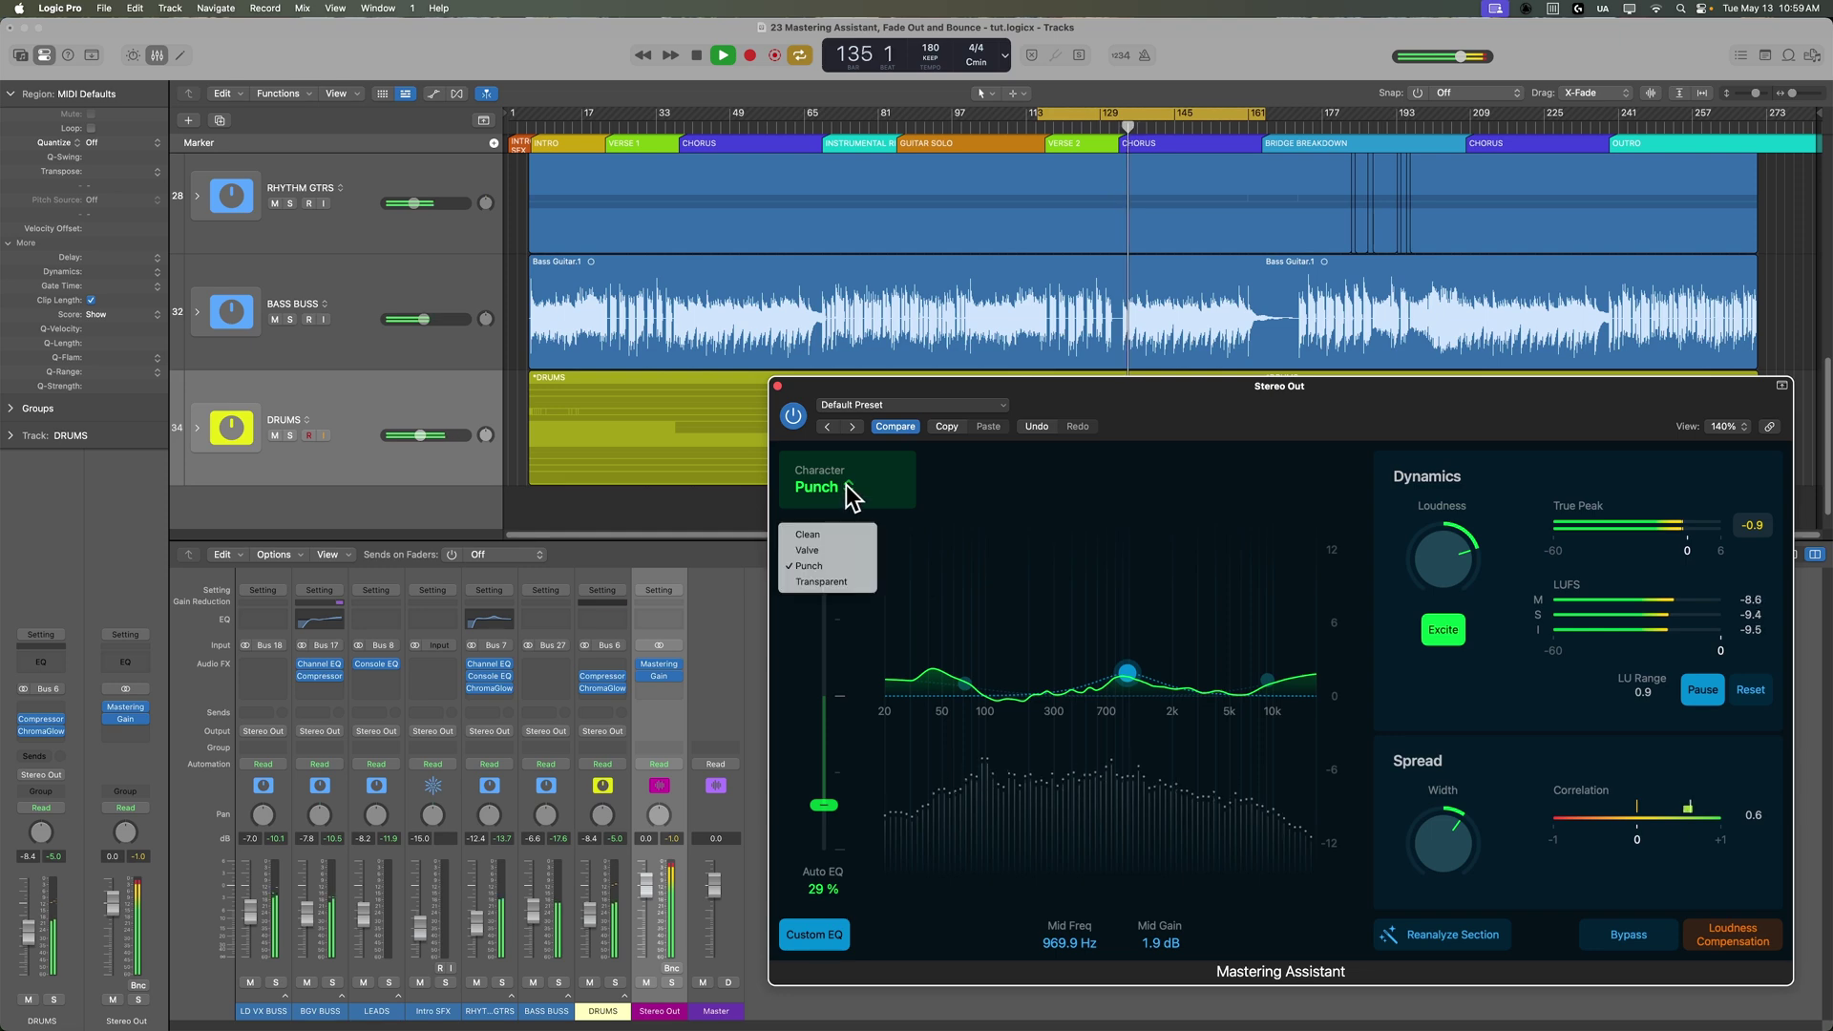
left_click(848, 580)
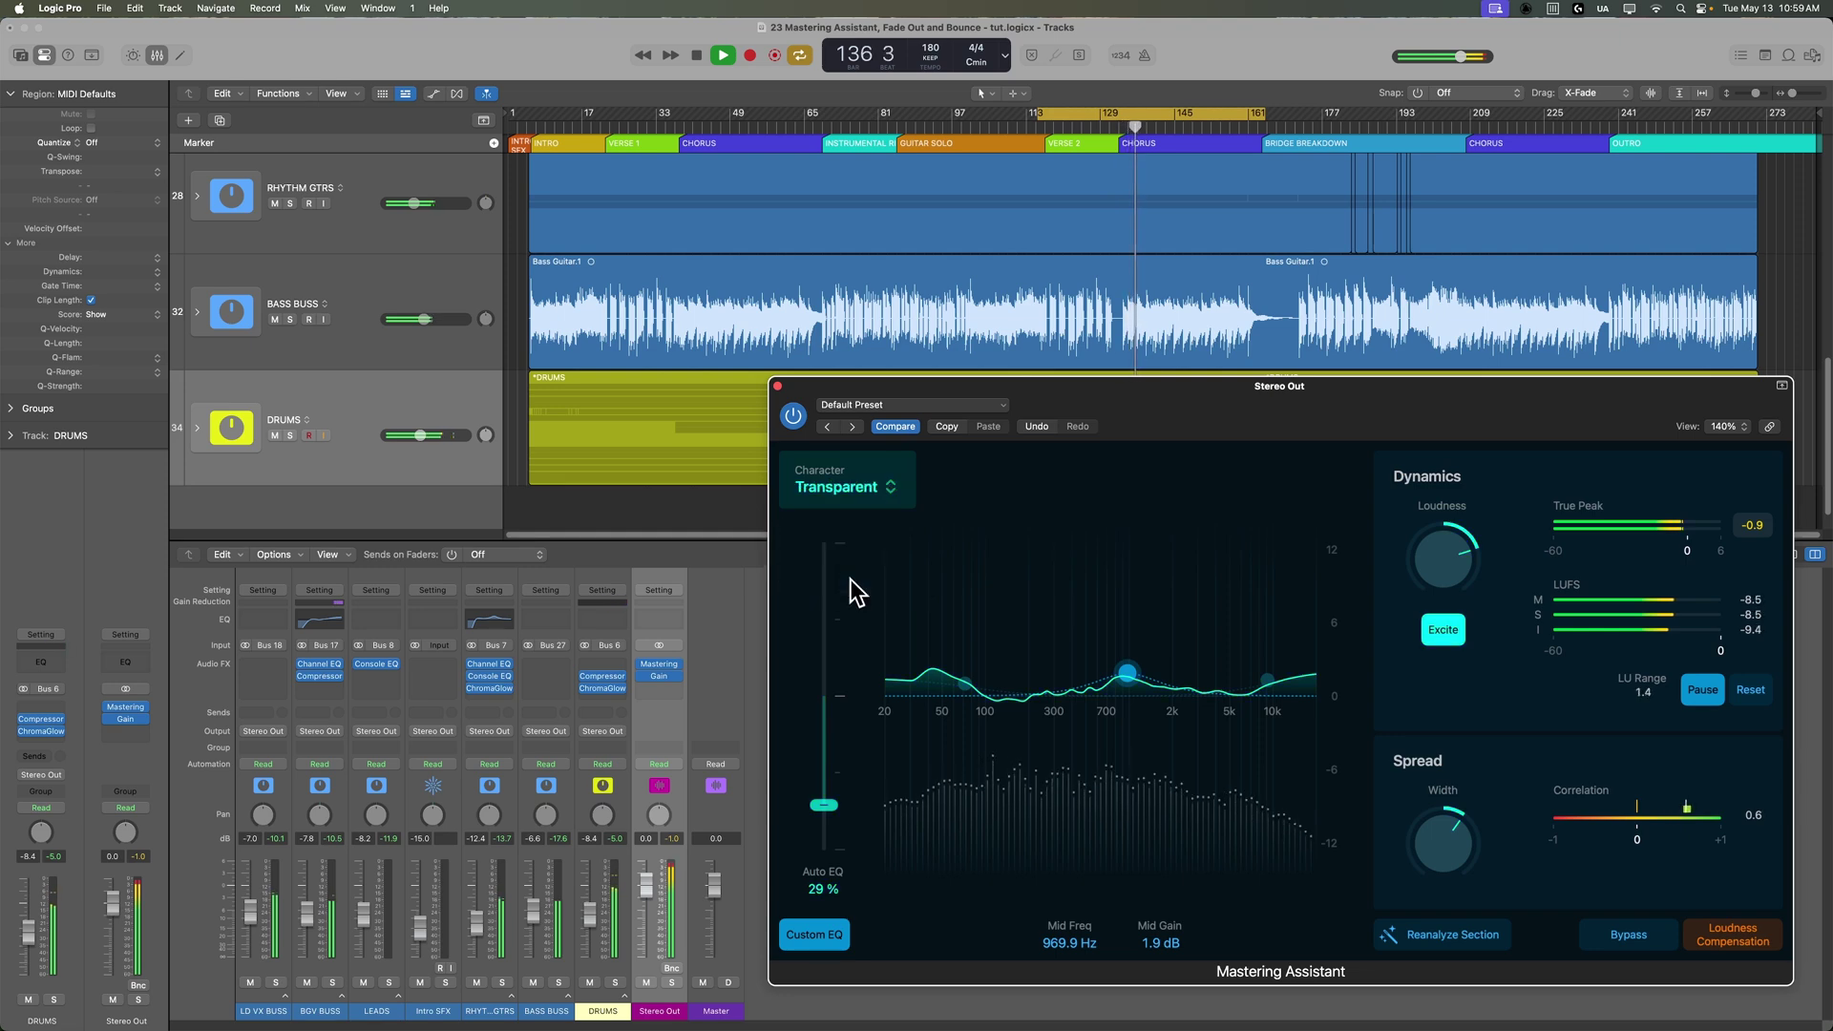
left_click(861, 490)
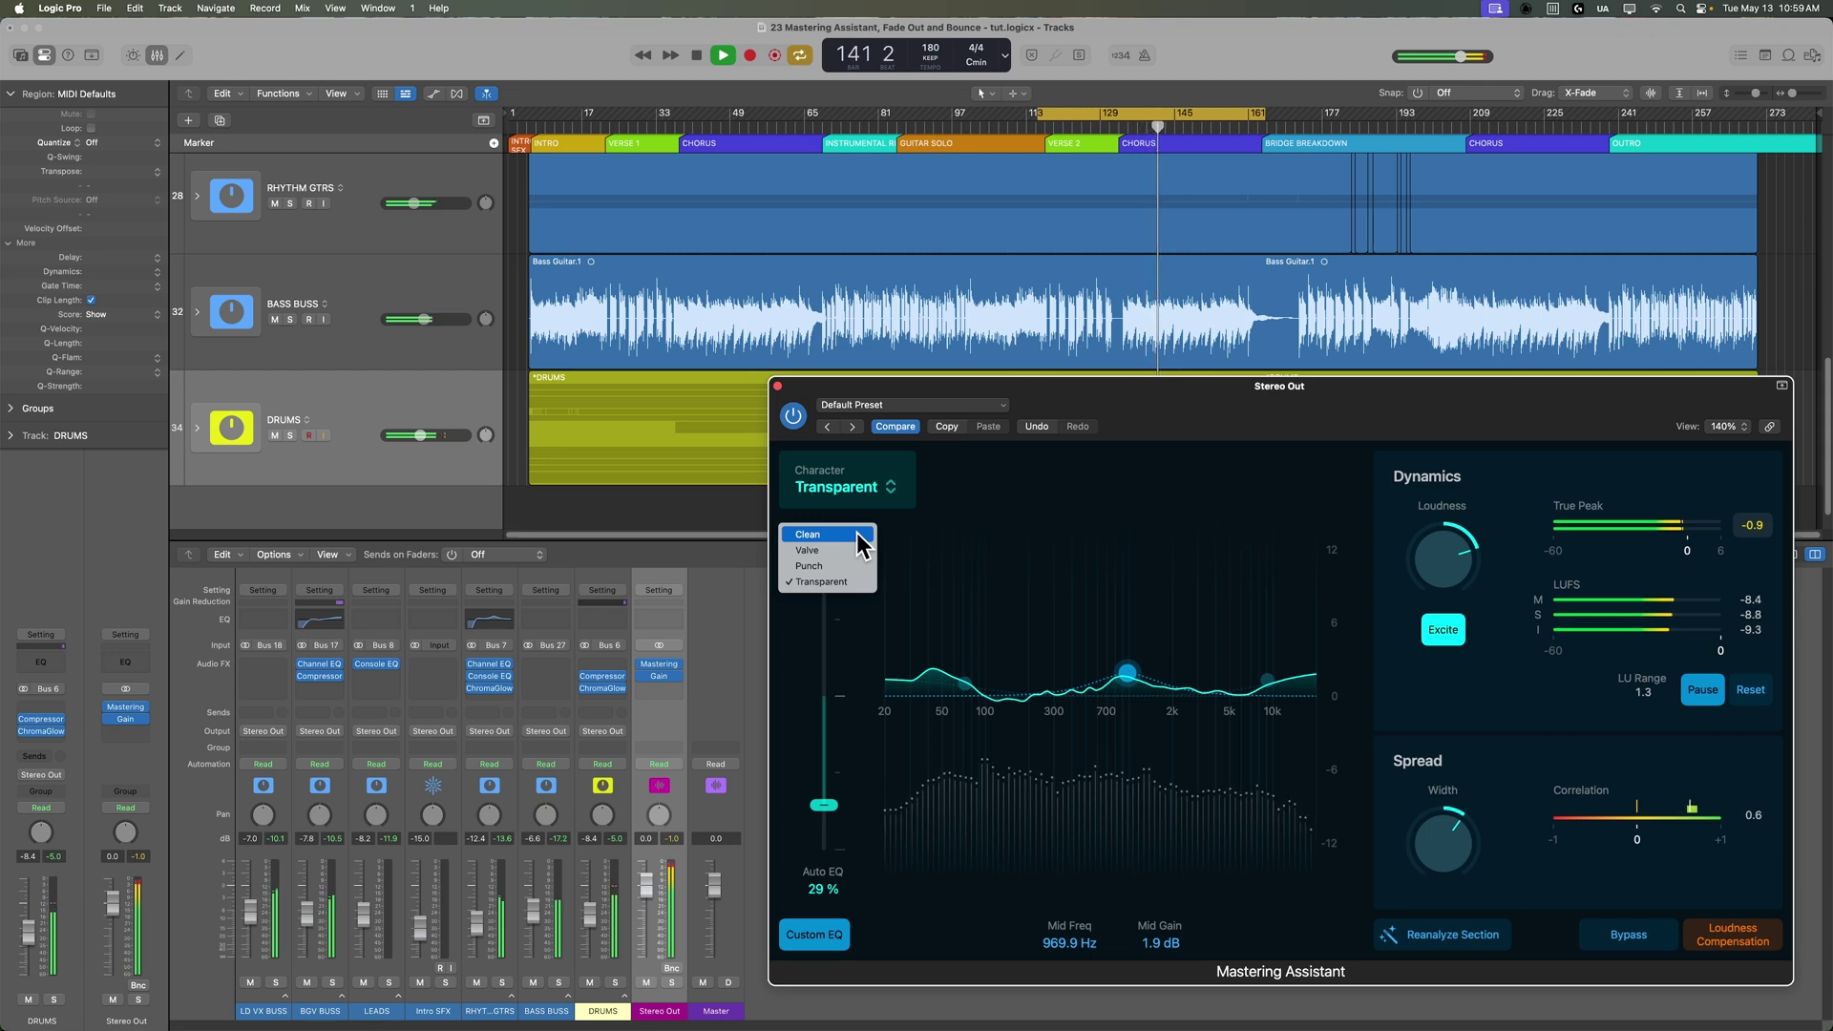
left_click(856, 540)
Step: Audition the Valve and Punch characters during playback, settle on Transparent, and stop playback
left_click(860, 488)
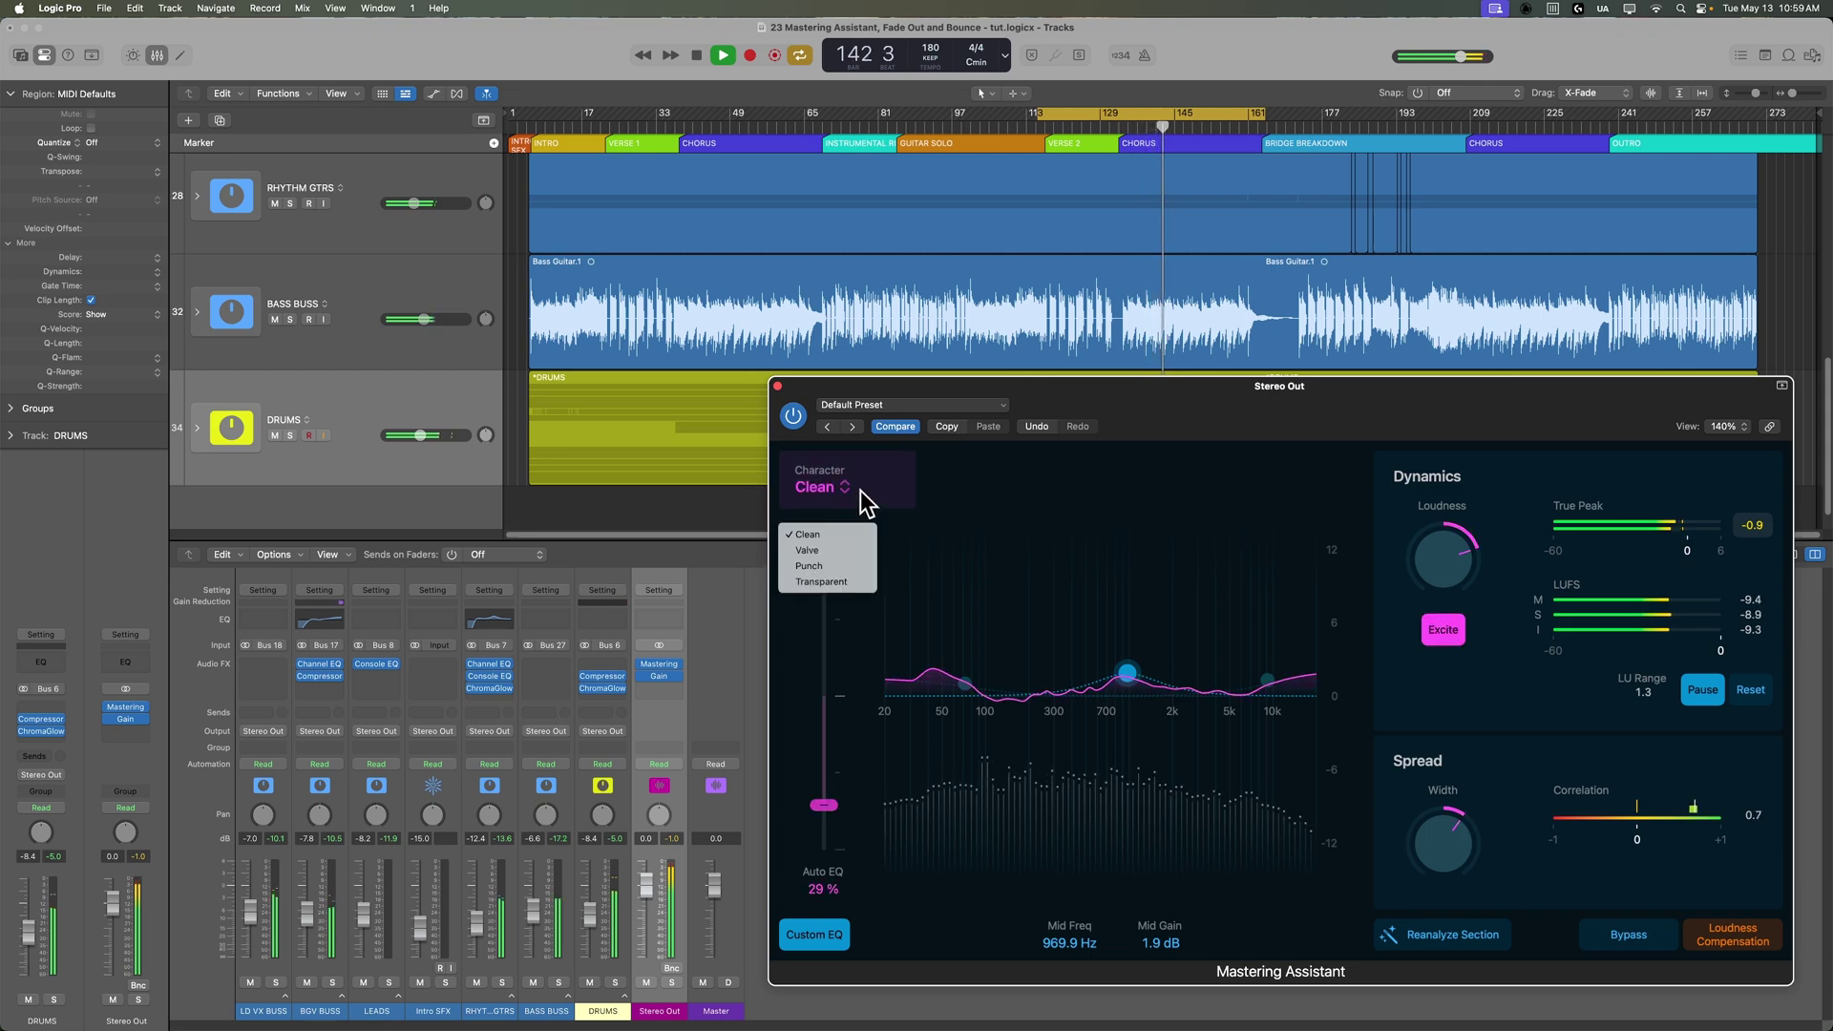
left_click(851, 547)
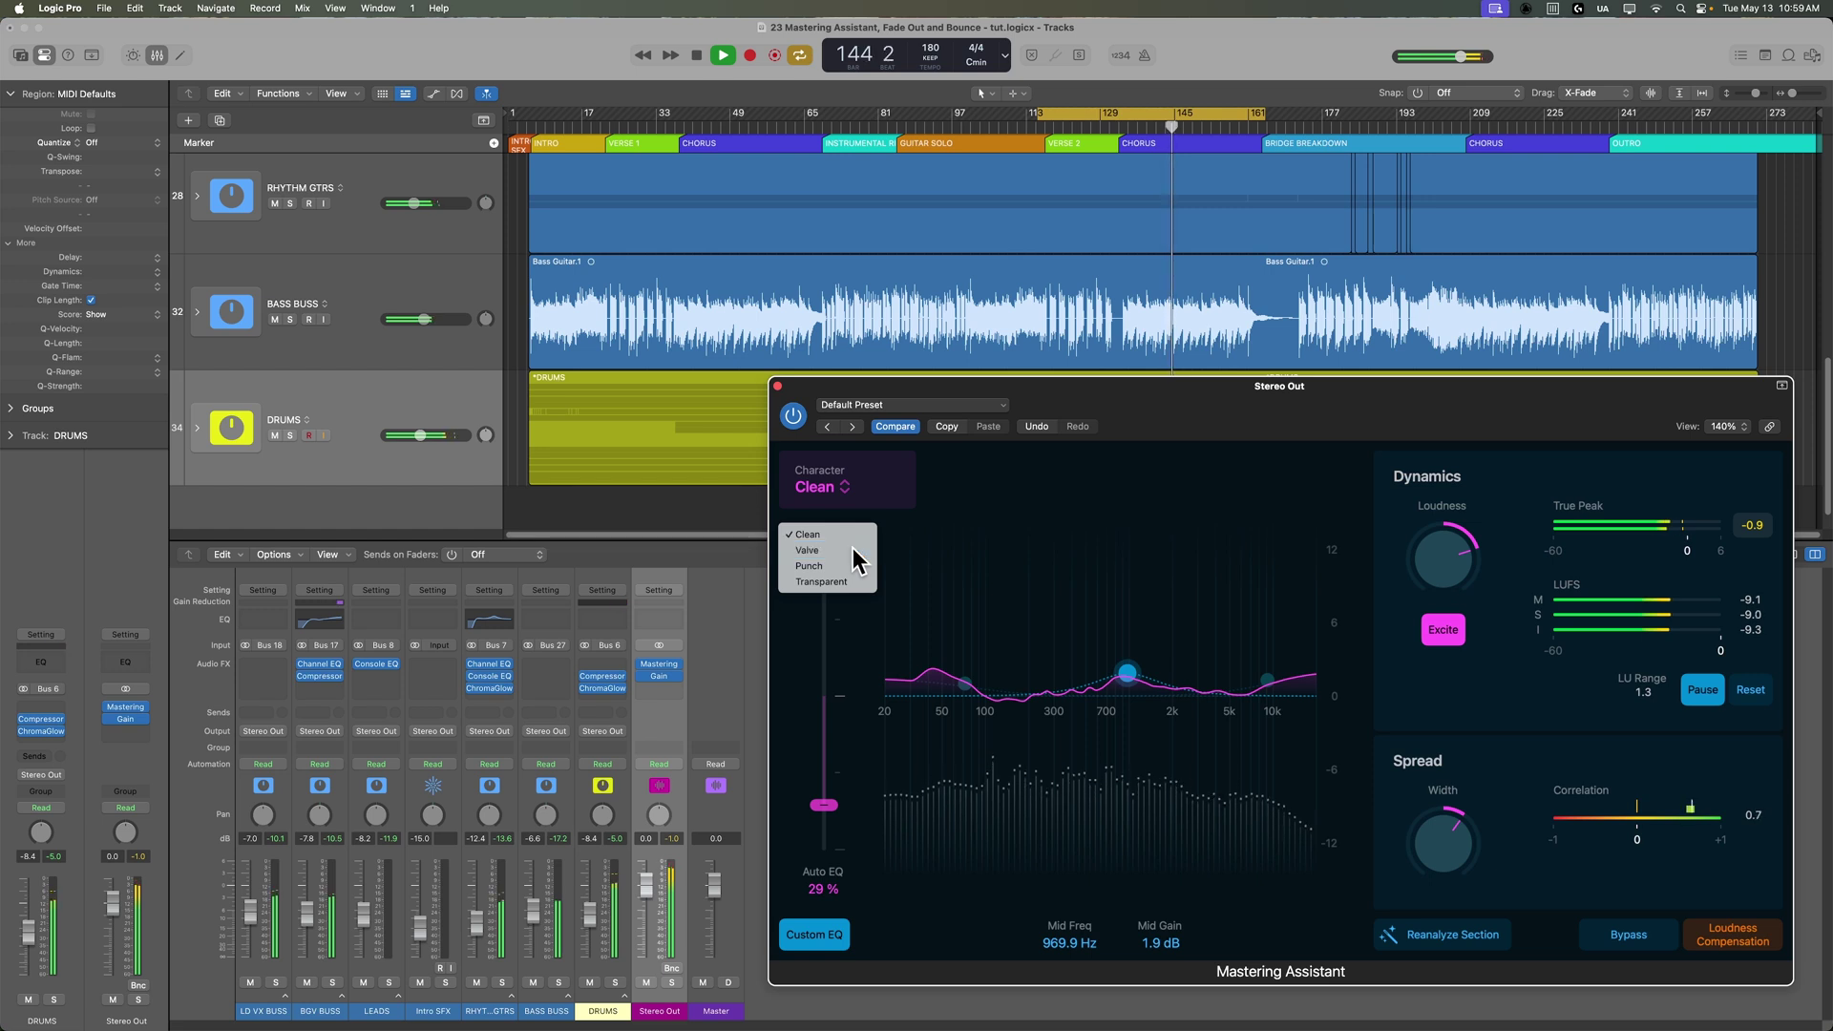
left_click(878, 492)
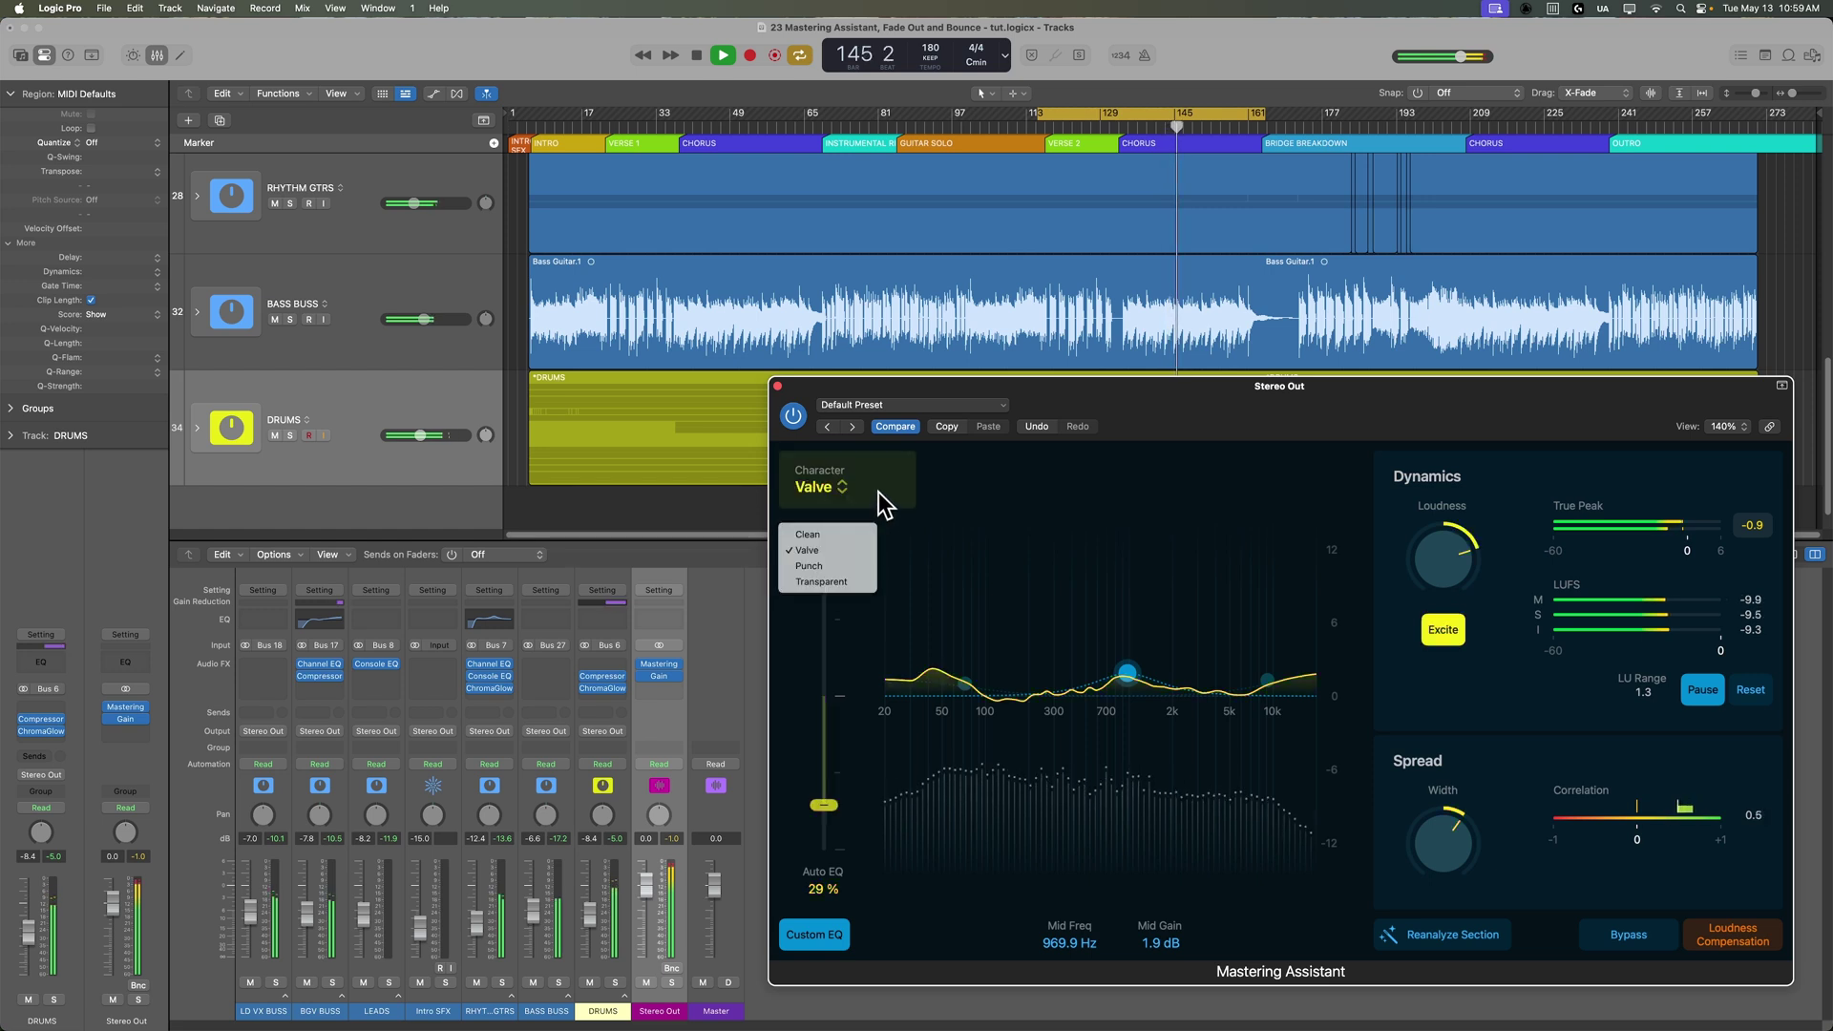
left_click(849, 571)
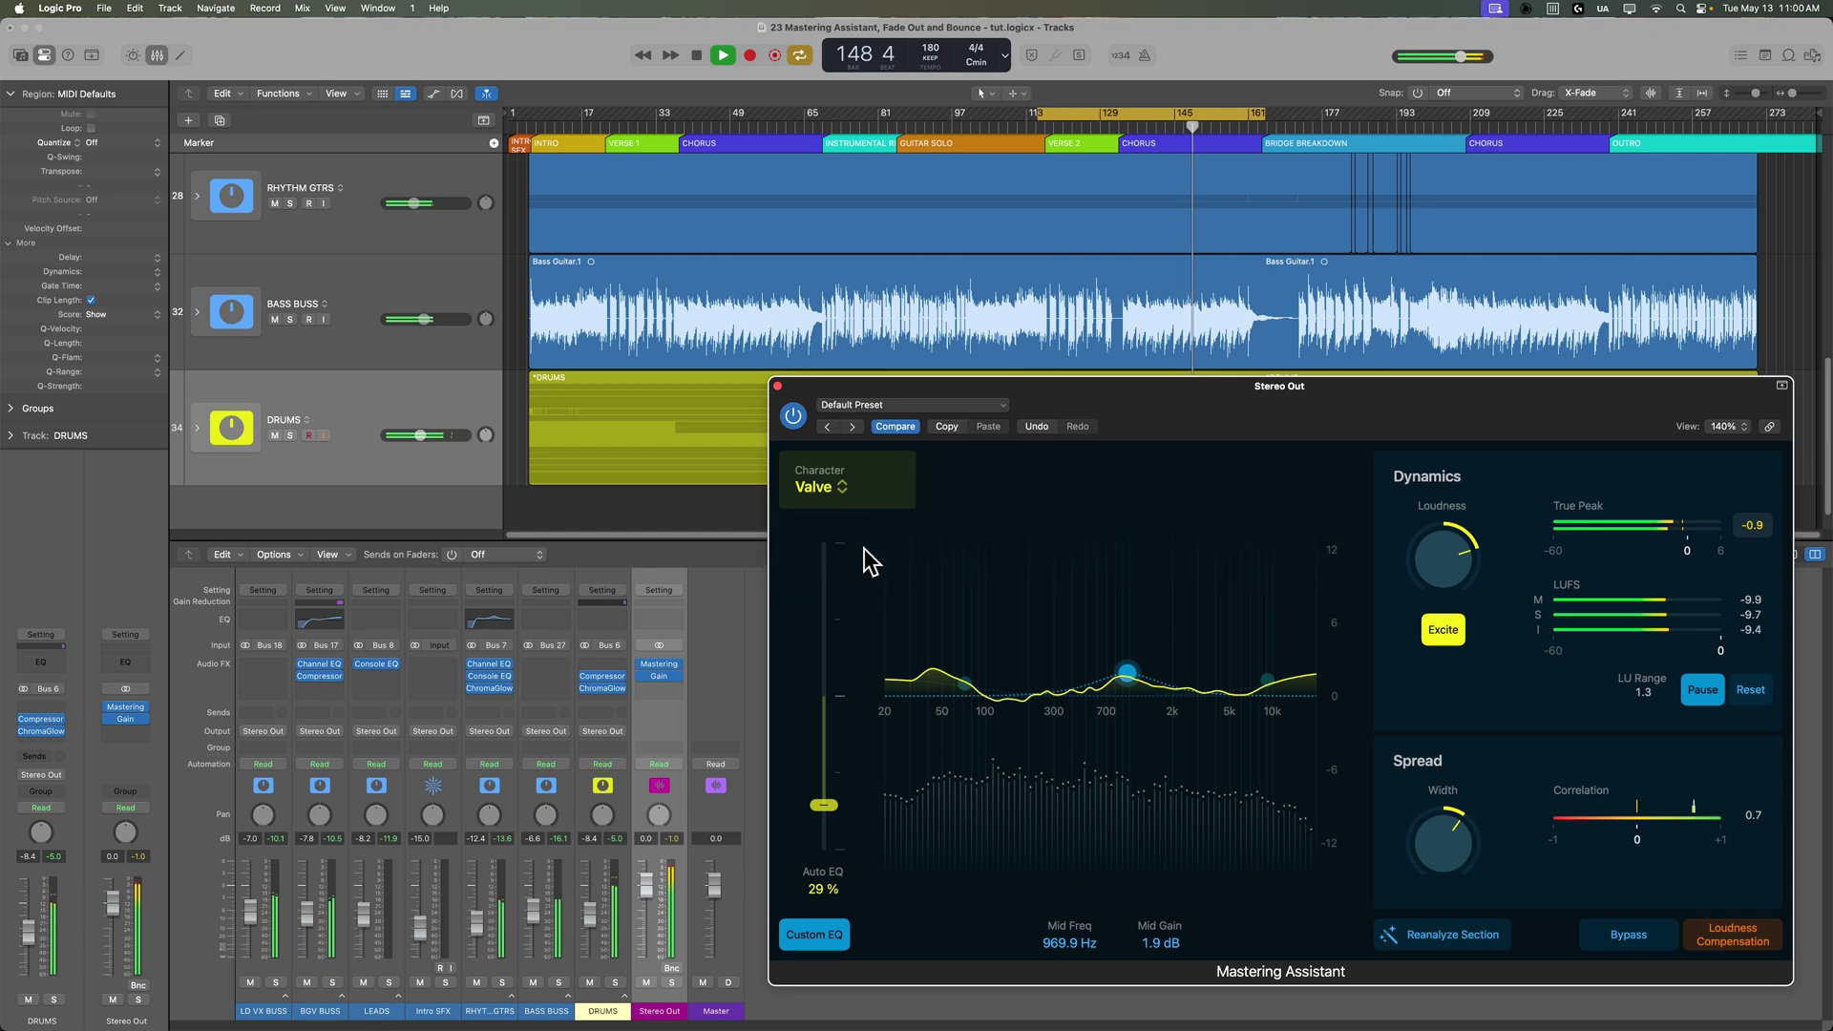
left_click(881, 489)
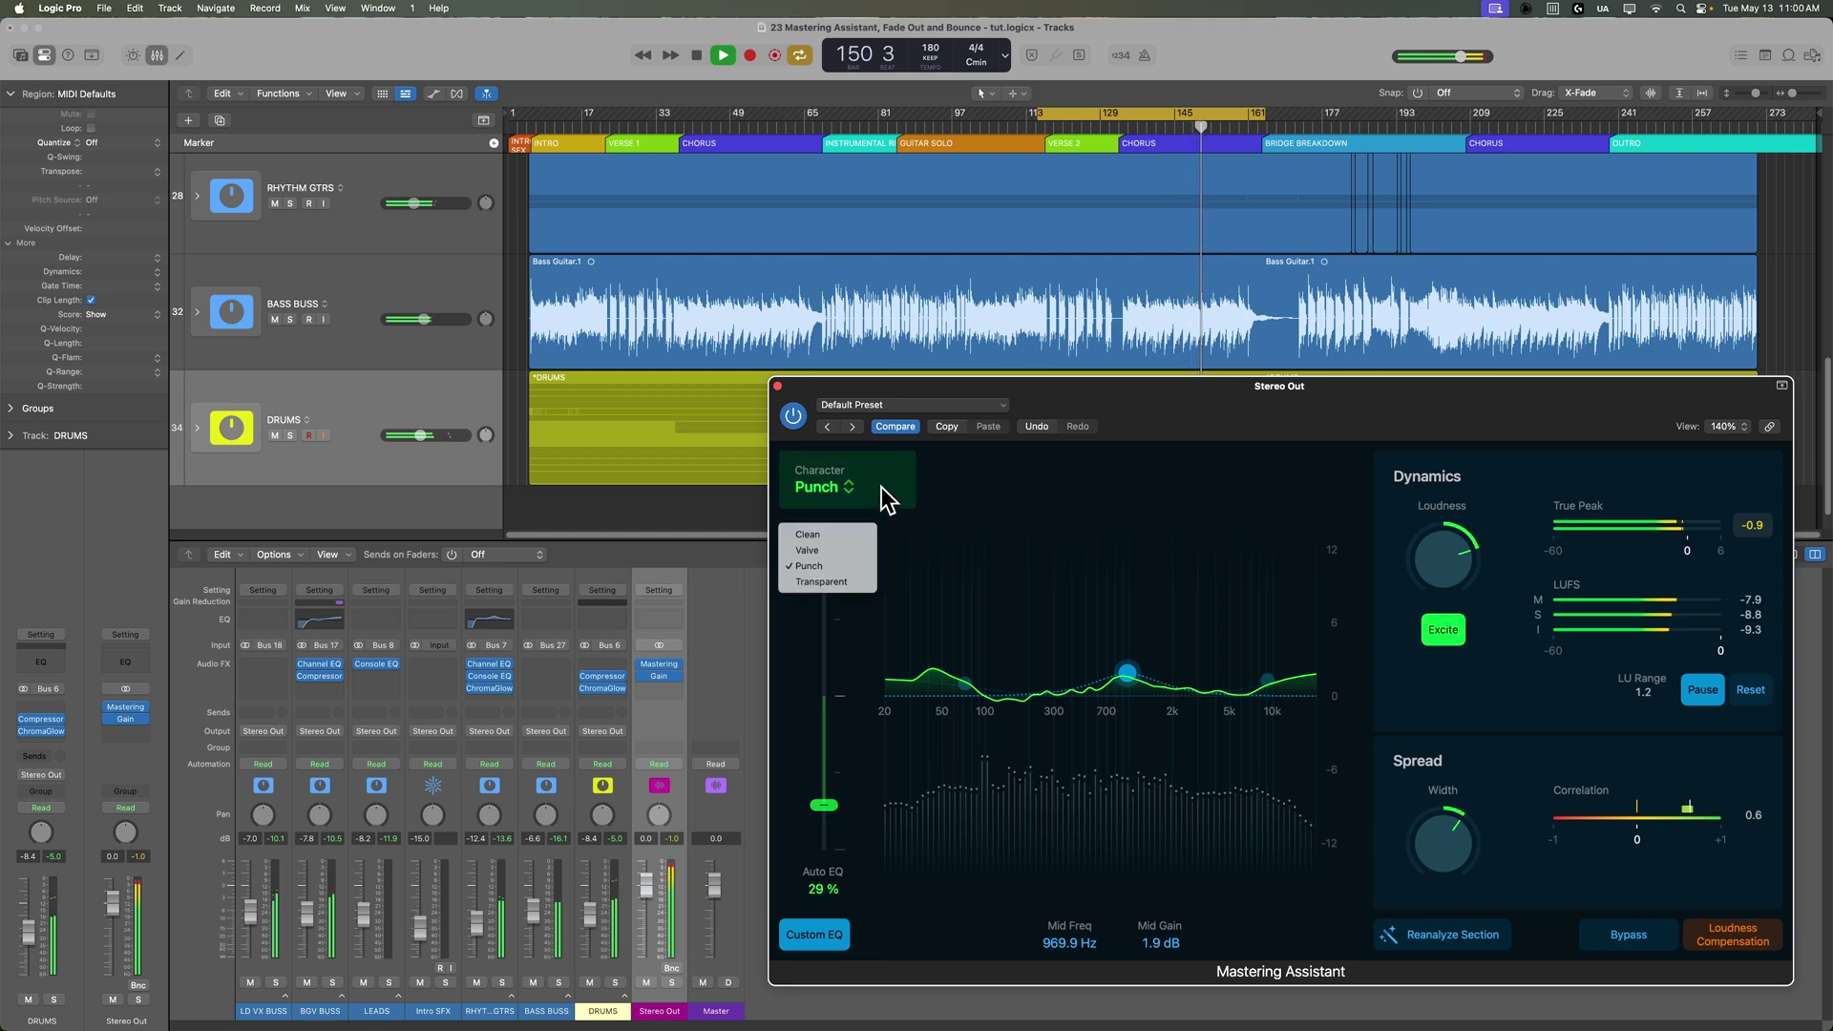
left_click(860, 581)
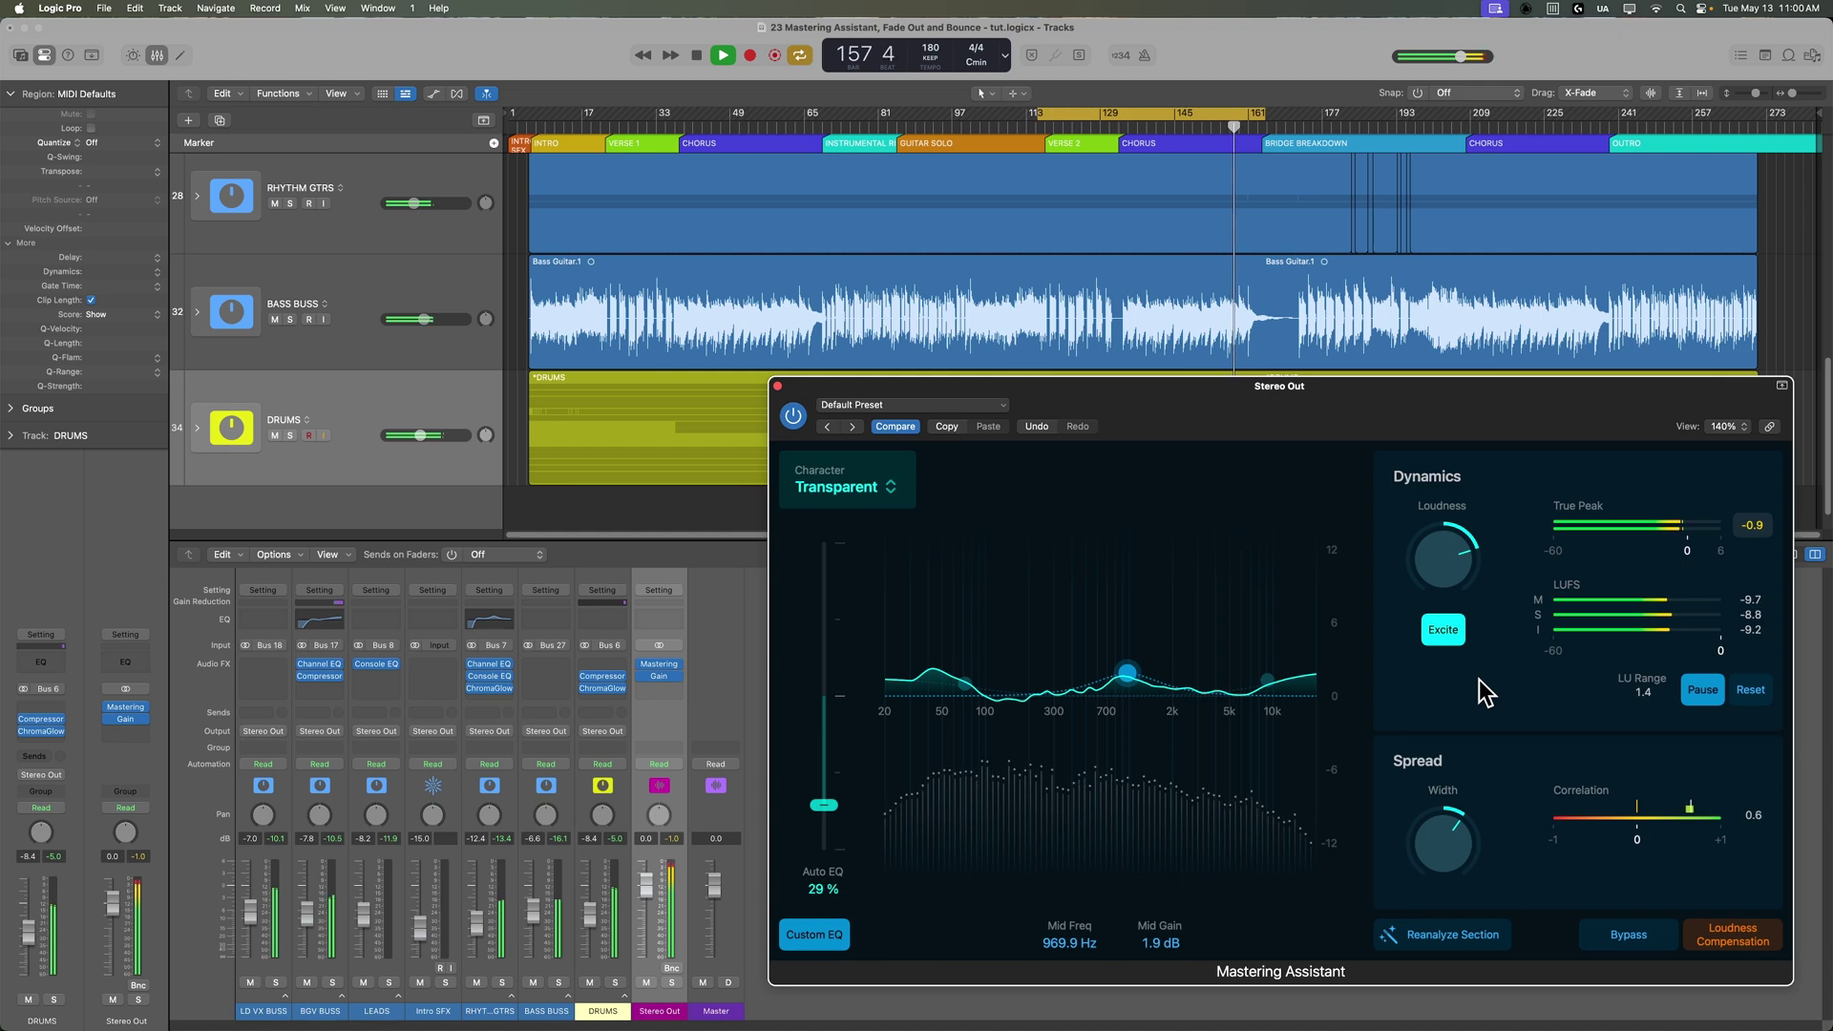
key("space")
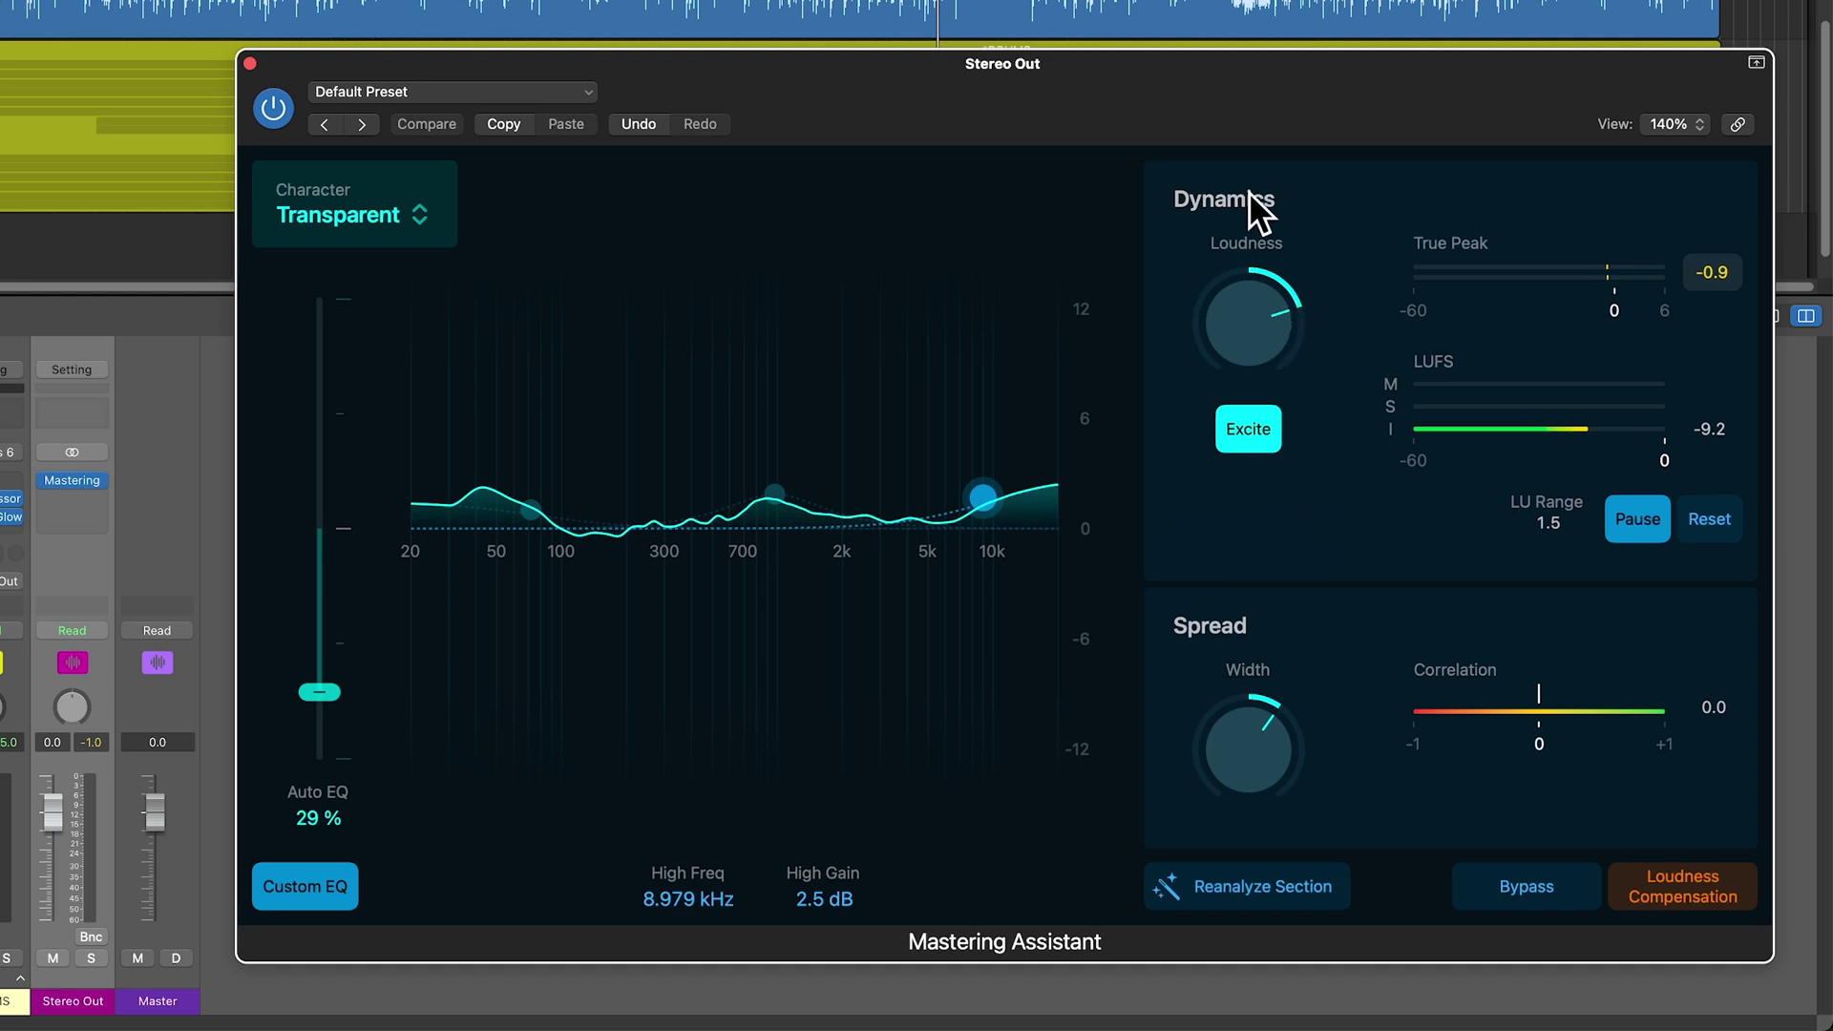
Step: Switch the whole Mastering Assistant plug-in off and on several times, leaving it on
left_click(261, 105)
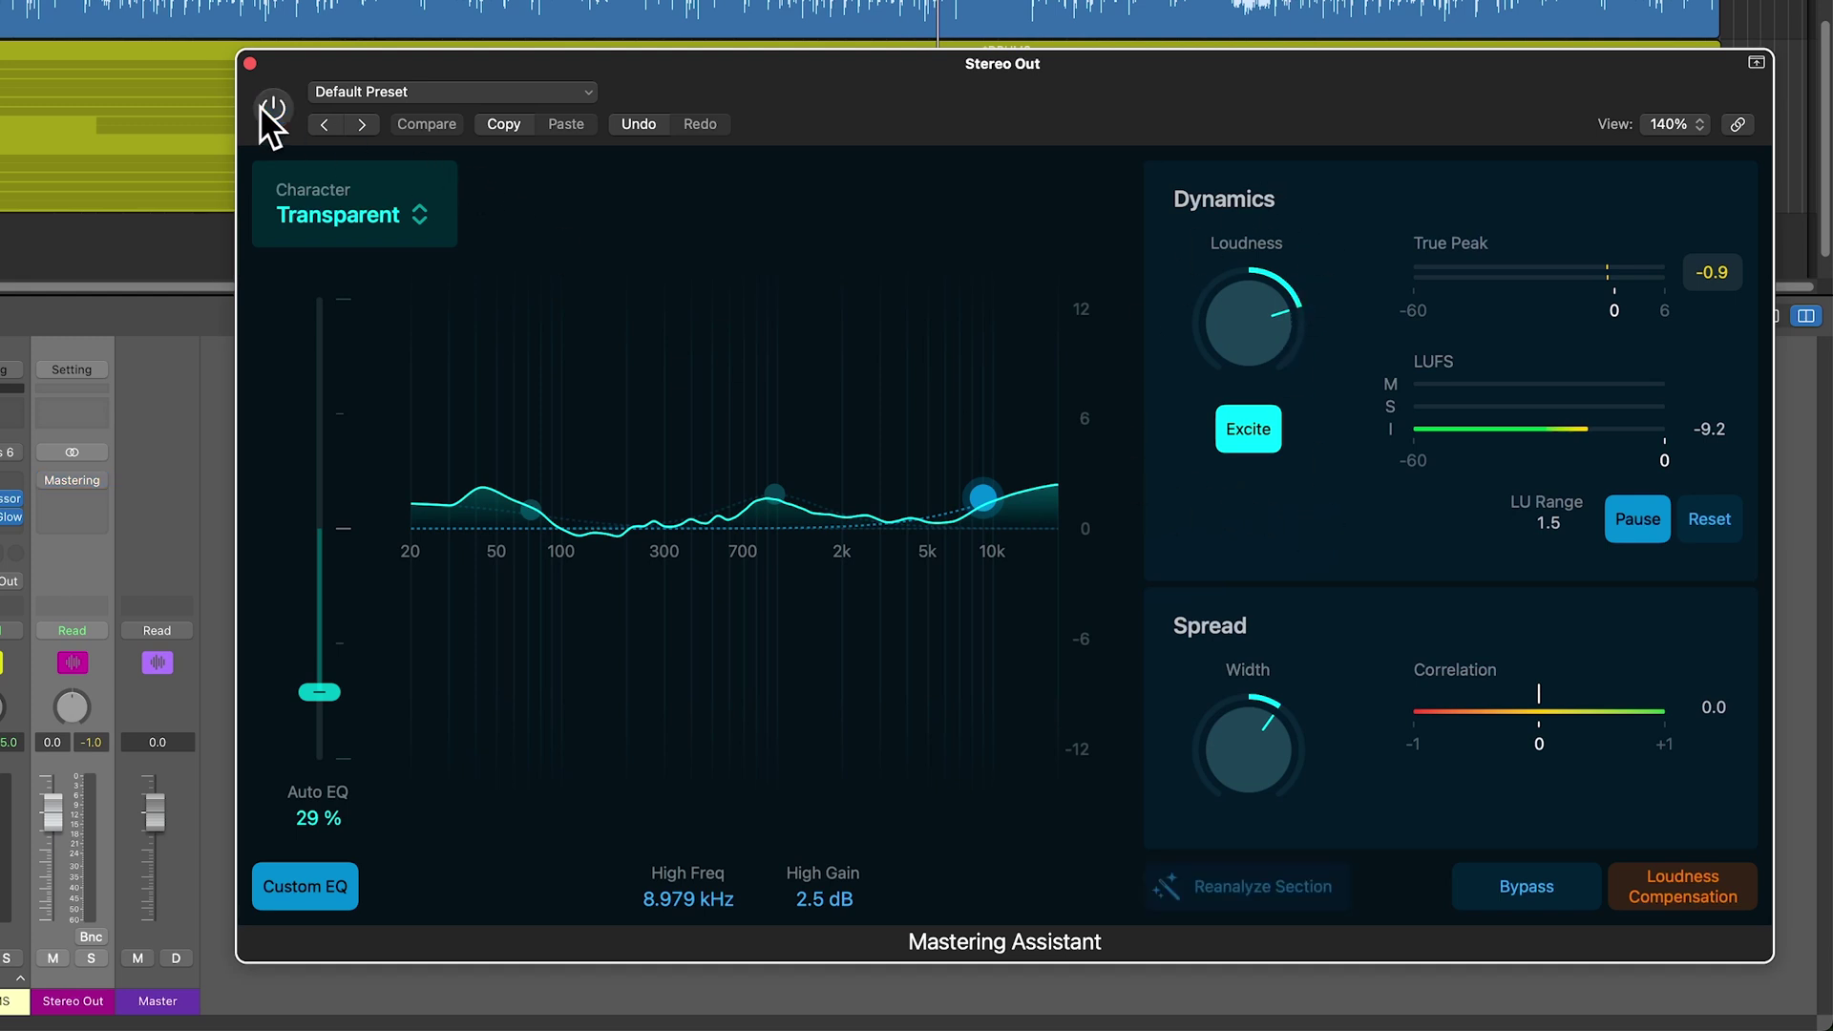
left_click(261, 105)
left_click(262, 105)
left_click(261, 105)
left_click(262, 105)
left_click(261, 105)
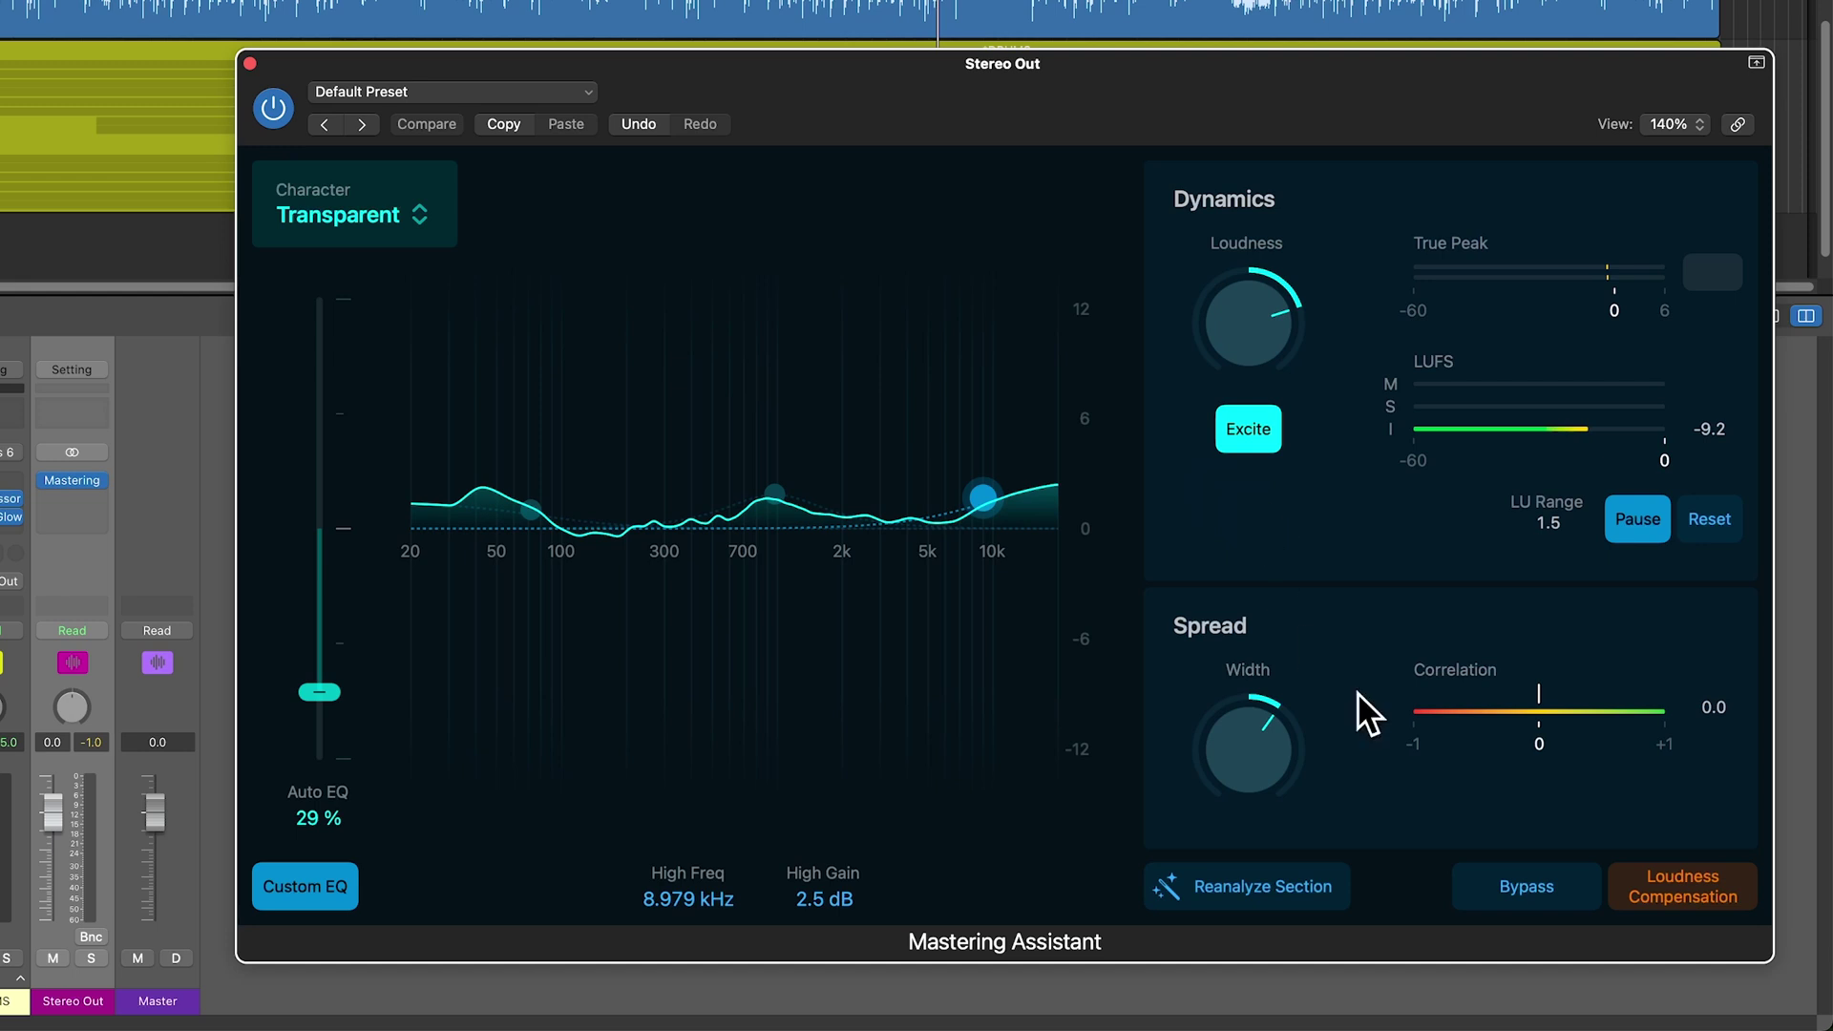
Step: Enable Loudness Compensation and bypass the Mastering Assistant's processing for a level-matched comparison
left_click(1670, 895)
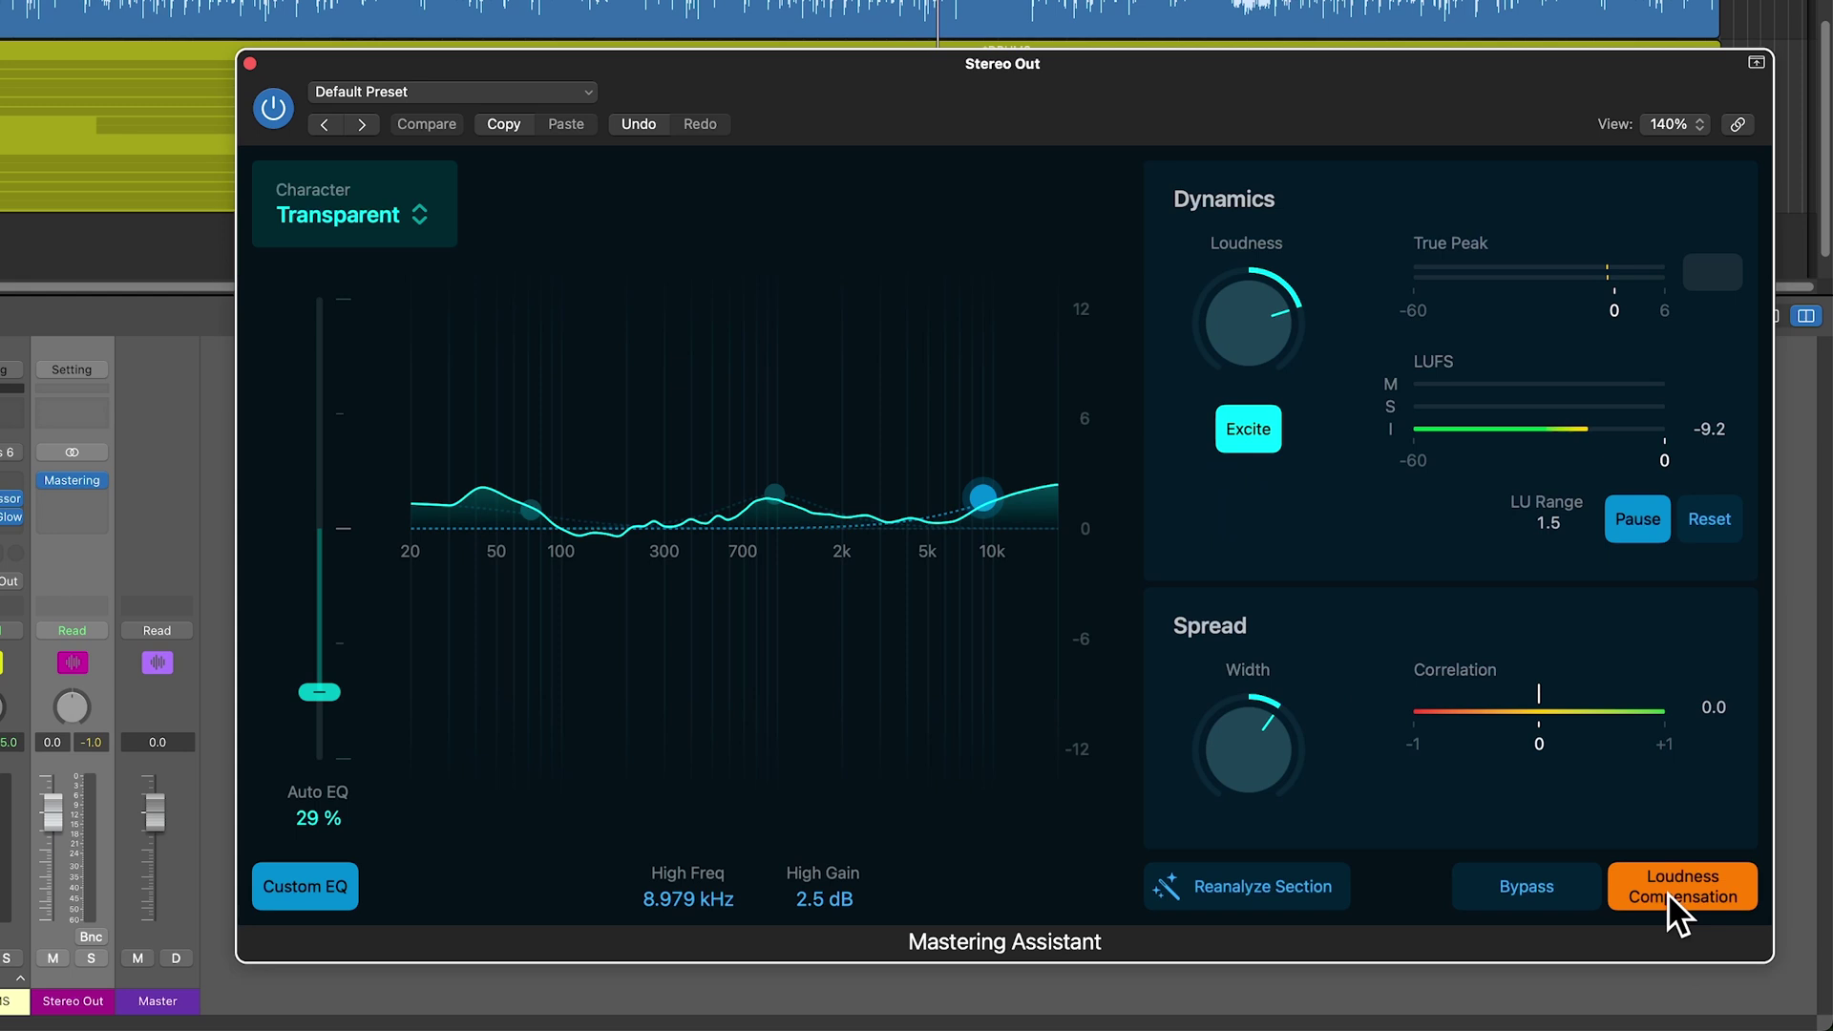
left_click(1560, 878)
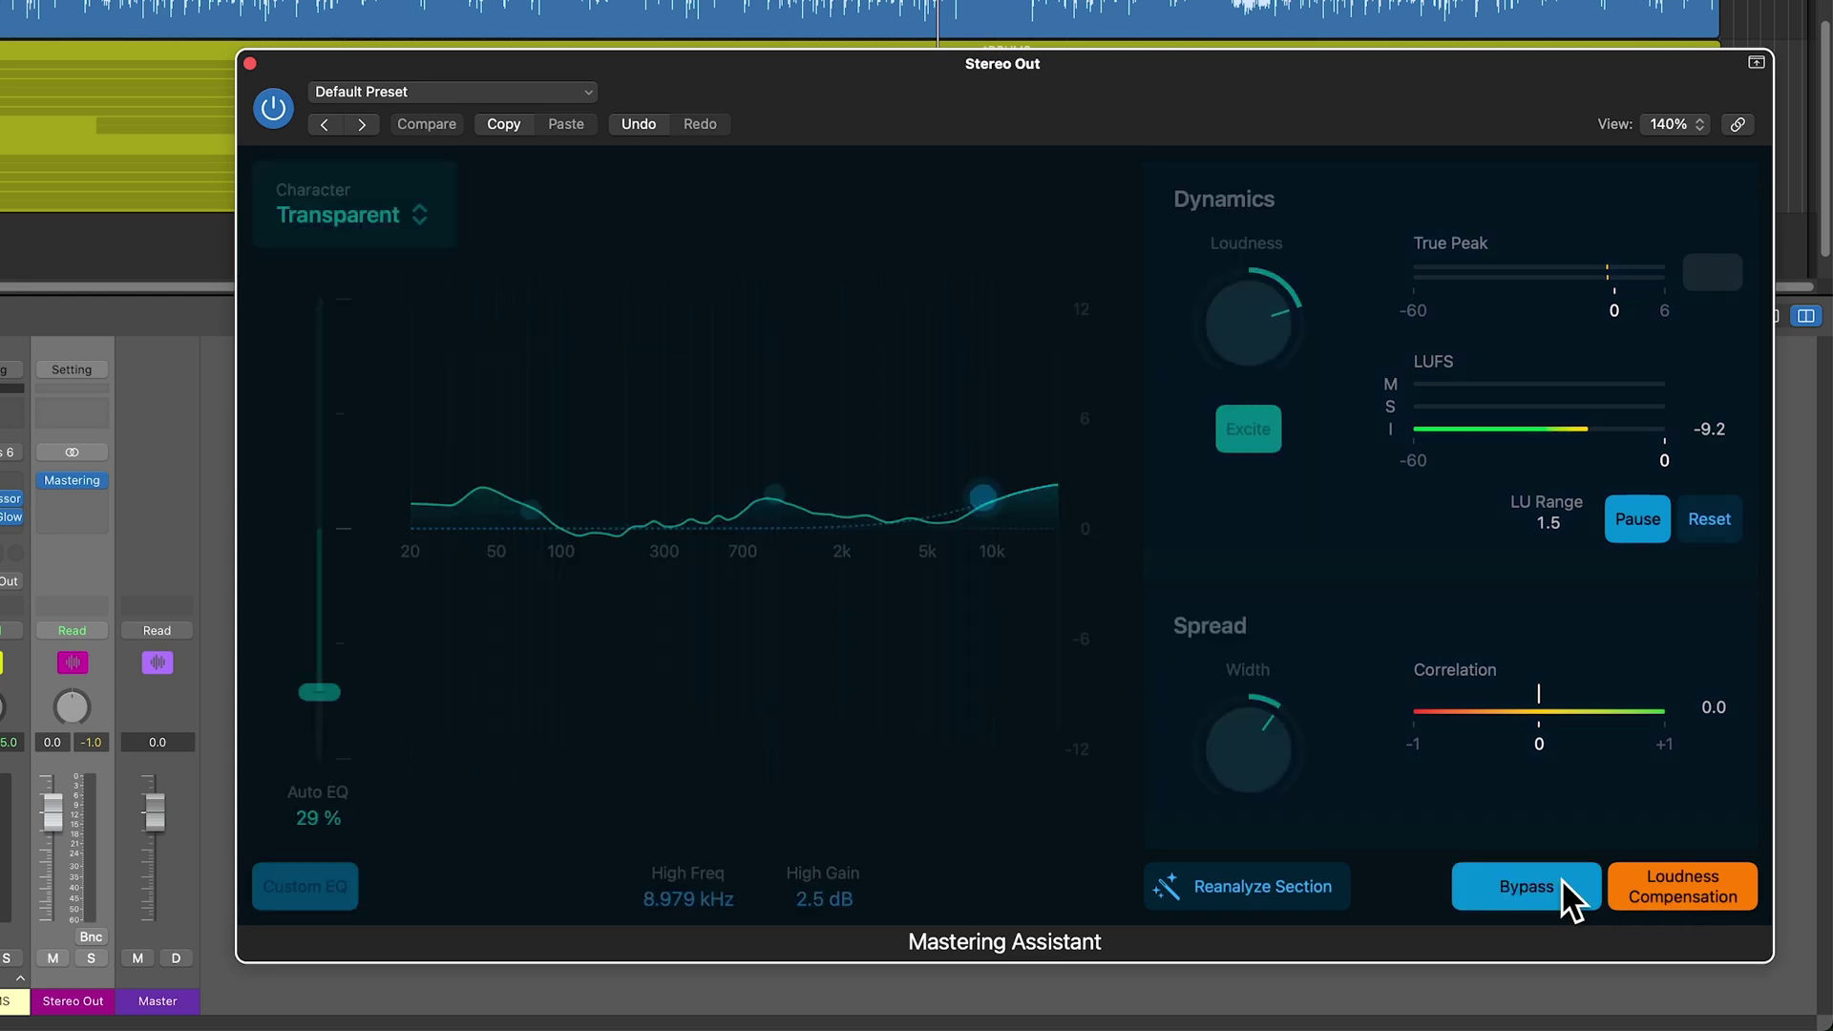
Step: Compare the mastering with bypass on and off during level-matched playback, leaving bypass off and turning off Loudness Compensation
left_click(1560, 878)
left_click(1560, 878)
left_click(1561, 878)
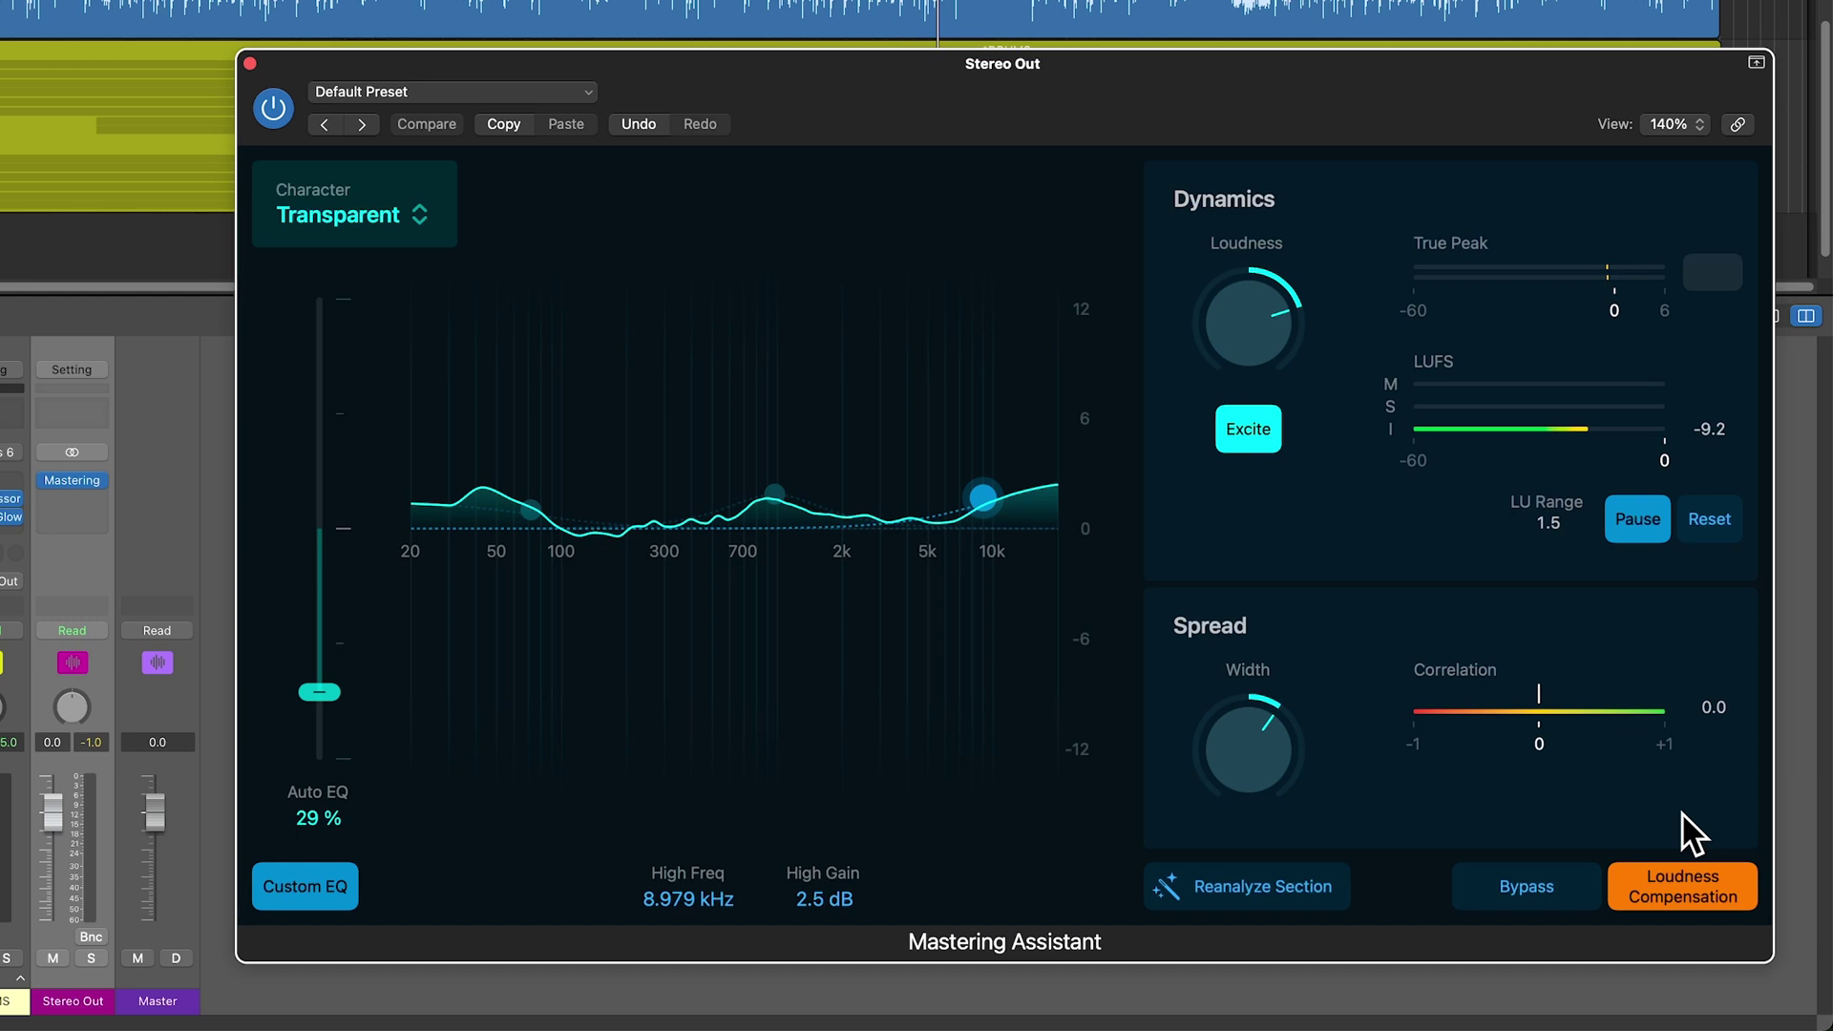
key("space")
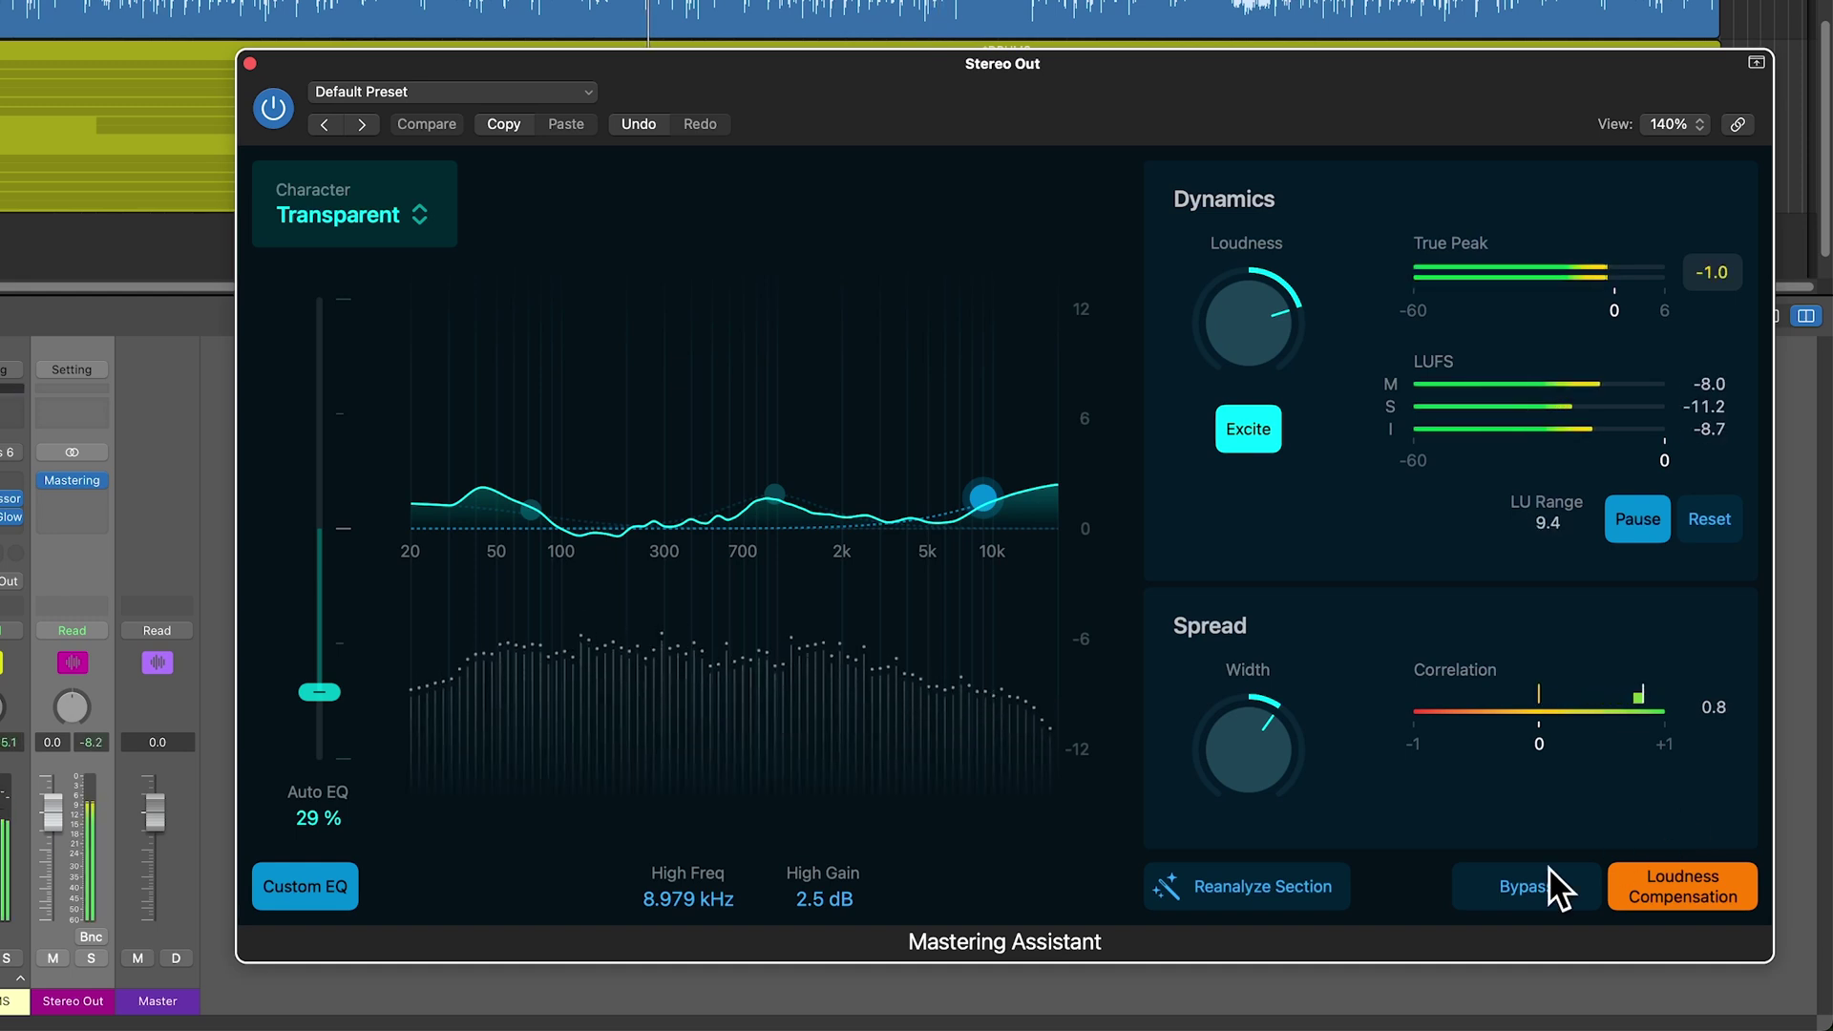
left_click(1532, 874)
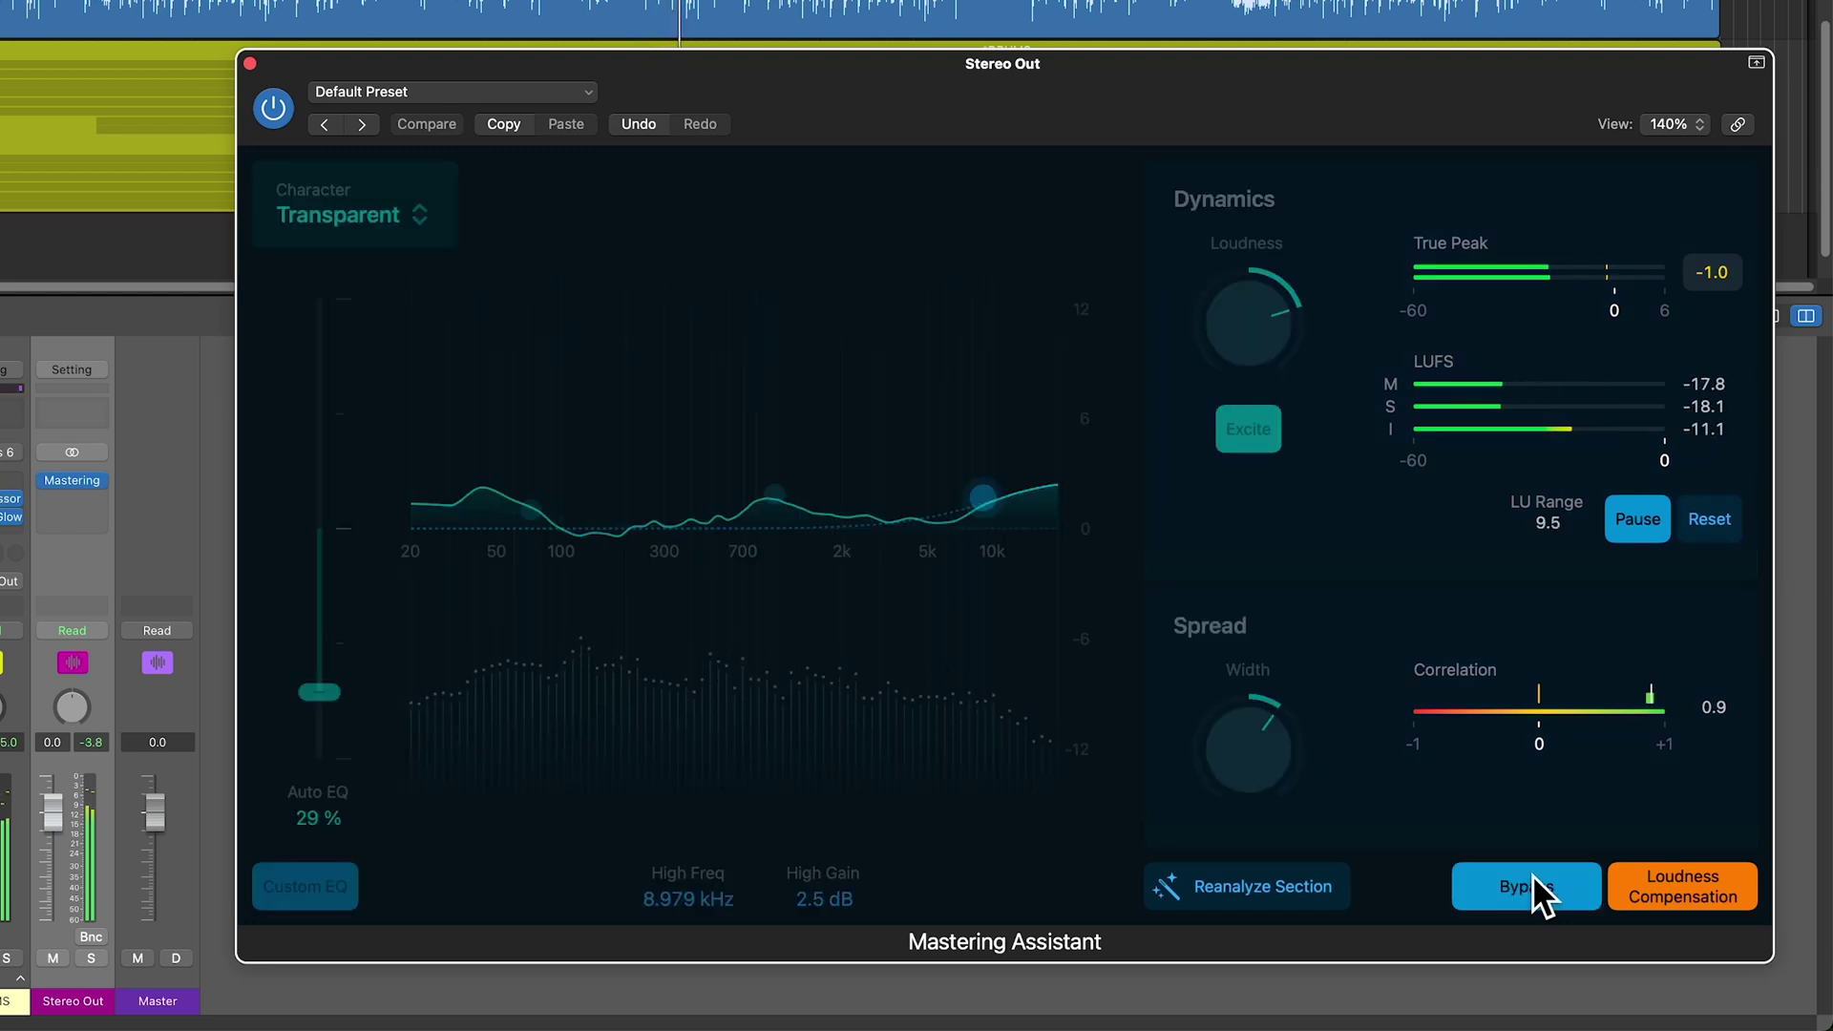
left_click(1532, 874)
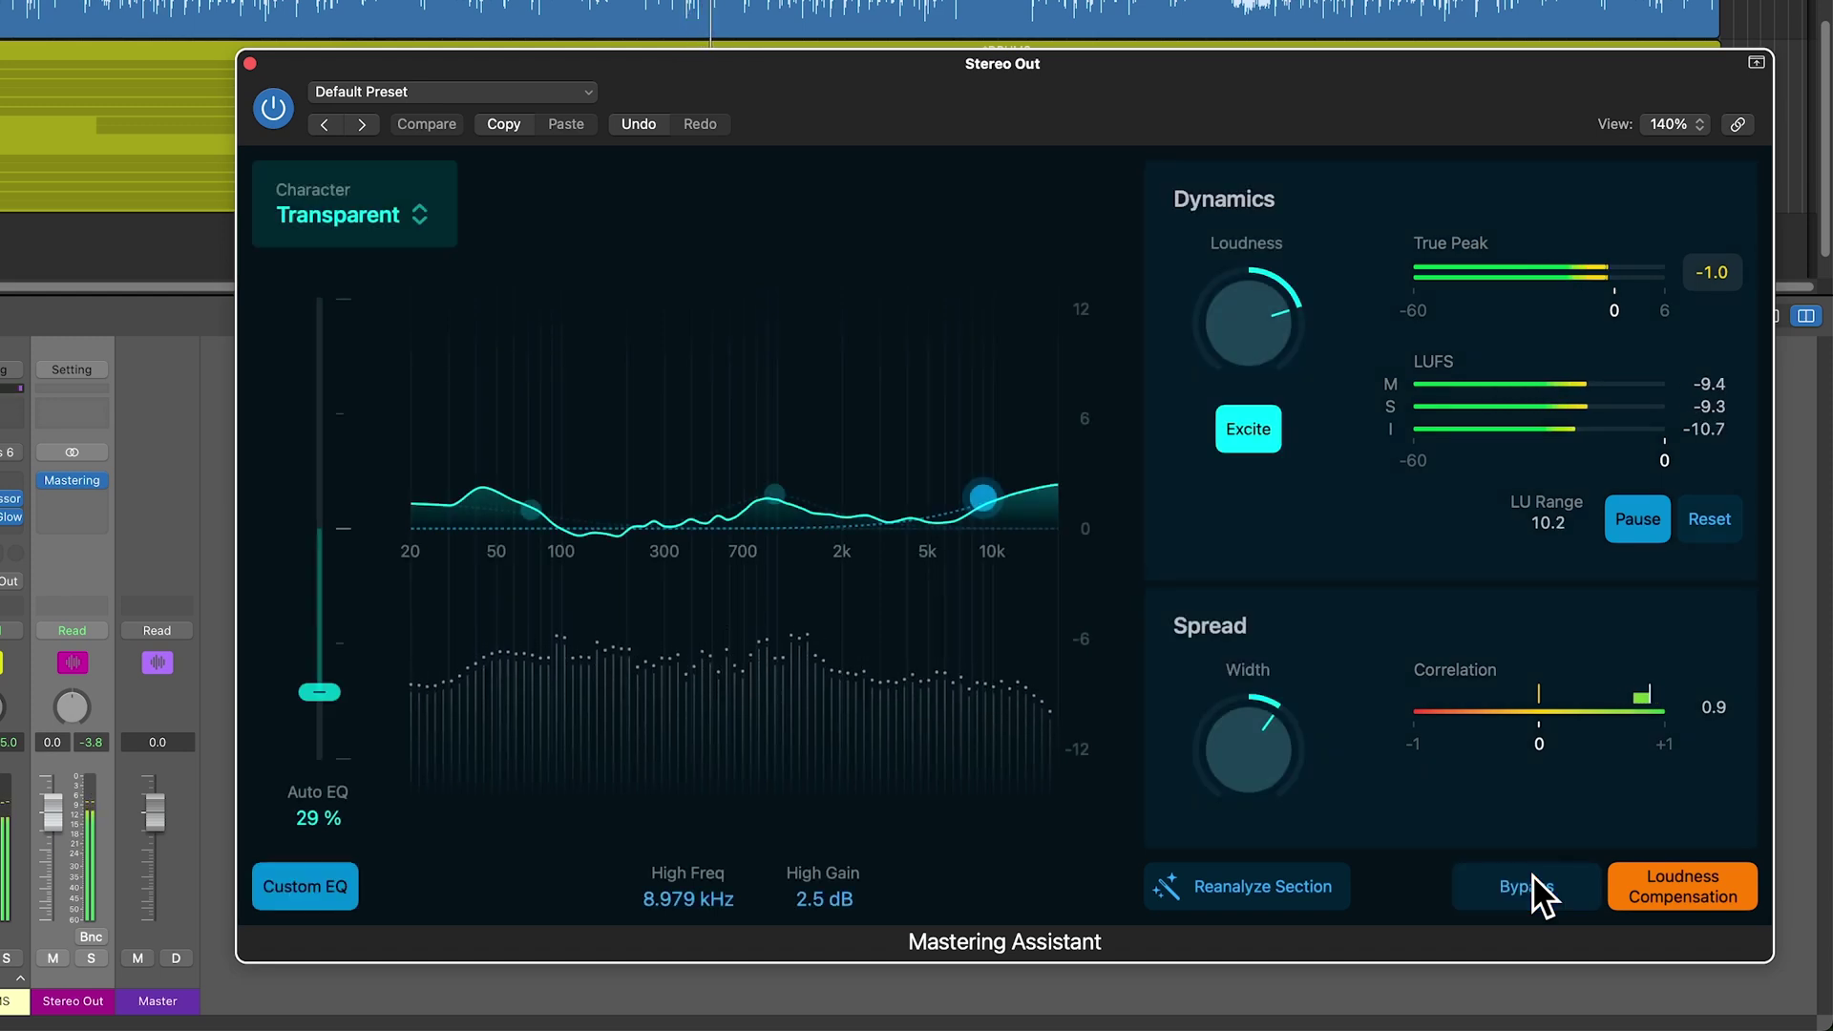
left_click(1532, 874)
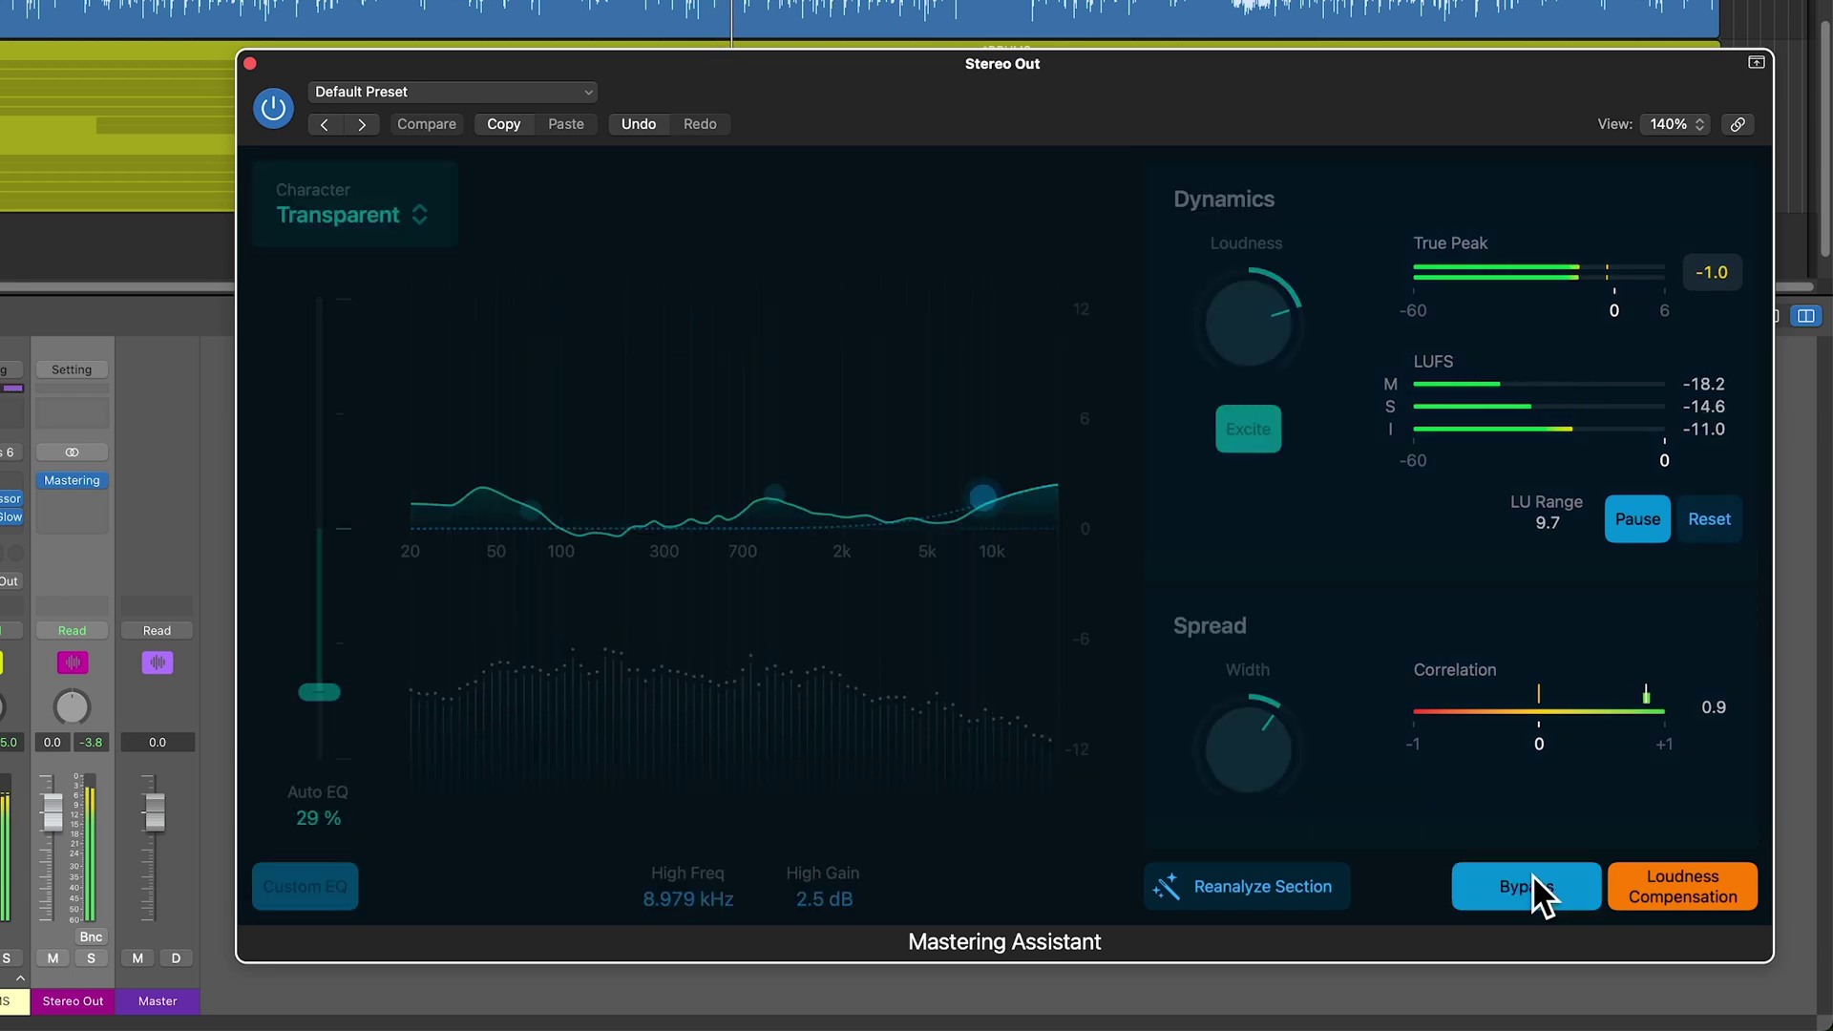
left_click(1532, 874)
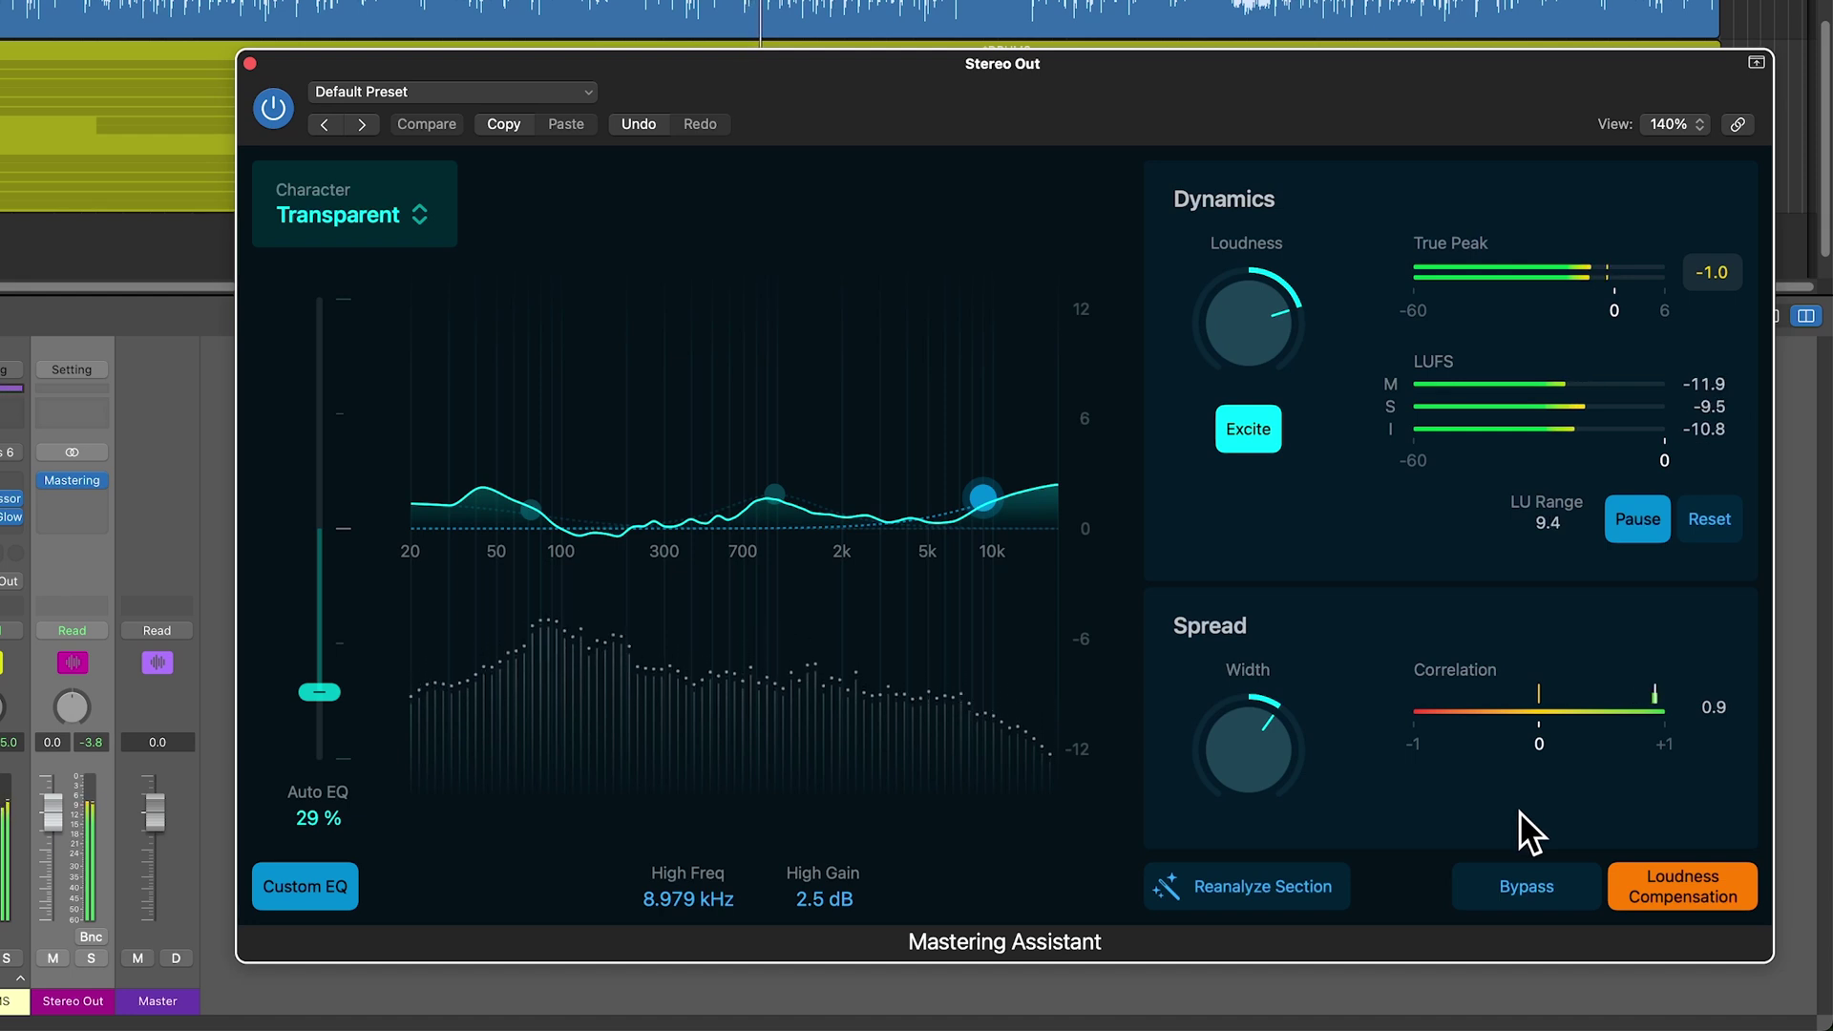
left_click(1709, 895)
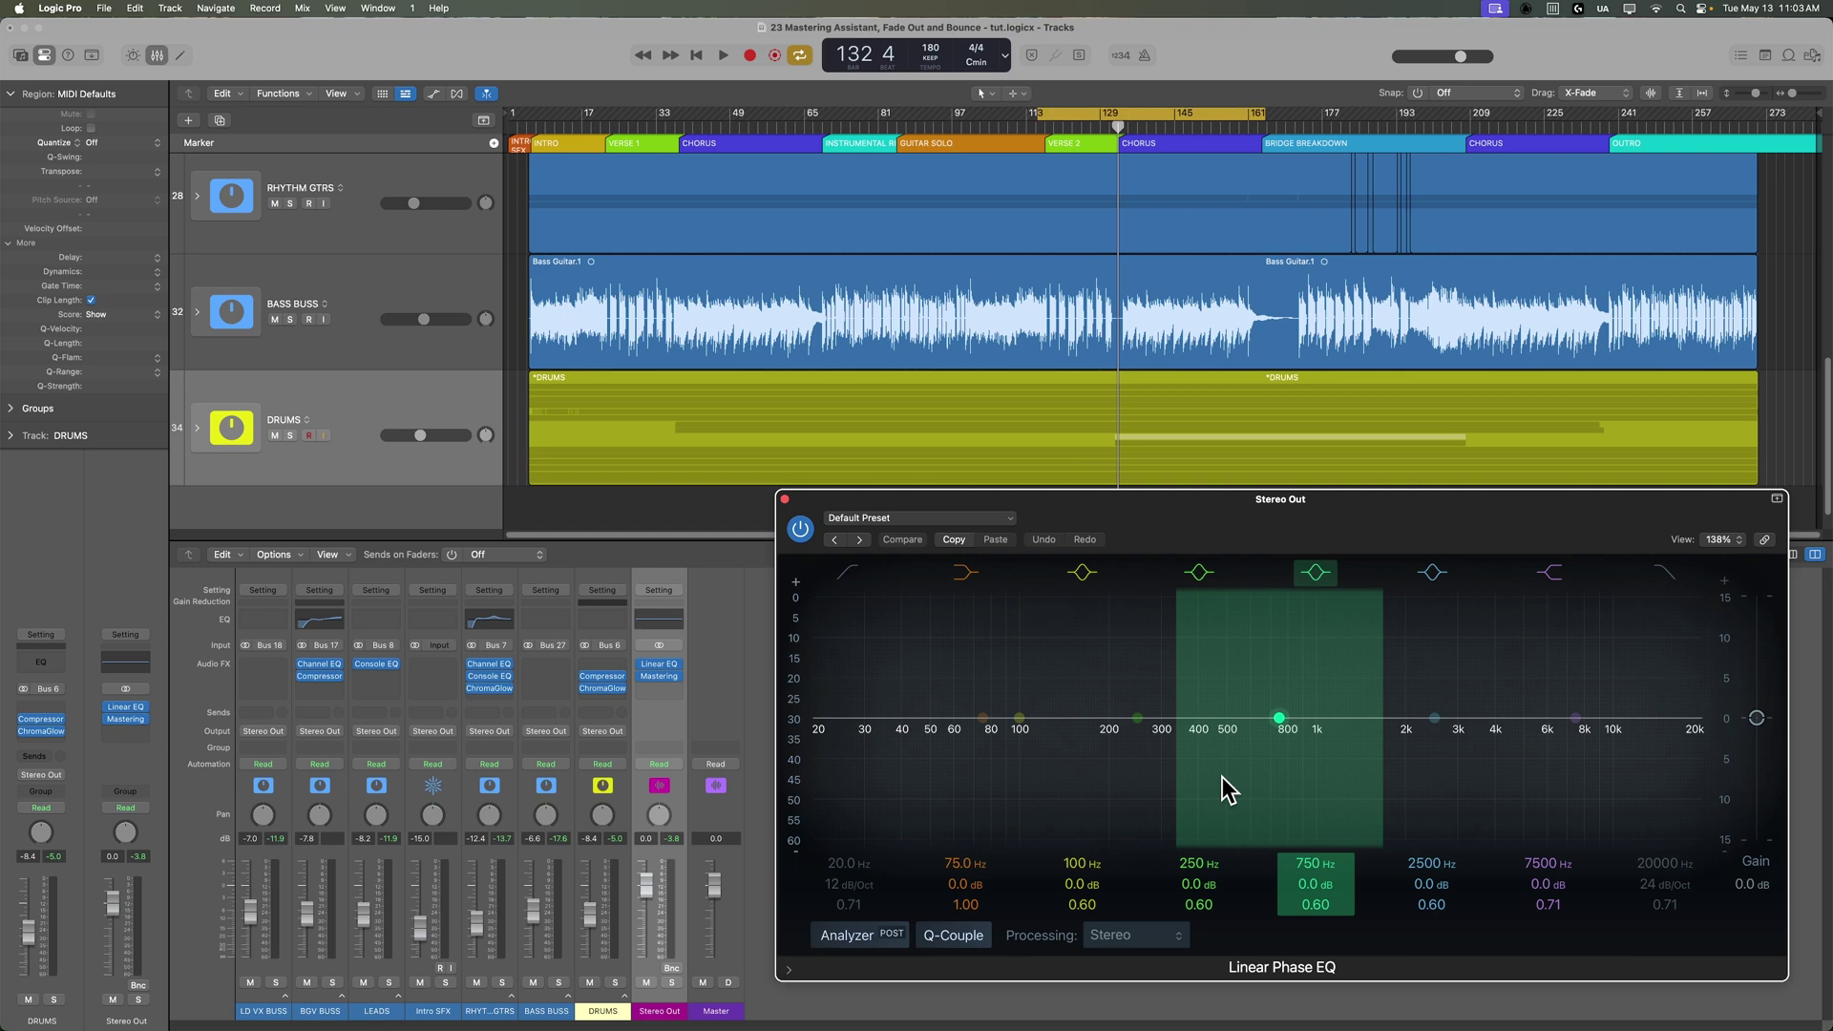
Step: During playback, boost the Linear Phase EQ's 250 Hz band about 1.6 dB near 314 Hz with Q 0.60, fine-tune it and close the EQ
key("space")
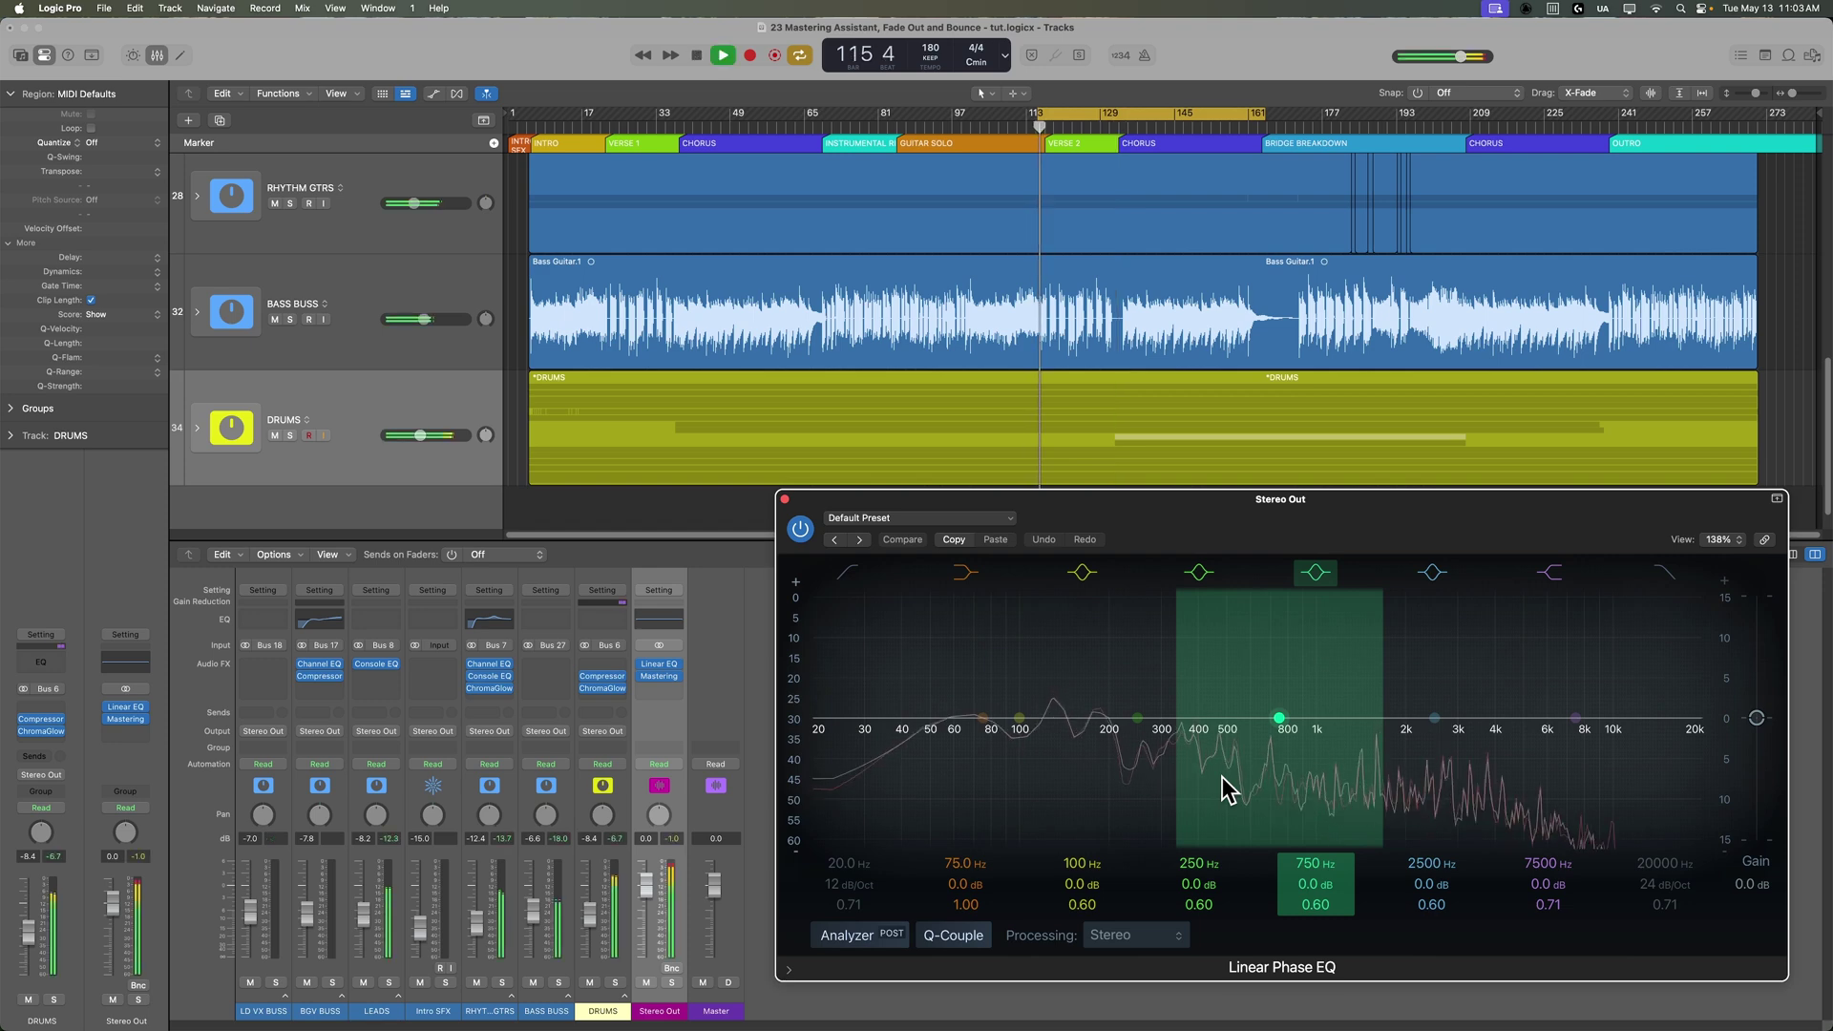
mouse_move(1136, 718)
left_mouse_down()
mouse_move(1155, 726)
mouse_move(1145, 696)
left_mouse_up()
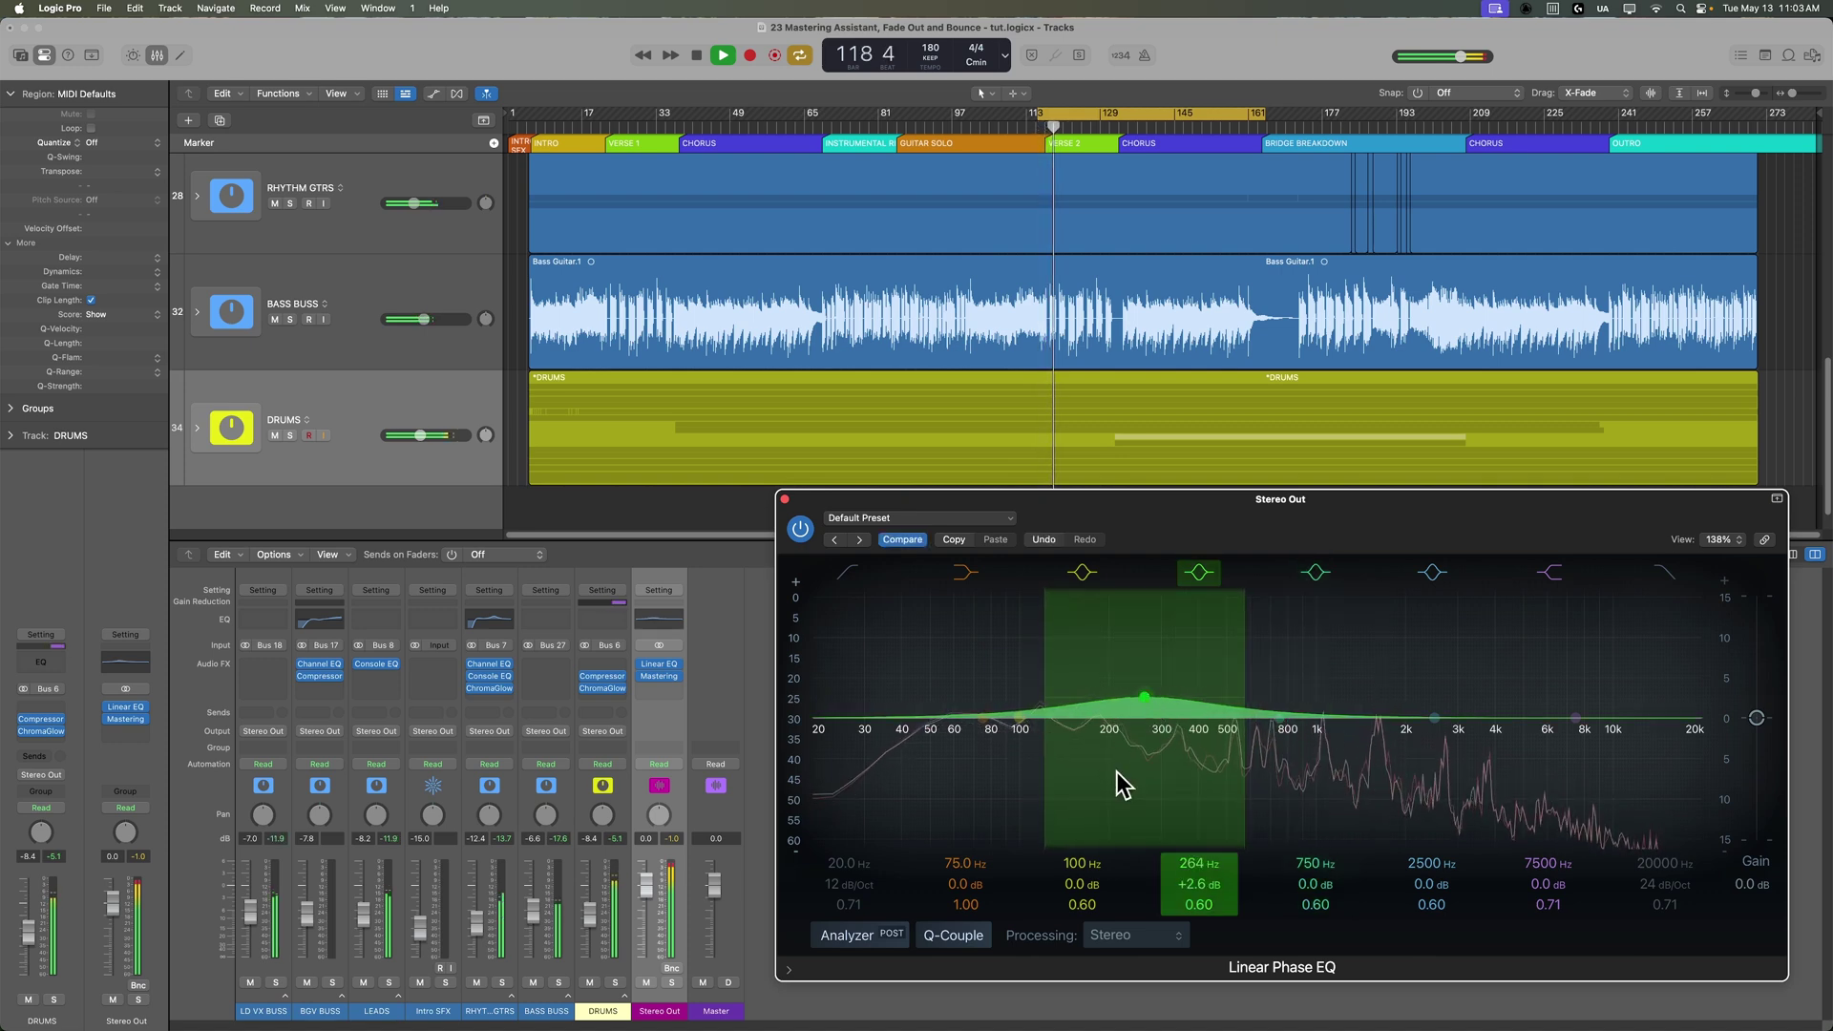
left_click_drag(1207, 902, 1207, 930)
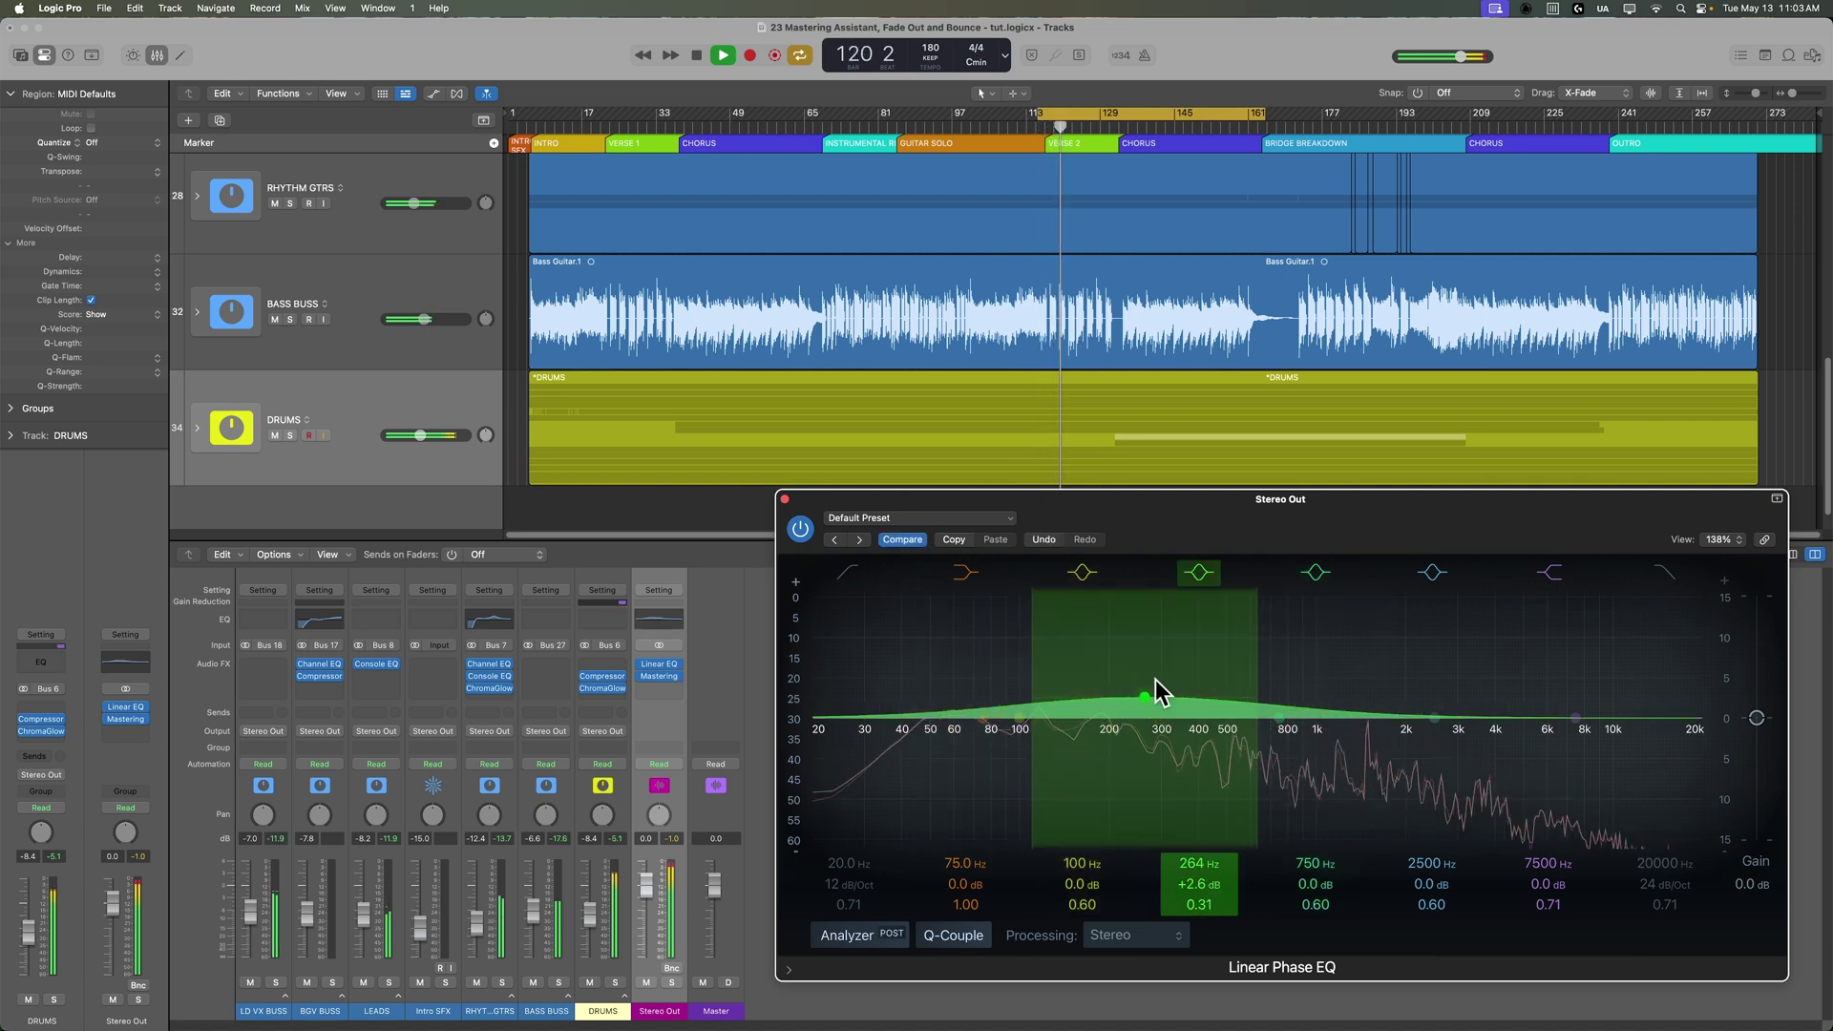
mouse_move(1142, 696)
left_mouse_down()
mouse_move(1136, 615)
mouse_move(1201, 608)
mouse_move(1170, 613)
mouse_move(1163, 706)
left_mouse_up()
left_click_drag(1199, 904, 1199, 876)
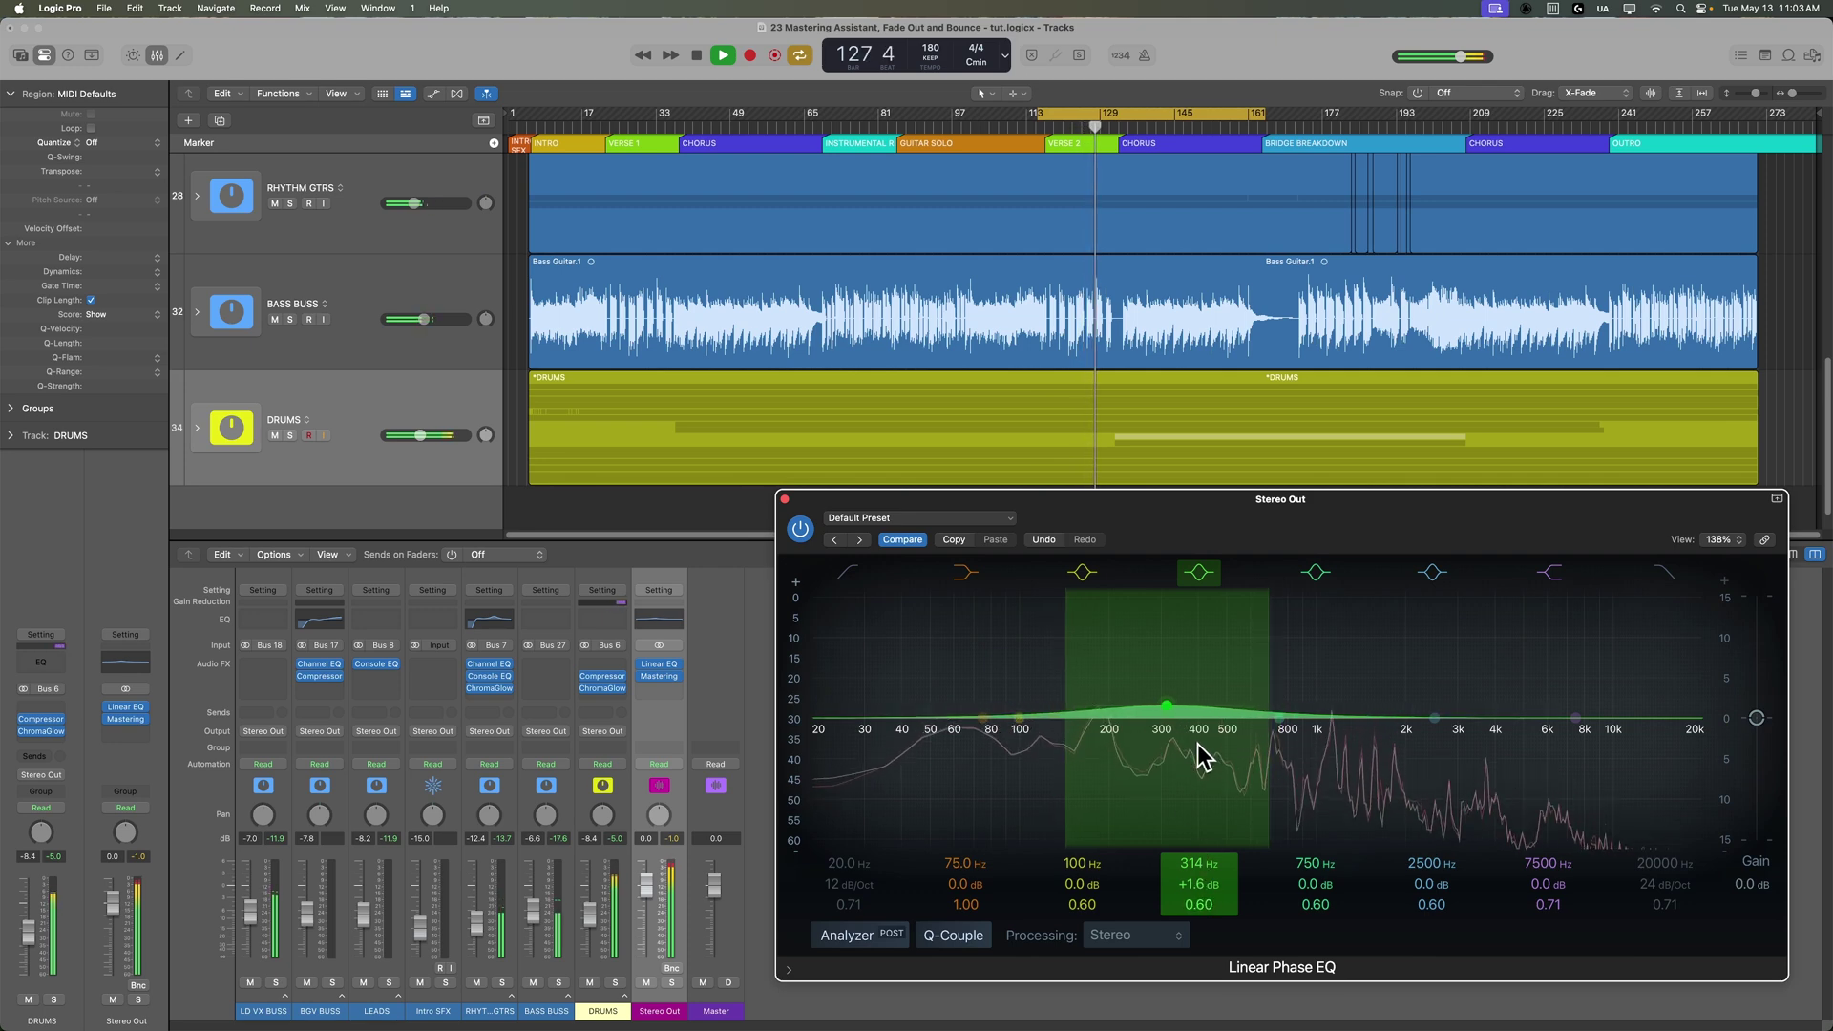
mouse_move(1169, 702)
left_mouse_down()
mouse_move(1164, 649)
mouse_move(1124, 653)
mouse_move(1181, 705)
left_mouse_up()
left_click(784, 499)
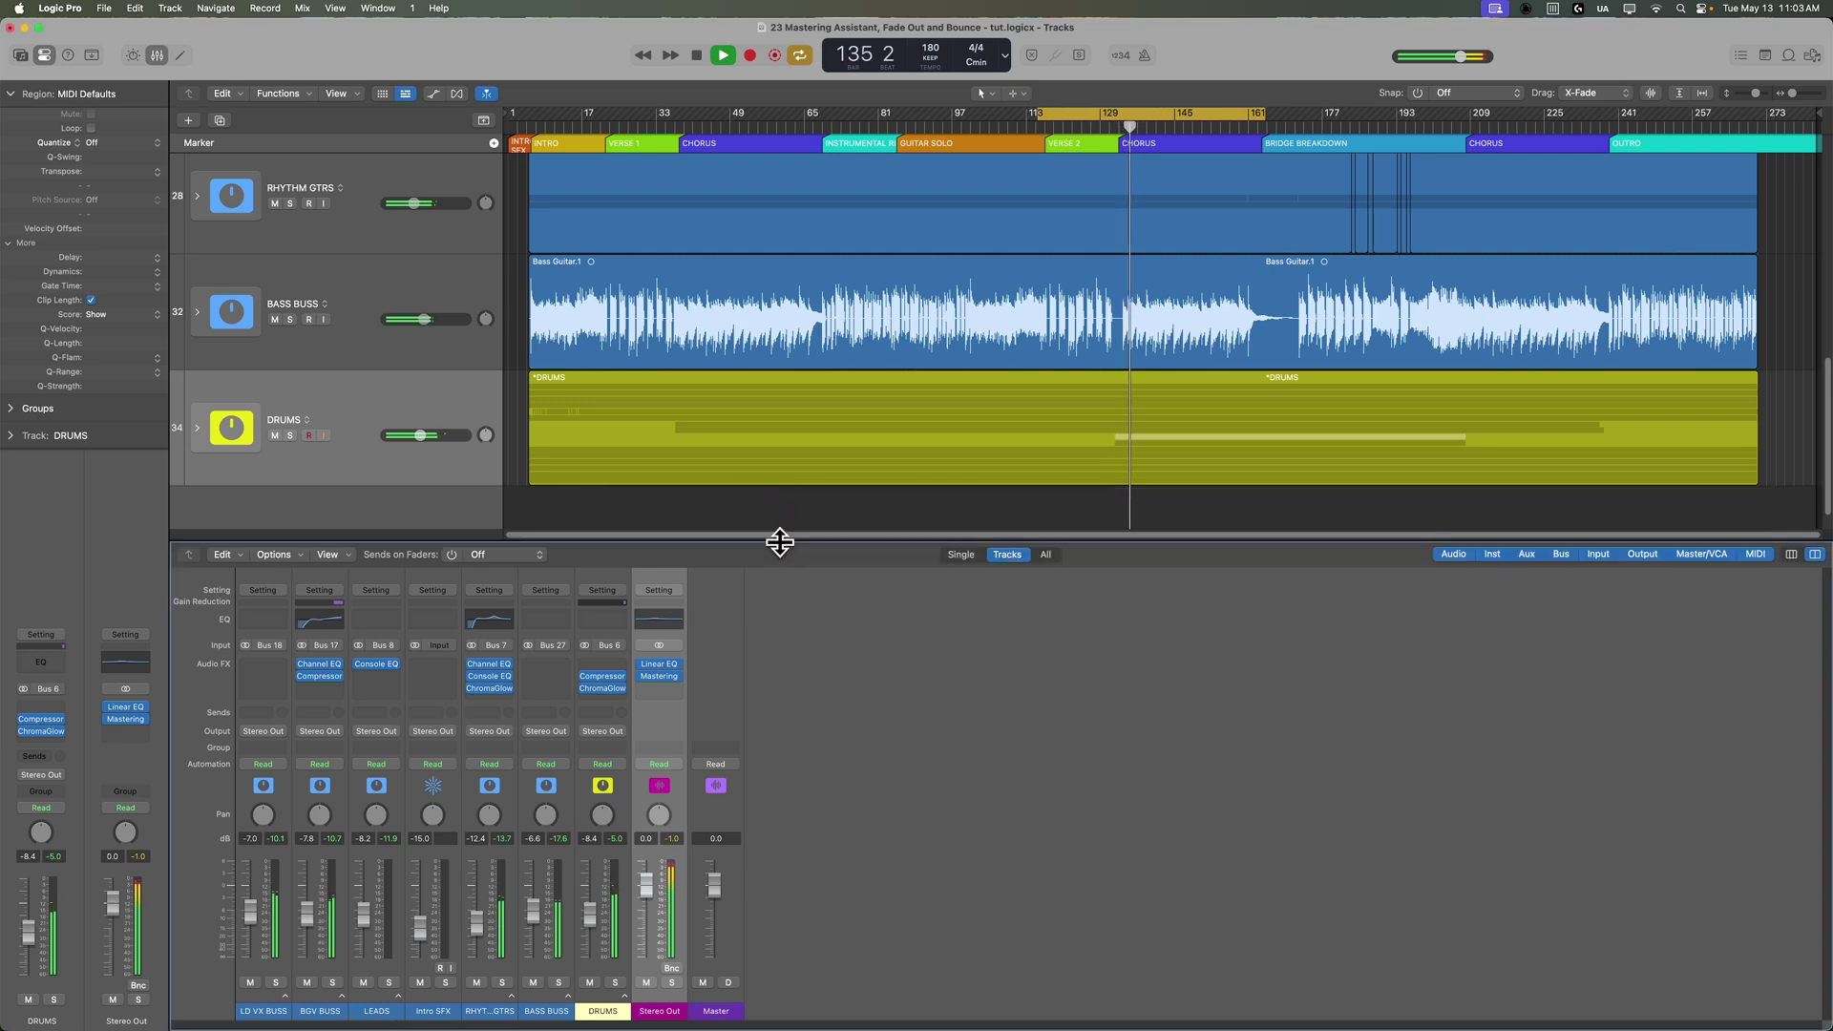
Step: Reopen the Mastering Assistant on the Stereo Out, check its meters during playback, and stop the song
left_click(661, 677)
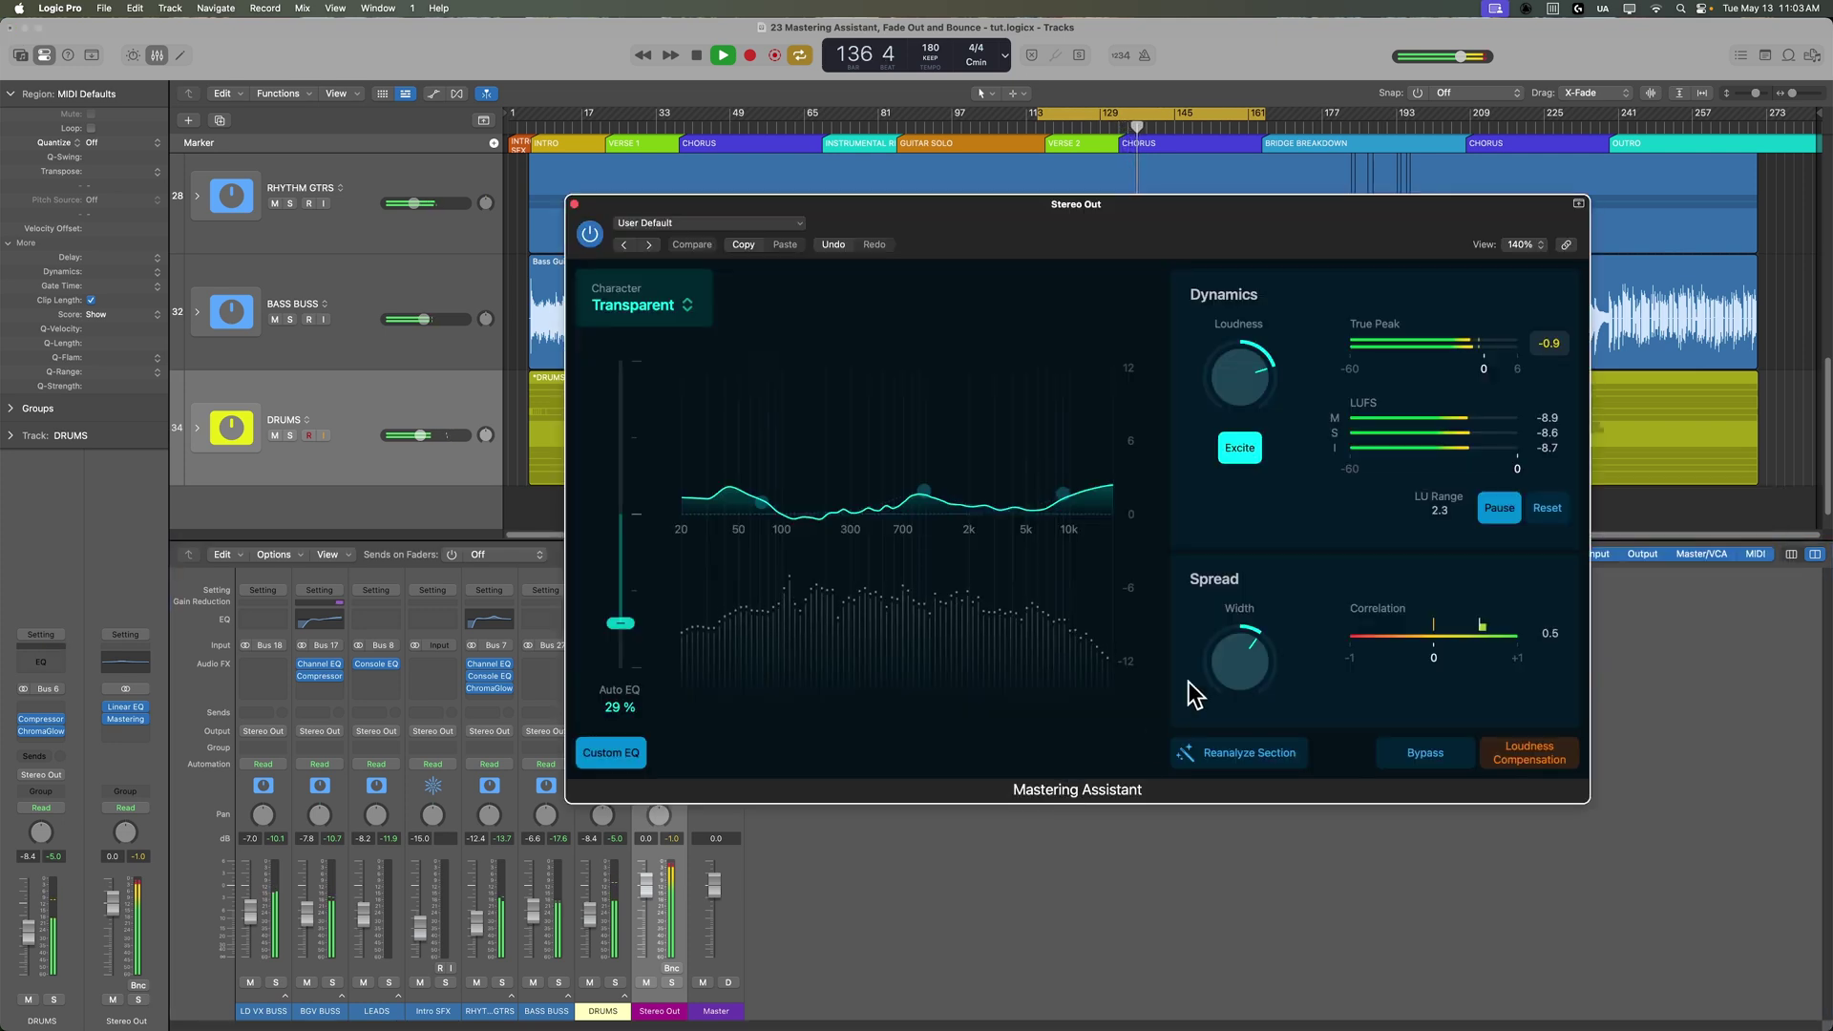
left_click_drag(1416, 293, 1466, 385)
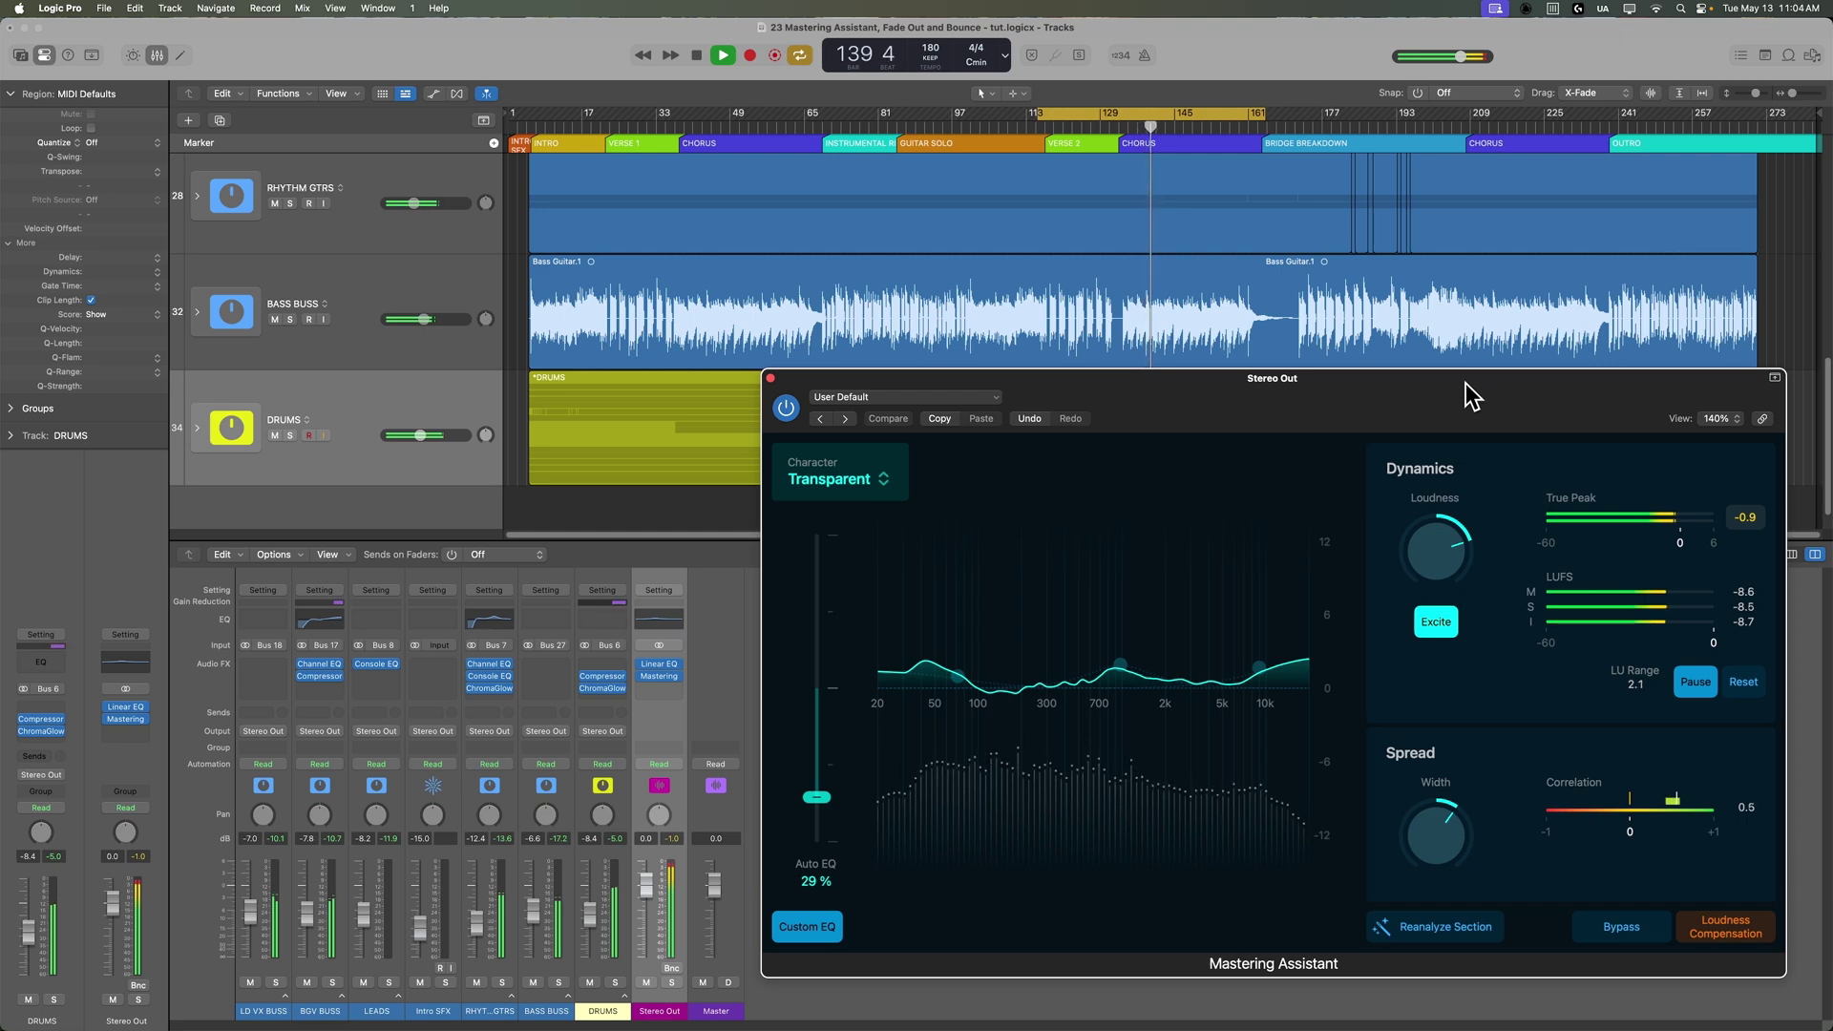
key("space")
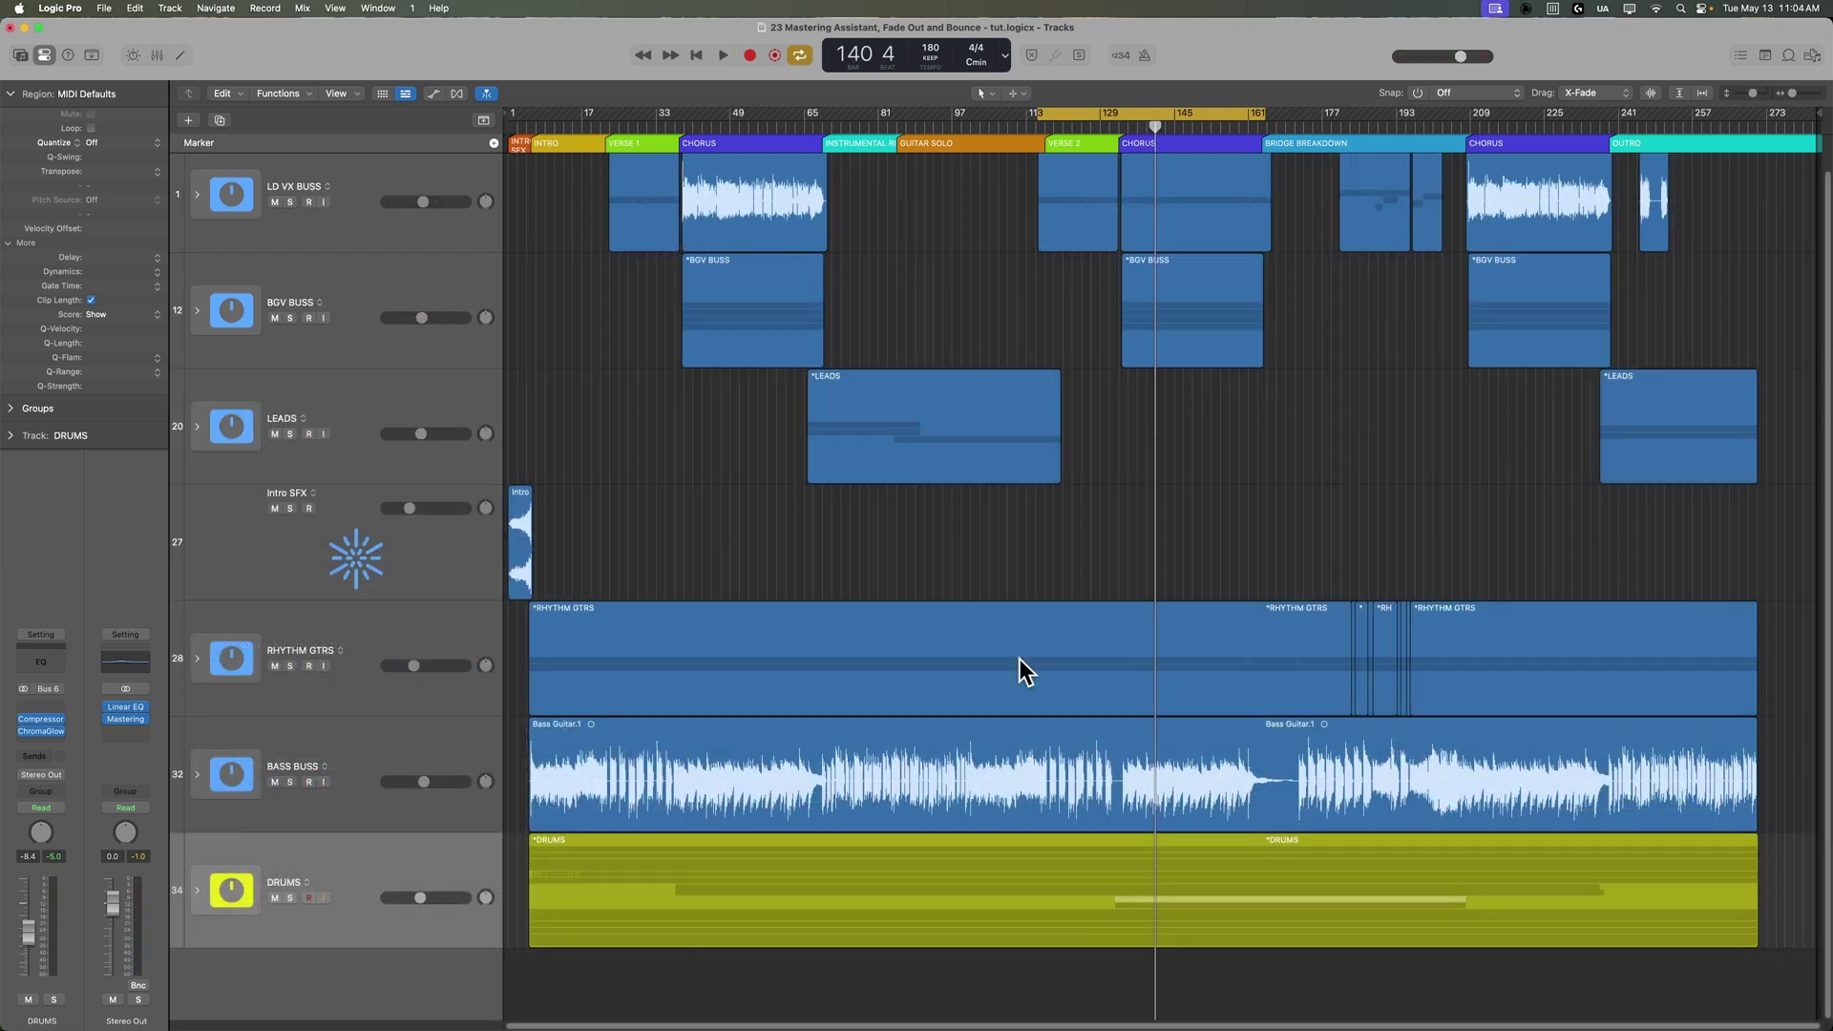
Step: Turn off cycle mode and play the song from about bar 237, just before the outro
scroll(1019, 658, "up", 1)
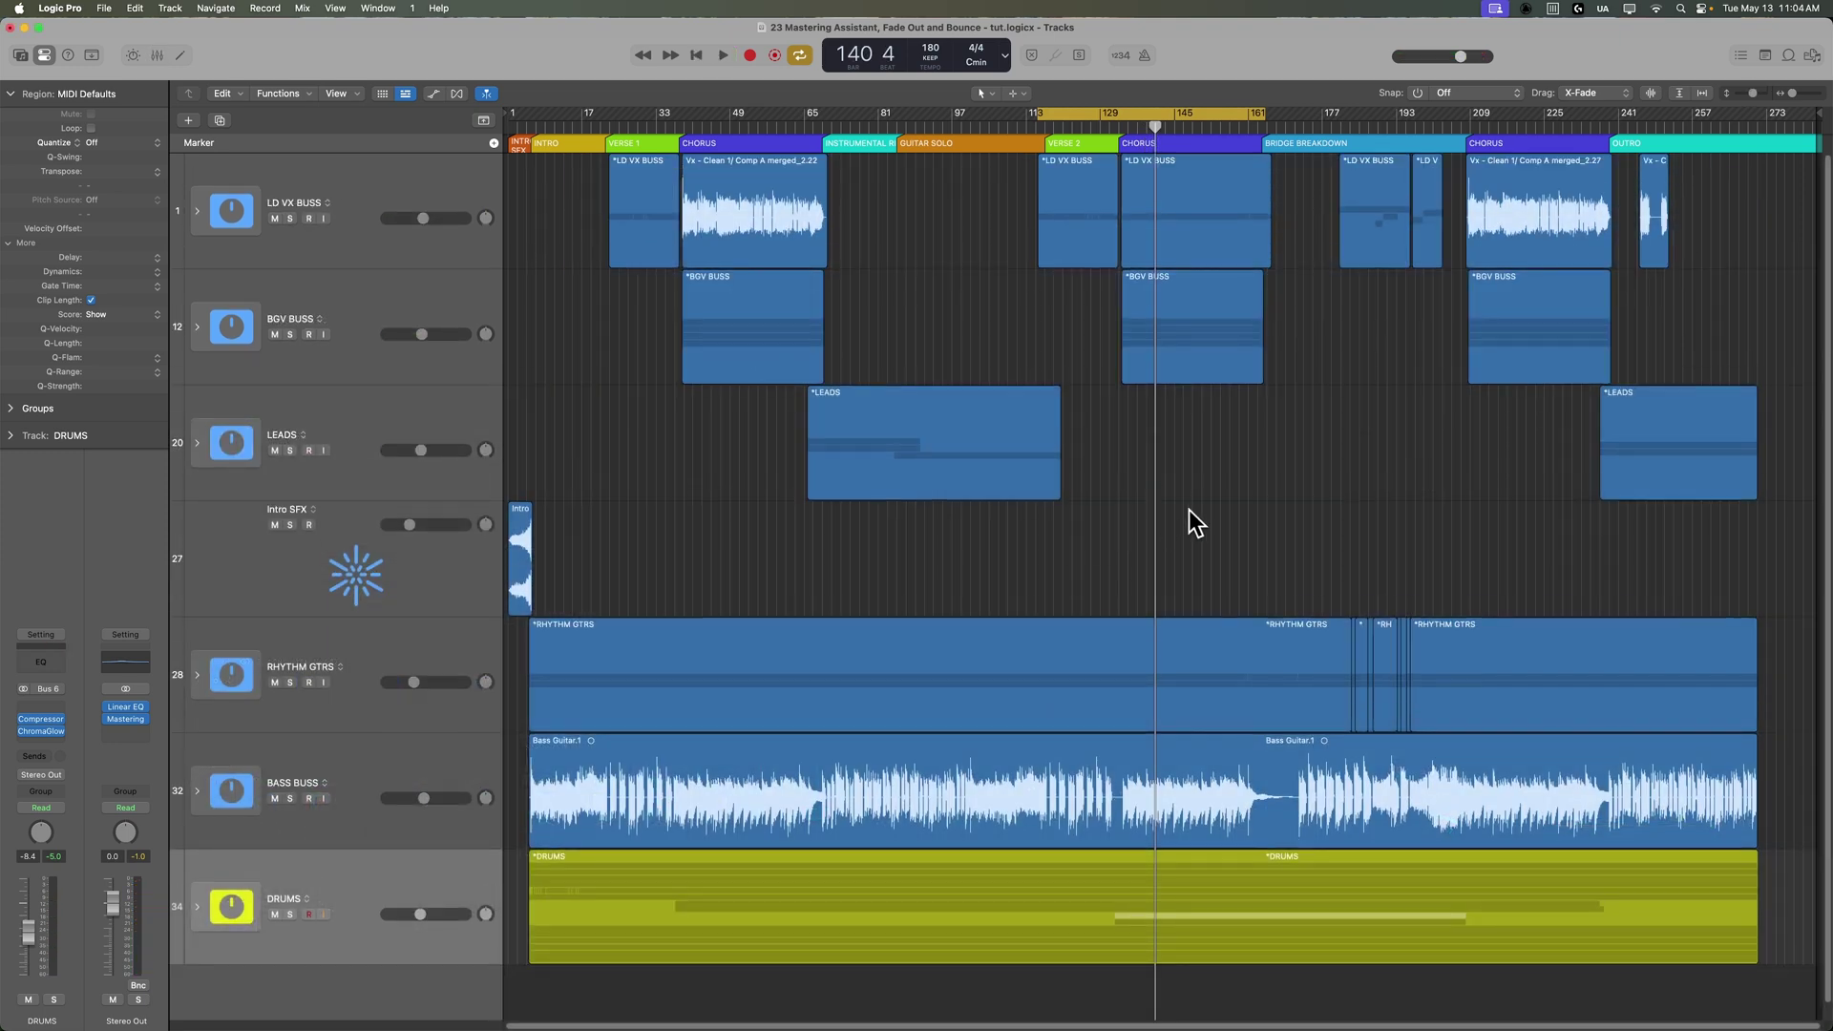
key("c")
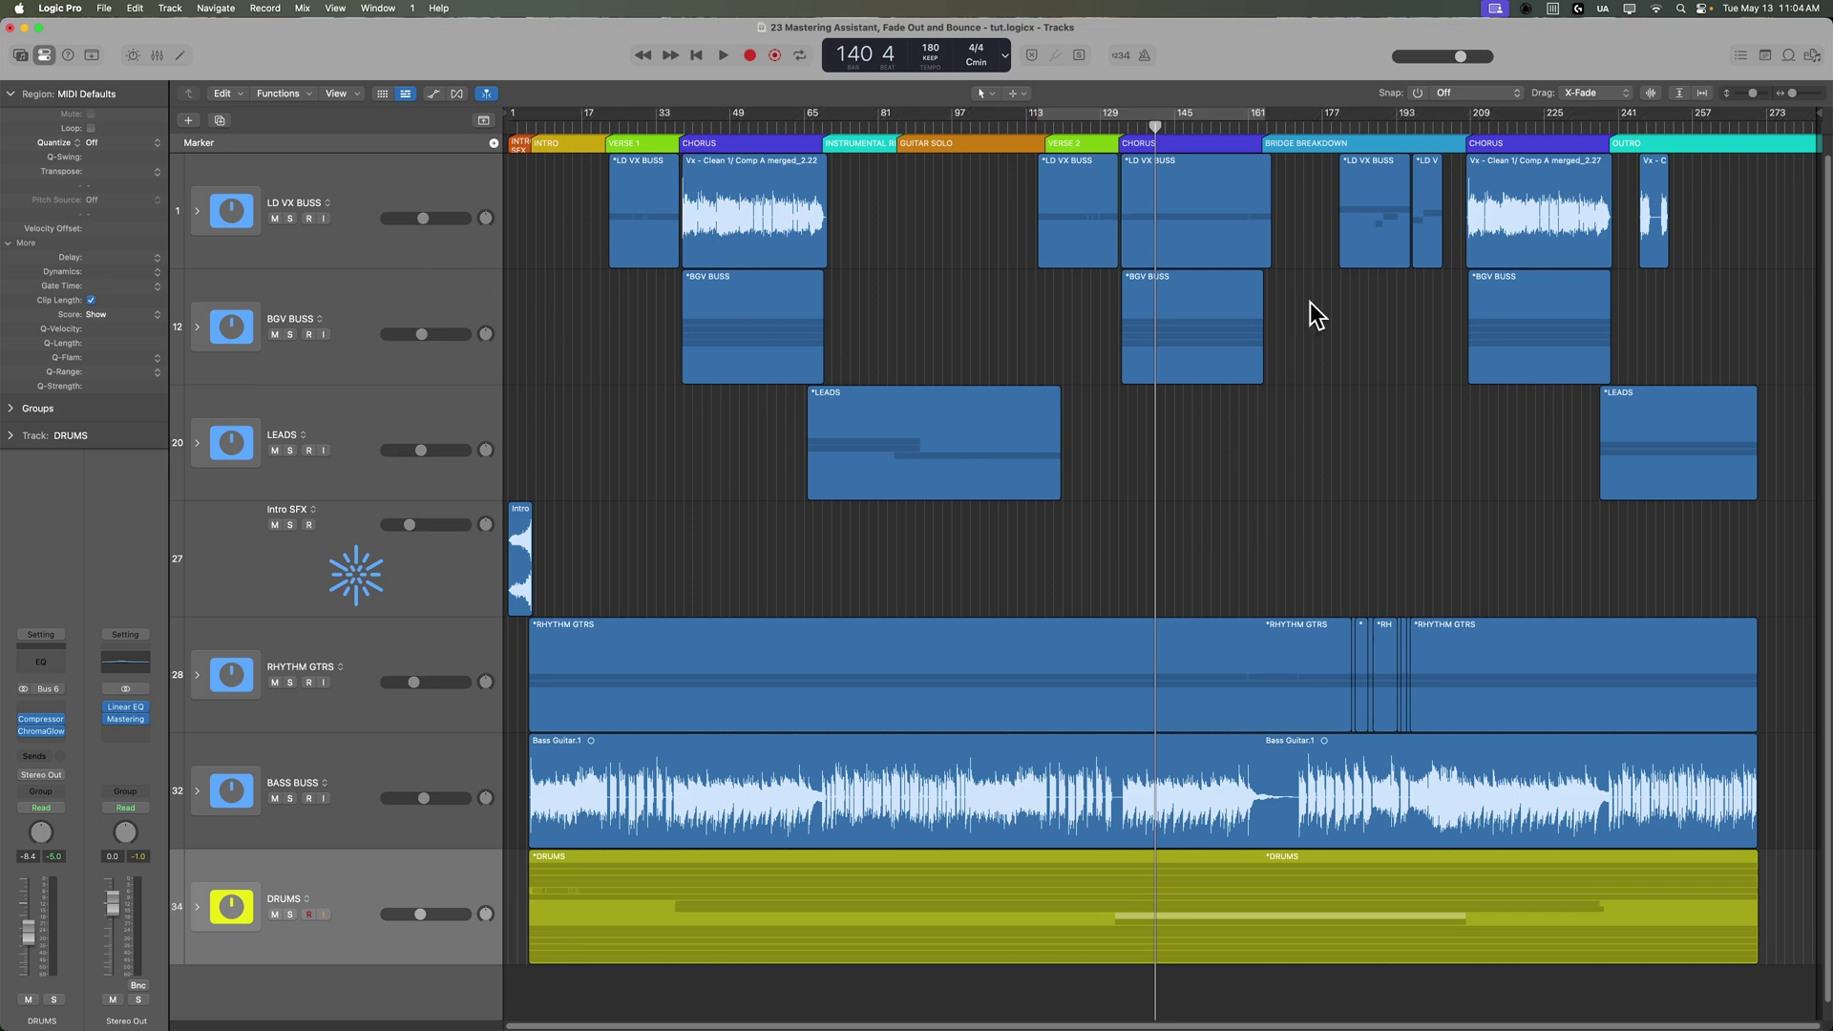
left_click(1632, 124)
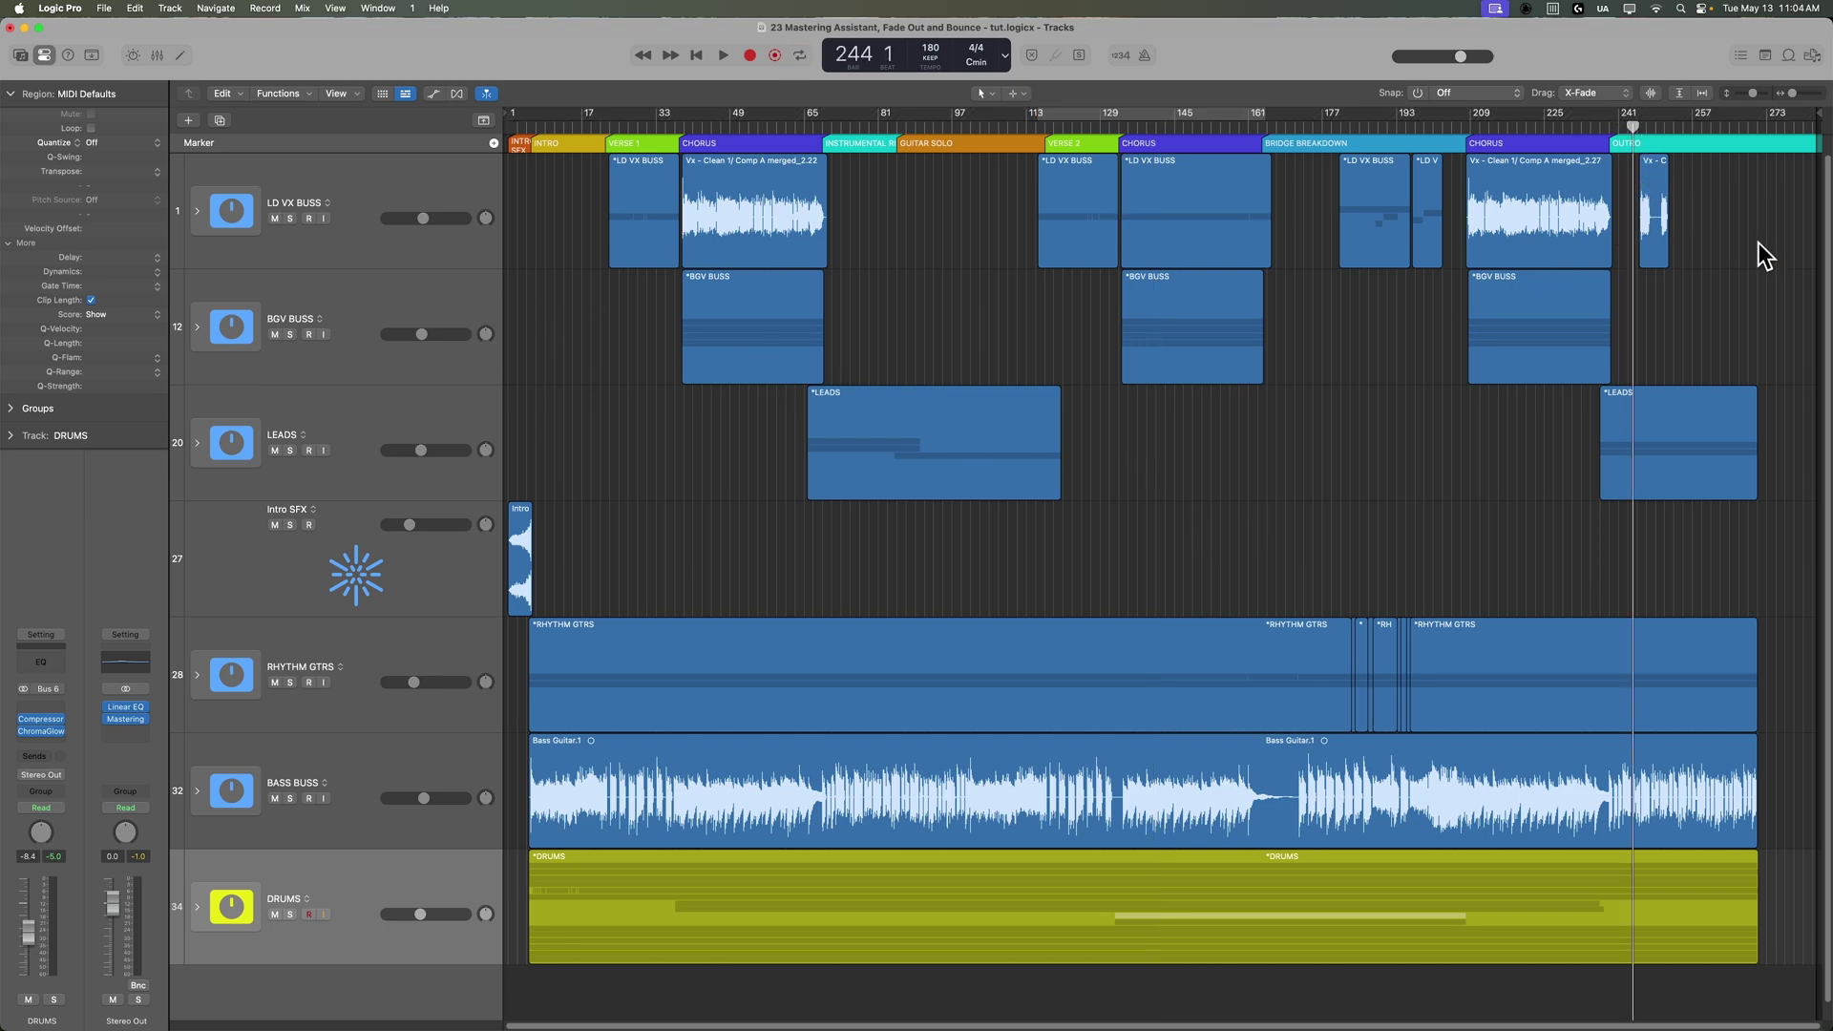
key("super+Right")
key("super+Right")
key("super+Right")
key("super+Right")
key("super+Right")
key("super+Right")
key("super+Right")
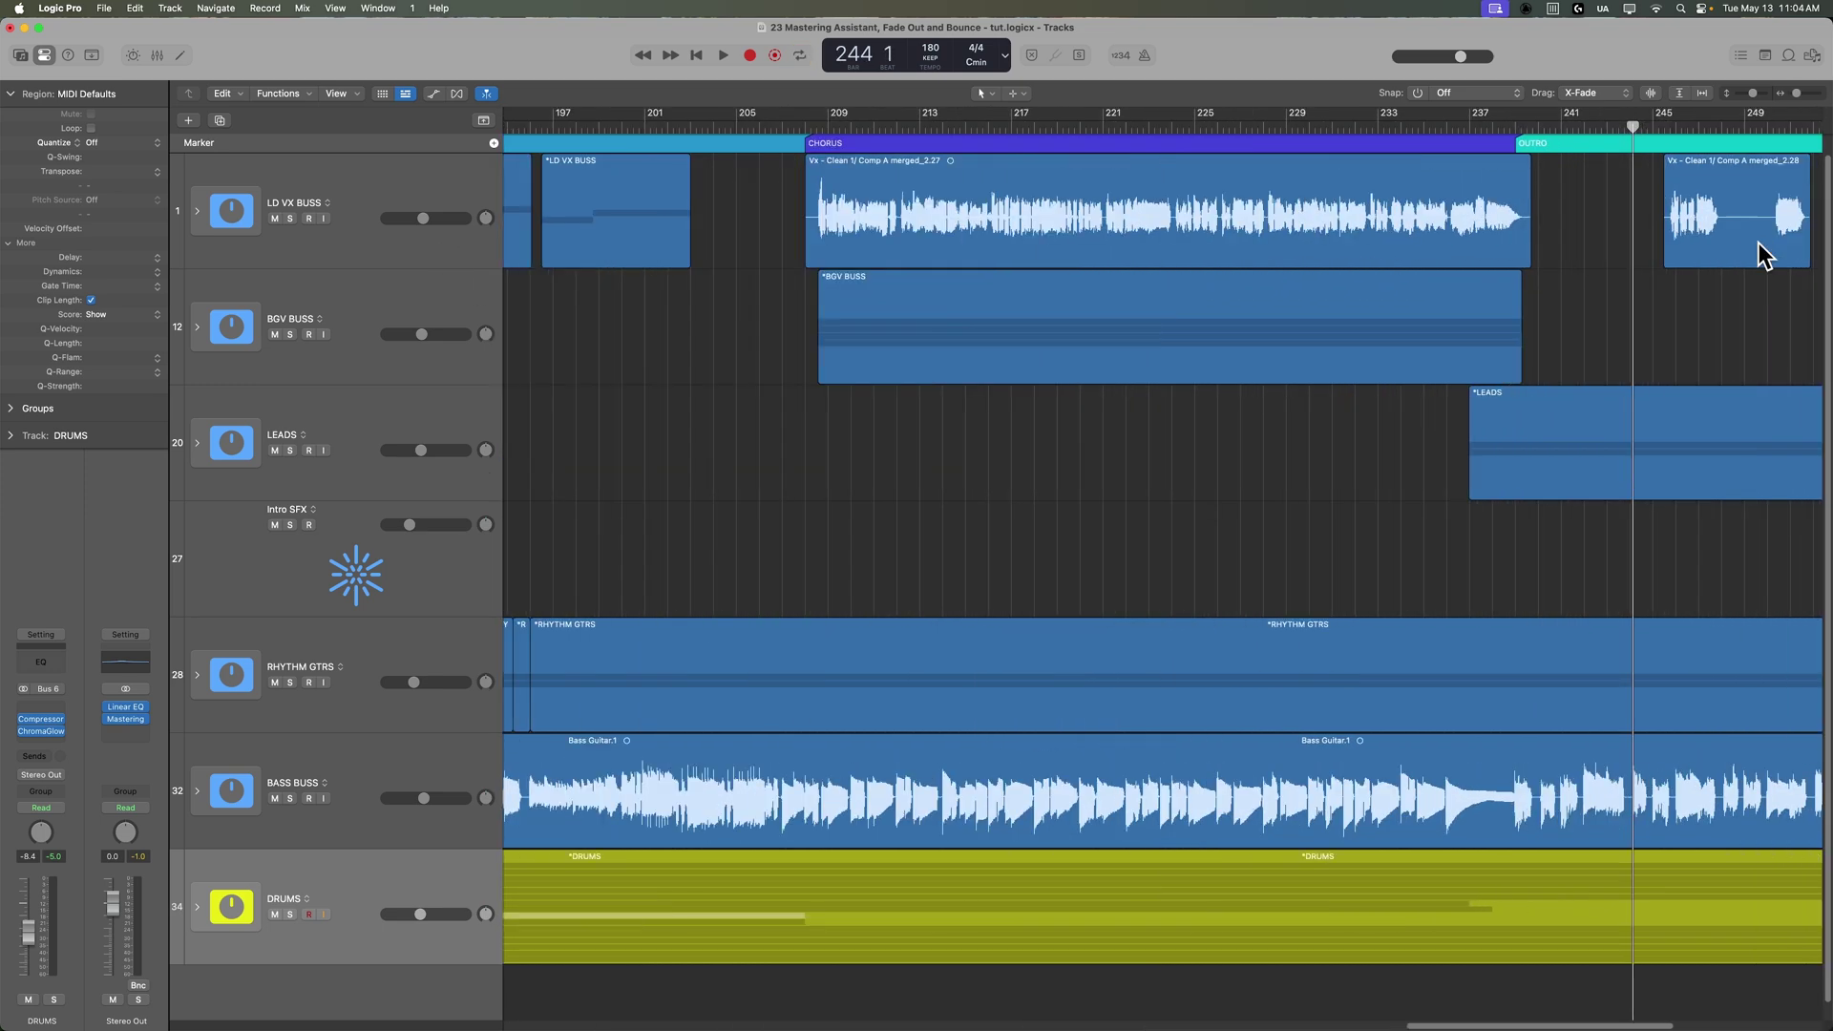
scroll(1467, 429, "right", 10)
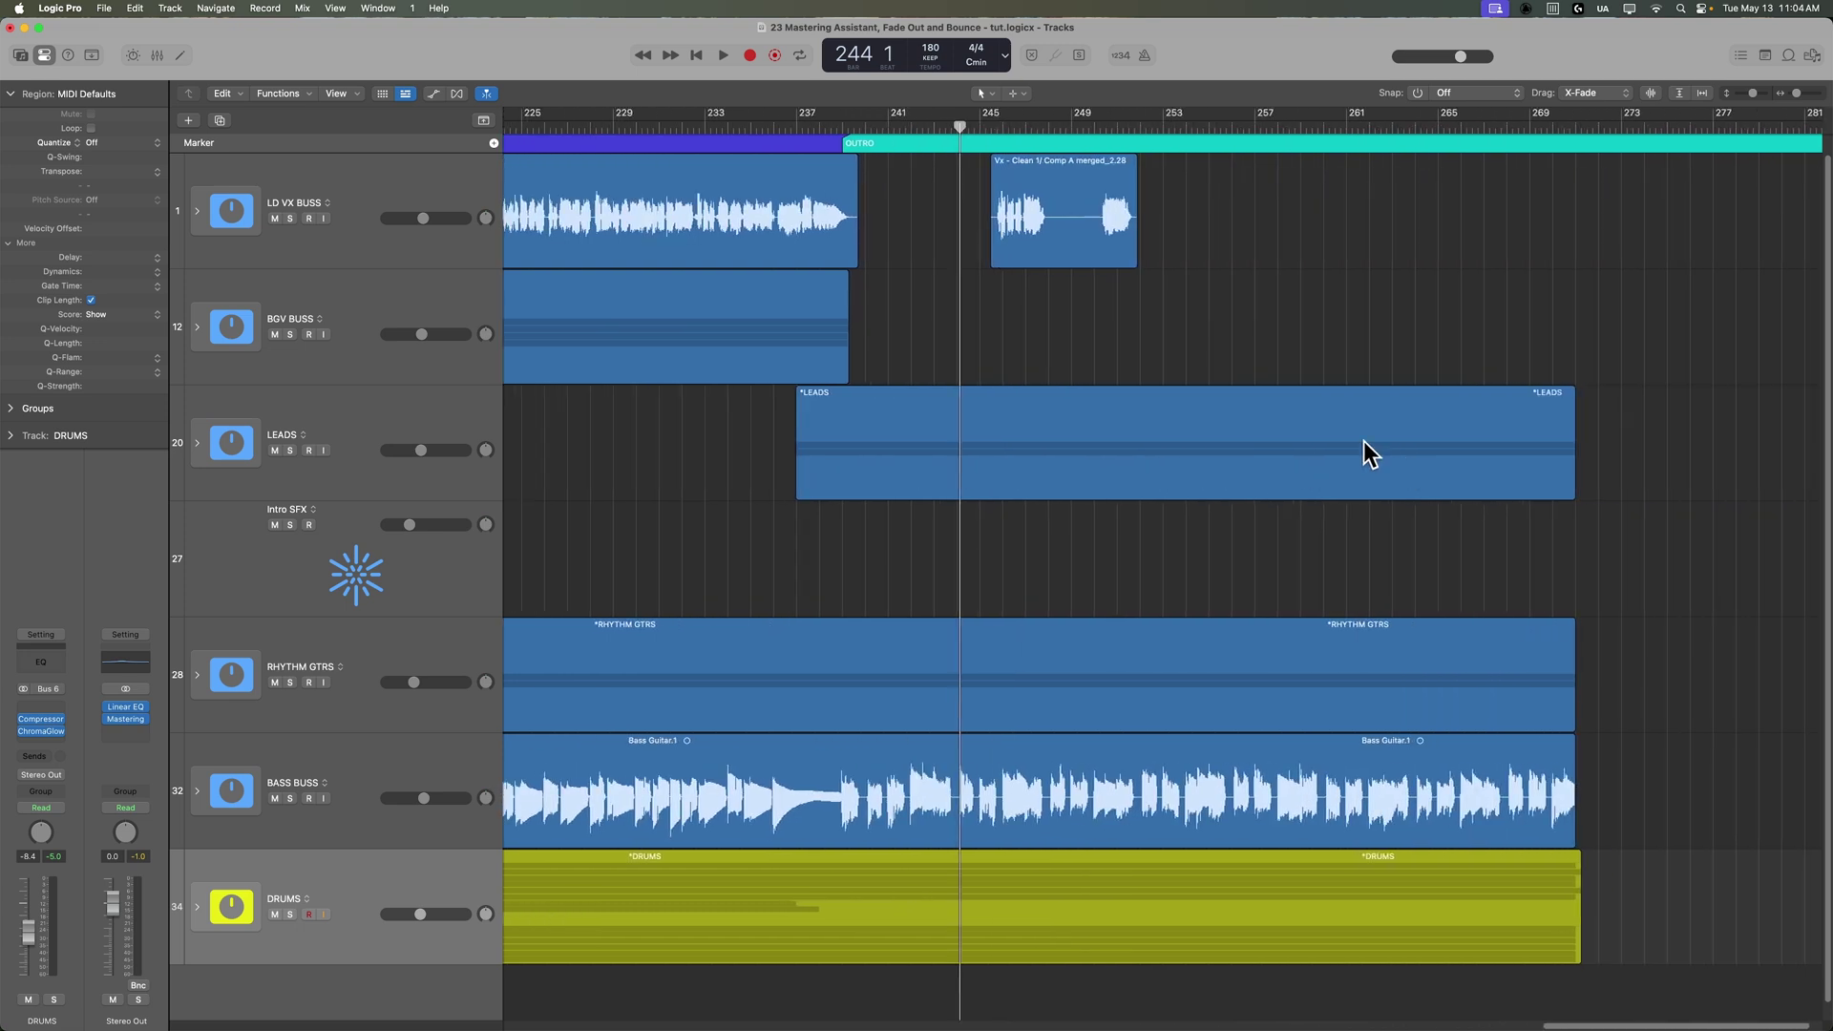
left_click(797, 129)
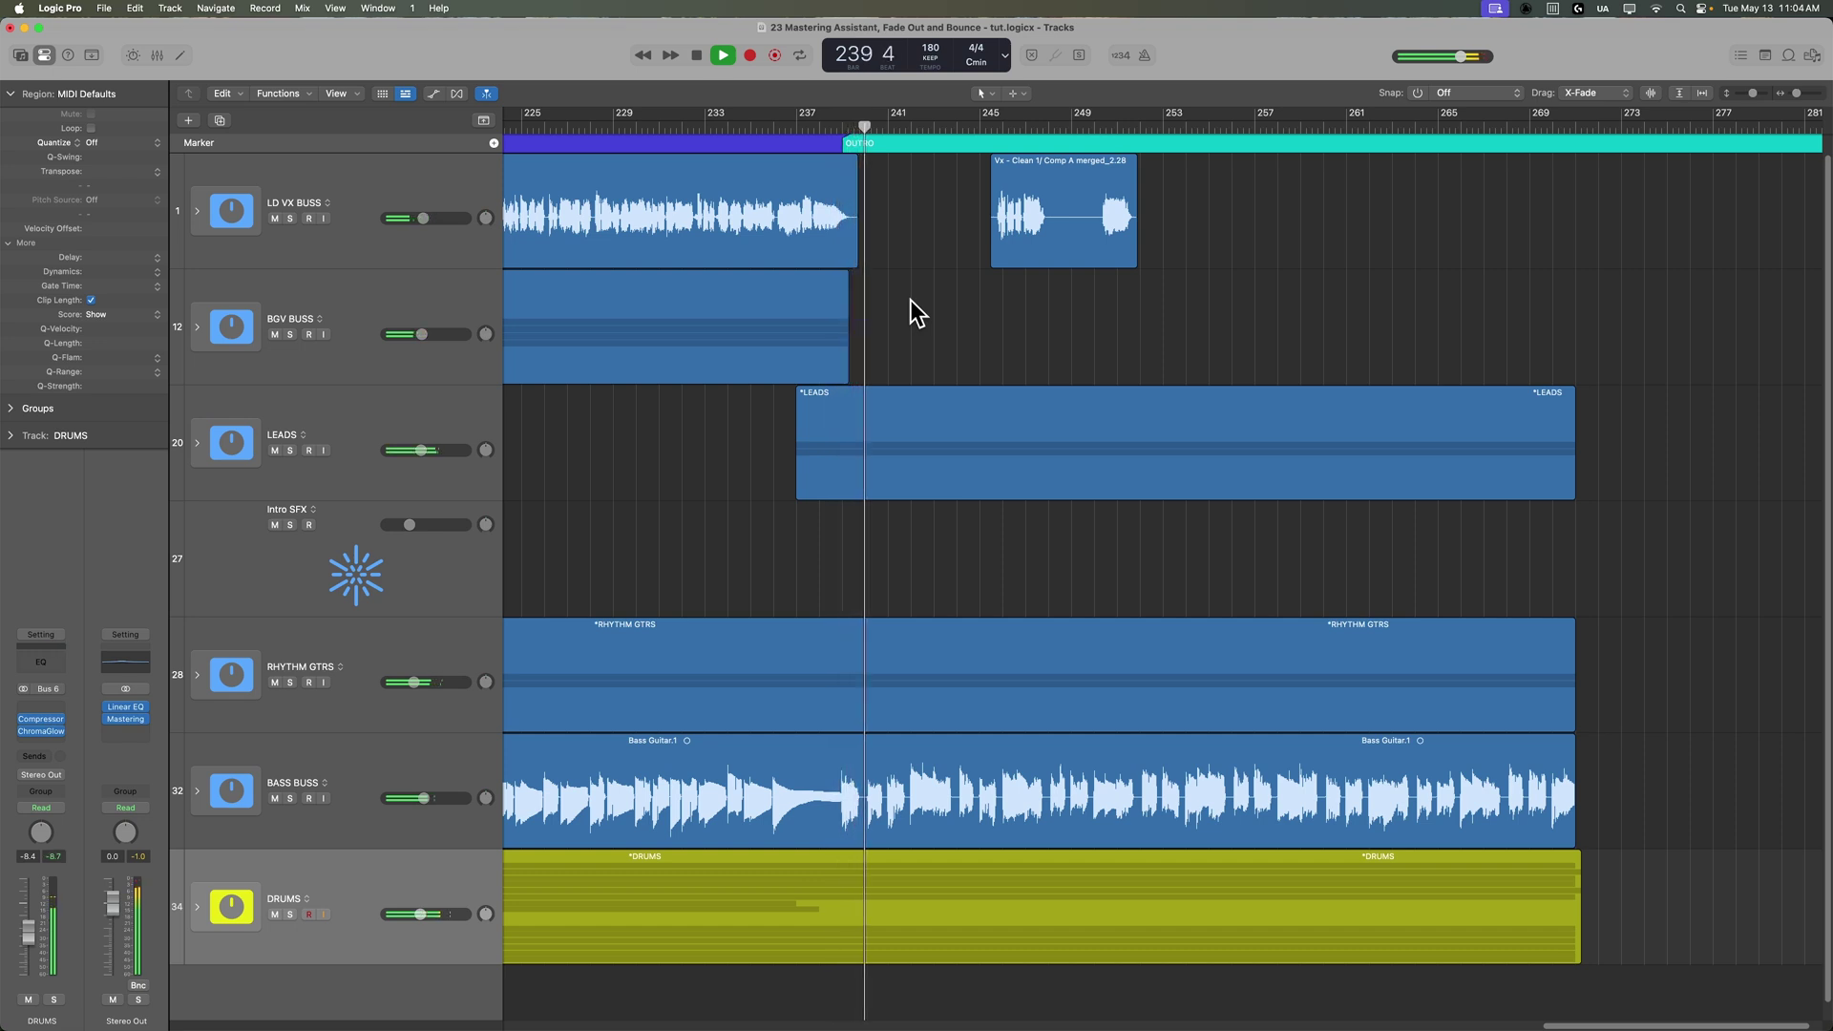
Step: Expand the LEADS stack, select Gtr Lead - high and Gtr Lead - low, and lower both slightly, bringing the high track to -9.2 dB
left_click(532, 420)
left_click(197, 442)
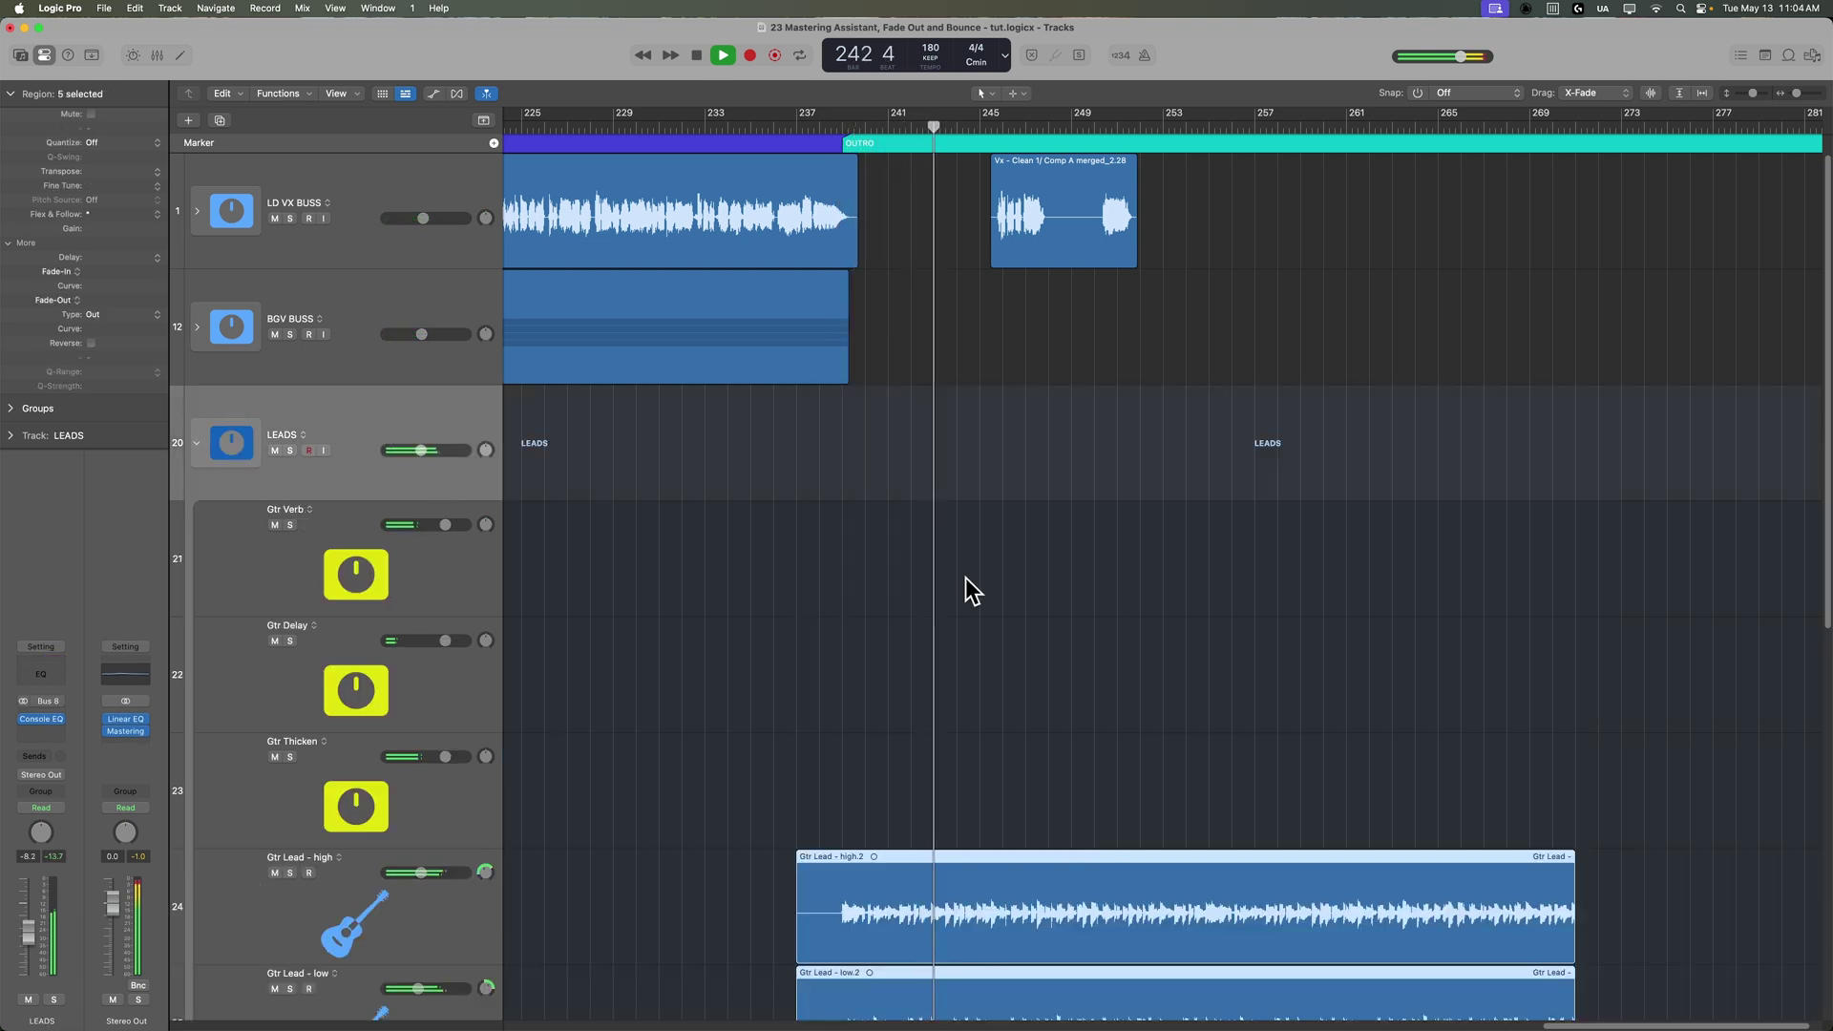
scroll(971, 590, "down", 4)
left_click(470, 720)
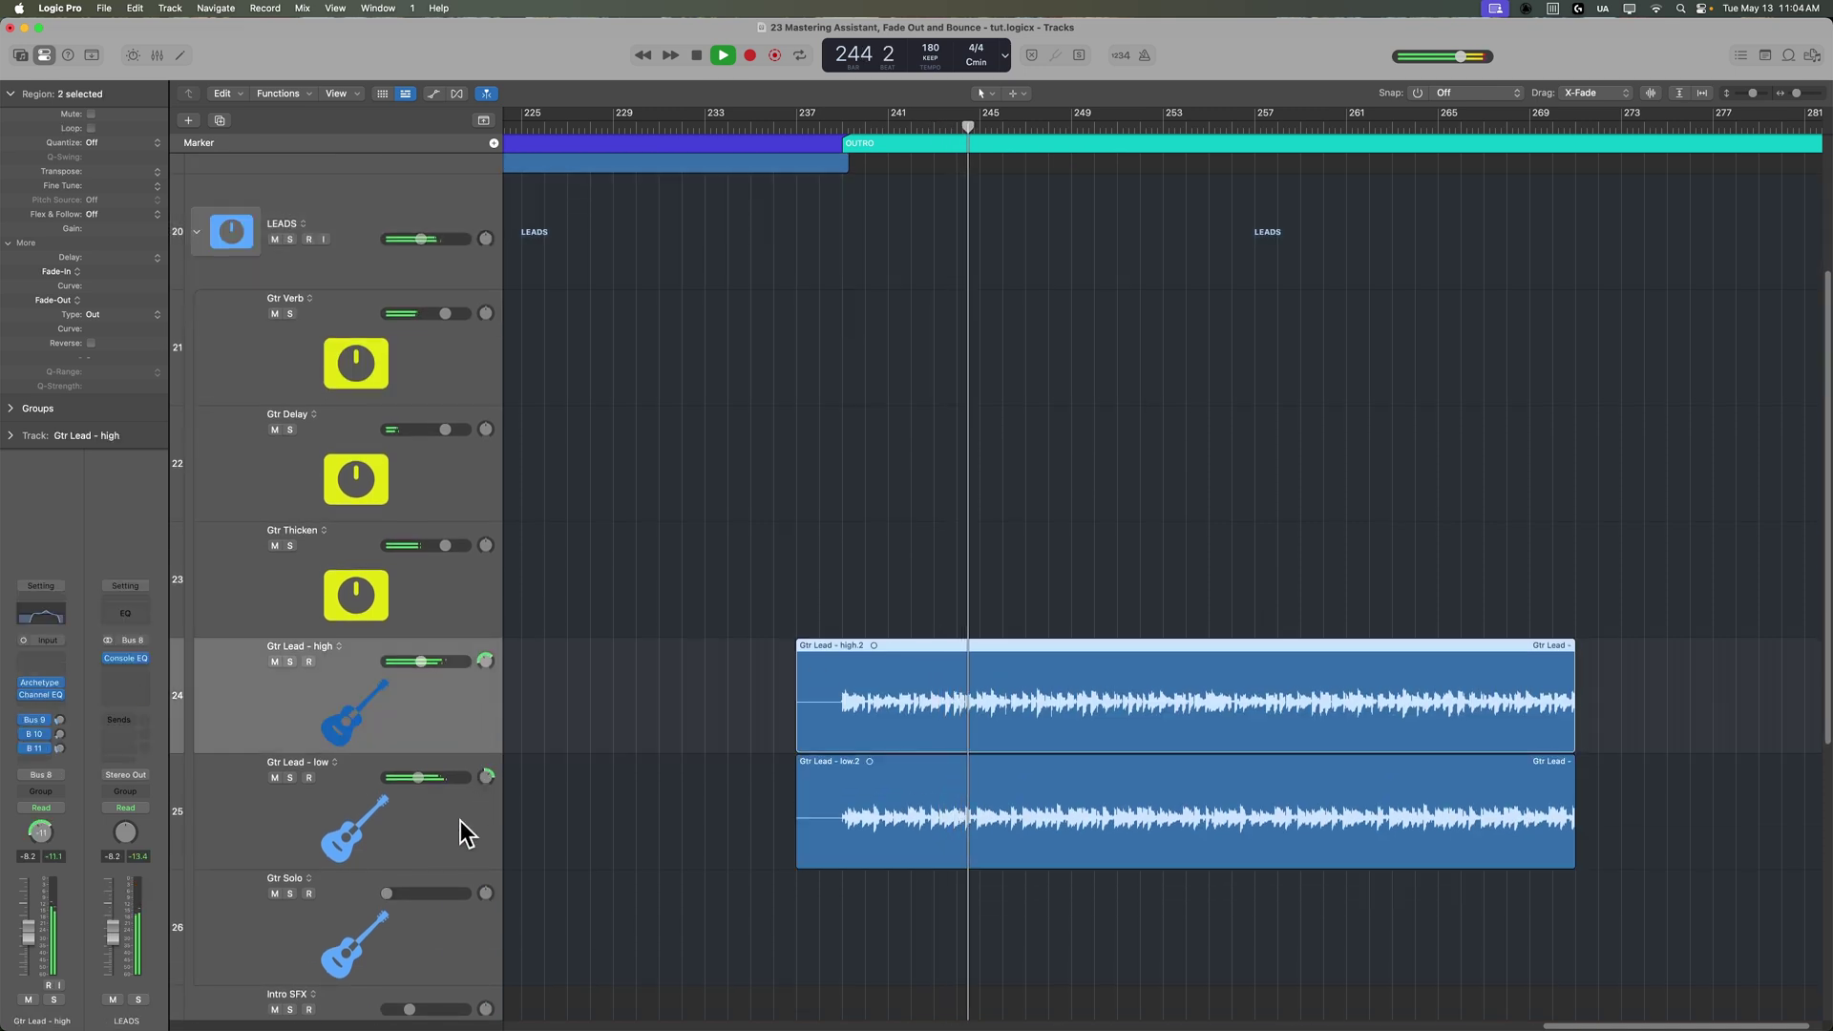
left_click(465, 834, "shift")
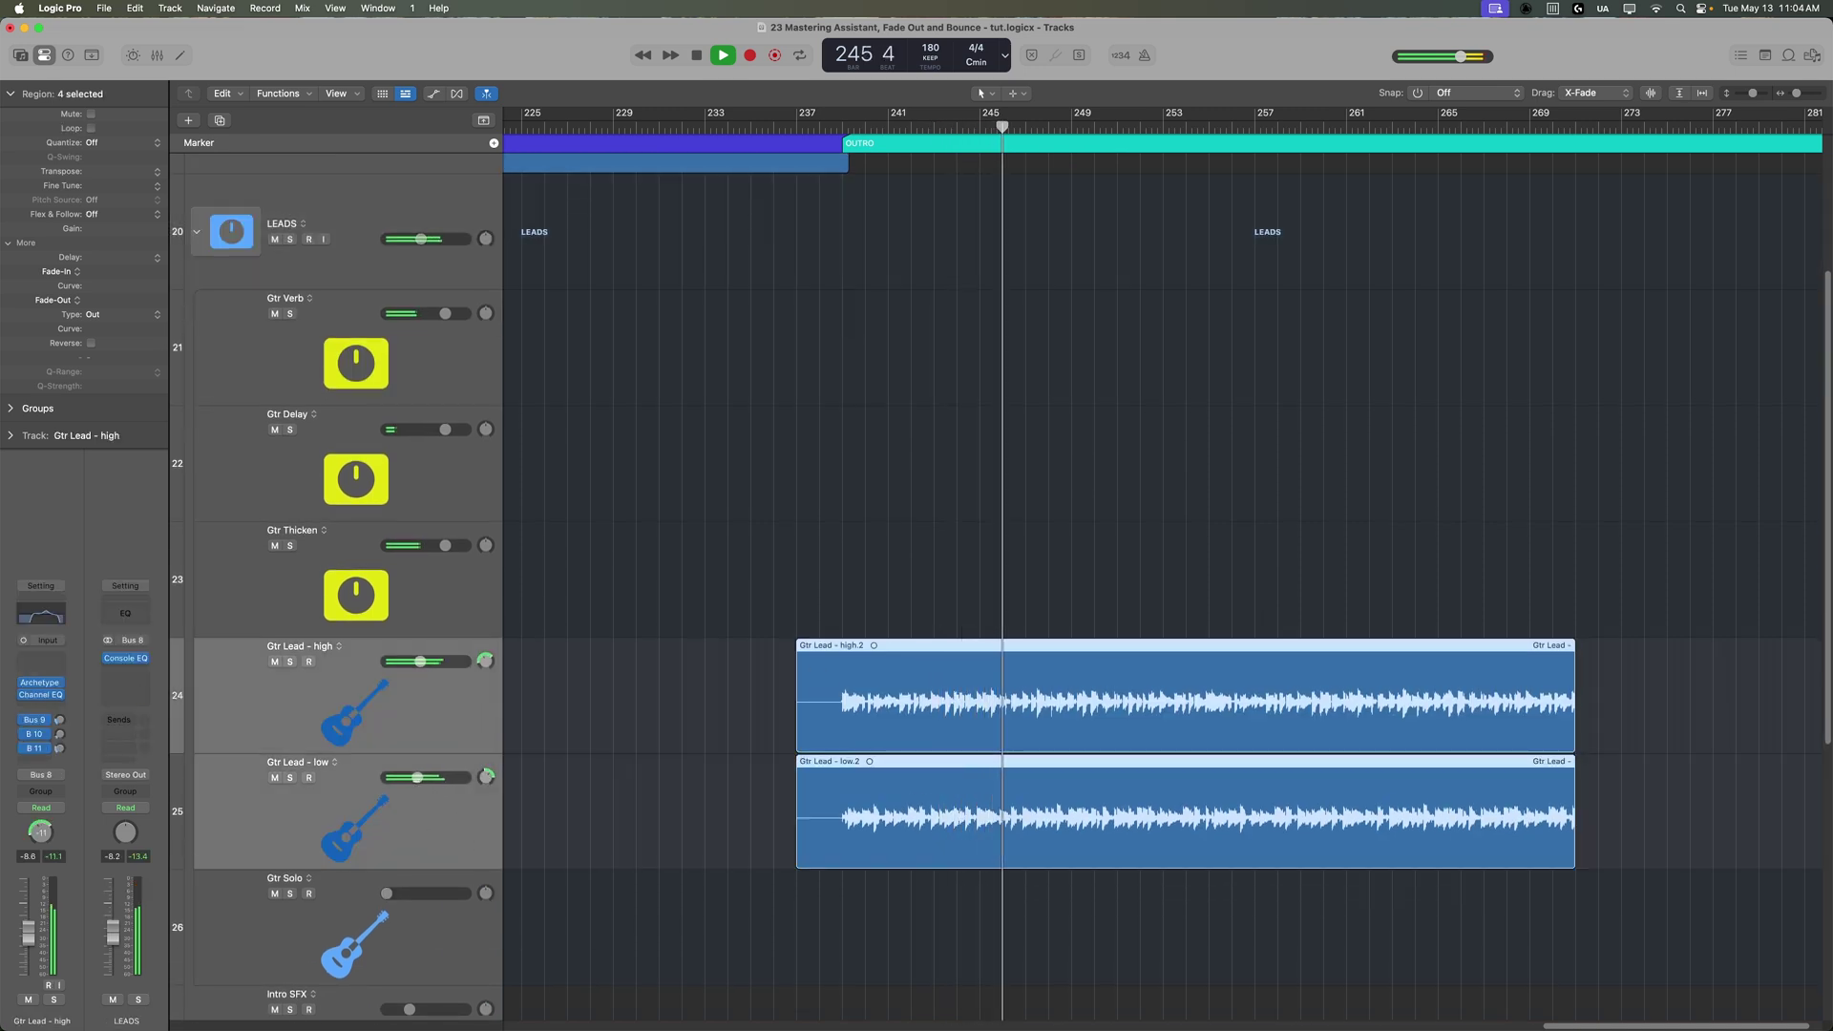
Step: Show track automation, expand the LD VX BUSS stack, and display Volume automation on the Ld Vx - Bridge Clean track containing the outro vocal
scroll(760, 659, "up", 2)
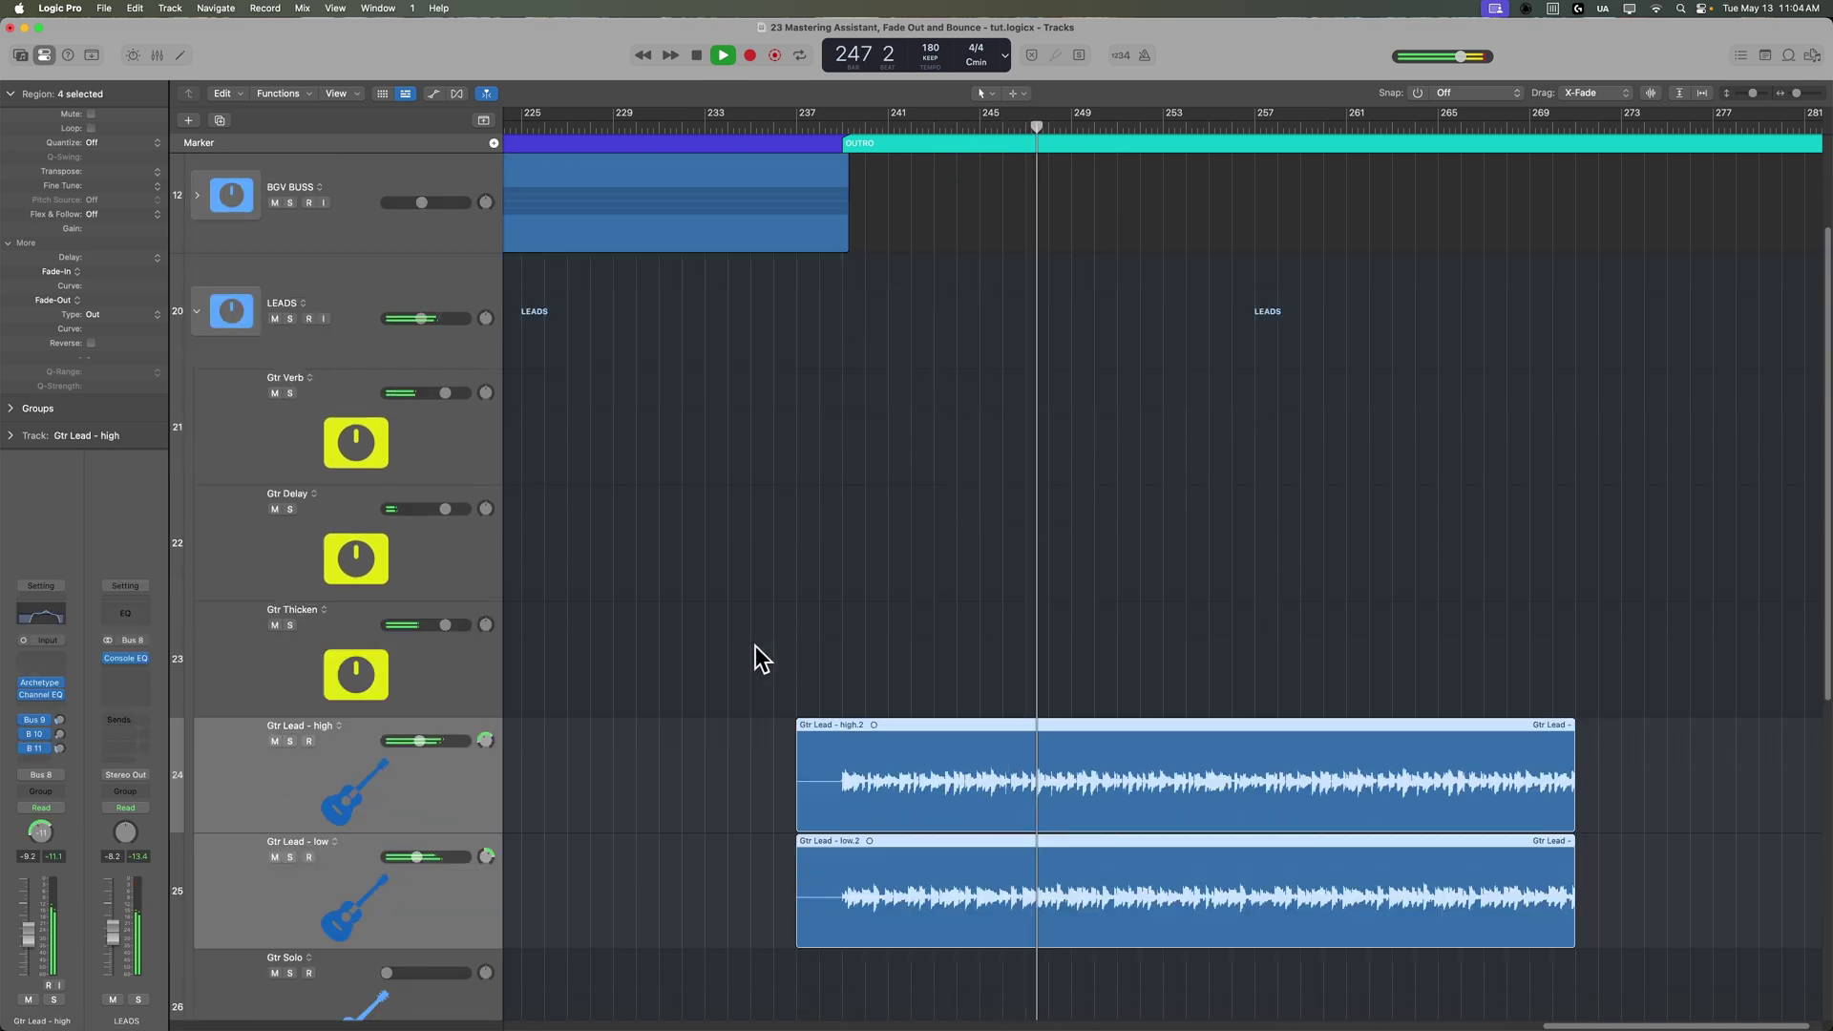
scroll(761, 658, "up", 2)
left_click(901, 210)
key("a")
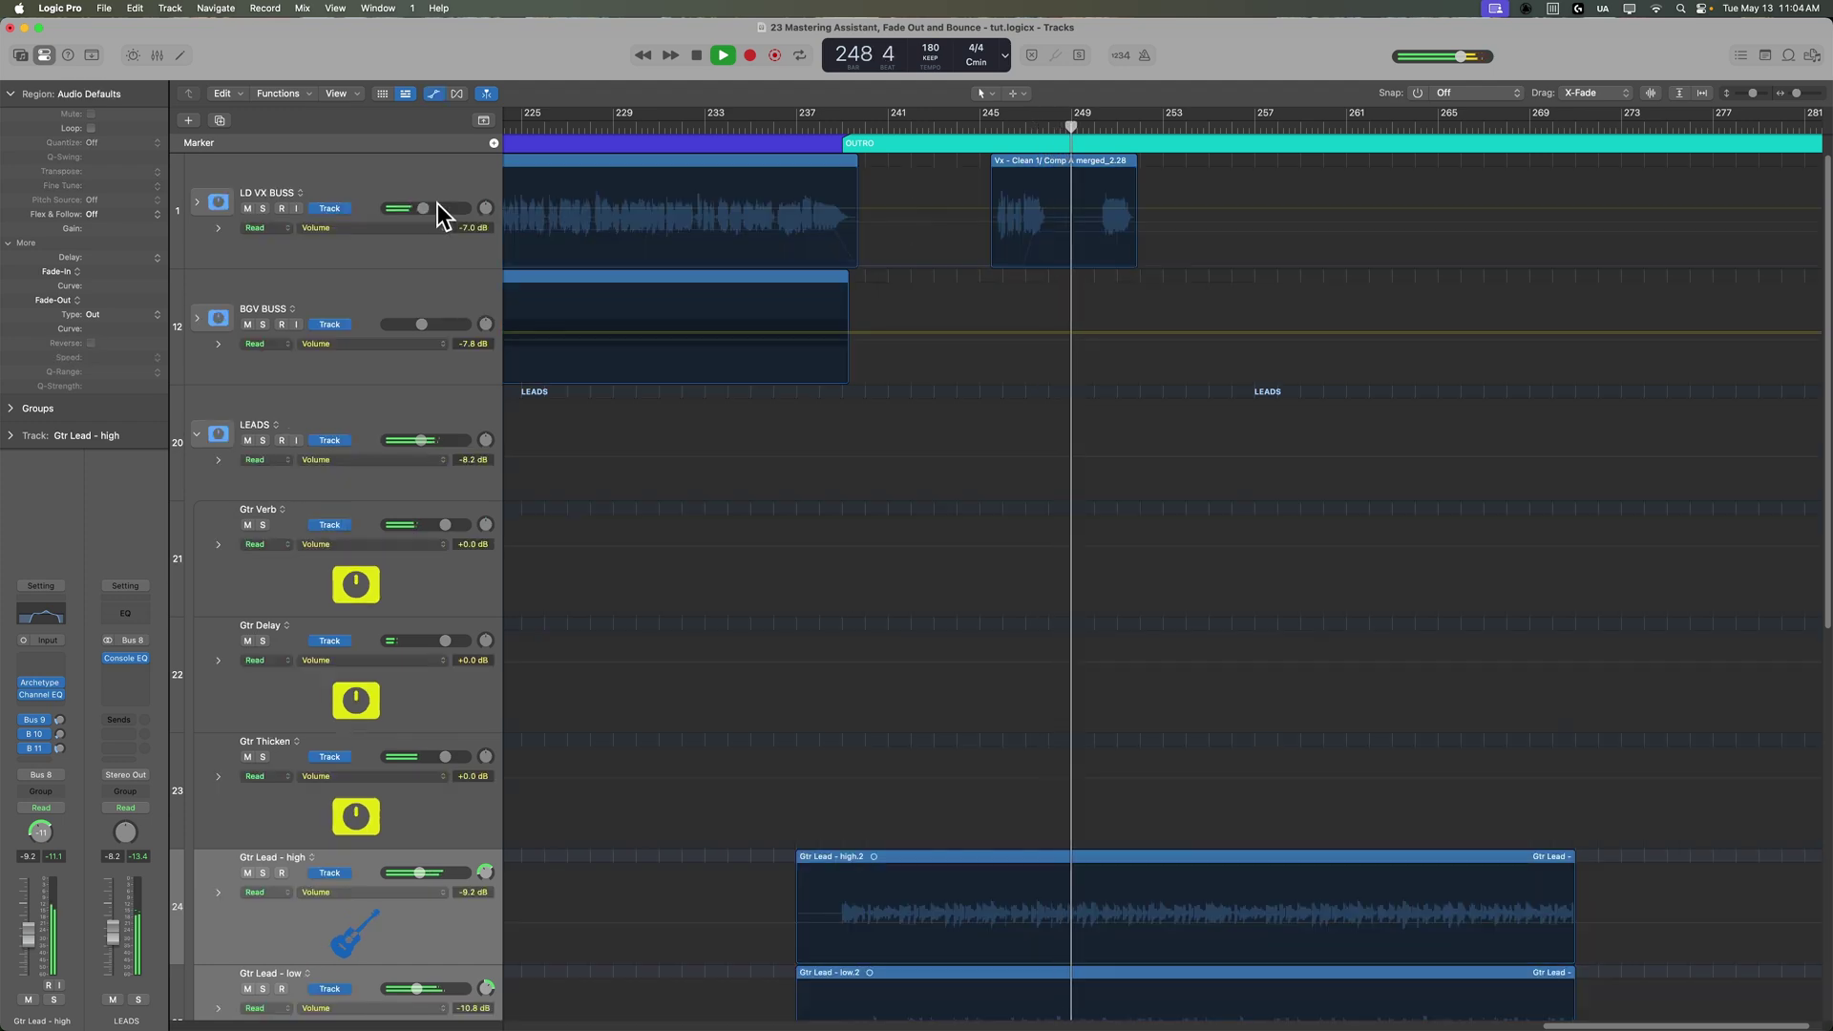
left_click(197, 202)
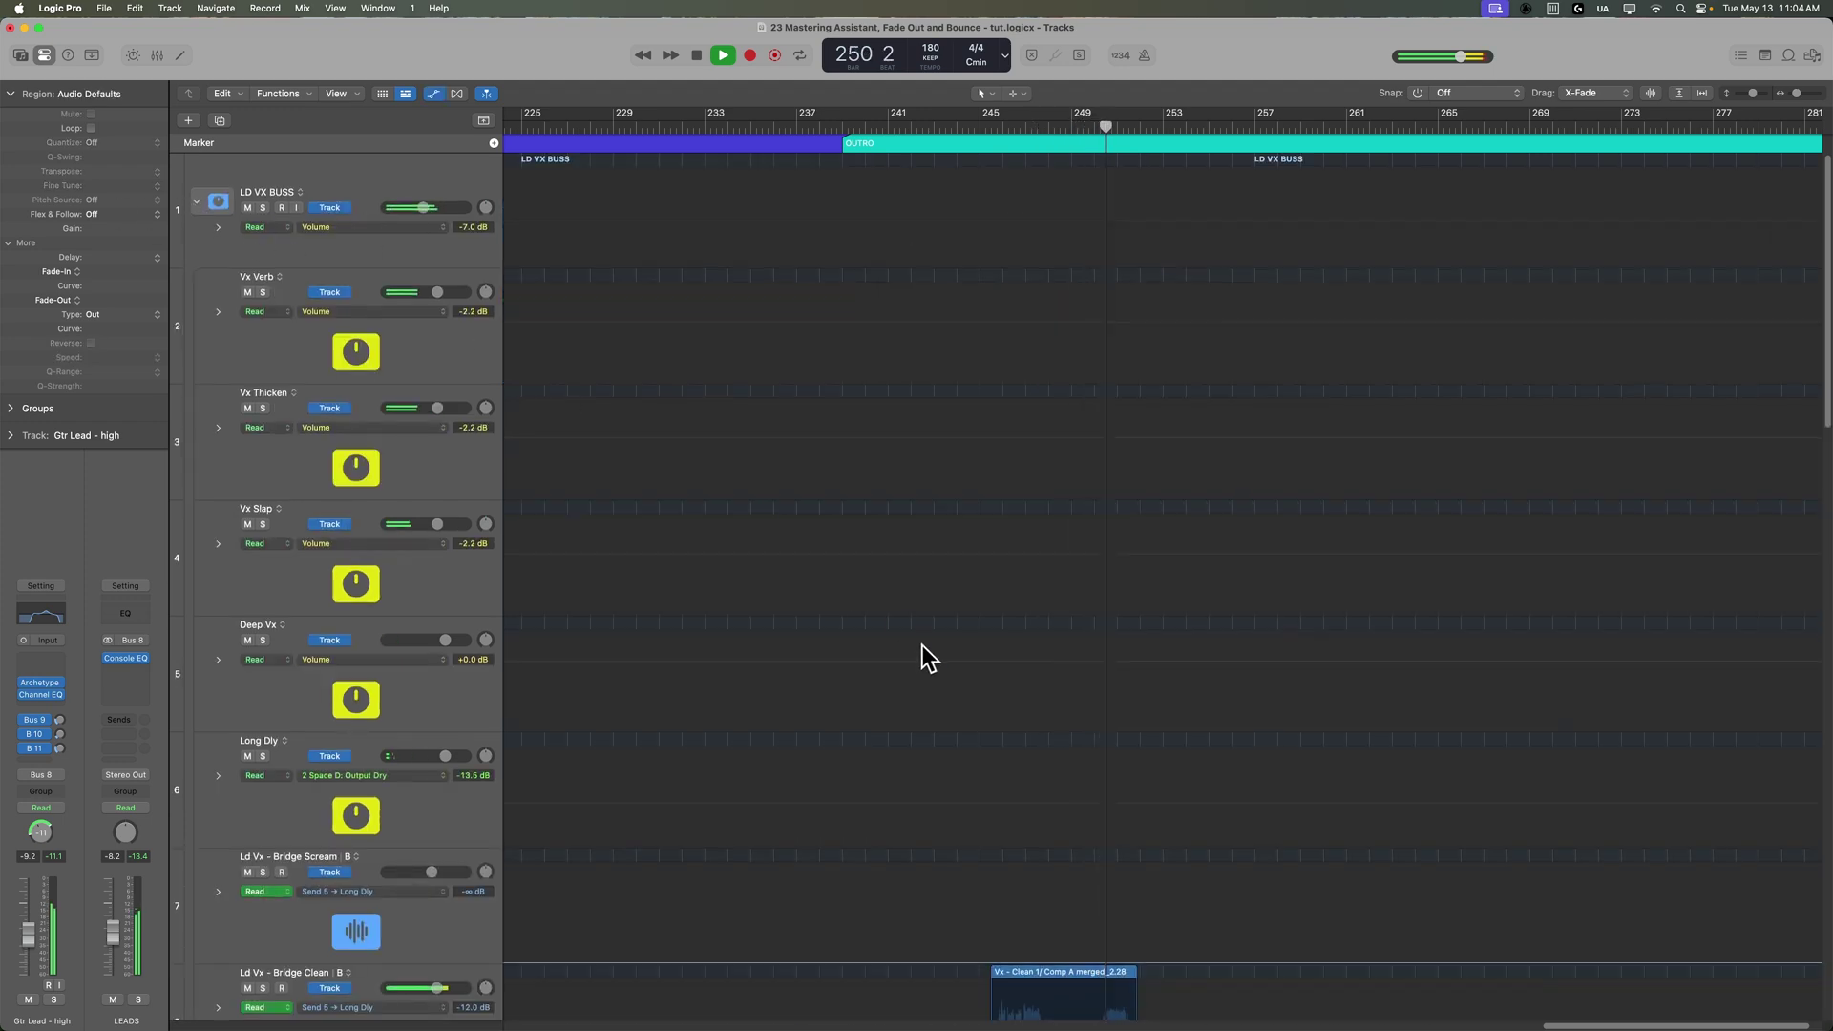
scroll(920, 645, "down", 10)
left_click(399, 485)
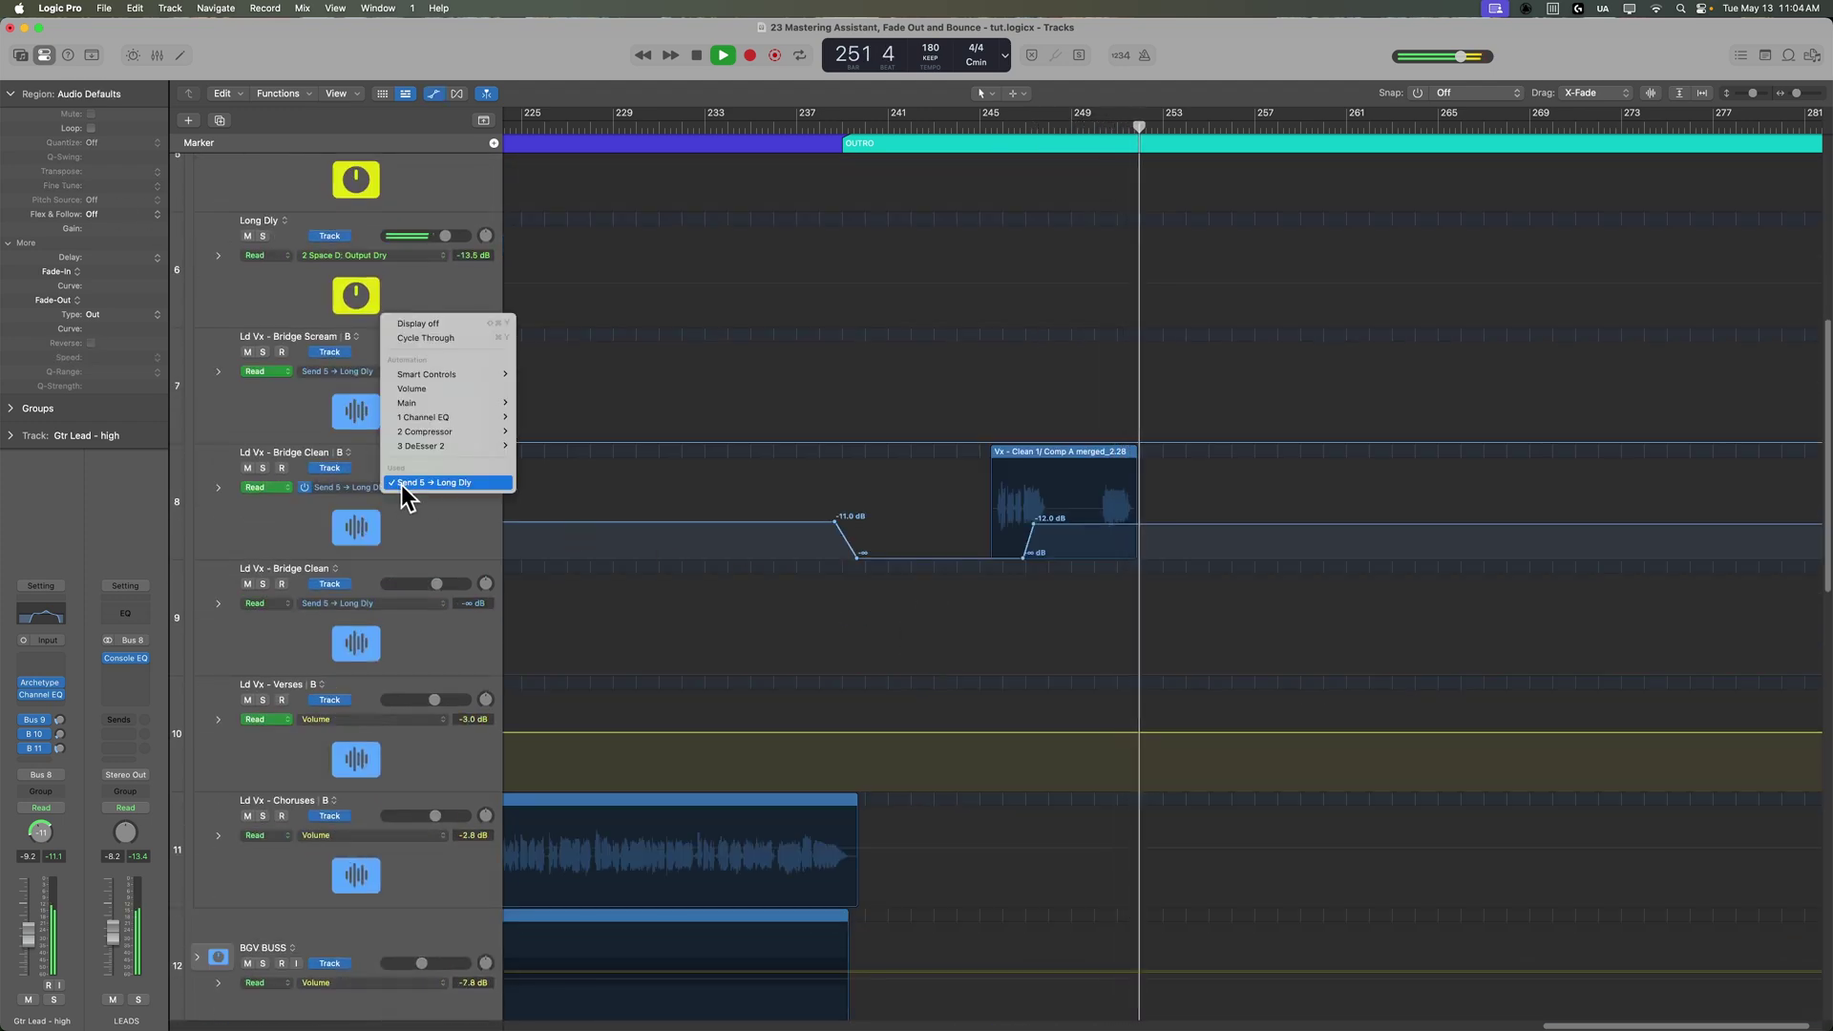
left_click(468, 389)
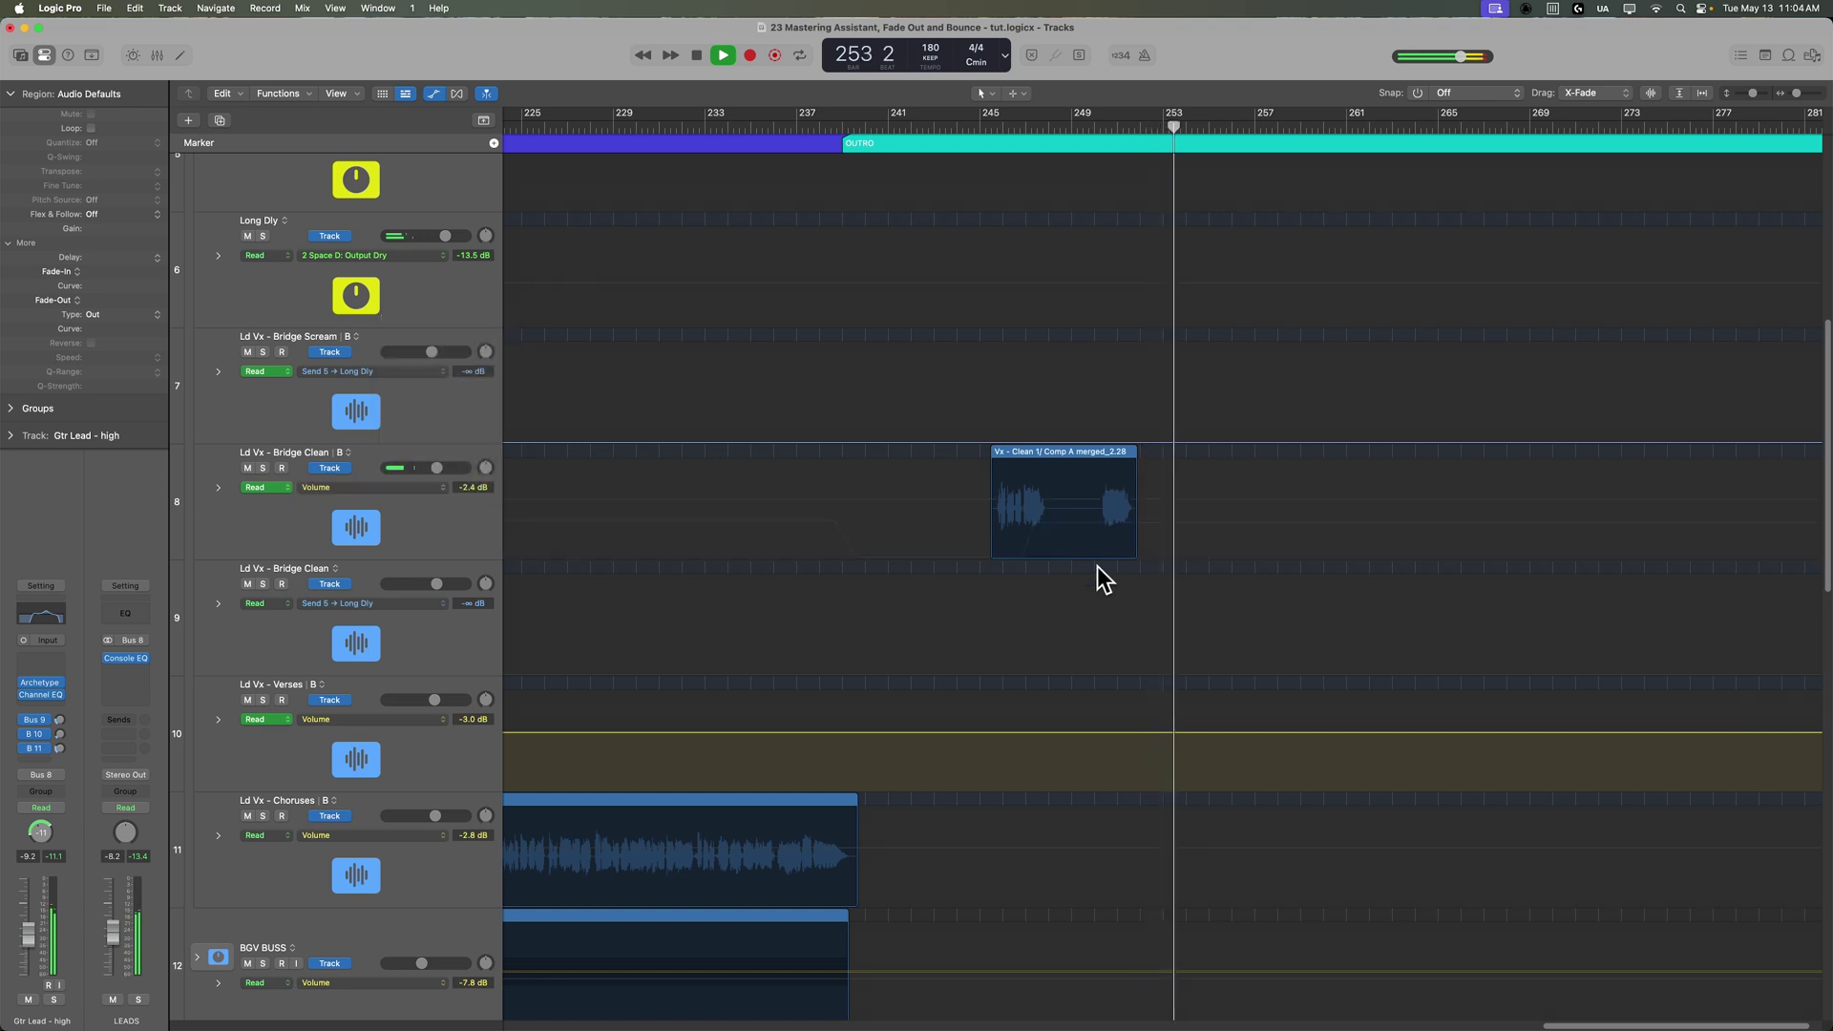
Step: Raise the Ld Vx - Bridge Clean volume automation to -0.6 dB from about bar 245 onward and replay the outro vocal
left_click(966, 497)
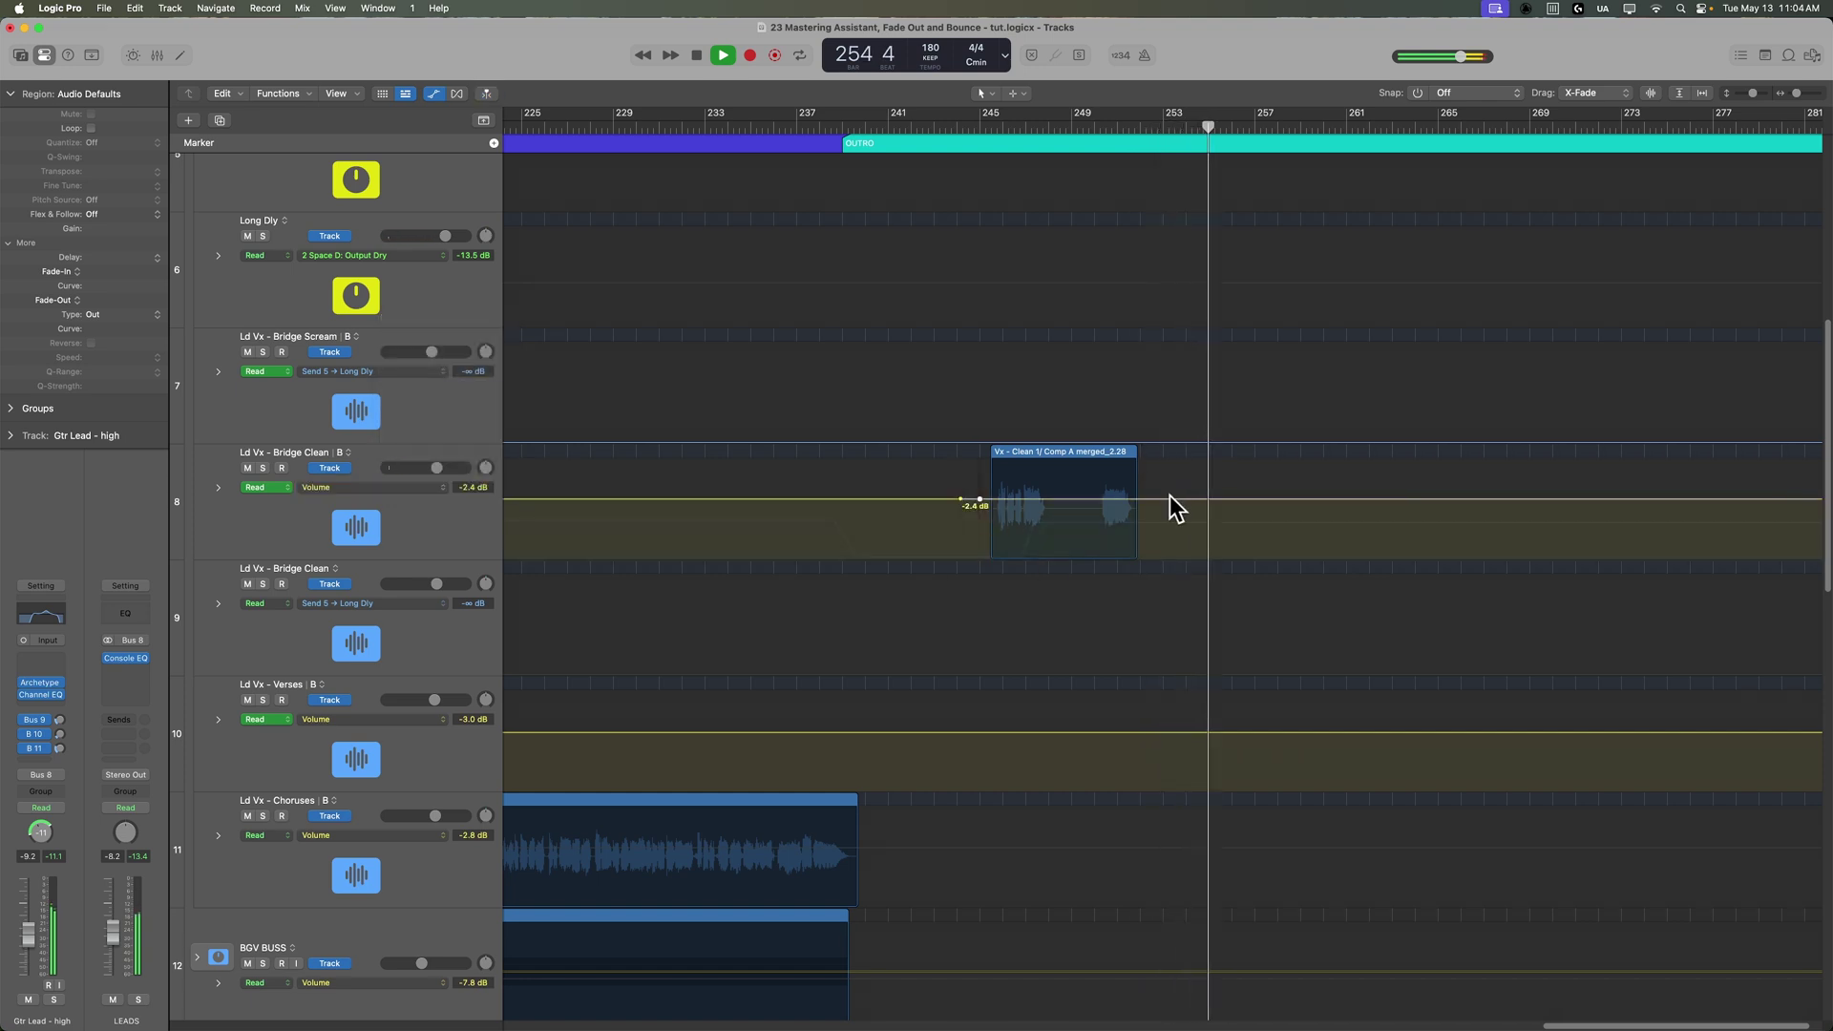
left_click_drag(1075, 502, 1076, 499)
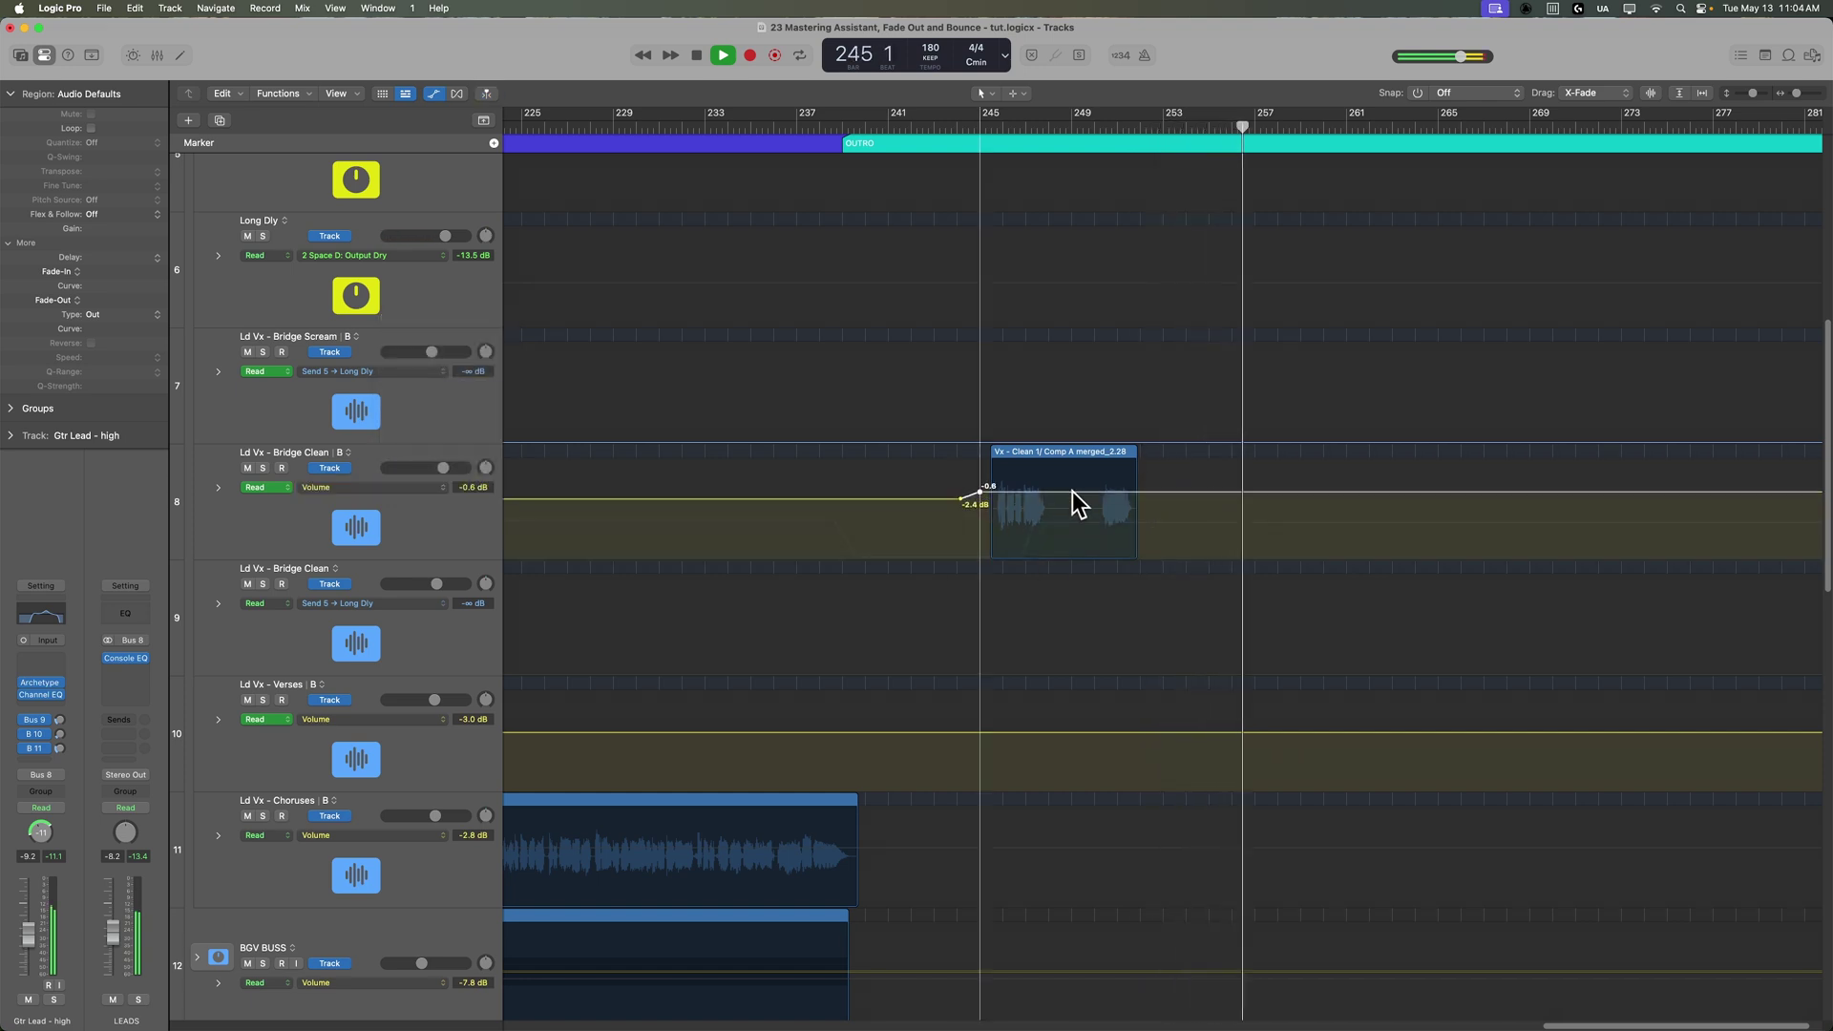
left_click(986, 127)
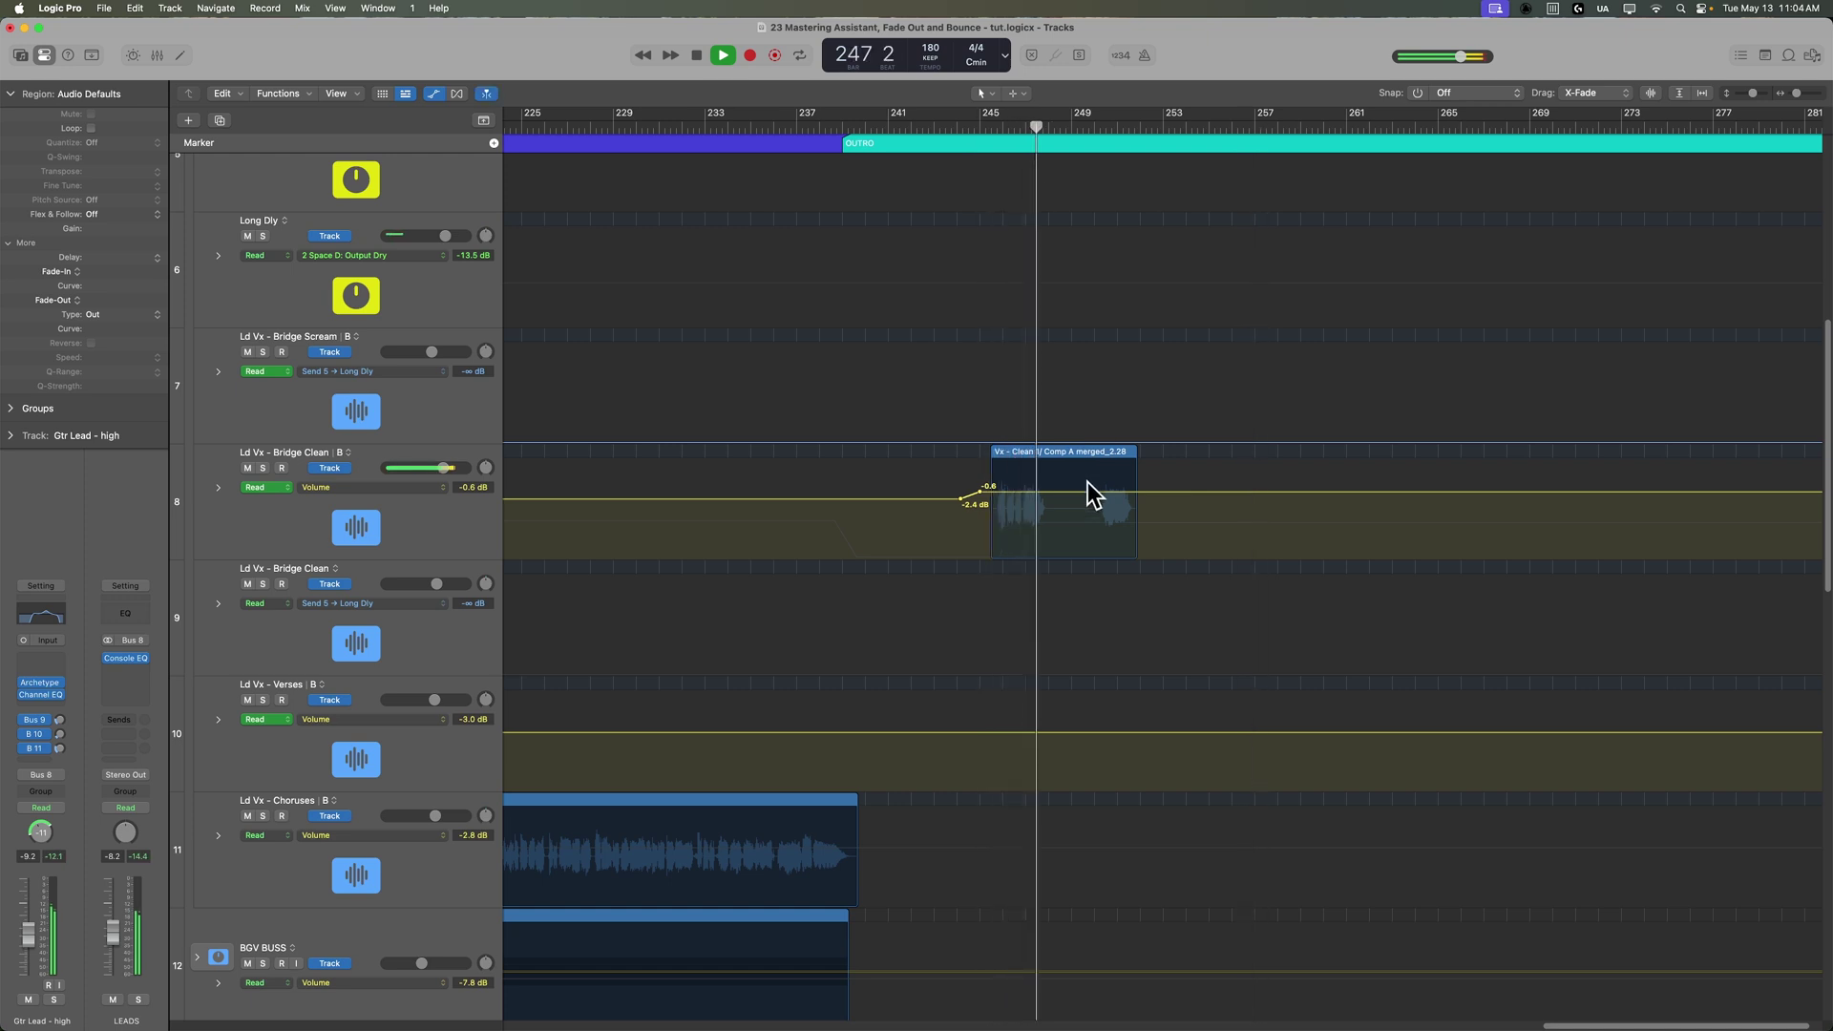
Step: Hide track automation, collapse the LD VX BUSS and LEADS stacks, and move the playhead to about bar 270 with playback stopped
key("a")
scroll(671, 490, "up", 10)
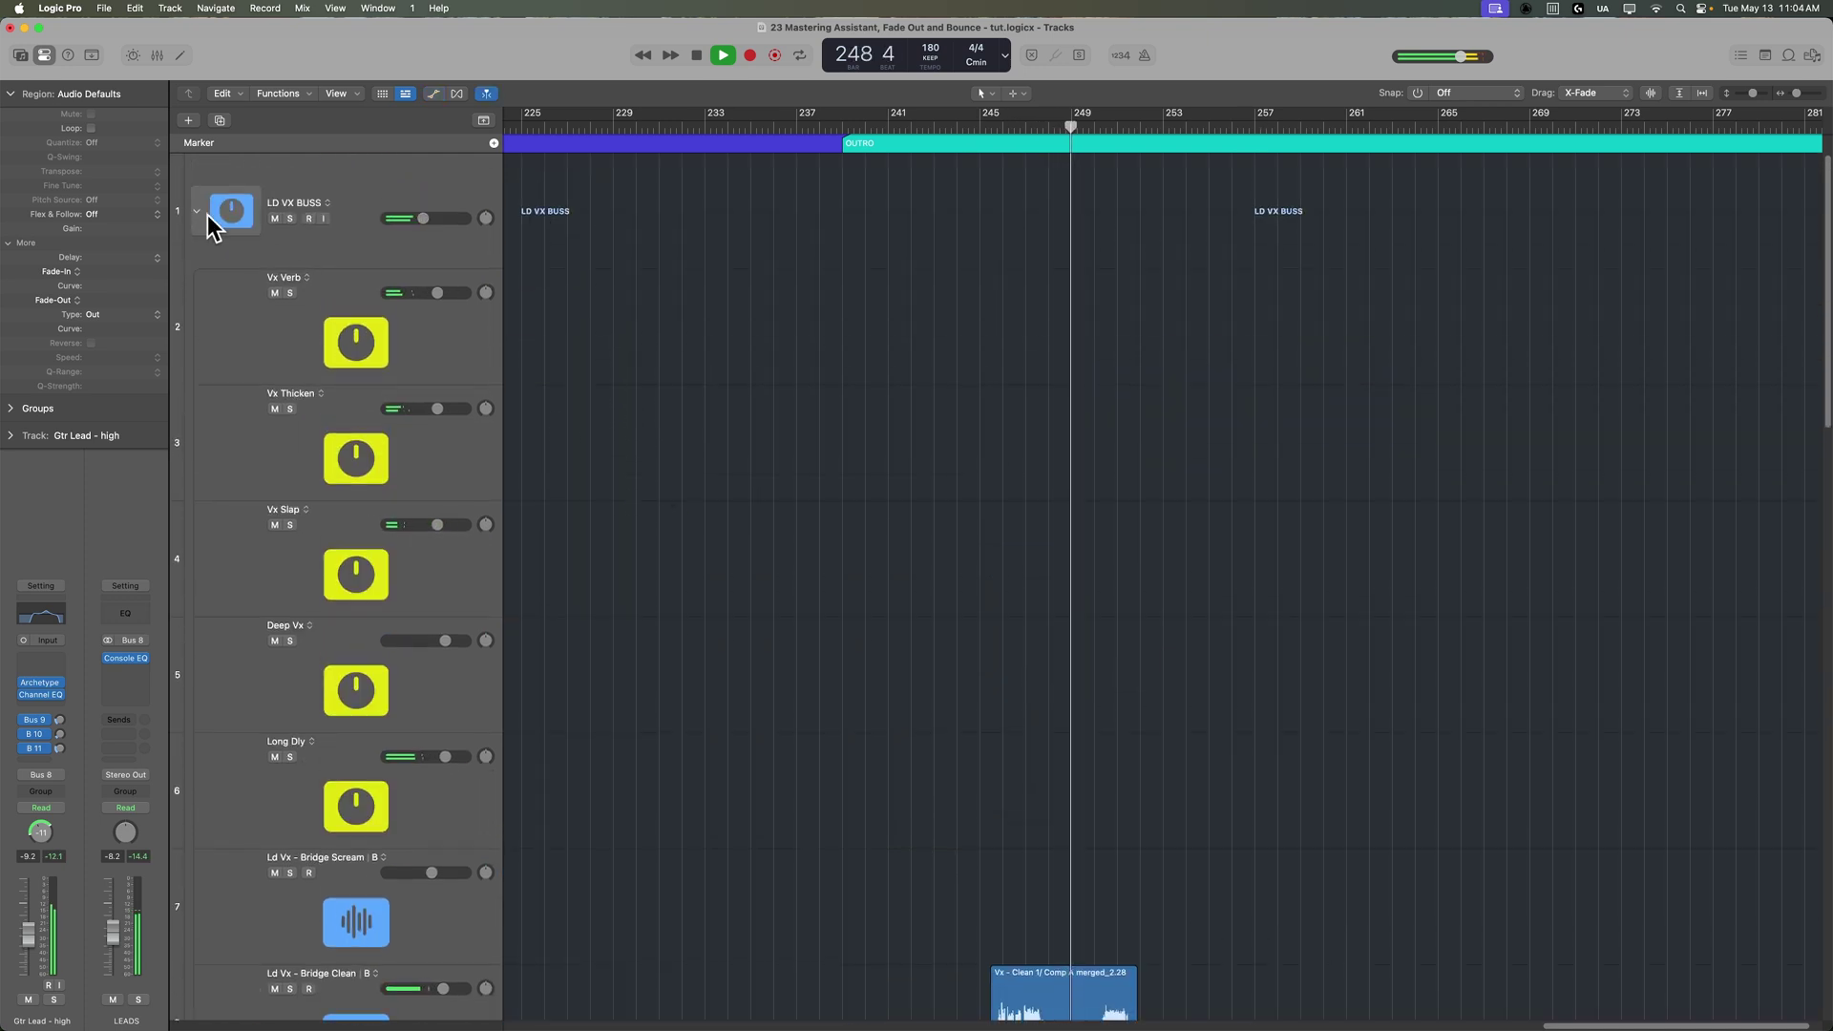
left_click(202, 214)
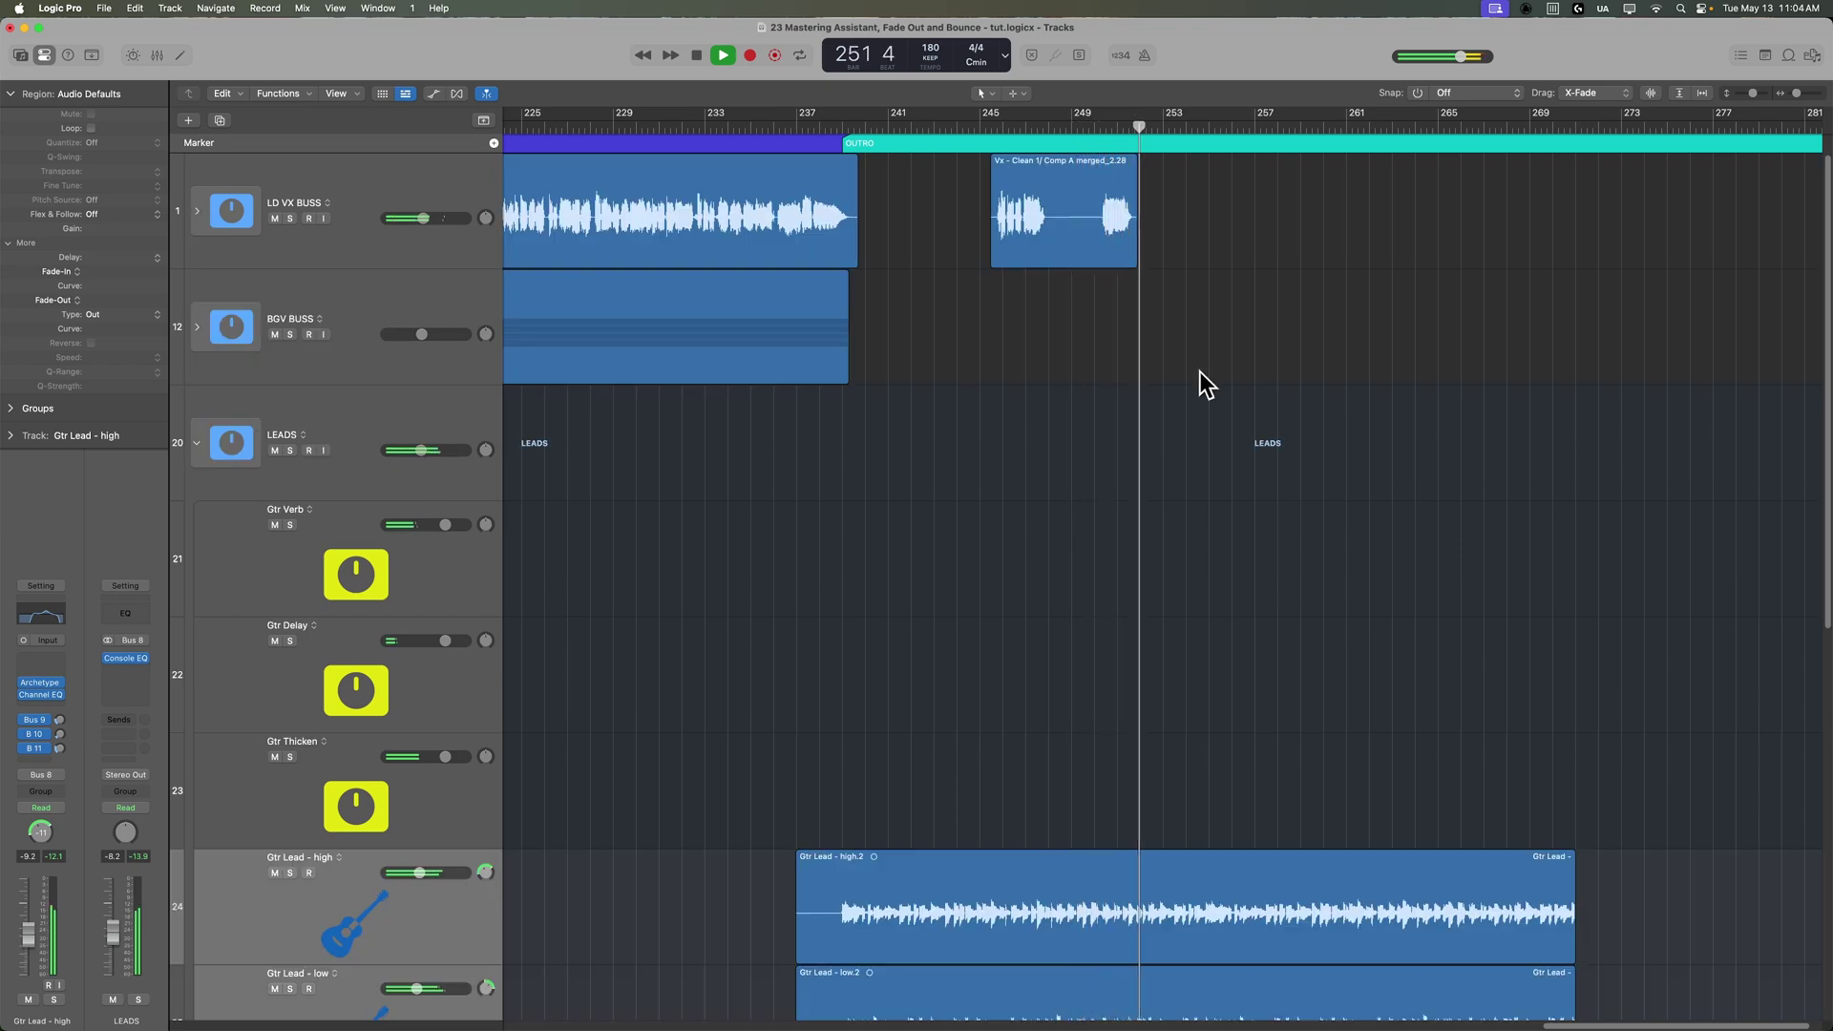
left_click(198, 444)
left_click_drag(1150, 125, 1565, 202)
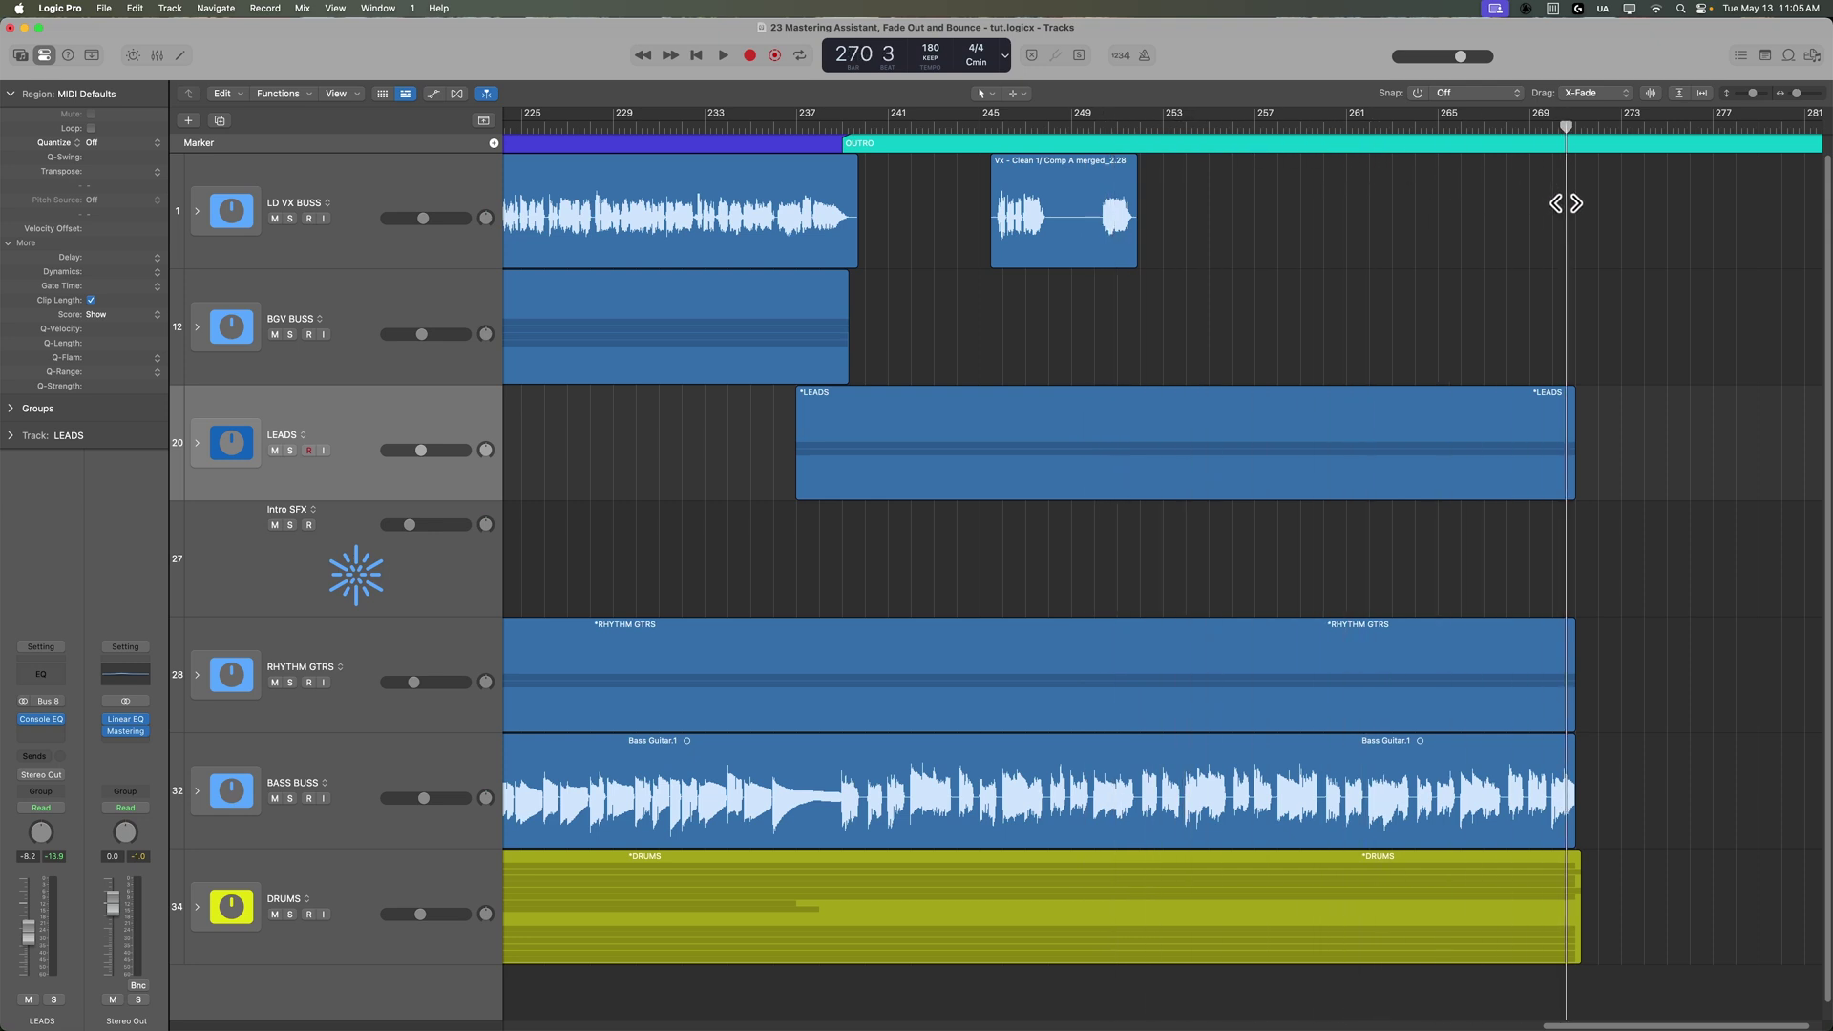
Step: Create a track for the Master channel strip in the mixer and move it to the top of the track list
key("x")
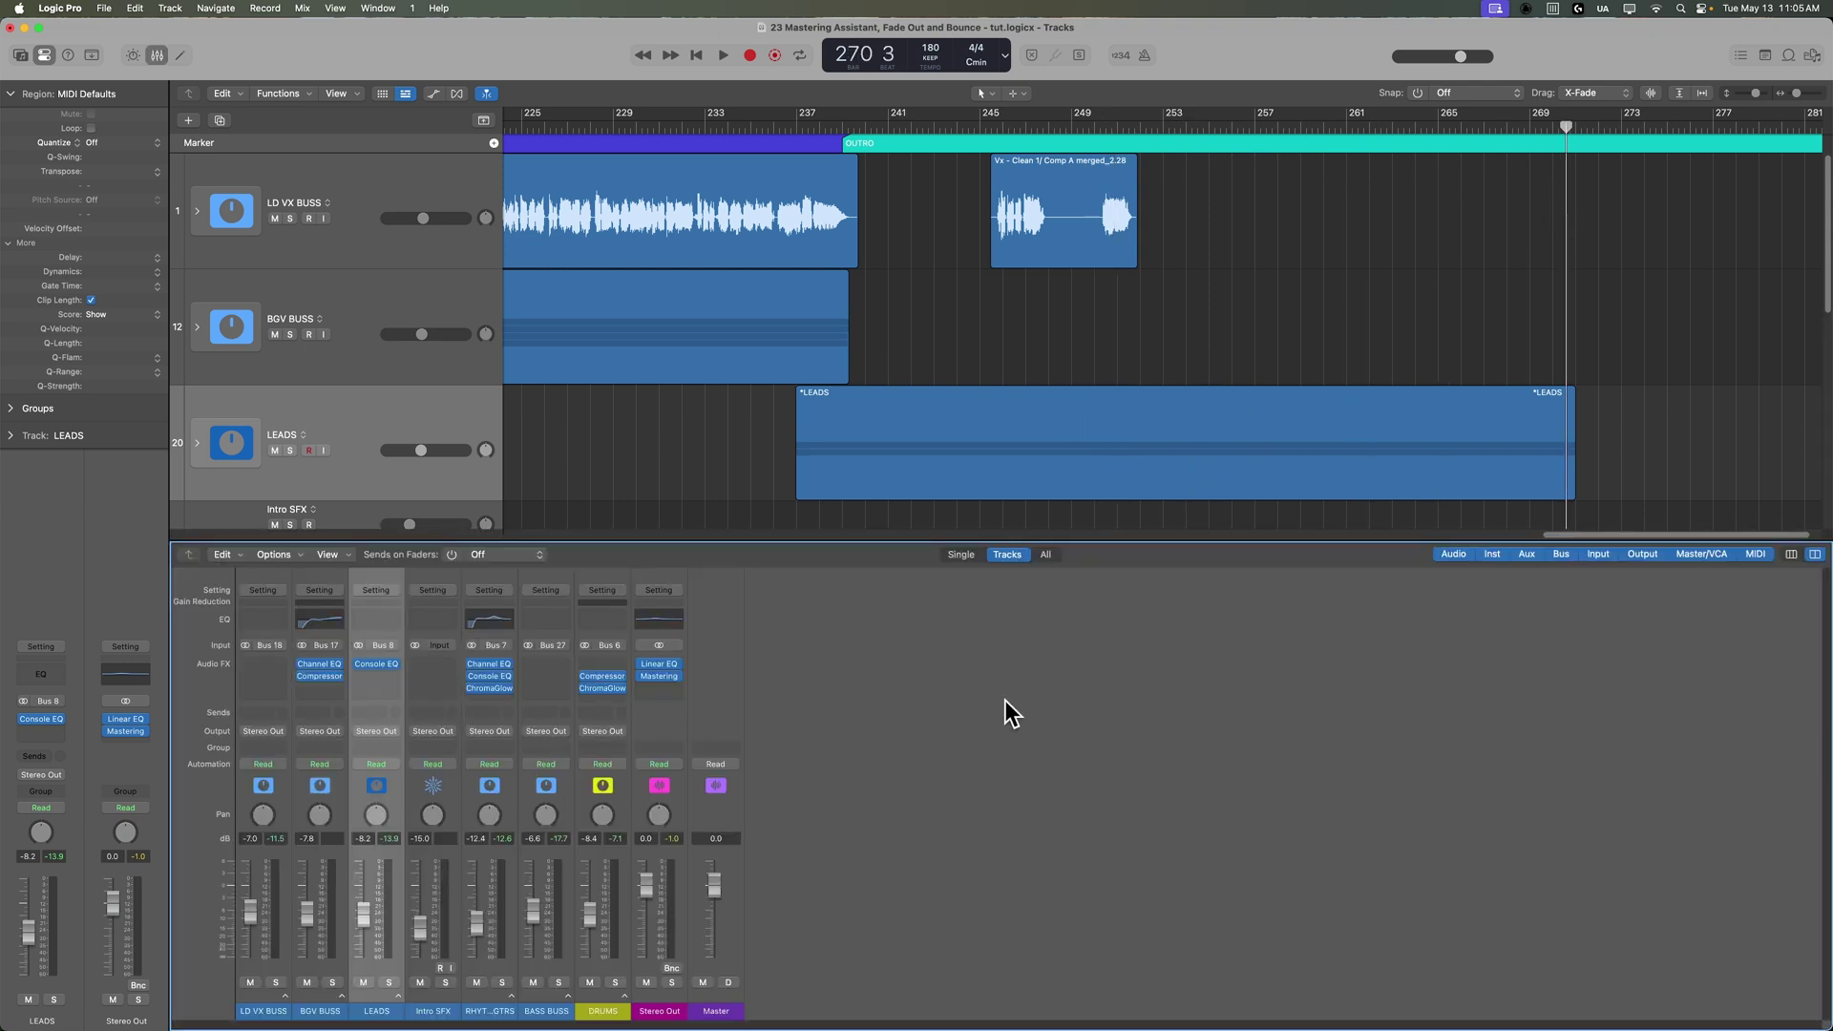
left_click(719, 609)
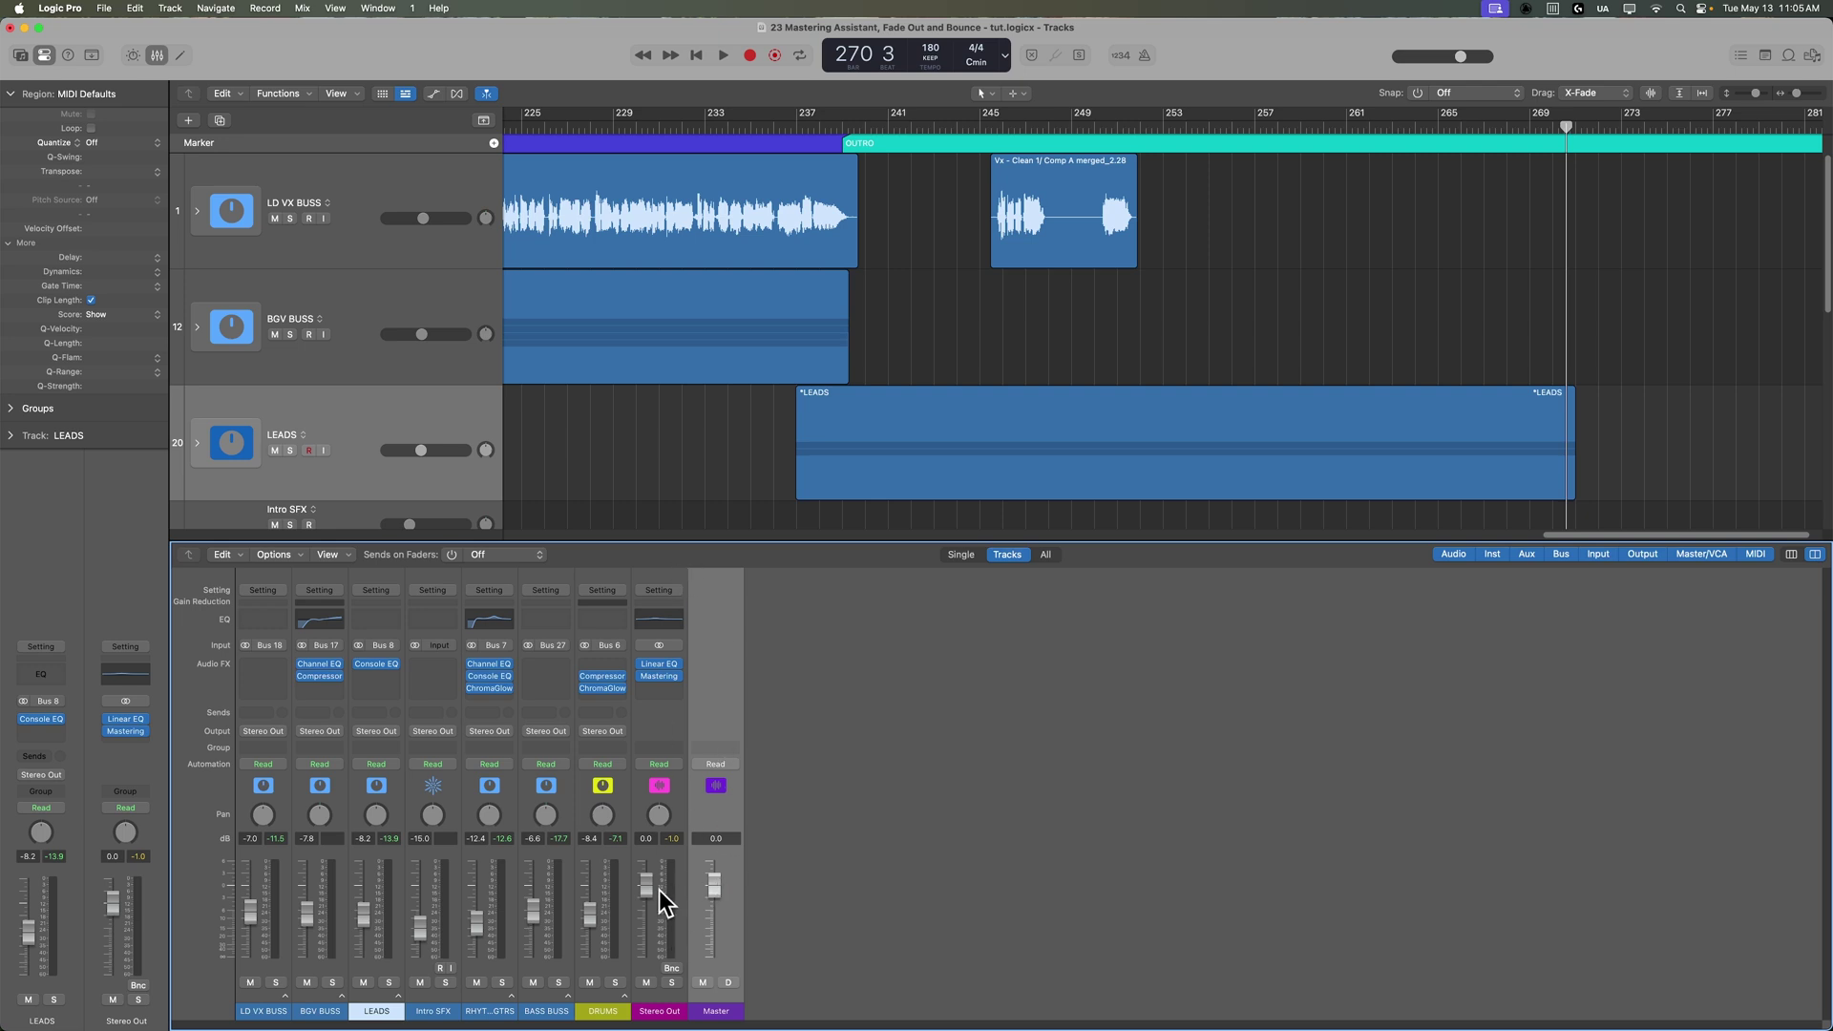
right_click(724, 607)
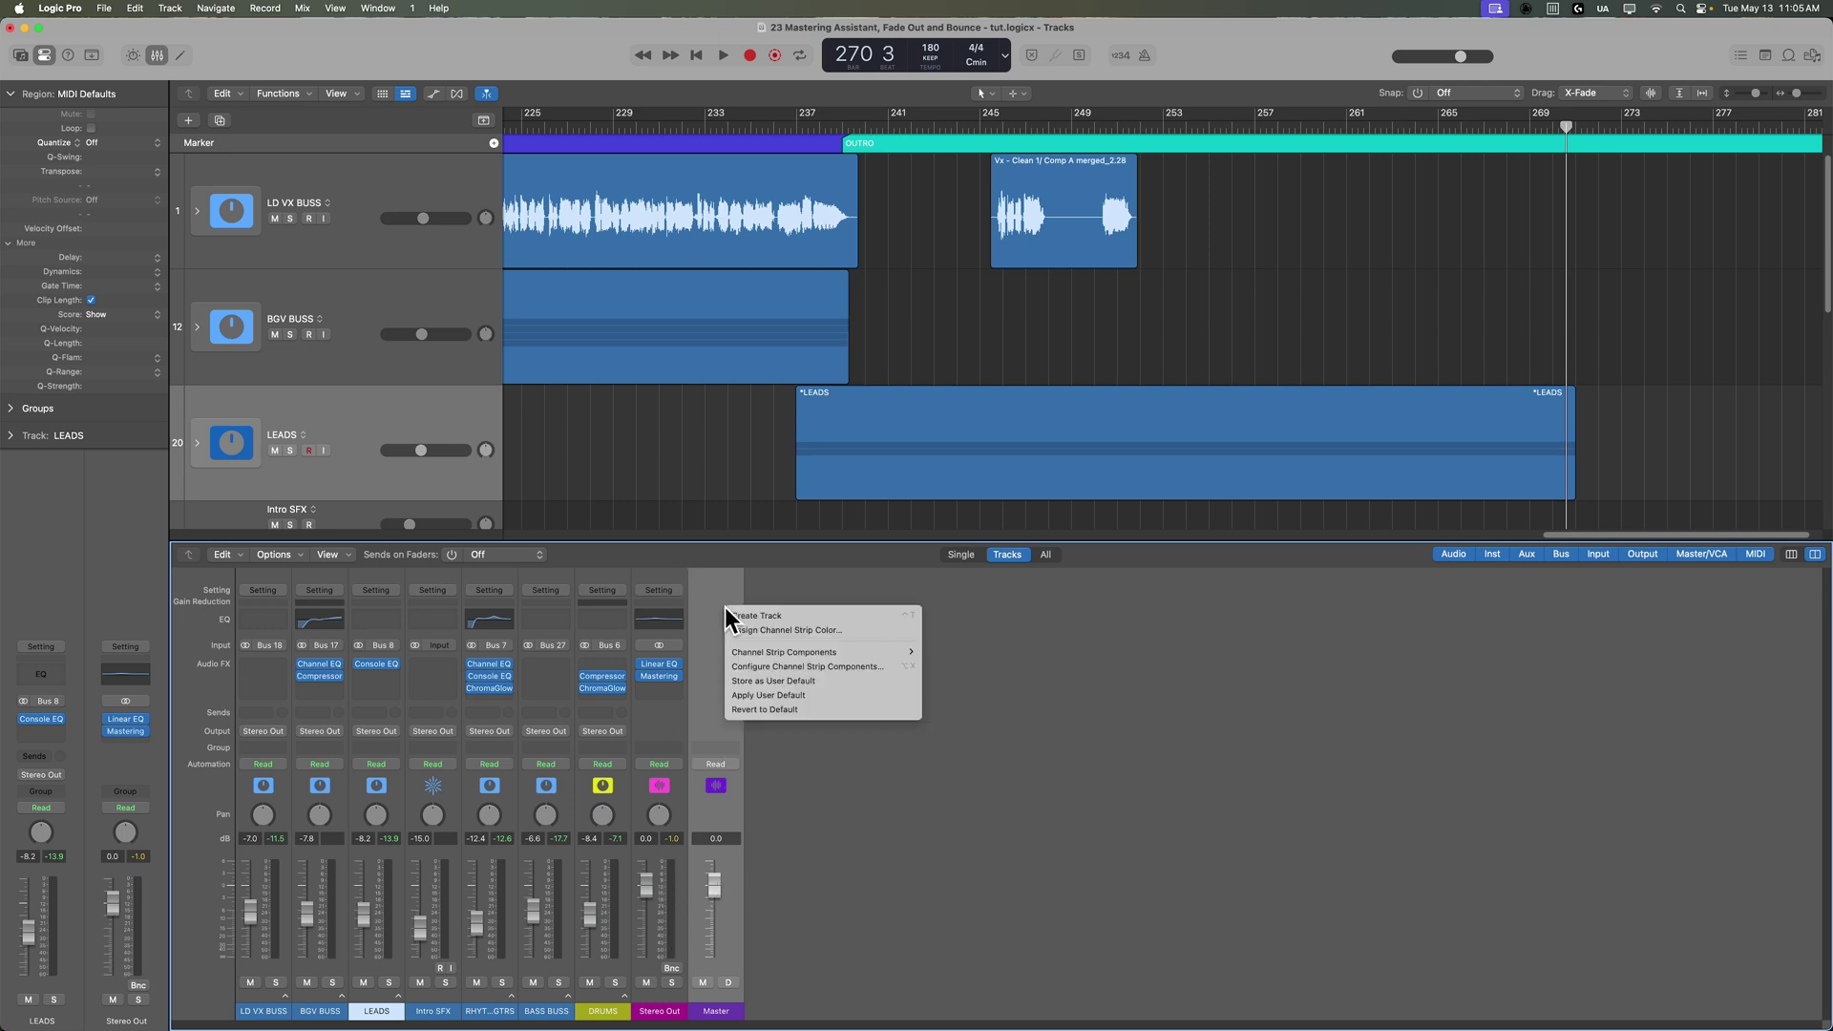
left_click(800, 616)
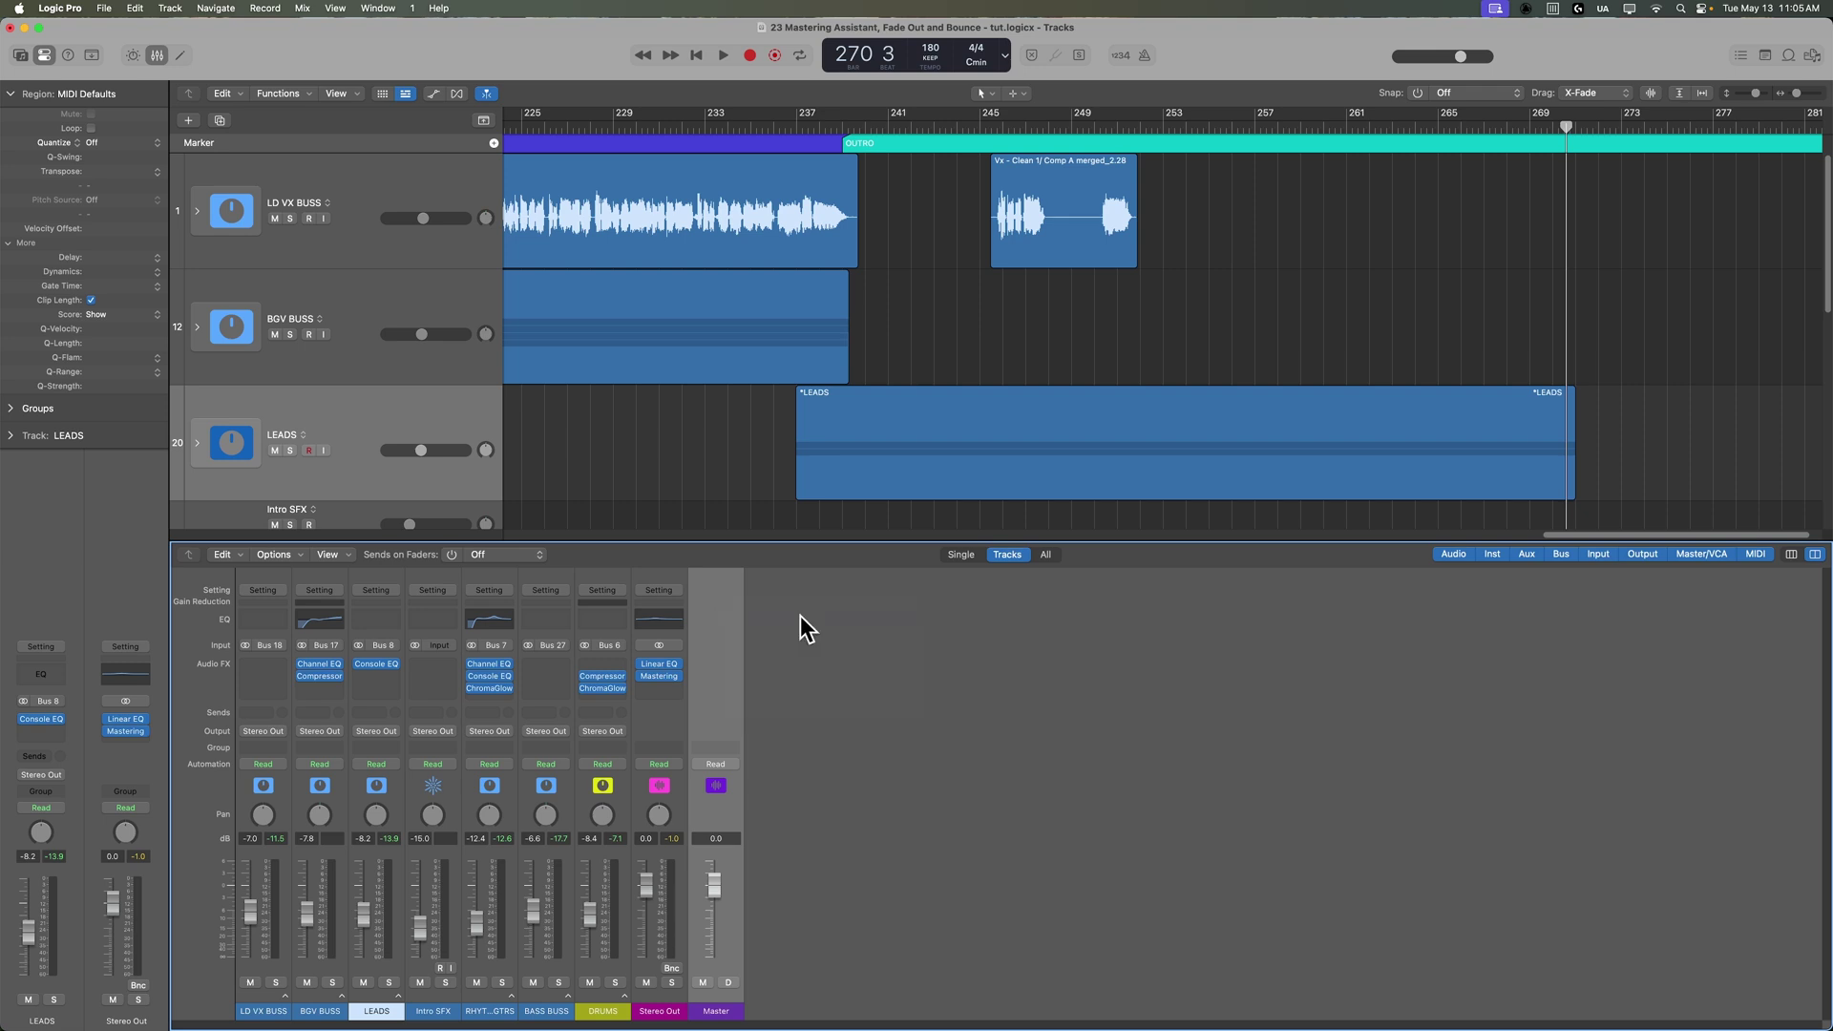
key("x")
scroll(668, 549, "up", 2)
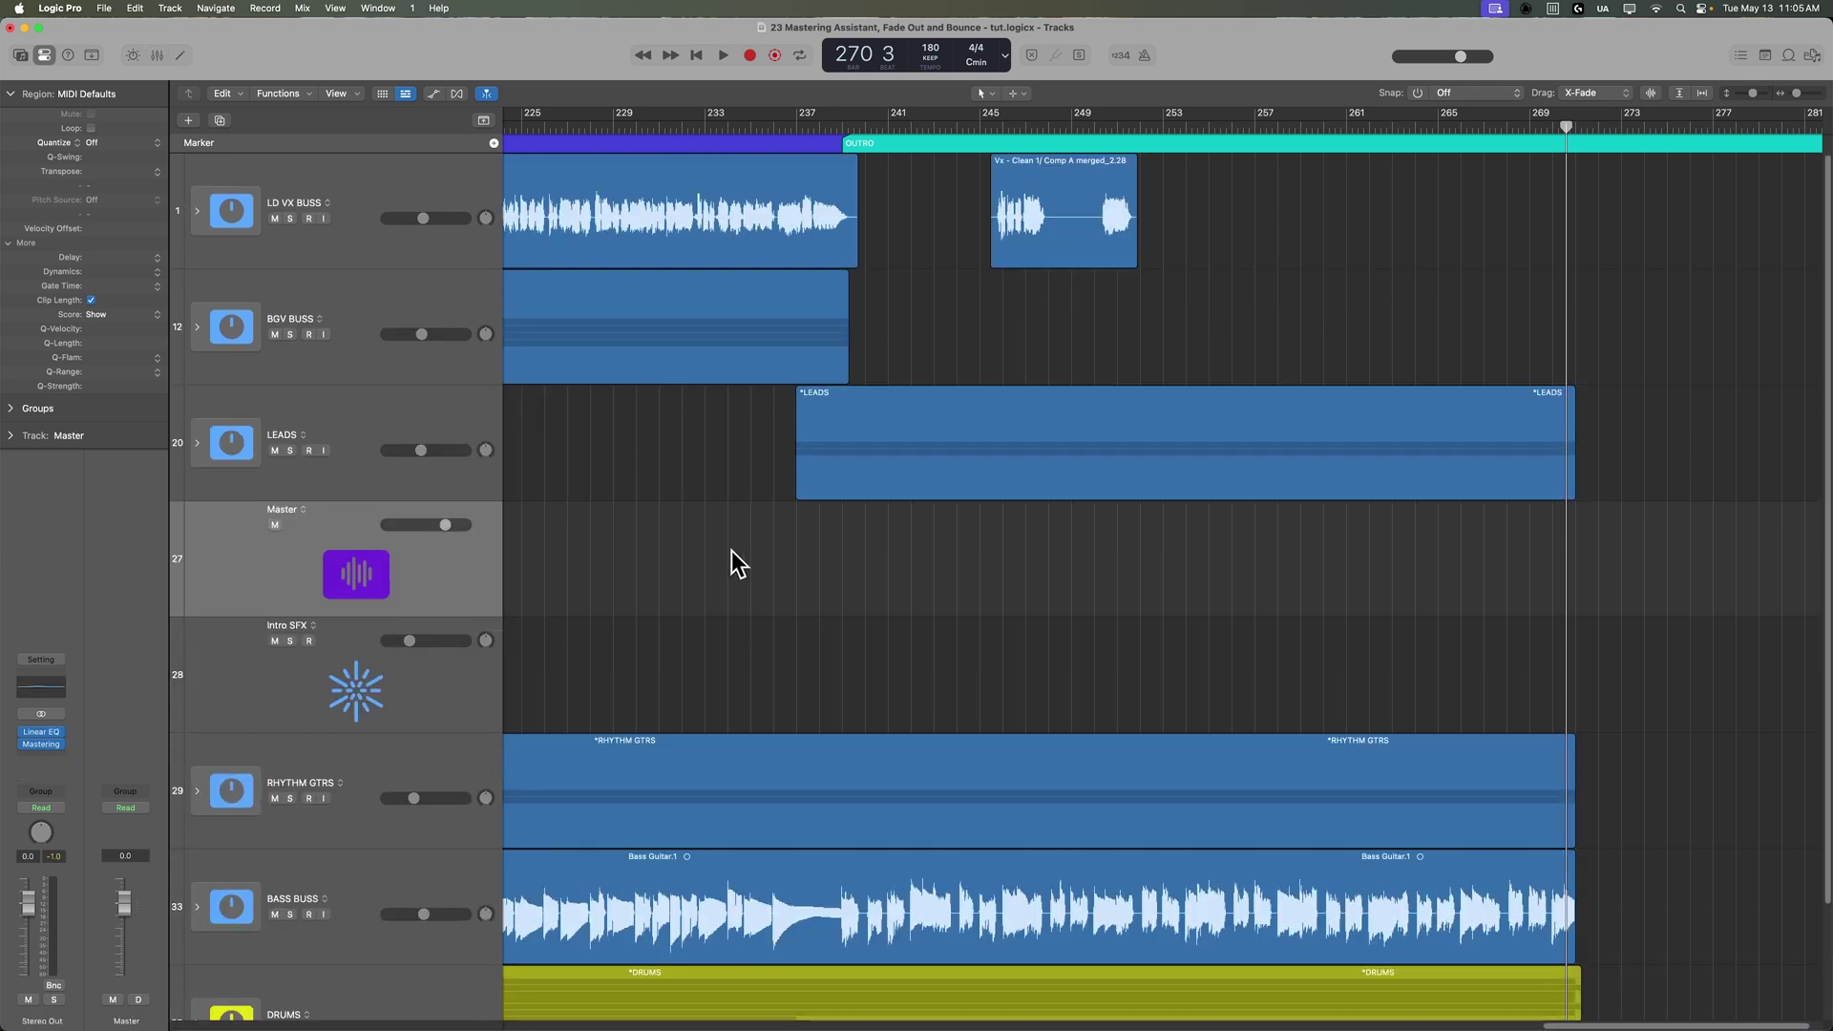
left_click_drag(424, 558, 420, 169)
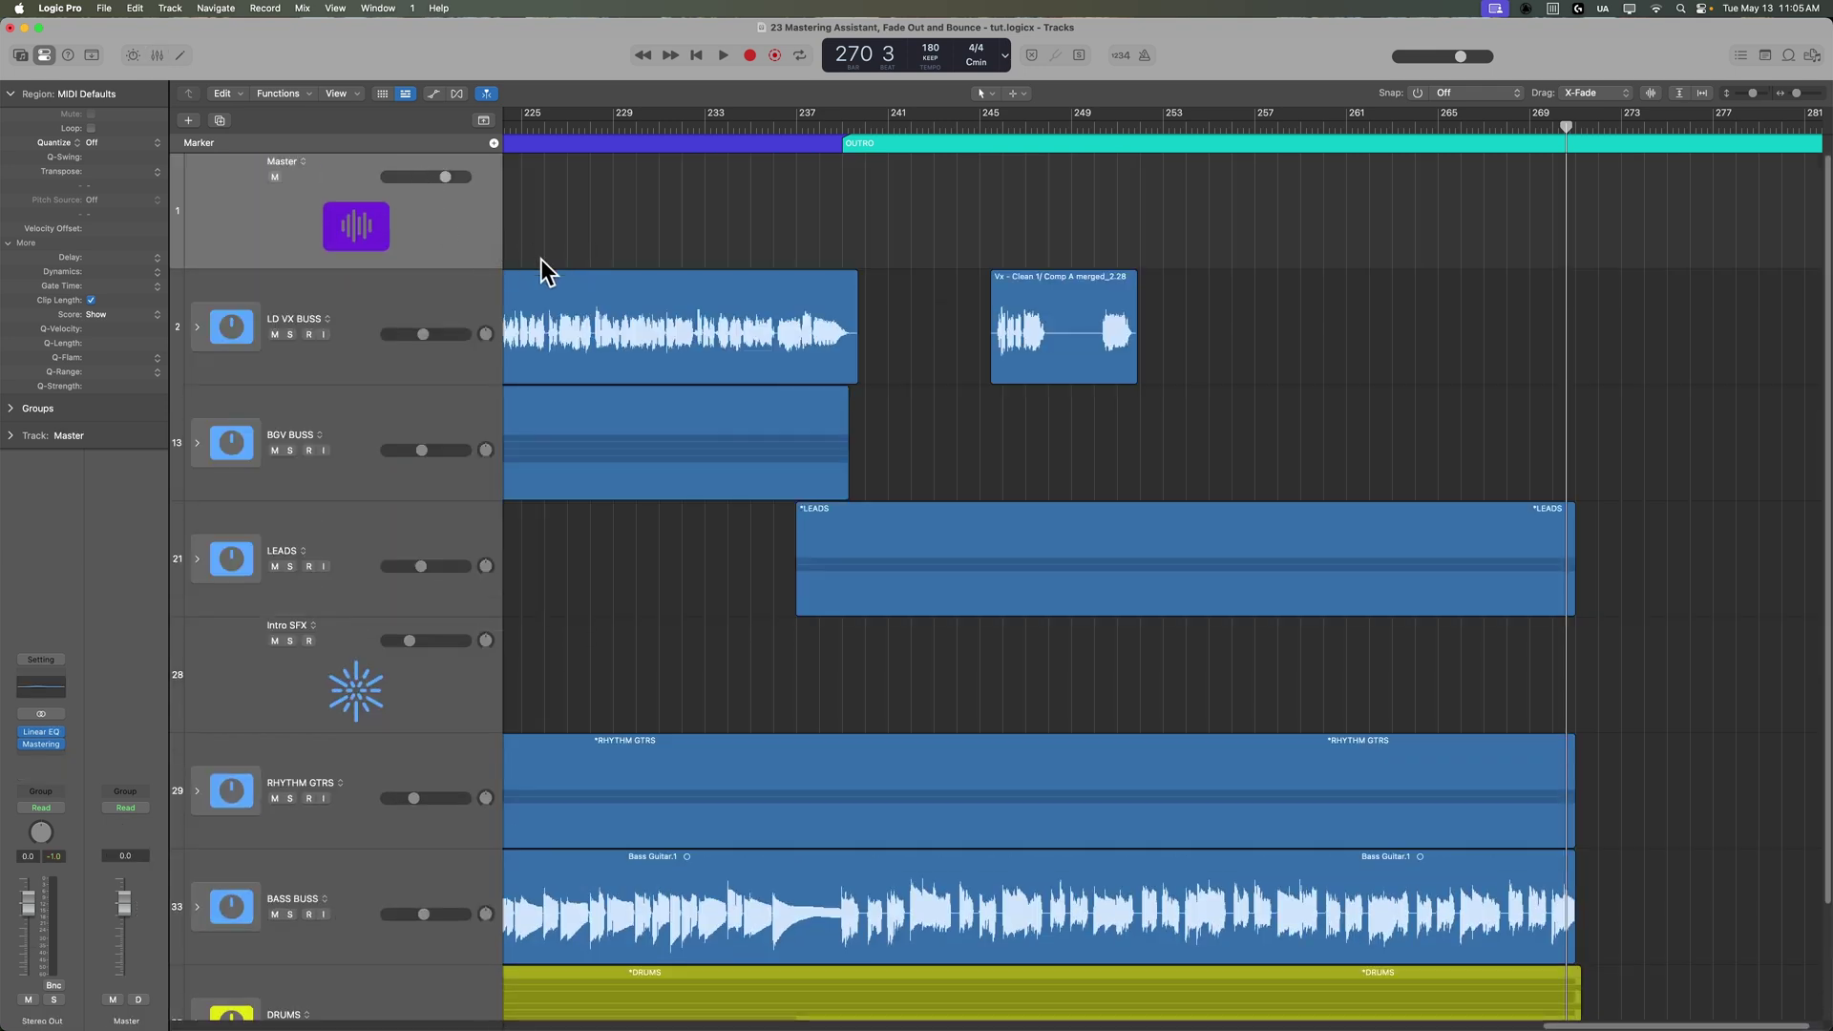
Step: Enlarge the Master track, show automation, and fade its volume from 0.0 dB at about bar 256 to -∞ dB at about bar 270
left_click_drag(455, 265, 455, 494)
key("a")
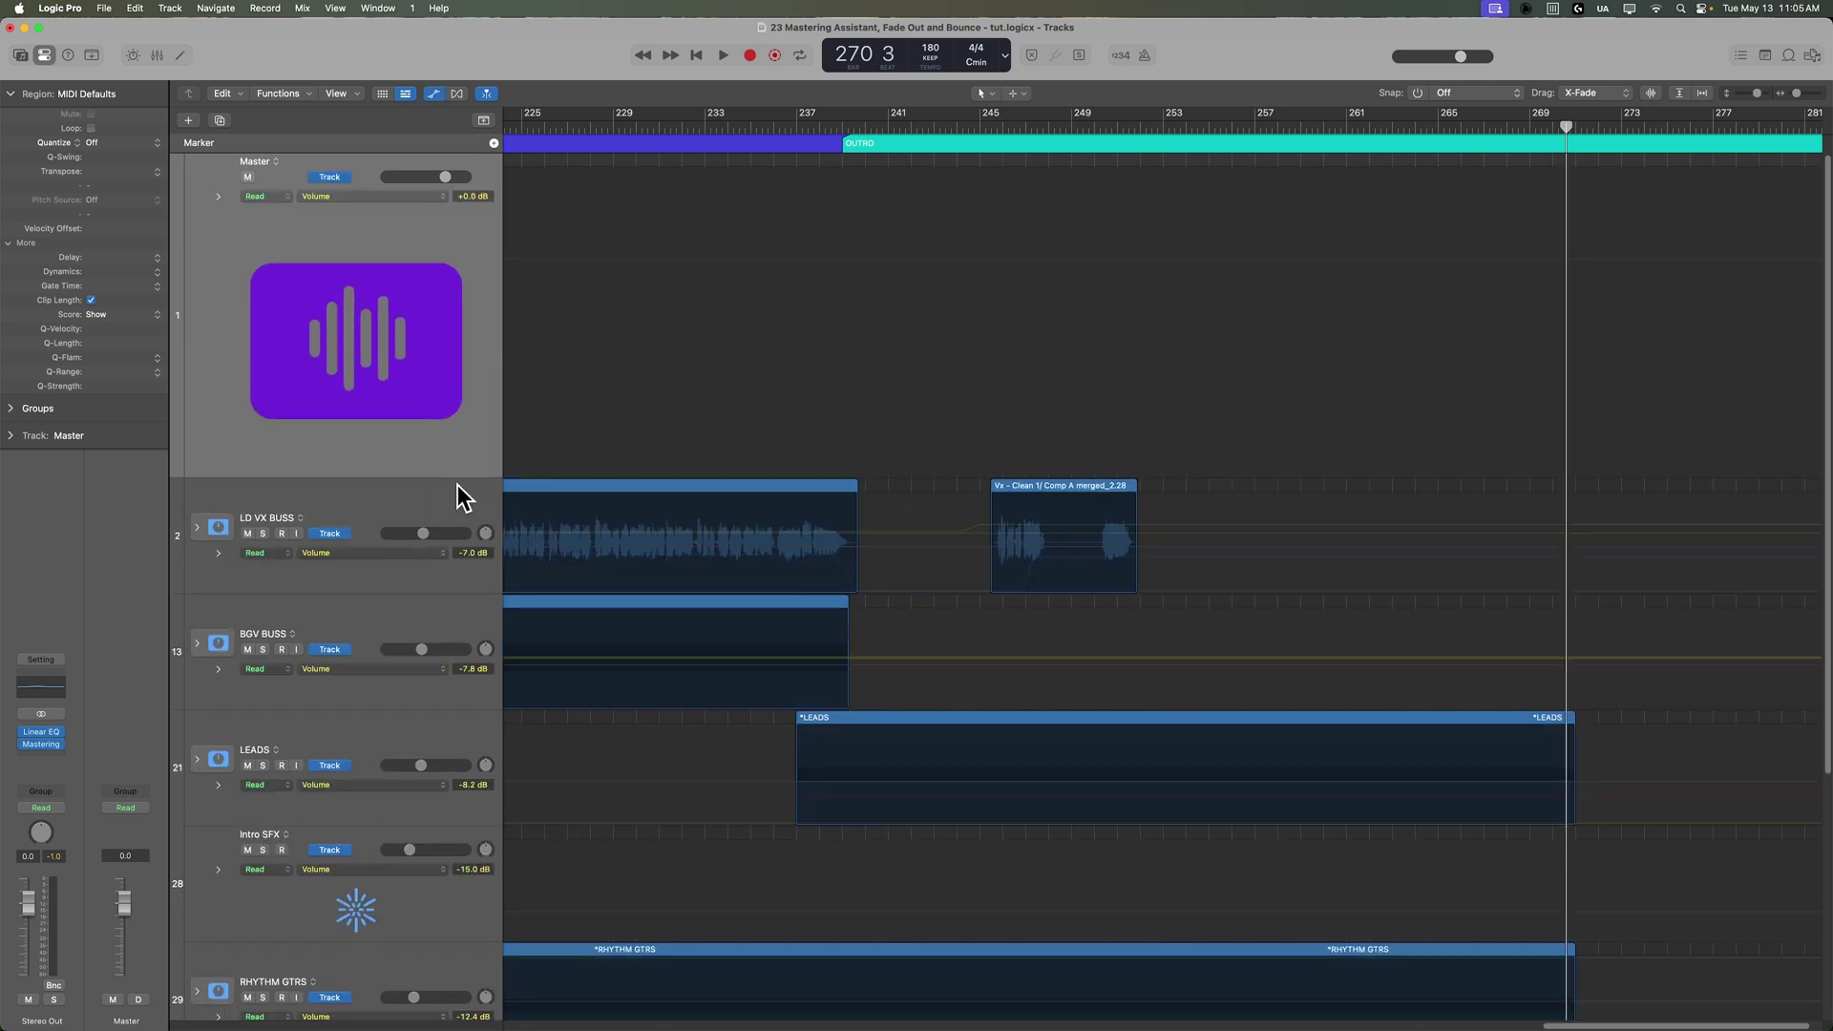
left_click(1241, 258)
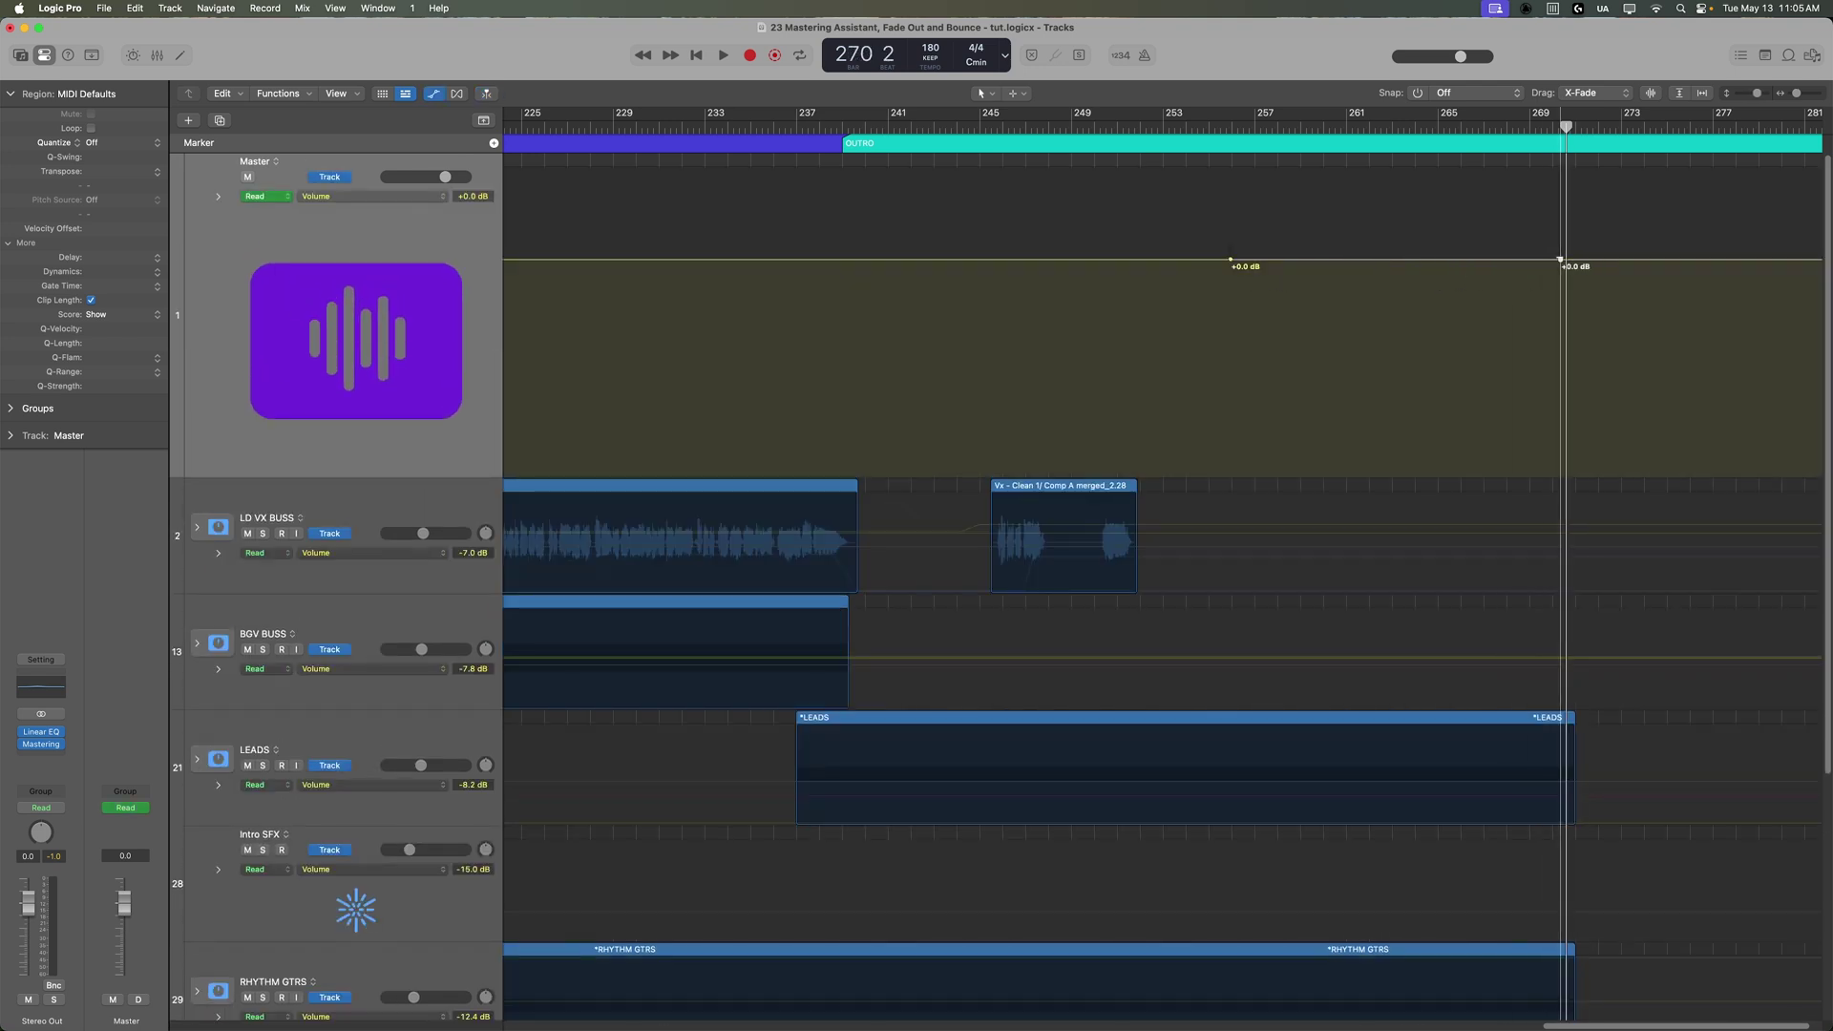
mouse_move(1594, 267)
left_mouse_down()
mouse_move(1611, 425)
mouse_move(1592, 516)
mouse_move(1565, 476)
left_mouse_up()
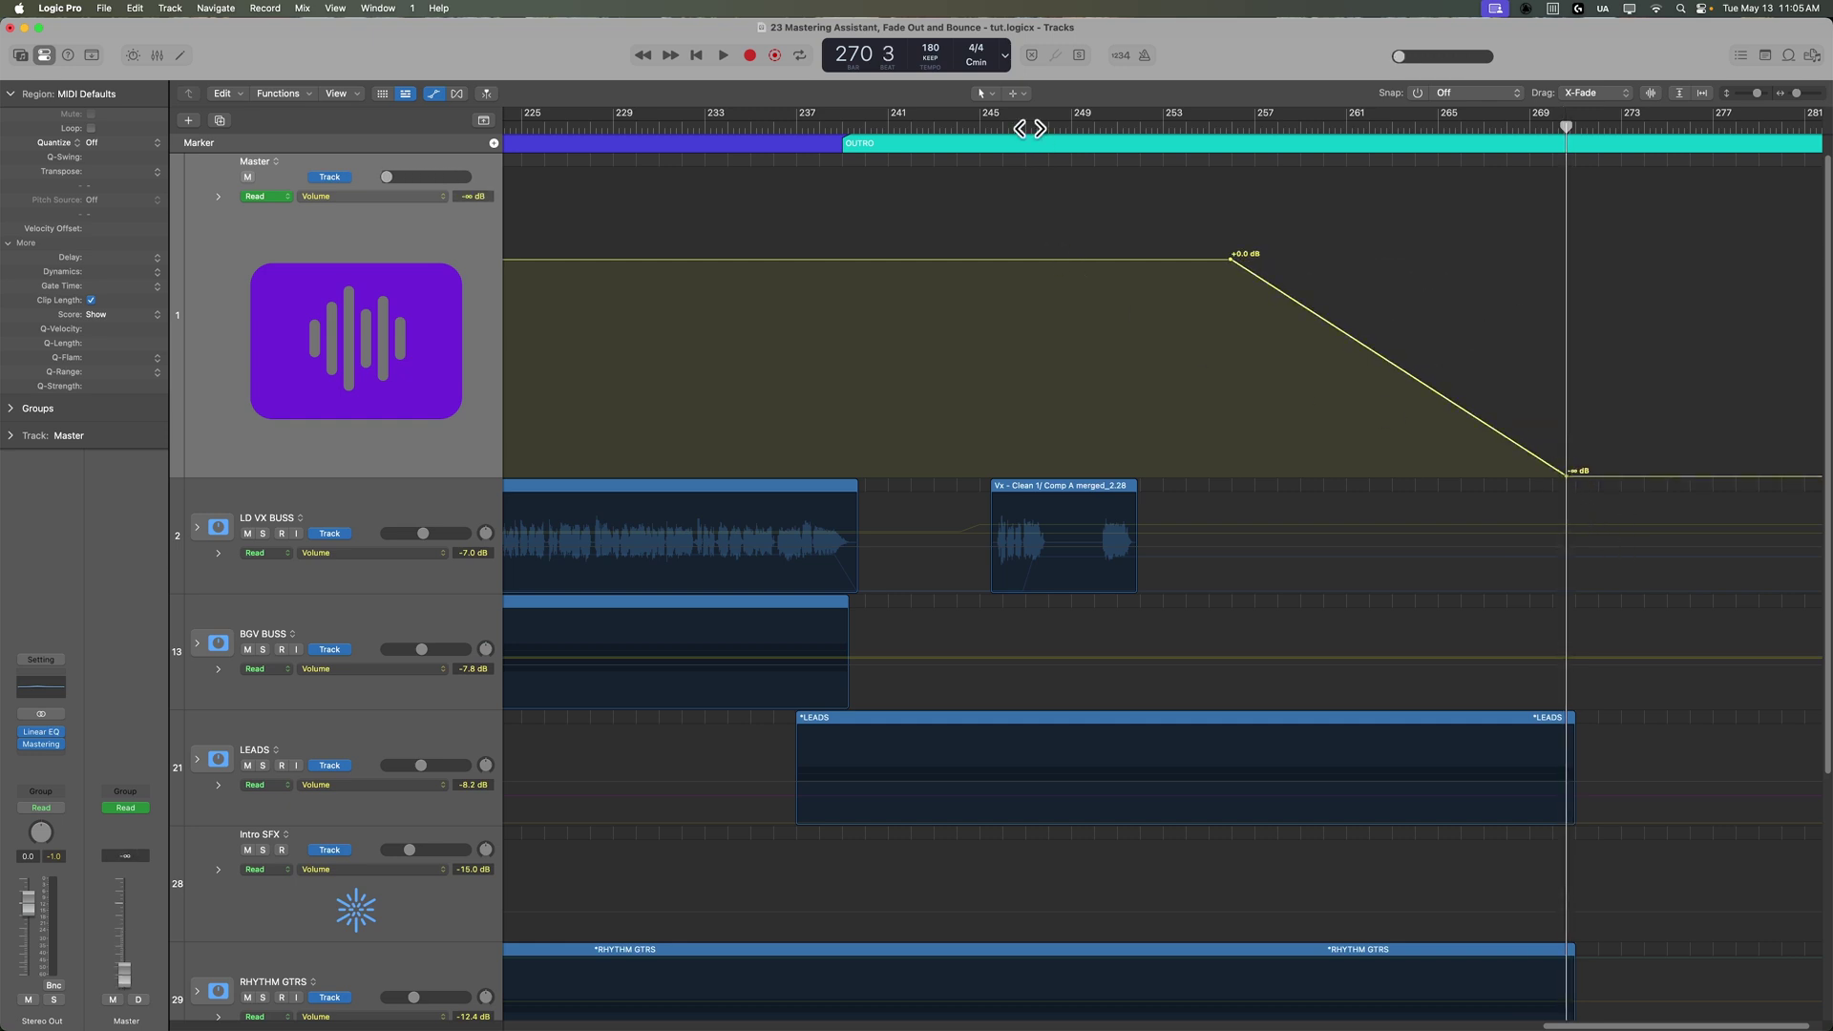
Step: Bend the Master fade-out line into a smooth downward curve with the Automation Curve Tool
left_click(1019, 94)
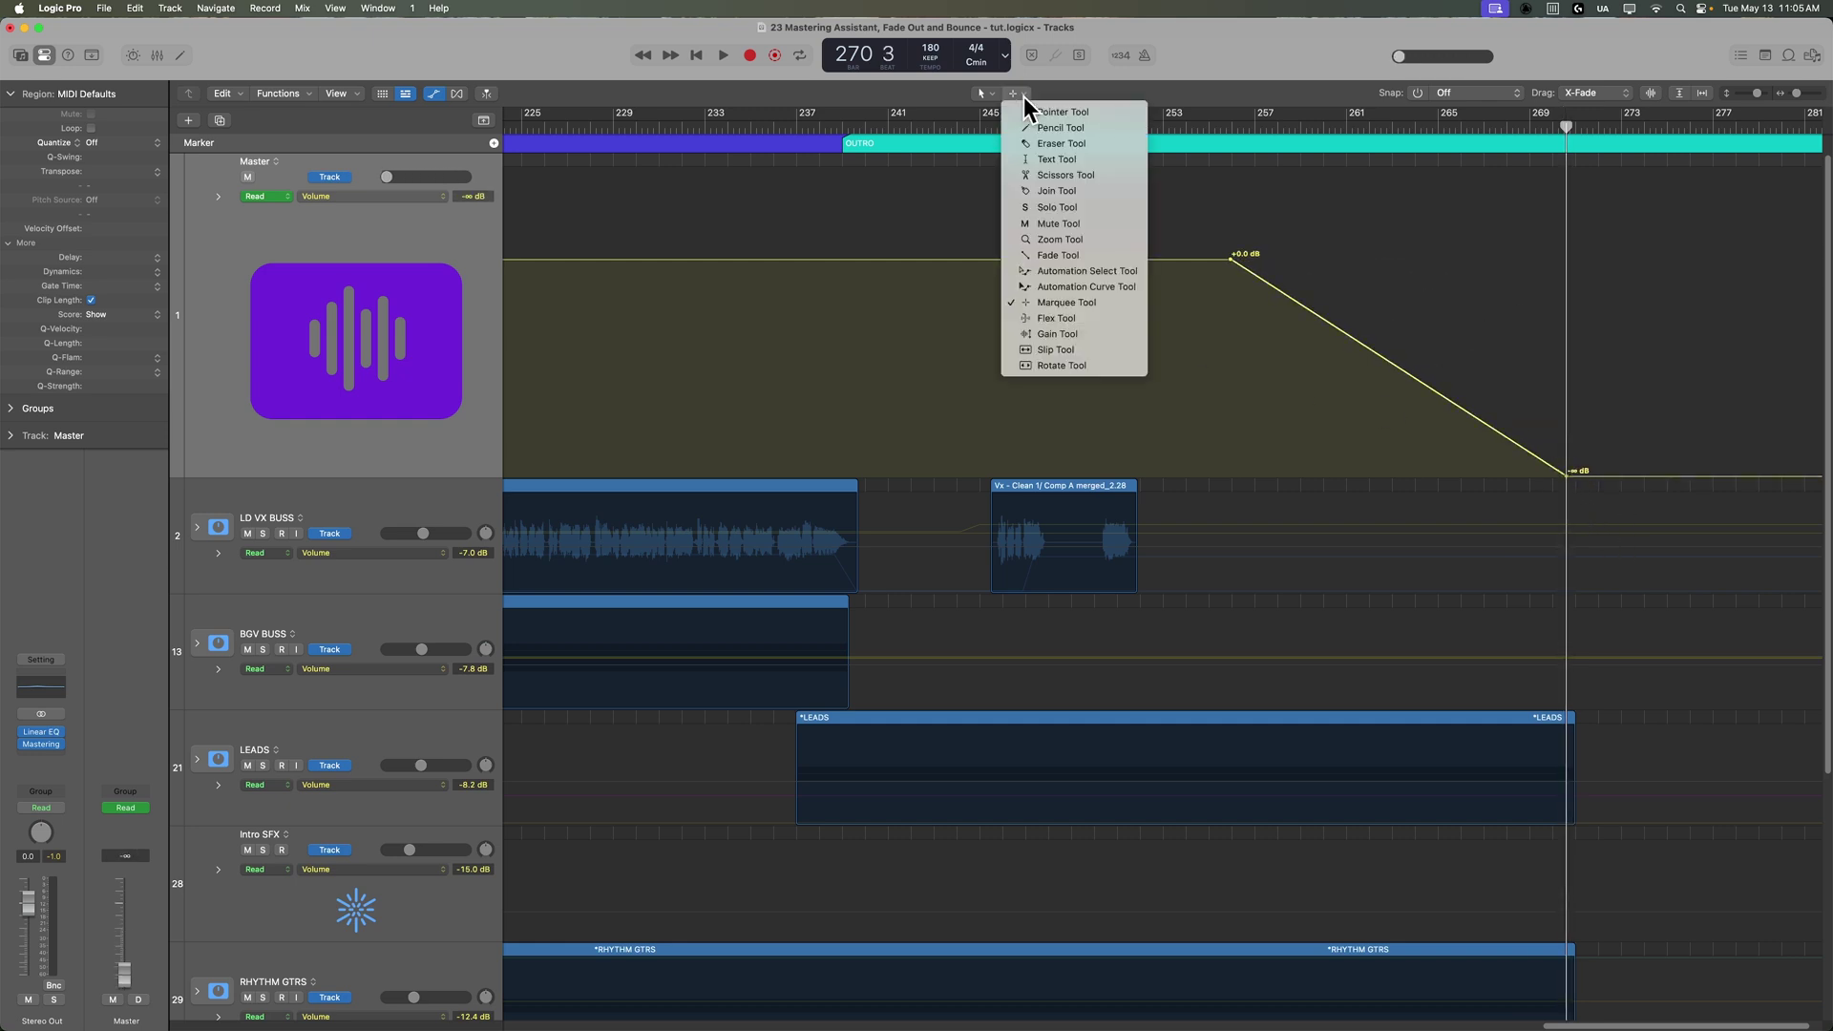
left_click(1132, 285)
left_click_drag(1383, 397, 1478, 318)
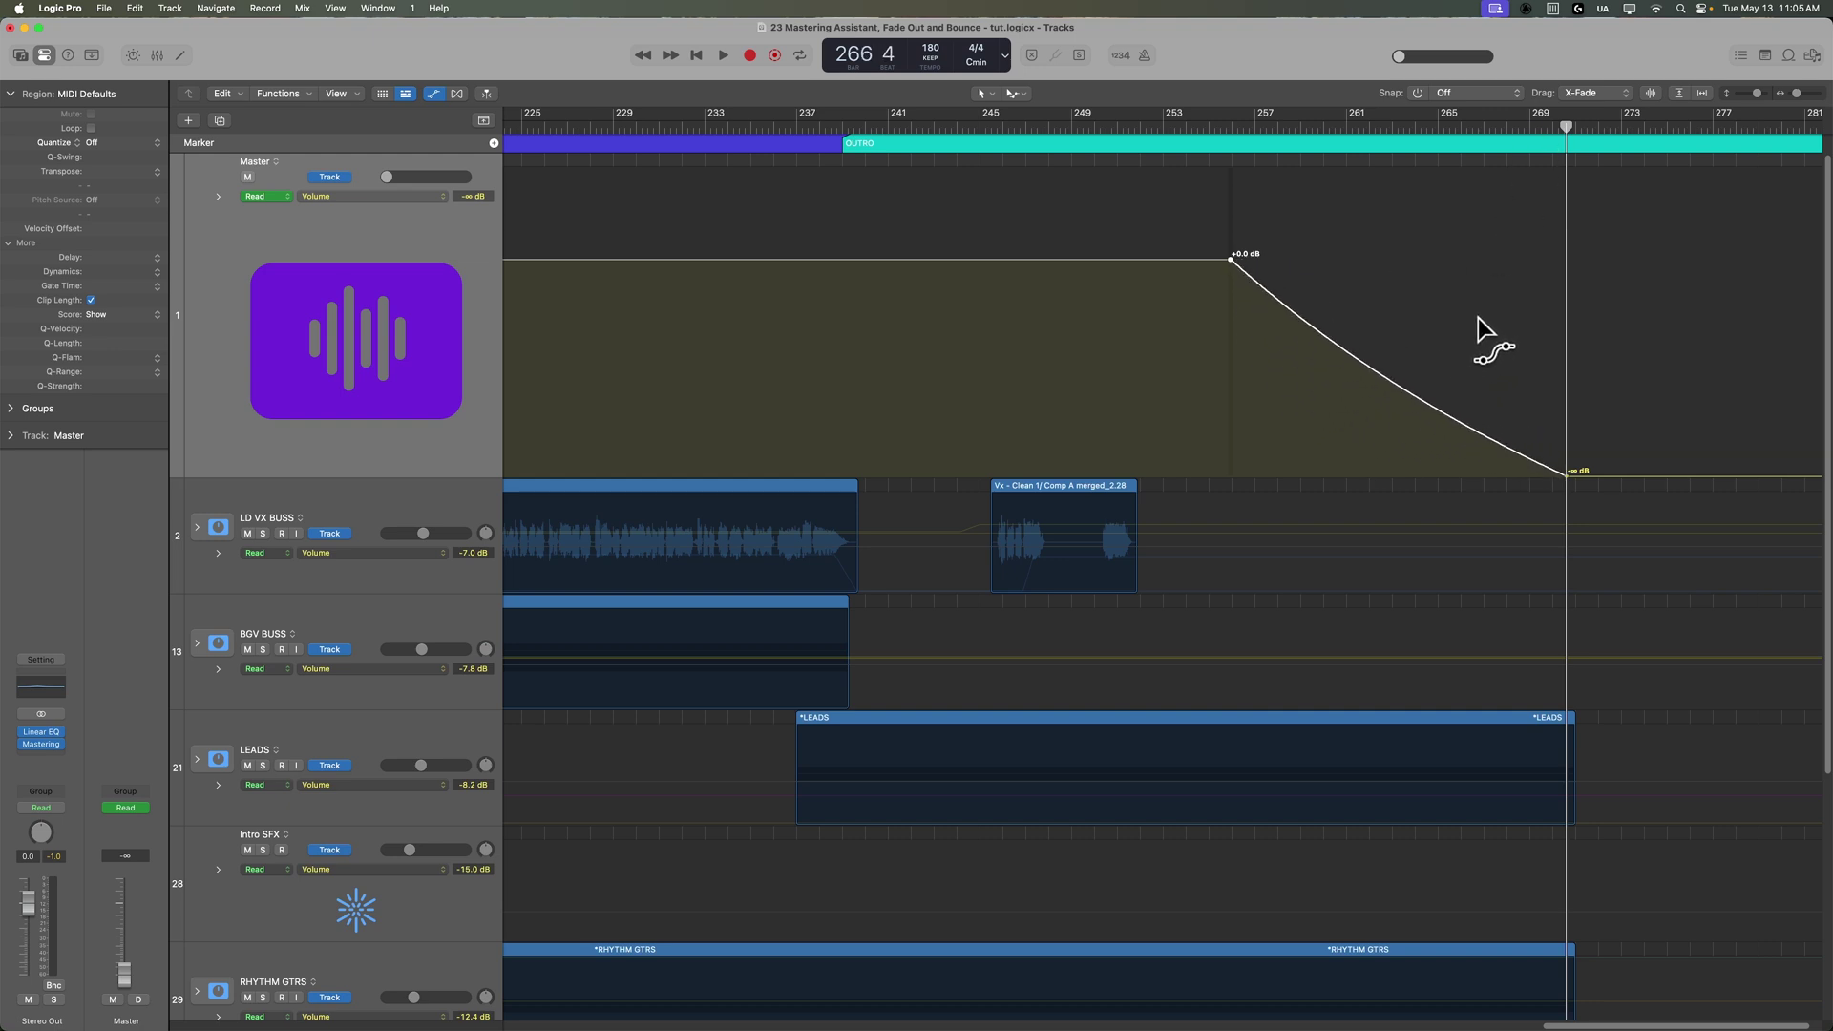
Step: Play the outro from about bar 249 and nudge the Master fade-out's end point slightly earlier
left_click(1088, 128)
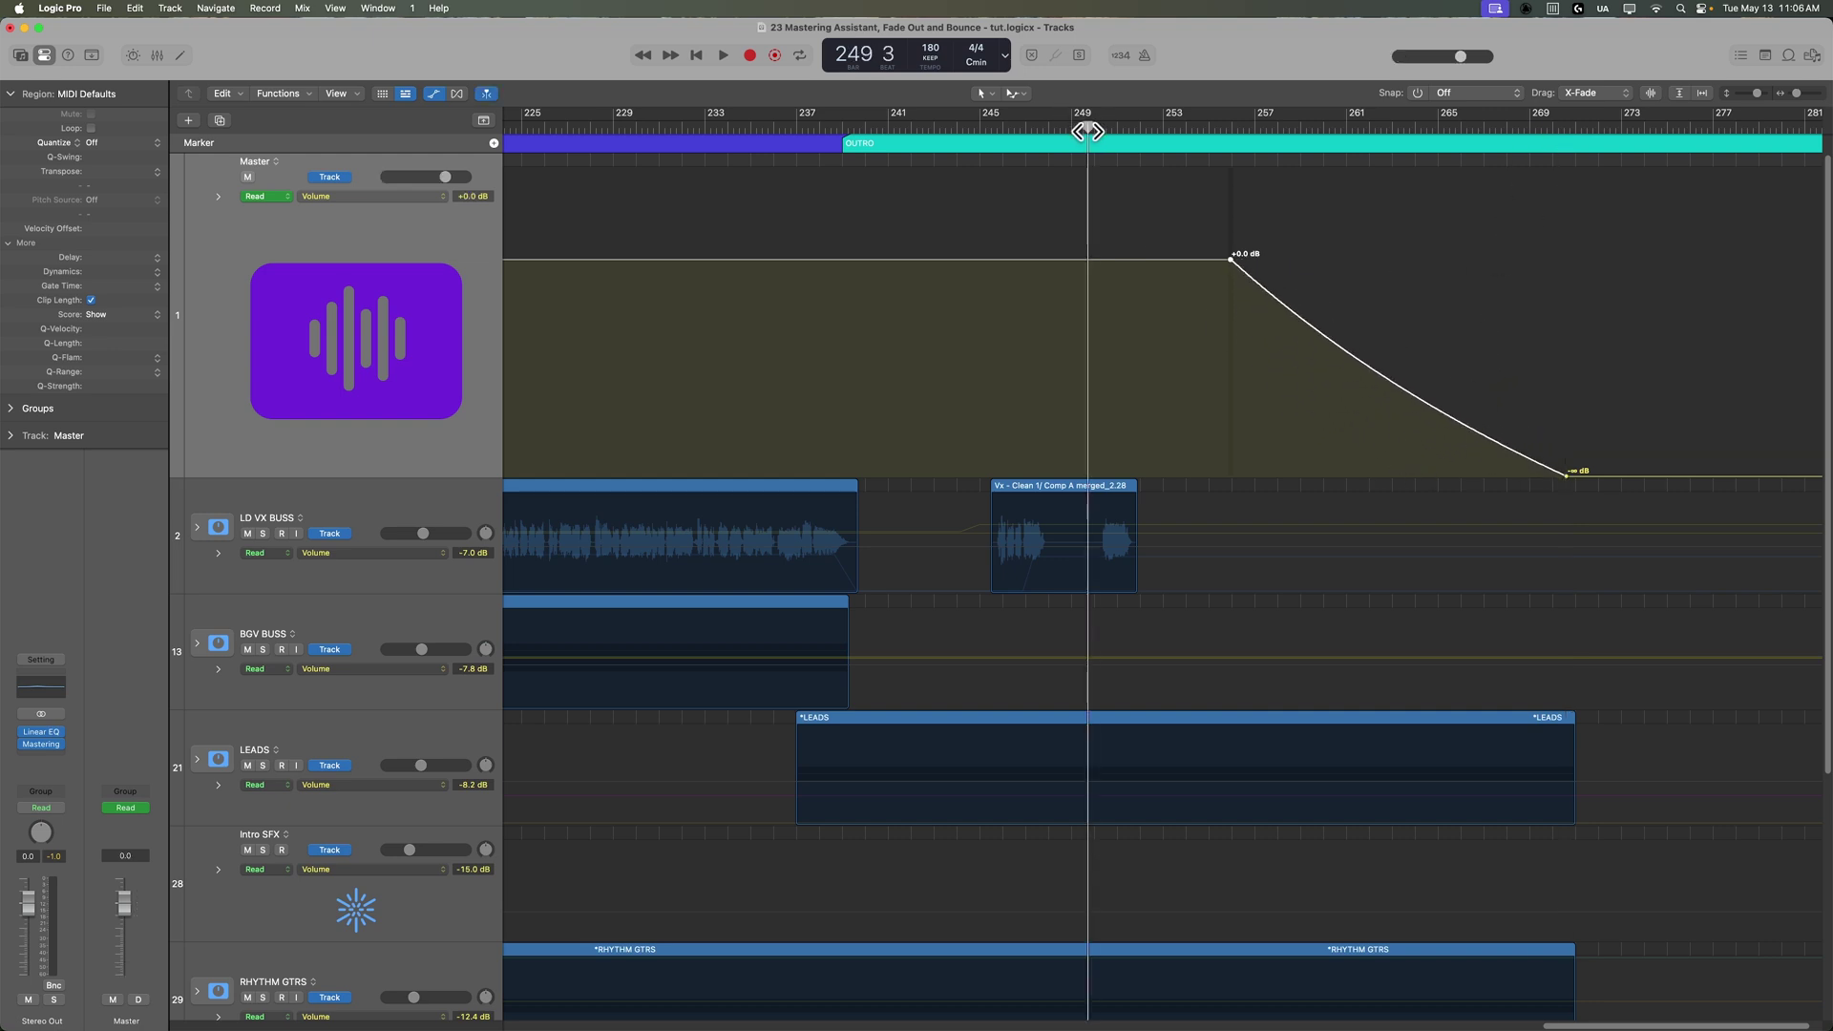
left_click_drag(1230, 257, 1281, 272)
key("super+z")
key("space")
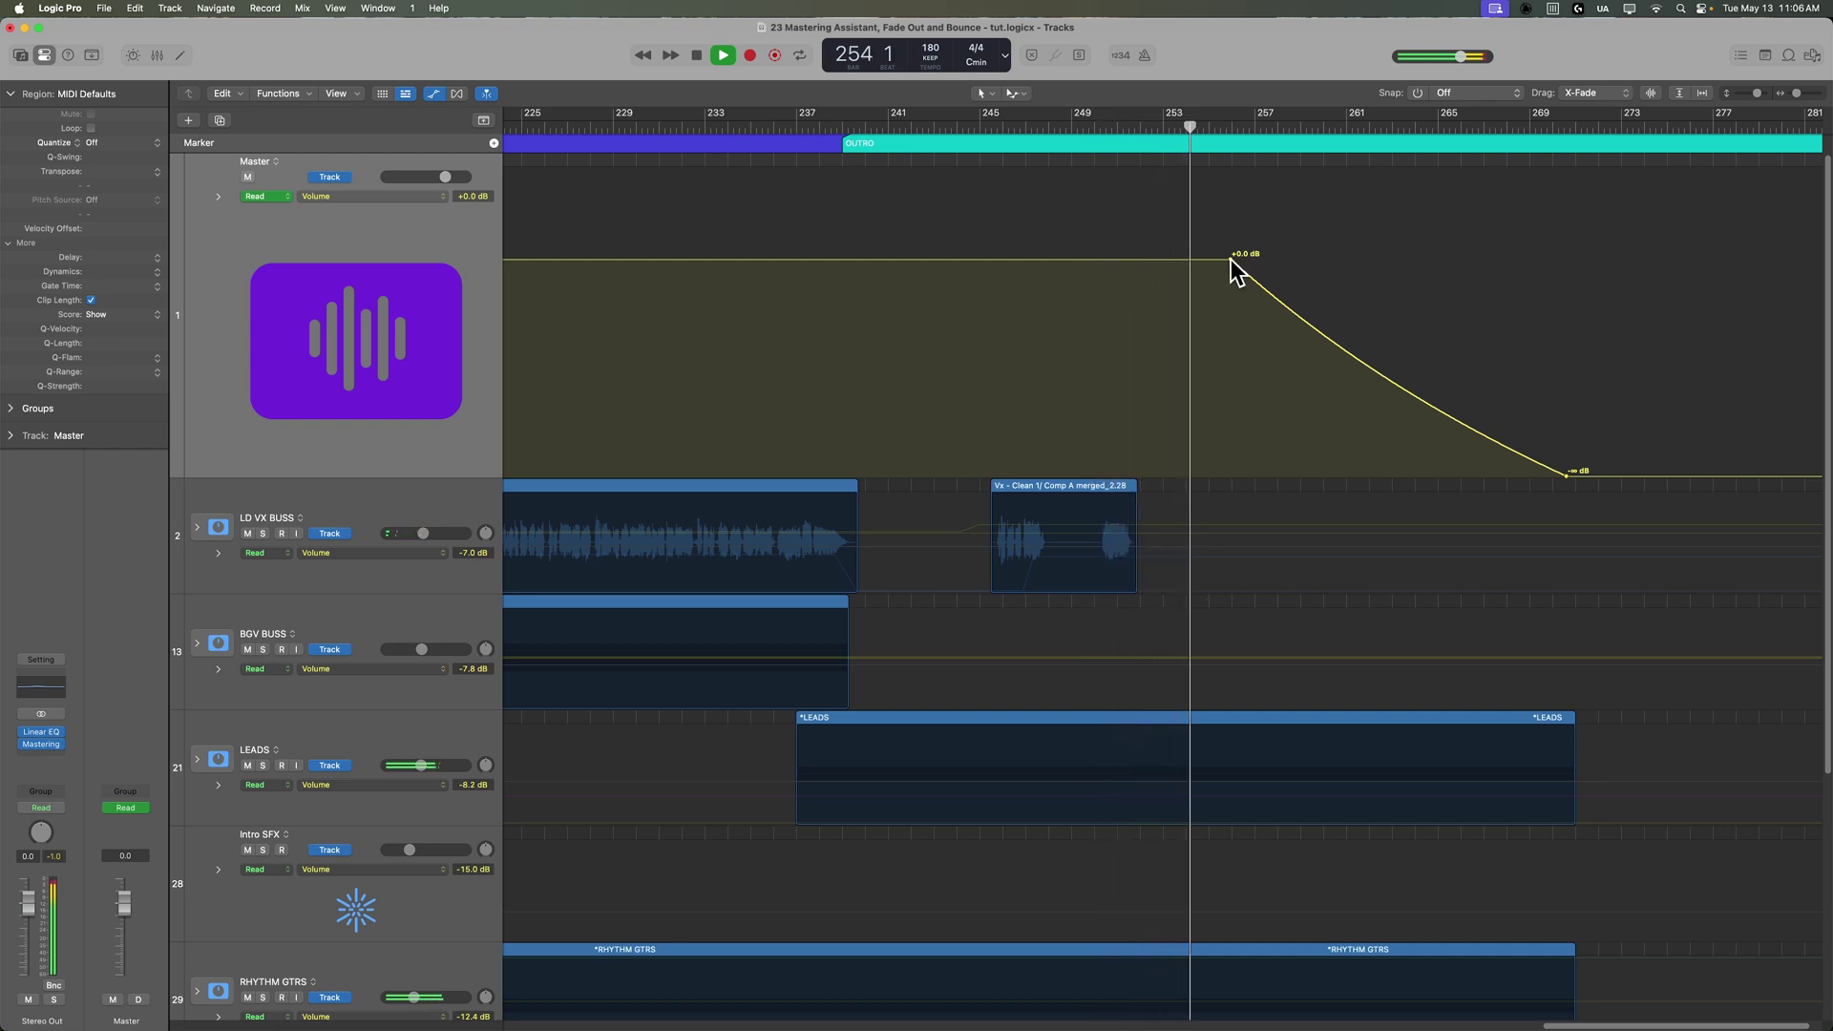
mouse_move(1231, 259)
left_mouse_down()
mouse_move(1214, 260)
mouse_move(1230, 259)
left_mouse_up()
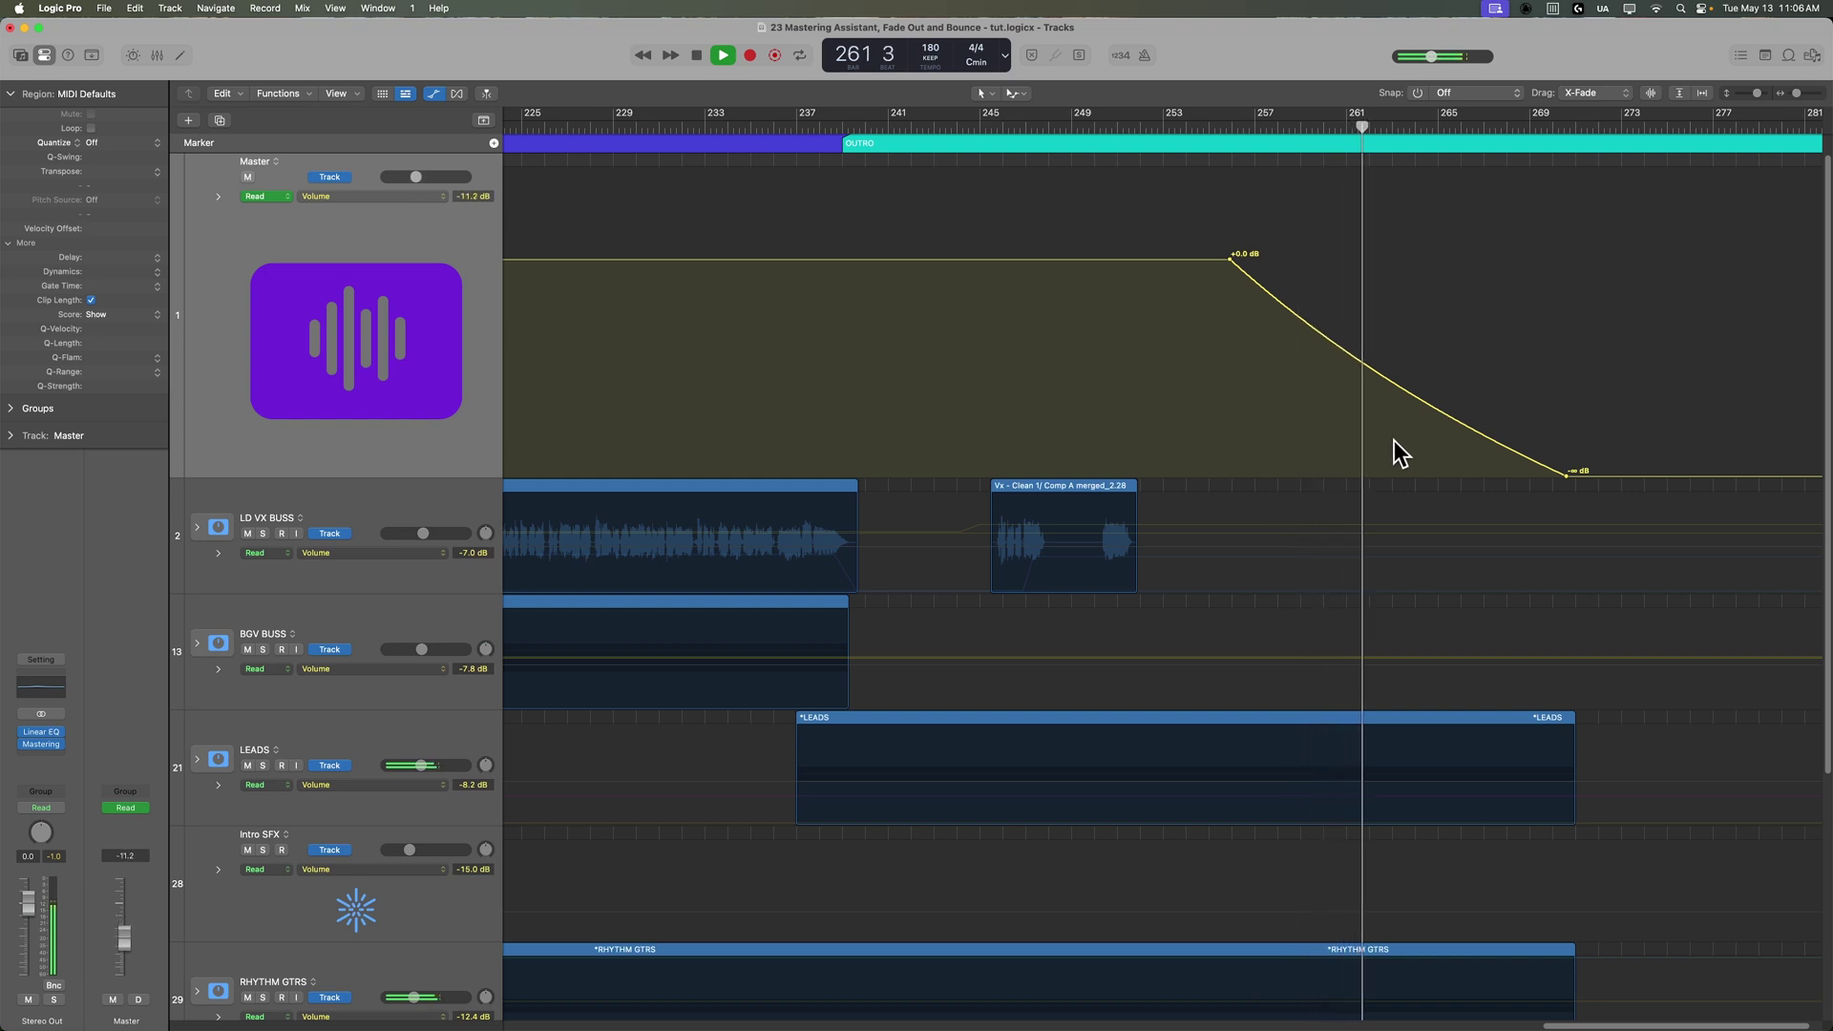
left_click_drag(1567, 475, 1558, 474)
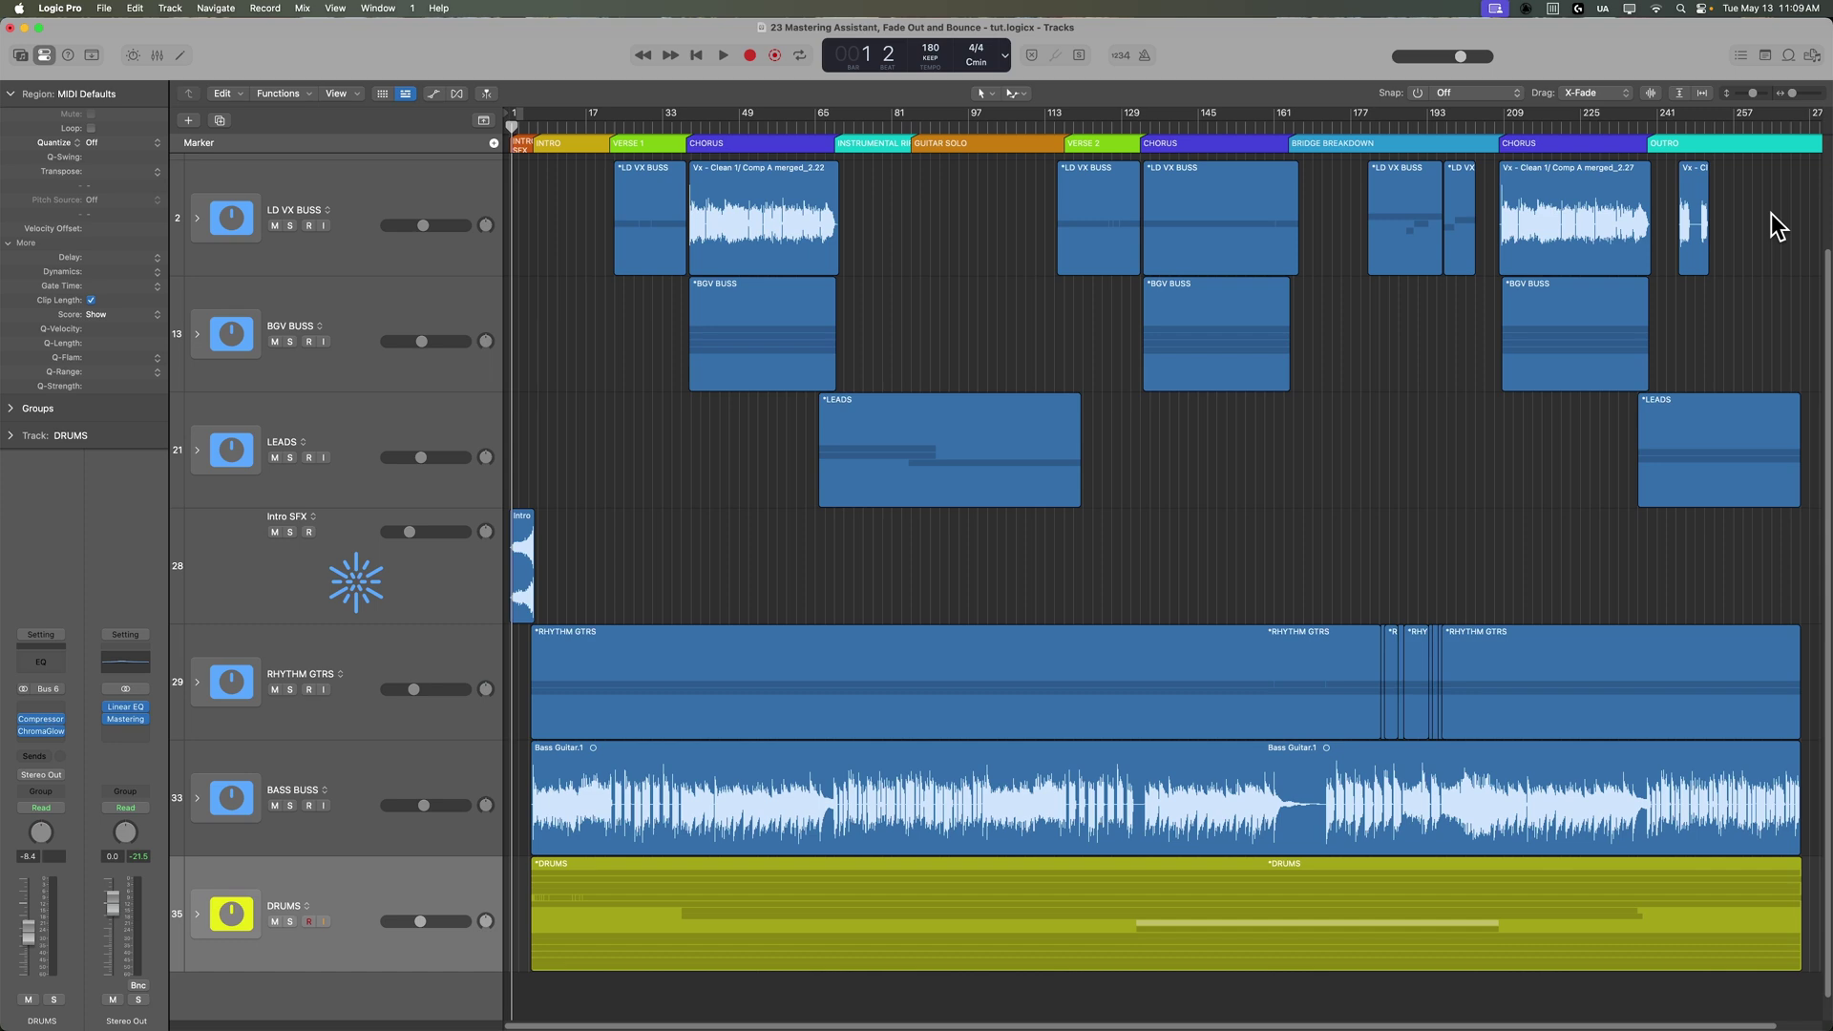
Step: Add a short fade-in of 172 at the start of the Intro SFX region and select the region
key("super+Right")
key("super+Right")
key("super+Right")
key("super+Right")
key("super+Right")
key("super+Right")
key("super+Right")
key("super+Right")
key("super+Right")
key("super+Right")
key("super+Right")
key("Return")
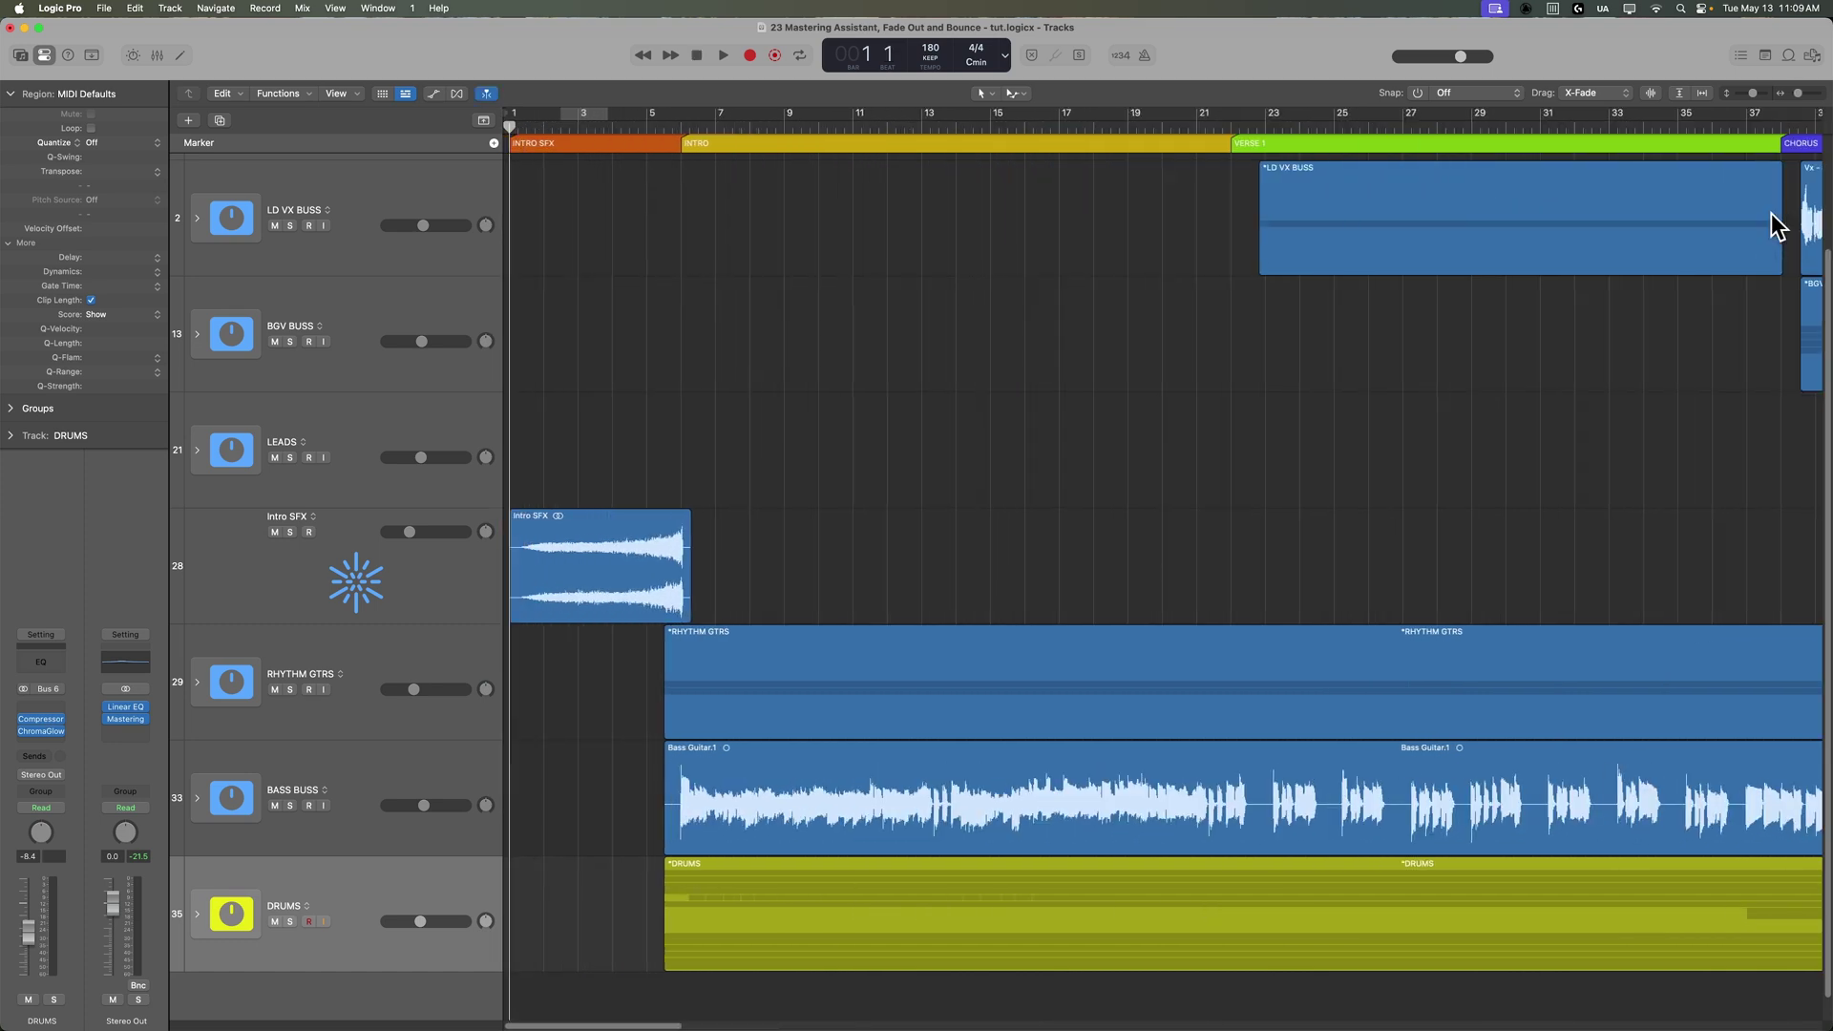
key("super+Right")
key("super+Right")
key("super+Right")
key("super+Right")
key("super+Right")
key("super+Right")
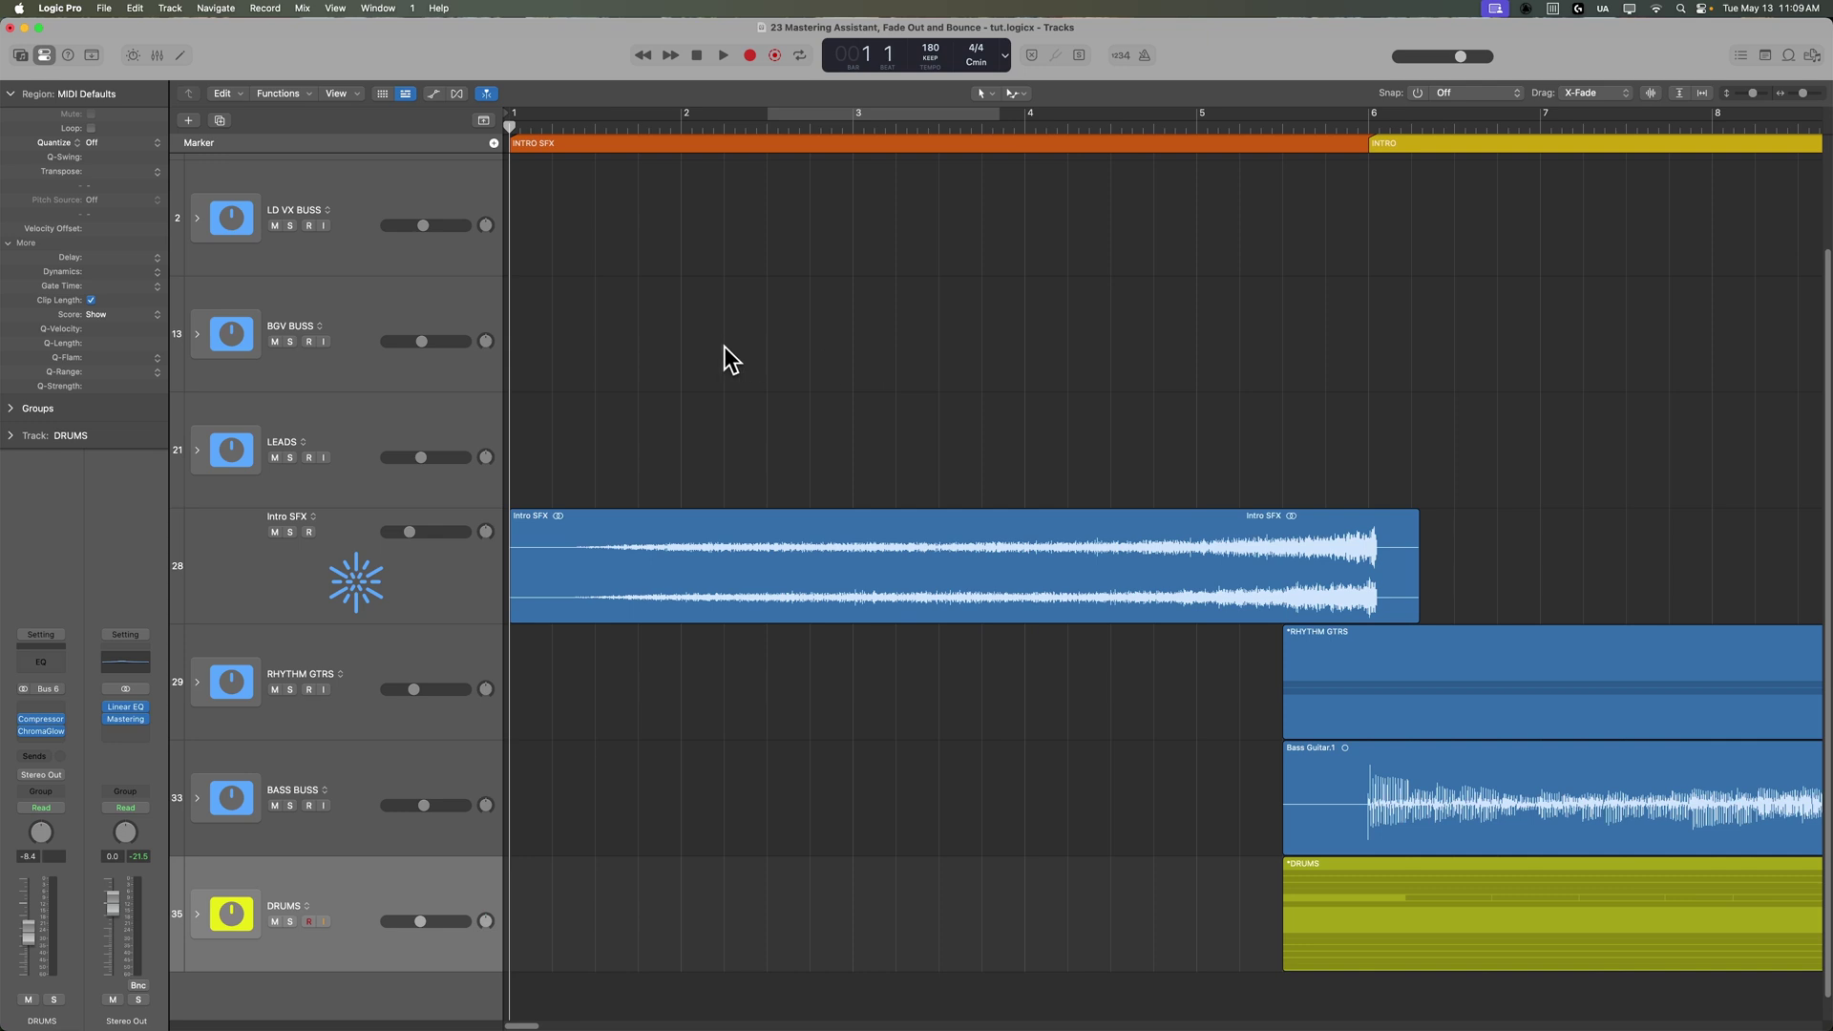
left_click_drag(534, 542, 525, 547)
left_click(631, 523)
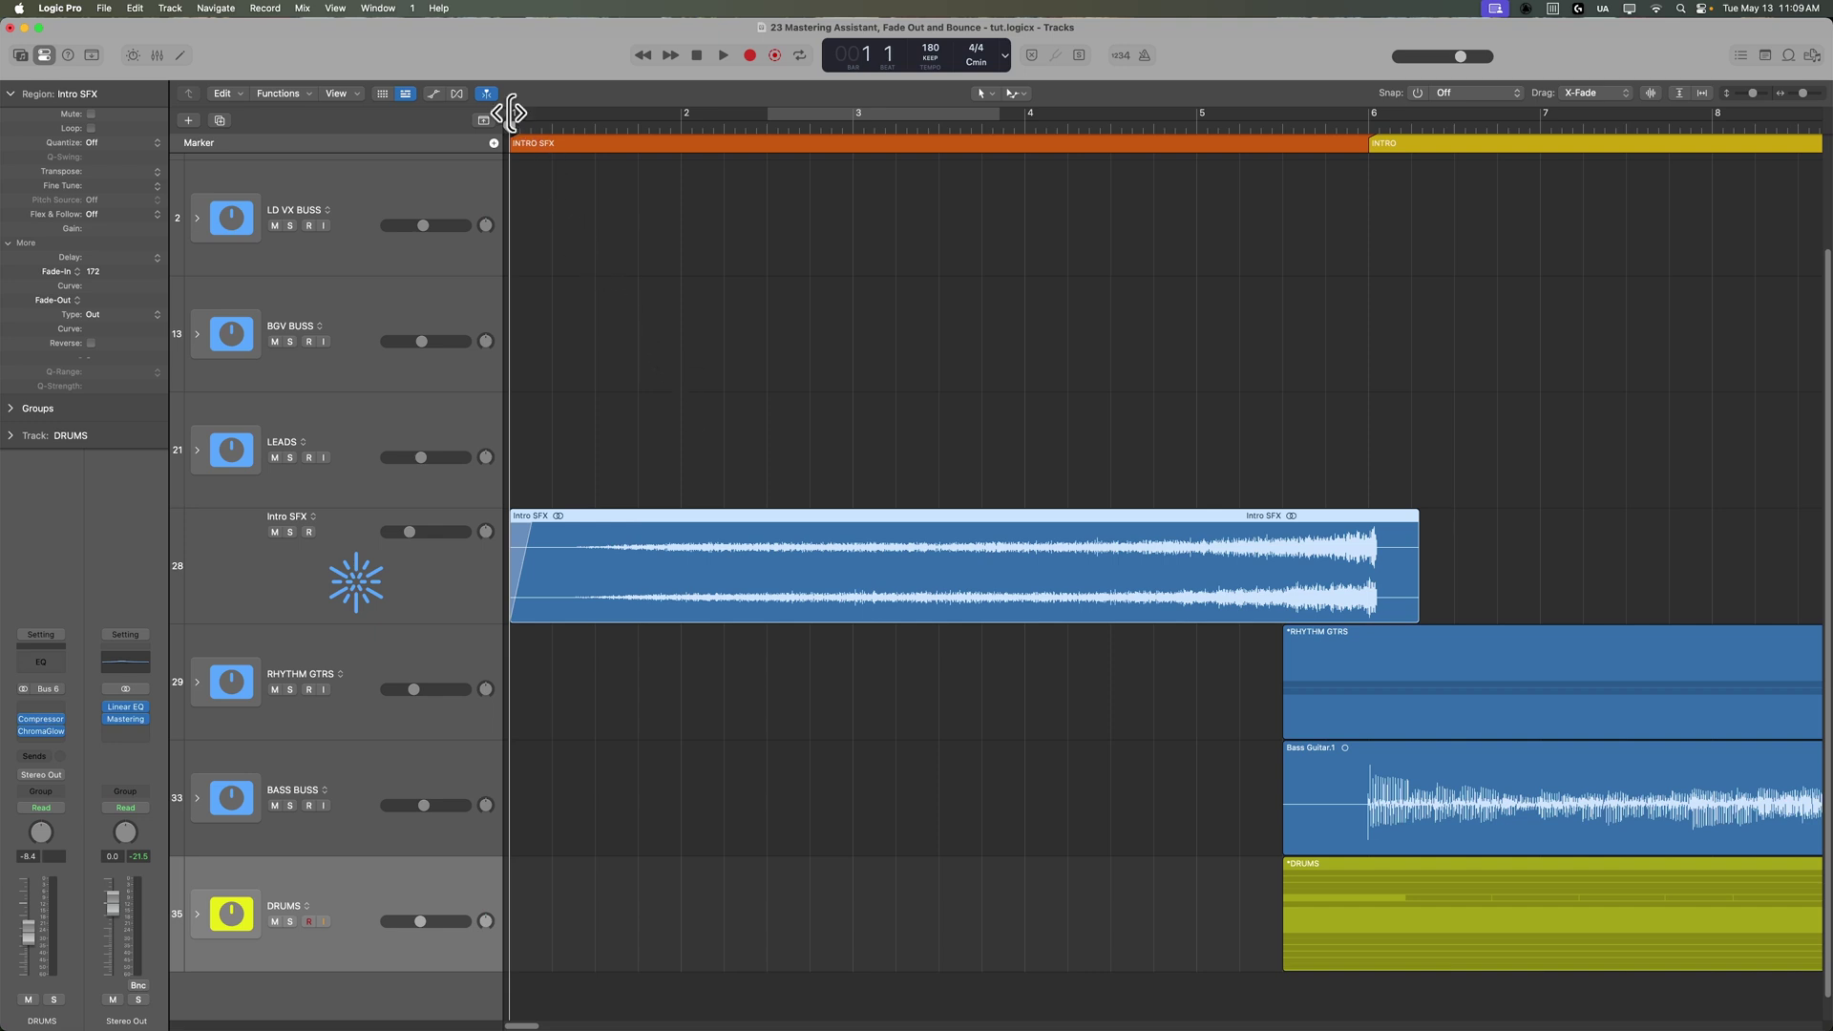
Step: Extend the project start to before bar 1 and set the cycle range to span all regions
left_click_drag(508, 113, 269, 138)
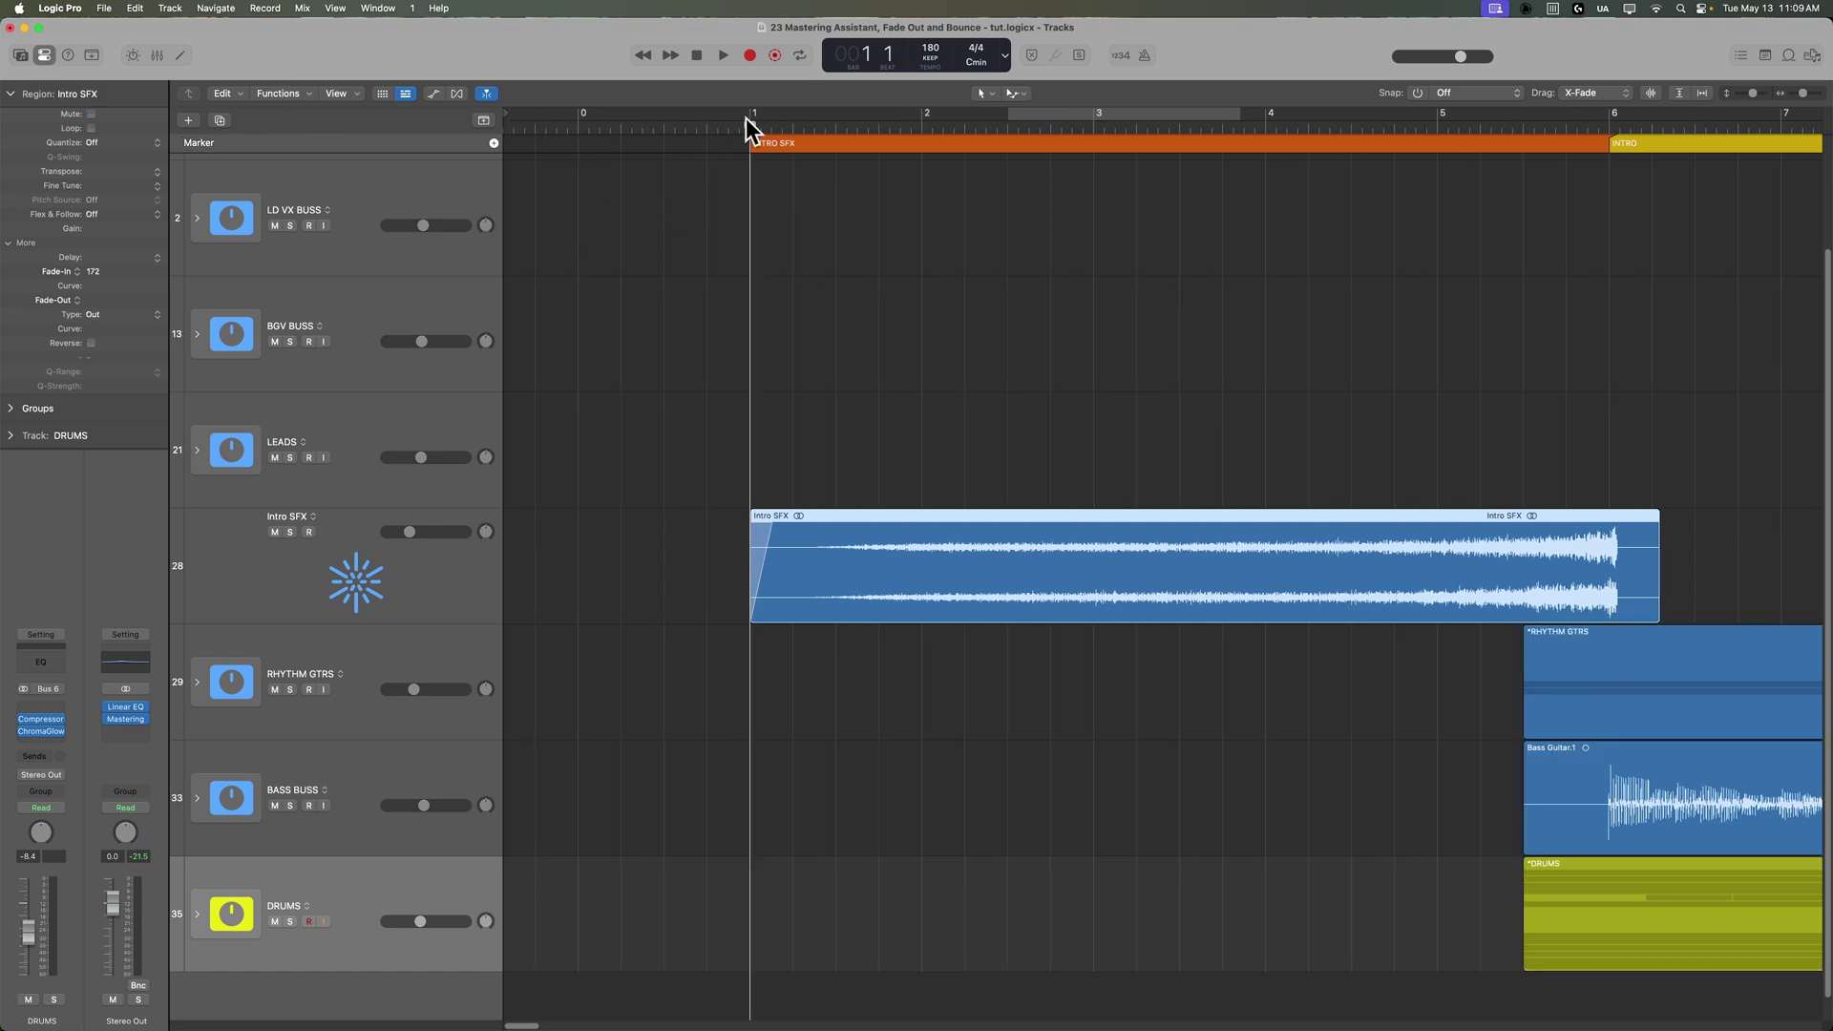
mouse_move(748, 128)
left_mouse_down()
mouse_move(712, 140)
mouse_move(740, 141)
left_mouse_up()
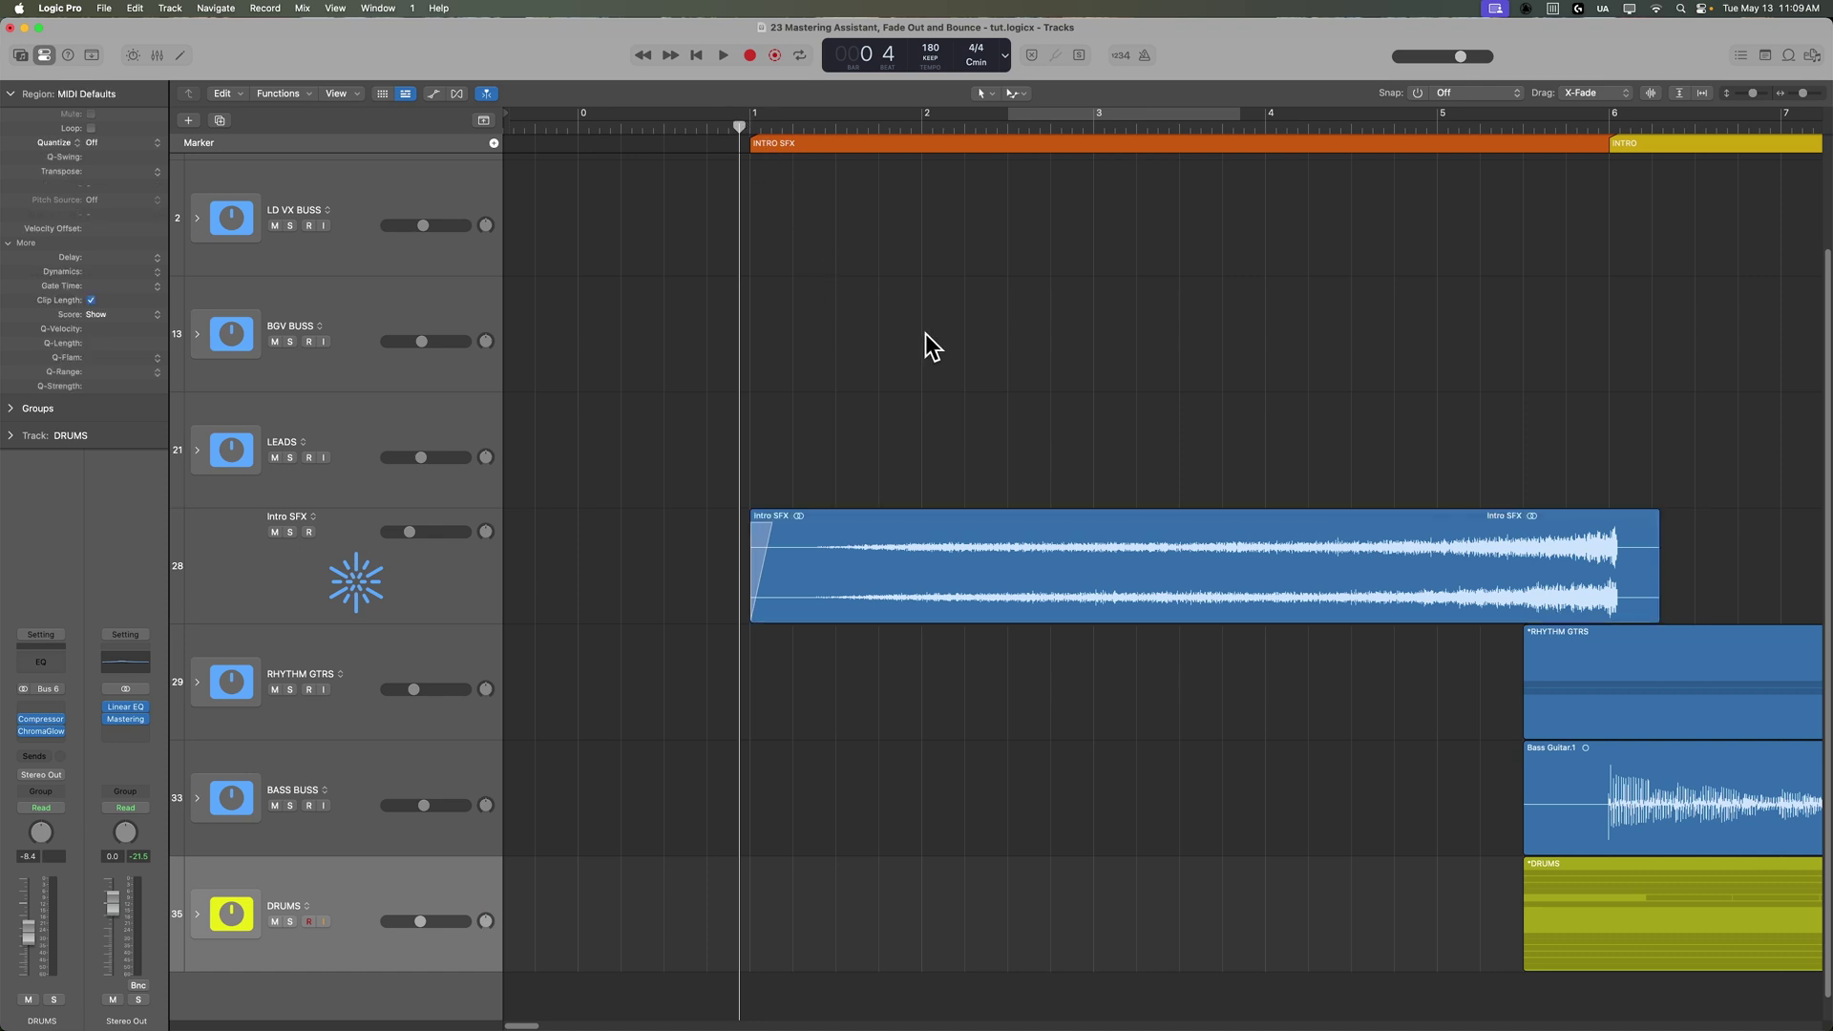
key("super+a")
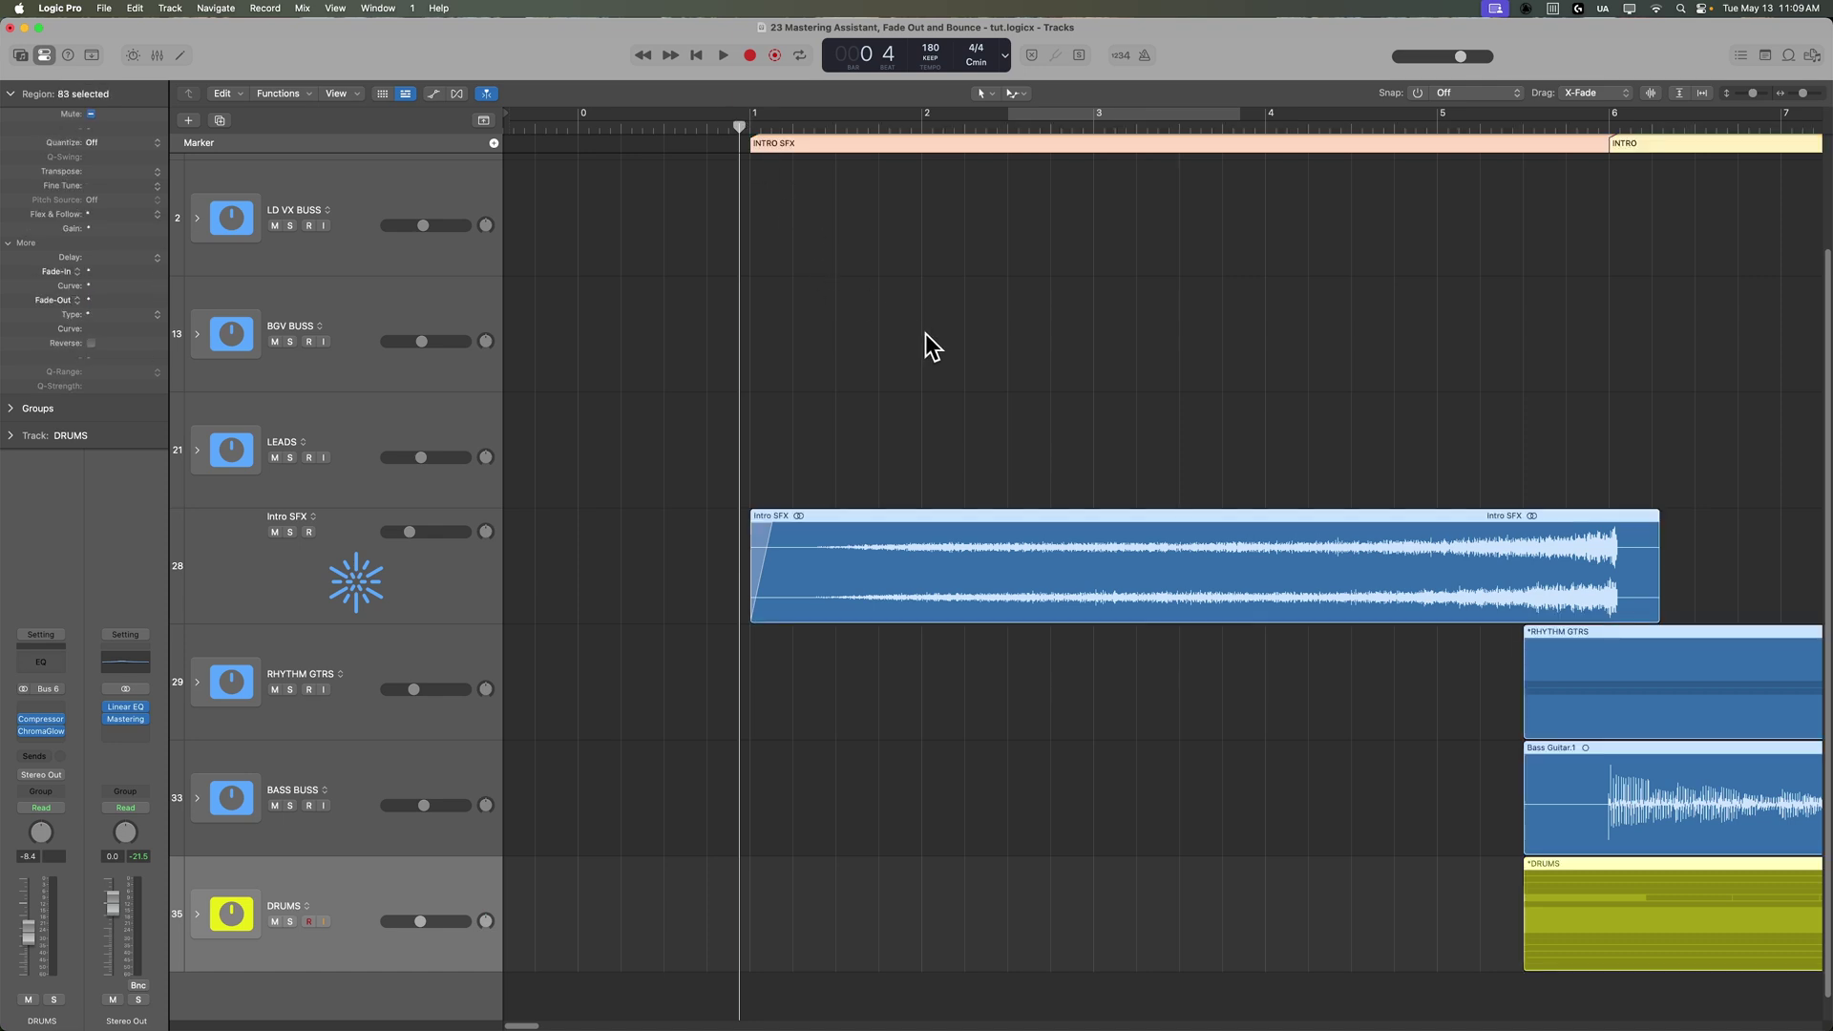
key("super+u")
left_click(925, 334)
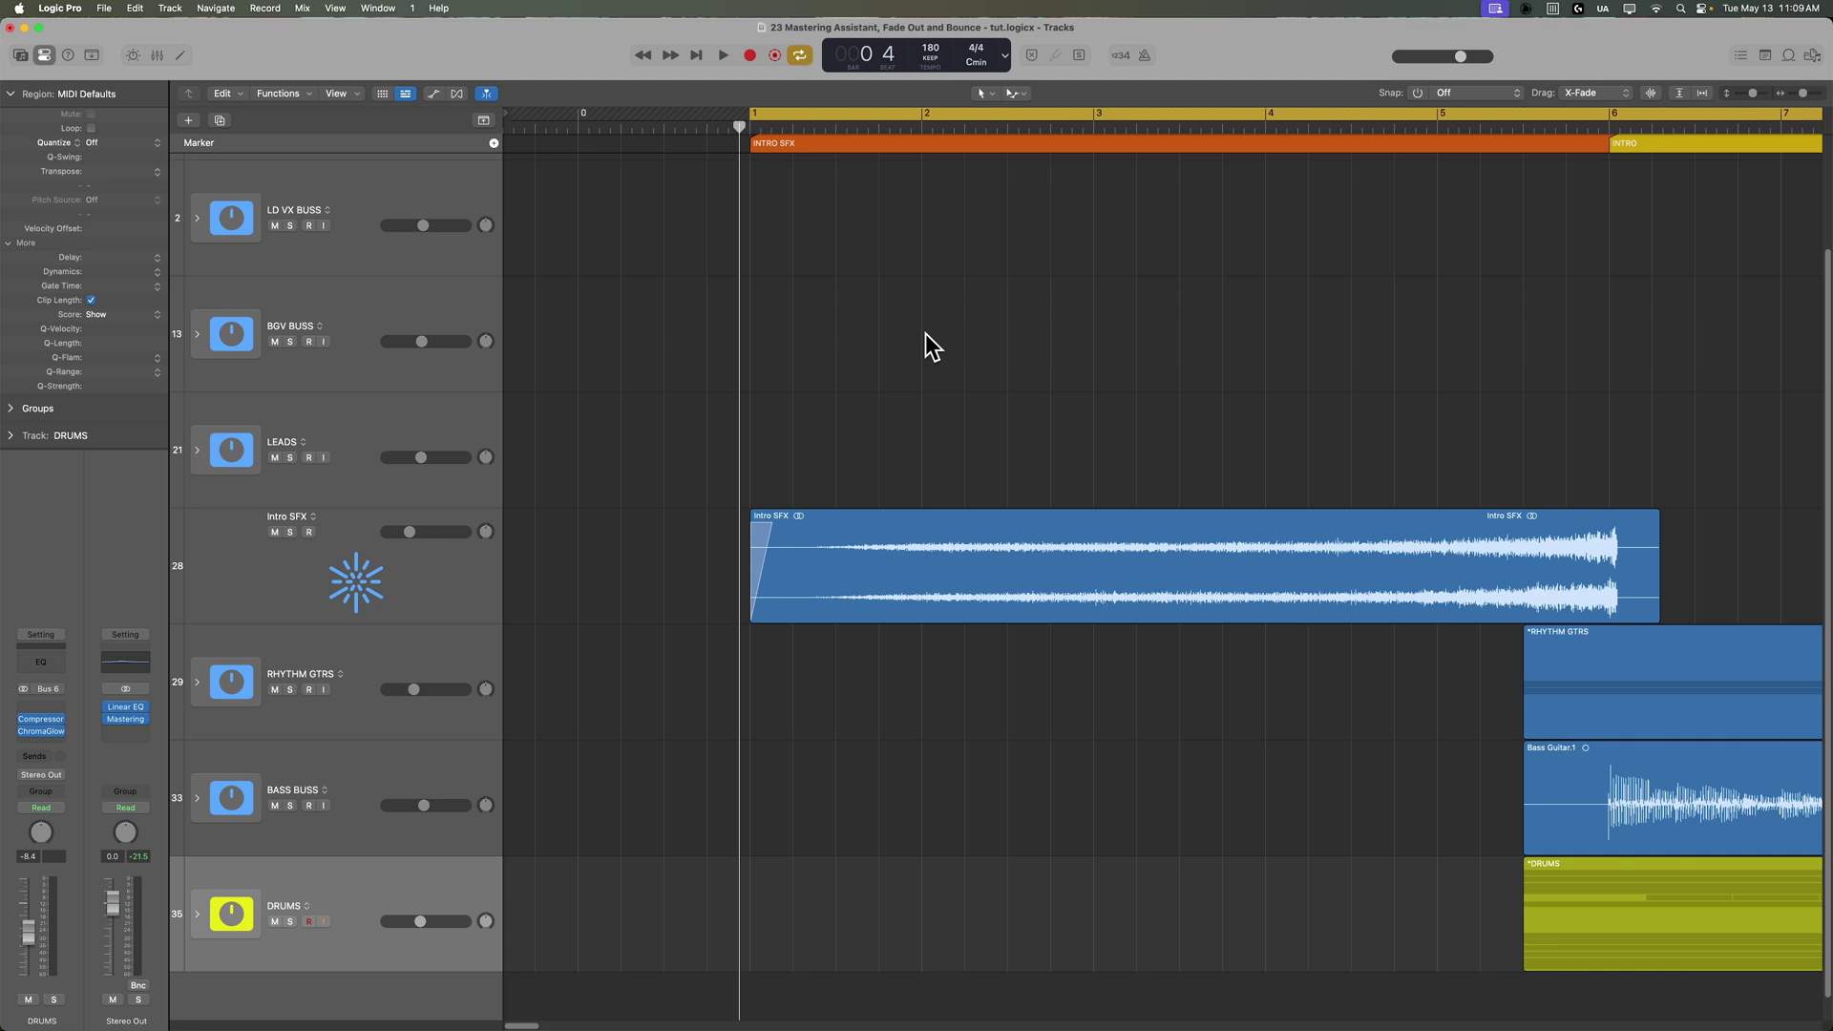
Step: Extend the start of the cycle range to slightly before bar 1, then park the playhead at about bar 3
left_click(670, 129)
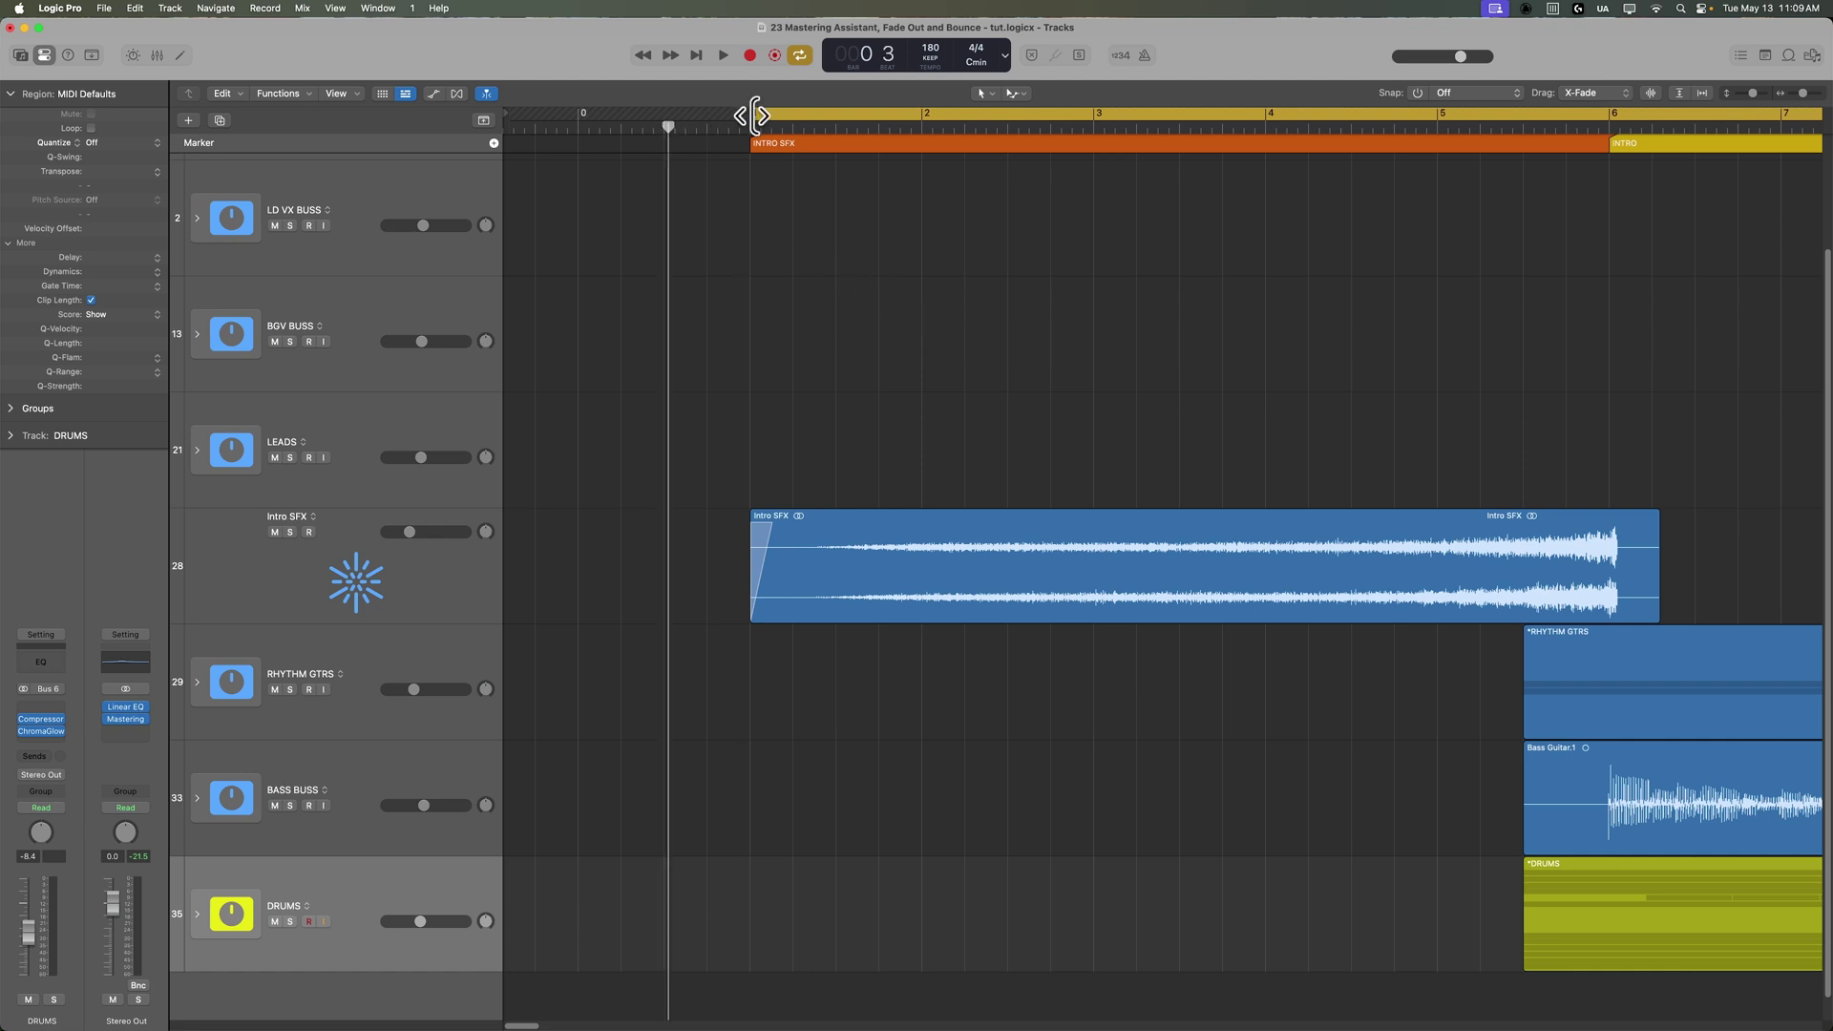
left_click_drag(755, 116, 746, 115)
left_click(1608, 125)
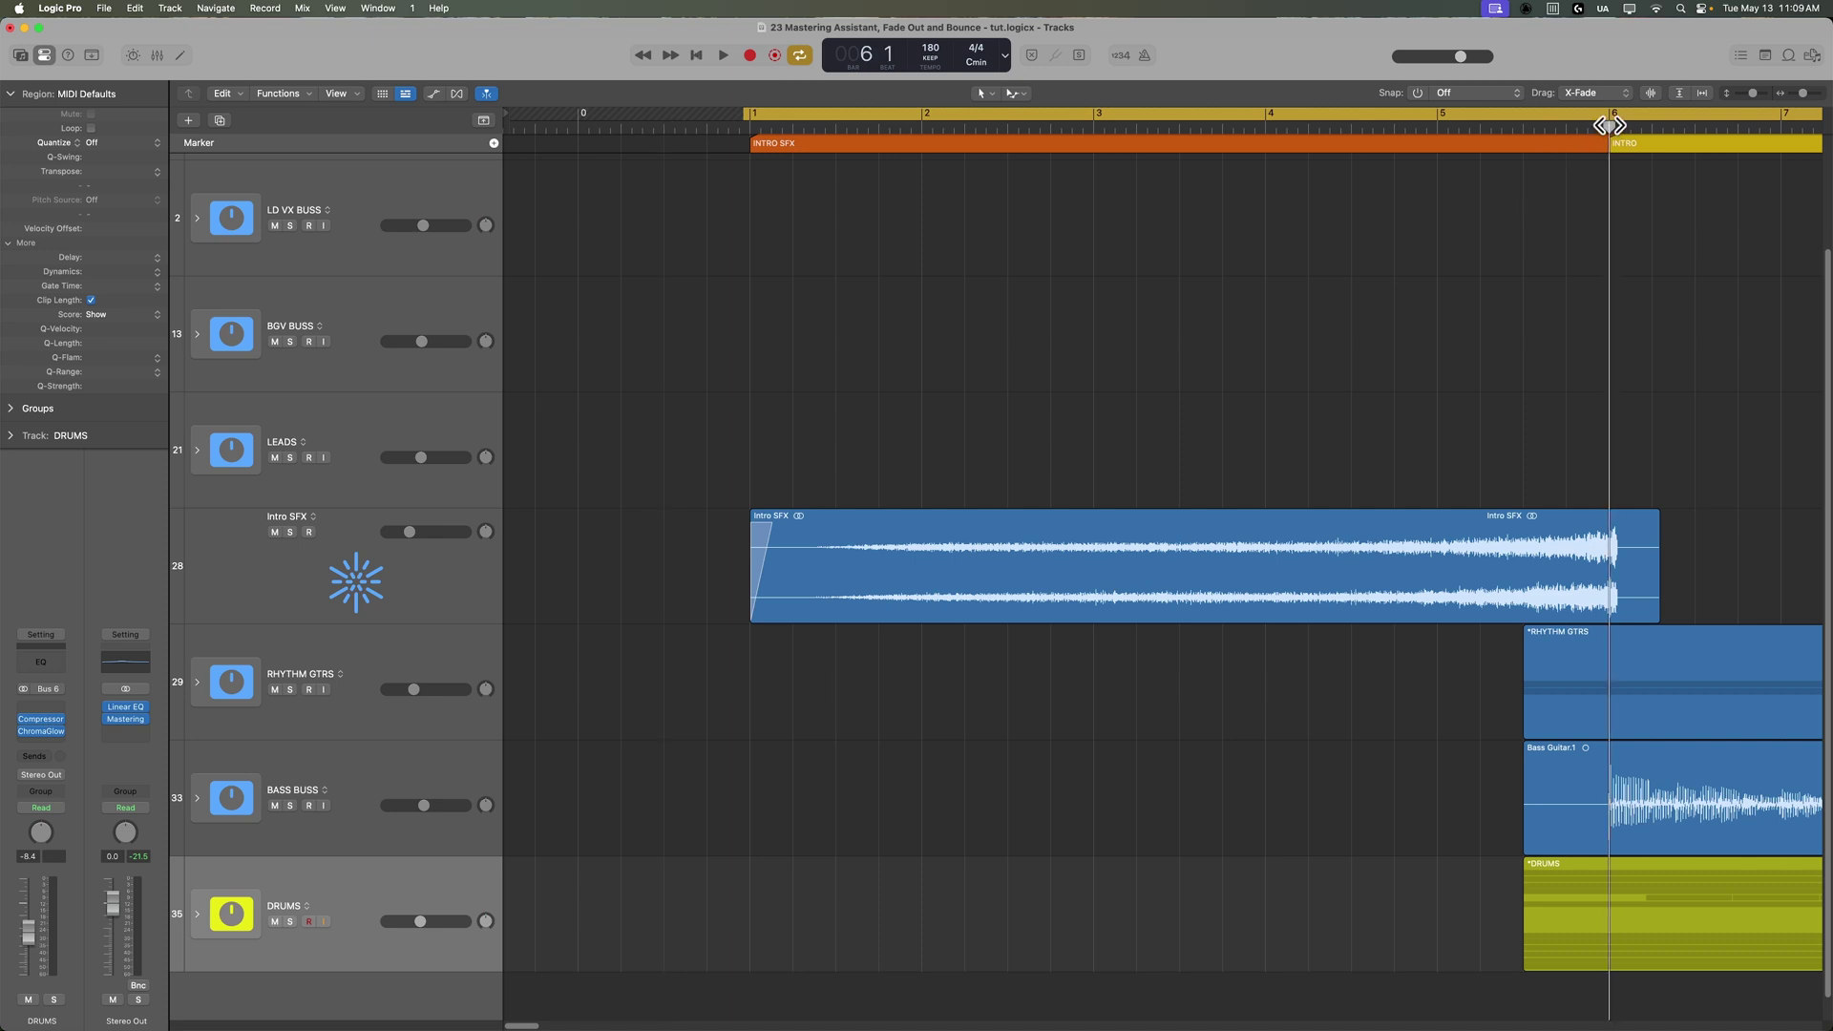
left_click_drag(1608, 125, 1158, 325)
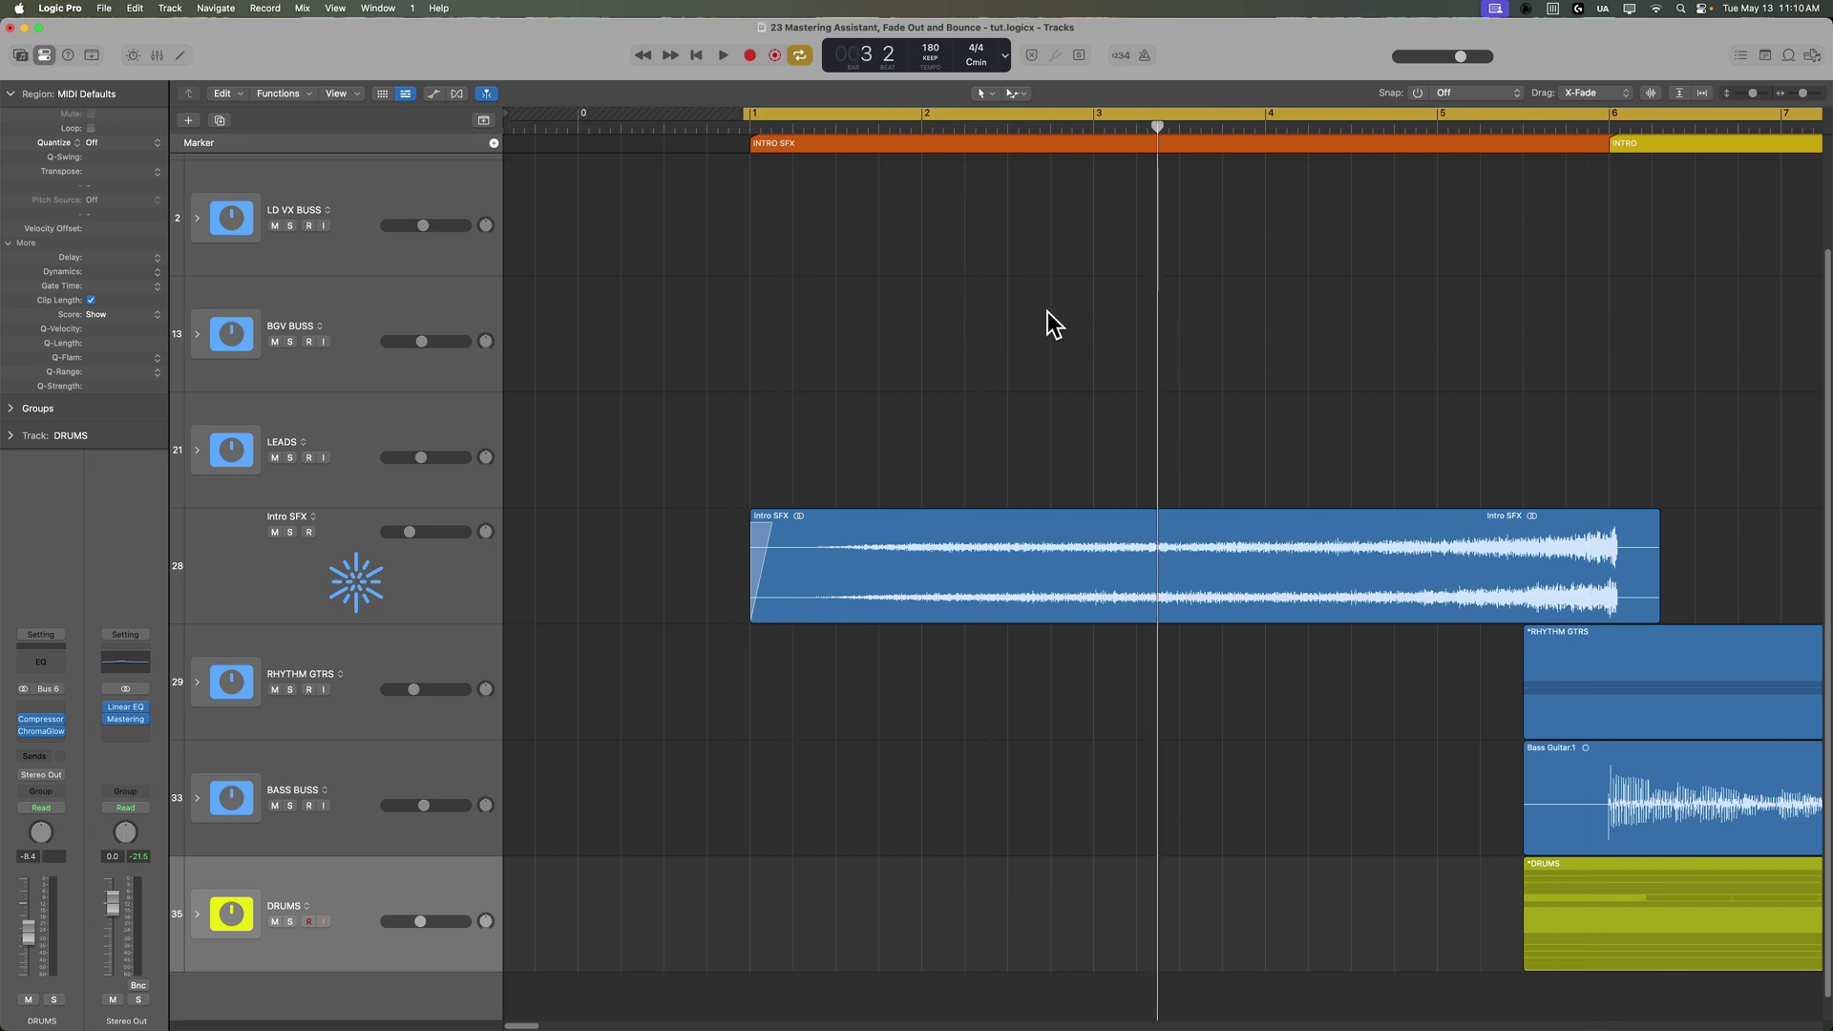
Step: Show track automation at the song's ending and examine where the Master fade-out starts and finishes
key("z")
left_click(1762, 127)
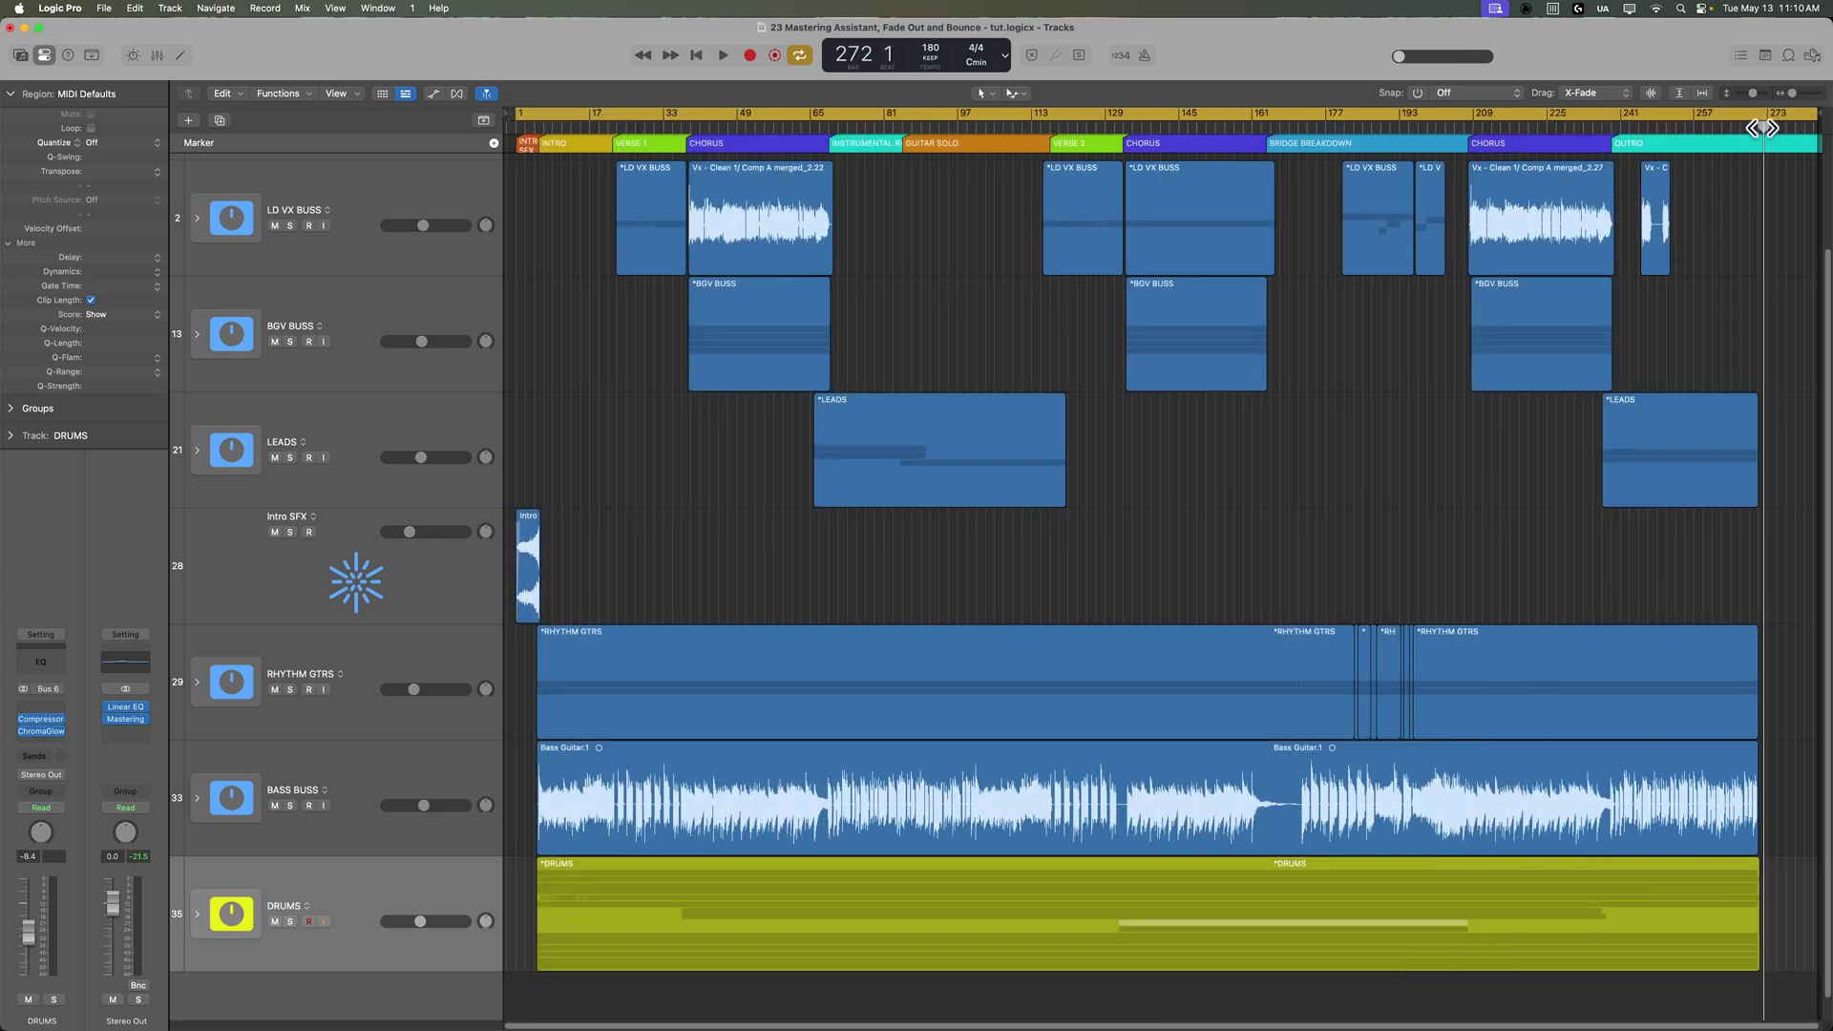
scroll(1763, 128, "up", 8)
key("a")
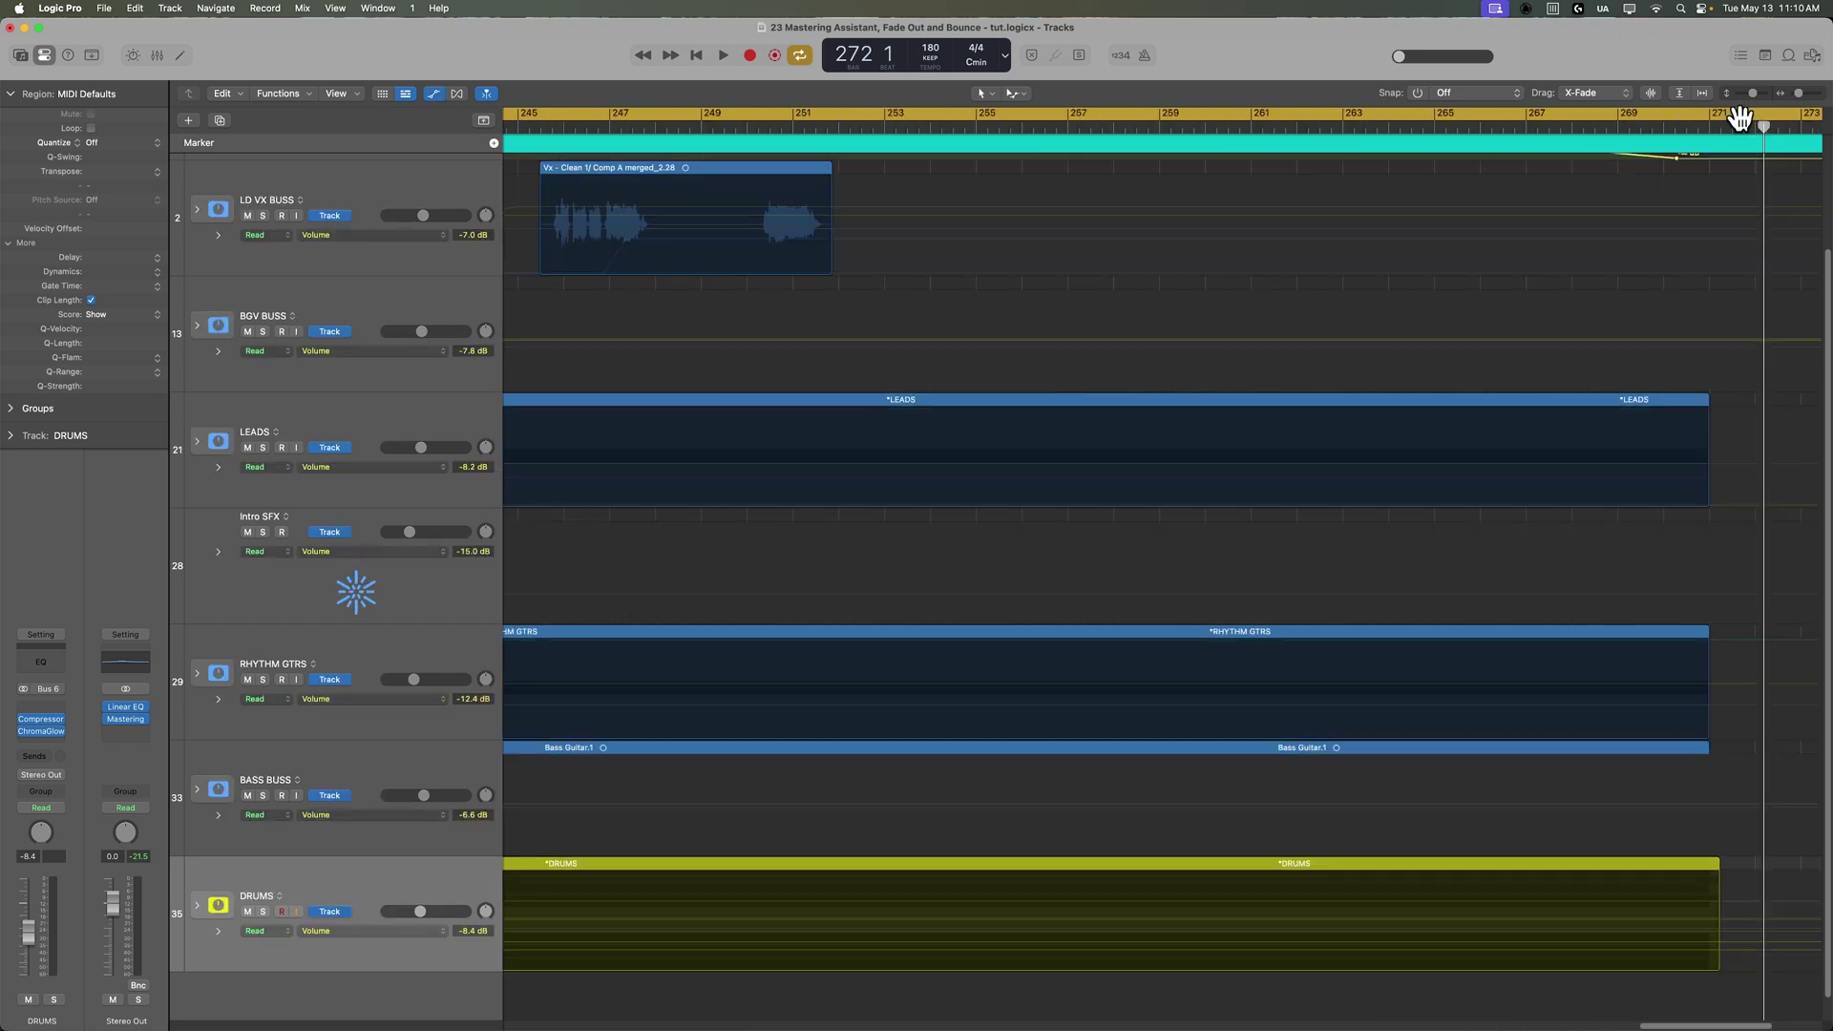
scroll(1728, 258, "up", 3)
left_click(1074, 128)
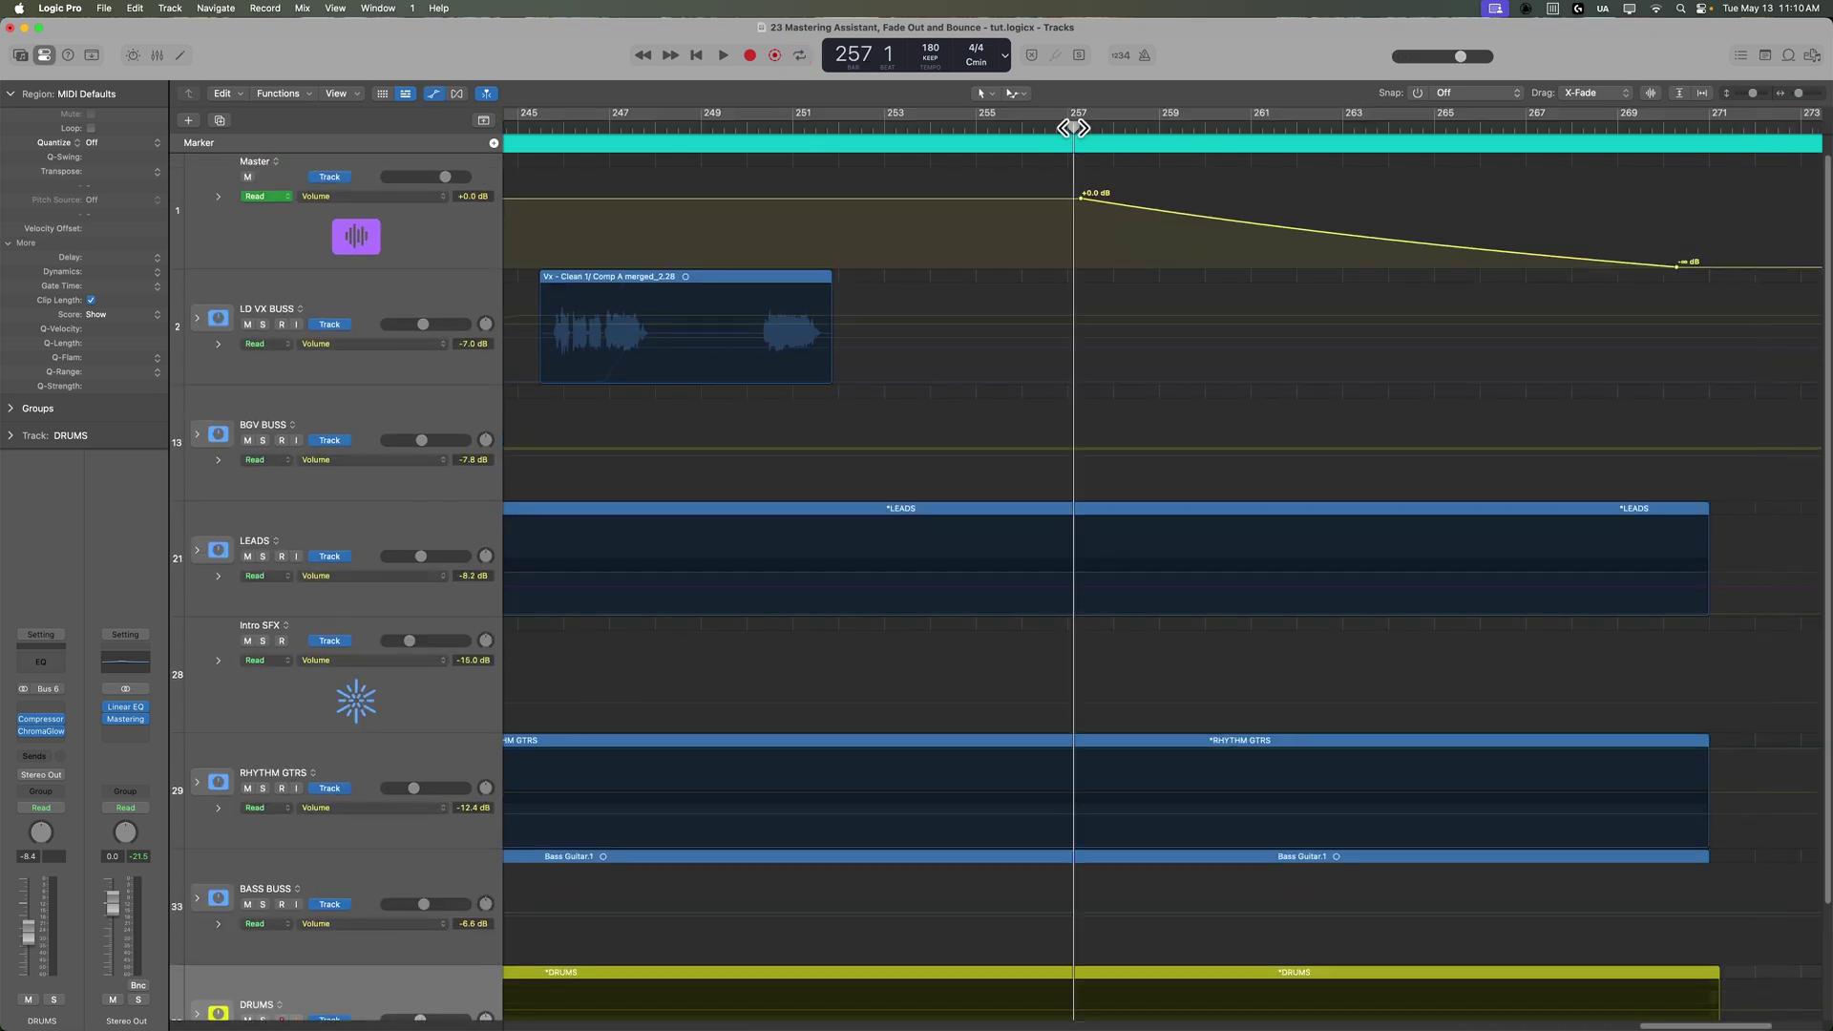
left_click_drag(1637, 128, 1677, 134)
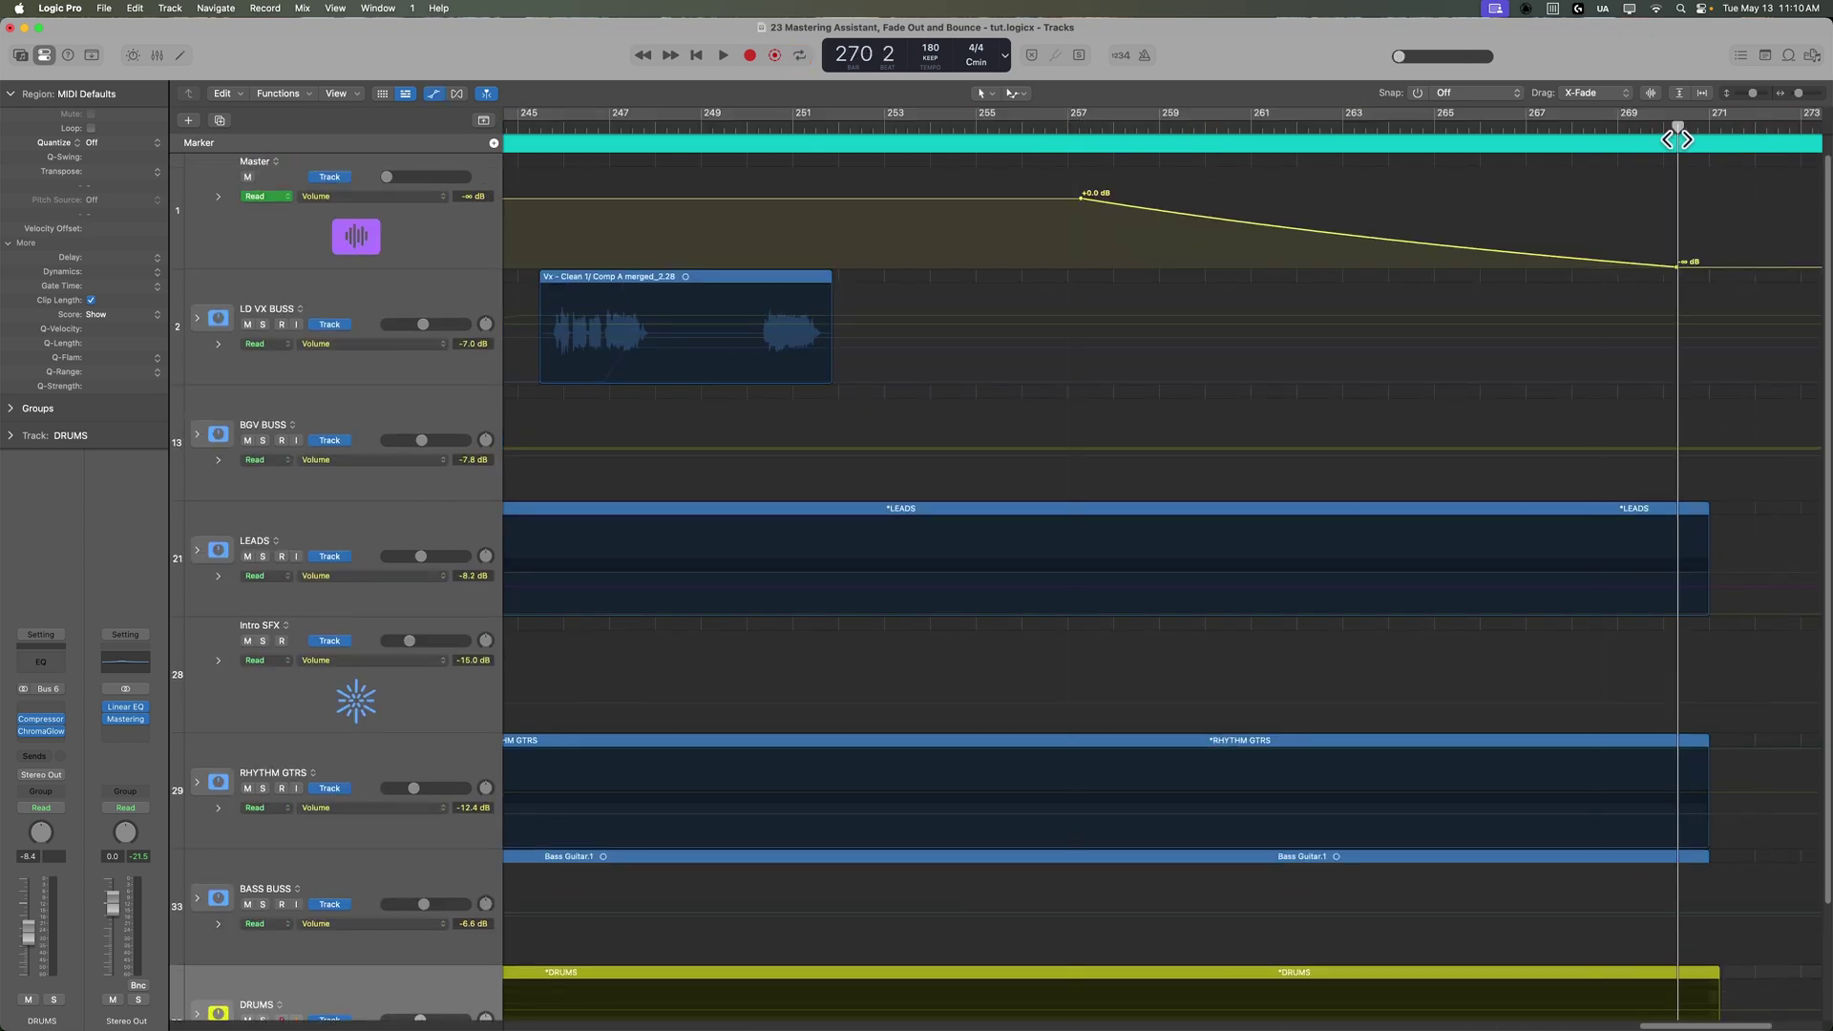
scroll(1548, 326, "right", 5)
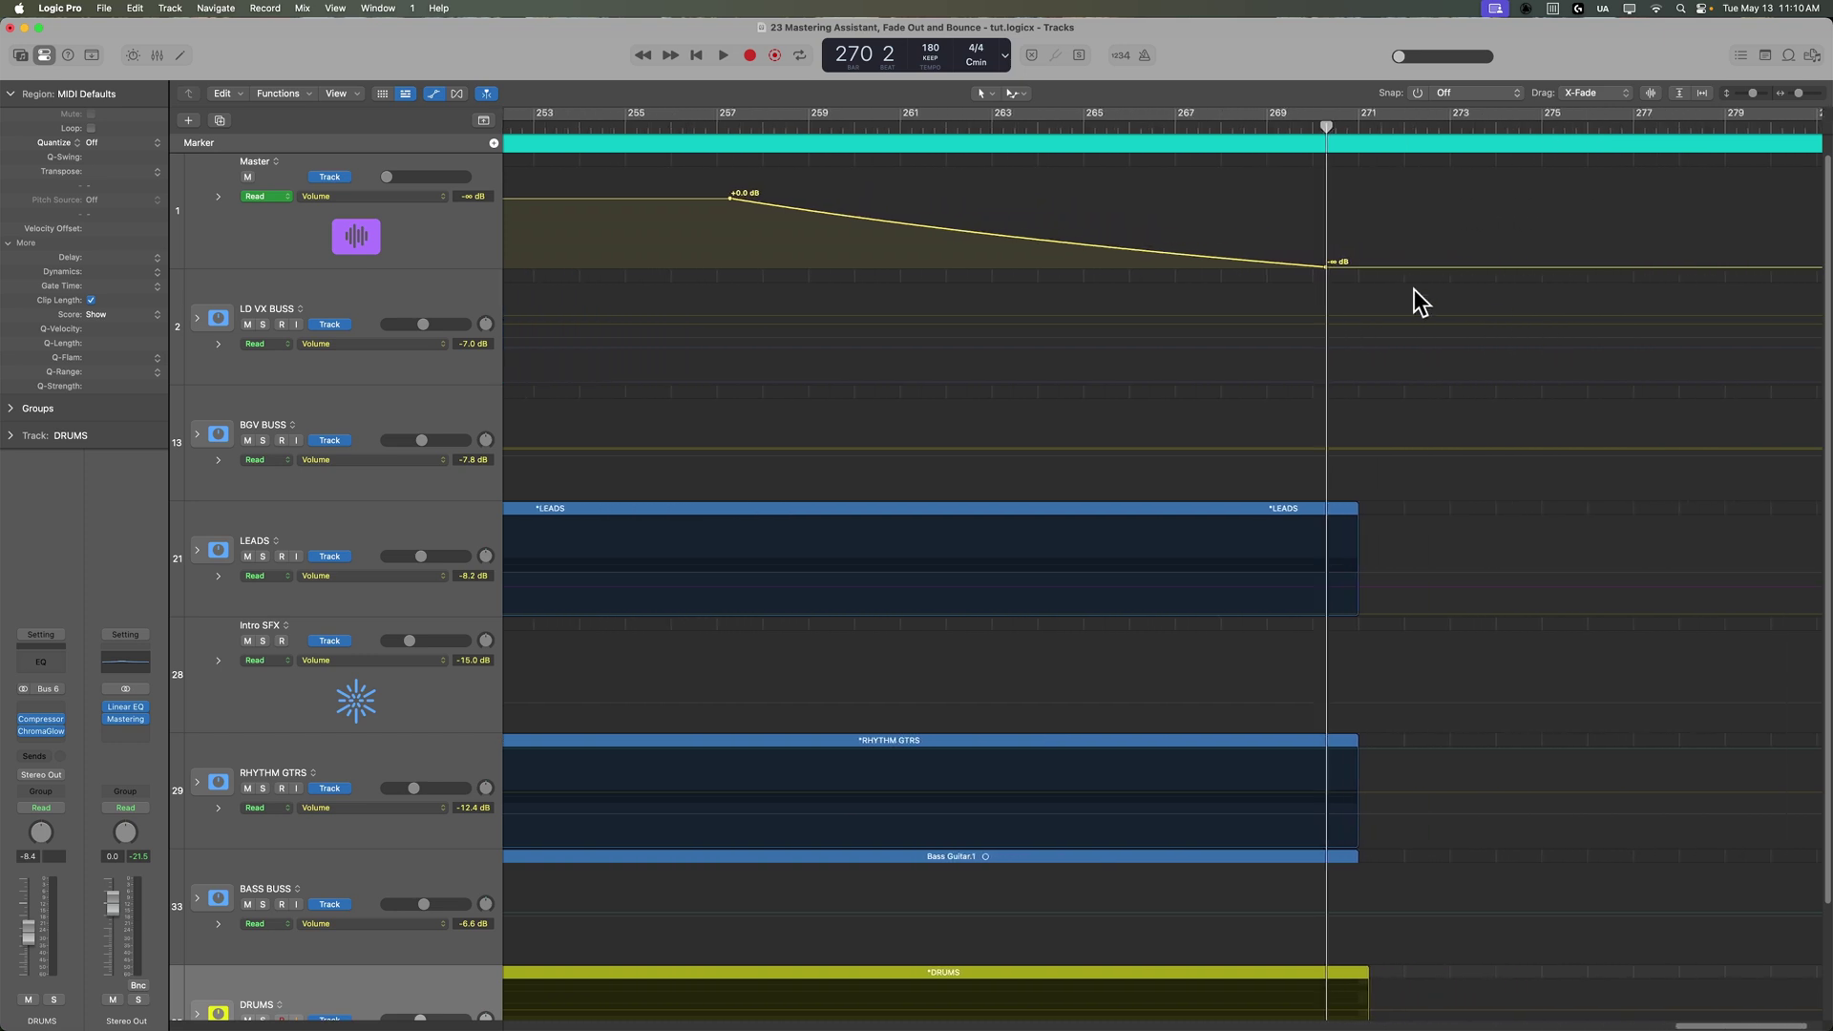
Step: Play the outro from about bar 266 past the end of the Master fade-out and stop near bar 271
left_click_drag(735, 128, 1154, 134)
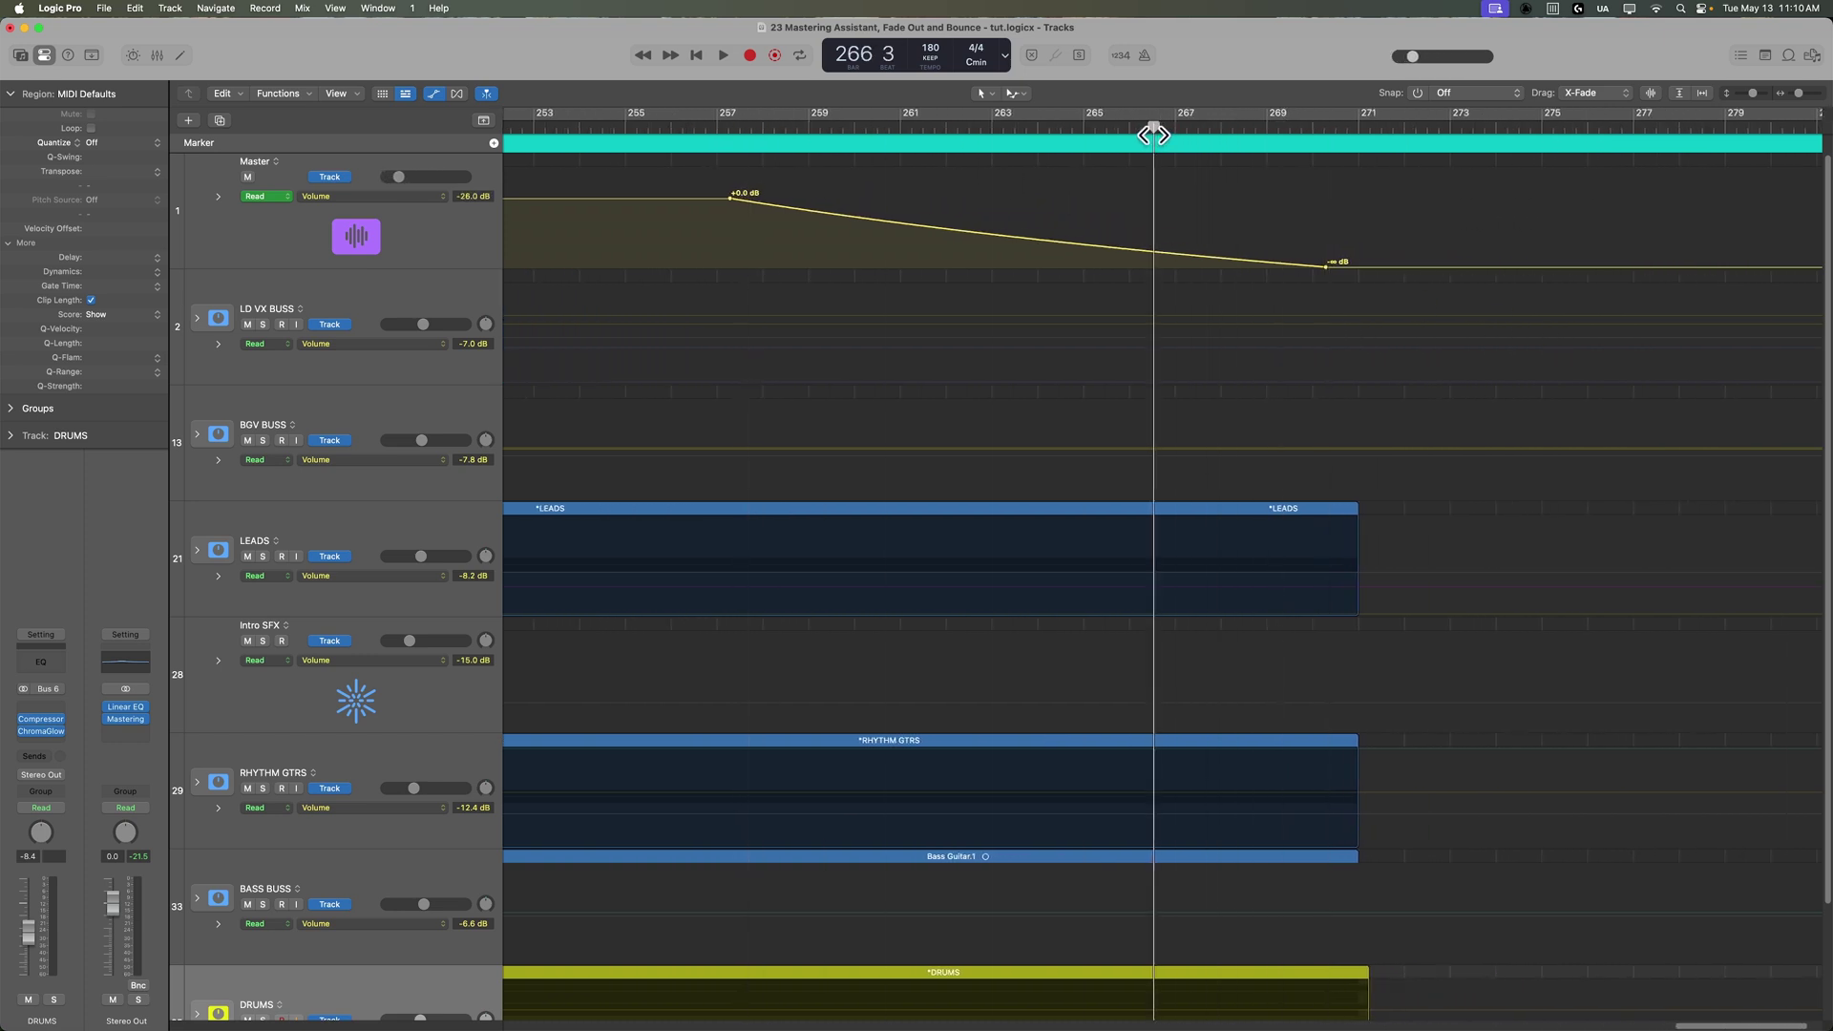
key("space")
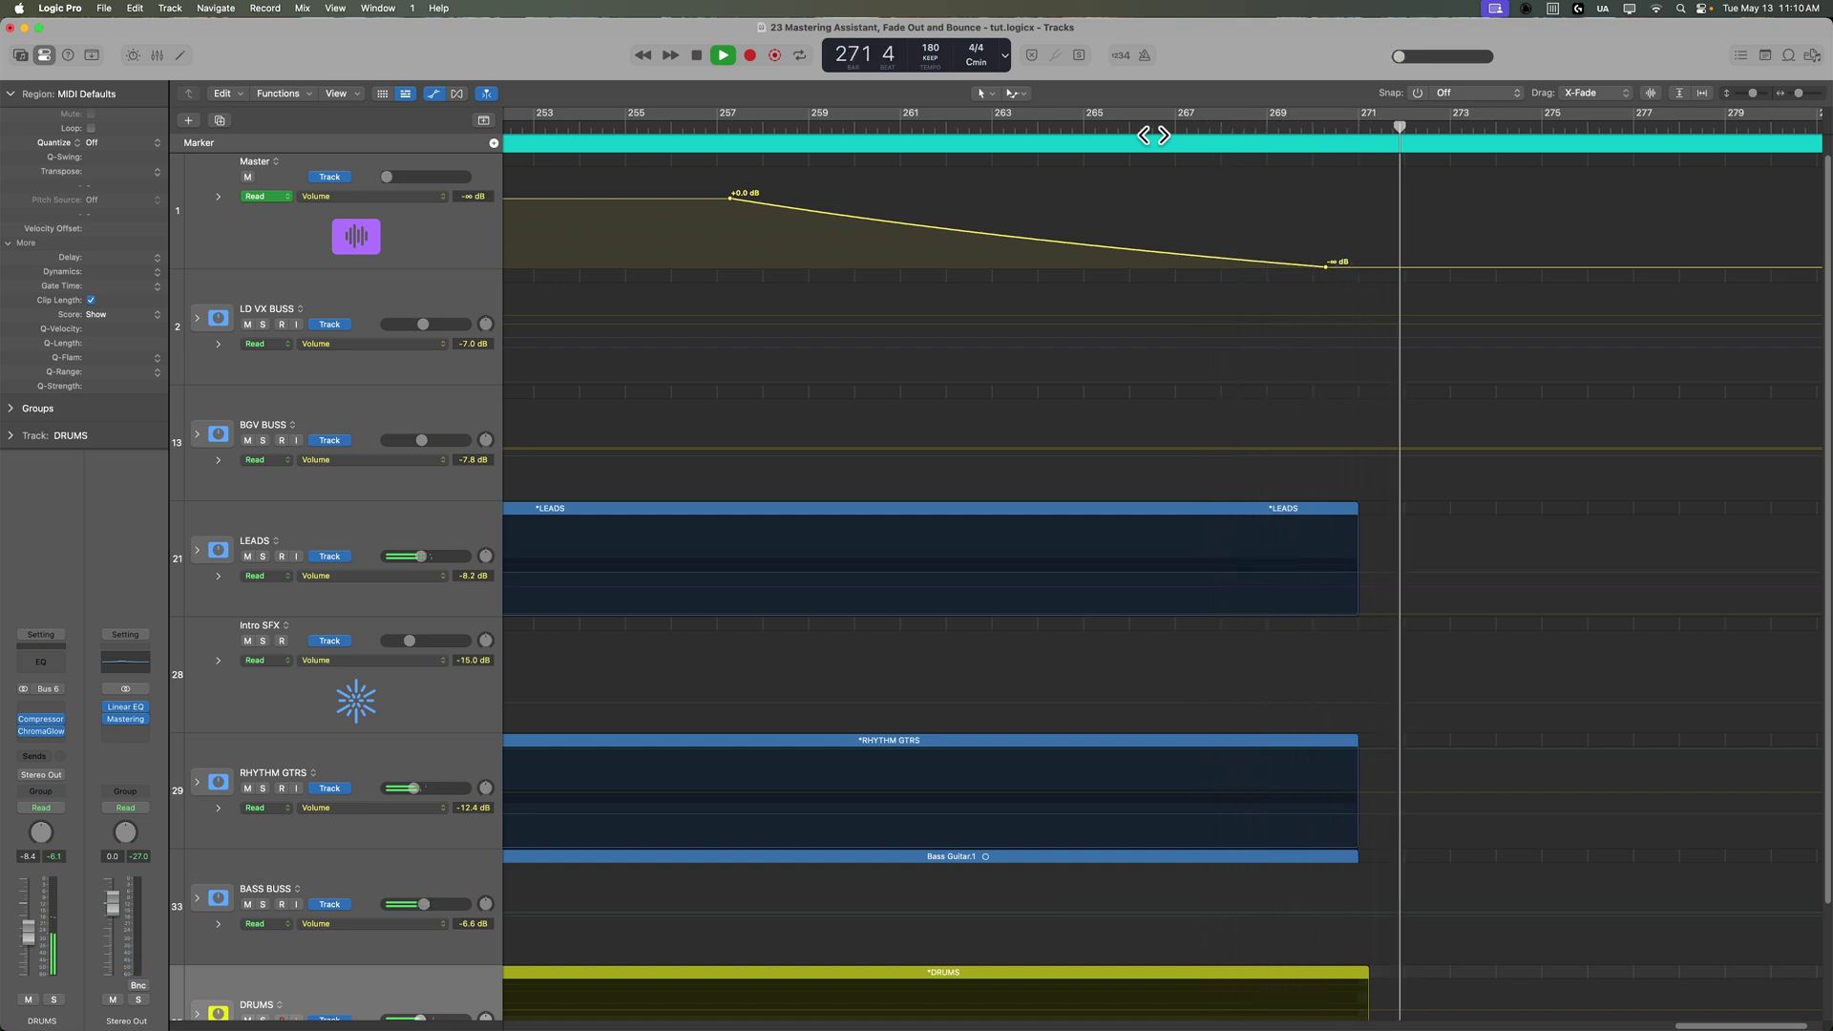
key("space")
key("a")
key("a")
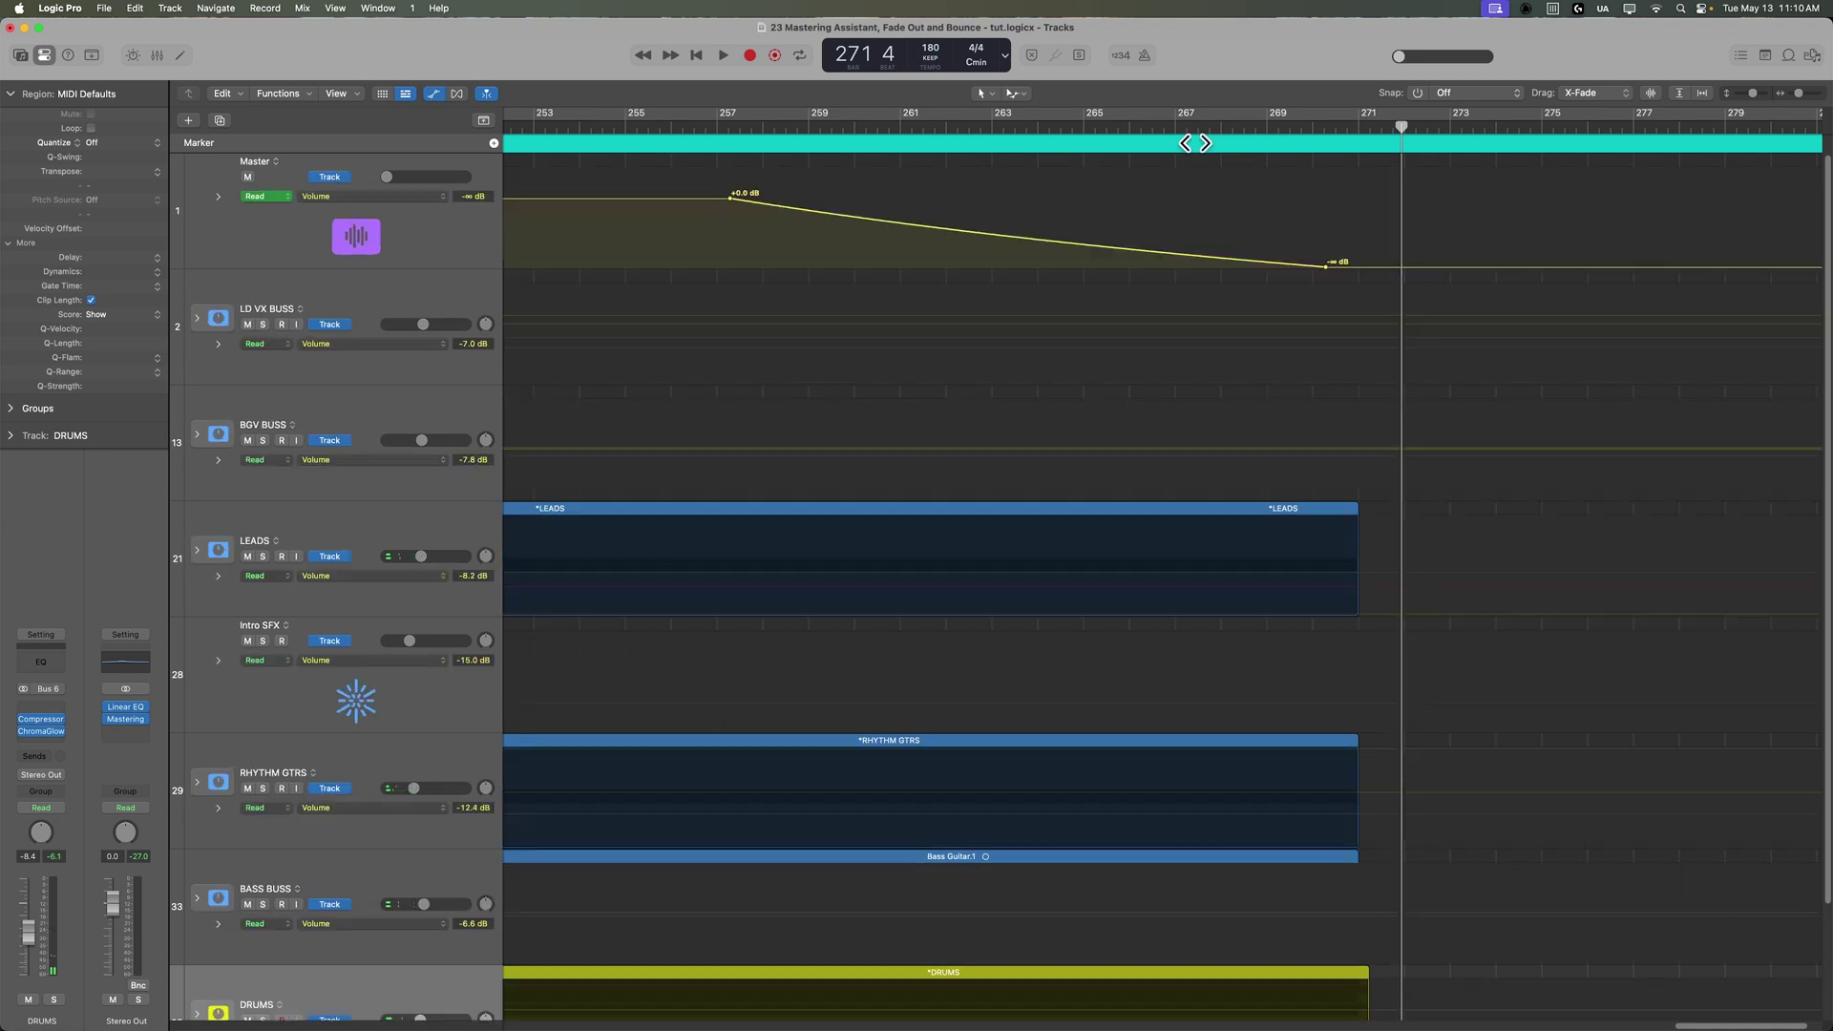
Step: Turn on cycle mode and shorten the end of the cycle range to the playhead near the end of bar 271
key("c")
scroll(1673, 246, "right", 3)
scroll(1673, 246, "down", 3)
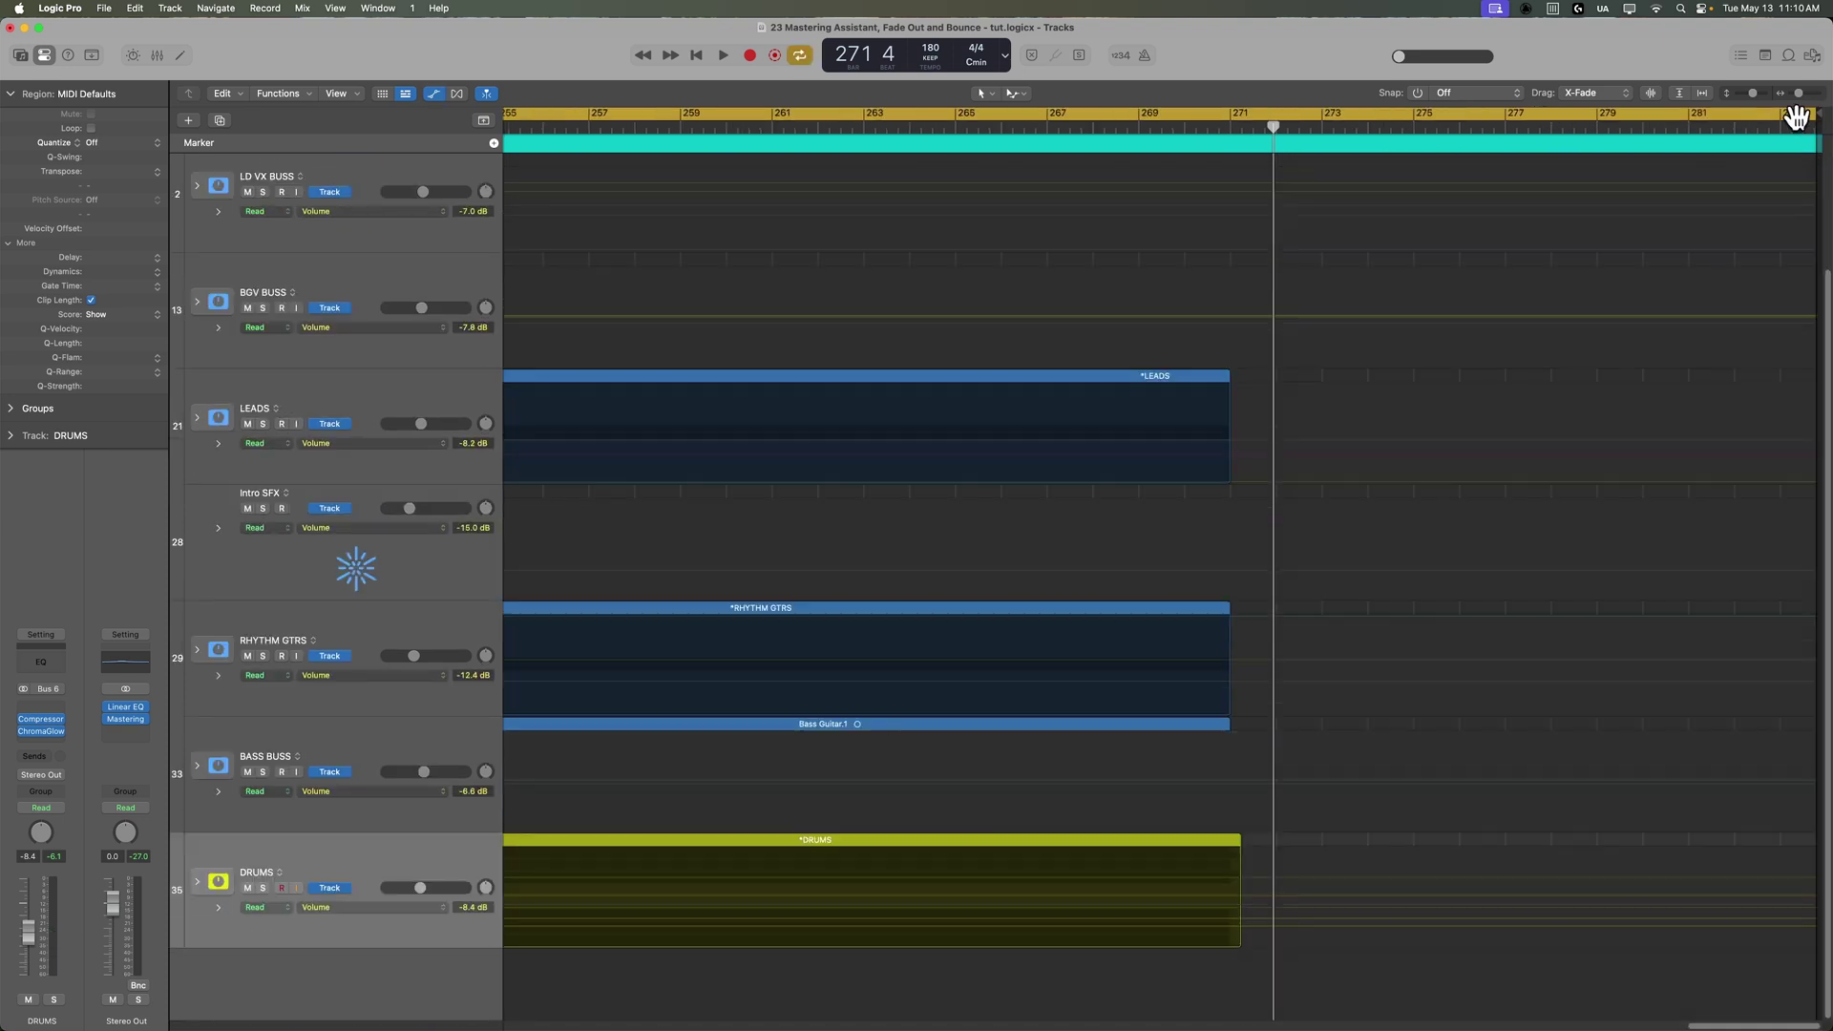
left_click_drag(1815, 116, 1276, 167)
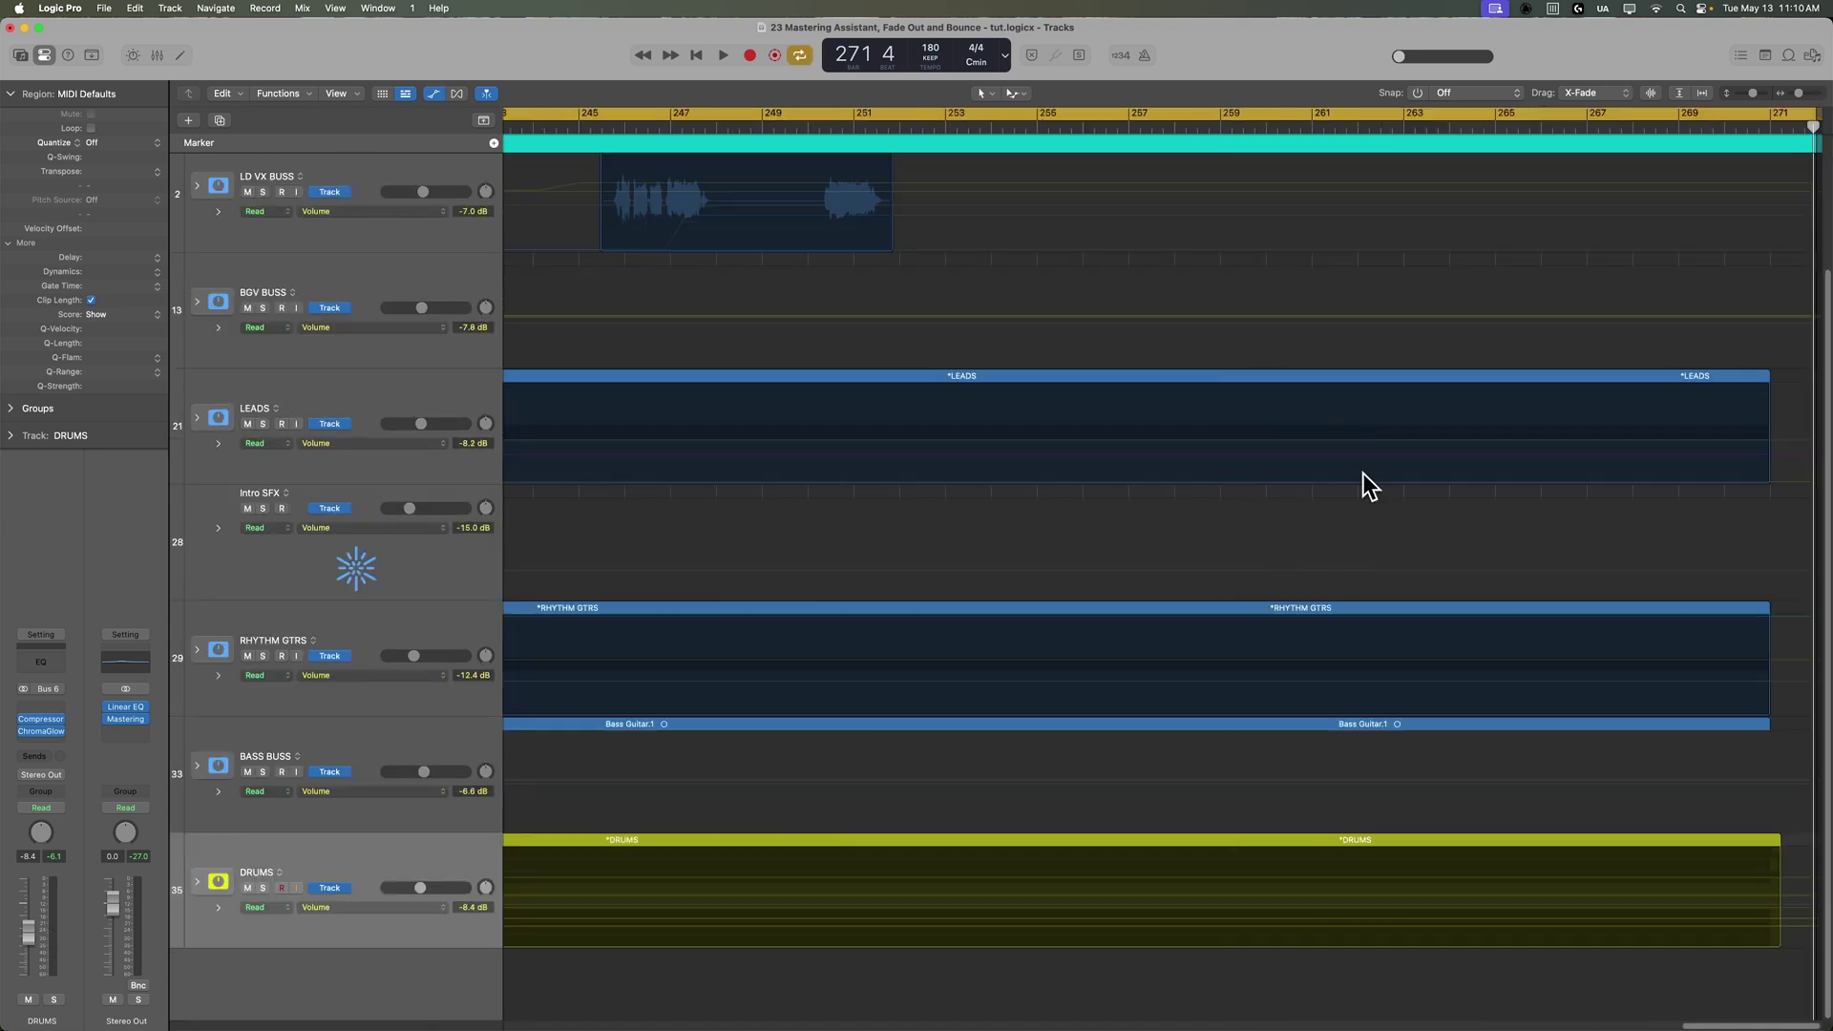
Step: Open the bounce settings for the full song and choose WAVE as the PCM file type
scroll(1491, 340, "up", 3)
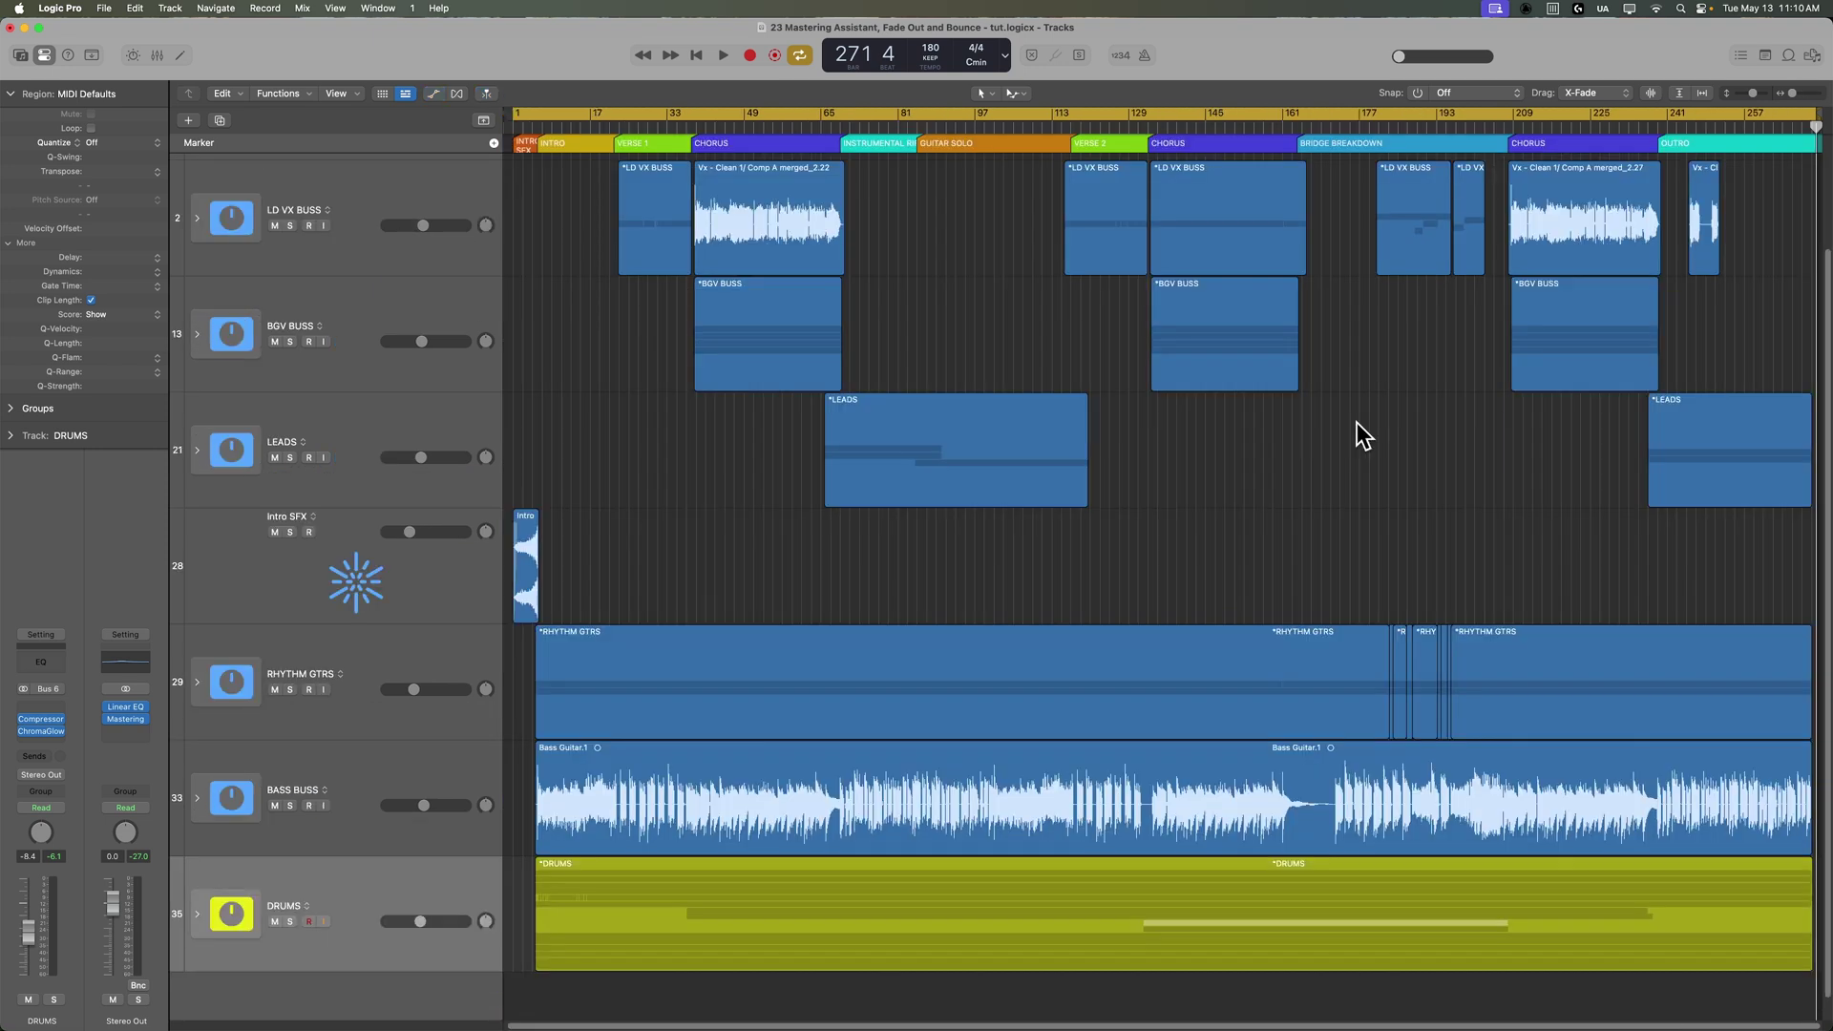
key("super+b")
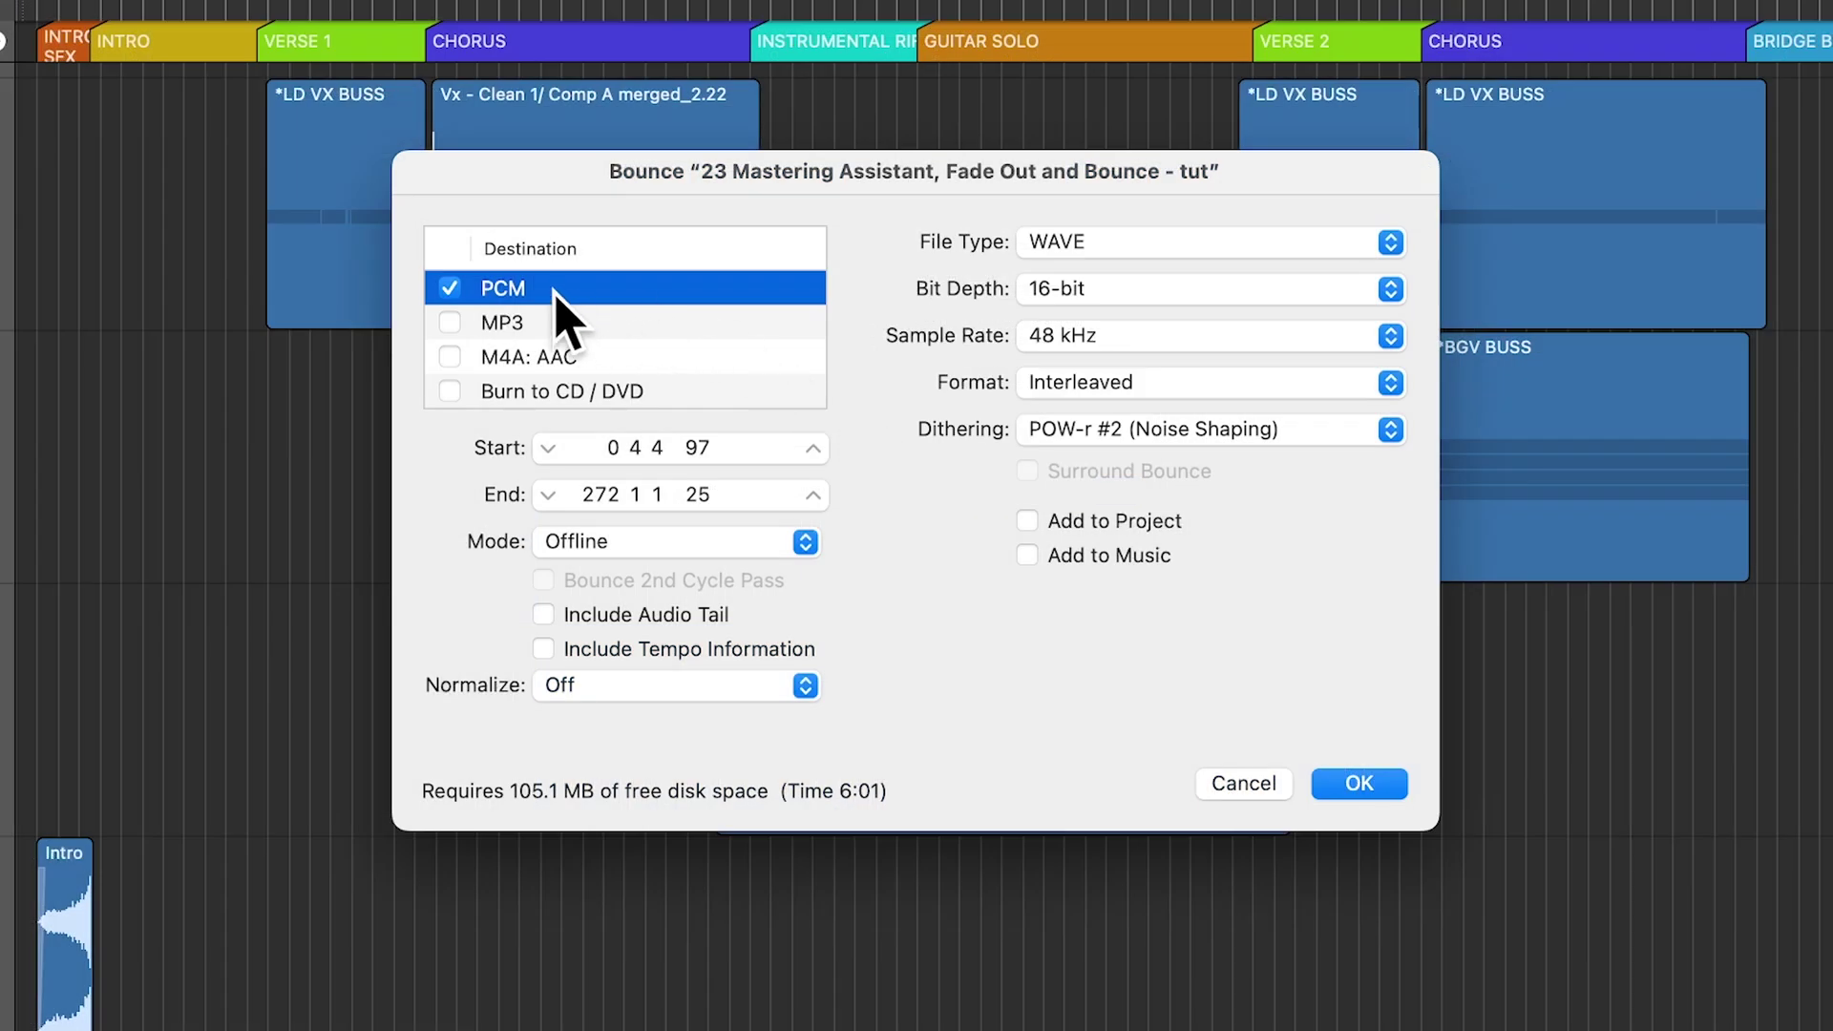
left_click(1168, 244)
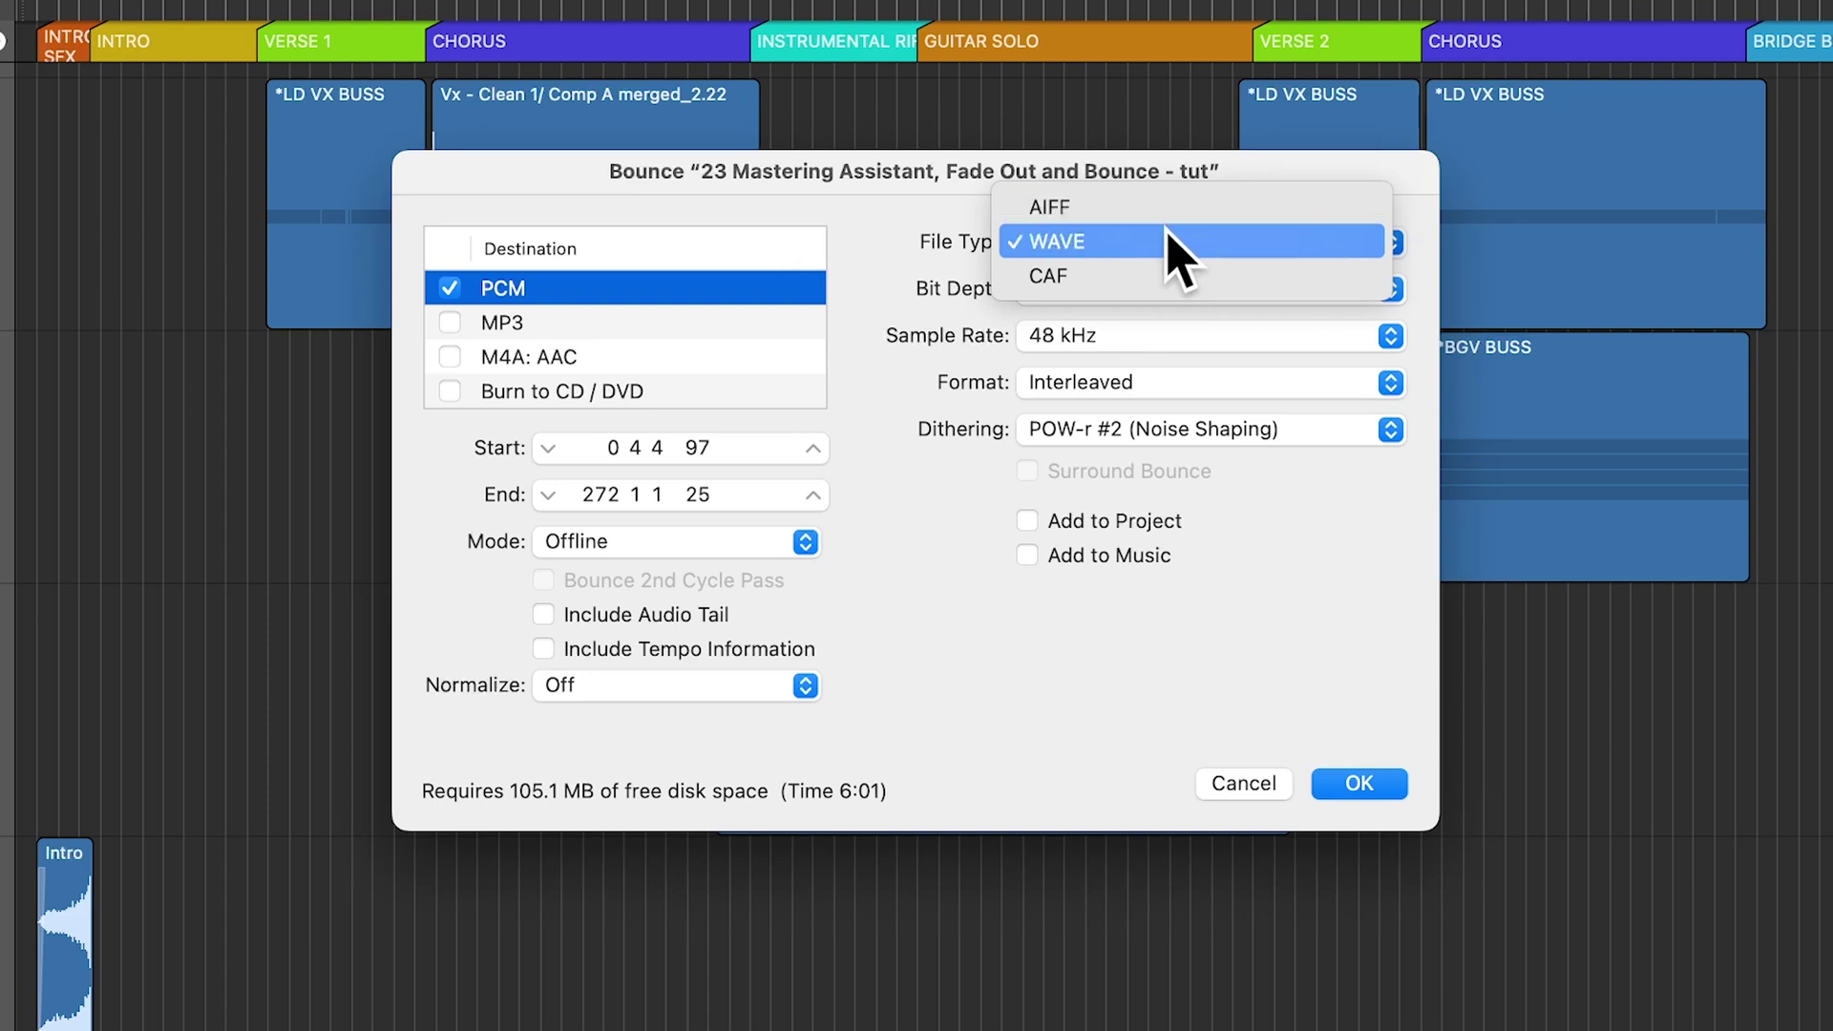
left_click(1146, 239)
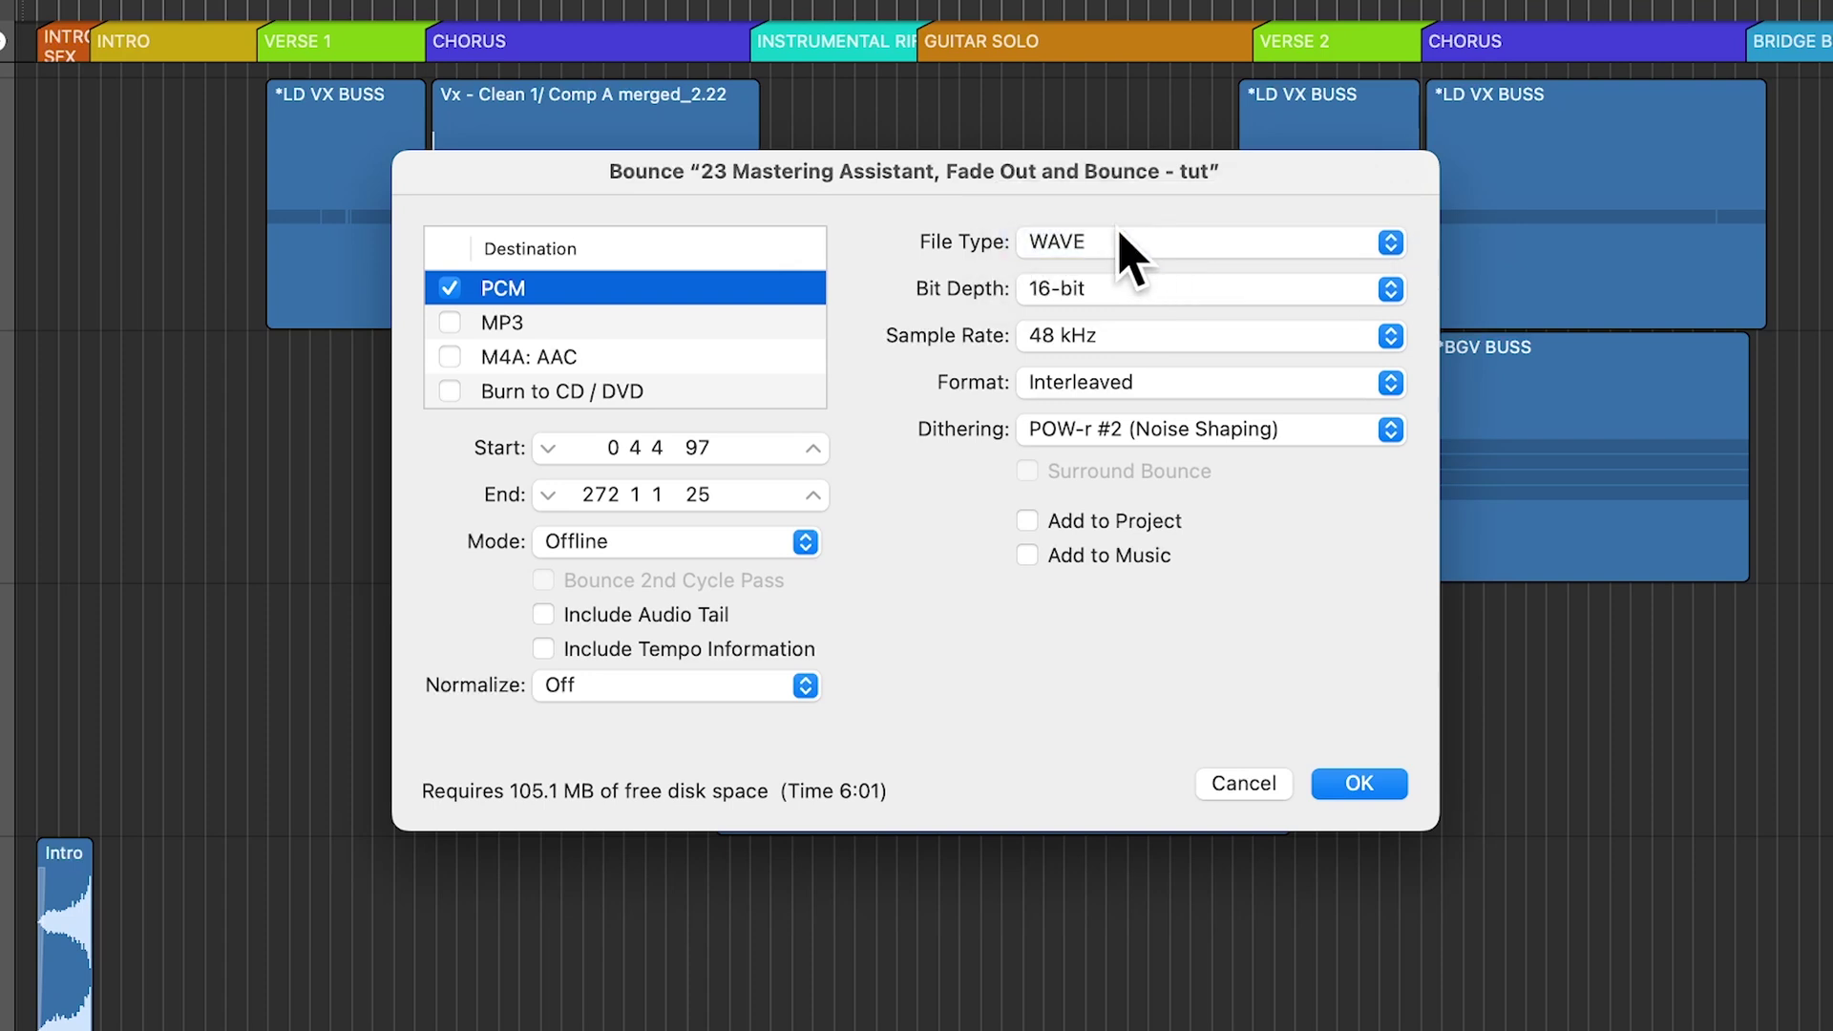
Step: Examine the bounce options for MP3, M4A: AAC and Burn to CD / DVD, and return to the PCM settings
left_click(747, 323)
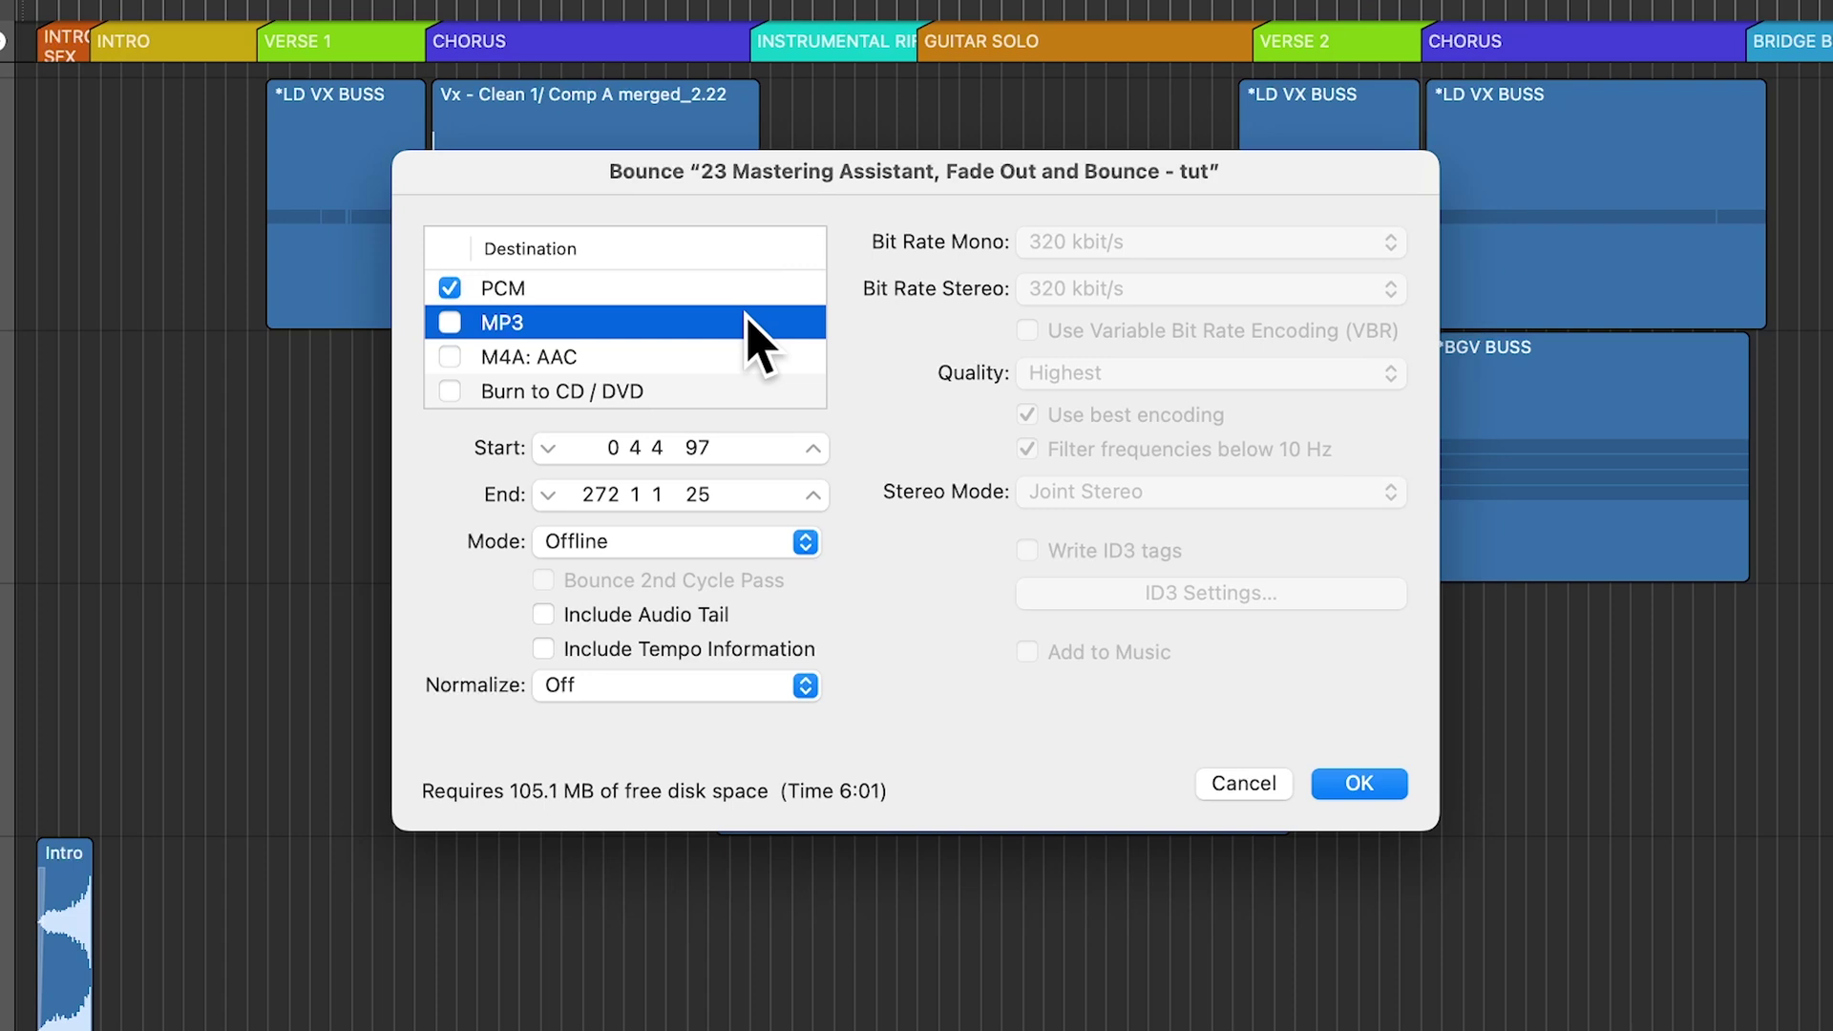
left_click(716, 354)
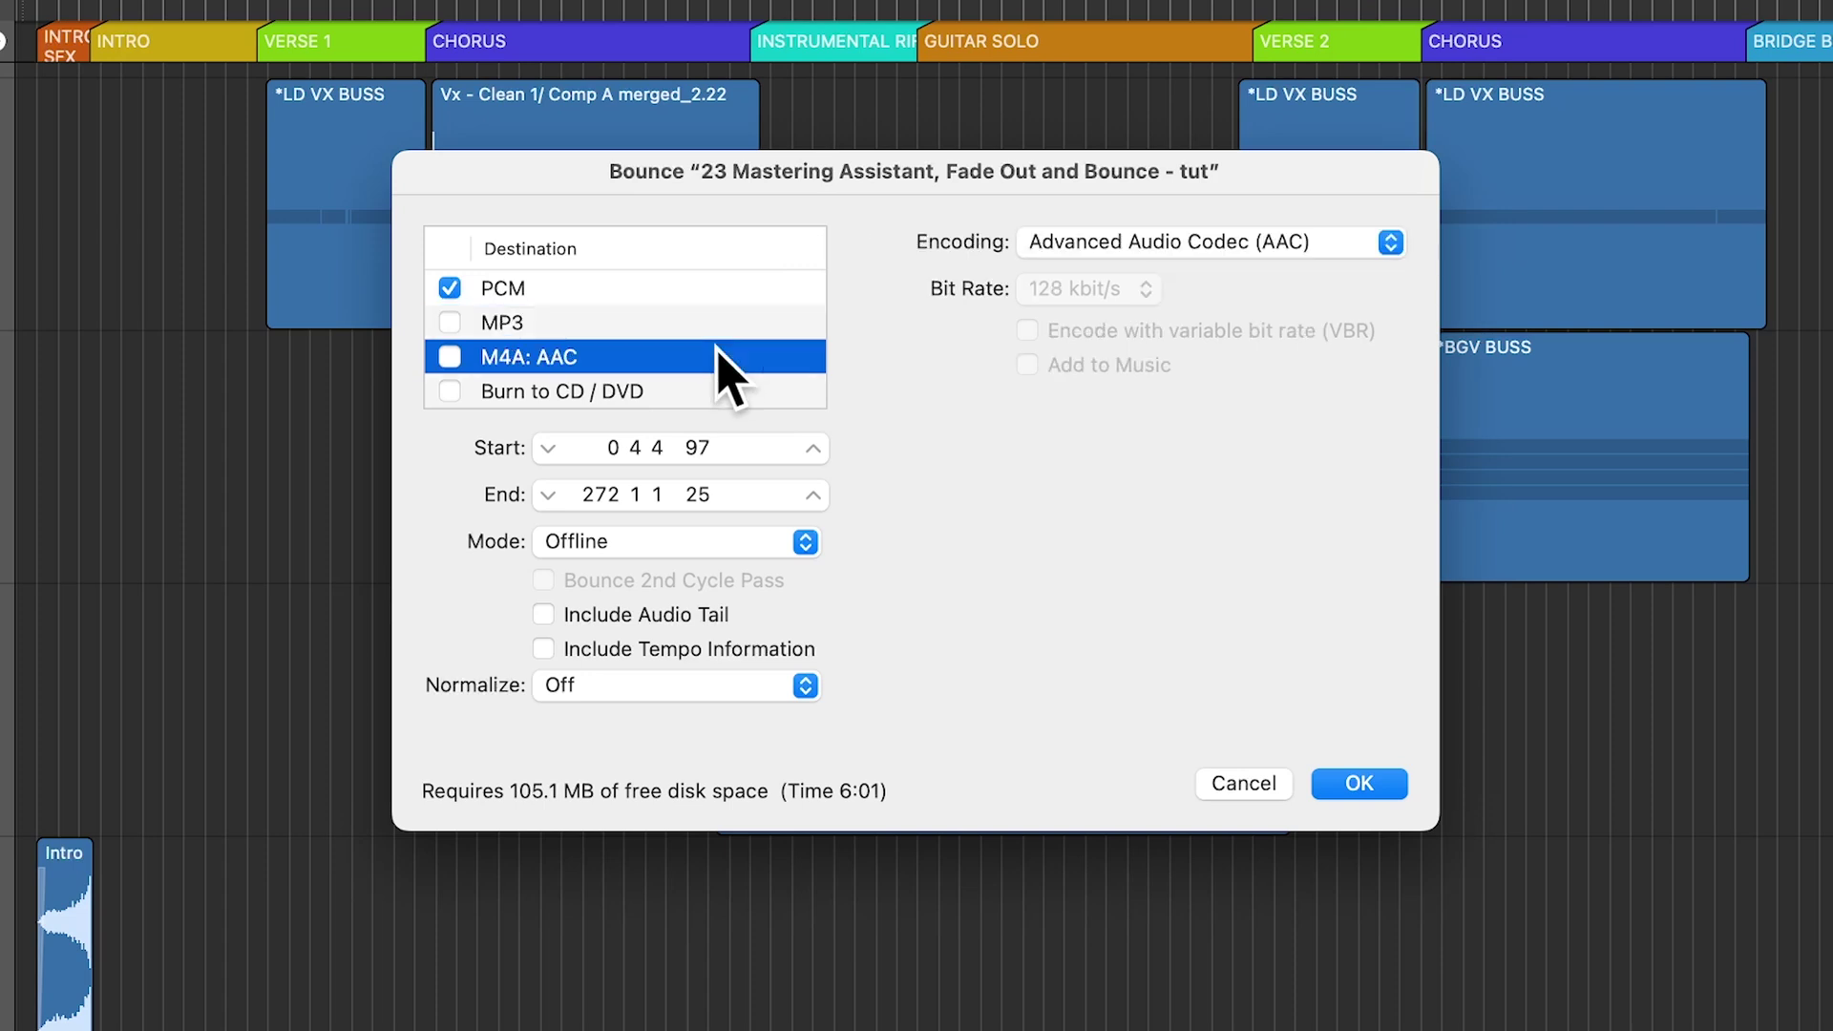
left_click(721, 389)
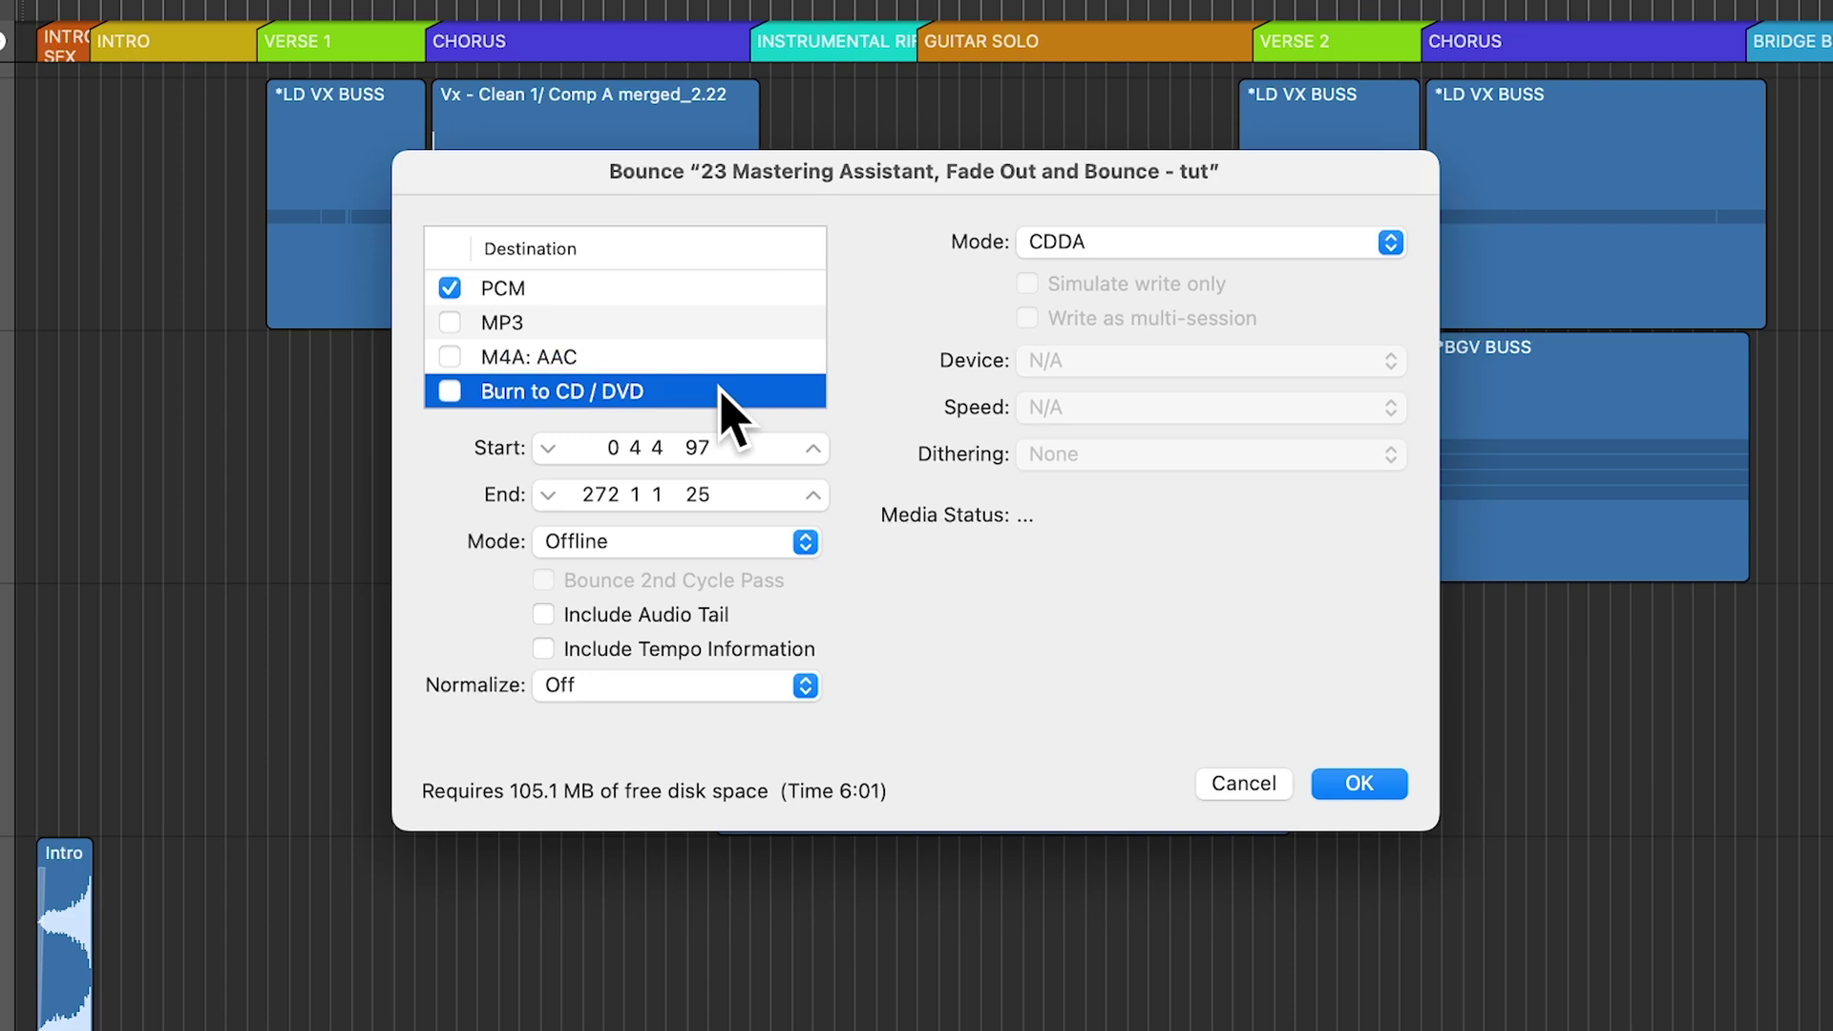
left_click(716, 292)
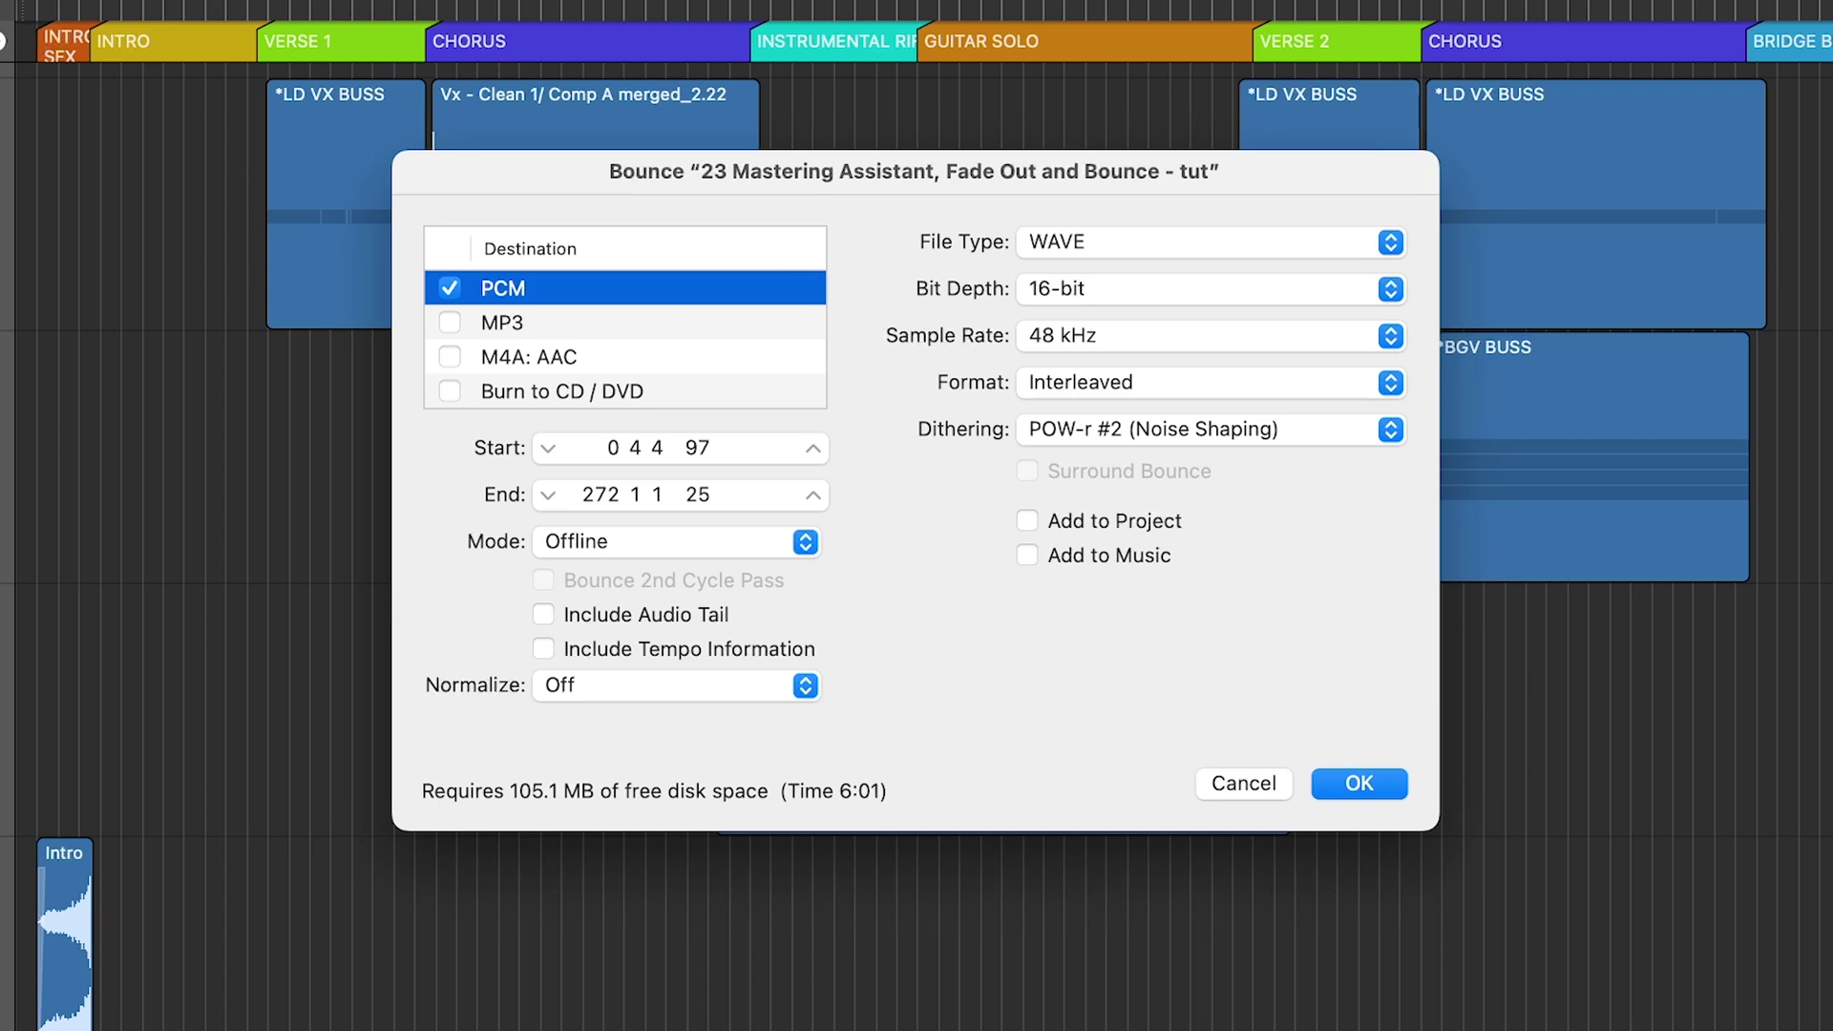
Step: Choose Offline mode and Normalize Off for the WAVE bounce
left_click(740, 541)
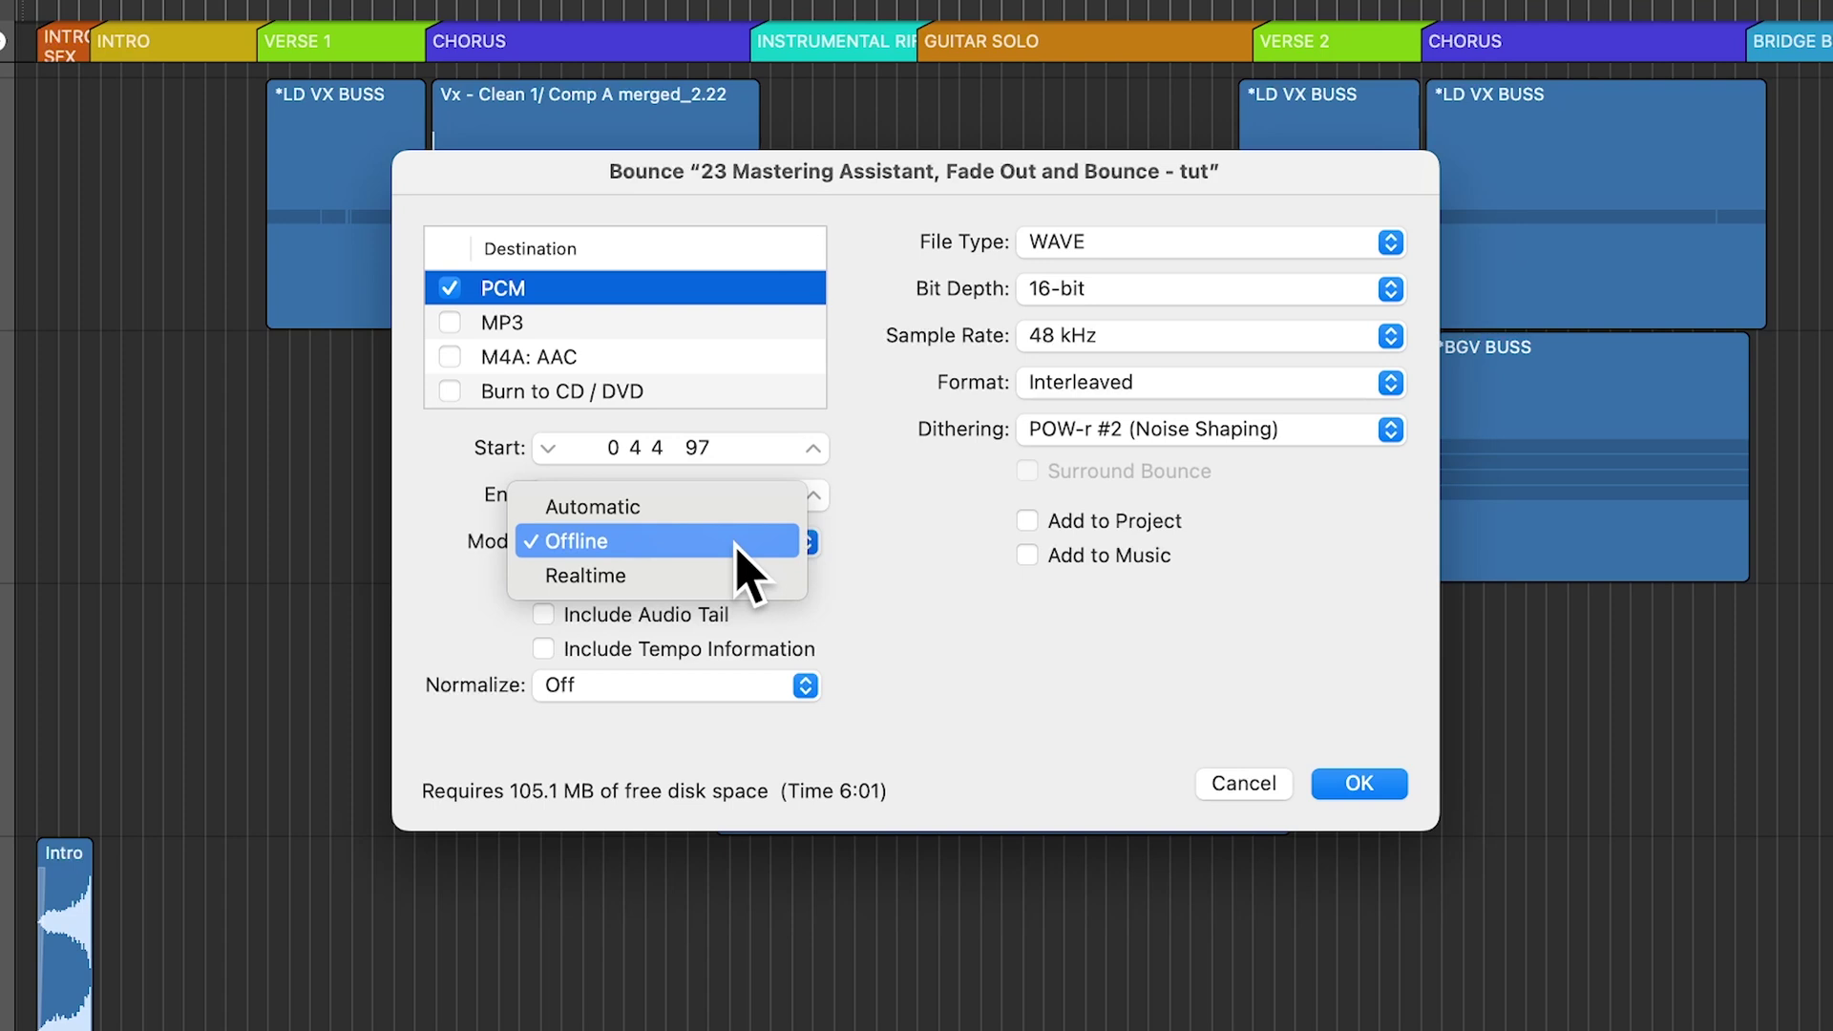
left_click(737, 545)
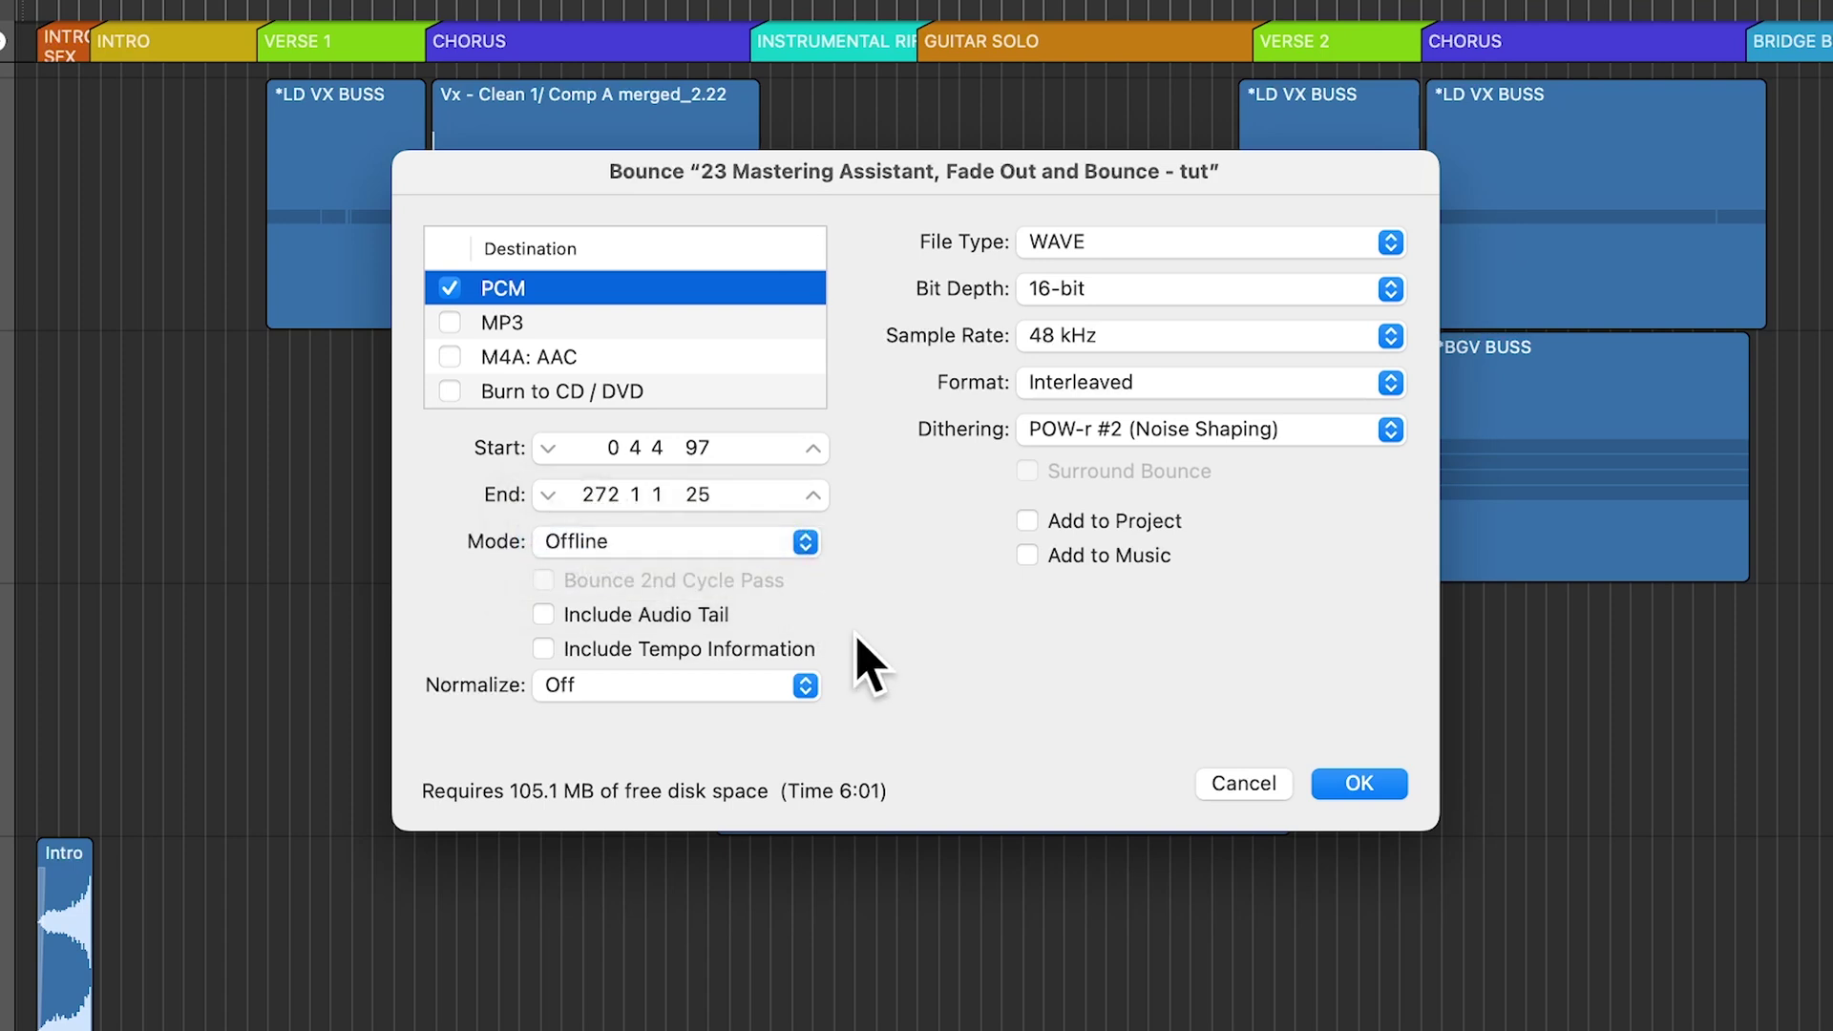
left_click(769, 680)
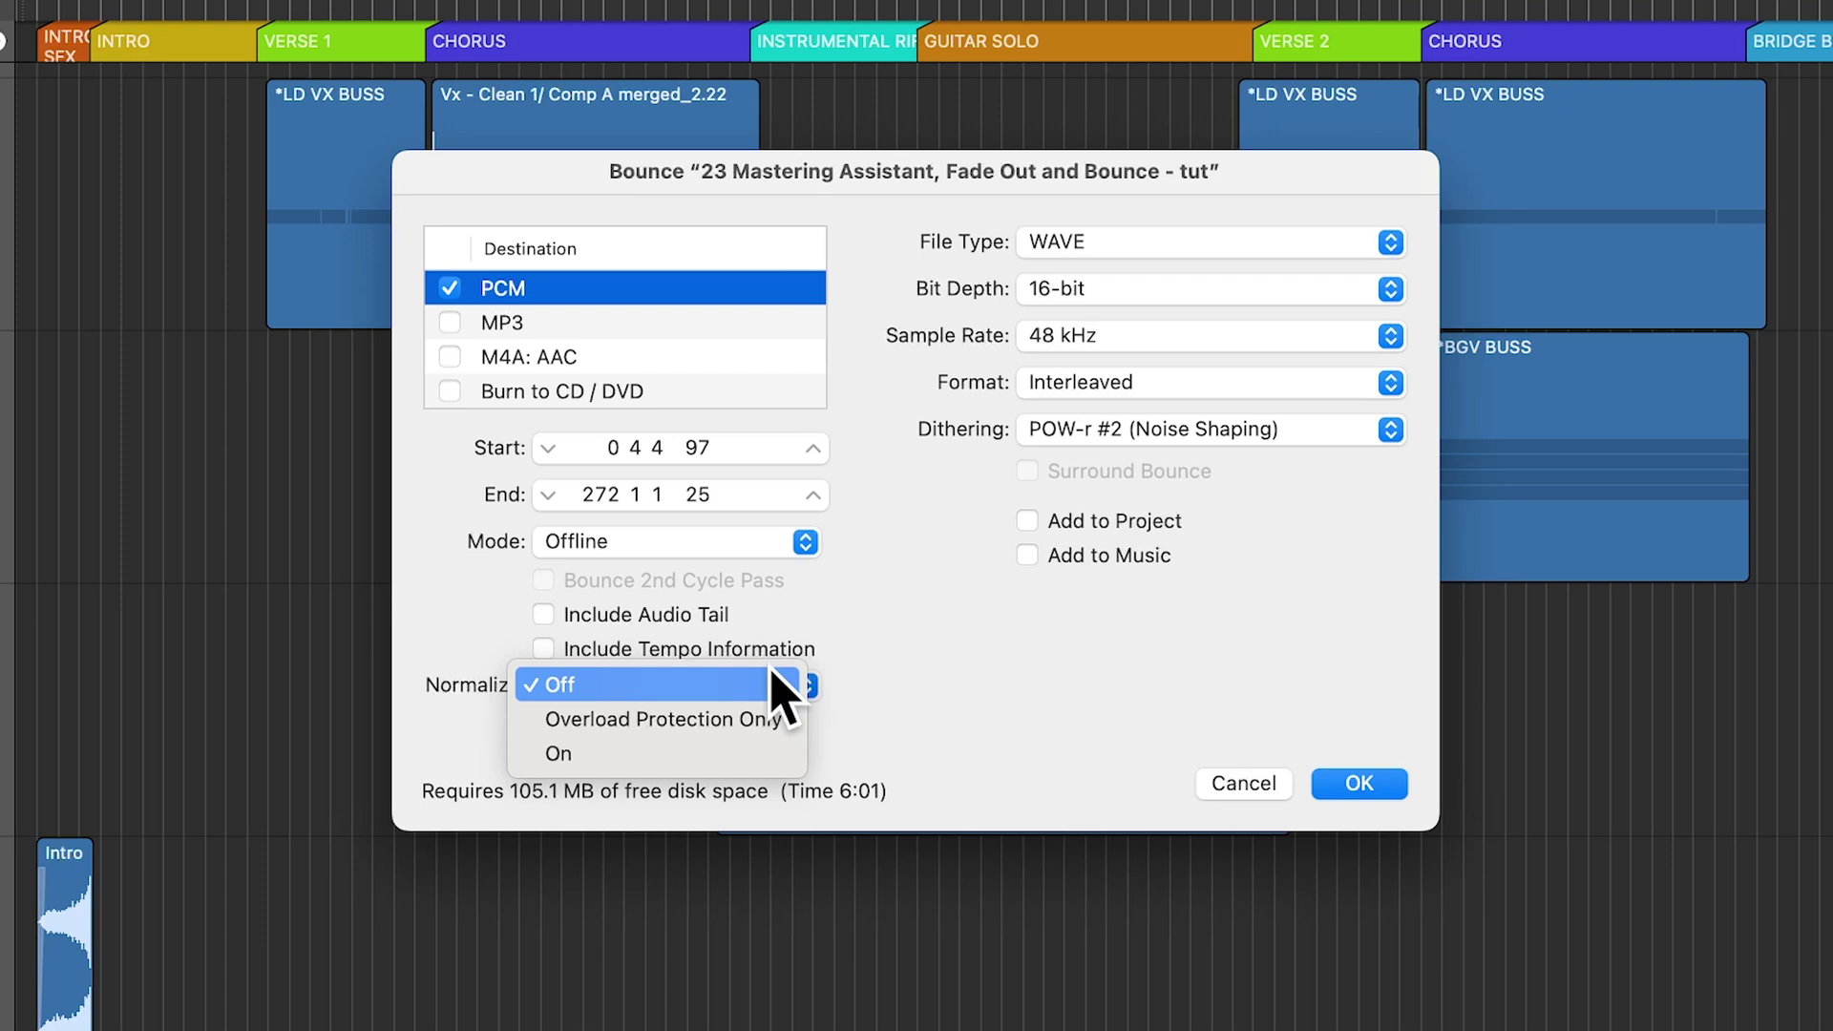
left_click(780, 687)
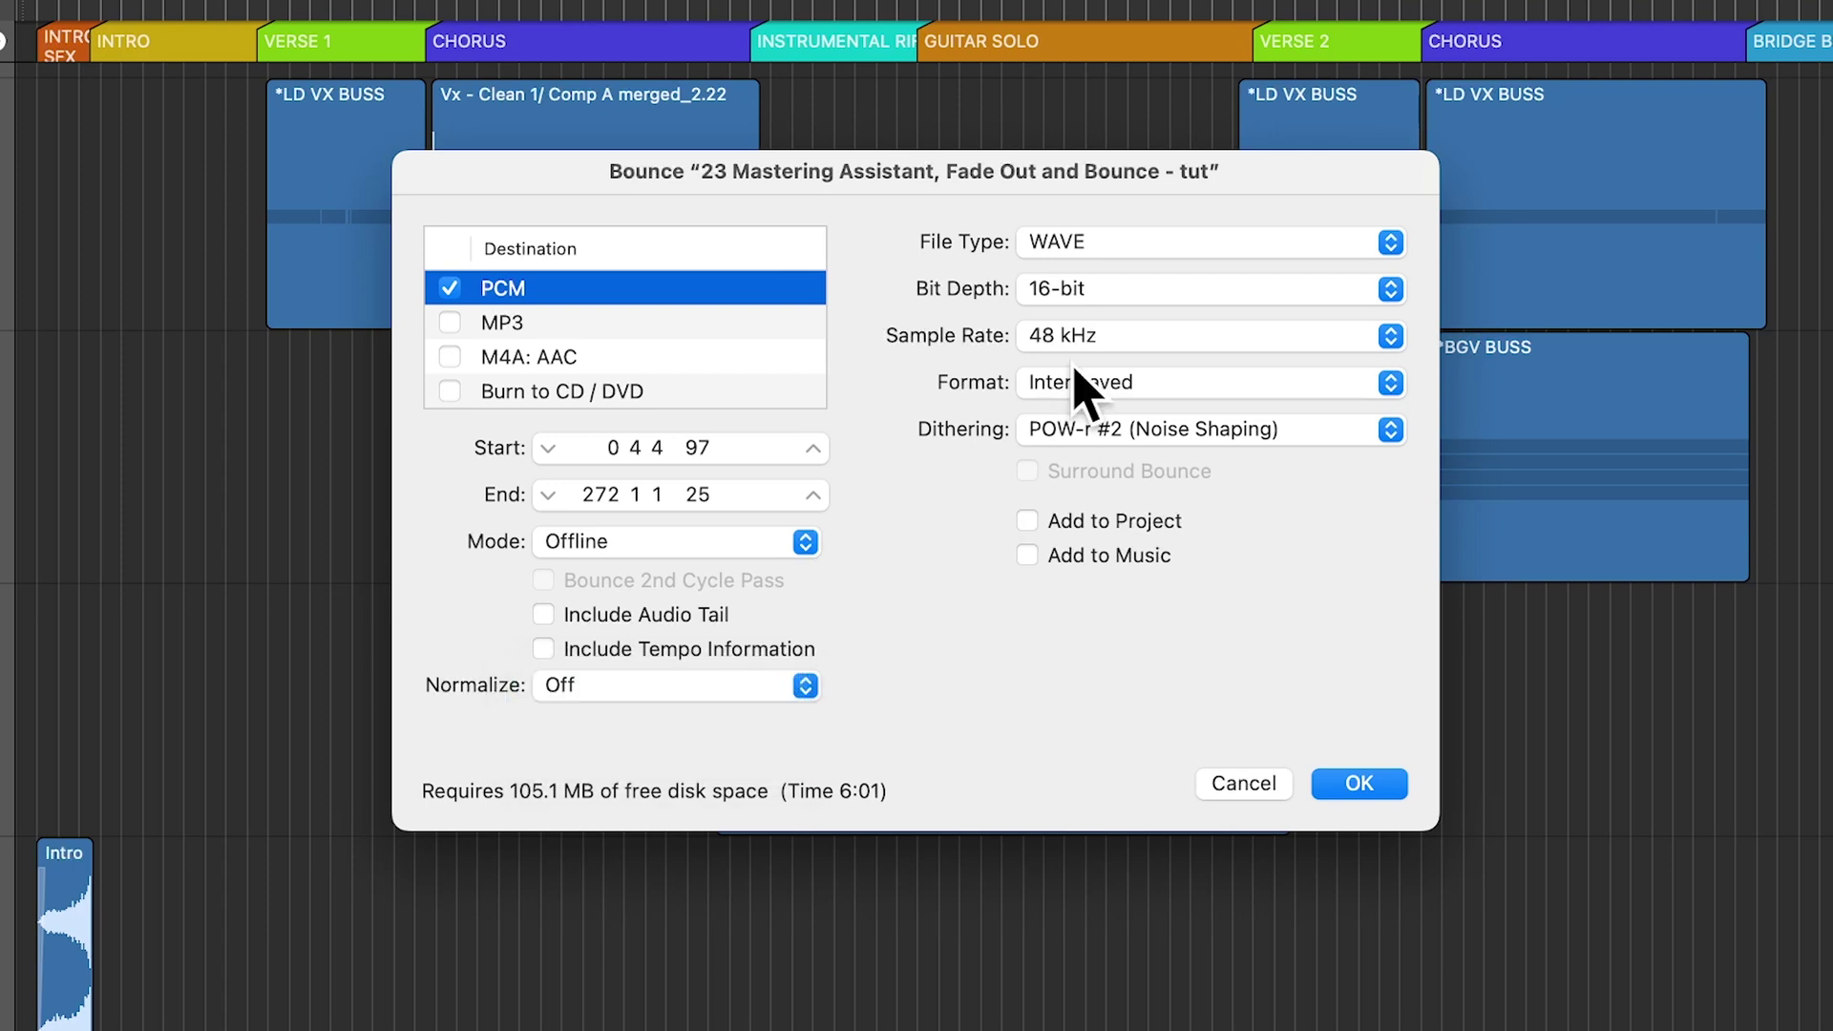
left_click(1115, 243)
left_click(1117, 243)
Step: Try a bit depth of 24-bit with dithering set to None for the PCM bounce
left_click(1150, 290)
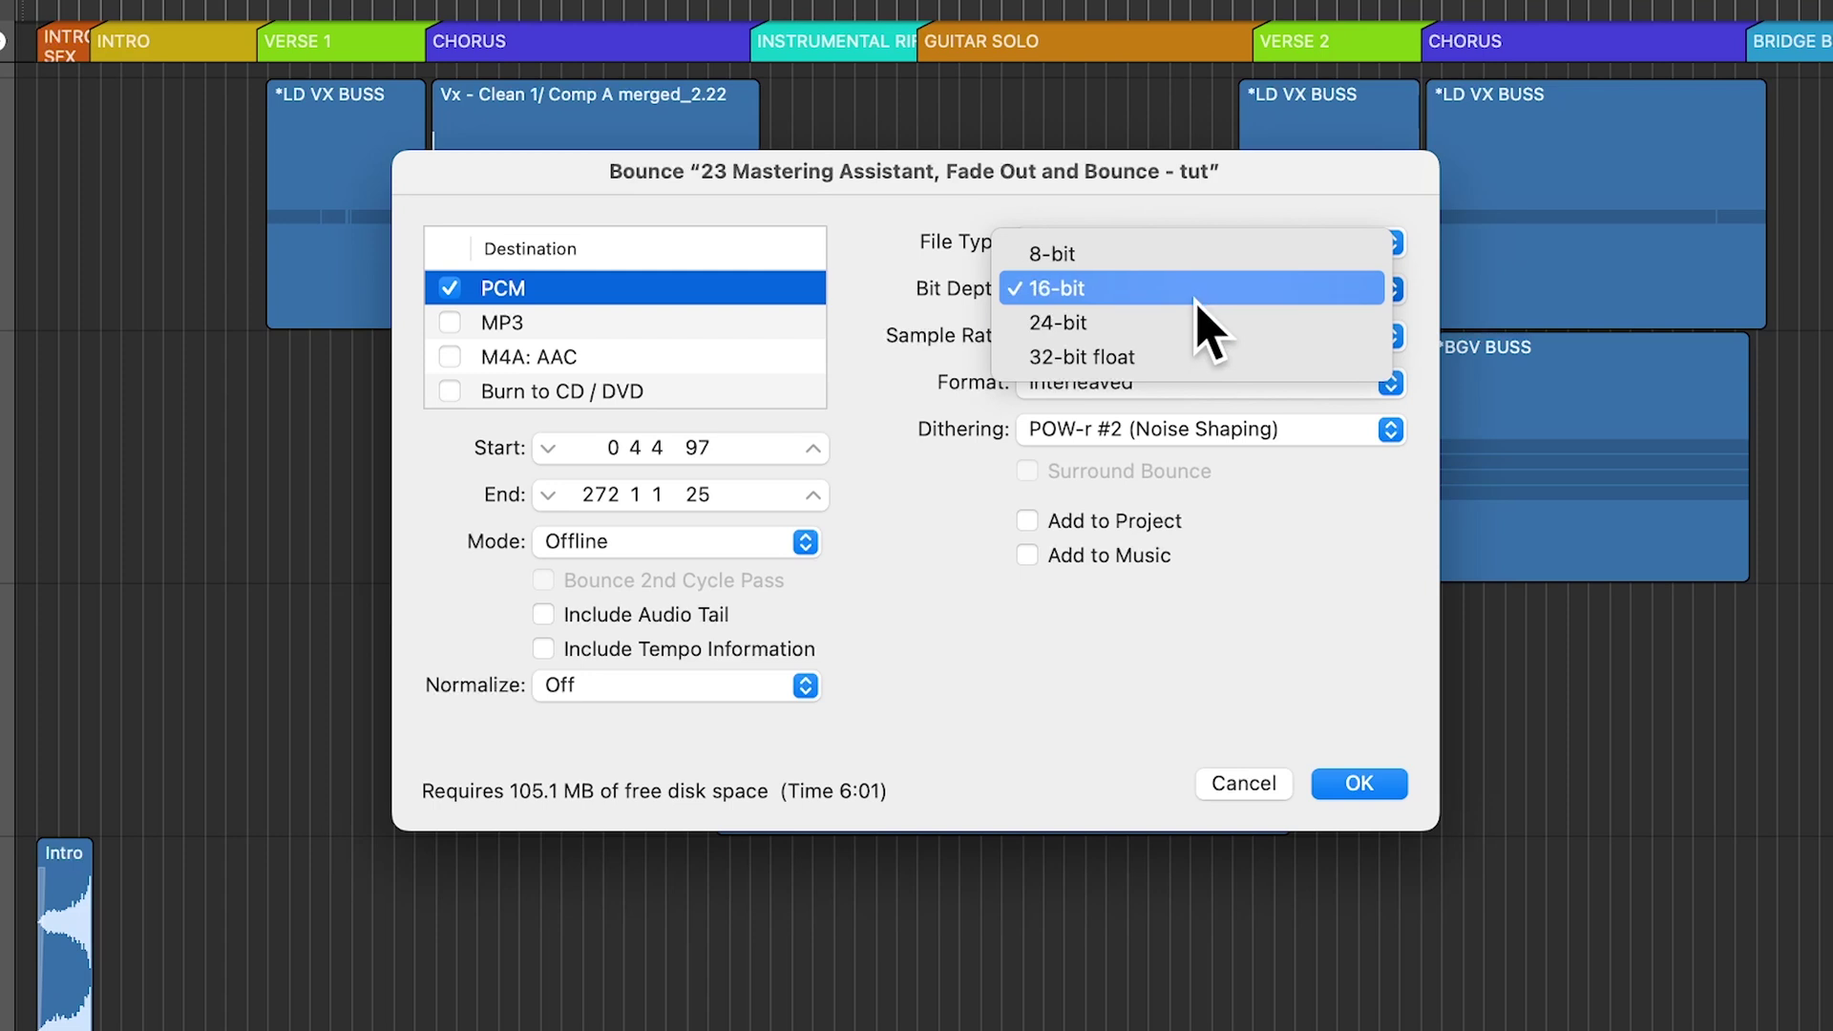
left_click(1193, 325)
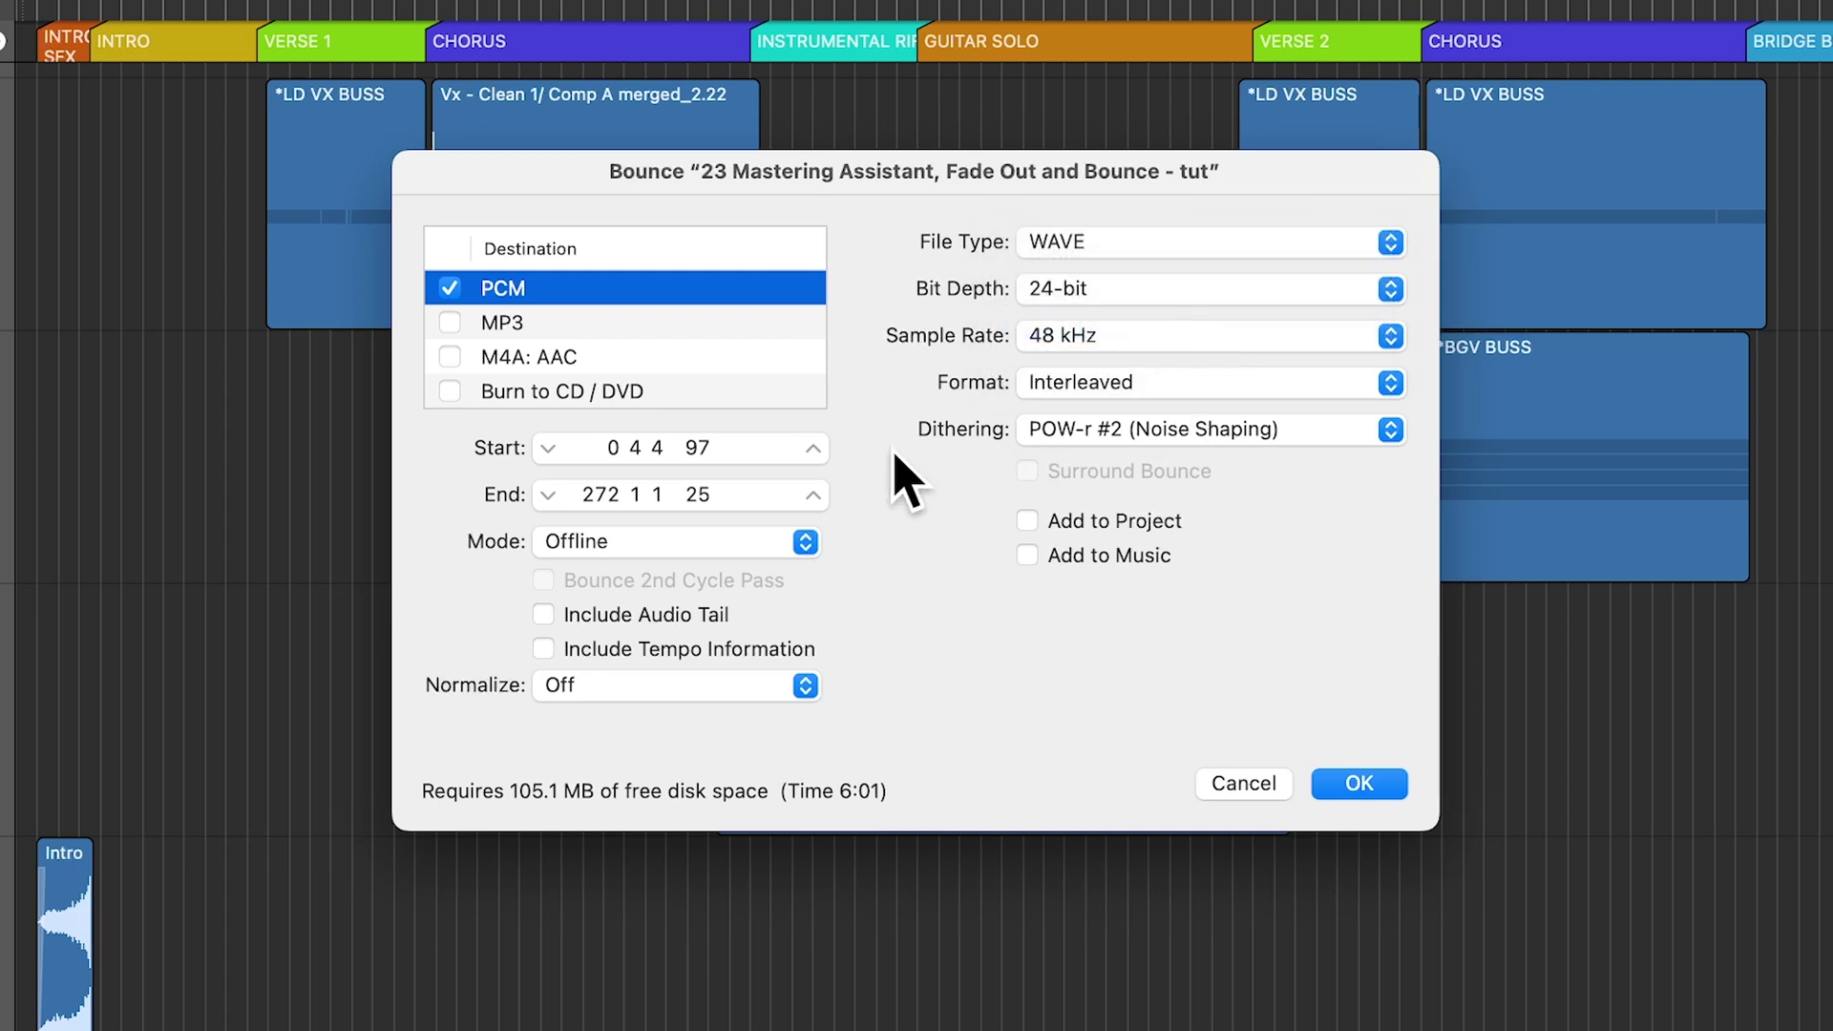
left_click(1146, 430)
left_click(1134, 344)
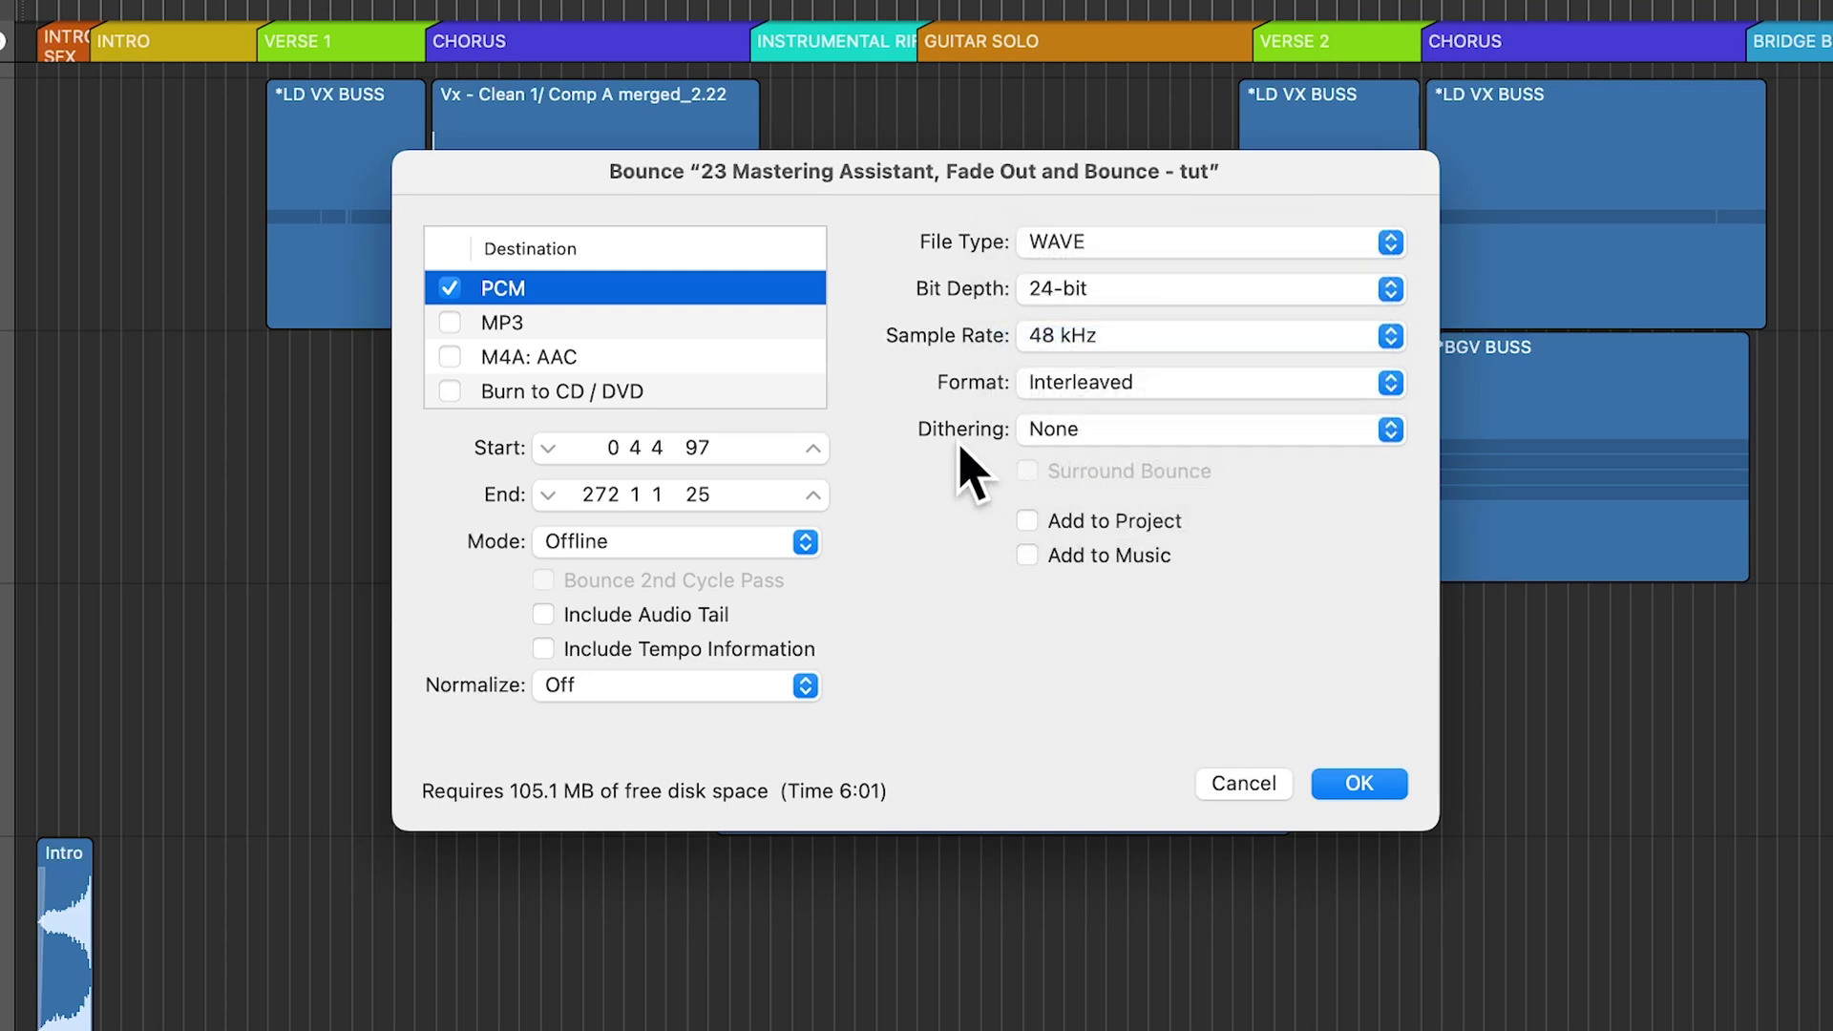
left_click(1103, 435)
left_click(1108, 435)
Step: Set the PCM bounce to a 16-bit depth with POW-r #2 (Noise Shaping) dithering
left_click(1107, 291)
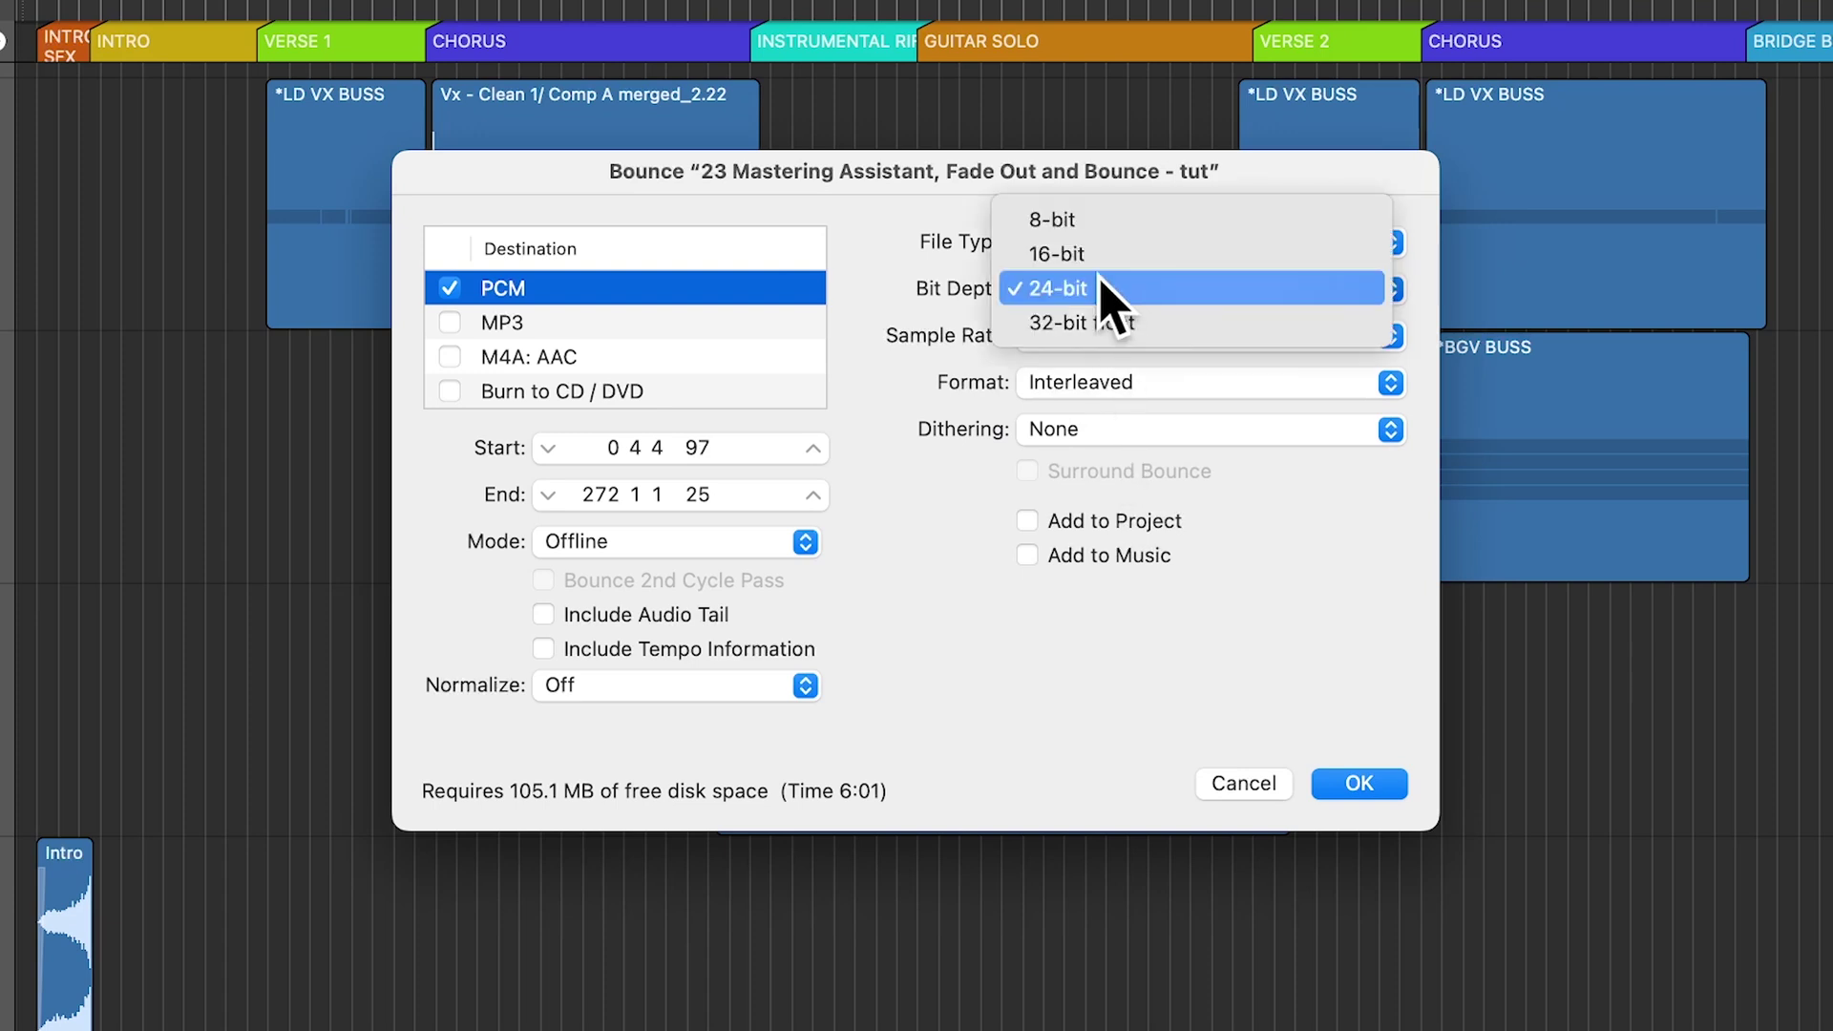
left_click(1107, 254)
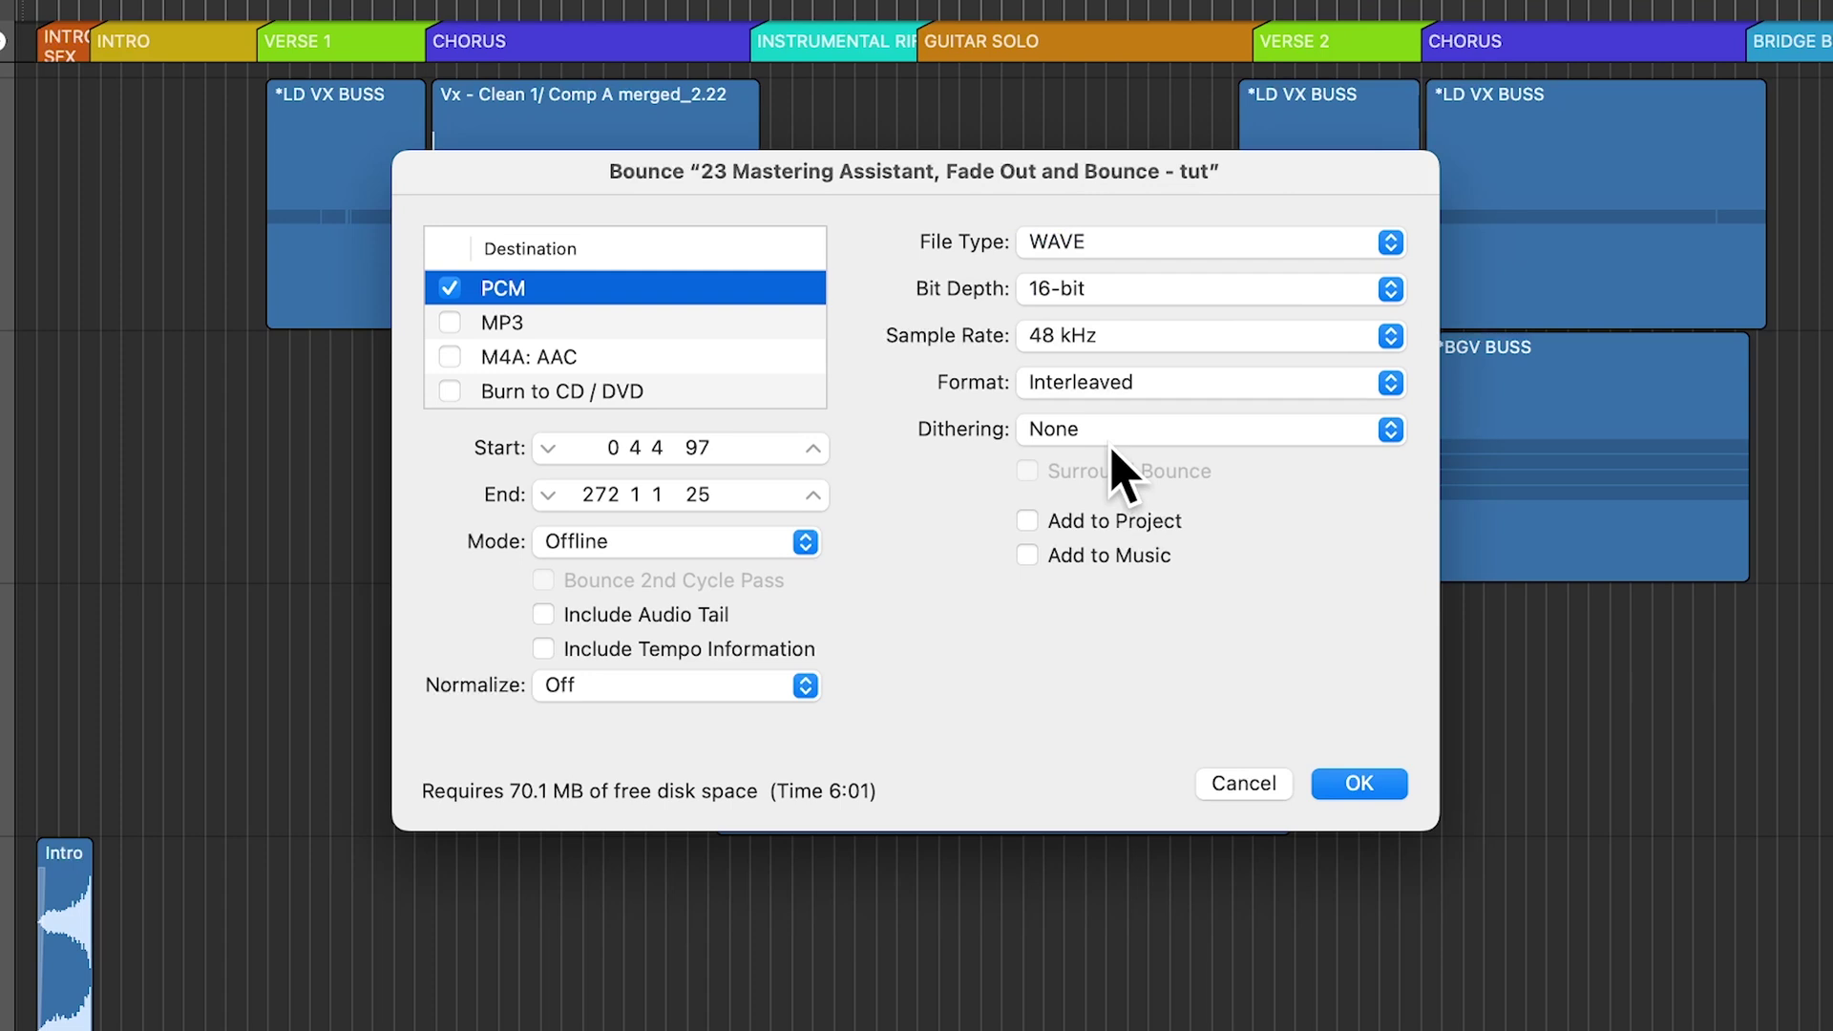
left_click(1110, 441)
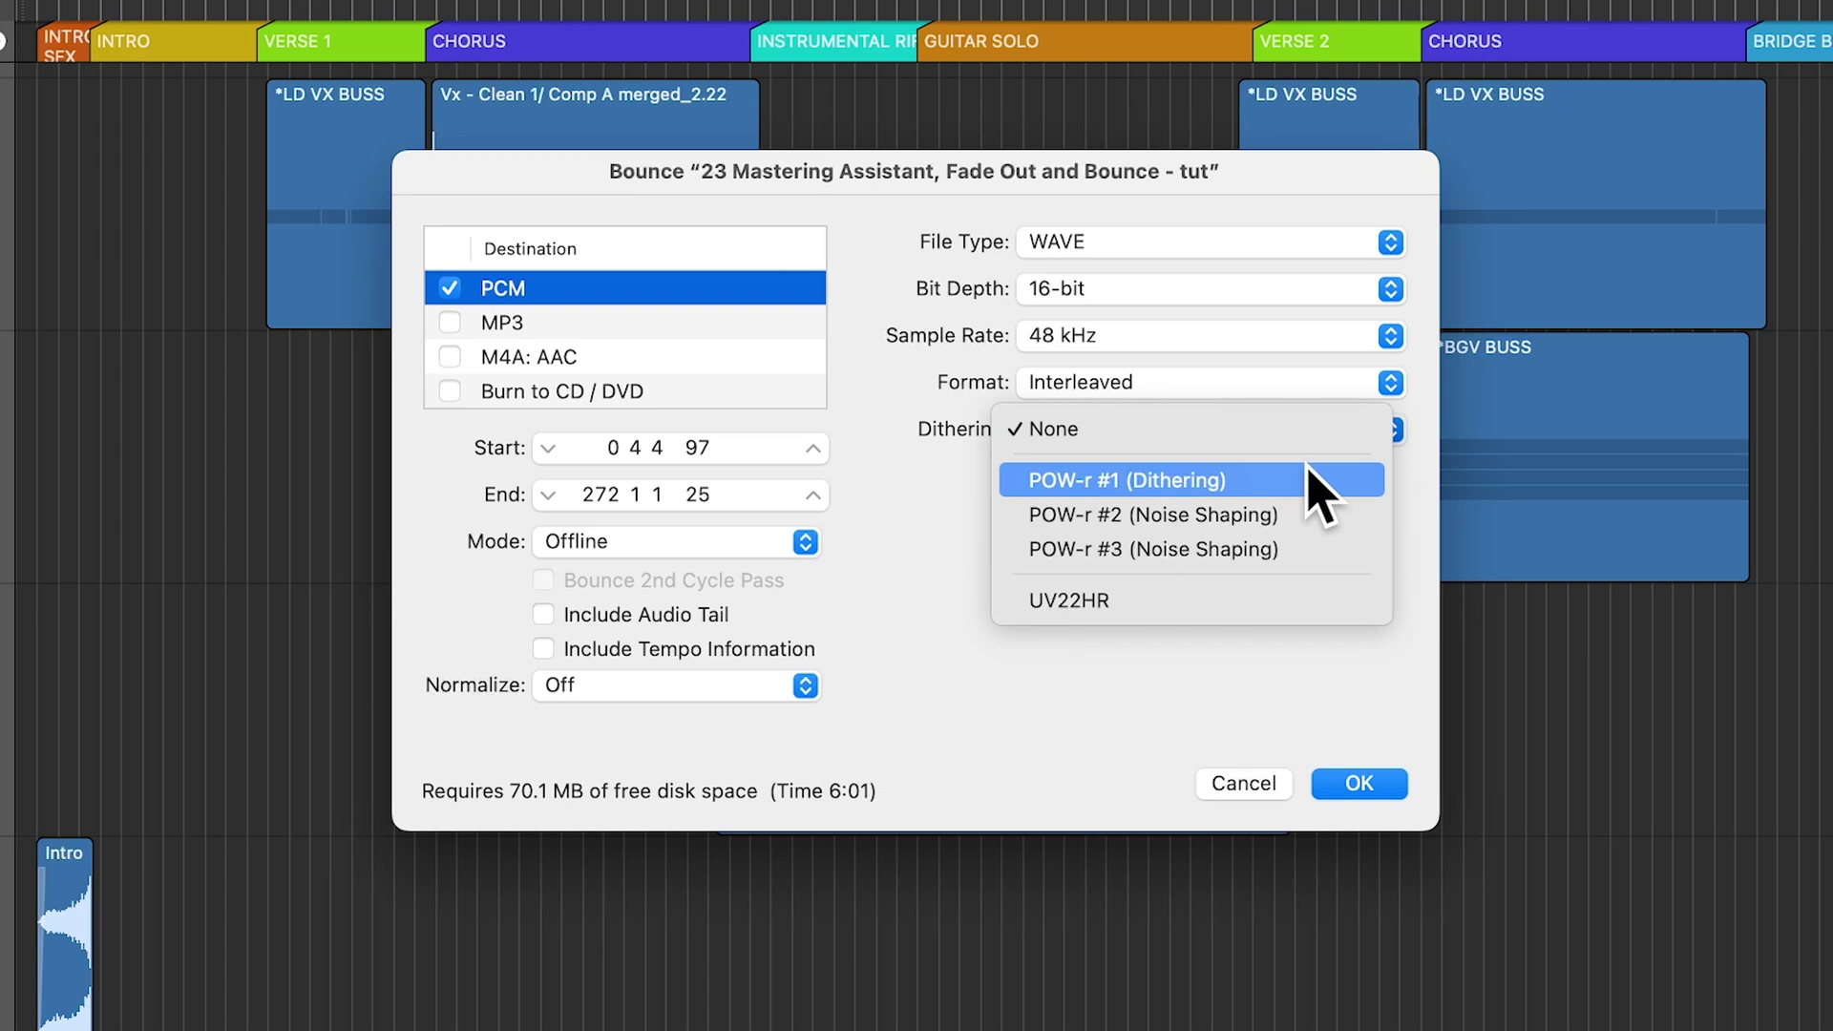
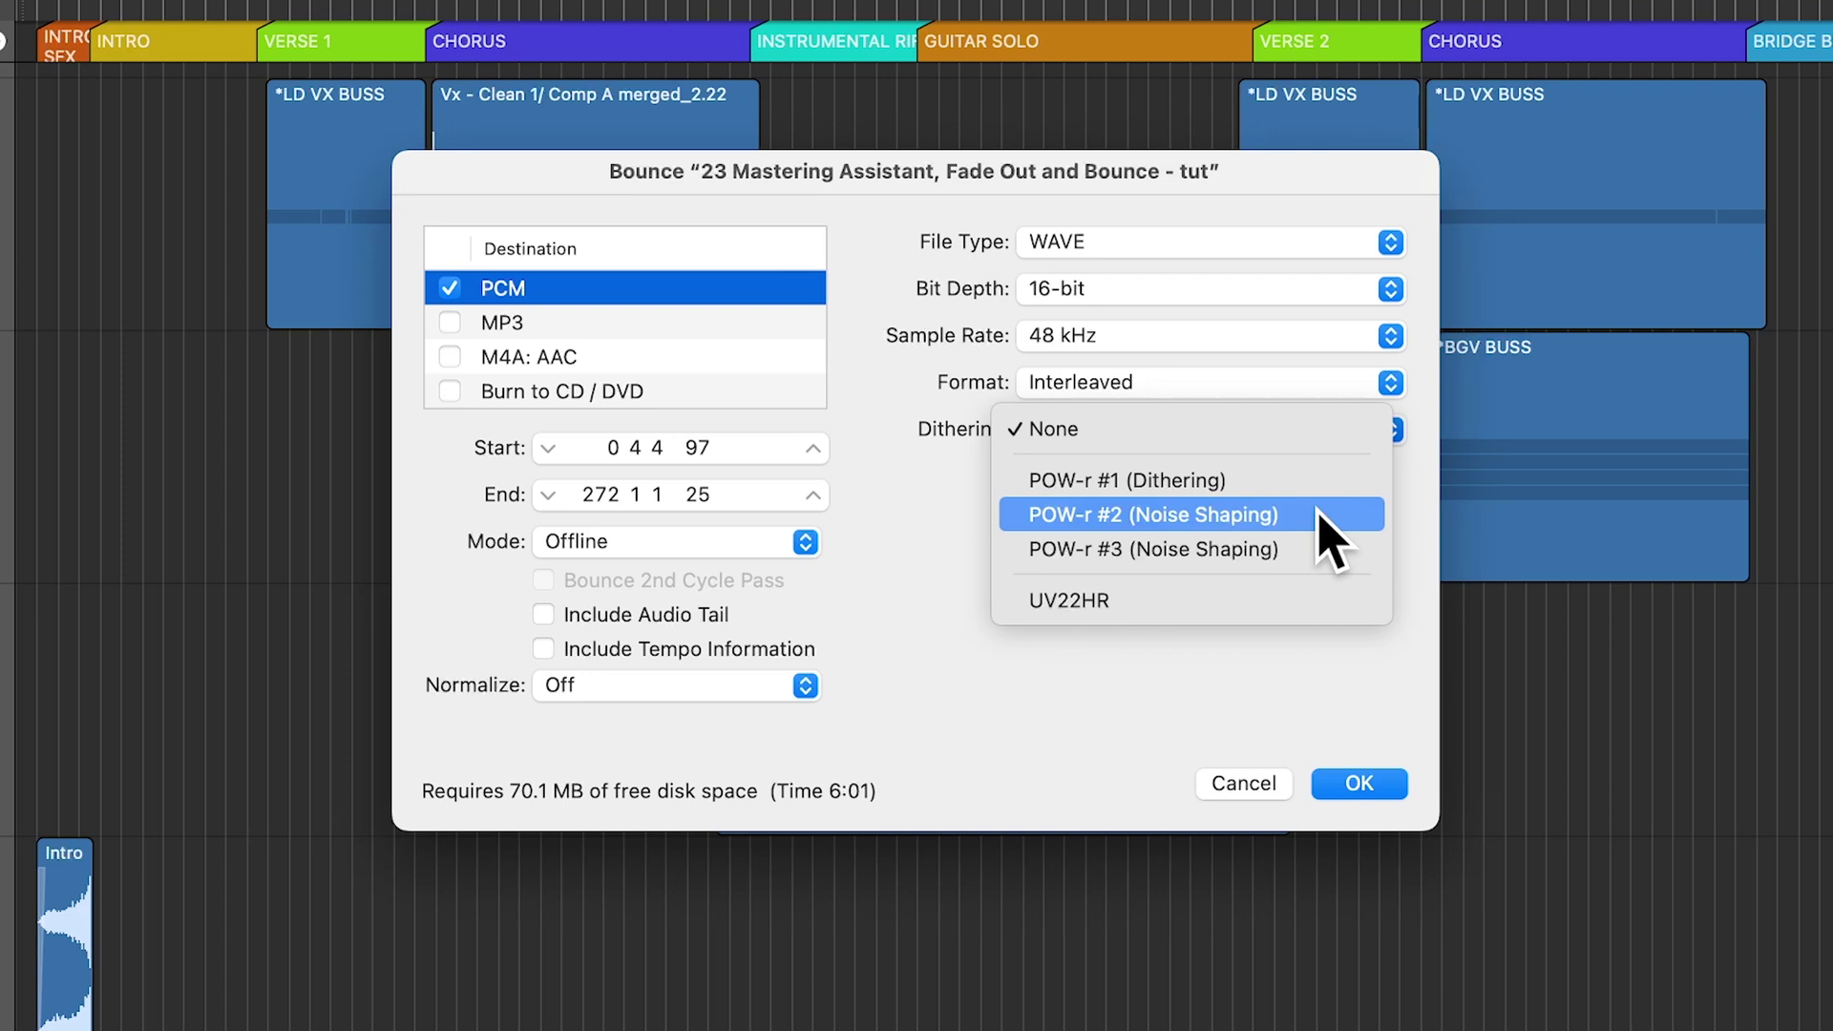
left_click(1318, 516)
Step: Set the bounce sample rate to 44.1 kHz and keep the Interleaved format
left_click(1107, 342)
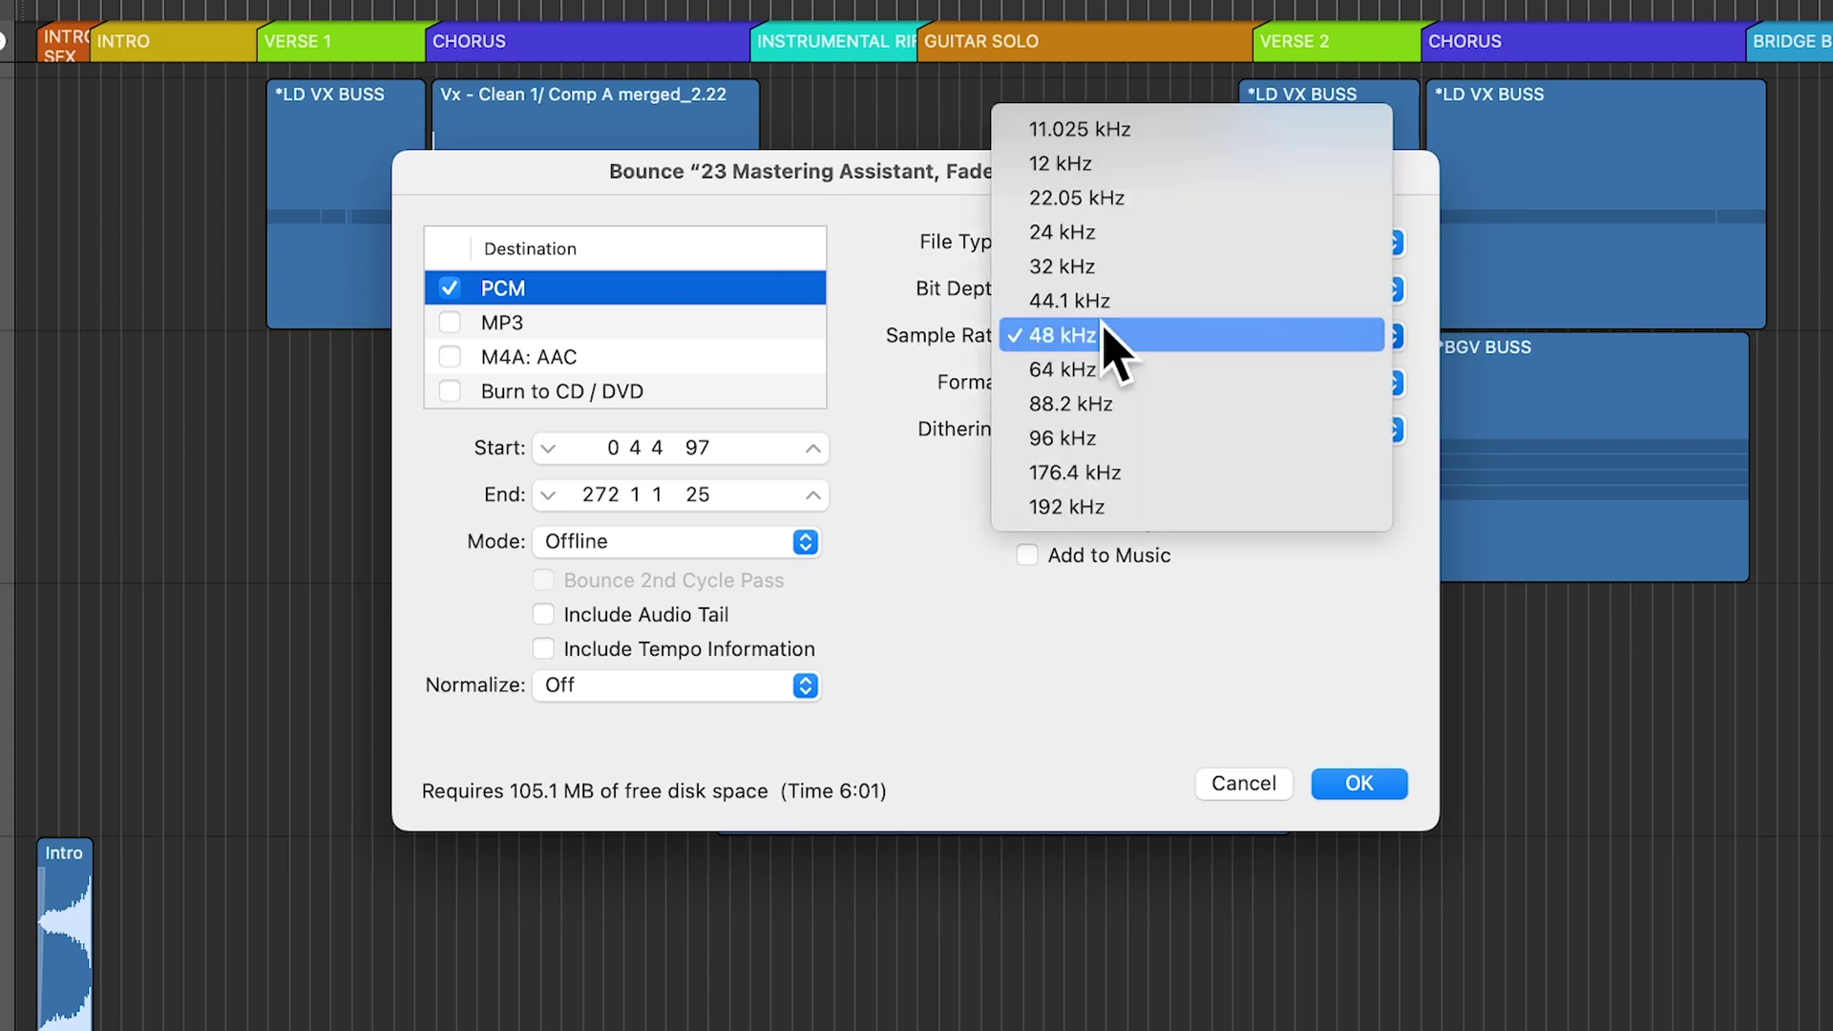
left_click(1260, 315)
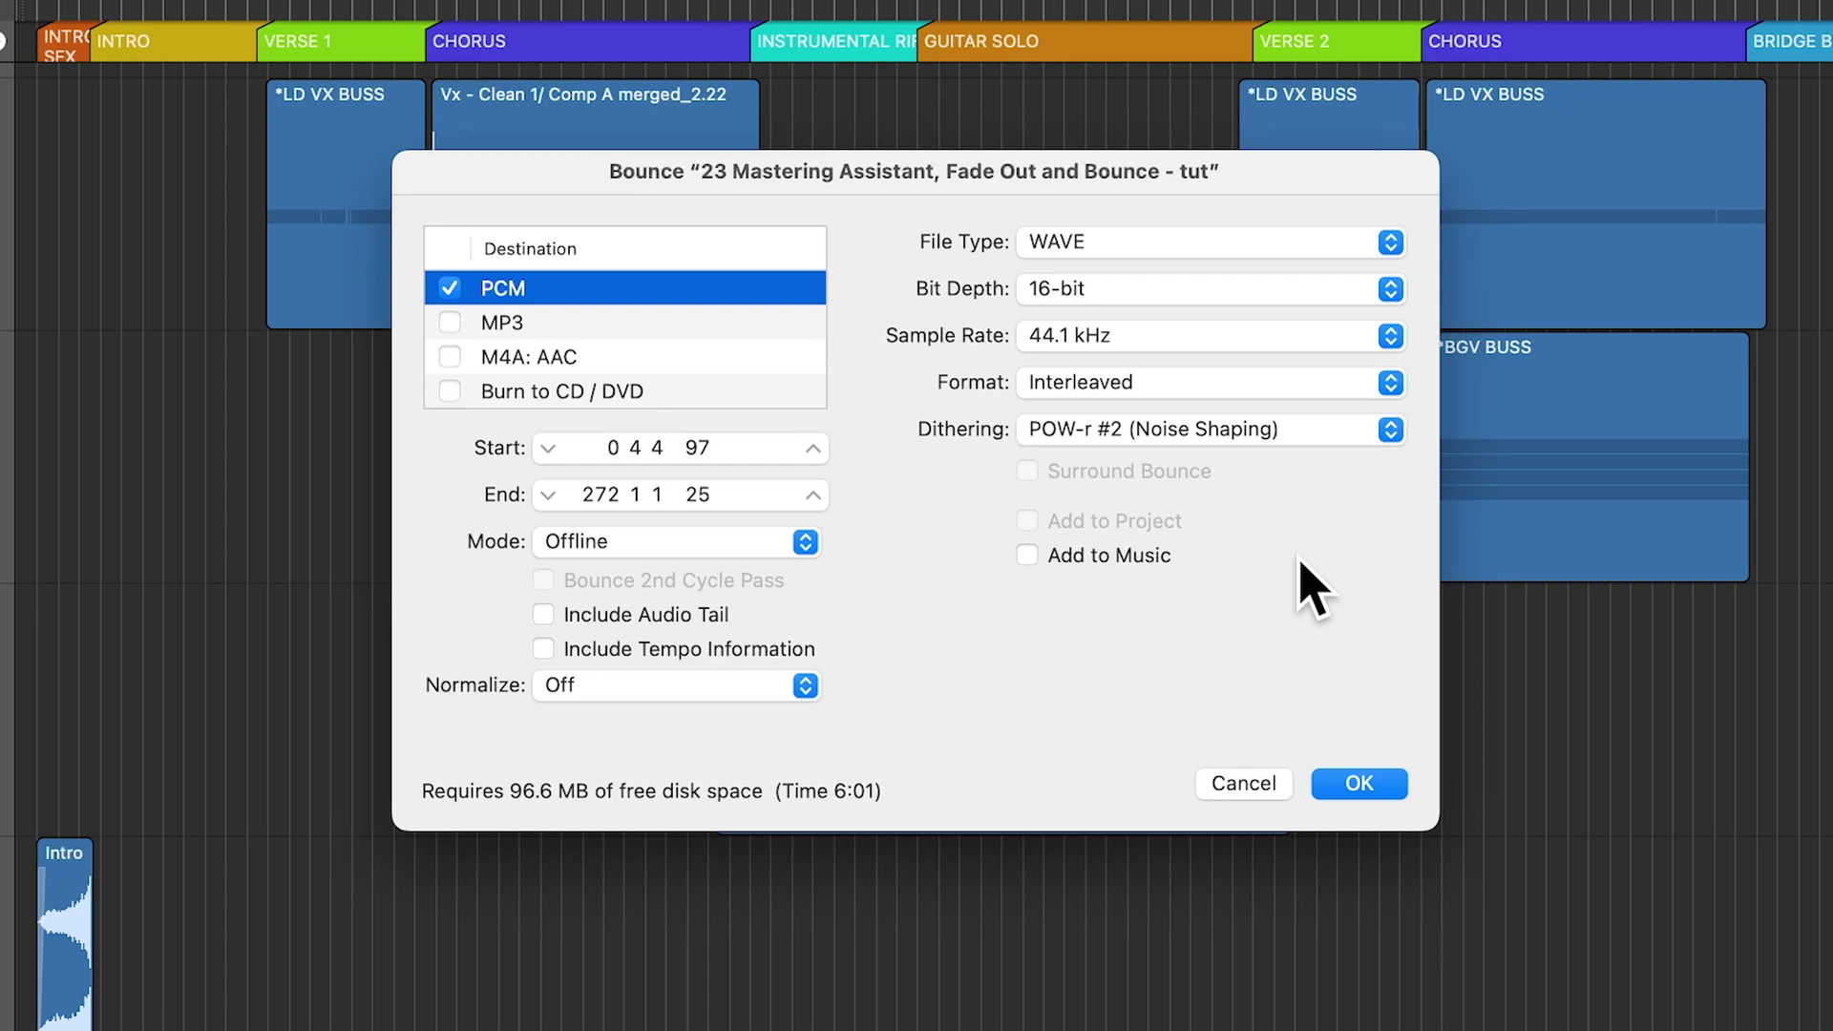
left_click(1188, 344)
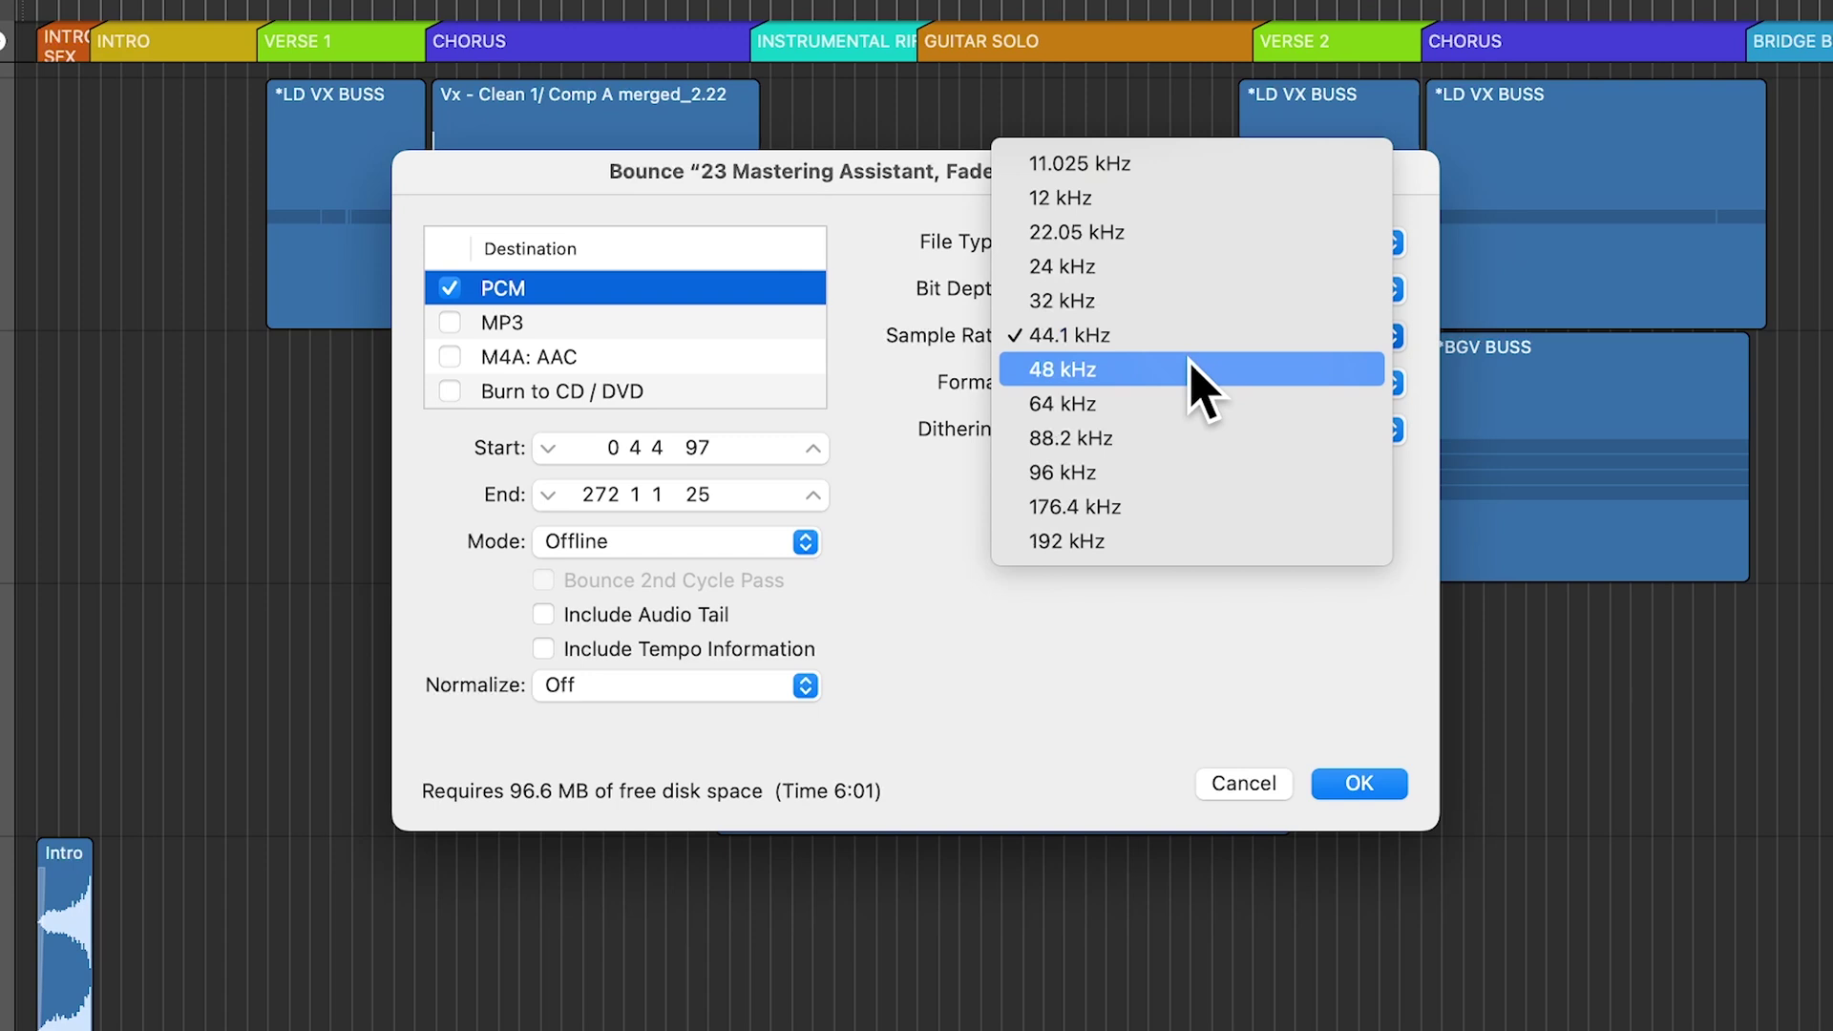
left_click(1191, 337)
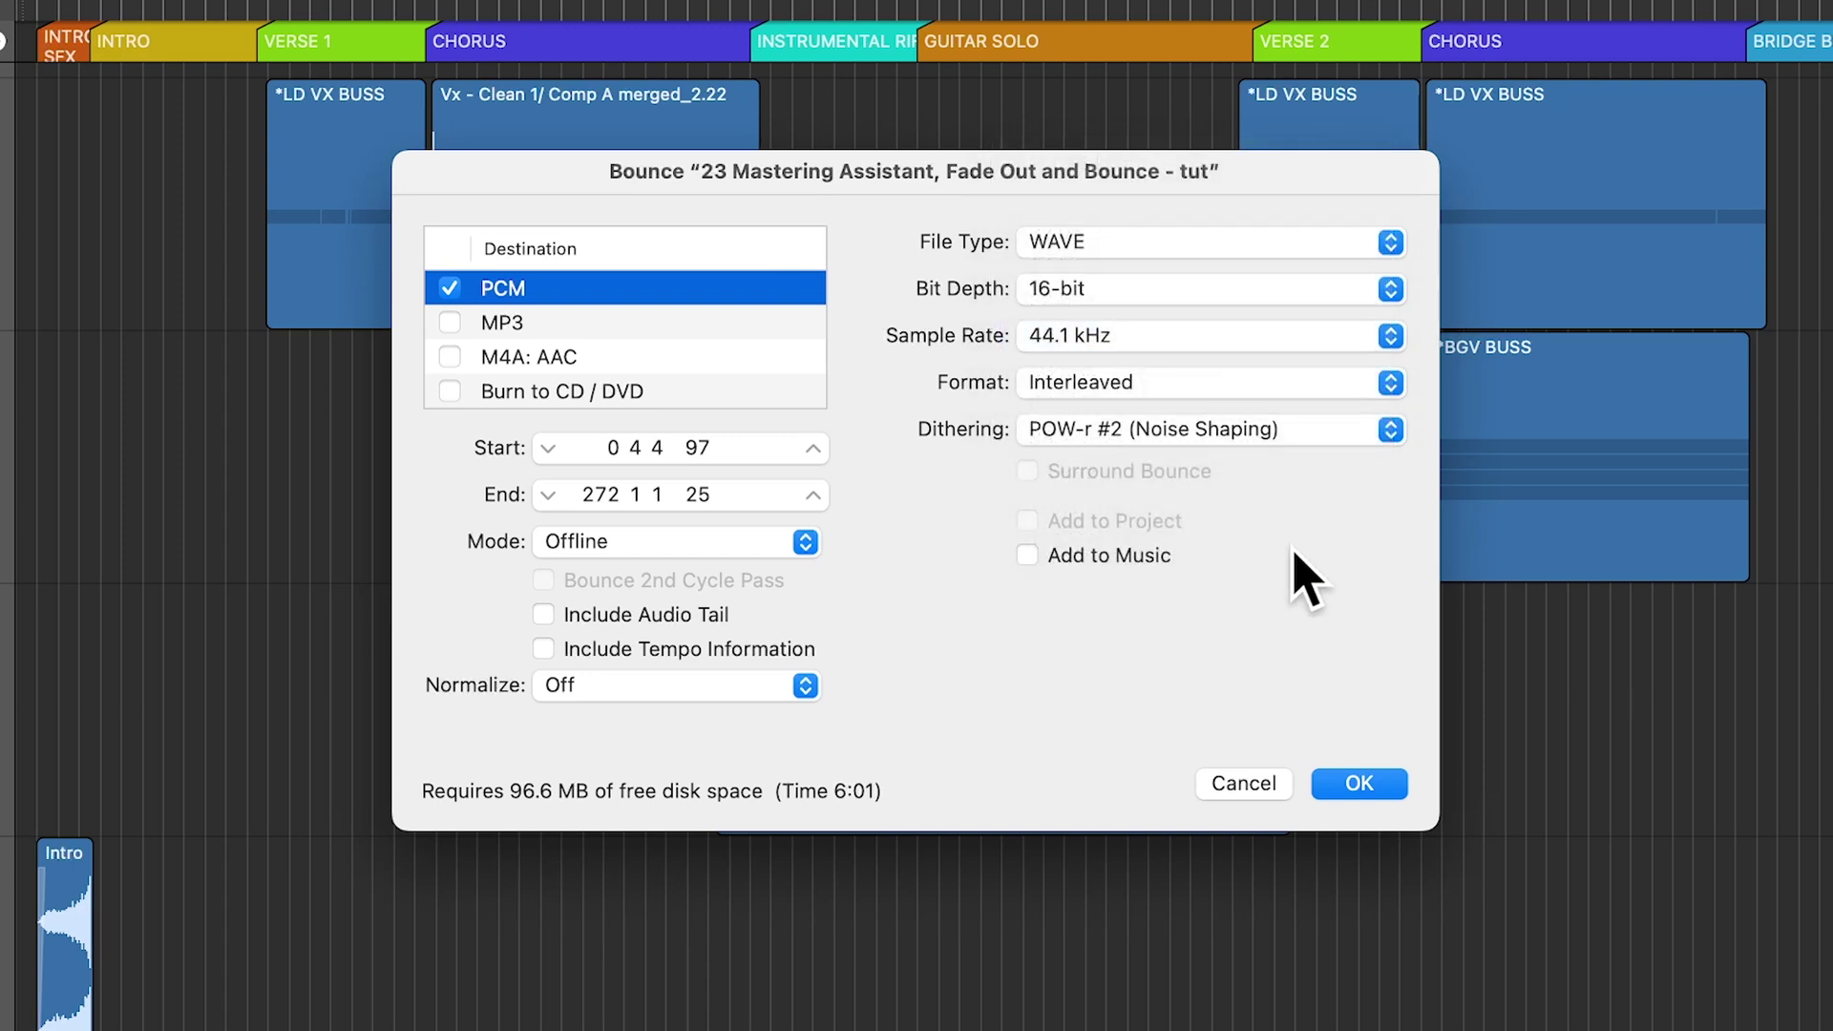
left_click(1175, 383)
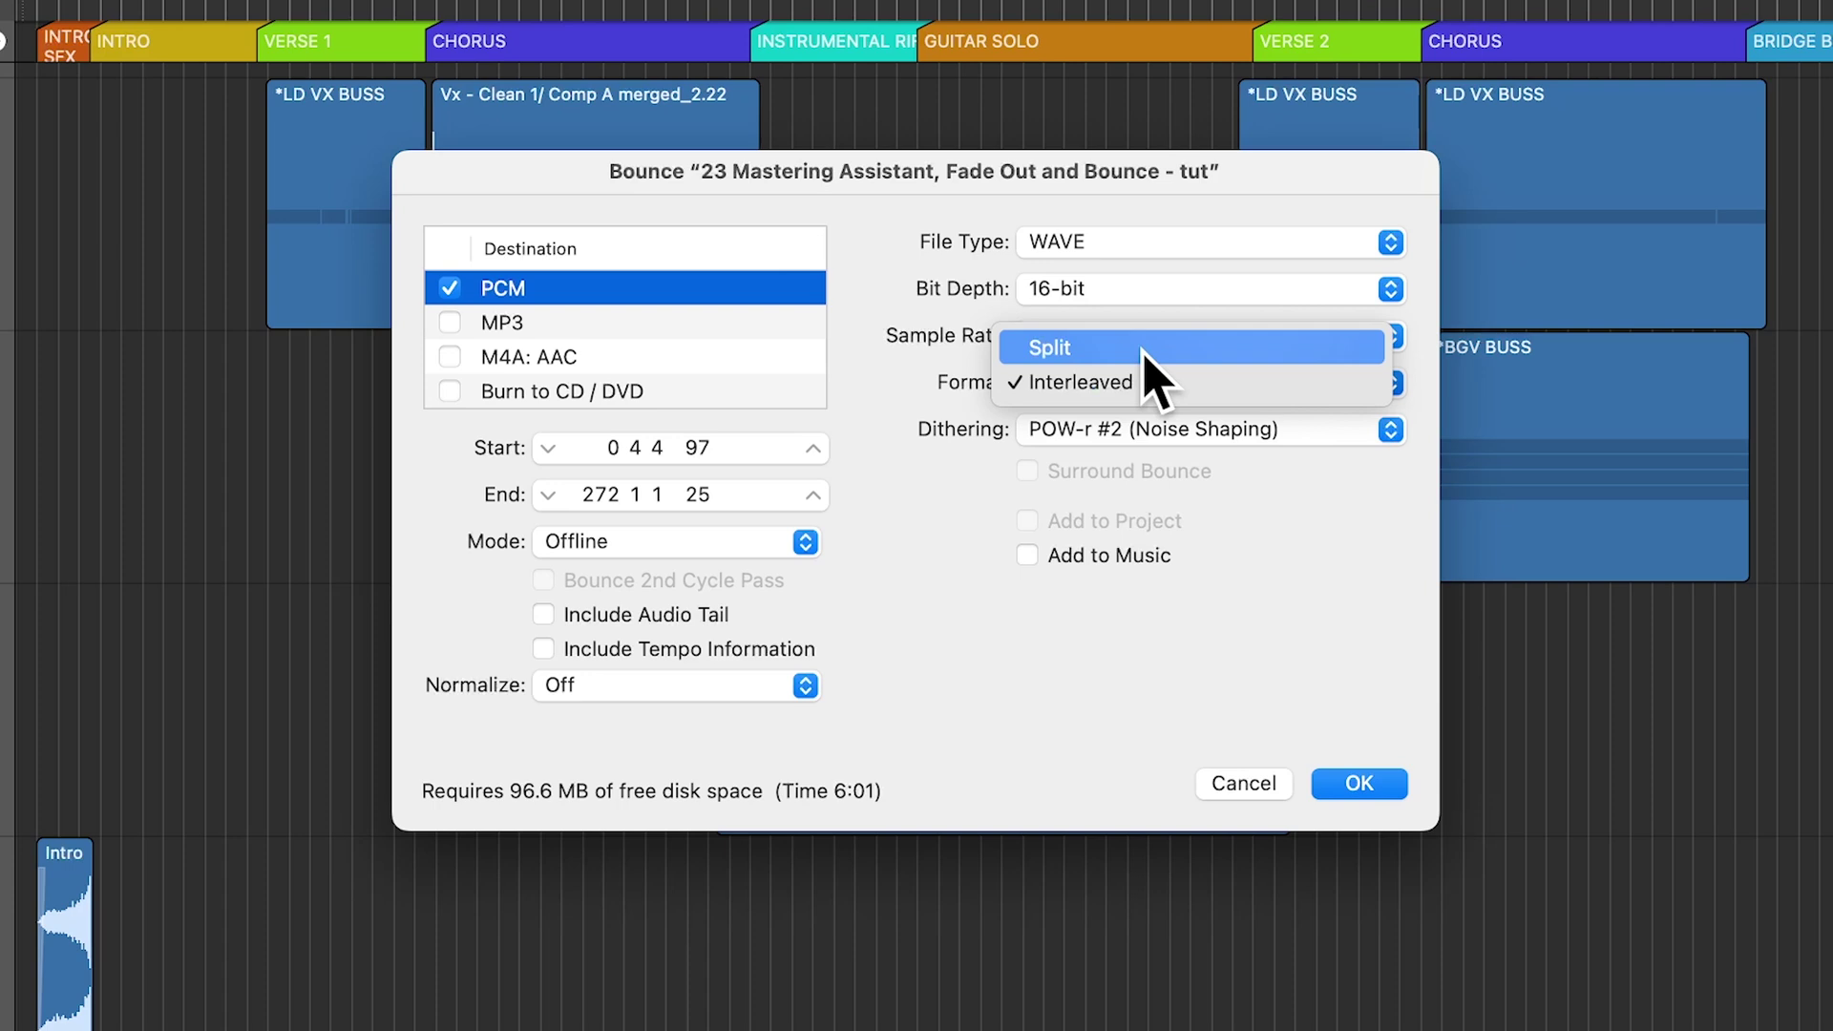
left_click(1268, 530)
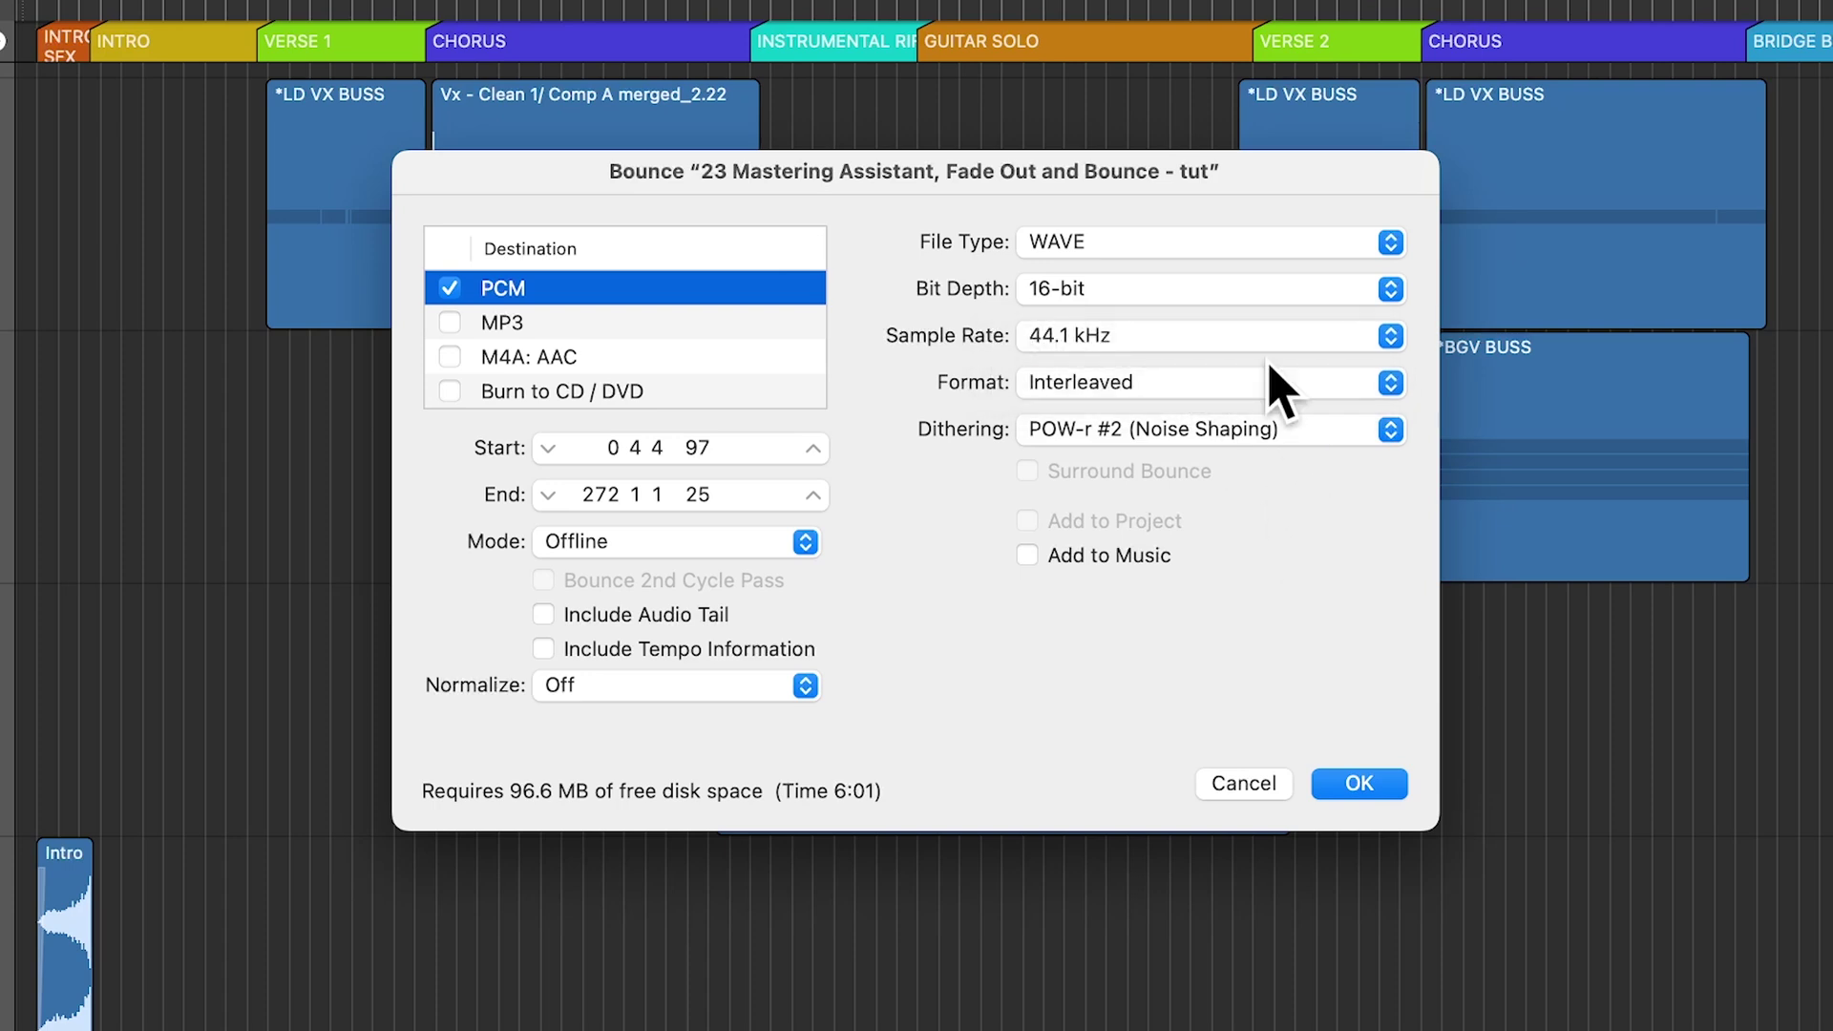
Step: Accept the bounce settings and bounce the song to the Bounces folder as "Right Stripped - Now That You're Sober - master V1"
left_click(1359, 784)
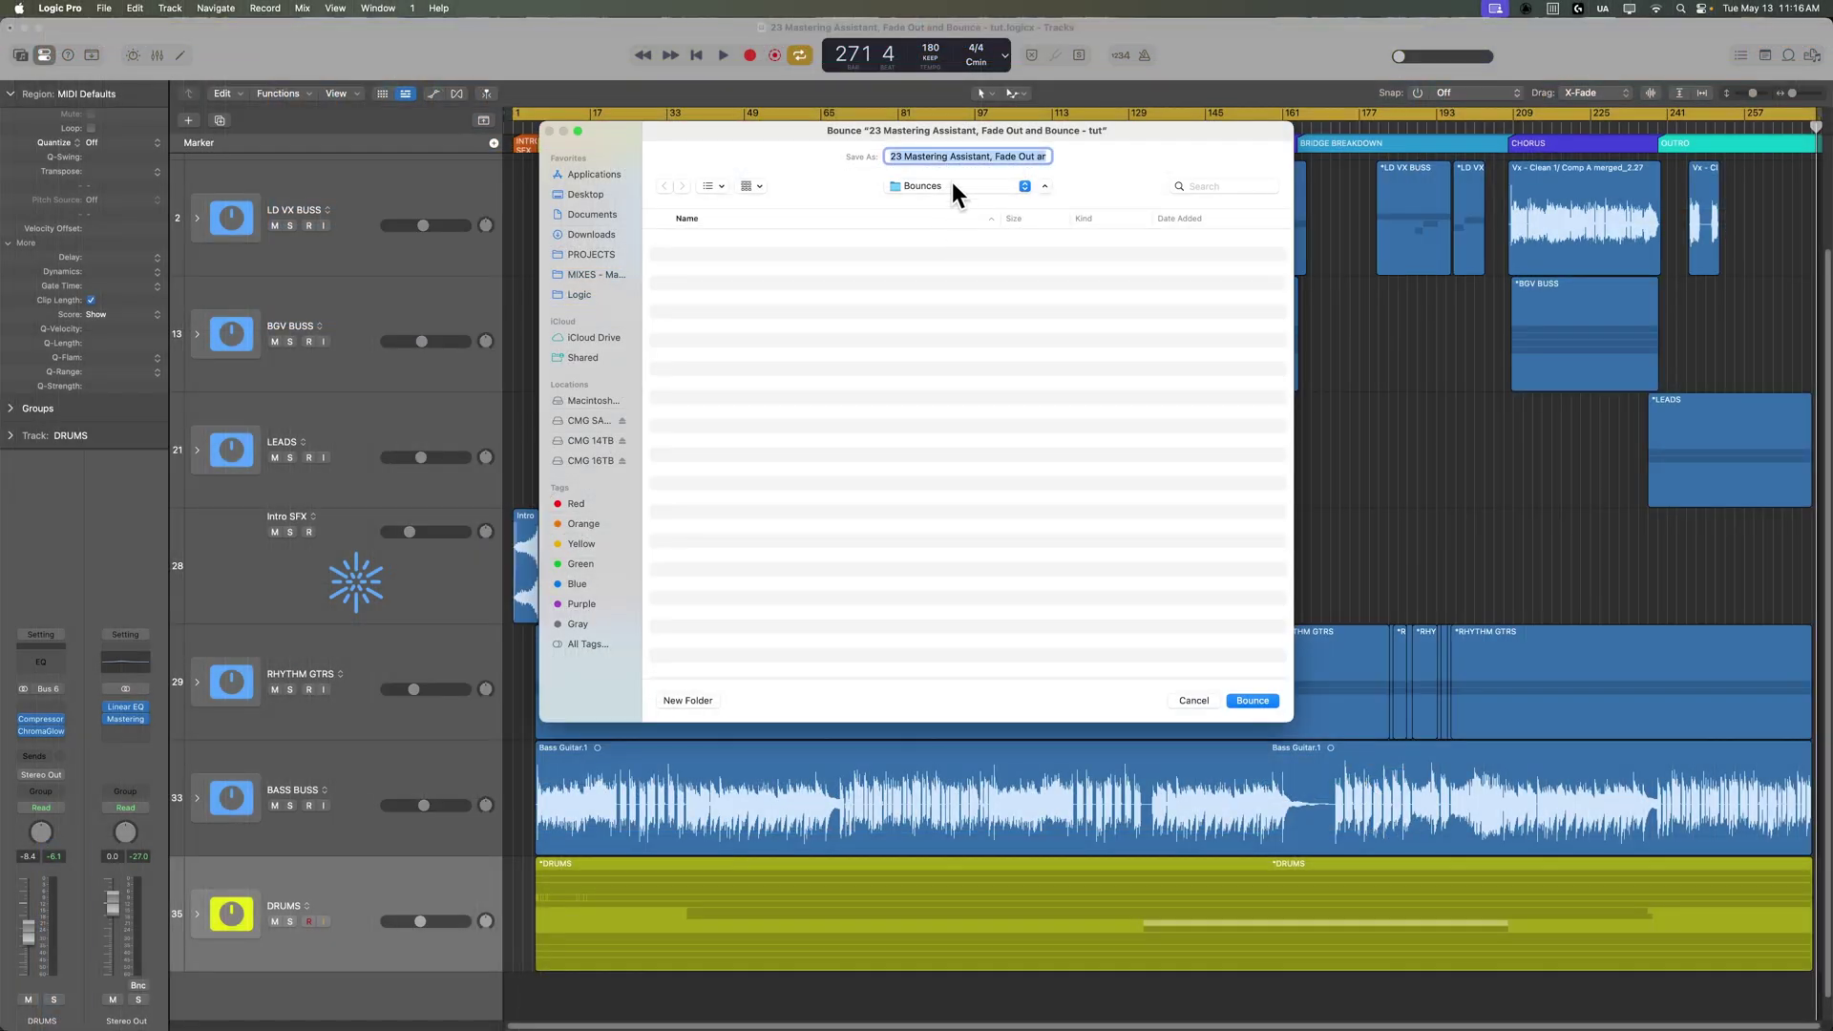
type("S")
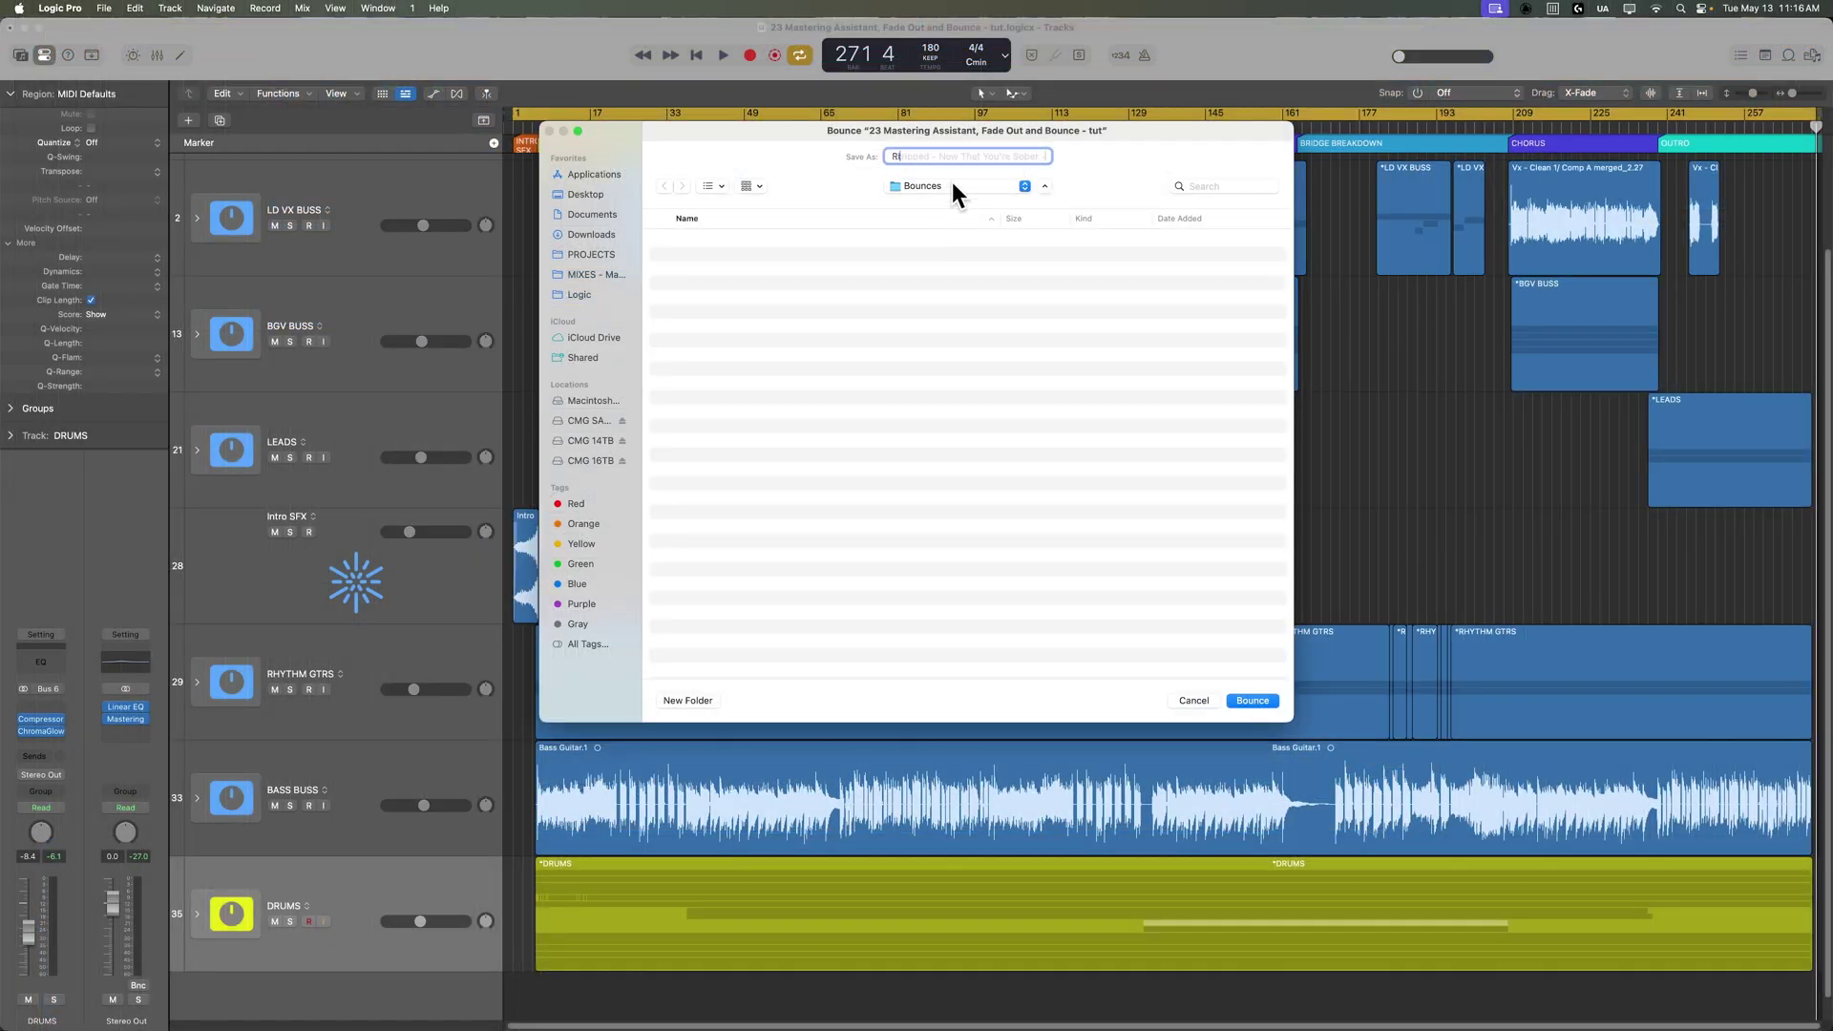
type("- Now That You're Sober - master V")
type("1")
key("Return")
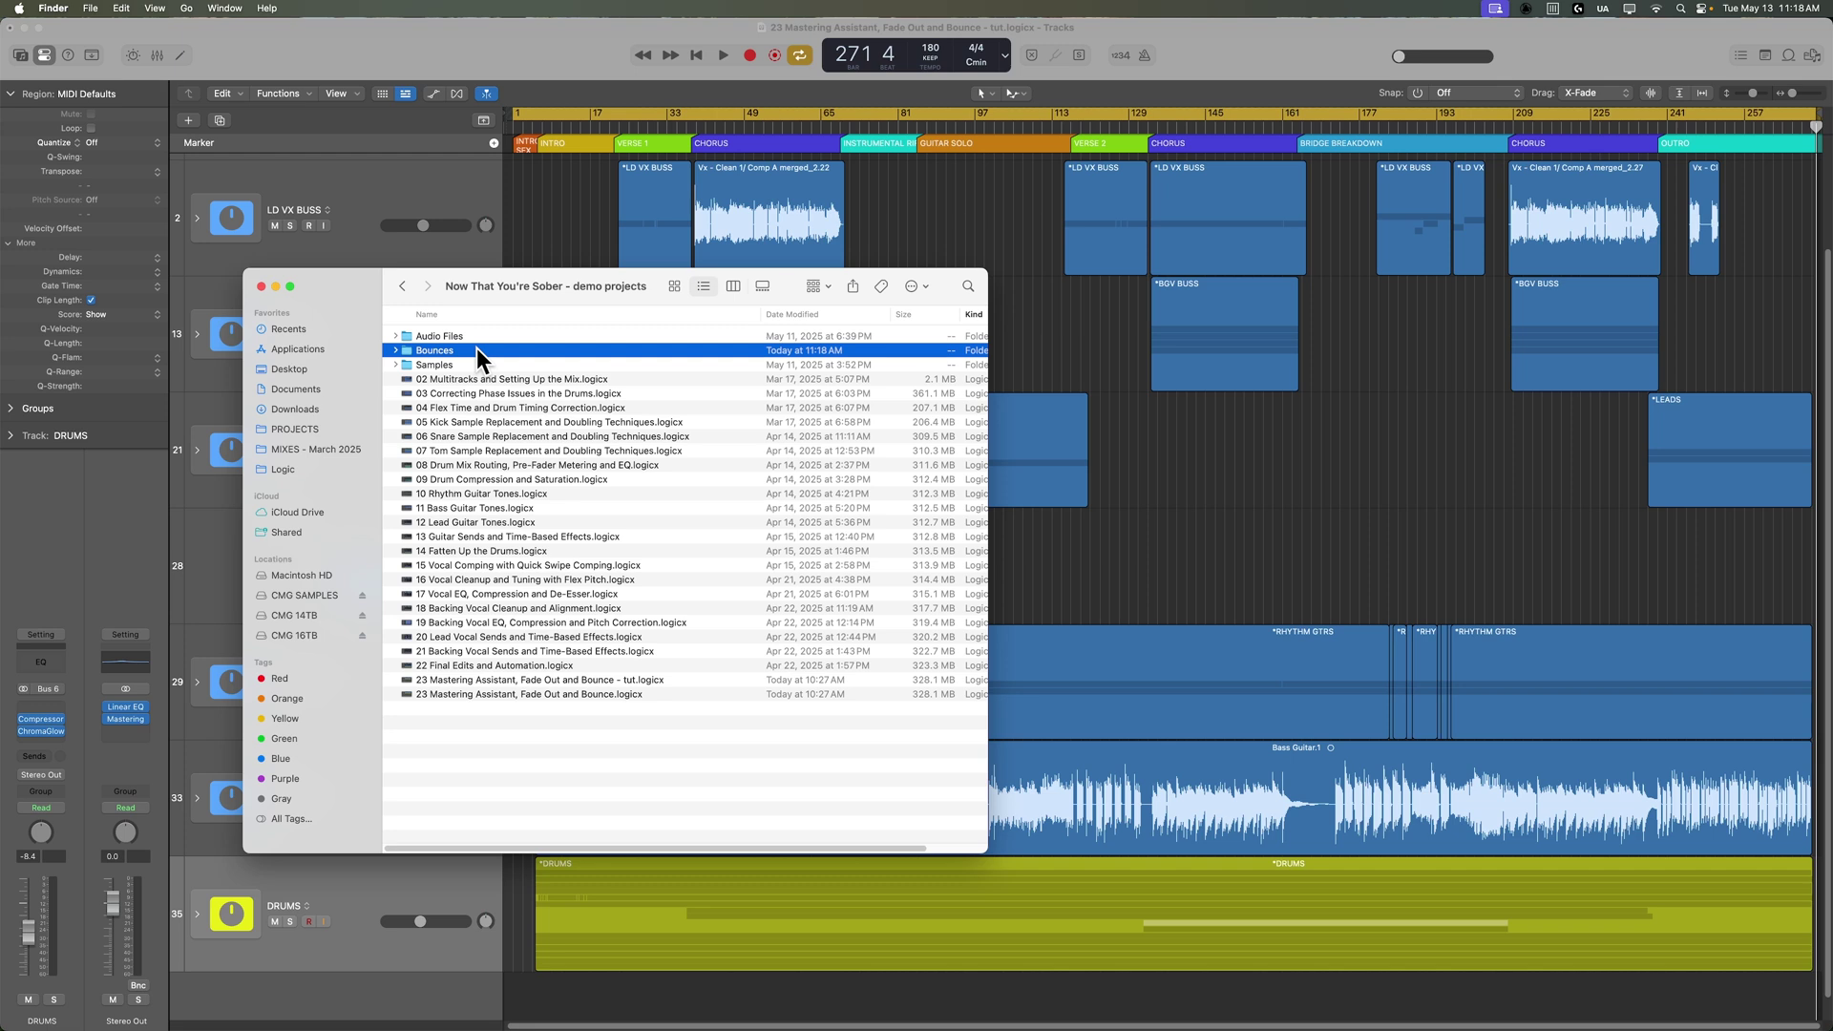
Step: In Finder, preview the bounced master WAV from the Bounces folder, listen to a late part of the song, and close the preview and window
double_click(478, 349)
left_click(563, 336)
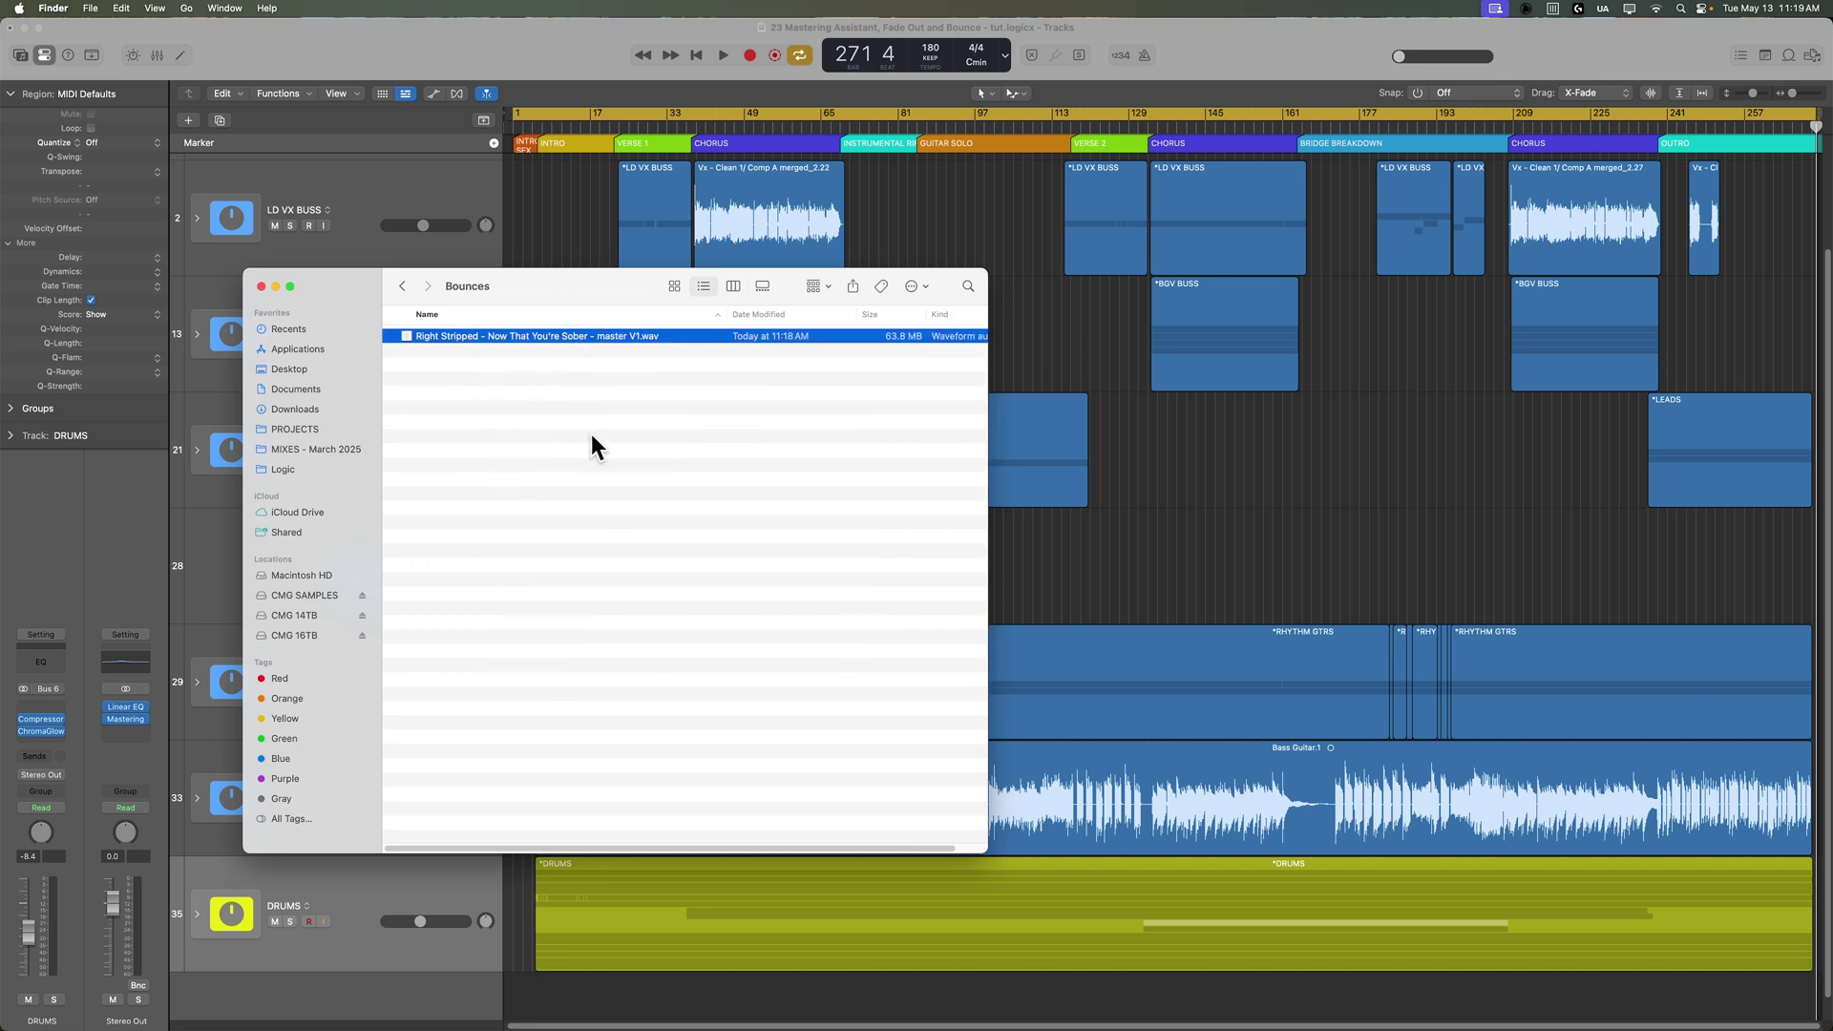
key("space")
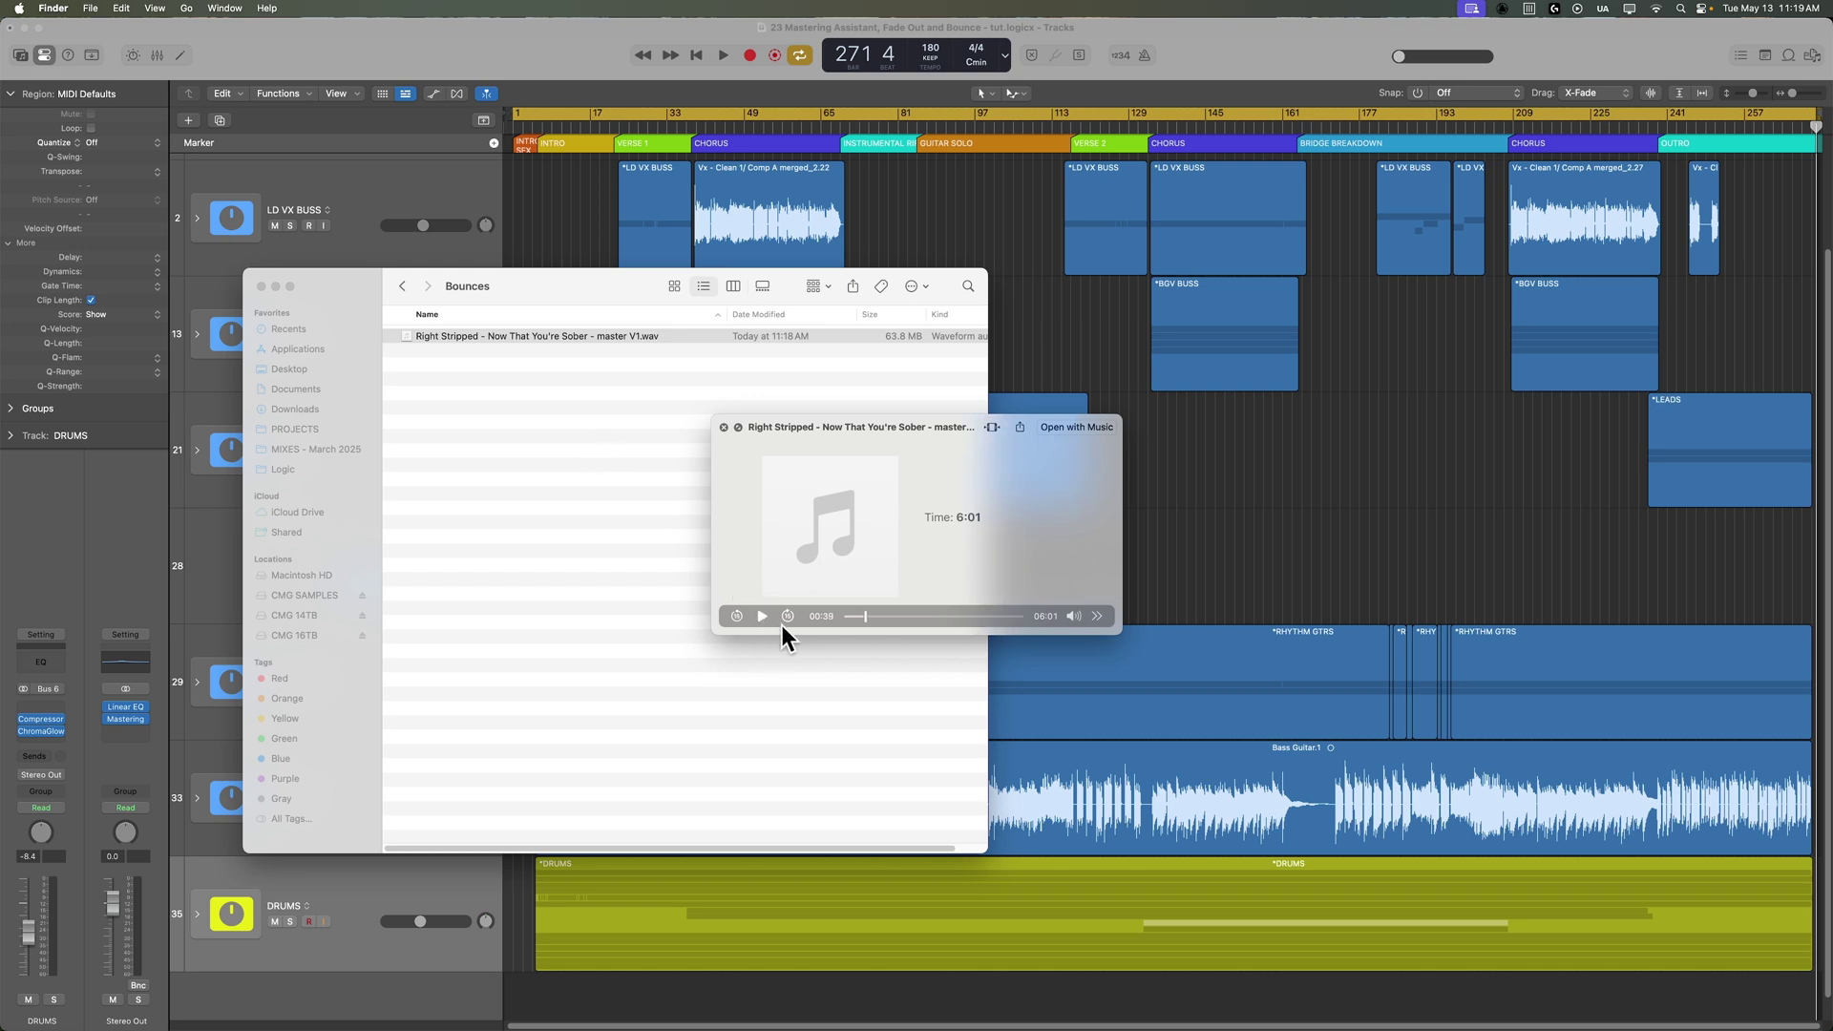
left_click(993, 616)
key("space")
left_click(261, 287)
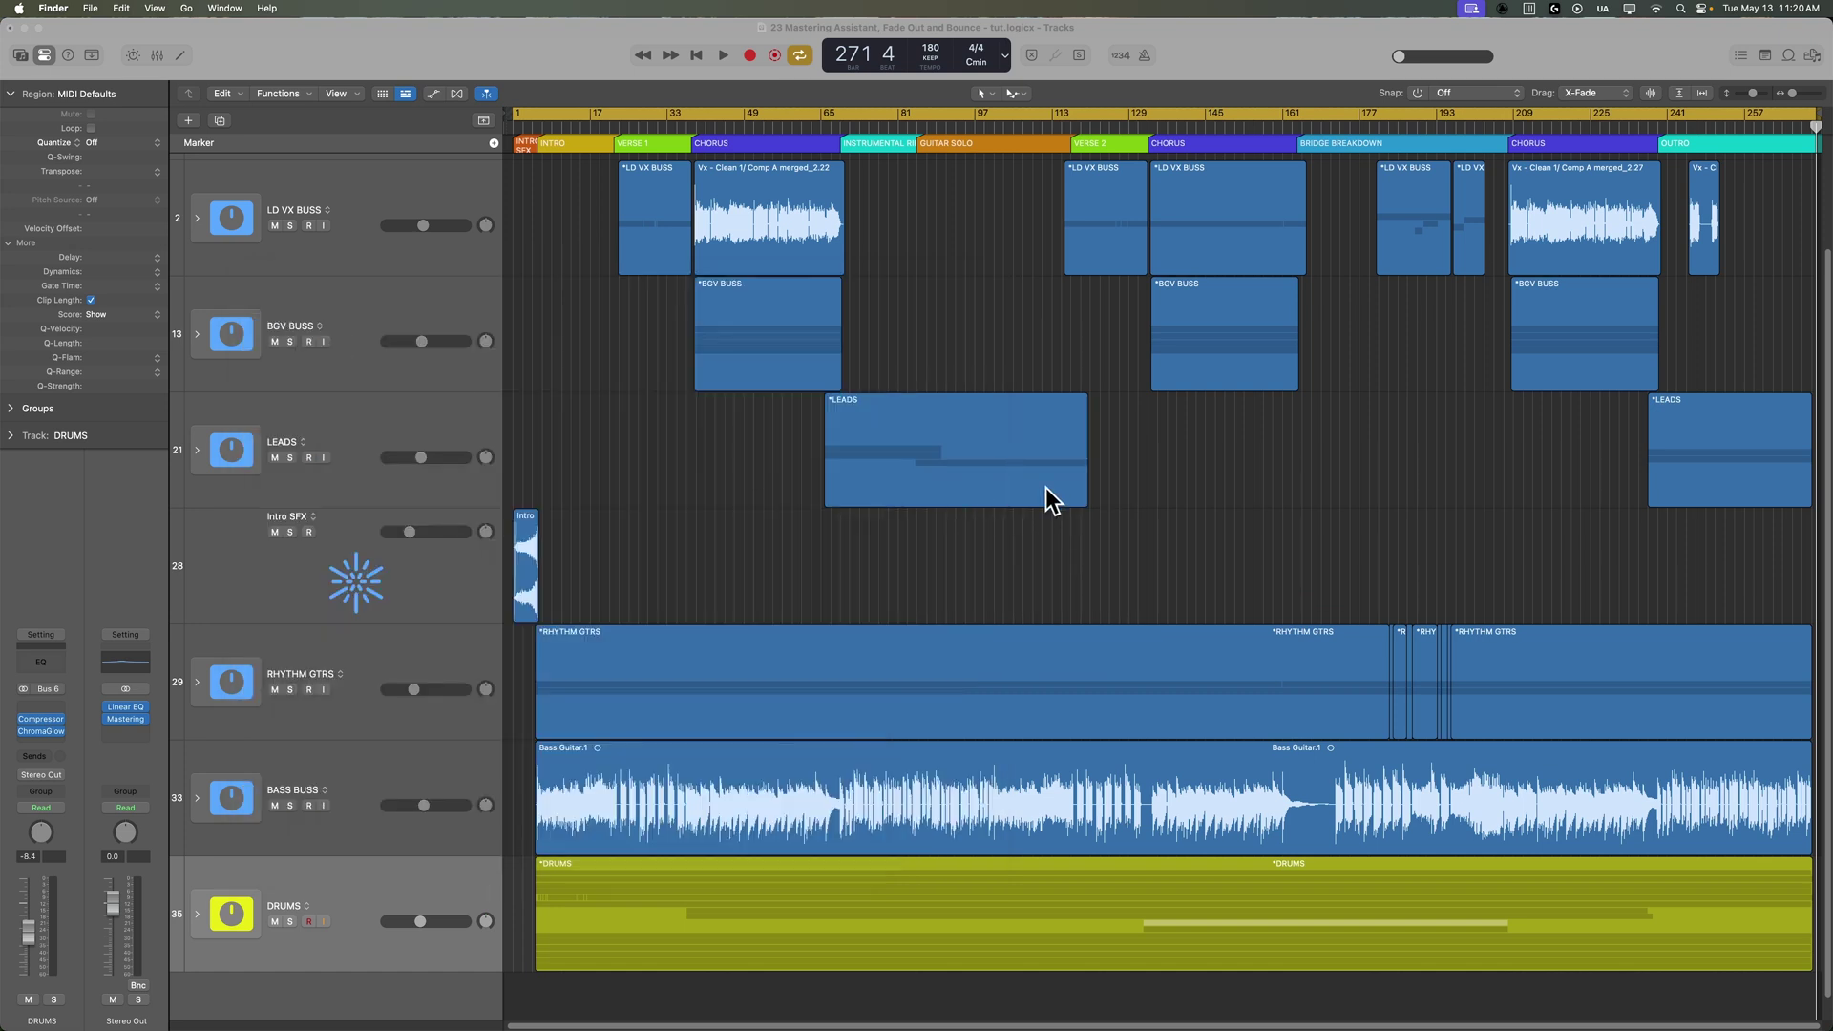